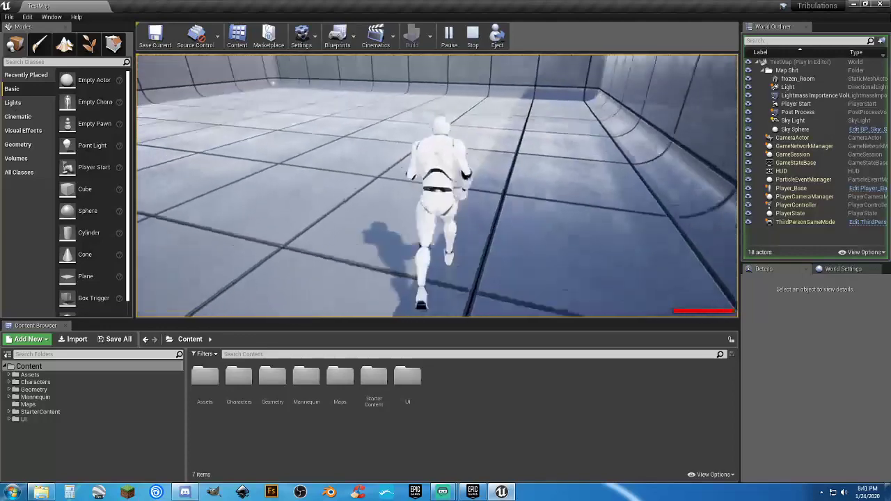
# Play-test the character's running in all directions around the TestMap room and end the play session
pyautogui.press('w')
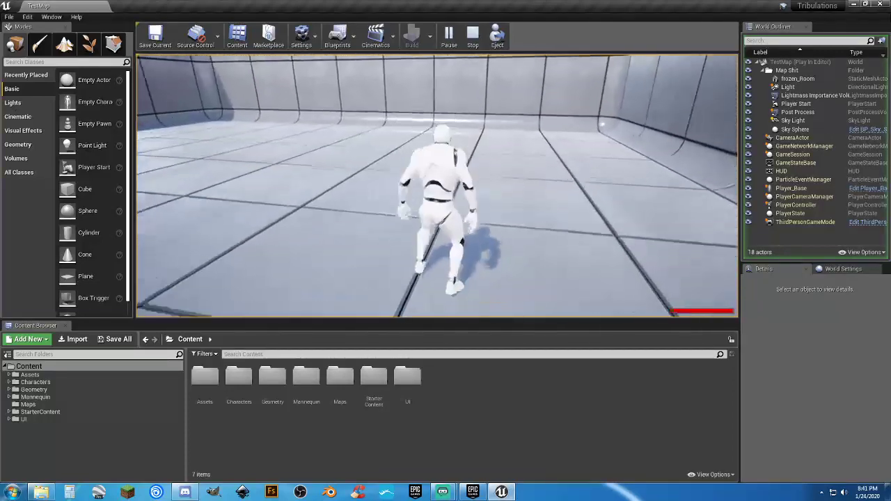
pyautogui.press('w')
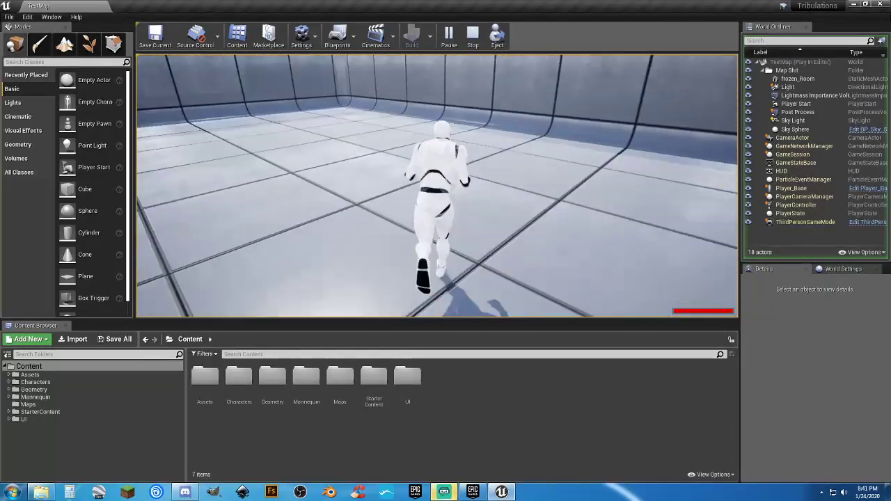
pyautogui.press('a')
pyautogui.press('w')
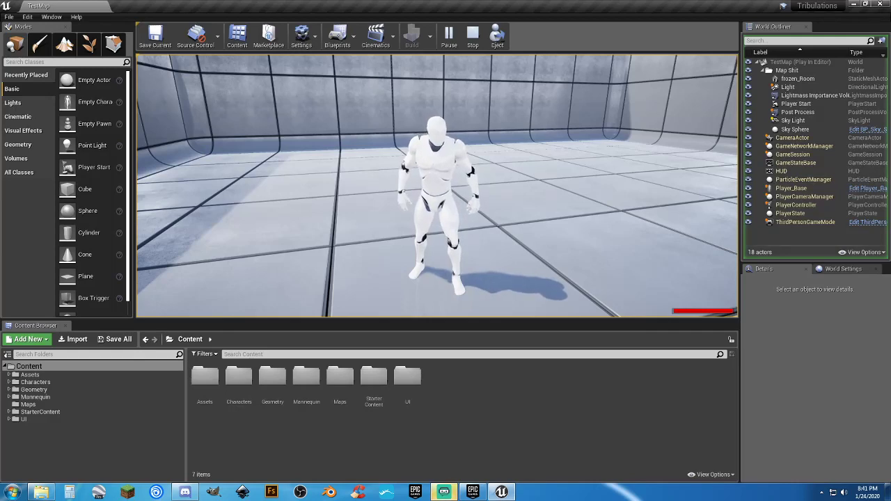
pyautogui.press('d')
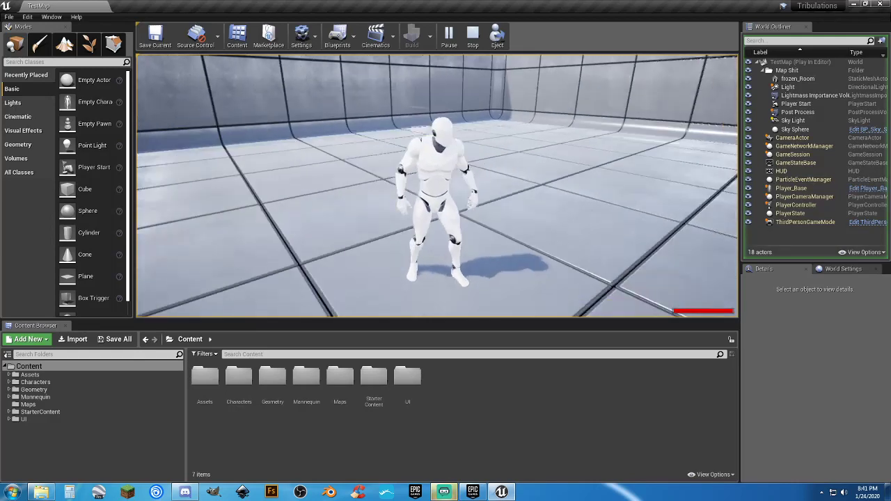
pyautogui.press('w')
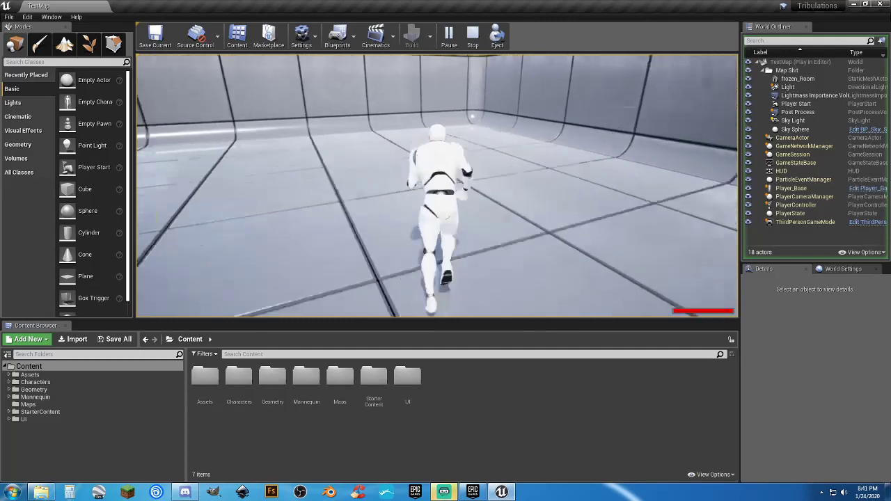
pyautogui.press('s')
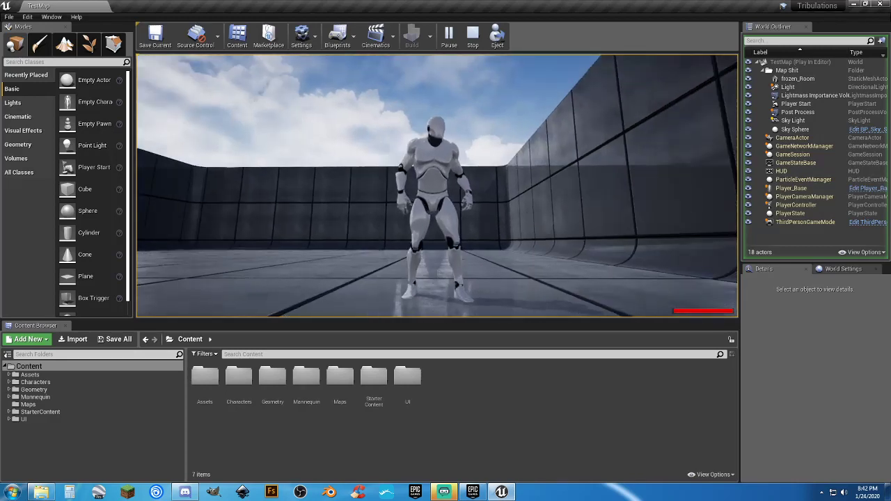
pyautogui.press('Escape')
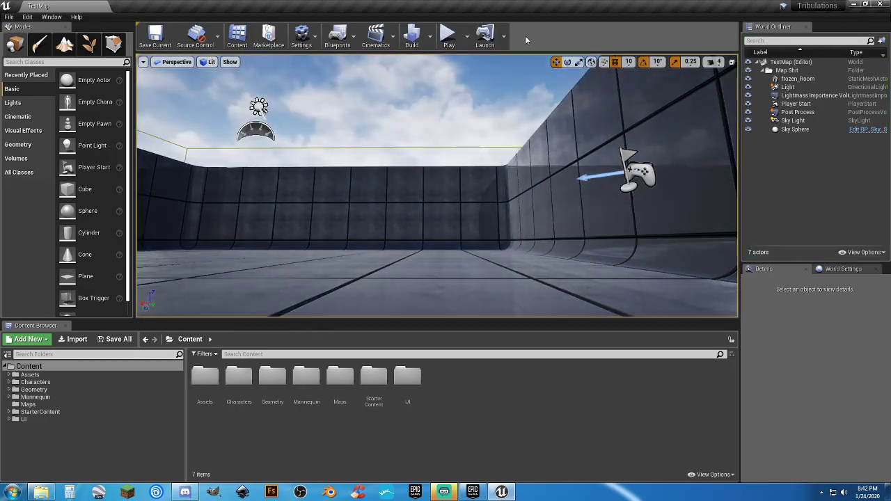
pyautogui.moveTo(890, 35)
pyautogui.mouseDown()
pyautogui.moveTo(745, 34)
pyautogui.moveTo(889, 35)
pyautogui.mouseUp()
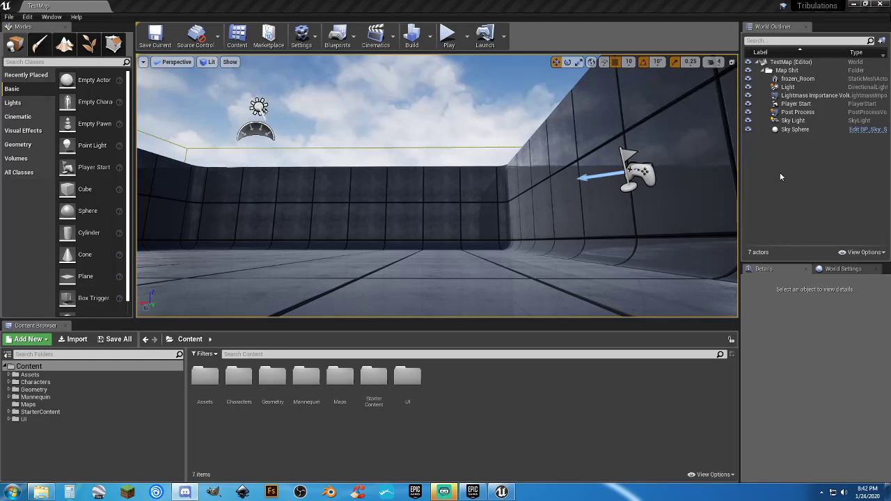
# Start a new in-editor play session of TestMap, run the character forward, sideways and towards the camera, and stop playing
pyautogui.click(448, 40)
pyautogui.press('w')
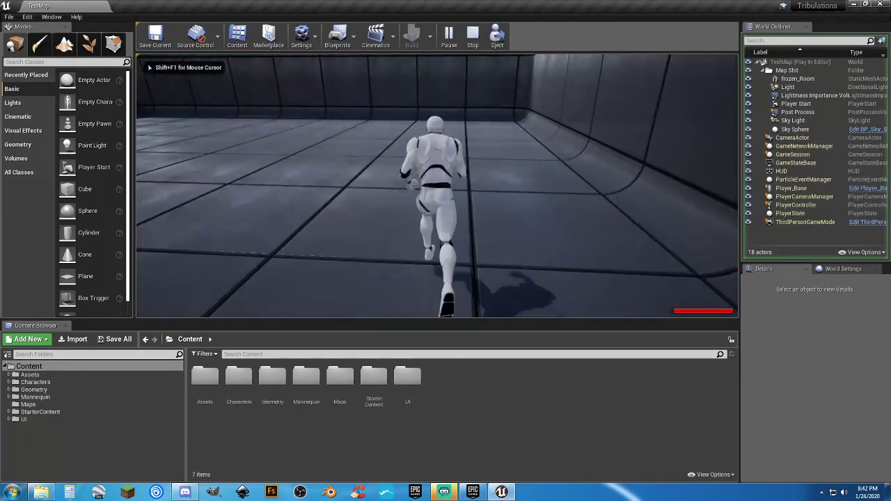
pyautogui.press('d')
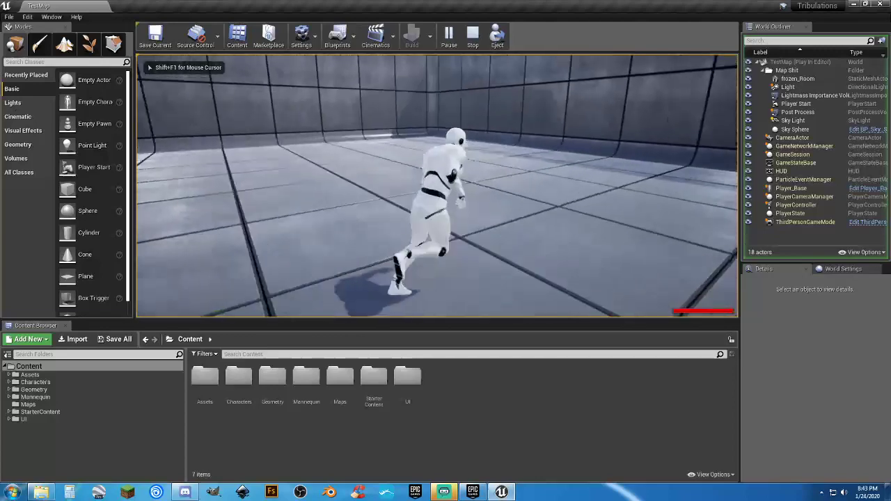
pyautogui.press('s')
pyautogui.press('d')
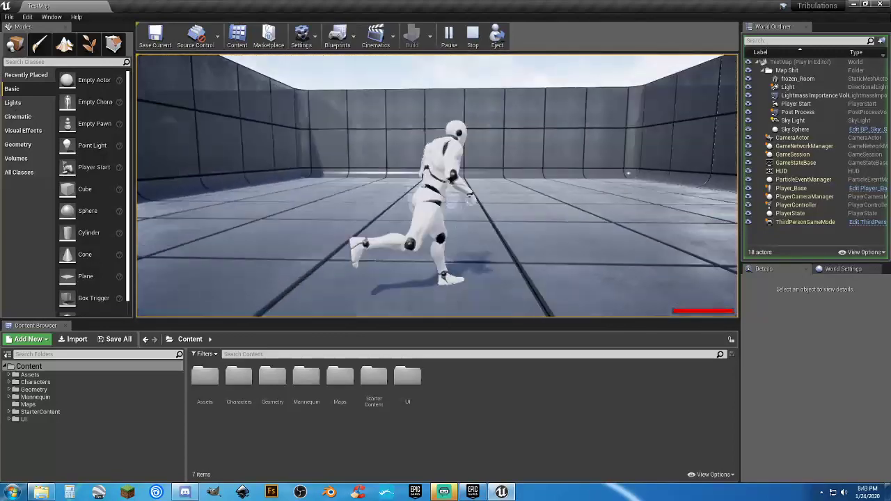
pyautogui.press('w')
pyautogui.press('s')
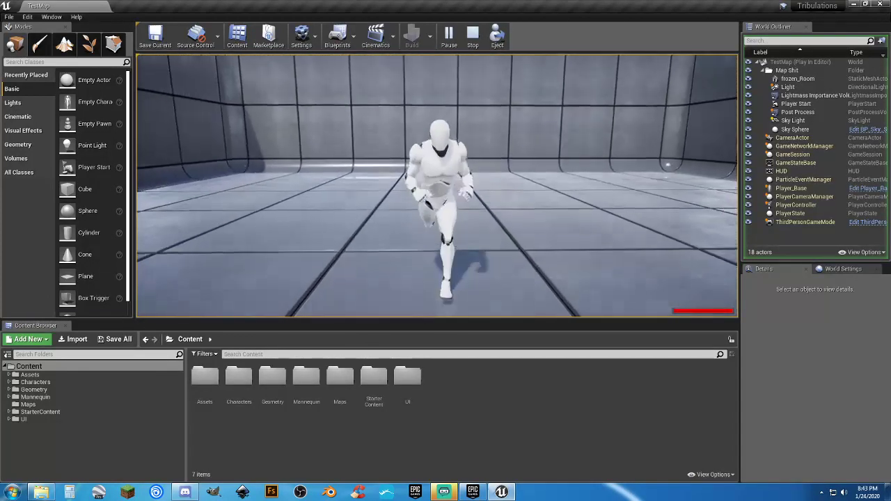
pyautogui.press('Escape')
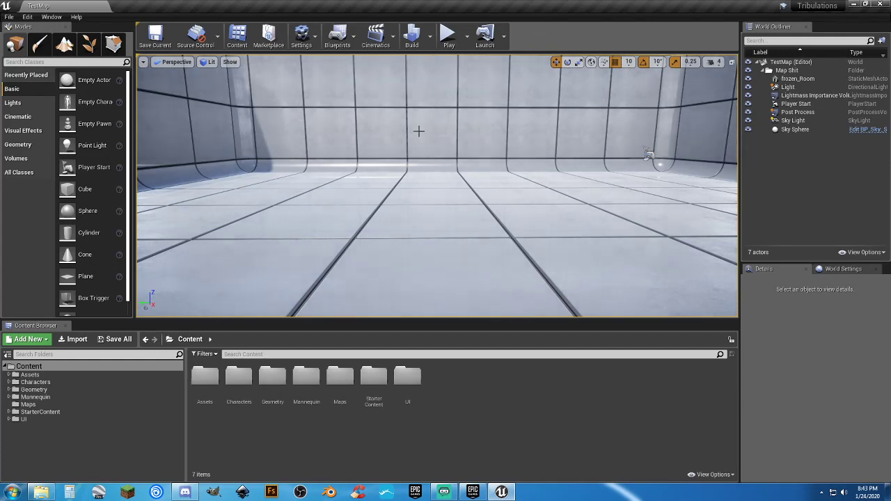
# Play TestMap again, run the character forward across the room while turning the camera to different angles, and end the session
pyautogui.click(449, 36)
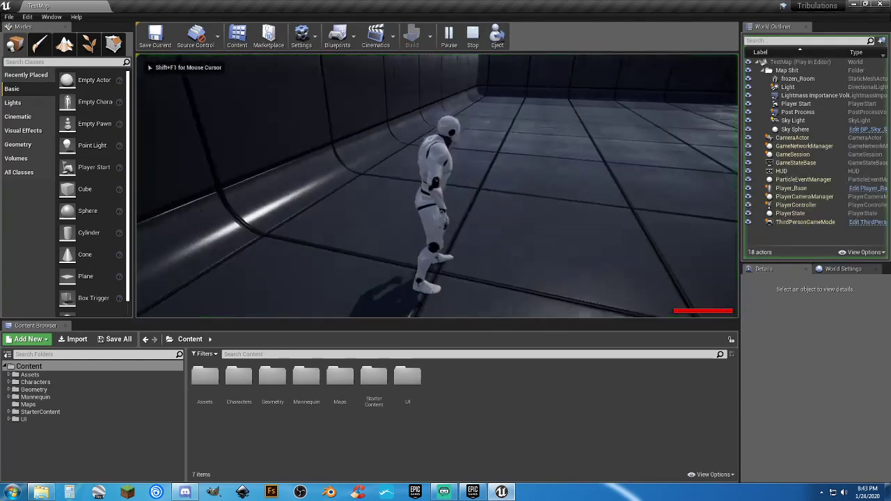
pyautogui.press('w')
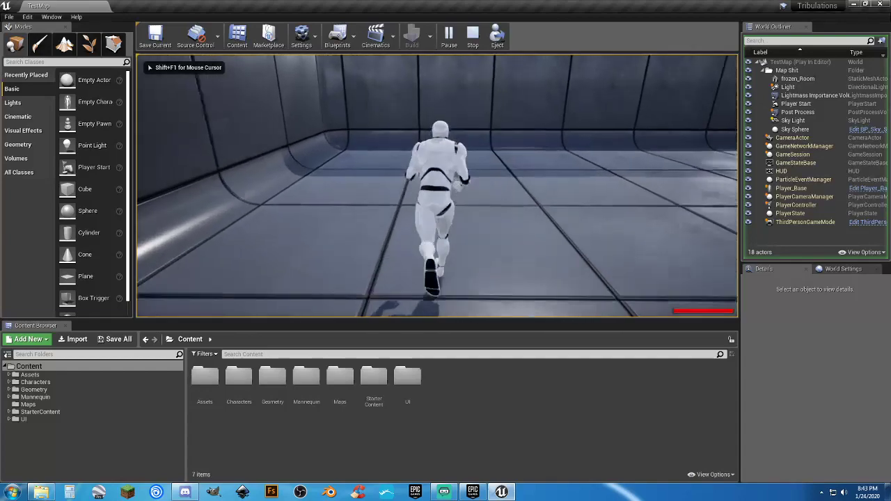
pyautogui.press('w')
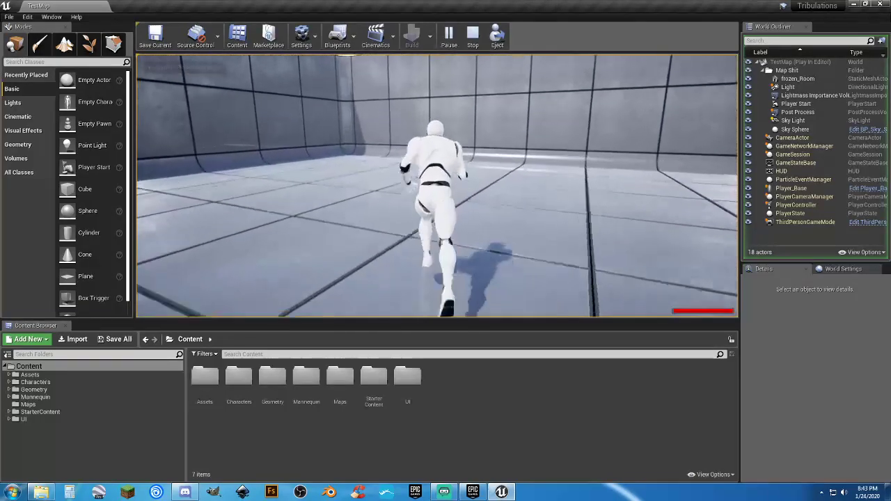
pyautogui.press('w')
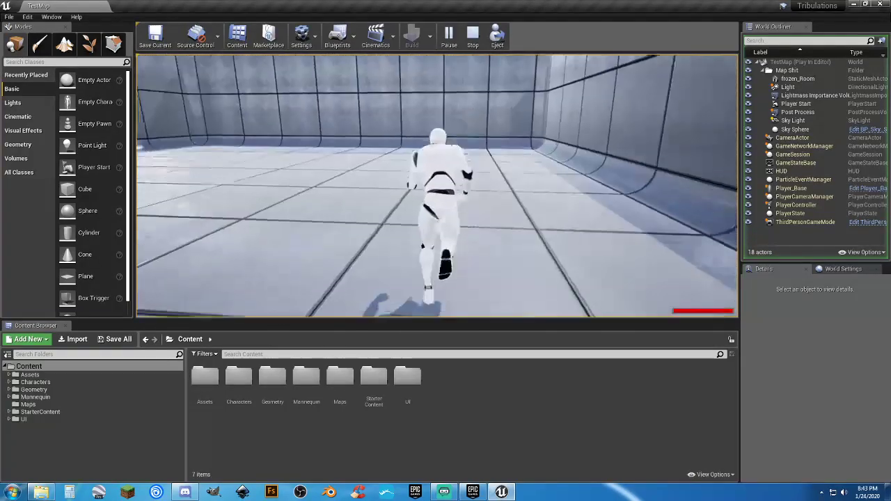
pyautogui.press('w')
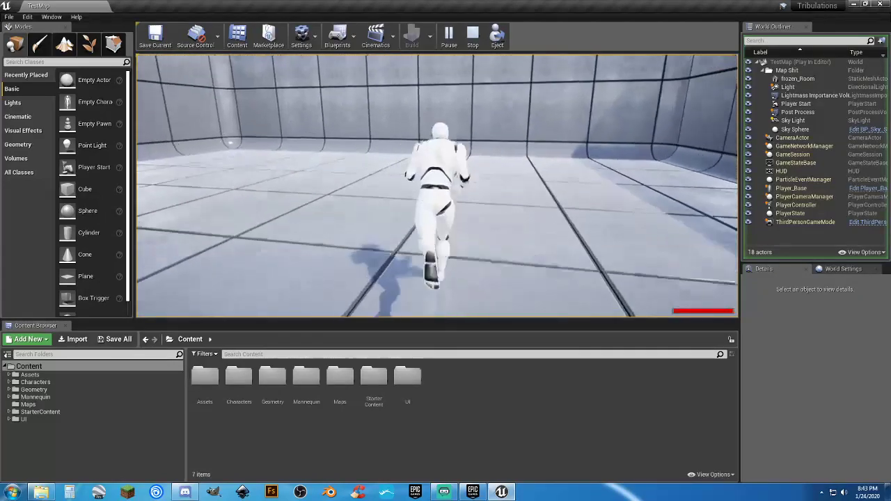
pyautogui.press('w')
pyautogui.press('d')
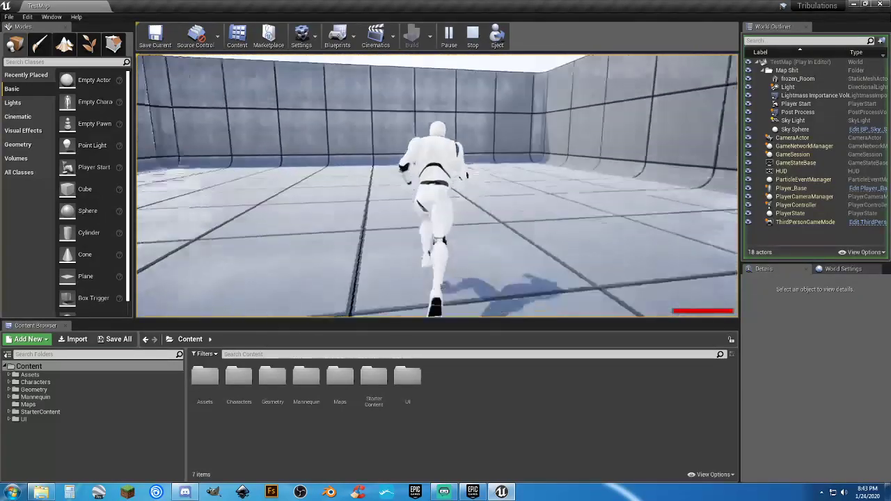
pyautogui.press('w')
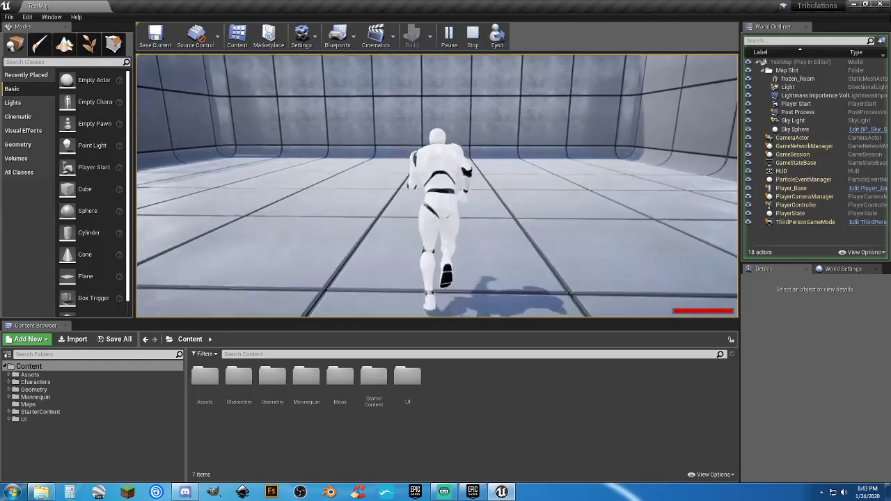
pyautogui.press('w')
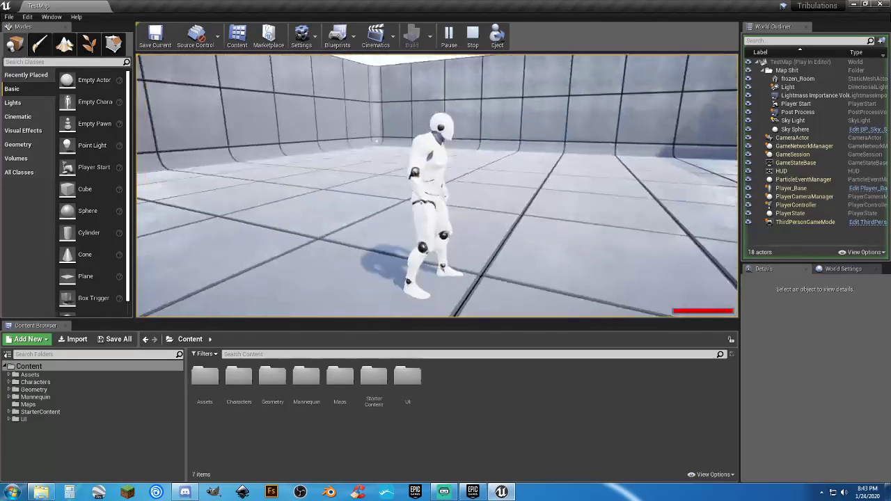
pyautogui.press('w')
pyautogui.press('w')
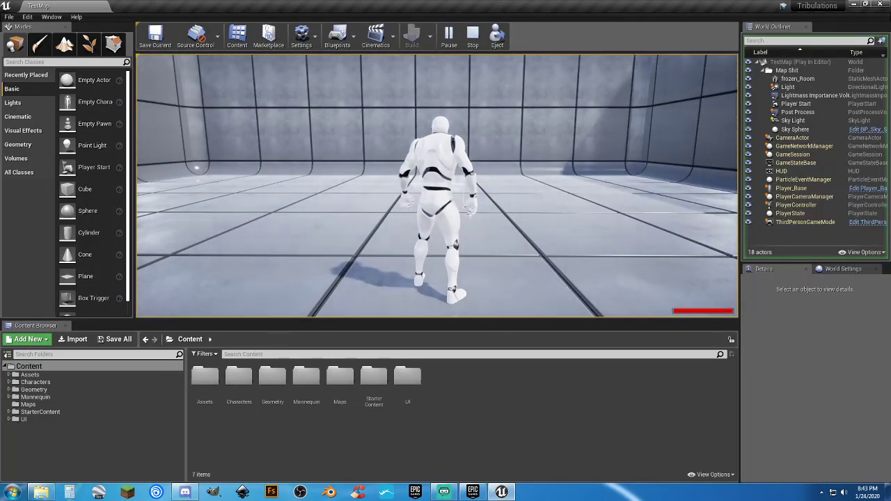
pyautogui.press('w')
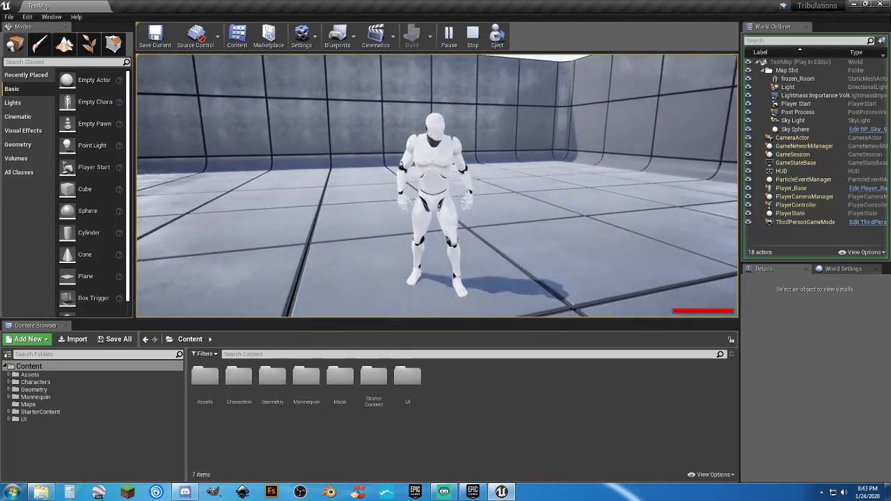
pyautogui.press('Escape')
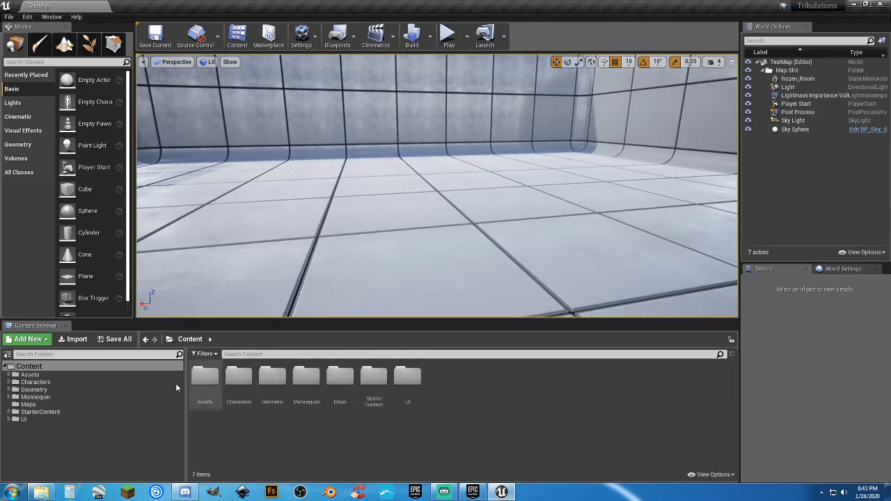
# Open MainMenuMap from the Maps folder, saving the pending TestMap_BuiltData changes
pyautogui.click(44, 404)
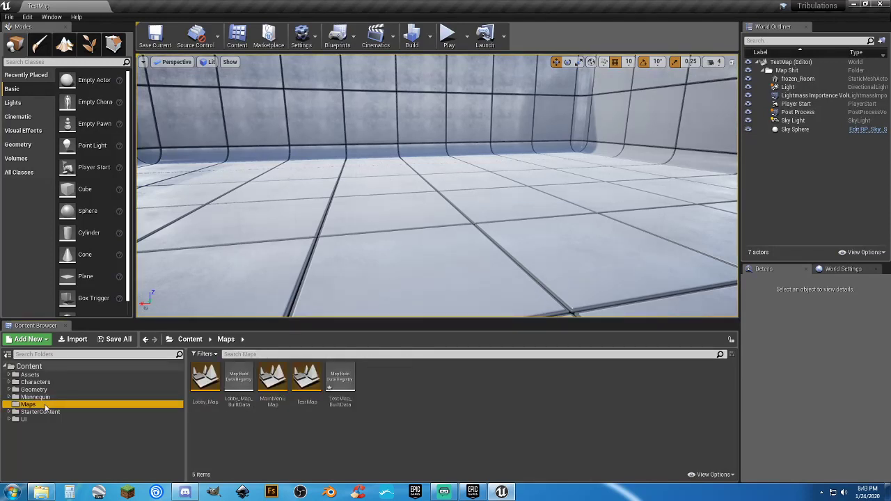
pyautogui.doubleClick(270, 403)
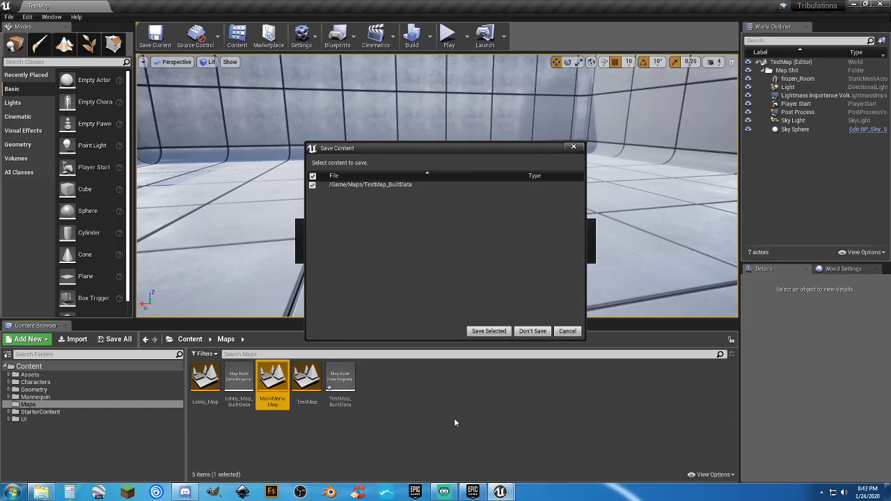
pyautogui.click(491, 332)
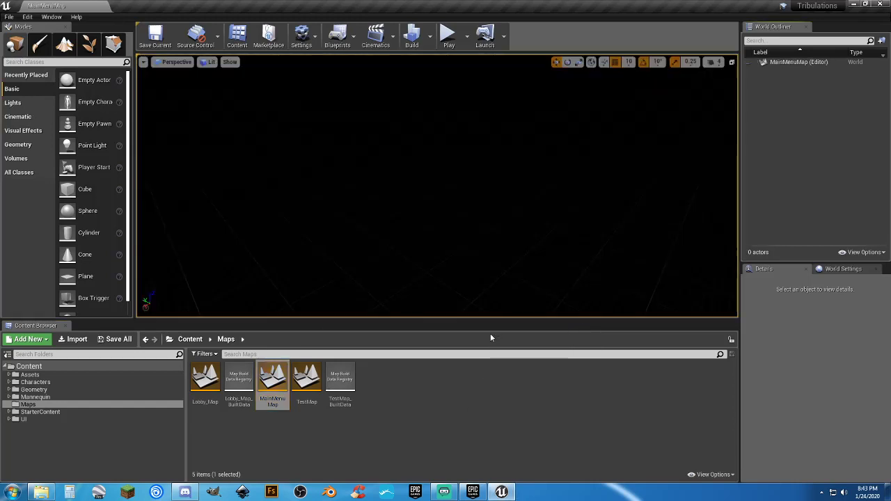
# Launch the project as a Standalone Game and start Single Player from its main menu
pyautogui.click(466, 38)
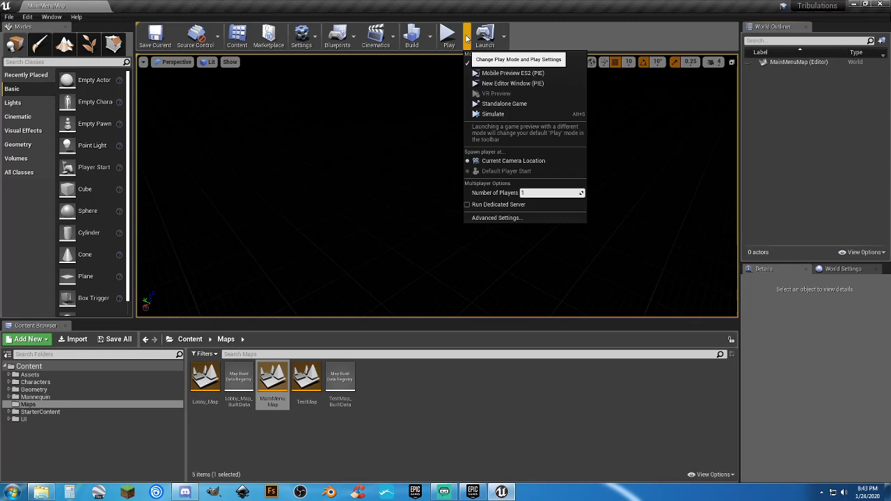
pyautogui.click(499, 105)
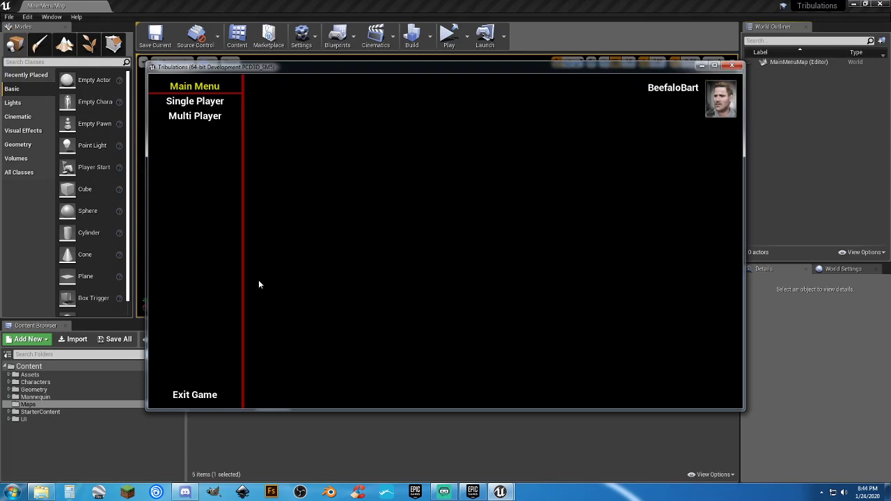
pyautogui.click(203, 104)
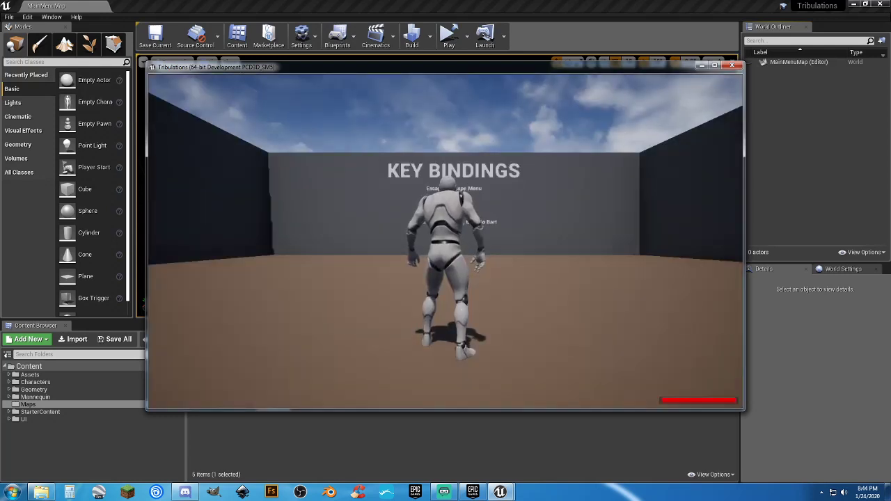
# Move the character around the single-player map with the key bindings wall, and return to the main menu through the escape menu
pyautogui.press('w')
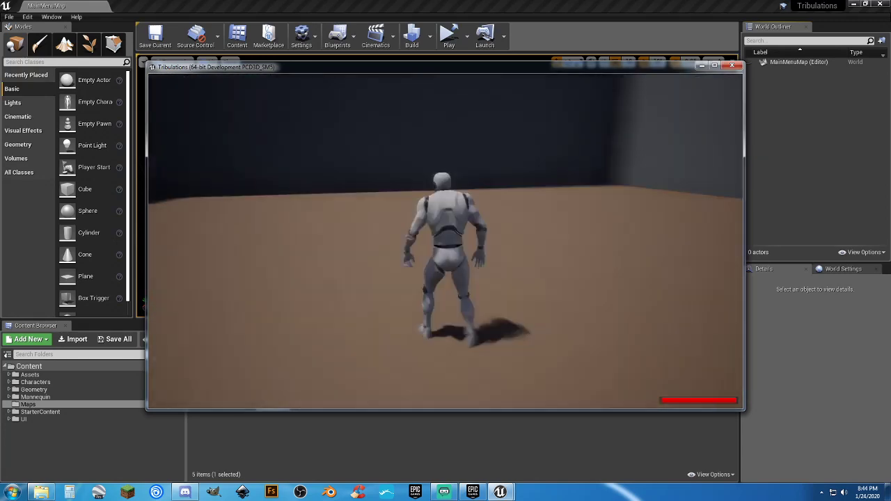
pyautogui.press('s')
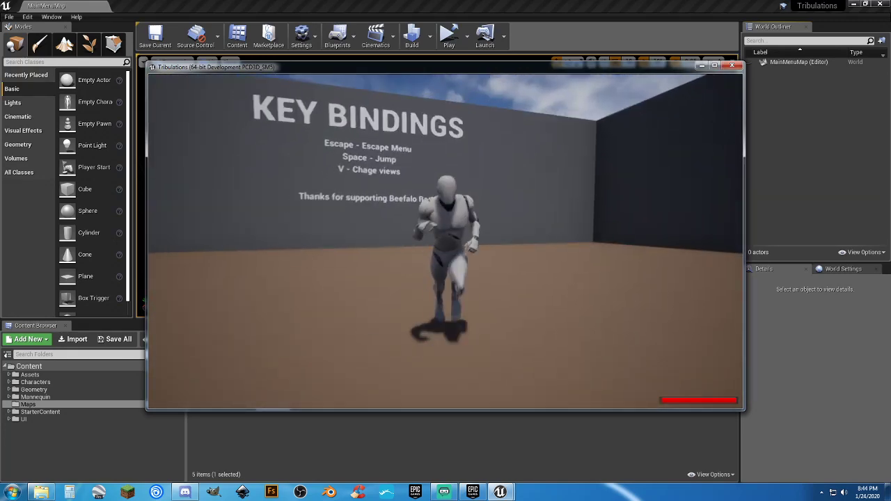
pyautogui.press('Escape')
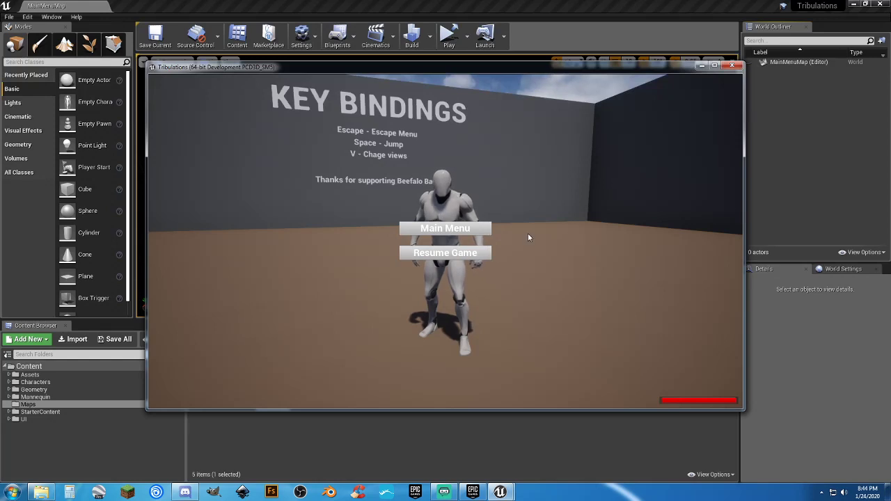
pyautogui.click(444, 228)
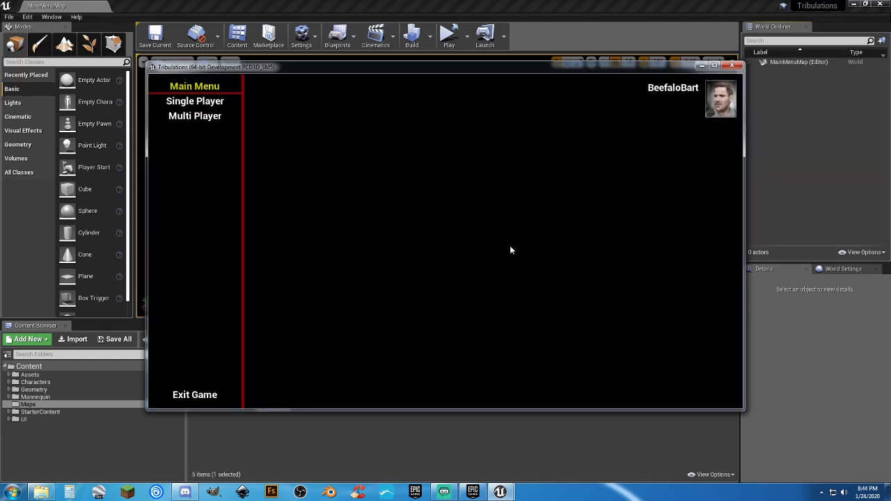
# Show the multiplayer options, view the Find page, and host a server named adfa from the Host page
pyautogui.click(219, 120)
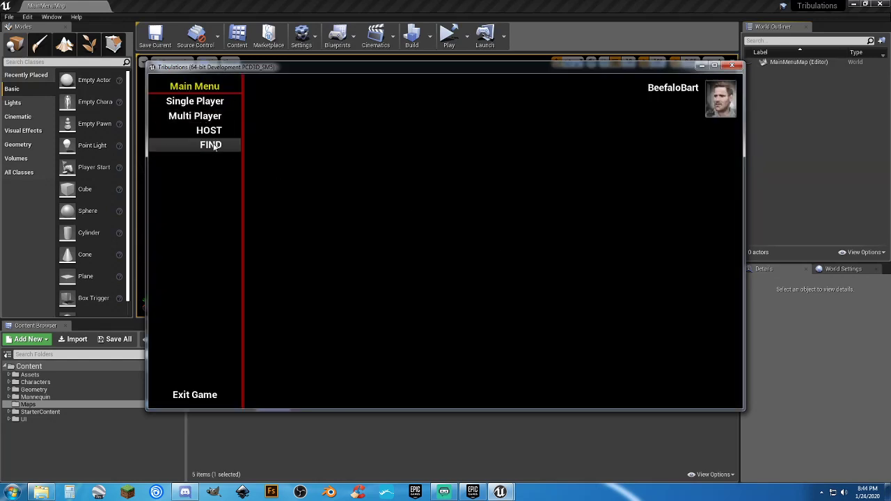
pyautogui.click(217, 145)
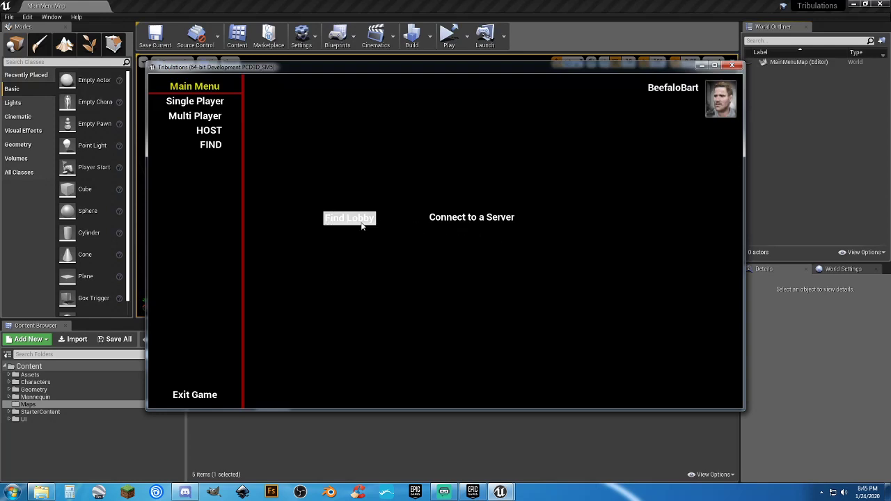
pyautogui.click(213, 132)
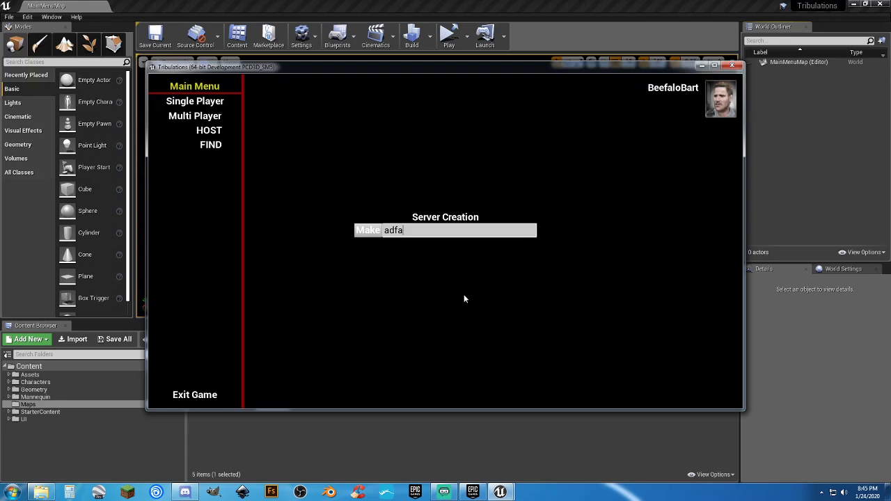
pyautogui.press('Return')
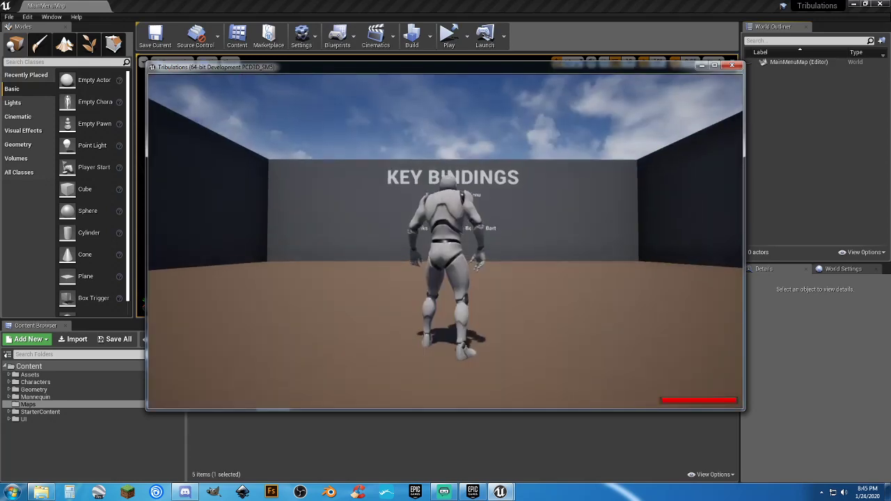
# Move the character in the hosted map, try Resume Game in the escape menu, and return to the main menu
pyautogui.press('w')
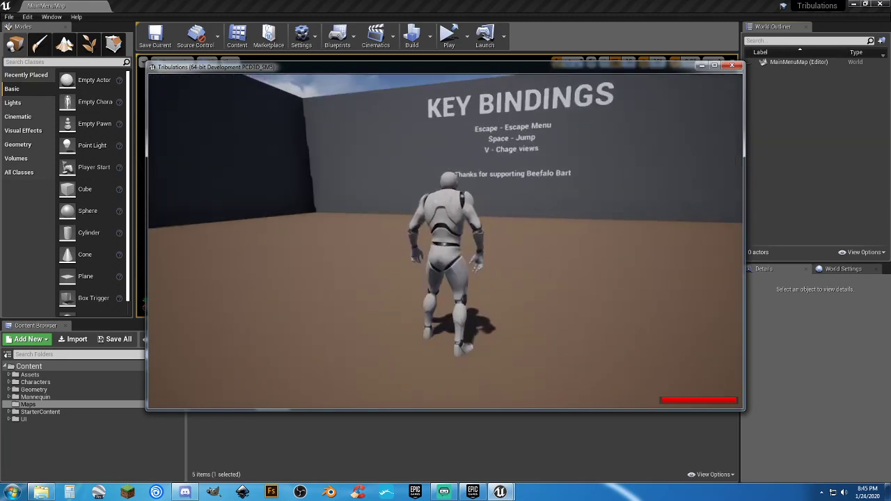
pyautogui.press('Escape')
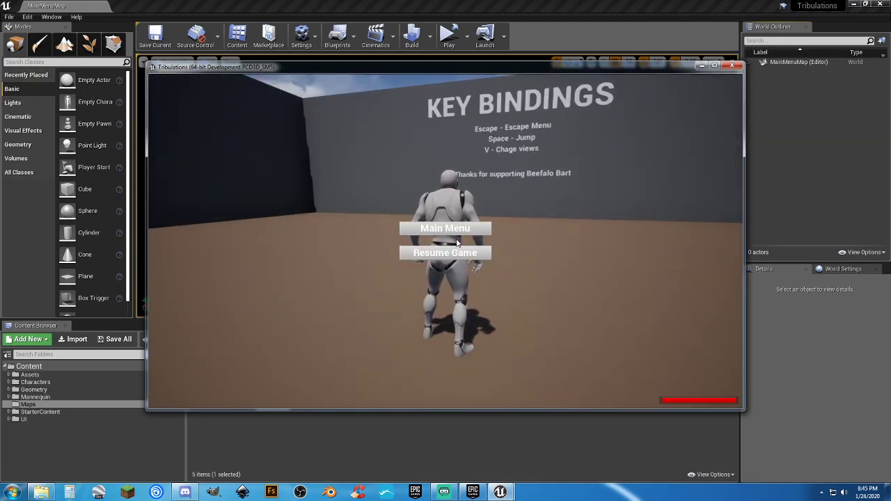
pyautogui.click(445, 253)
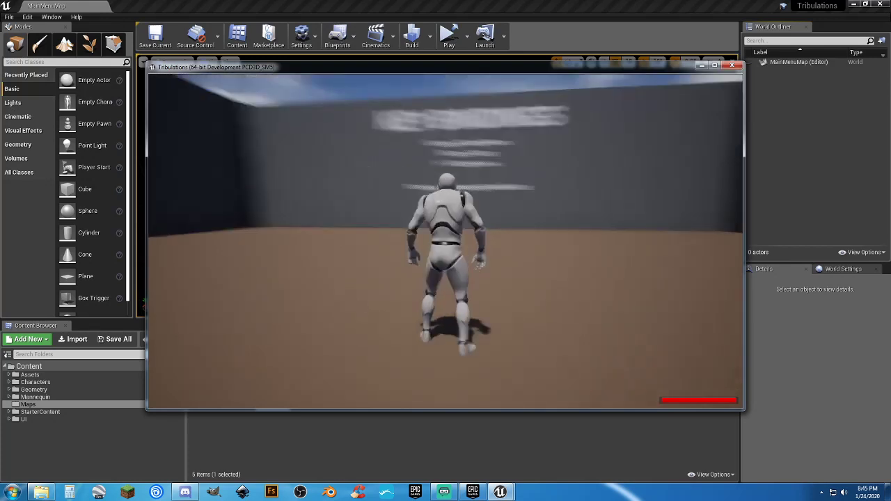
pyautogui.press('Escape')
pyautogui.click(433, 236)
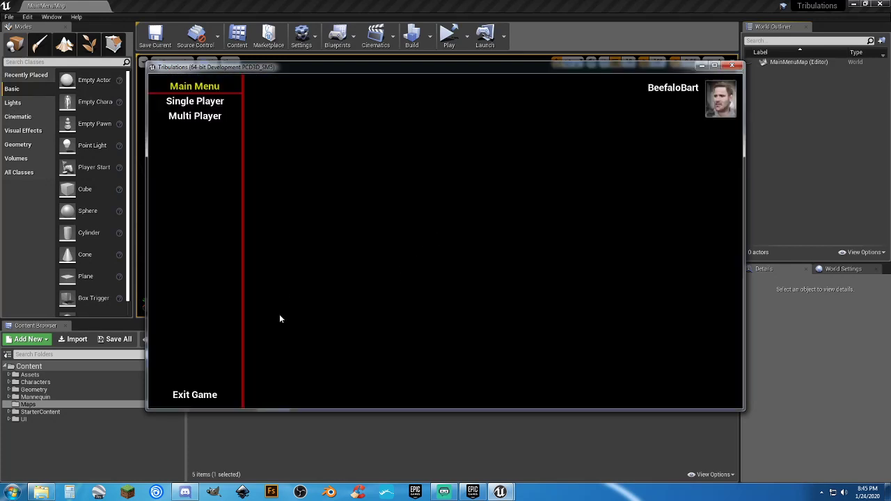
# Exit the standalone game and open TestMap from the Maps folder
pyautogui.click(204, 402)
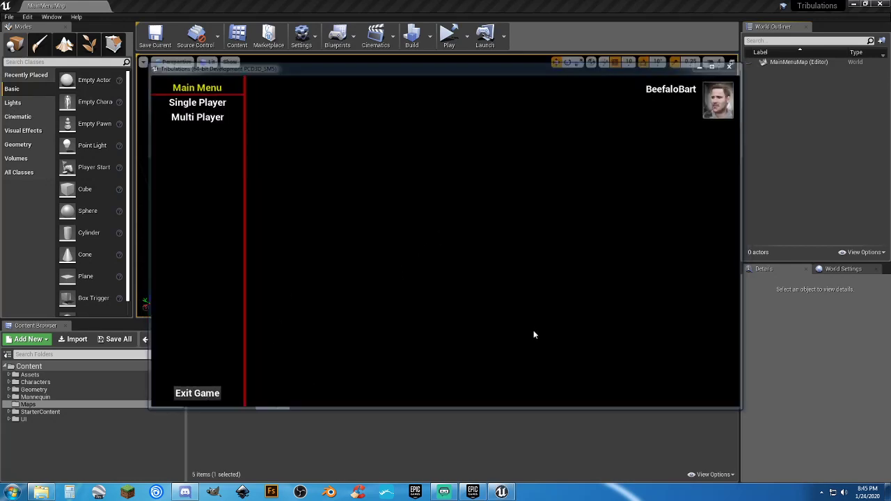
pyautogui.click(439, 435)
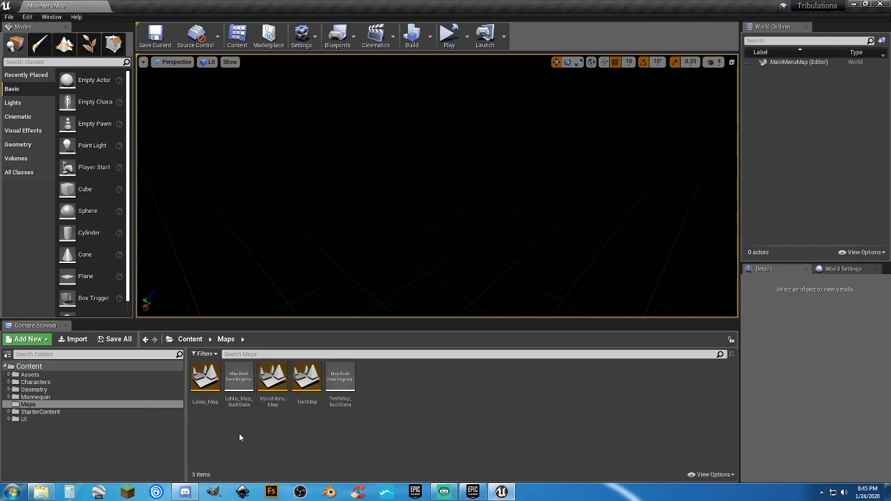
pyautogui.doubleClick(306, 380)
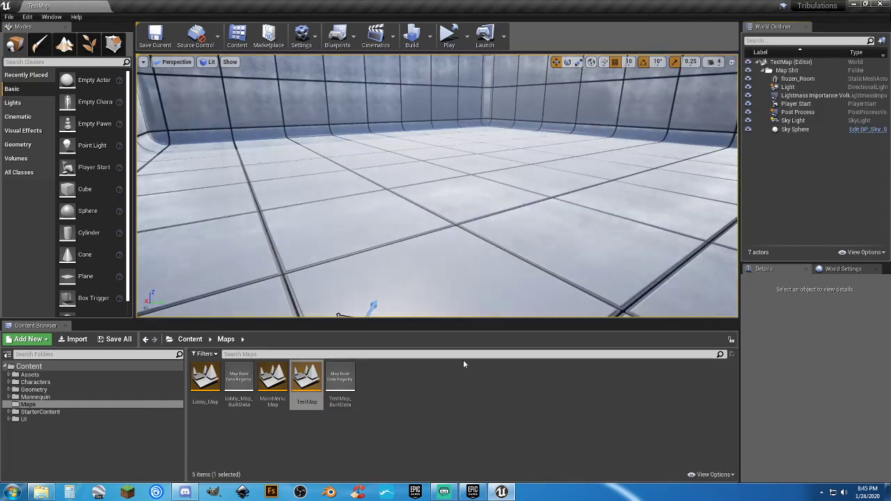
# Play TestMap in the editor viewport, walk the character forward across the room, and end the session
pyautogui.moveTo(429, 224)
pyautogui.mouseDown(button='right')
pyautogui.moveTo(428, 178)
pyautogui.moveTo(292, 167)
pyautogui.moveTo(334, 171)
pyautogui.moveTo(428, 223)
pyautogui.mouseUp(button='right')
pyautogui.press('w')
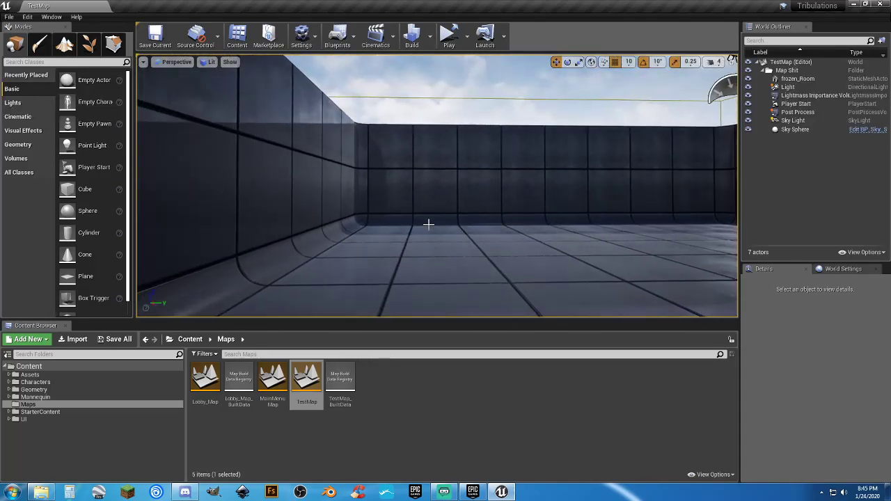
pyautogui.click(467, 40)
pyautogui.click(486, 63)
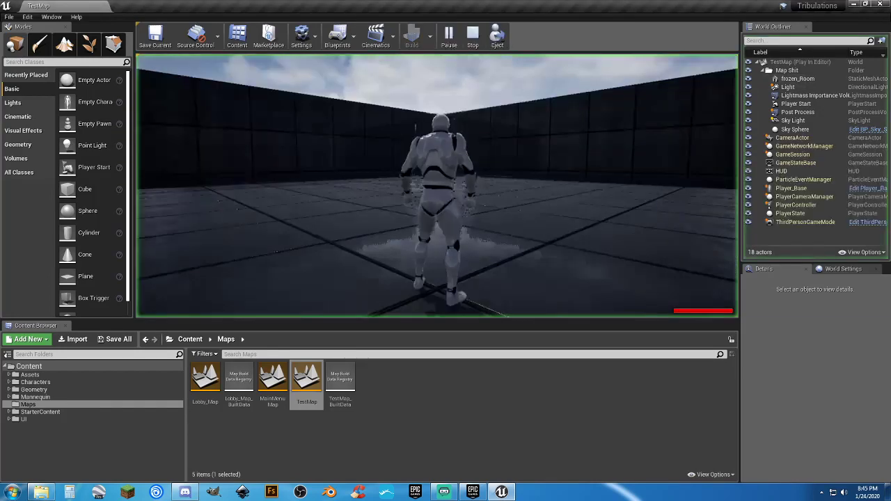
pyautogui.press('w')
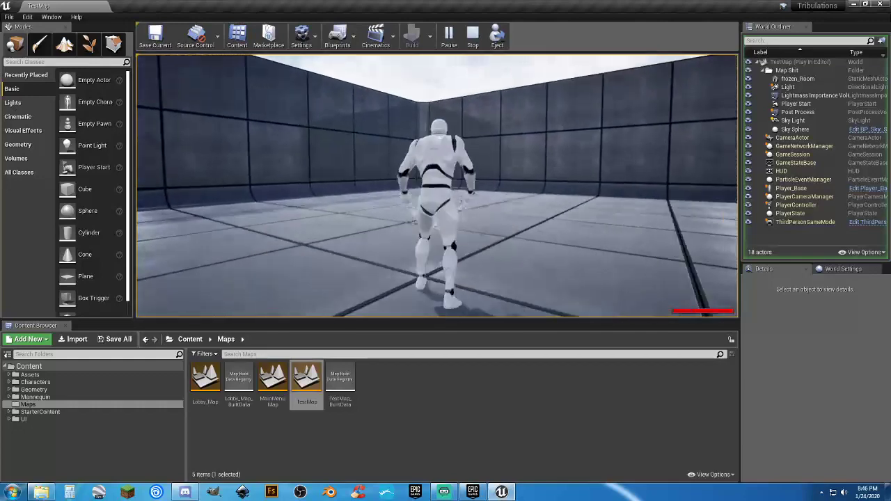
pyautogui.press('Escape')
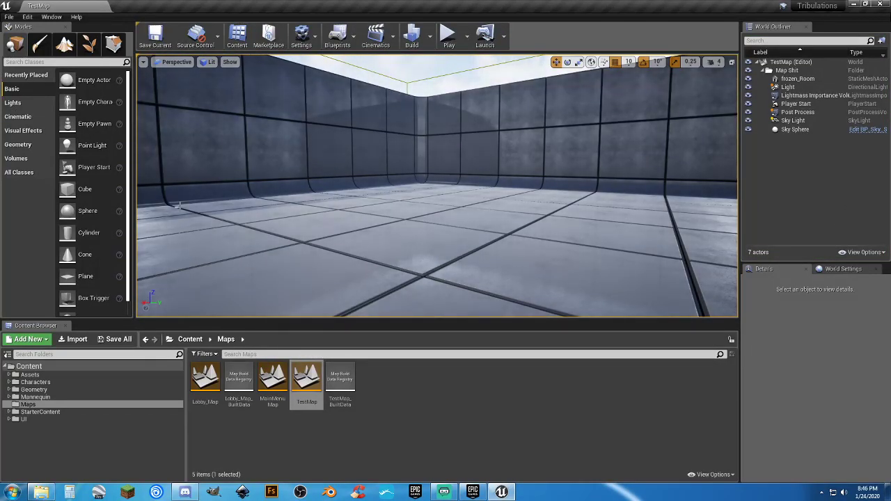
# List the Geometry brushes and select the M_Brick_Clay_Beveled material in the StarterContent Materials folder
pyautogui.click(35, 146)
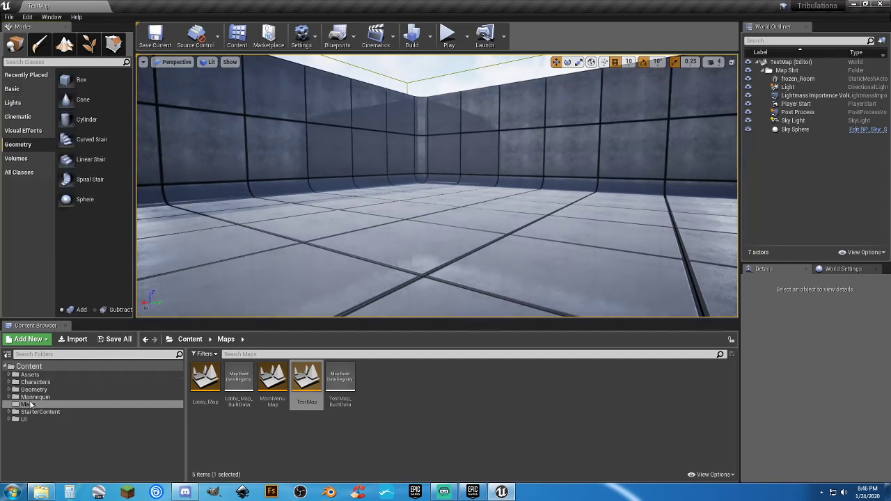
pyautogui.click(9, 412)
pyautogui.scroll(-1, 46, 422)
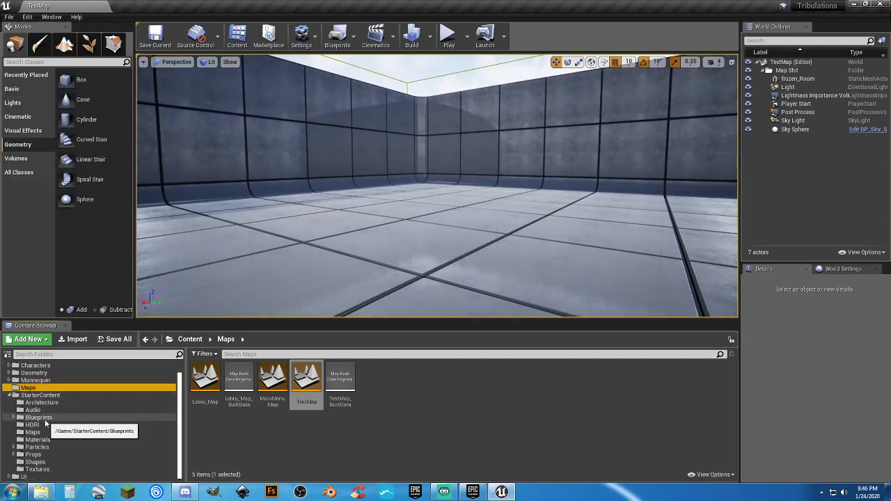
pyautogui.click(68, 440)
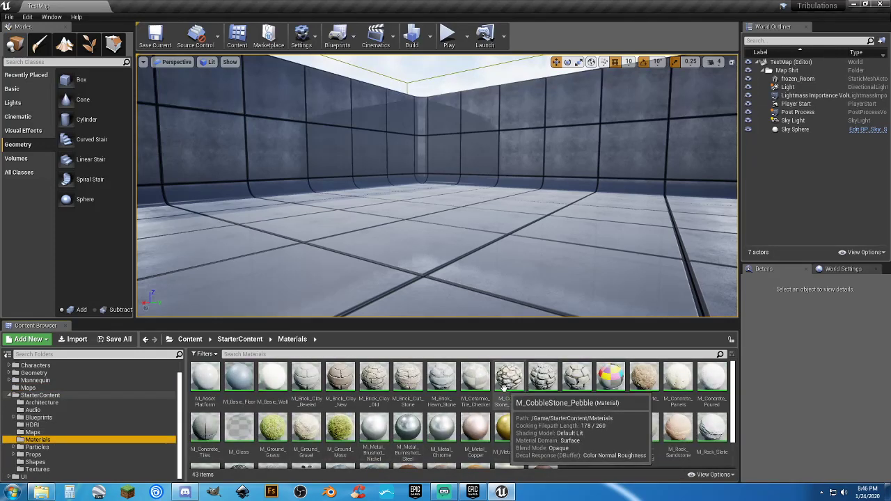
pyautogui.scroll(-1, 504, 394)
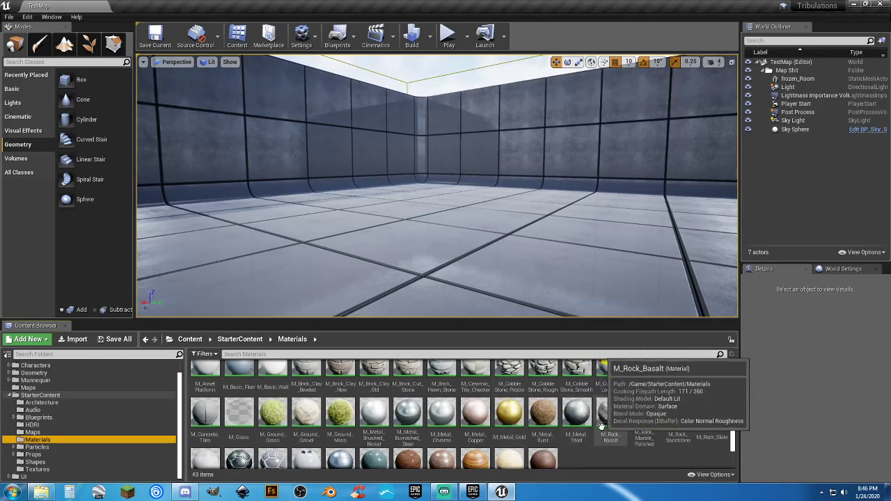
pyautogui.scroll(2, 532, 411)
pyautogui.scroll(-1, 533, 413)
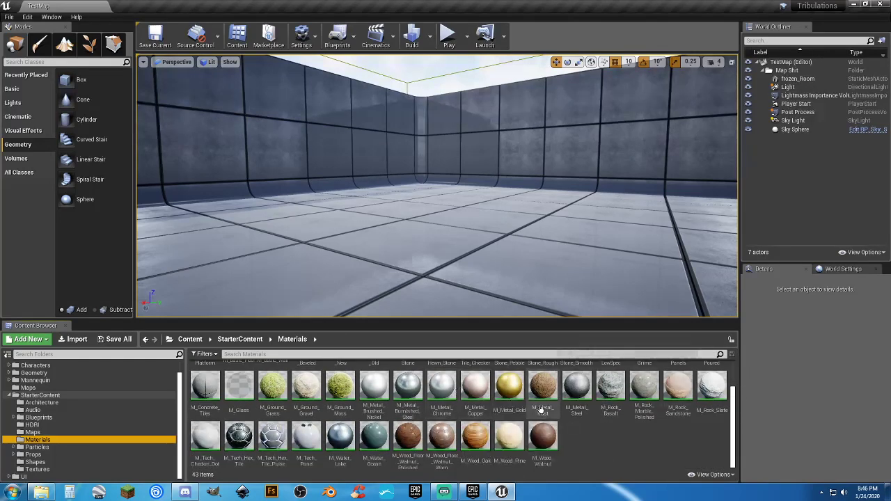
pyautogui.scroll(1, 527, 409)
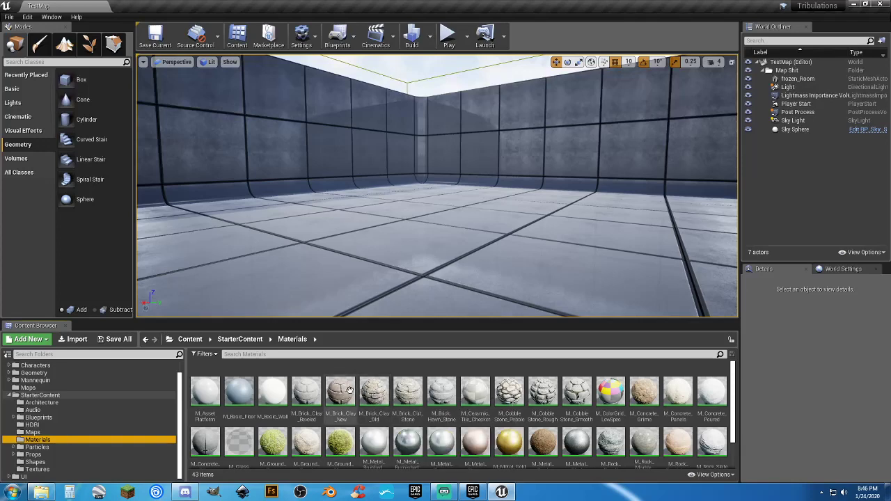
pyautogui.click(306, 392)
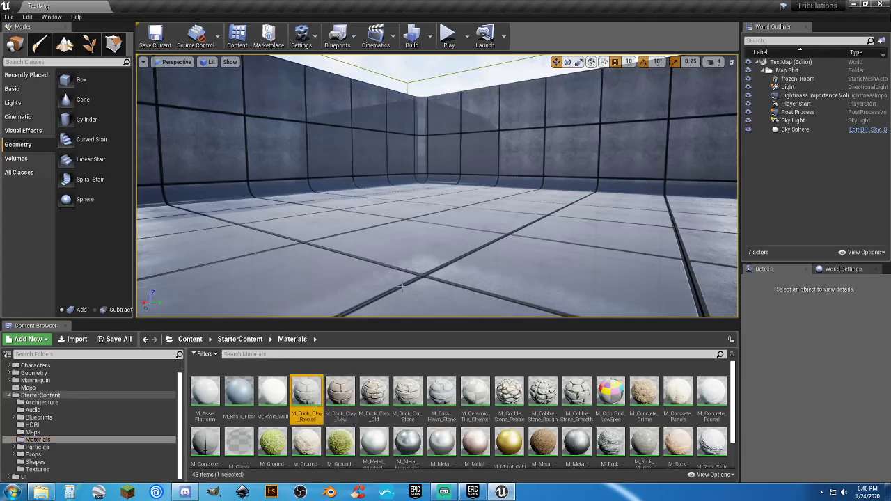
# Place an additive Linear Stair brush with the beveled clay brick material in TestMap at location 90, 670, 20
pyautogui.moveTo(447, 254)
pyautogui.mouseDown(button='right')
pyautogui.moveTo(459, 221)
pyautogui.moveTo(414, 282)
pyautogui.moveTo(421, 198)
pyautogui.moveTo(442, 239)
pyautogui.mouseUp(button='right')
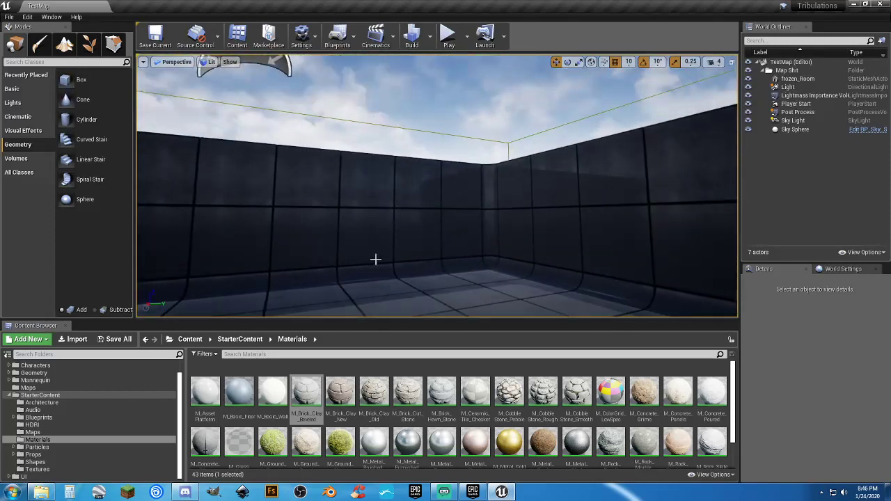
pyautogui.moveTo(90, 160)
pyautogui.mouseDown()
pyautogui.moveTo(145, 233)
pyautogui.moveTo(515, 306)
pyautogui.moveTo(503, 302)
pyautogui.mouseUp()
pyautogui.moveTo(503, 303)
pyautogui.mouseDown(button='right')
pyautogui.moveTo(504, 292)
pyautogui.moveTo(529, 296)
pyautogui.moveTo(522, 307)
pyautogui.mouseUp(button='right')
pyautogui.moveTo(475, 267)
pyautogui.mouseDown(button='right')
pyautogui.moveTo(447, 269)
pyautogui.moveTo(476, 267)
pyautogui.mouseUp(button='right')
pyautogui.moveTo(431, 231); pyautogui.dragTo(630, 236)
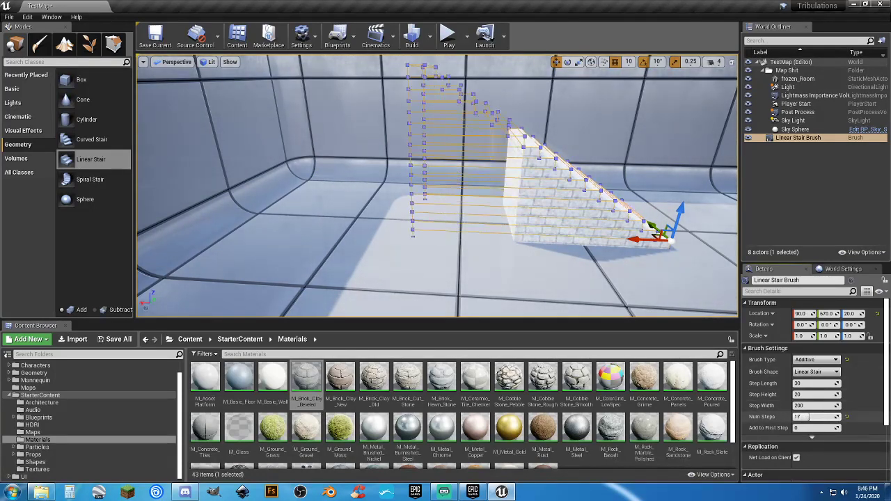
# Set the stair brush to 28 steps and move it toward the wall, to about X 230, Y 860
pyautogui.moveTo(816, 416); pyautogui.dragTo(821, 416)
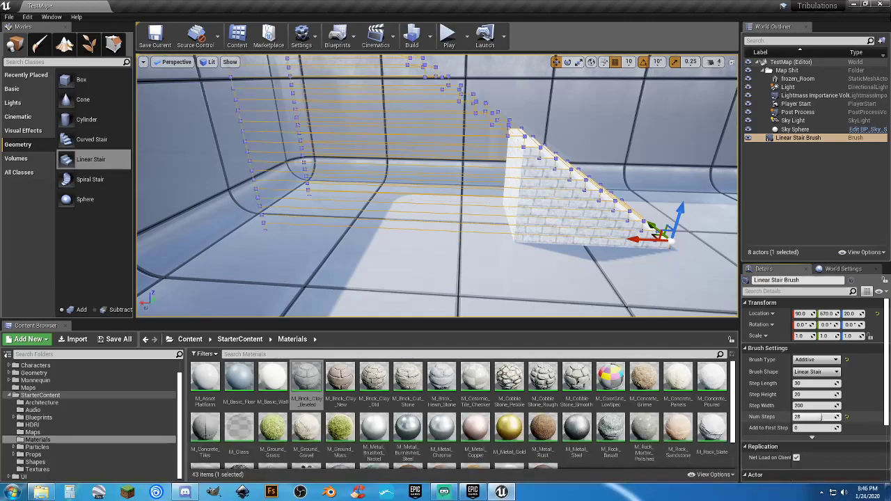
pyautogui.moveTo(536, 281)
pyautogui.mouseDown(button='right')
pyautogui.moveTo(512, 261)
pyautogui.moveTo(515, 209)
pyautogui.moveTo(519, 293)
pyautogui.moveTo(517, 186)
pyautogui.moveTo(547, 233)
pyautogui.moveTo(526, 233)
pyautogui.mouseUp(button='right')
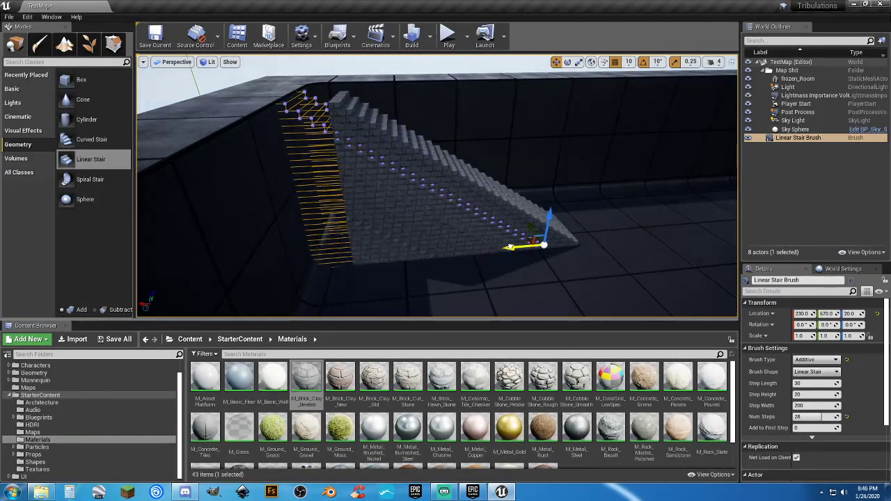
pyautogui.moveTo(497, 261); pyautogui.dragTo(410, 309, button='right')
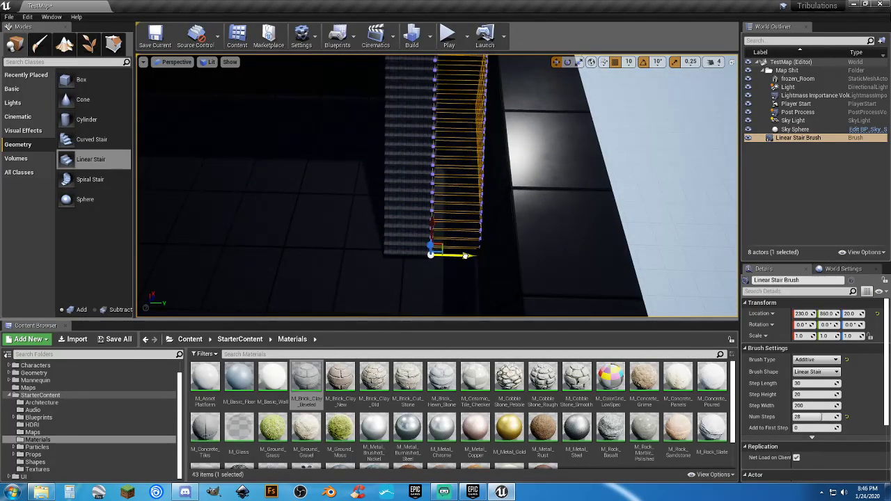
pyautogui.moveTo(465, 256); pyautogui.dragTo(466, 256)
# Play TestMap, run the character up the brick stairs and off over the room's wall, and end the session
pyautogui.click(449, 38)
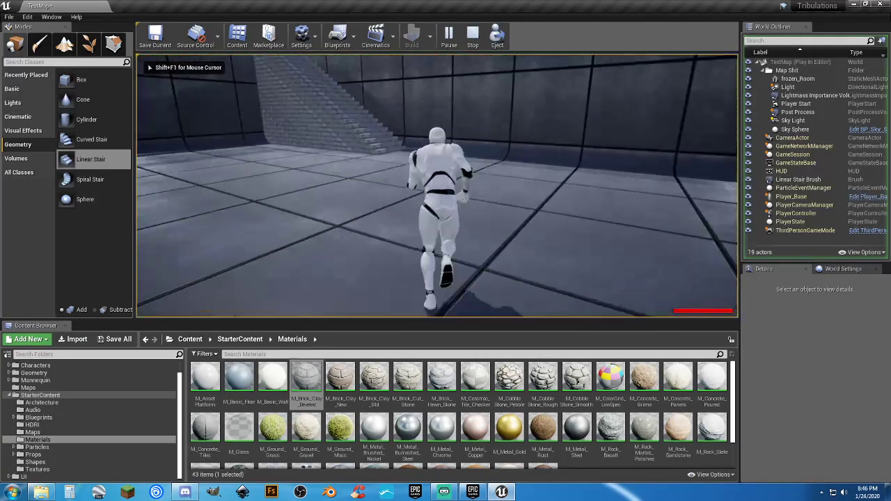
pyautogui.press('a')
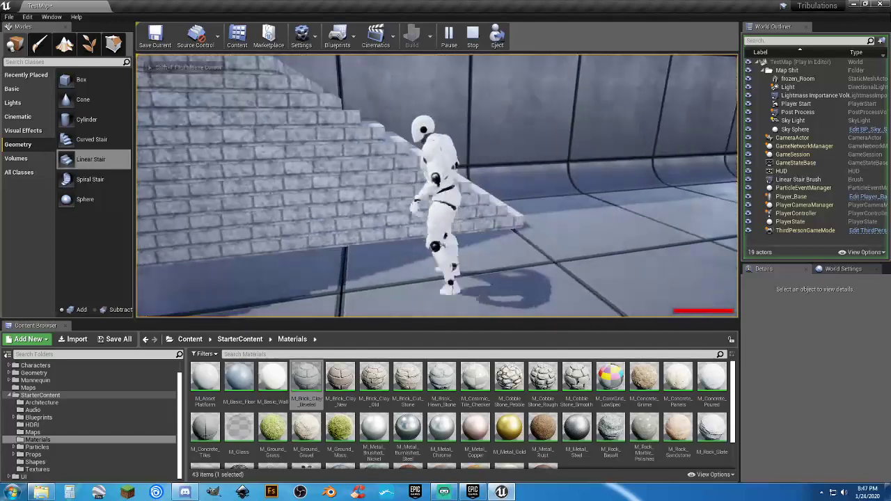
pyautogui.press('w')
pyautogui.press('d')
pyautogui.press('w')
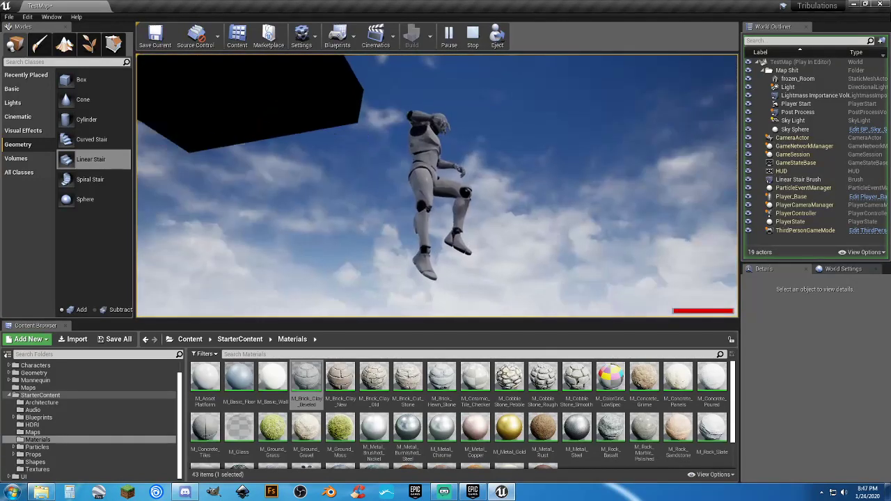
pyautogui.press('Escape')
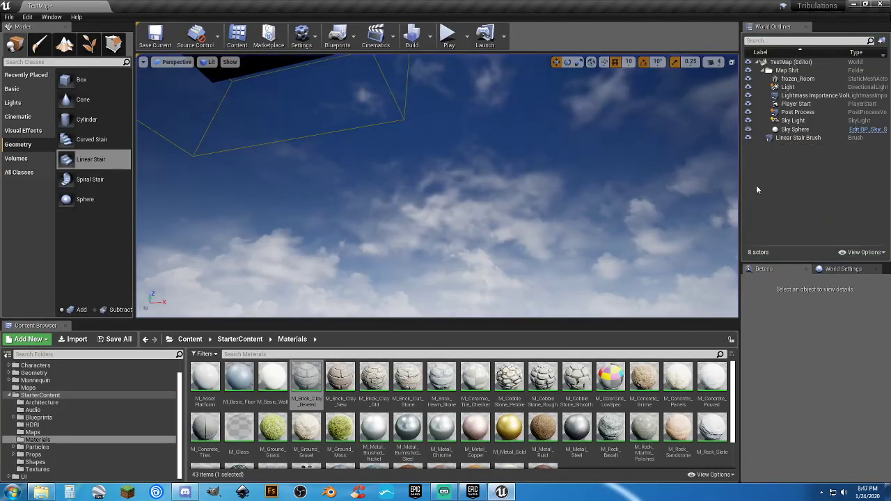
# Focus the view on the Player Start, turn it toward the stairs, and save the TestMap level
pyautogui.click(795, 104)
pyautogui.press('f')
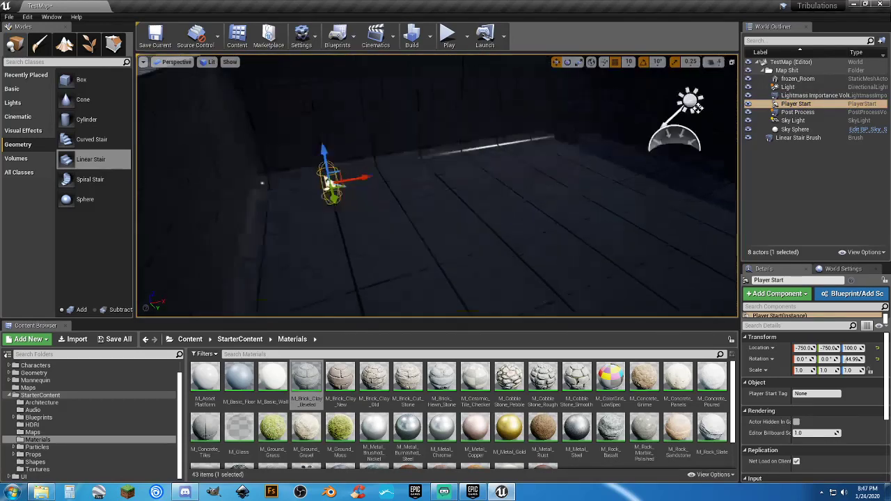
pyautogui.moveTo(437, 186); pyautogui.dragTo(633, 205, button='right')
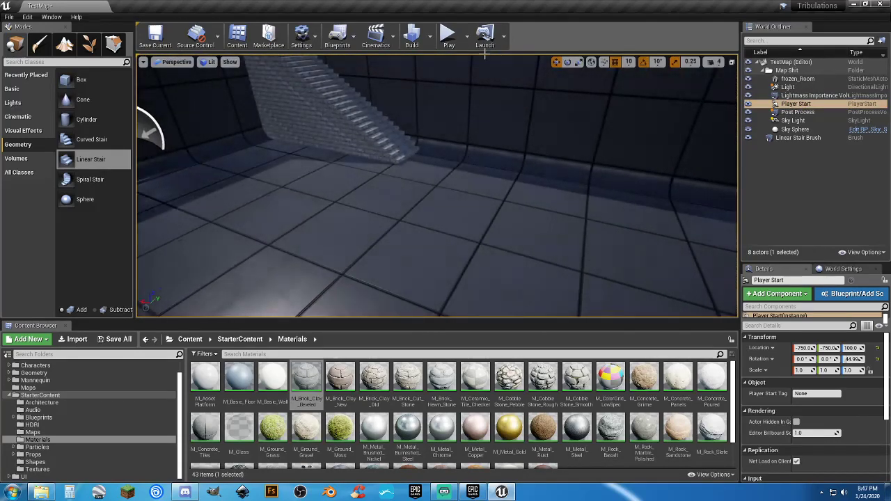
pyautogui.click(117, 339)
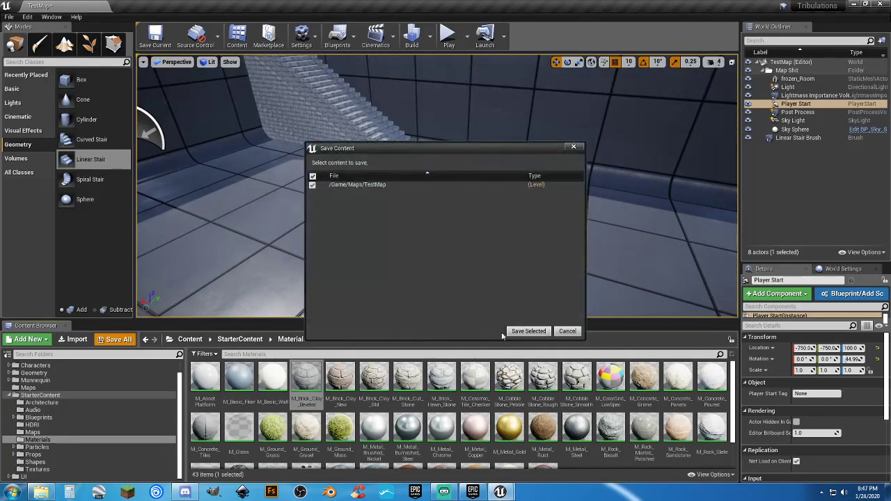
pyautogui.click(523, 325)
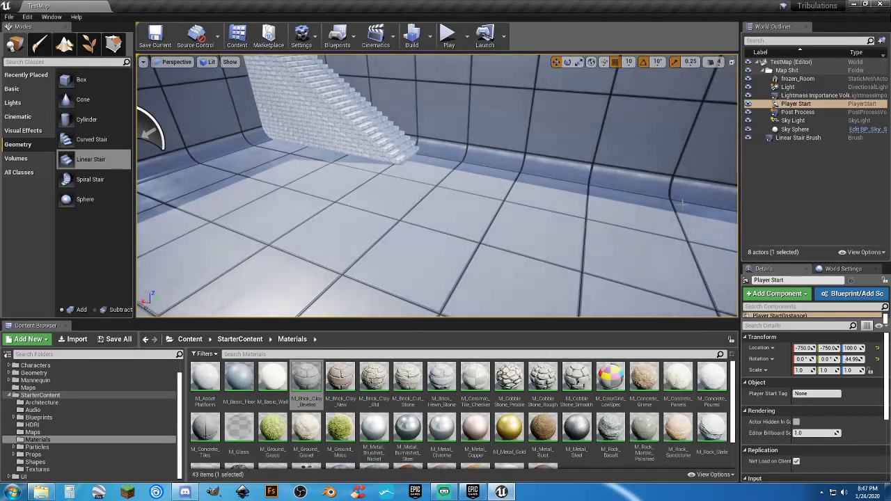
# Set TestMap's Kill Z height to -2500 in the world settings
pyautogui.moveTo(487, 176); pyautogui.dragTo(479, 148, button='right')
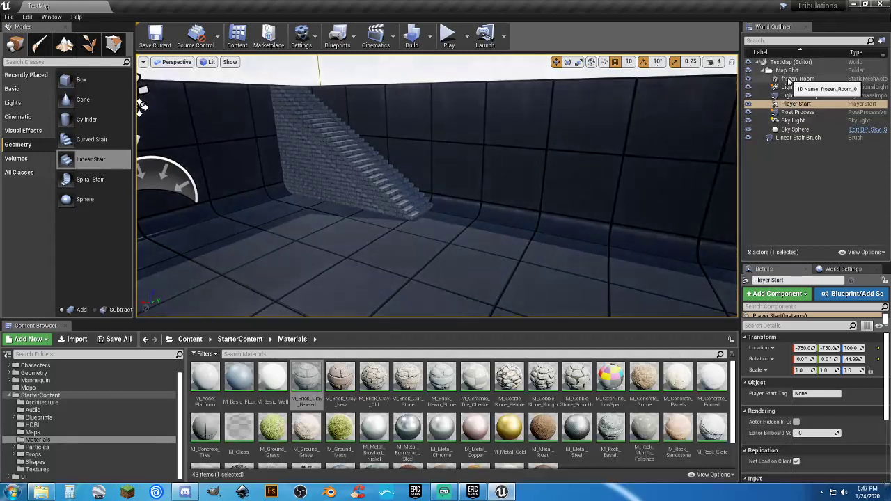
pyautogui.click(787, 71)
pyautogui.click(843, 269)
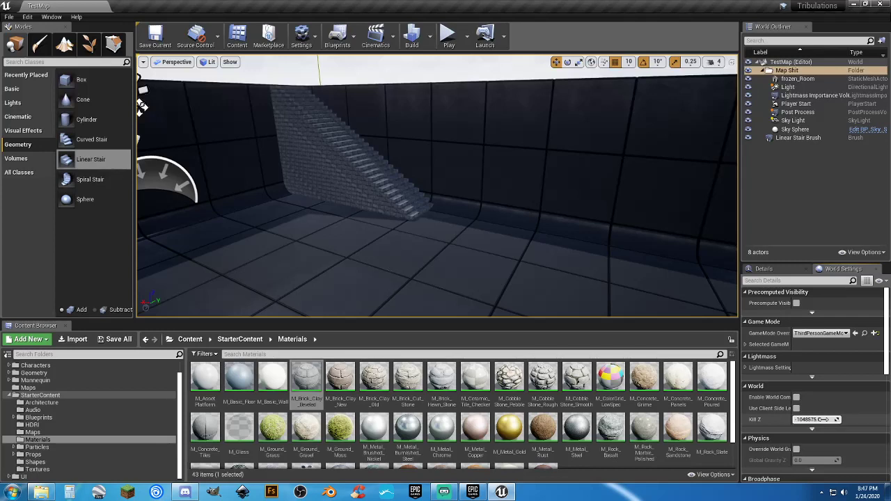
pyautogui.click(827, 419)
pyautogui.write('-2500')
pyautogui.press('Return')
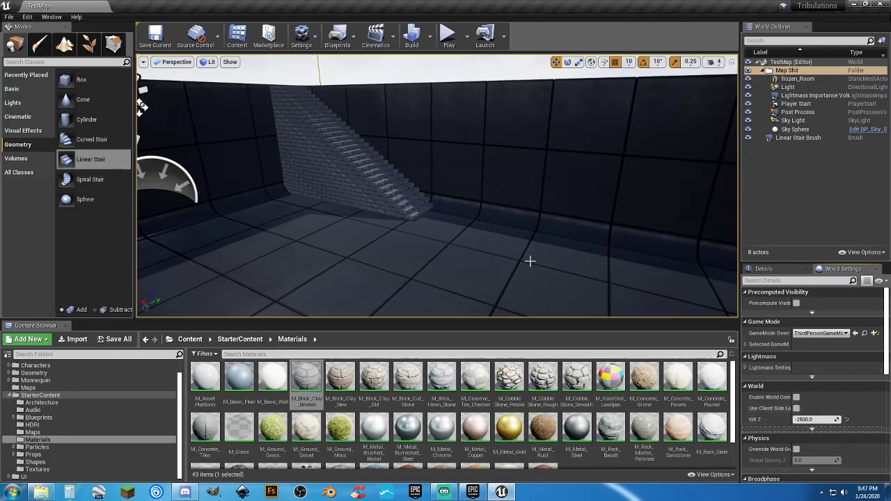
# Play TestMap, run the character up the stairs, jump off over the wall to test the kill height, and end the session
pyautogui.click(448, 34)
pyautogui.press('w')
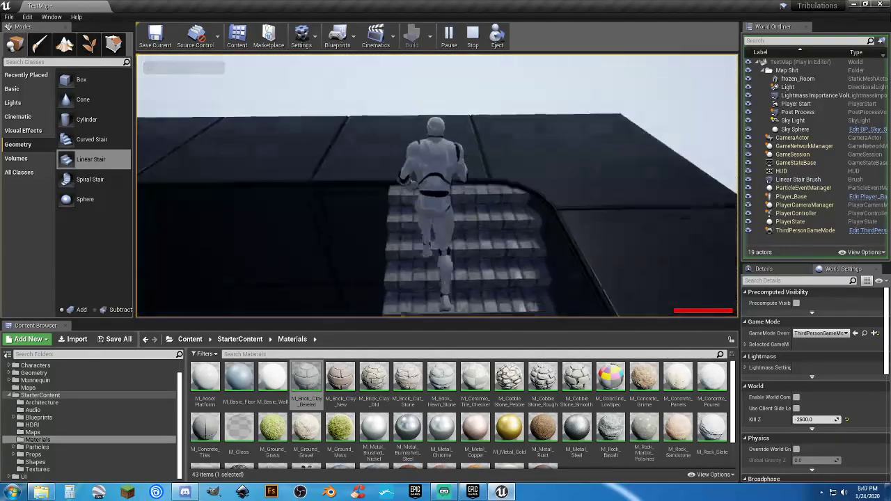
pyautogui.press('space')
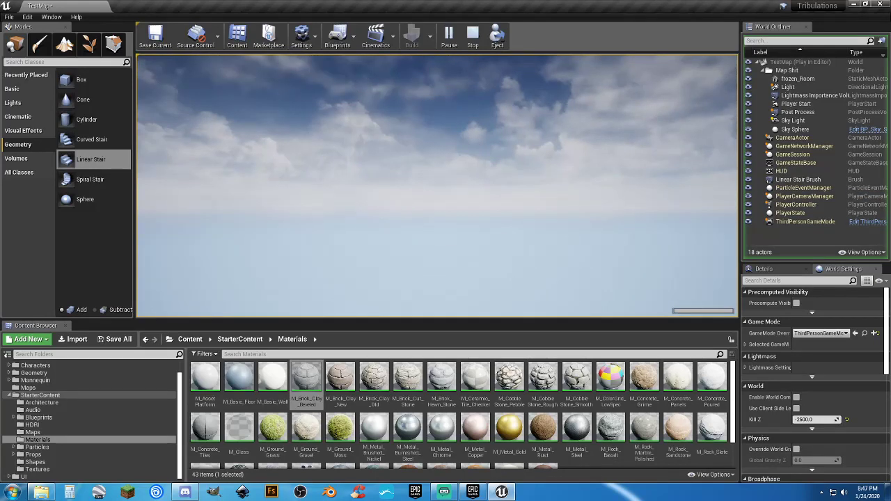
pyautogui.press('Escape')
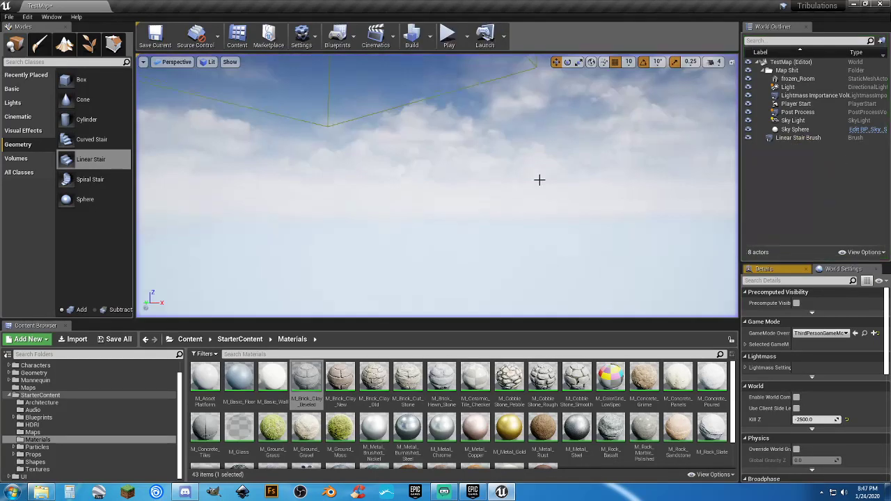
pyautogui.moveTo(539, 179); pyautogui.dragTo(539, 179, button='right')
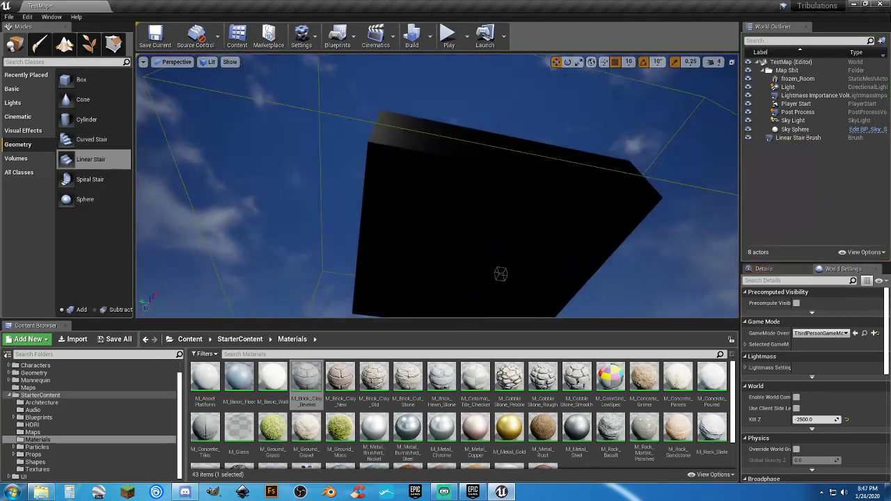
# Play TestMap again, run the character from the Player Start toward the stairs, and stop the session
pyautogui.click(449, 34)
pyautogui.press('w')
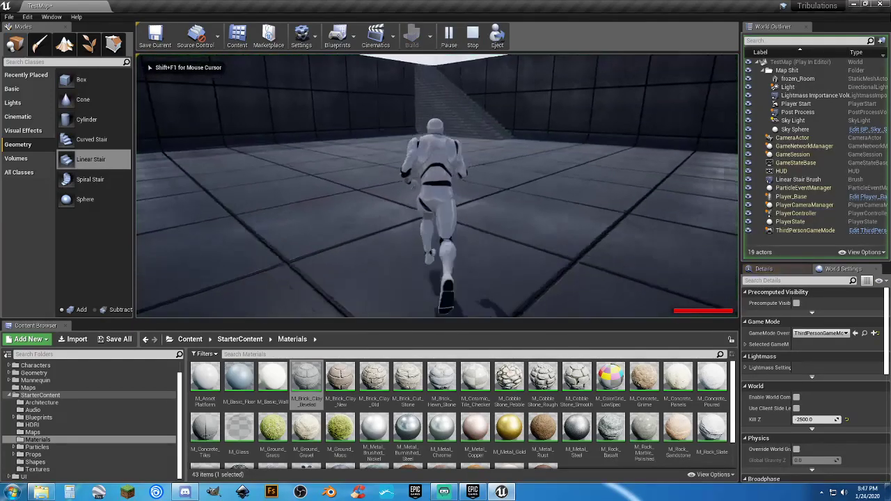
pyautogui.press('Escape')
pyautogui.moveTo(447, 165); pyautogui.dragTo(447, 164, button='right')
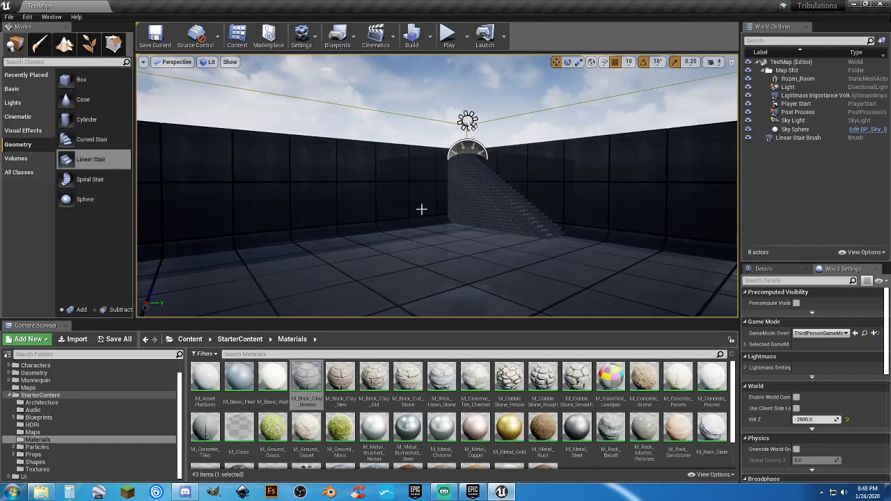
pyautogui.moveTo(422, 207); pyautogui.dragTo(422, 206, button='right')
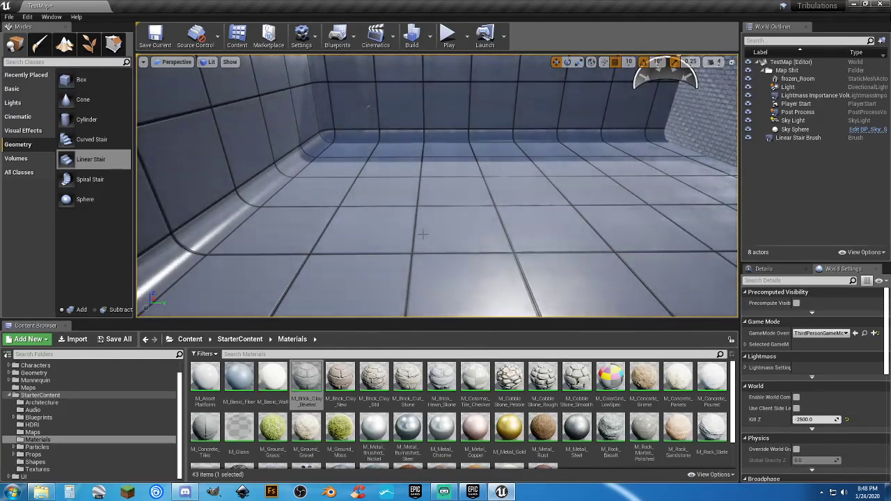
pyautogui.moveTo(424, 229); pyautogui.dragTo(424, 229, button='right')
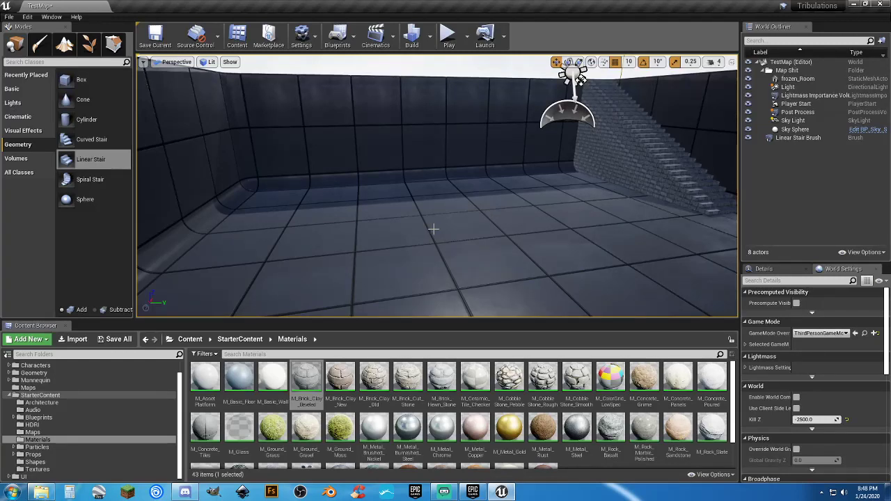
# Open the Player_Base blueprint from the Characters/Blueprints folder and go to its Event Graph's Escape Menu section
pyautogui.click(11, 395)
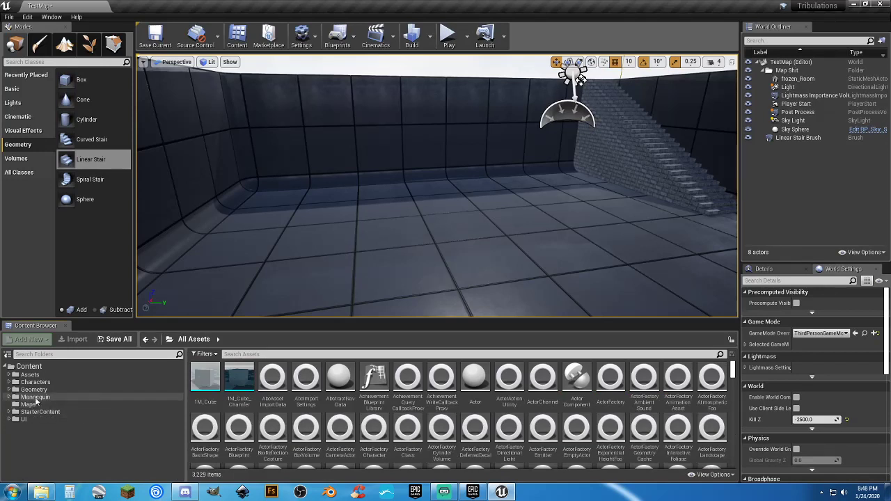
pyautogui.click(34, 382)
pyautogui.click(203, 387)
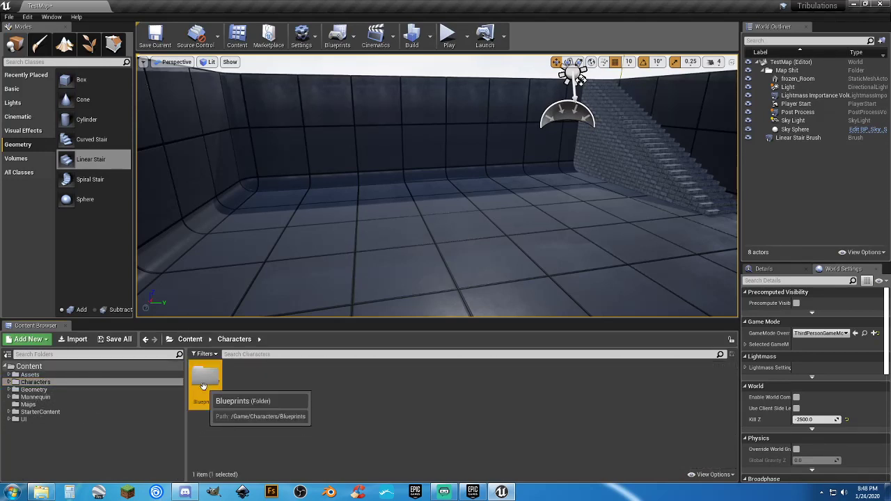
pyautogui.doubleClick(203, 386)
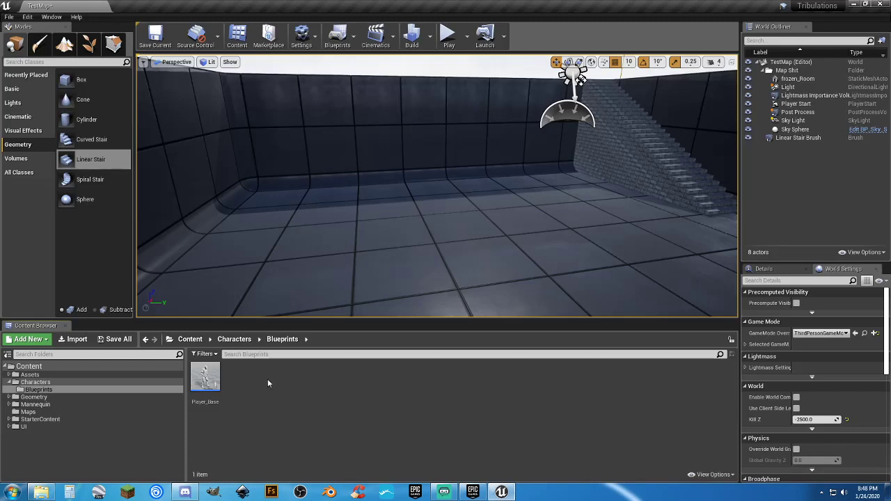
pyautogui.doubleClick(209, 377)
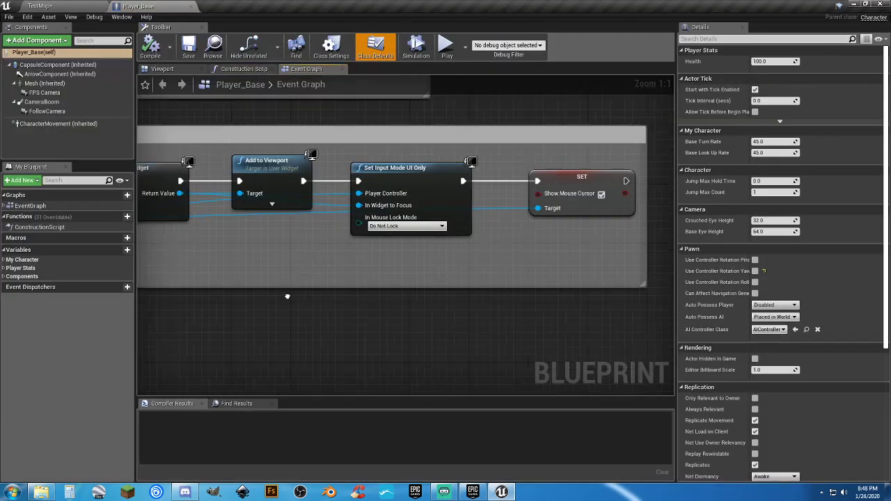
pyautogui.scroll(-5, 287, 297)
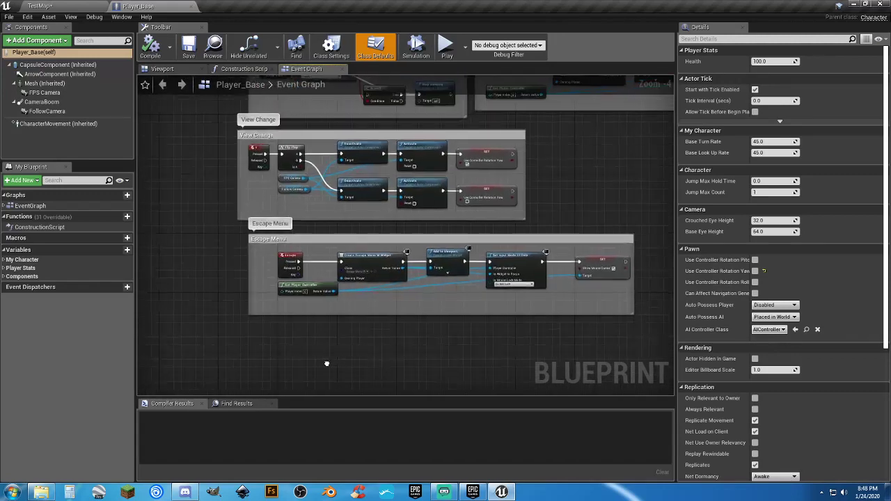
pyautogui.moveTo(326, 363); pyautogui.dragTo(360, 294, button='right')
pyautogui.scroll(5, 312, 284)
pyautogui.moveTo(309, 282); pyautogui.dragTo(305, 249, button='right')
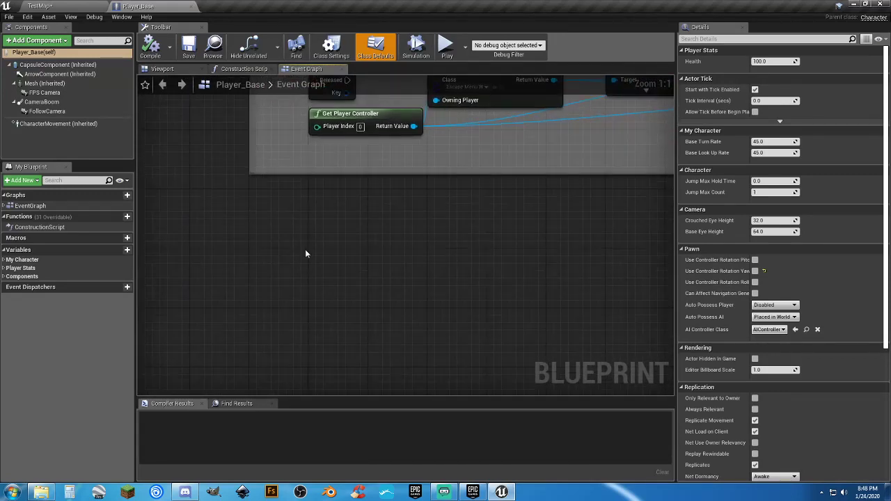
# Add a Transform variable named Last Checkpoint to Player_Base, compile the blueprint, and expand the variable's default value
pyautogui.click(127, 249)
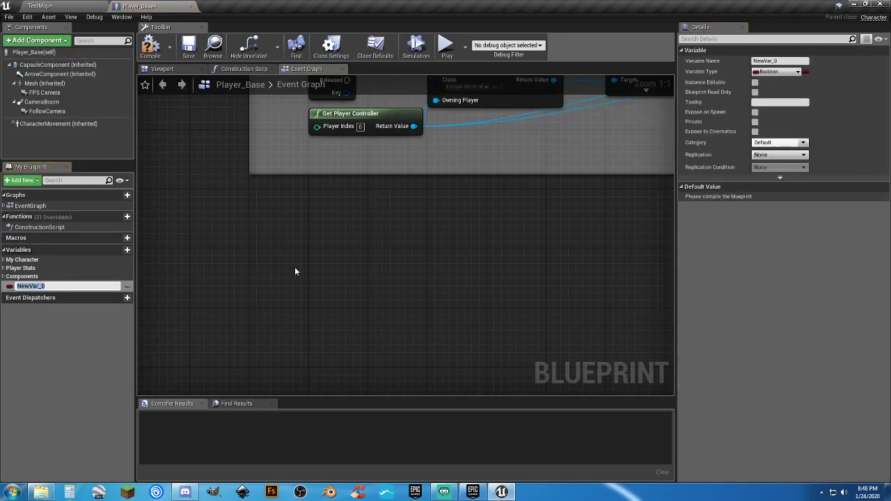
pyautogui.write('Last Checkpoint')
pyautogui.press('Return')
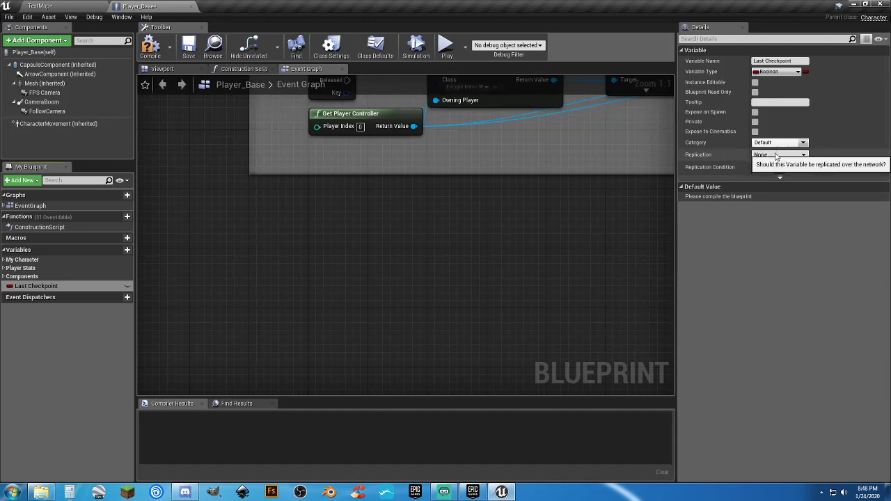
pyautogui.click(797, 72)
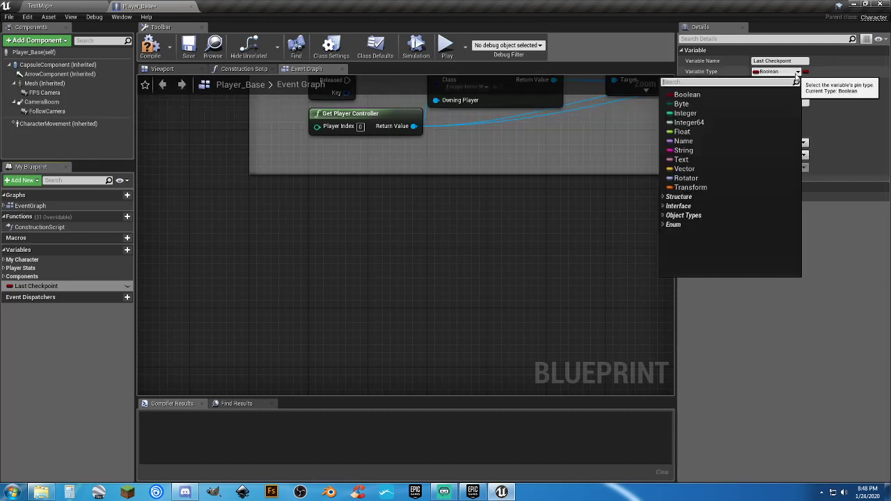
pyautogui.click(704, 186)
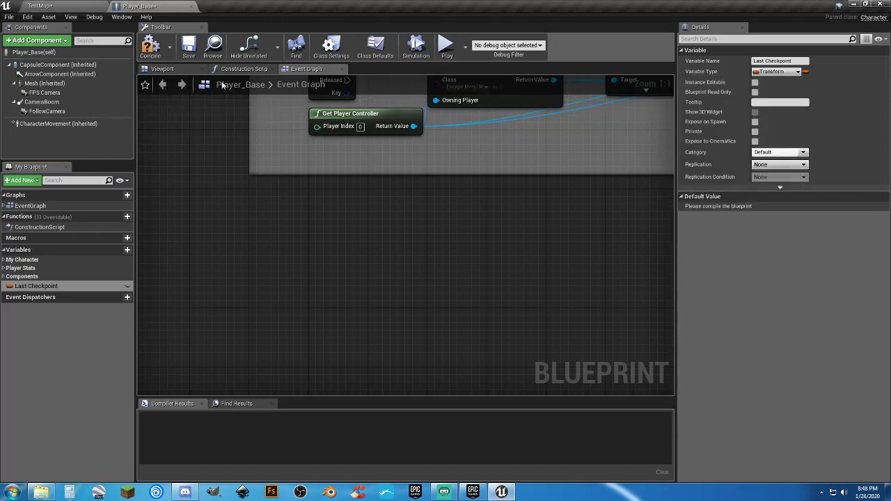
pyautogui.click(151, 46)
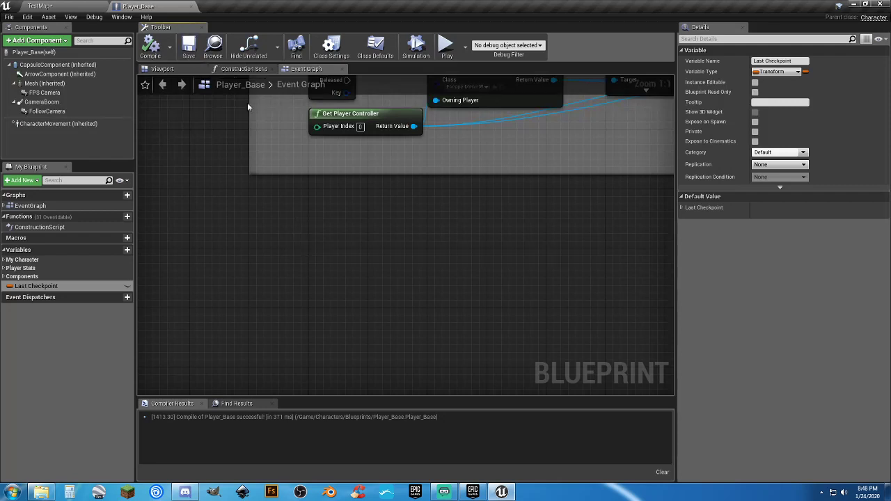
pyautogui.click(685, 208)
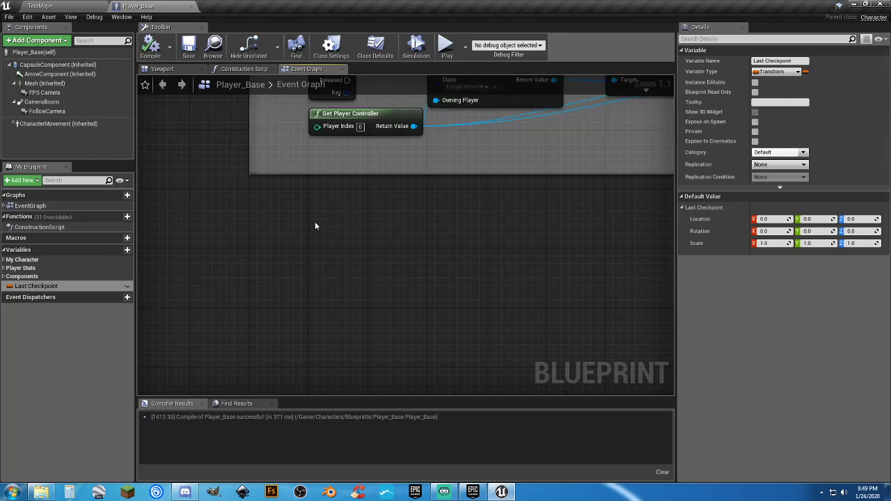
# Add a custom event named Set Last Checkpoint in the empty graph area below the Escape Menu group
pyautogui.moveTo(314, 222); pyautogui.dragTo(316, 205, button='right')
pyautogui.rightClick(274, 241)
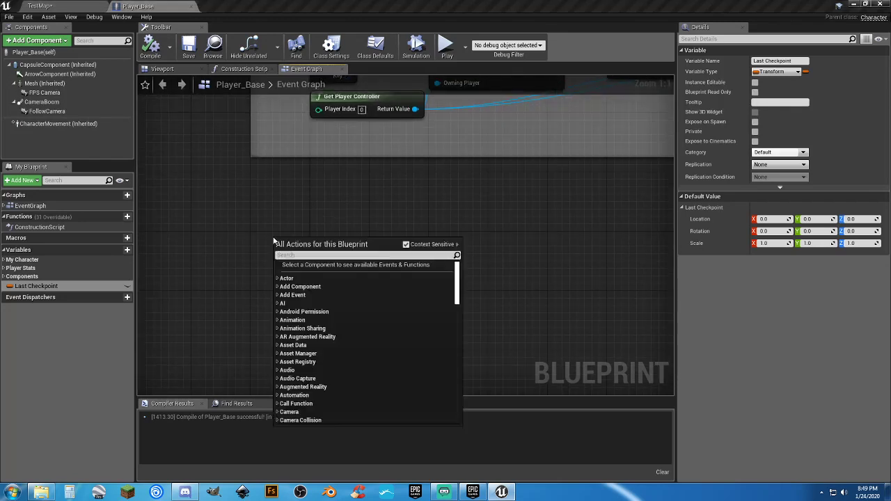
pyautogui.write('custom event')
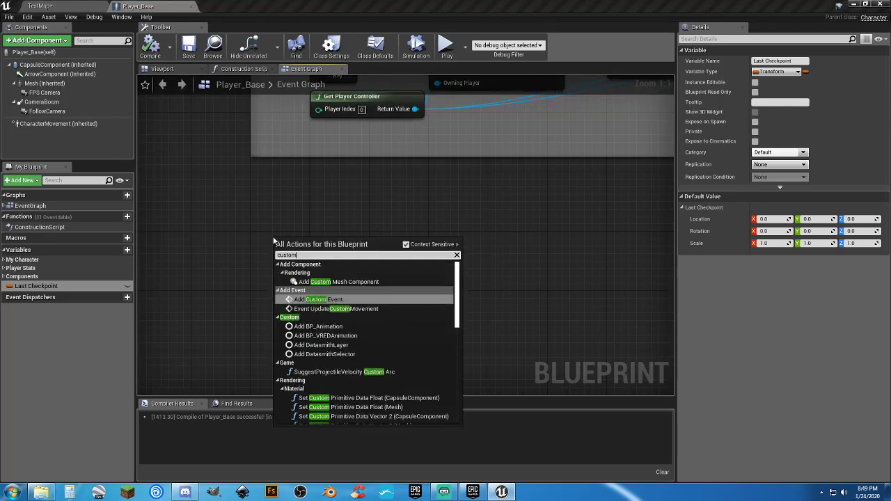
pyautogui.press('Return')
pyautogui.write('Set La')
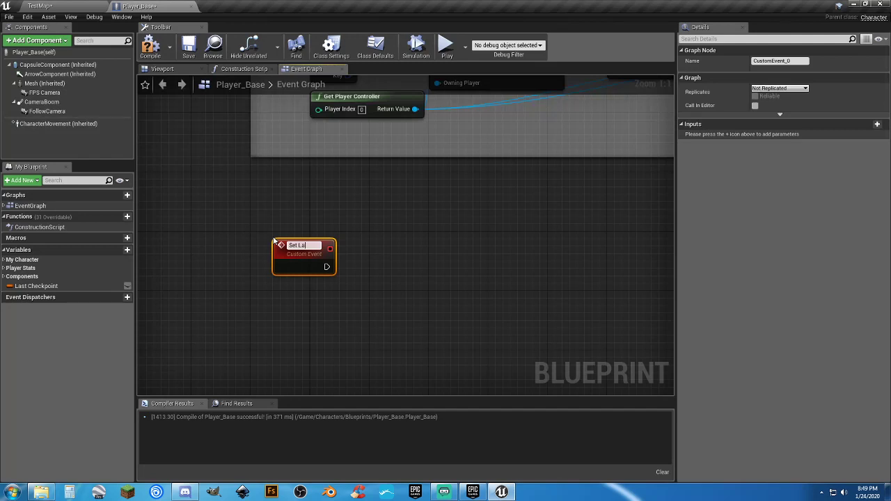
pyautogui.write('st Check')
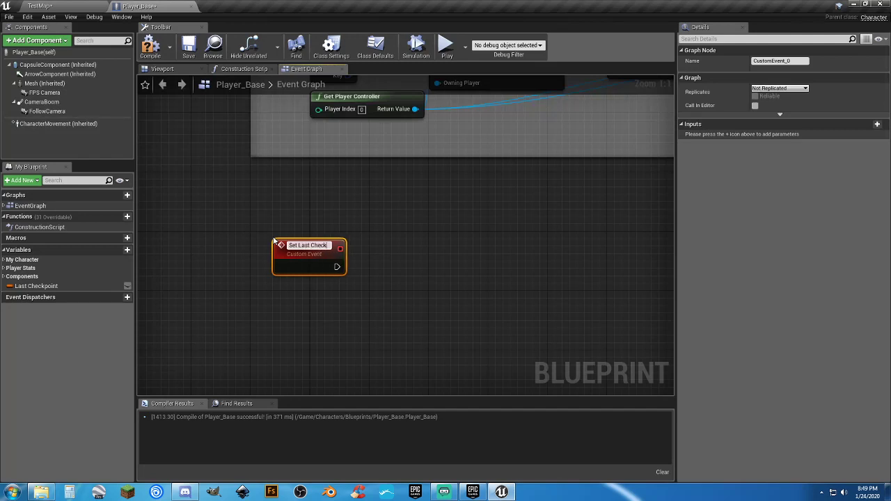
pyautogui.write('pioint')
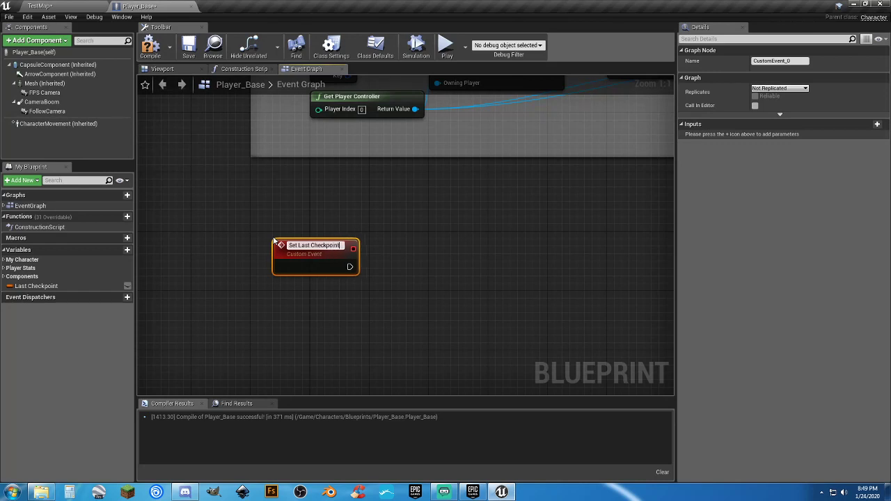
pyautogui.press('Return')
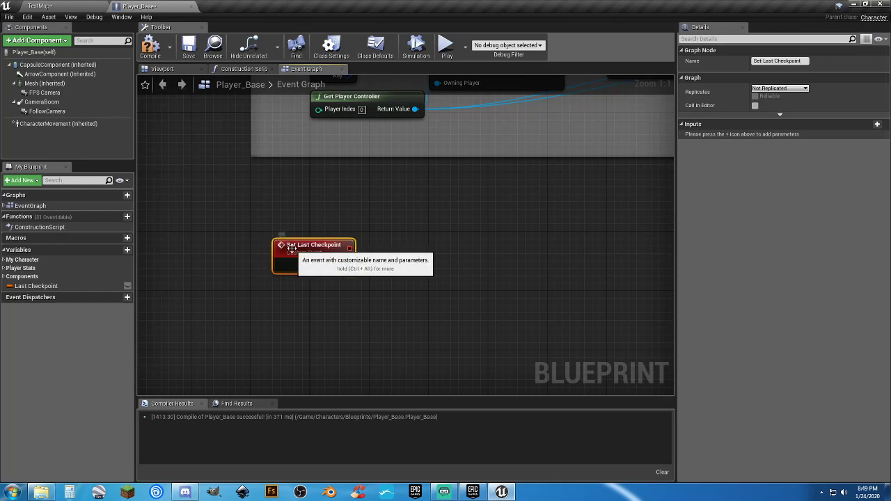
pyautogui.moveTo(279, 242); pyautogui.dragTo(257, 235)
pyautogui.click(318, 273)
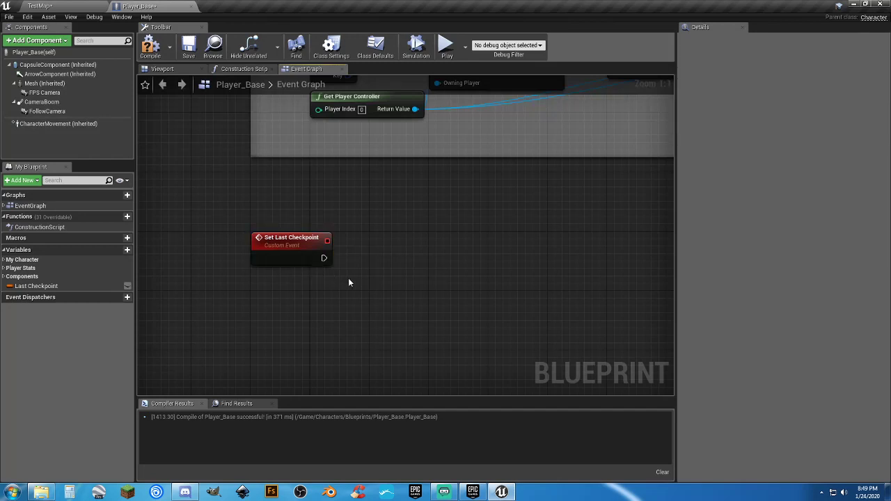
pyautogui.moveTo(348, 279); pyautogui.dragTo(342, 253, button='right')
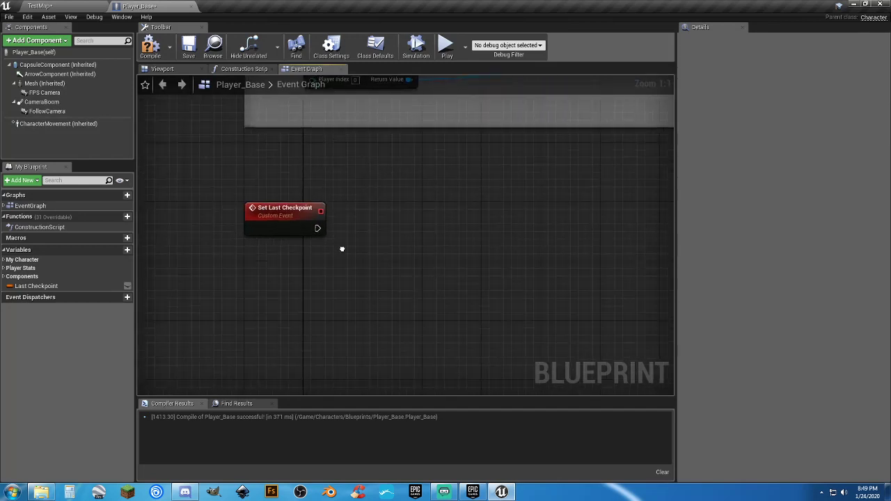
pyautogui.click(279, 221)
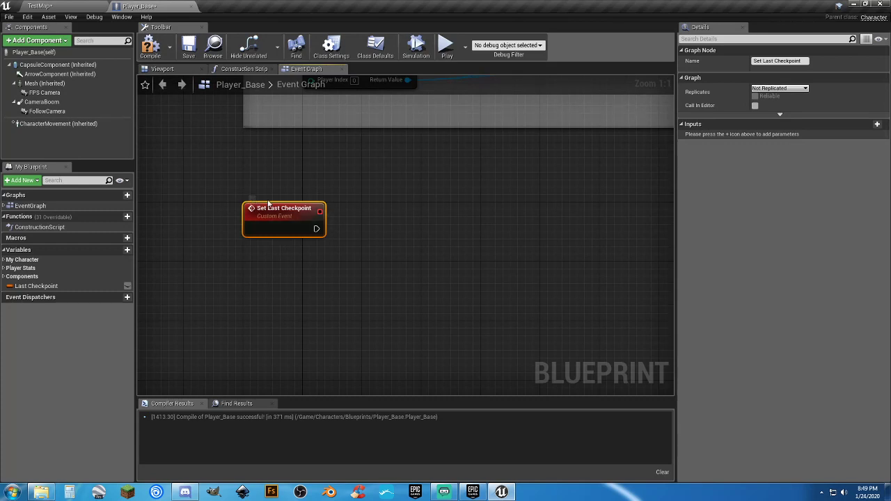
# Add a Mesh reference feeding a GetWorldTransform node and arrange both beneath the Set Last Checkpoint event
pyautogui.moveTo(321, 263); pyautogui.dragTo(292, 251, button='right')
pyautogui.scroll(1, 284, 228)
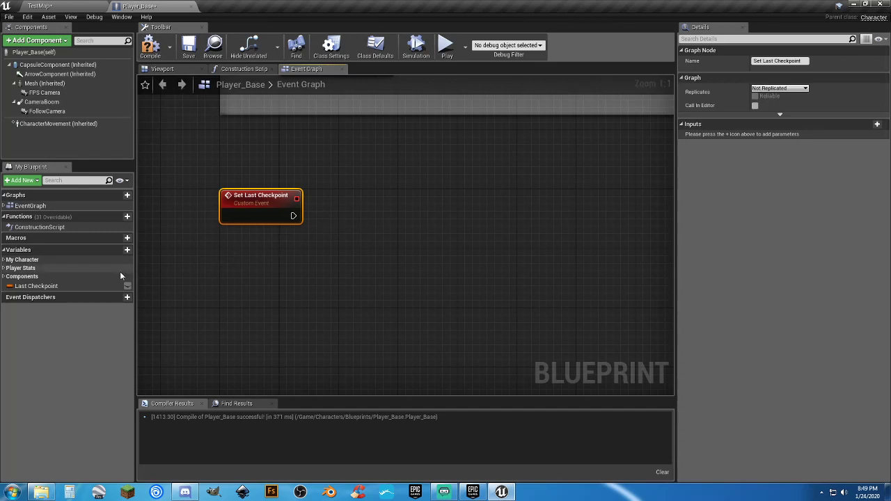
pyautogui.moveTo(44, 83); pyautogui.dragTo(344, 247)
pyautogui.write('getwr')
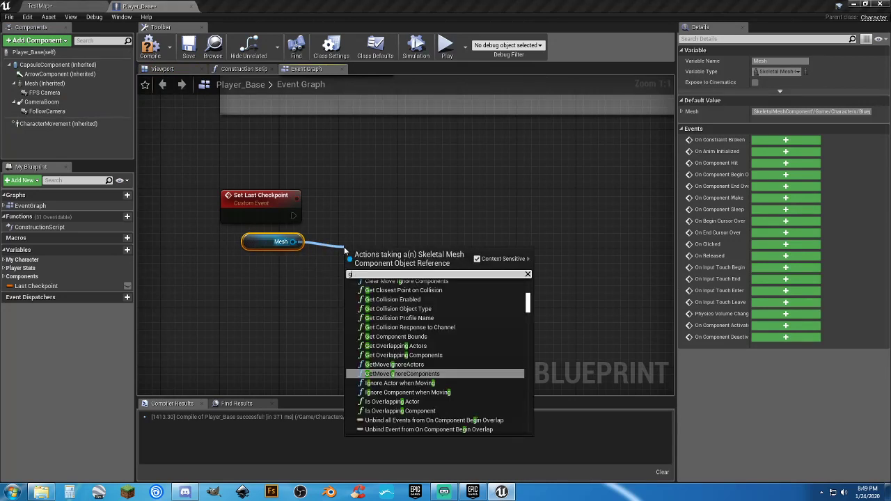
pyautogui.press('BackSpace')
pyautogui.press('BackSpace')
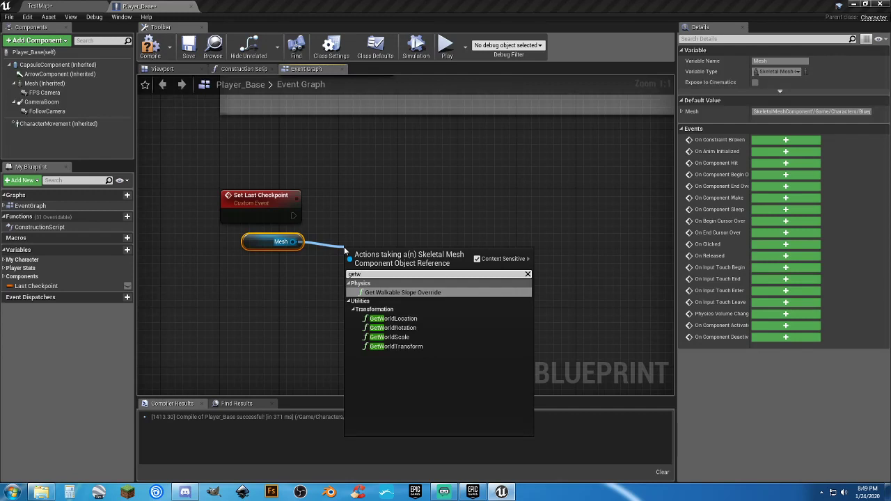
pyautogui.click(407, 346)
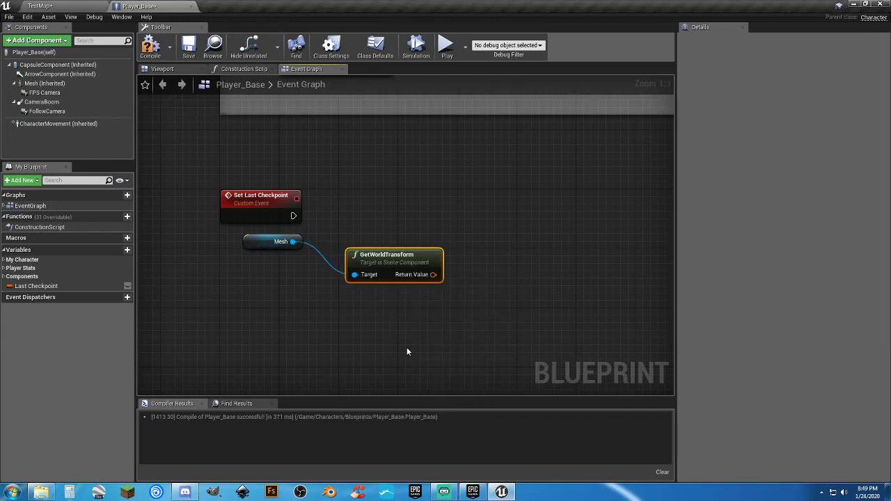
pyautogui.moveTo(368, 262); pyautogui.dragTo(353, 255)
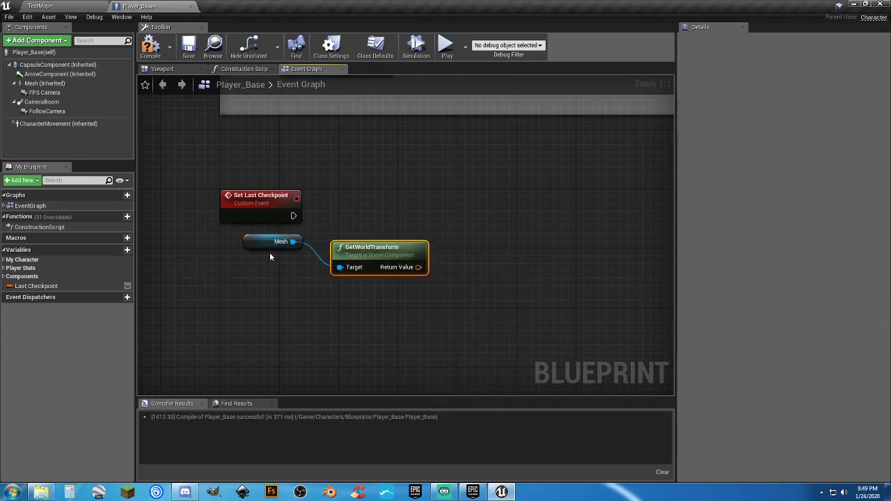
pyautogui.moveTo(253, 249); pyautogui.dragTo(229, 249)
pyautogui.moveTo(365, 255); pyautogui.dragTo(343, 257)
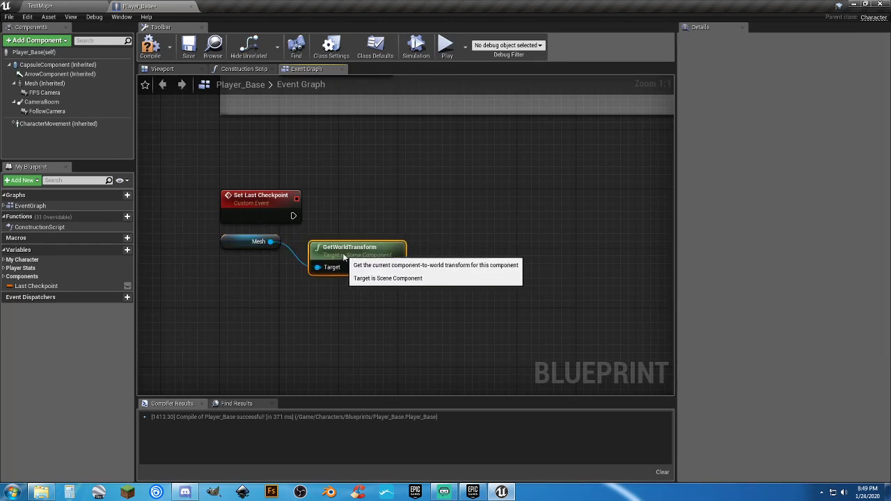
# Add a Last Checkpoint setter run by the Set Last Checkpoint event and fed by the mesh's world transform, and compile and save the blueprint
pyautogui.moveTo(31, 286); pyautogui.dragTo(430, 224)
pyautogui.click(456, 234)
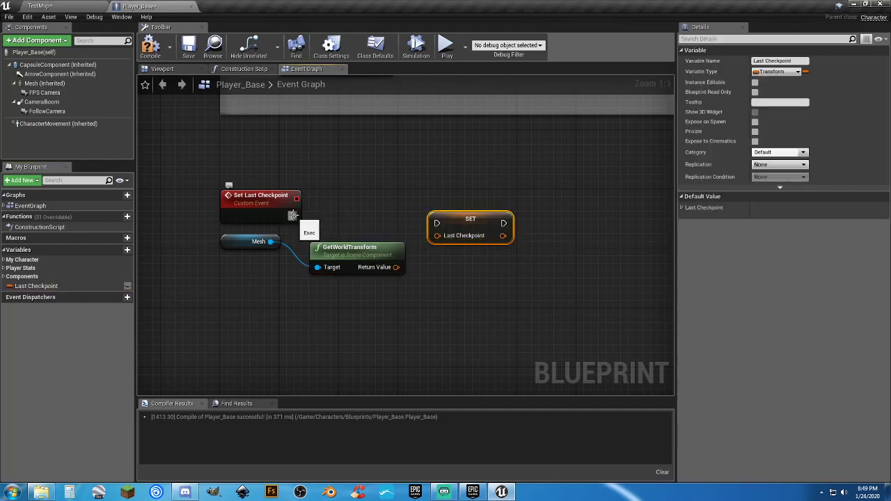
pyautogui.moveTo(292, 215); pyautogui.dragTo(436, 223)
pyautogui.moveTo(396, 266); pyautogui.dragTo(443, 216)
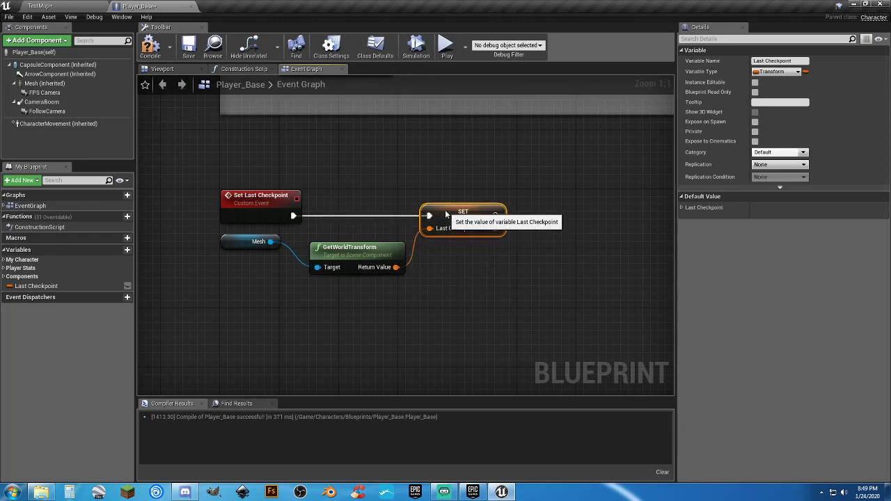
pyautogui.click(438, 274)
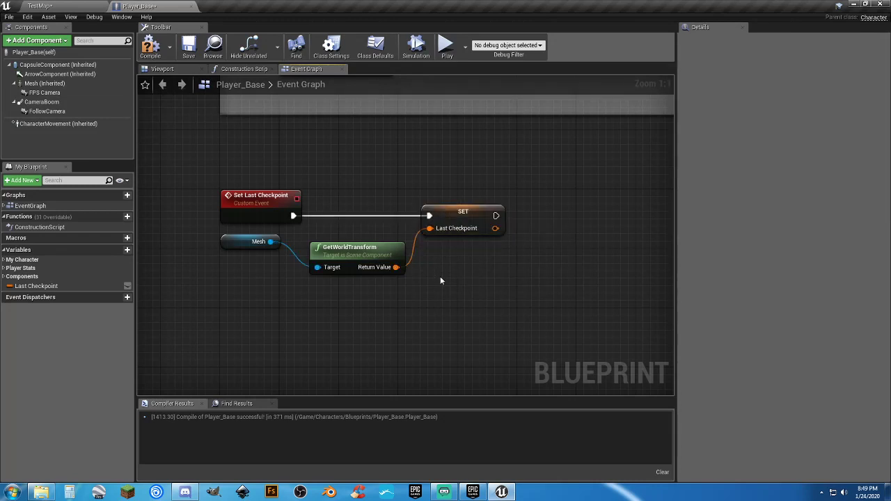
pyautogui.click(151, 46)
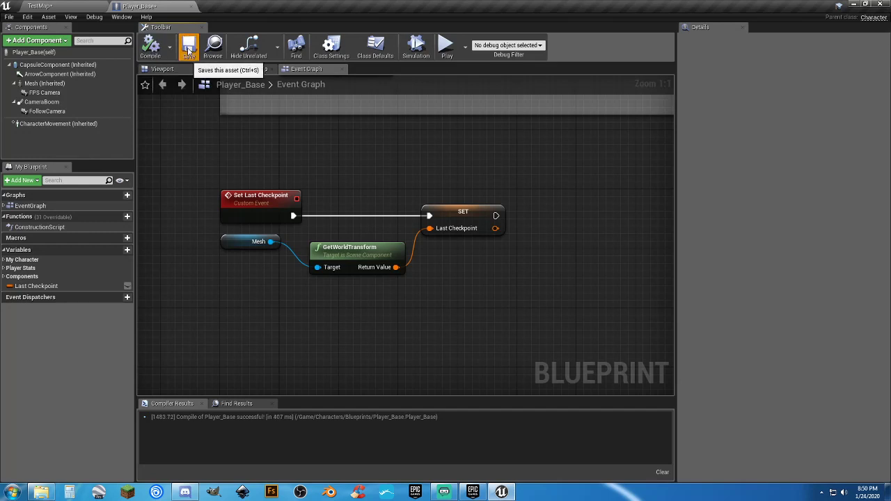
pyautogui.click(189, 46)
pyautogui.moveTo(514, 302); pyautogui.dragTo(245, 176)
pyautogui.click(277, 300)
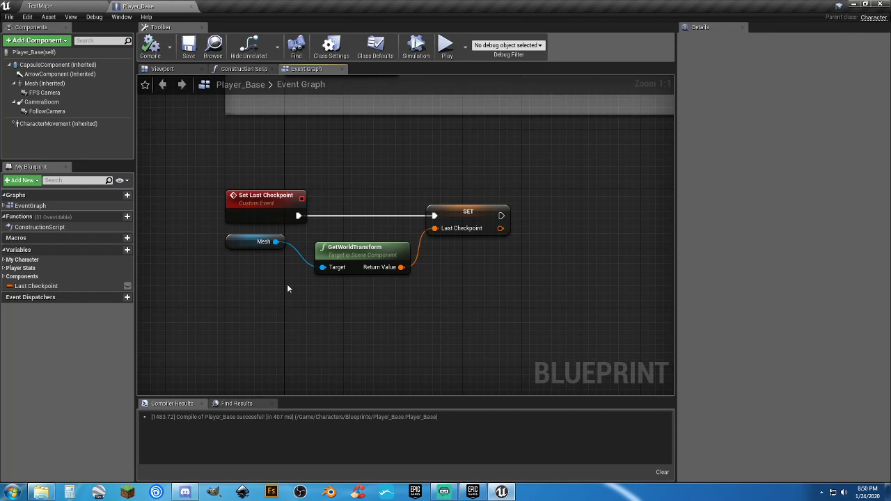
pyautogui.click(245, 209)
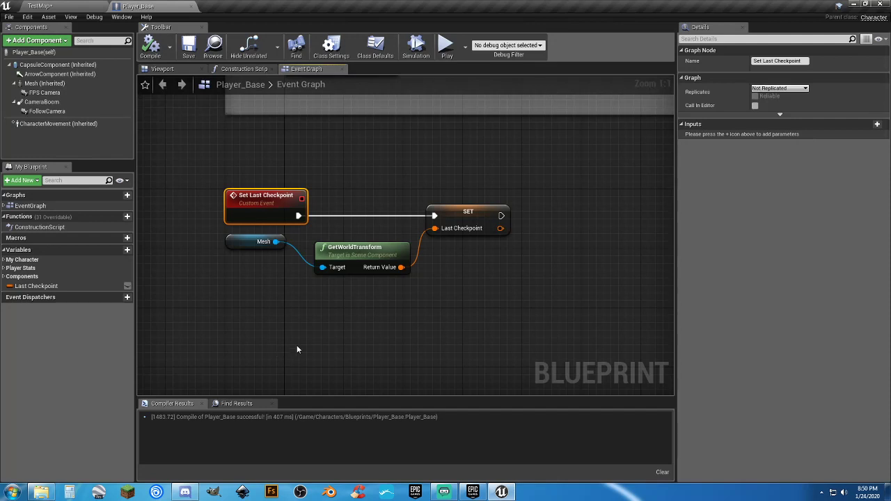
pyautogui.click(298, 347)
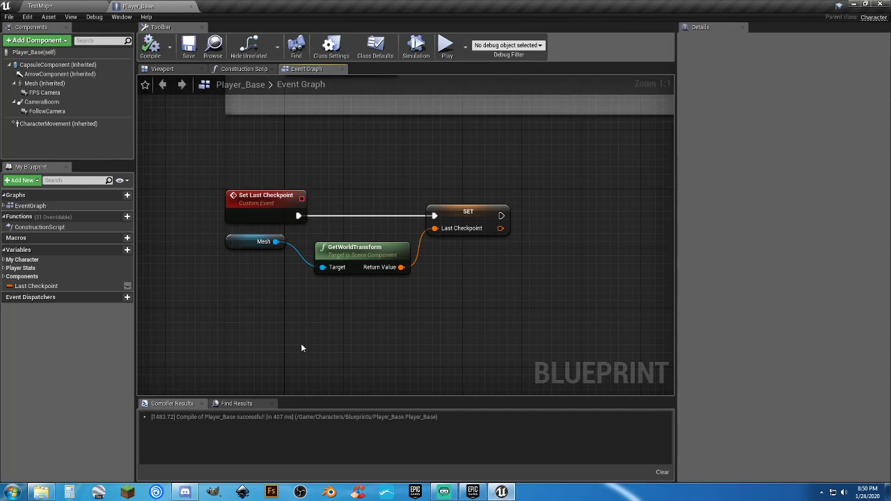
# Widen the Startup comment box to make room after its Show Mouse Cursor setter
pyautogui.moveTo(422, 137); pyautogui.dragTo(387, 500, button='right')
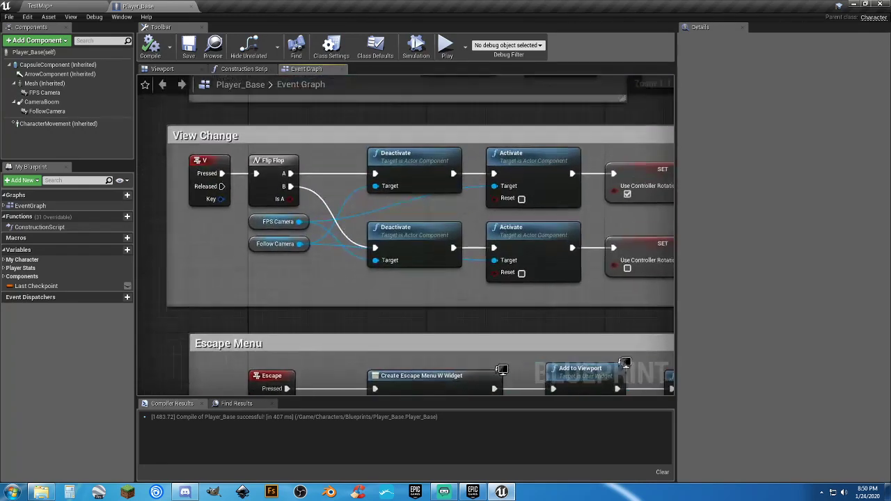
pyautogui.moveTo(417, 181); pyautogui.dragTo(411, 428, button='right')
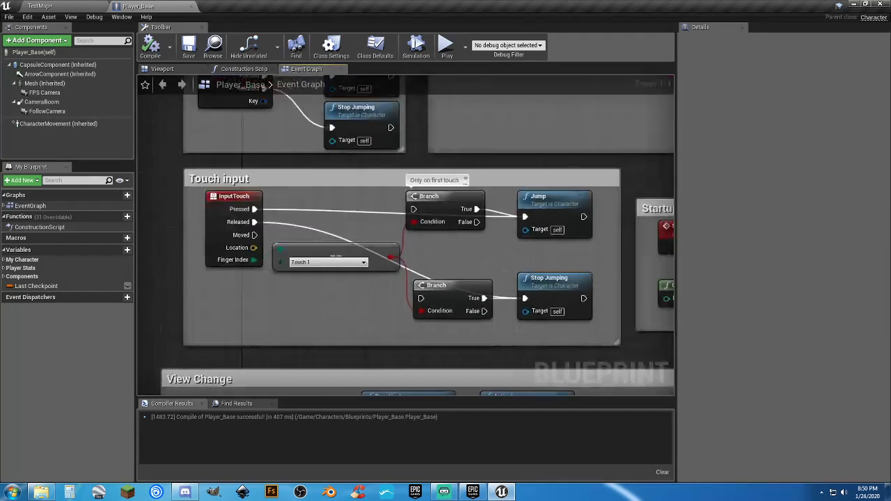
pyautogui.moveTo(765, 397); pyautogui.dragTo(232, 382, button='right')
pyautogui.moveTo(327, 309); pyautogui.dragTo(135, 240, button='right')
pyautogui.moveTo(553, 202); pyautogui.dragTo(458, 218, button='right')
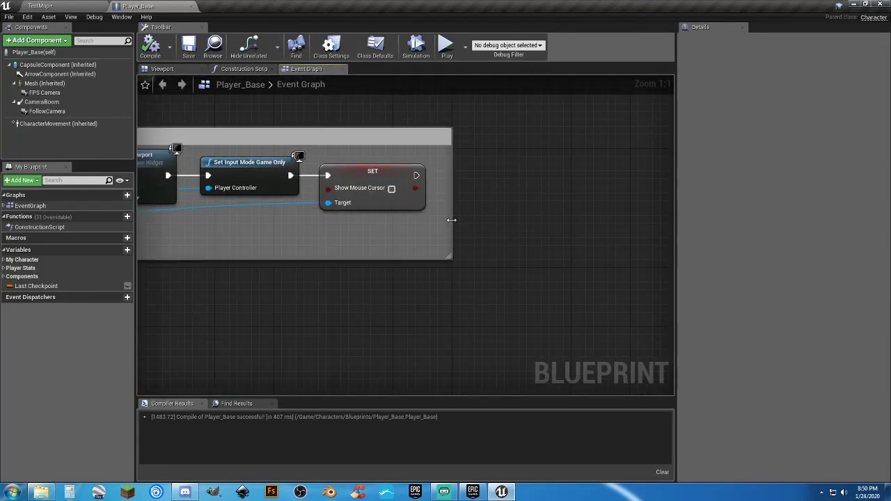
pyautogui.moveTo(457, 218); pyautogui.dragTo(647, 211)
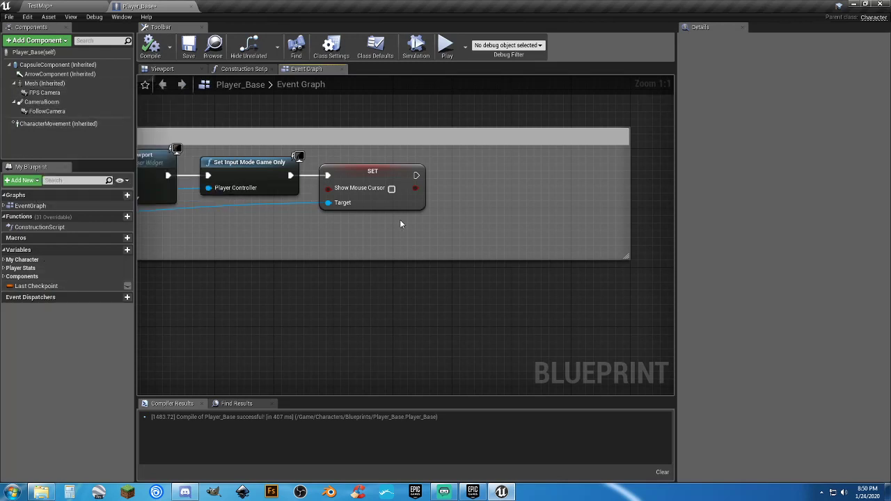
pyautogui.rightClick(458, 188)
pyautogui.write('getactorl')
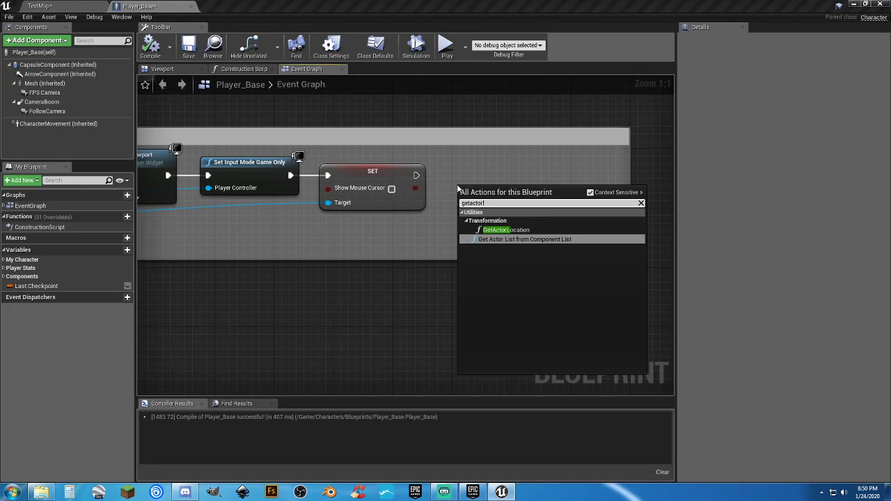
pyautogui.press('BackSpace')
pyautogui.write('t')
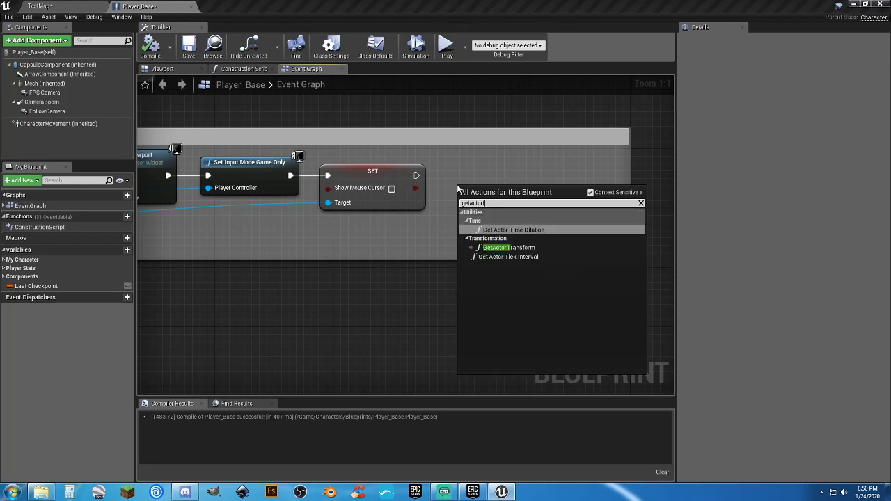
pyautogui.click(496, 248)
pyautogui.moveTo(483, 192); pyautogui.dragTo(345, 232)
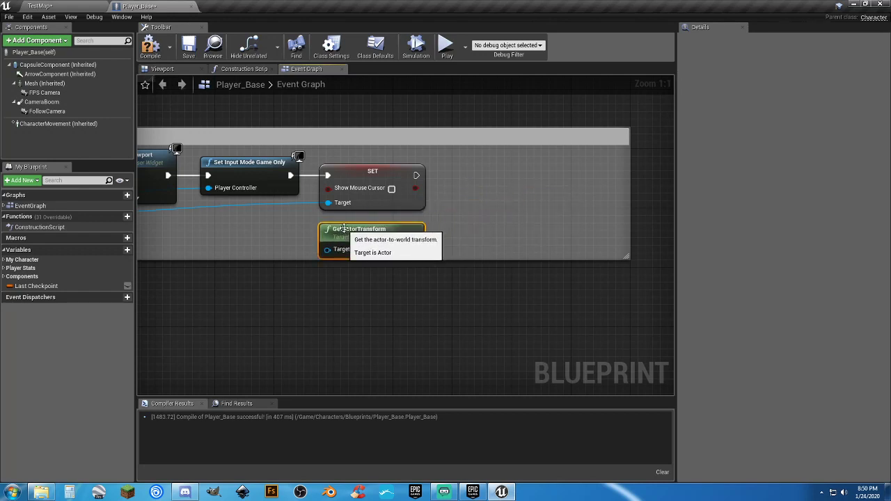
pyautogui.press('Delete')
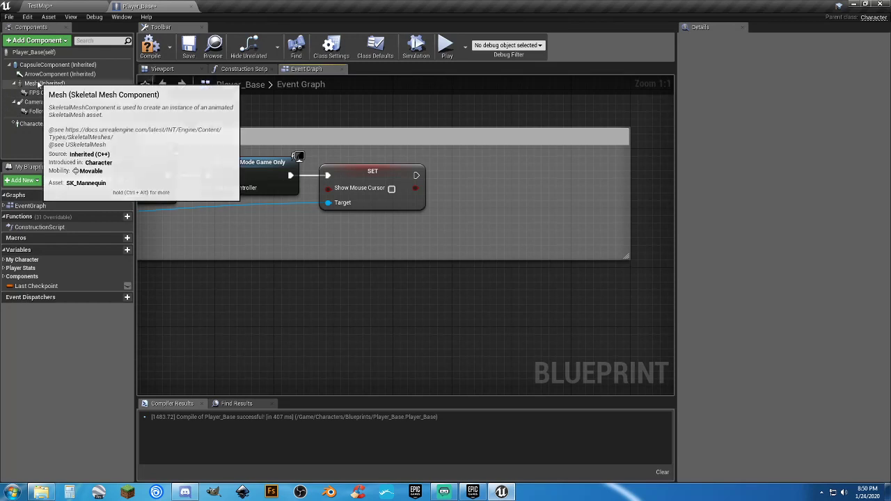
# Add a Mesh reference feeding a GetWorldTransform node and place both below the Startup group's Show Mouse Cursor setter
pyautogui.moveTo(38, 85); pyautogui.dragTo(428, 231)
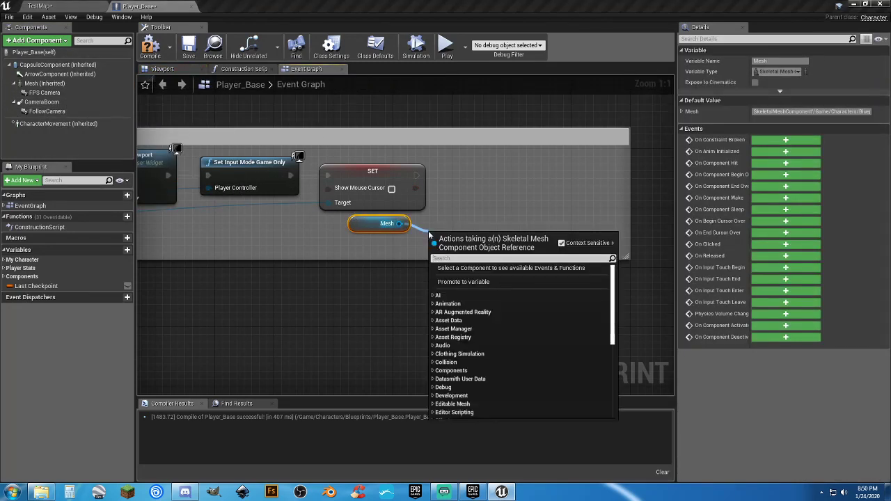
pyautogui.write('getworld')
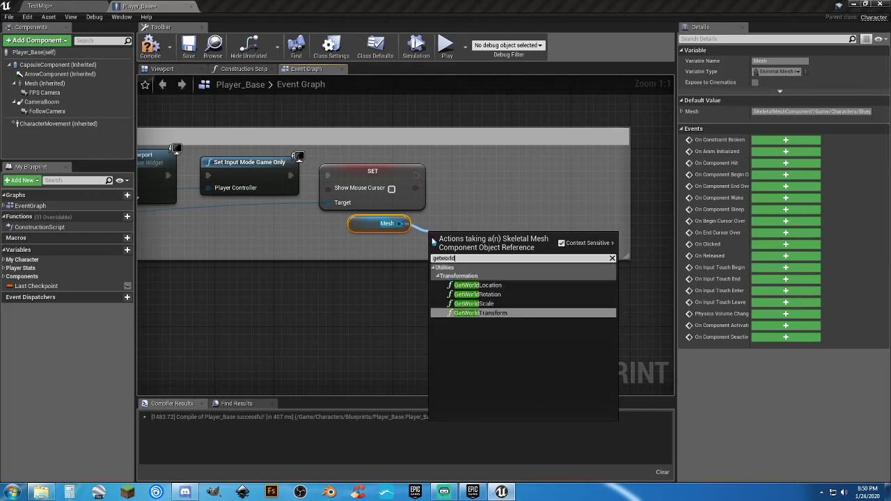
pyautogui.click(460, 312)
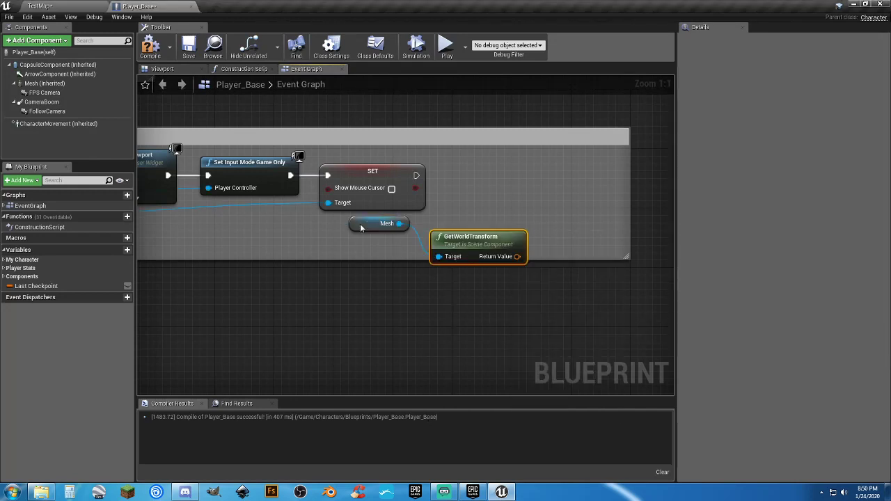
pyautogui.moveTo(361, 228); pyautogui.dragTo(264, 224)
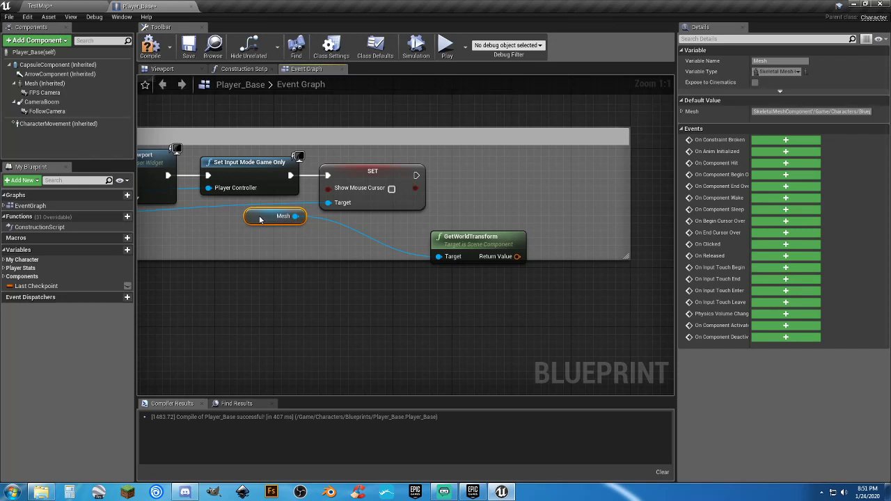
pyautogui.moveTo(460, 244); pyautogui.dragTo(356, 229)
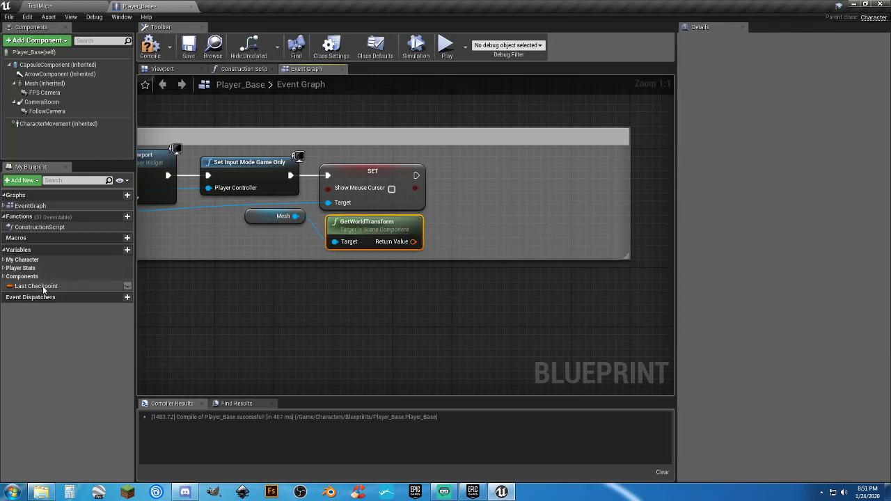
# Add a Last Checkpoint setter after the Show Mouse Cursor setter, feed it the mesh's world transform, and compile and save Player_Base
pyautogui.keyDown('ctrl'); pyautogui.moveTo(36, 286); pyautogui.dragTo(467, 179); pyautogui.keyUp('ctrl')
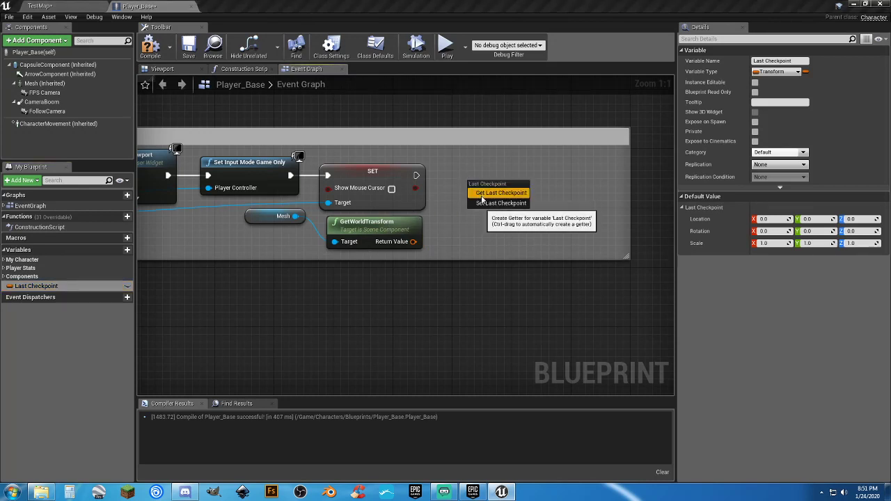
pyautogui.moveTo(414, 242); pyautogui.dragTo(479, 205)
pyautogui.moveTo(416, 175); pyautogui.dragTo(477, 175)
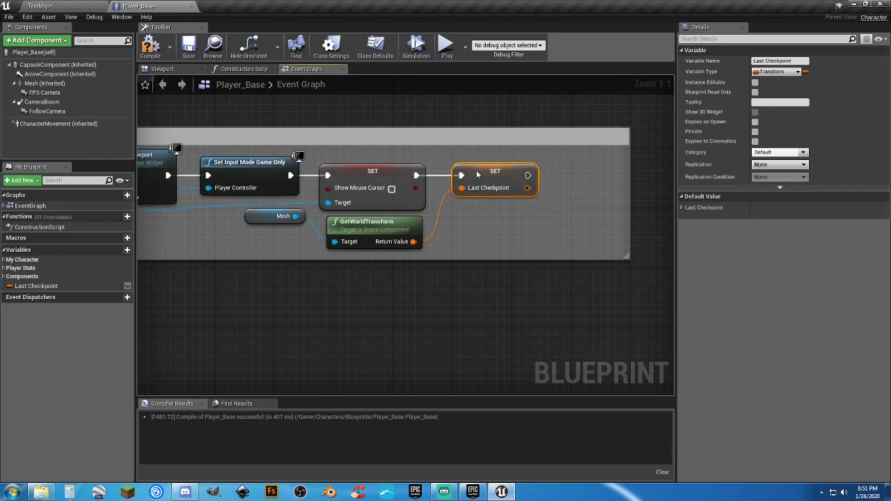
pyautogui.click(150, 46)
pyautogui.click(186, 50)
# Return to TestMap and create a new folder named Gadgets inside the Assets folder
pyautogui.click(78, 6)
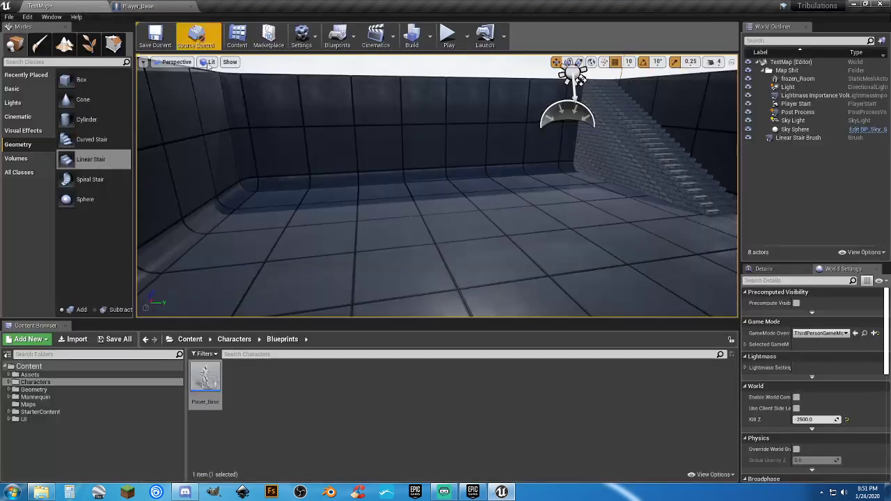
pyautogui.moveTo(553, 97); pyautogui.dragTo(461, 178, button='right')
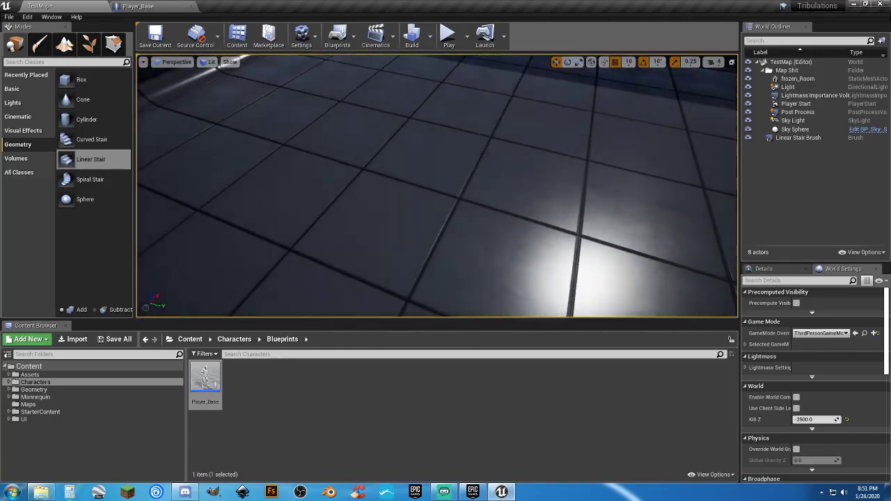
pyautogui.scroll(-3, 460, 178)
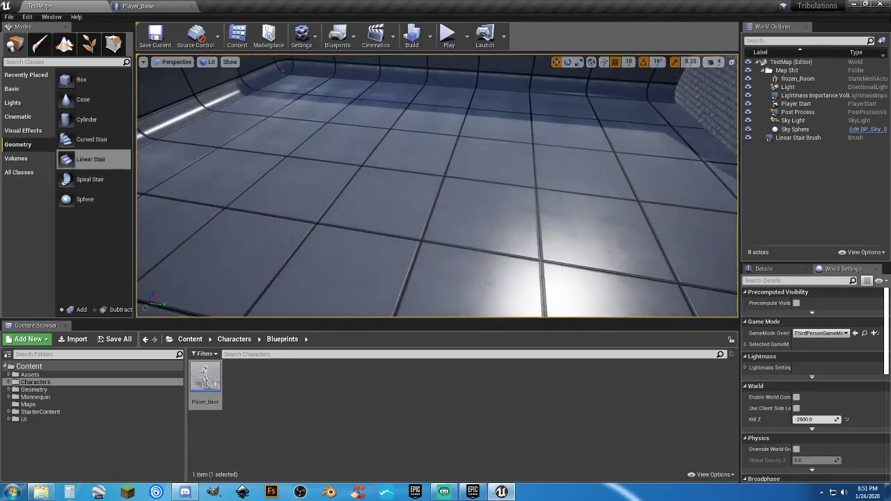
pyautogui.click(251, 376)
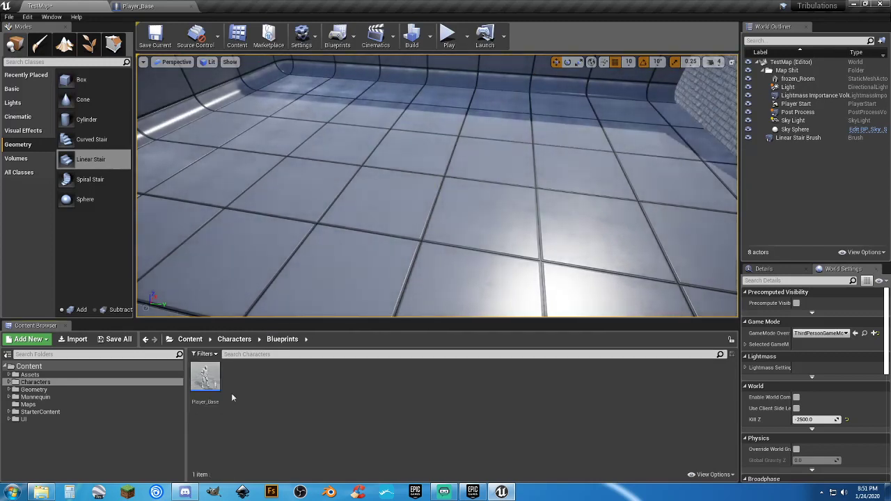
pyautogui.click(9, 375)
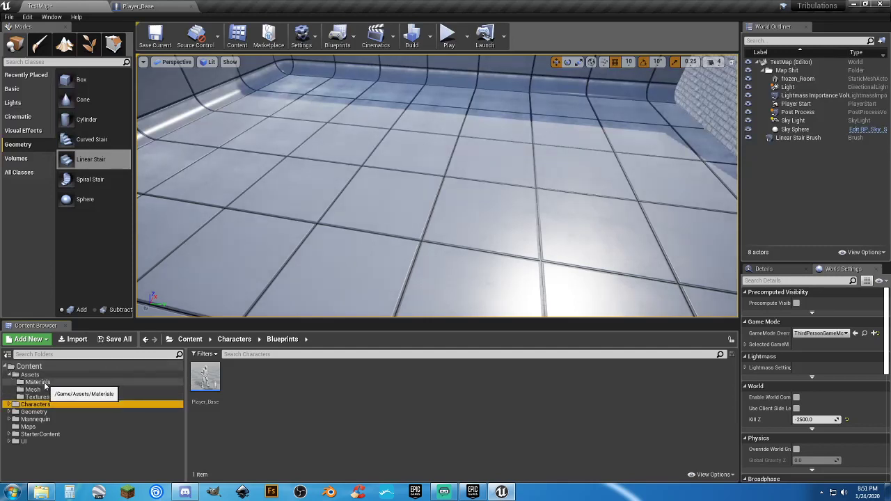
pyautogui.click(29, 374)
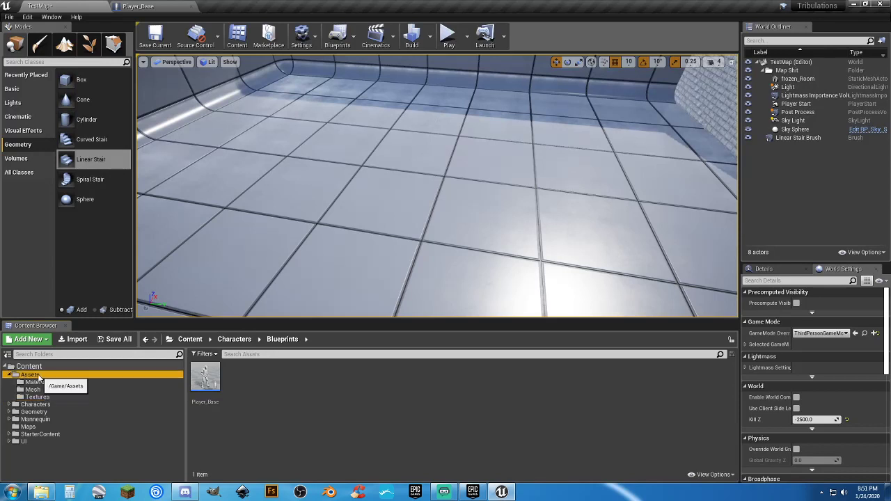
pyautogui.rightClick(343, 382)
pyautogui.click(379, 65)
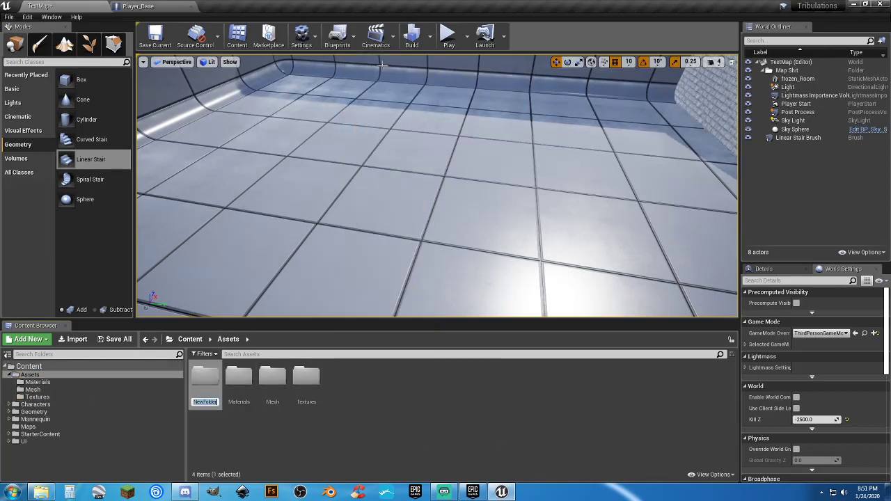
pyautogui.write('Gadgets')
pyautogui.press('Return')
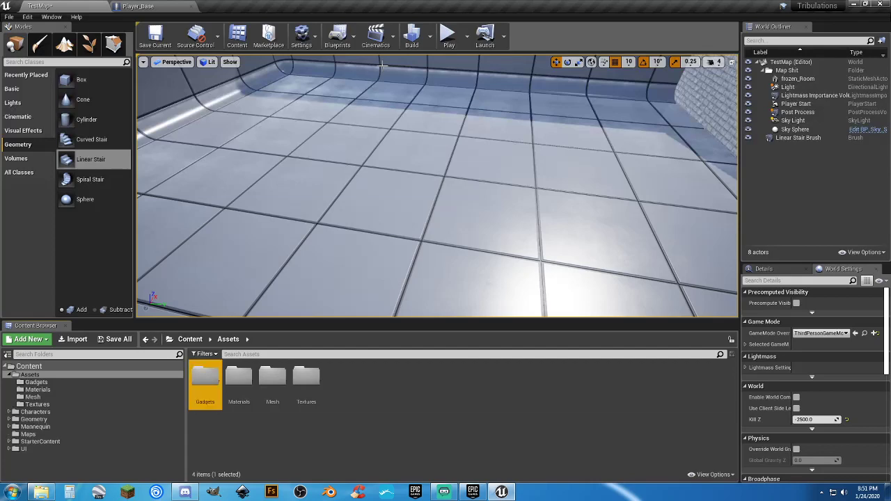
# Create an Actor blueprint class named Fallout_Zone in the Gadgets folder
pyautogui.press('Return')
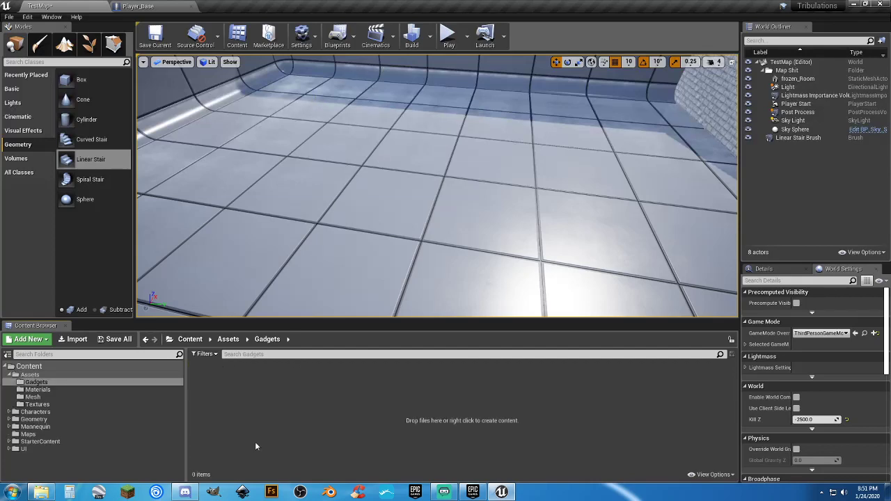
pyautogui.rightClick(271, 390)
pyautogui.click(334, 148)
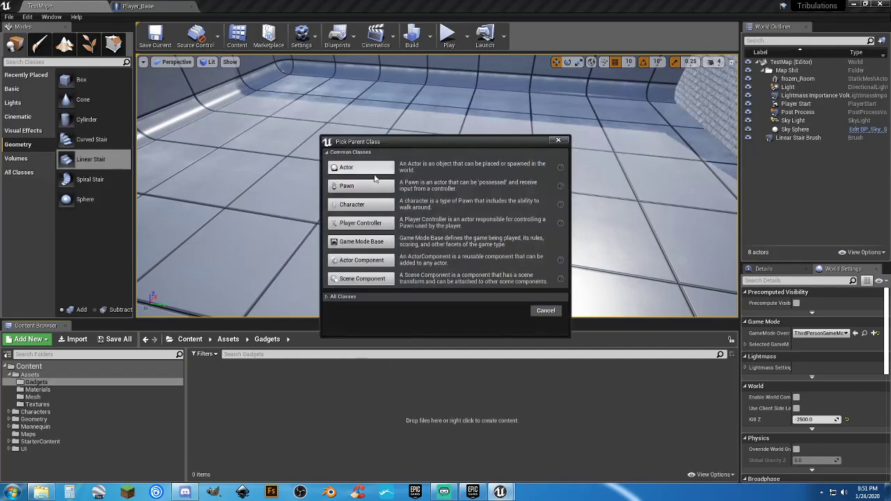
pyautogui.click(368, 170)
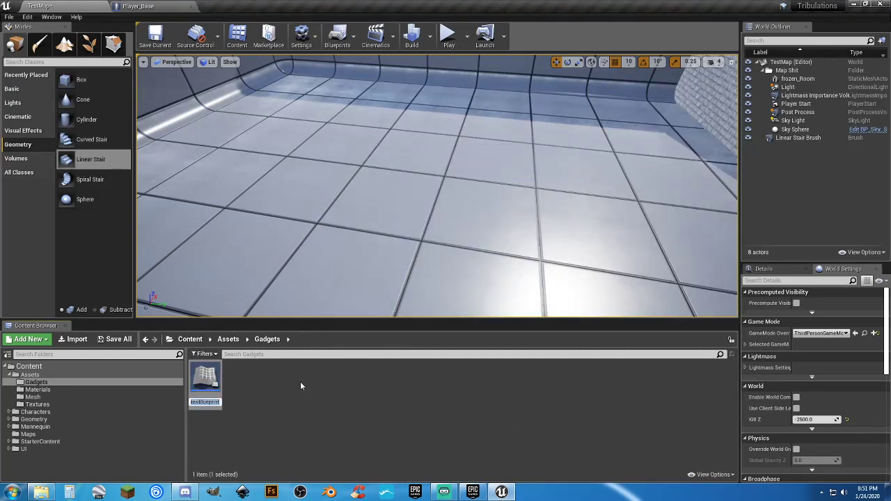
pyautogui.write('Fallout_Zone')
pyautogui.press('Return')
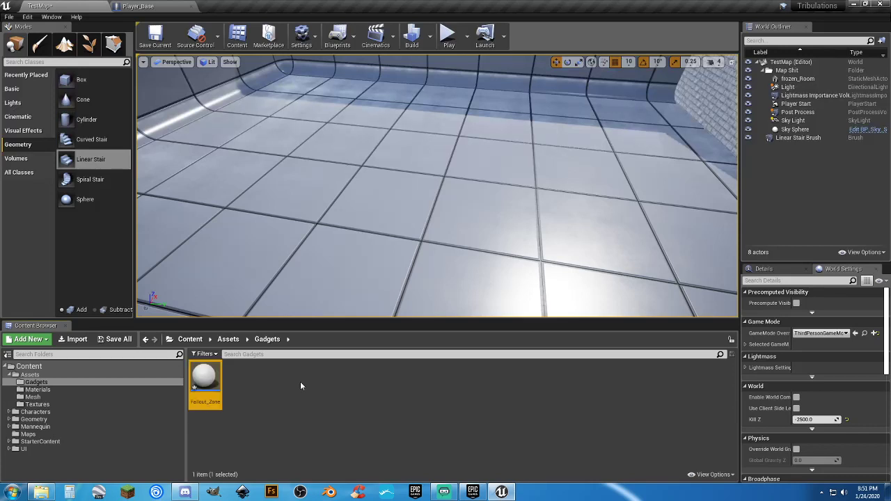
# Open Fallout_Zone, add a Box Collision component with its default name, and compile the blueprint
pyautogui.press('Return')
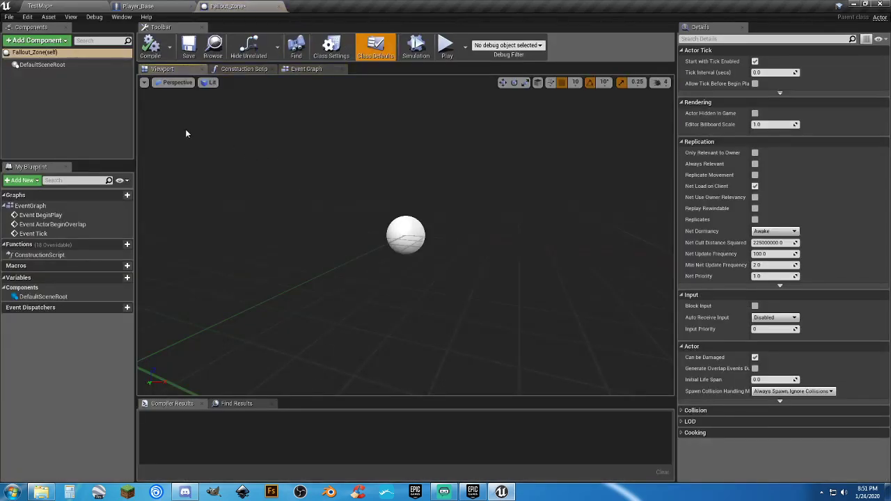
pyautogui.click(38, 41)
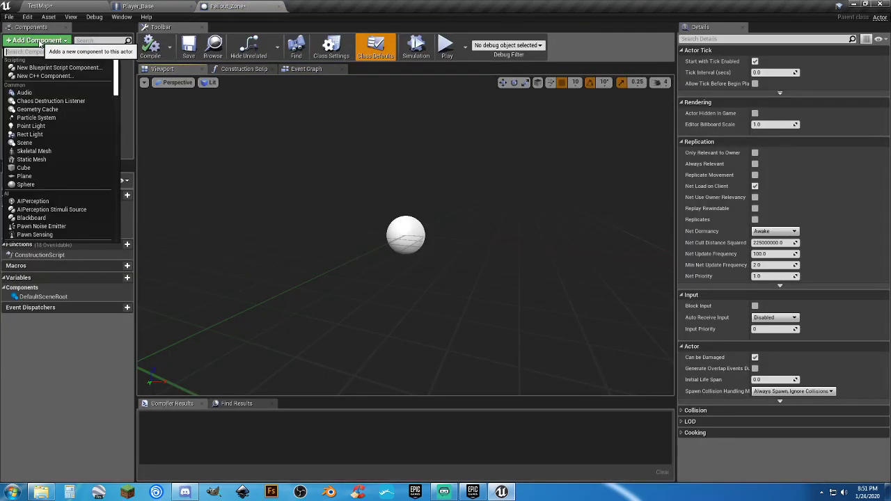
pyautogui.write('box')
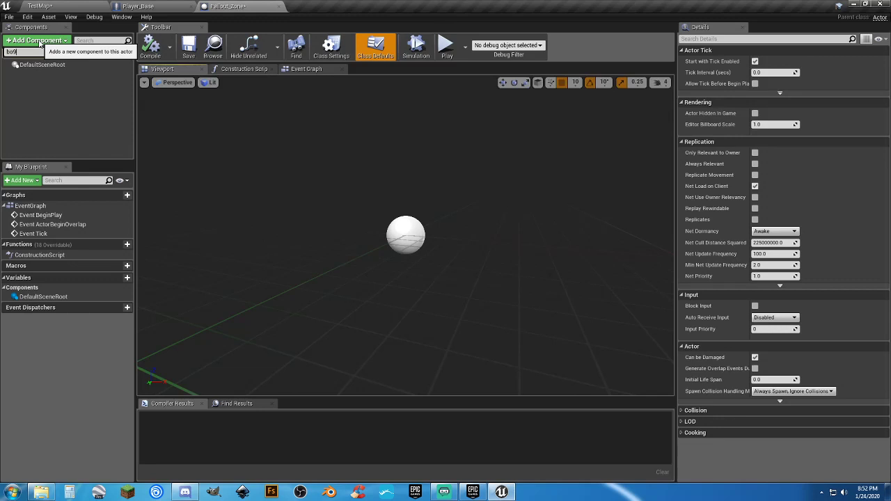
pyautogui.press('BackSpace')
pyautogui.press('BackSpace')
pyautogui.press('BackSpace')
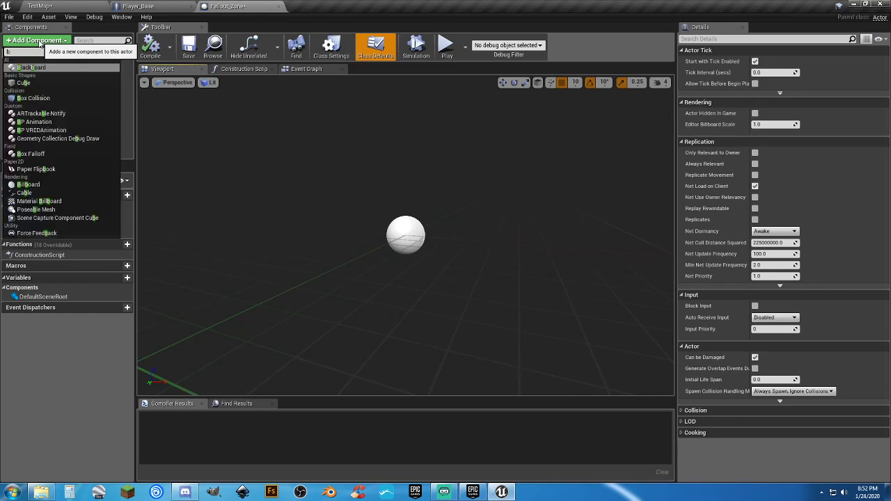
pyautogui.write('o')
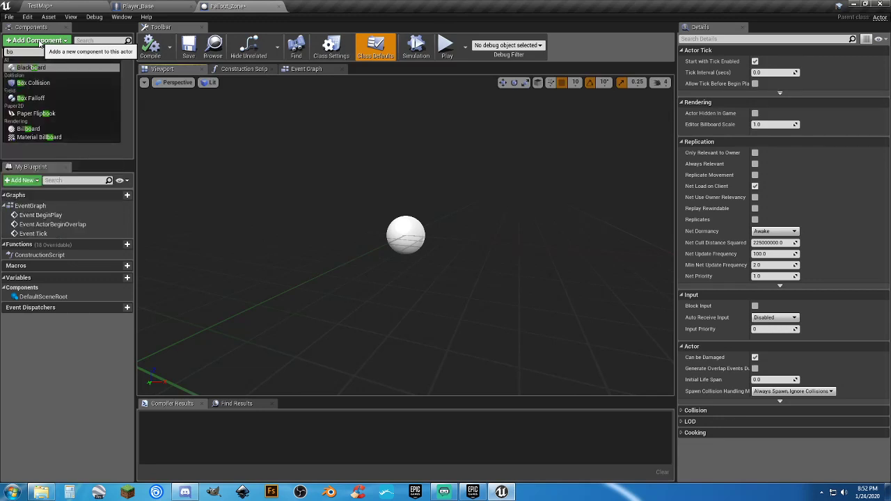
pyautogui.write('x')
pyautogui.press('Return')
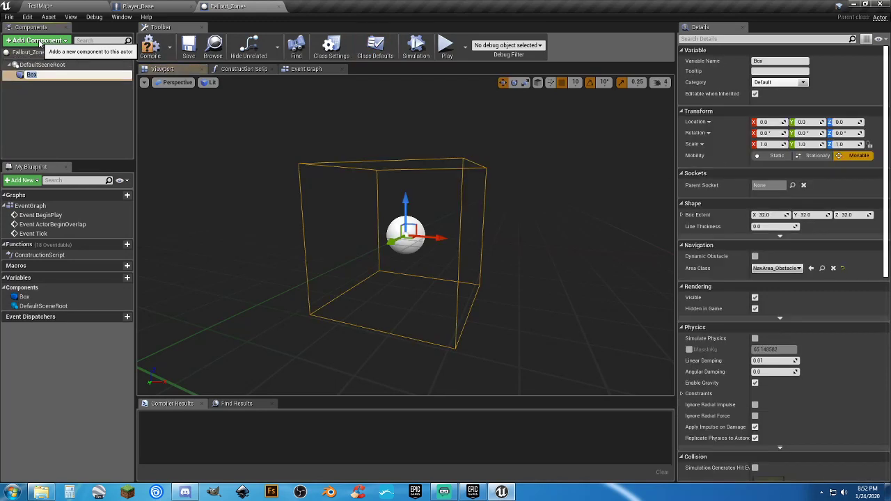
pyautogui.click(151, 48)
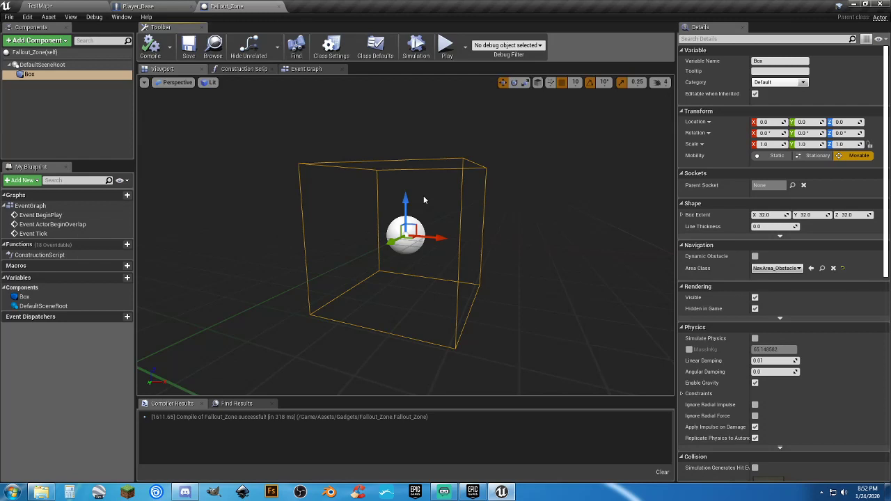
# Replace the default event nodes in Fallout_Zone's event graph with an On Component Begin Overlap event for the Box
pyautogui.click(313, 72)
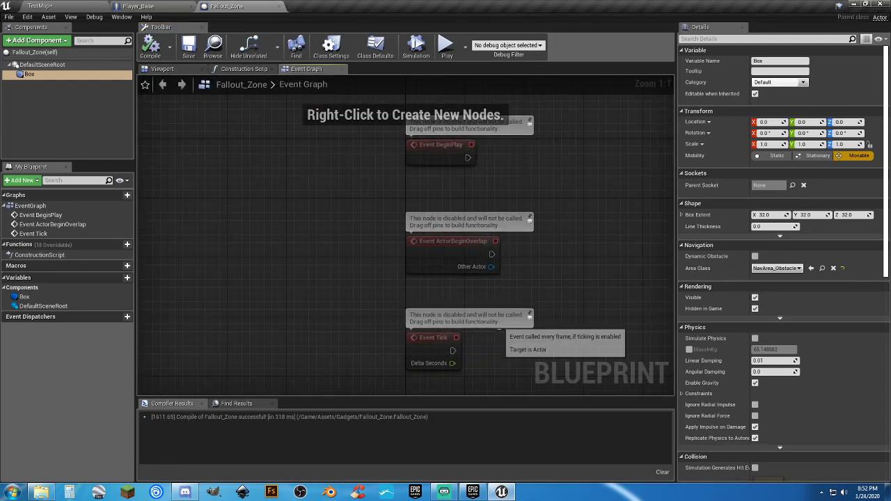
pyautogui.moveTo(485, 340); pyautogui.dragTo(380, 155)
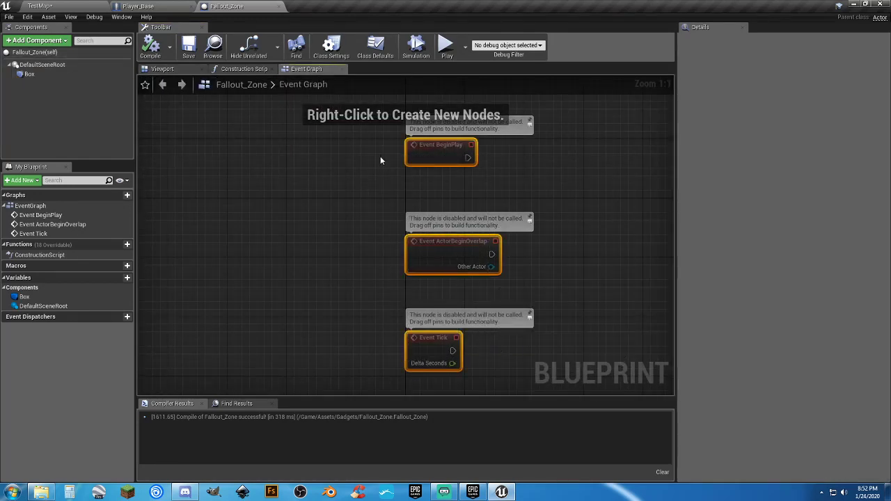
pyautogui.press('Delete')
pyautogui.rightClick(40, 74)
pyautogui.moveTo(106, 89)
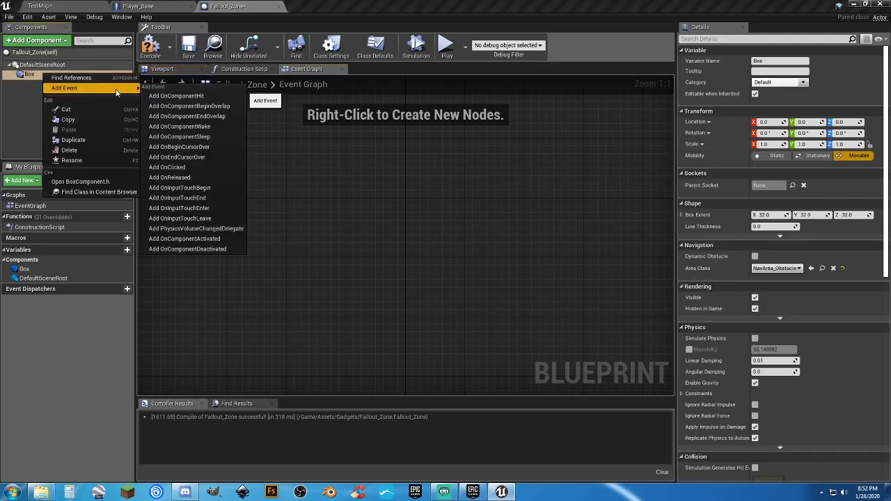
pyautogui.click(188, 106)
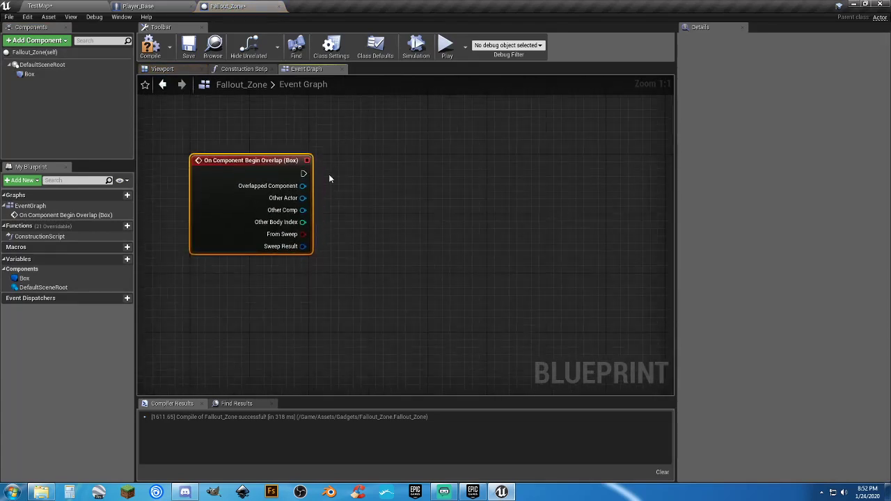
# Cast the overlap event's Other Actor to Player_Base, align the cast node beside the event, and compile and save Fallout_Zone
pyautogui.moveTo(302, 198); pyautogui.dragTo(393, 200)
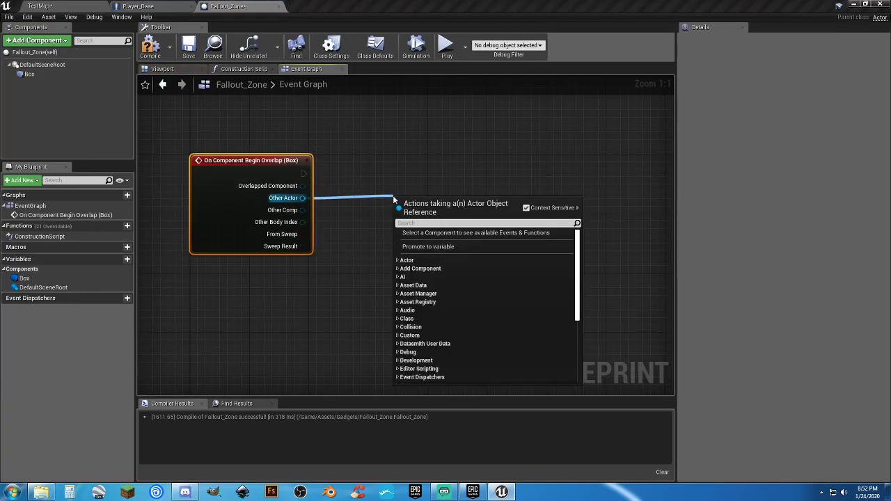
pyautogui.write('player')
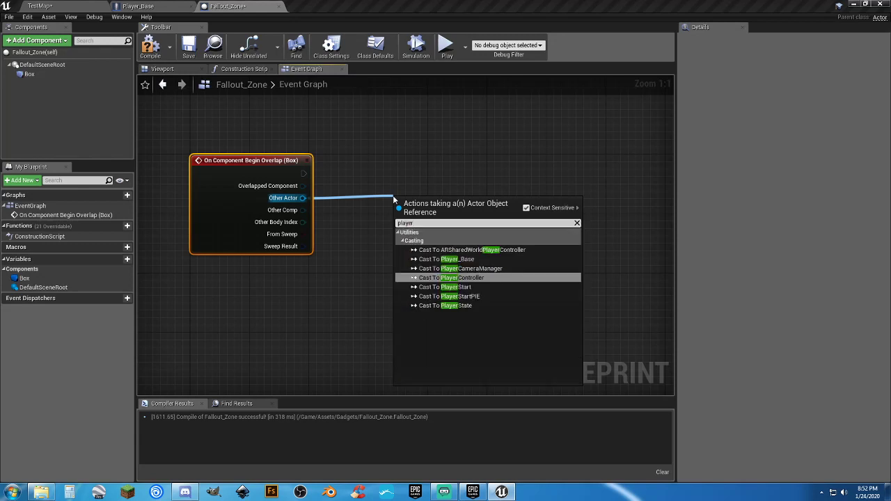
pyautogui.press('Up')
pyautogui.press('Up')
pyautogui.press('Return')
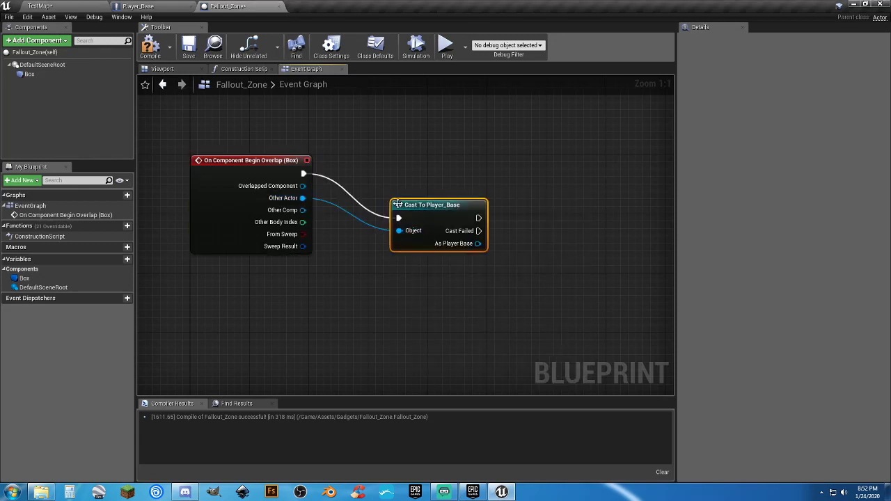
pyautogui.moveTo(397, 204); pyautogui.dragTo(392, 167)
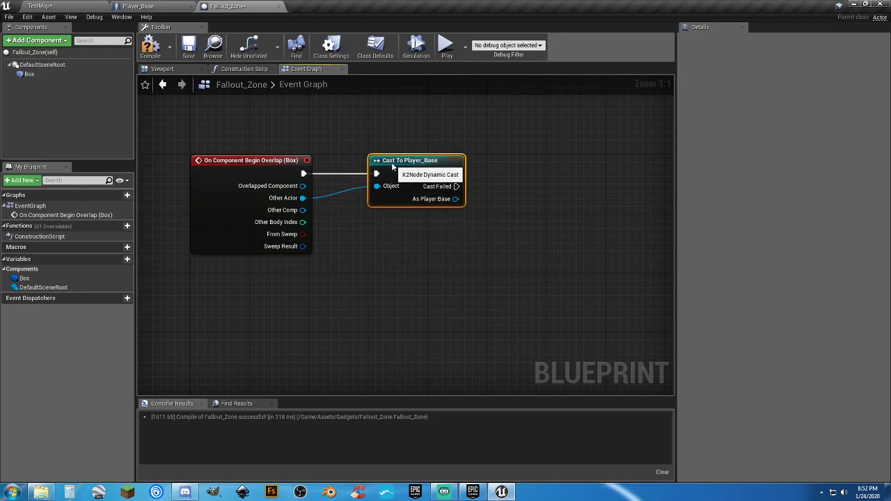
pyautogui.click(388, 250)
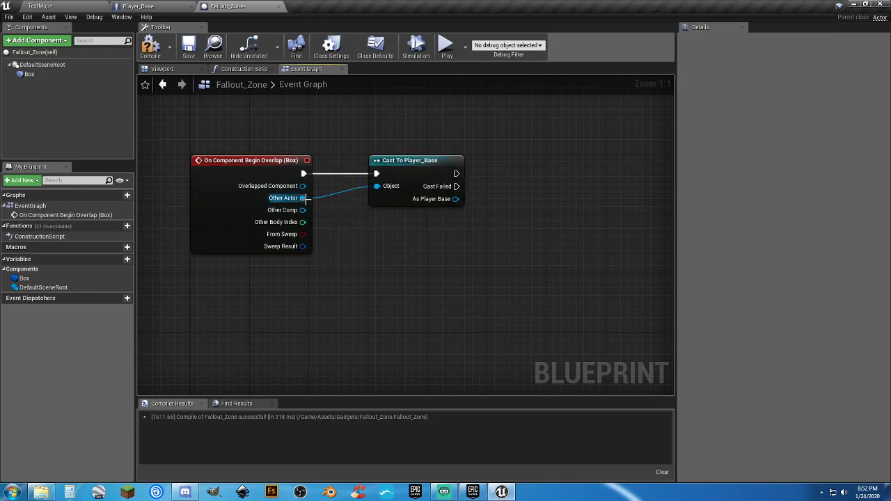
pyautogui.click(150, 46)
pyautogui.click(189, 47)
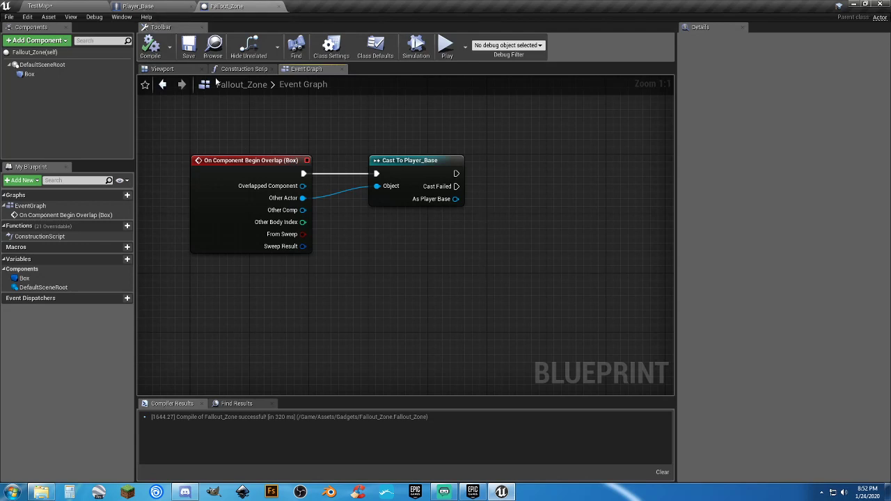
# Add a new custom event below the Set Last Checkpoint nodes in Player_Base's event graph
pyautogui.click(137, 6)
pyautogui.moveTo(265, 318); pyautogui.dragTo(516, 174, button='right')
pyautogui.moveTo(245, 260); pyautogui.dragTo(372, 115, button='right')
pyautogui.scroll(-4, 324, 217)
pyautogui.moveTo(291, 311); pyautogui.dragTo(511, 175, button='right')
pyautogui.scroll(4, 307, 251)
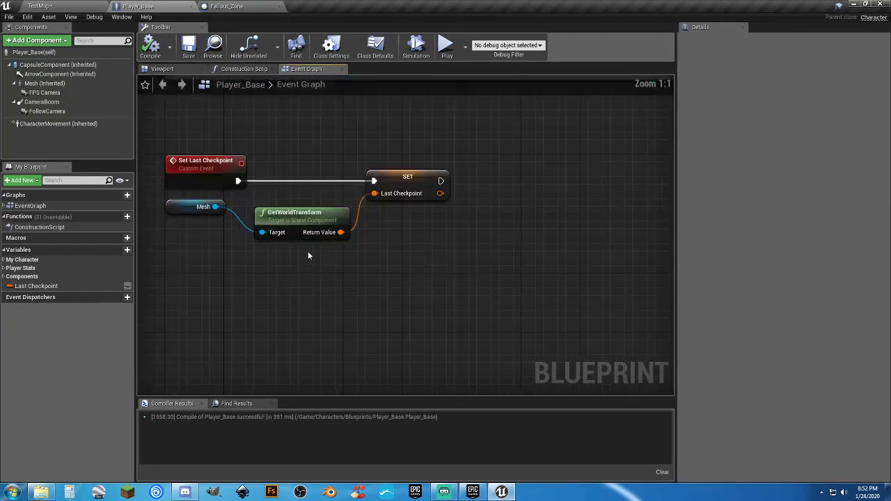
pyautogui.moveTo(267, 278); pyautogui.dragTo(340, 265, button='right')
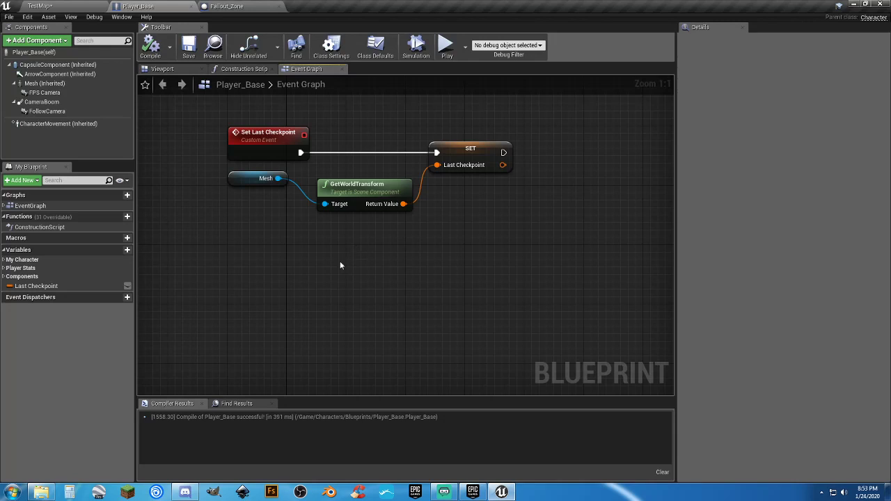
pyautogui.rightClick(236, 271)
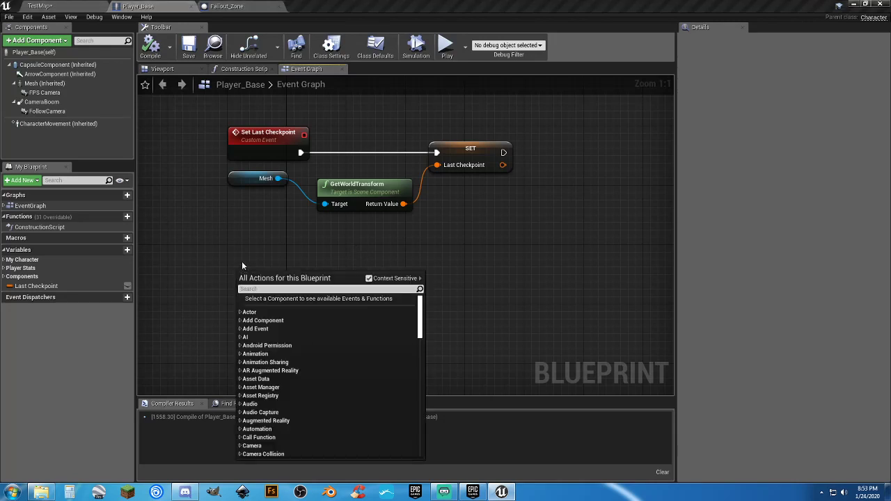
pyautogui.write('c')
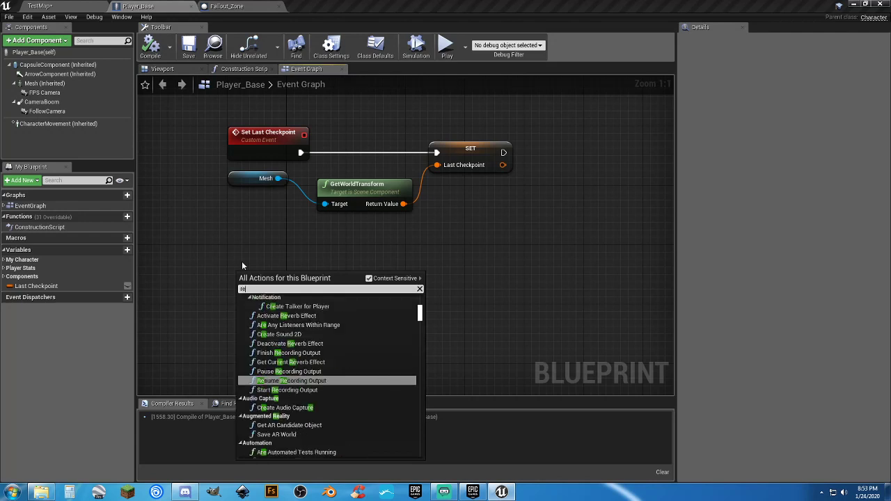
pyautogui.write('ustom')
pyautogui.press('Return')
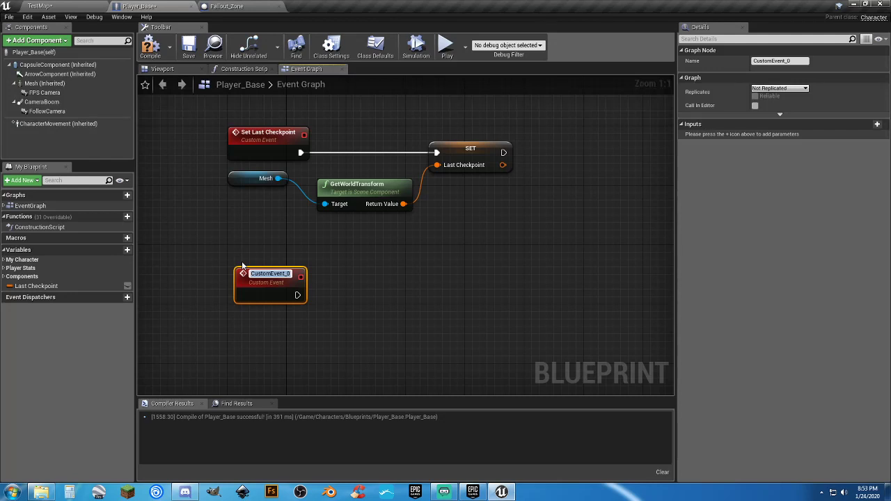
# Name the new custom event Go Back to Last Checkpoint, align it under Set Last Checkpoint, and compile Player_Base
pyautogui.write('Se')
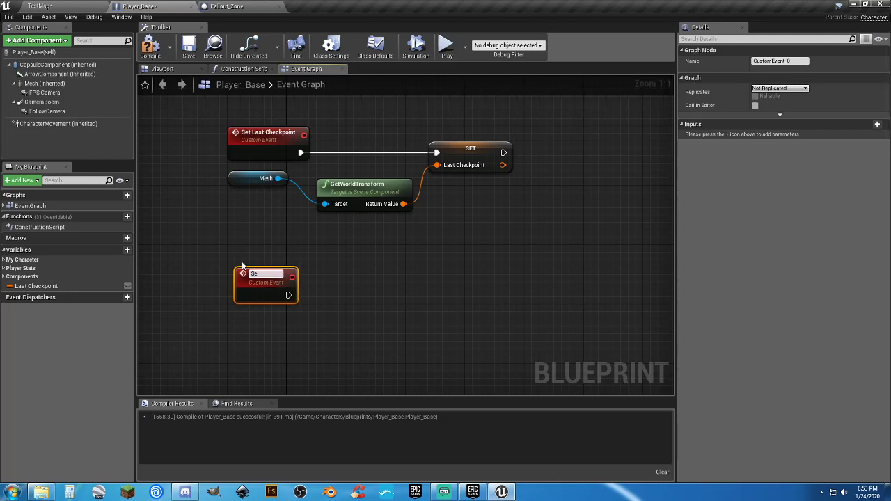
pyautogui.press('BackSpace')
pyautogui.press('BackSpace')
pyautogui.write('Go Back to Last')
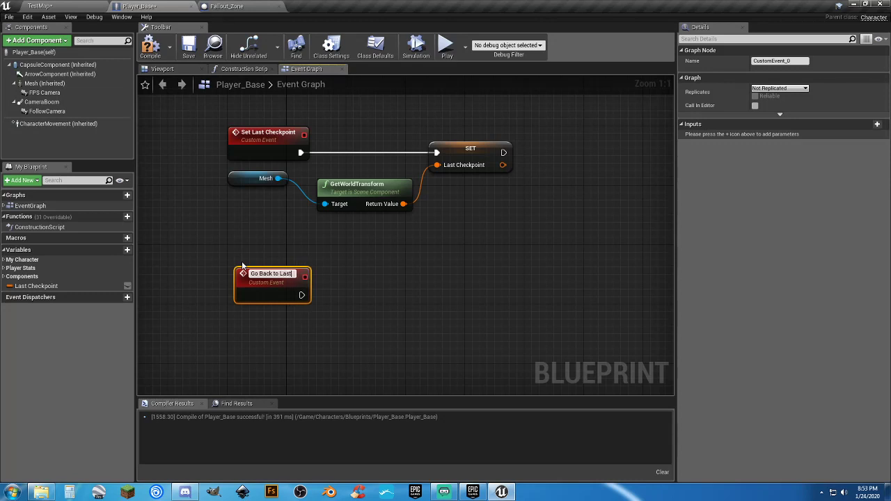
pyautogui.write(' Checkpoint')
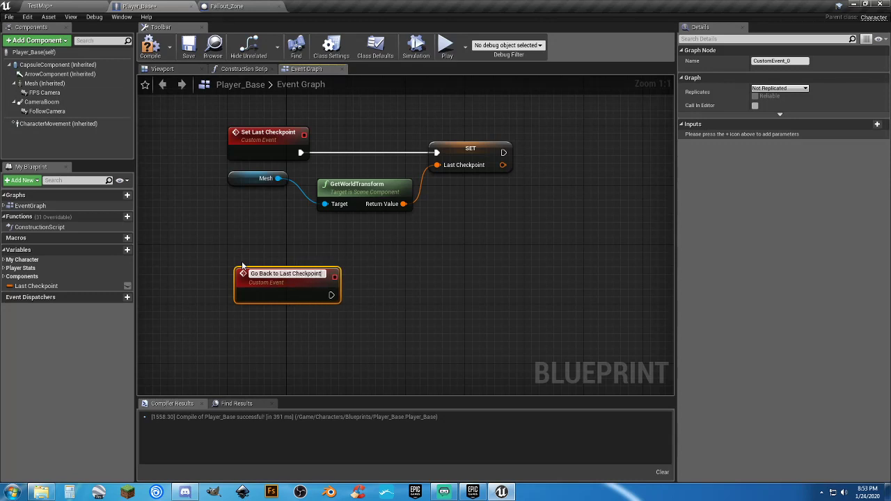
pyautogui.press('Return')
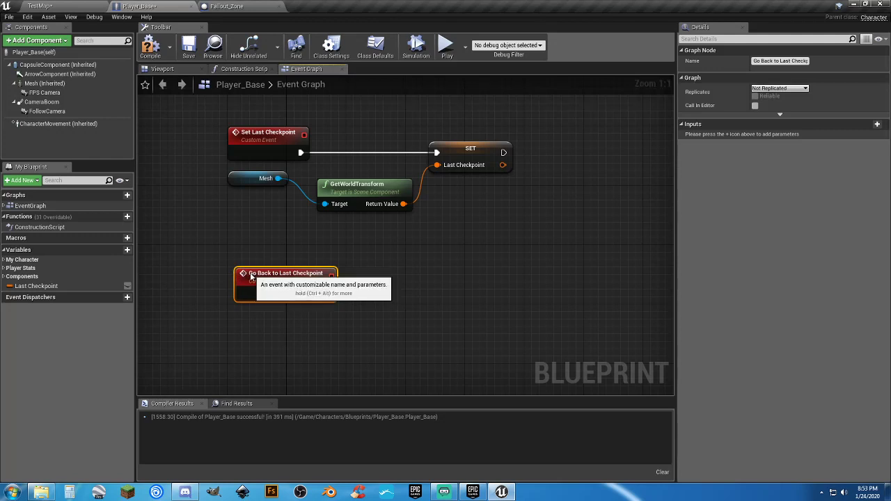
pyautogui.moveTo(245, 275); pyautogui.dragTo(237, 252)
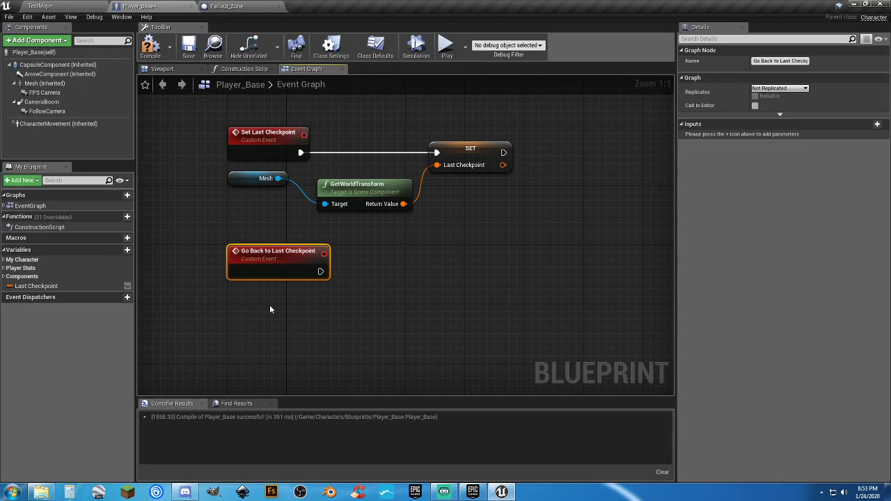
pyautogui.click(167, 50)
# Connect a SetActorTransform node to the Go Back to Last Checkpoint event and align it beside the event
pyautogui.moveTo(320, 272); pyautogui.dragTo(408, 273)
pyautogui.write('setact')
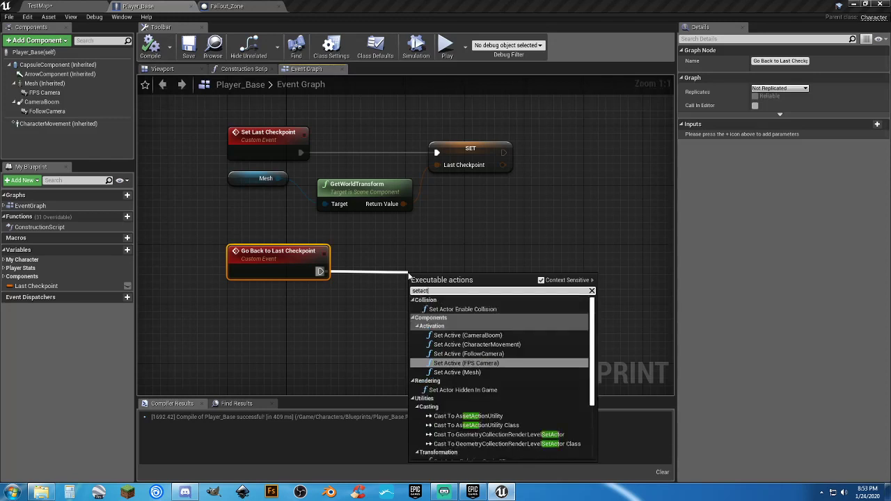
pyautogui.write('or')
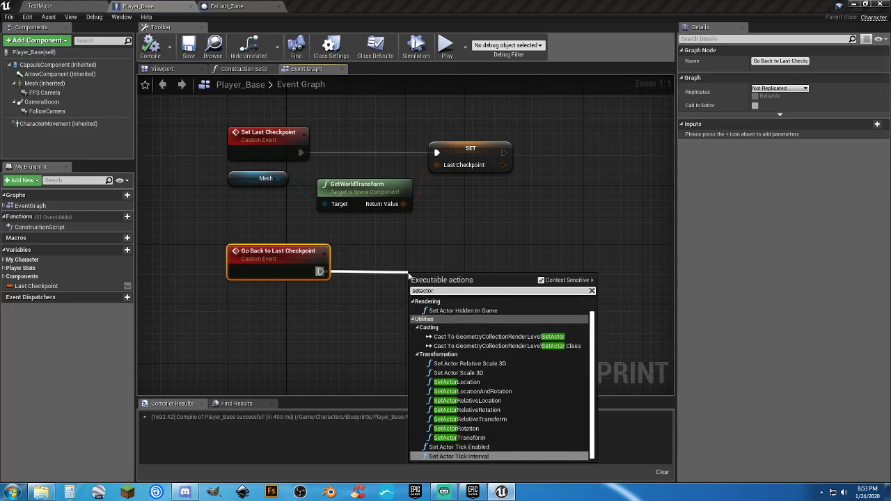
pyautogui.write('tr')
pyautogui.press('Return')
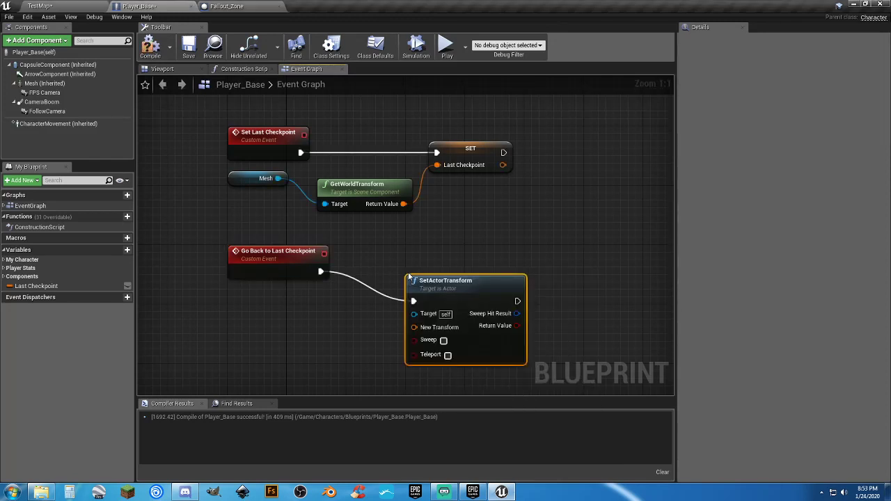
pyautogui.moveTo(411, 266); pyautogui.dragTo(366, 252)
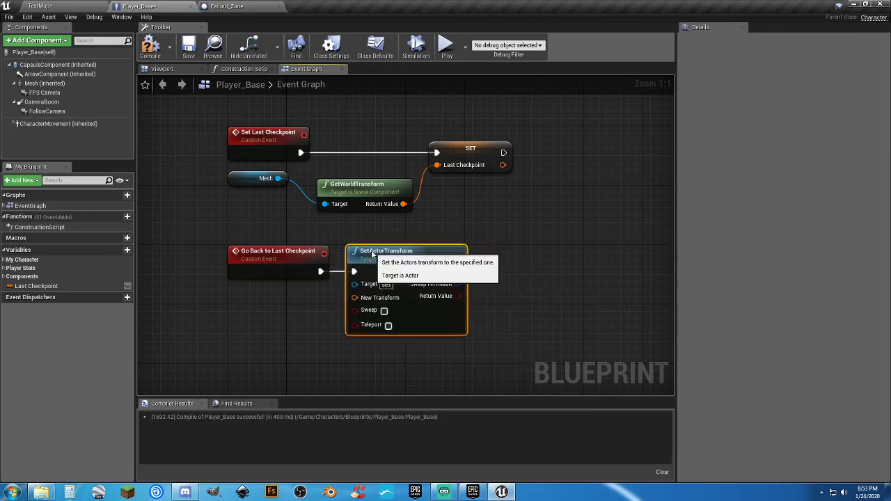
pyautogui.click(283, 334)
# Feed the Last Checkpoint variable into SetActorTransform's New Transform, enable Teleport, and compile and save Player_Base
pyautogui.moveTo(283, 334); pyautogui.dragTo(321, 306, button='right')
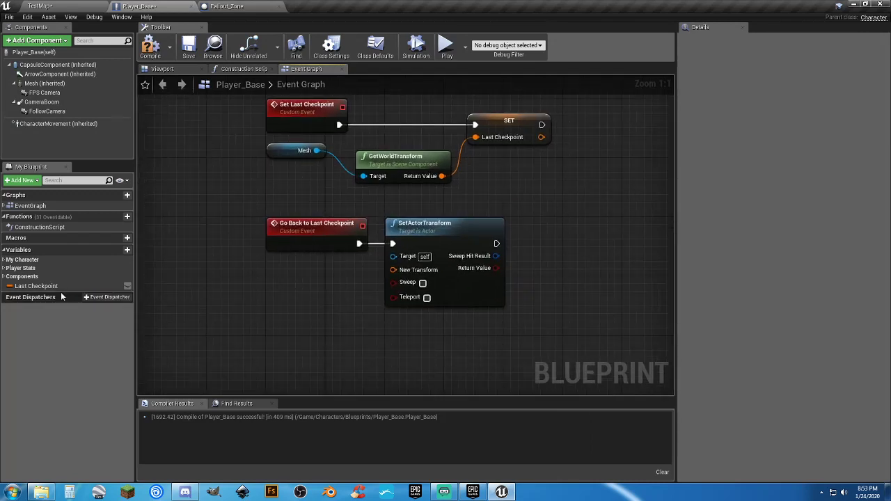
pyautogui.moveTo(111, 286); pyautogui.dragTo(388, 275)
pyautogui.moveTo(303, 269); pyautogui.dragTo(273, 292)
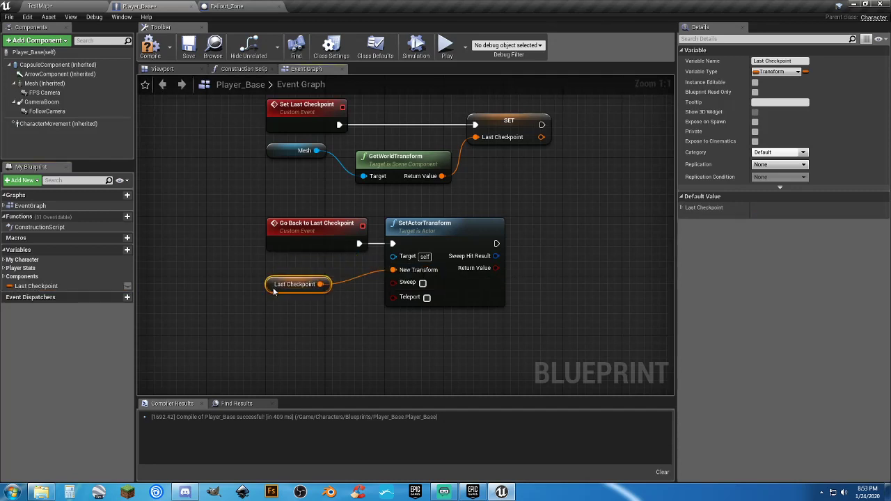
pyautogui.click(427, 298)
pyautogui.click(148, 47)
pyautogui.click(188, 48)
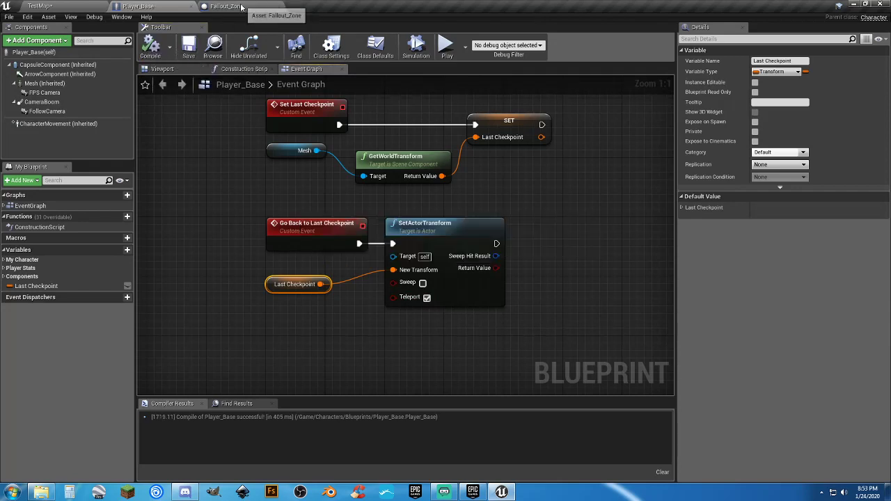
# In Fallout_Zone, call Go Back To Last Checkpoint on As Player Base, align the call beside the cast node, and save the blueprint
pyautogui.click(227, 7)
pyautogui.moveTo(455, 199); pyautogui.dragTo(496, 223)
pyautogui.click(143, 6)
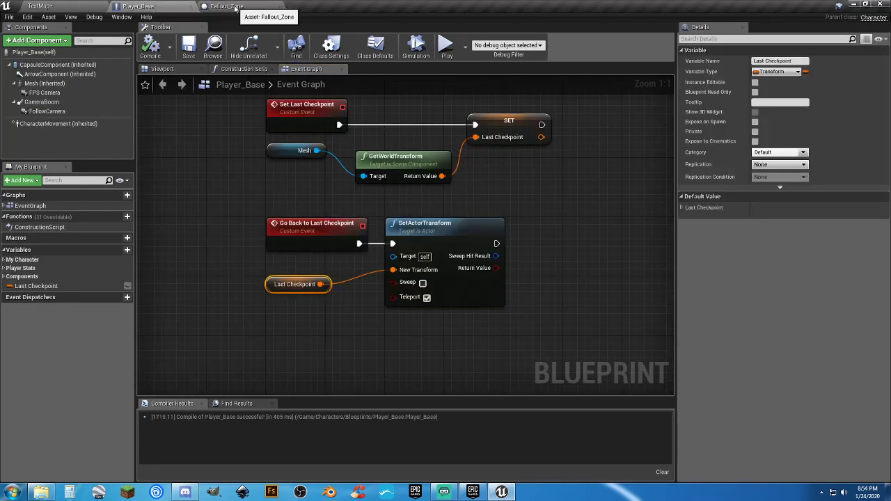
pyautogui.click(228, 6)
pyautogui.moveTo(455, 200); pyautogui.dragTo(504, 222)
pyautogui.write('go back')
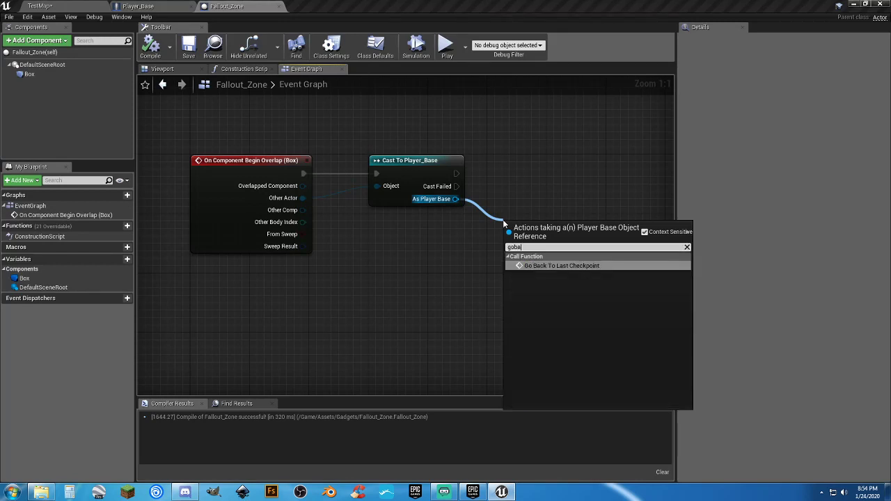
pyautogui.press('Return')
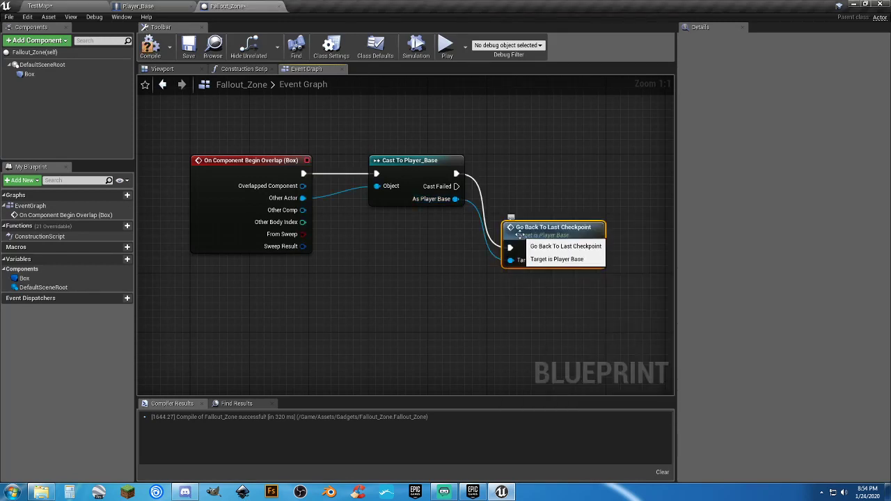
pyautogui.moveTo(508, 229); pyautogui.dragTo(494, 155)
pyautogui.click(480, 236)
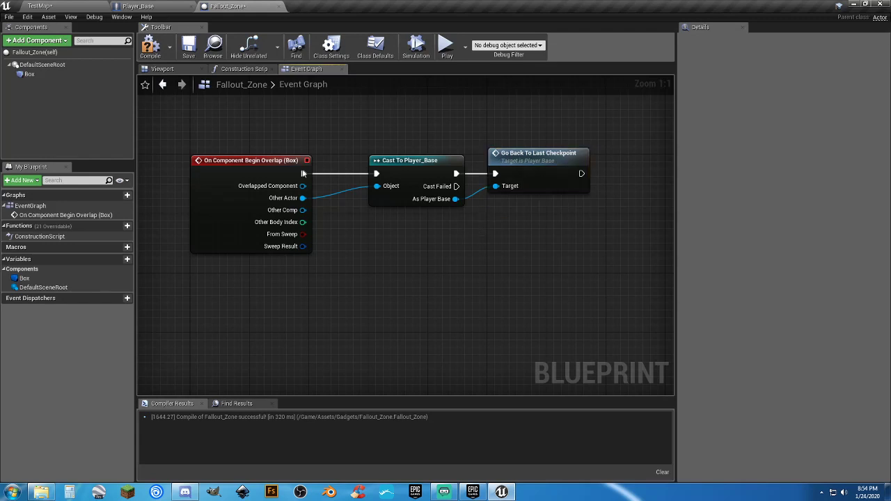
pyautogui.click(188, 51)
# Place Fallout_Zone in TestMap, lower it to a Z location of -40, and scale it to 500 in X and Y
pyautogui.click(99, 8)
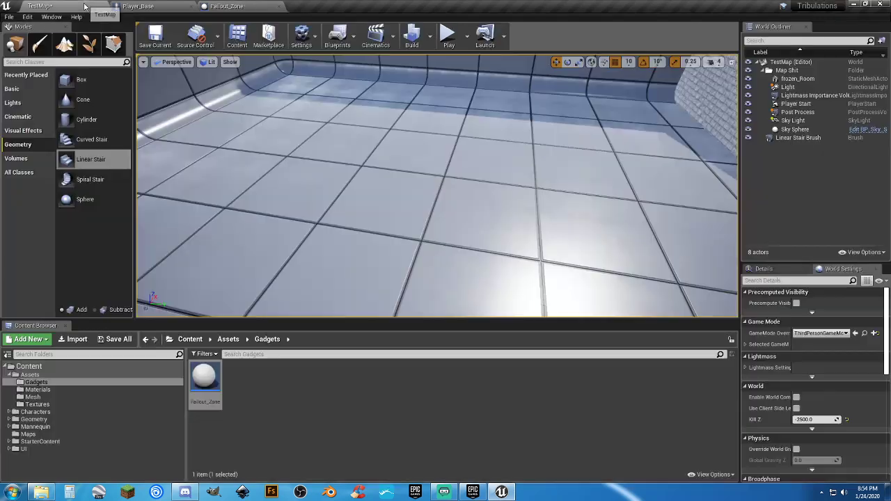
pyautogui.moveTo(204, 377); pyautogui.dragTo(433, 165)
pyautogui.press('s')
pyautogui.moveTo(435, 185)
pyautogui.mouseDown(button='right')
pyautogui.moveTo(461, 188)
pyautogui.moveTo(433, 183)
pyautogui.mouseUp(button='right')
pyautogui.press('w')
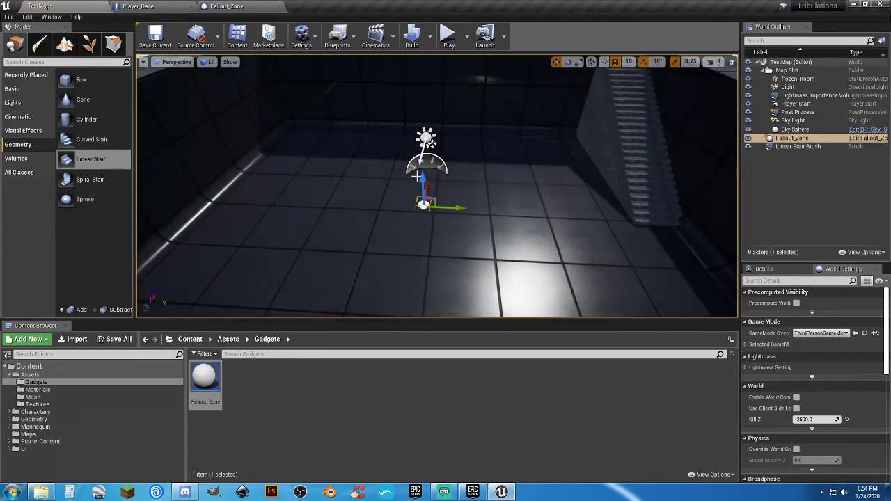
pyautogui.moveTo(422, 179); pyautogui.dragTo(432, 144)
pyautogui.moveTo(423, 180); pyautogui.dragTo(421, 184)
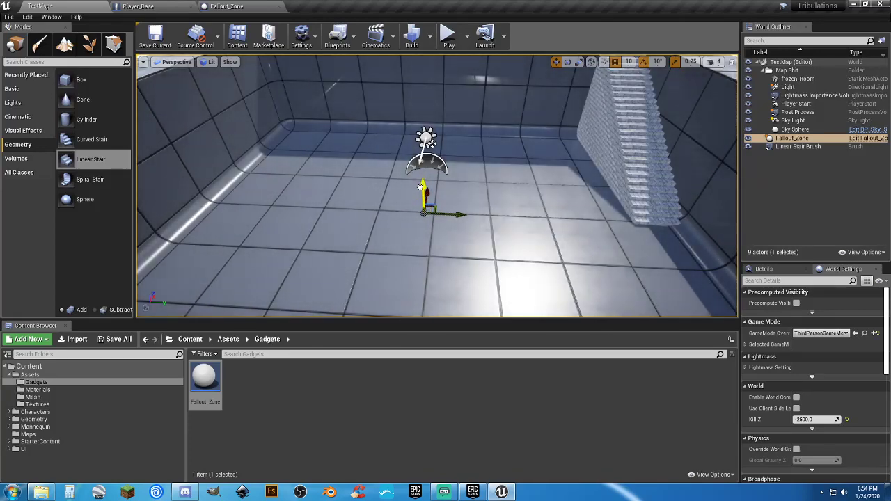
pyautogui.moveTo(504, 209); pyautogui.dragTo(504, 209, button='right')
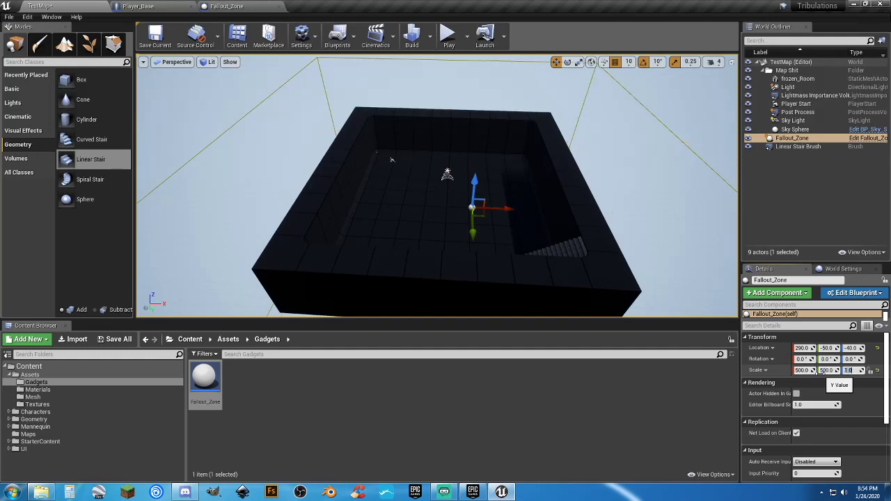
pyautogui.moveTo(626, 195); pyautogui.dragTo(611, 176, button='right')
# Play-test TestMap by running the character up the stairs and off the room's edge to check the respawn, and end the session
pyautogui.click(450, 36)
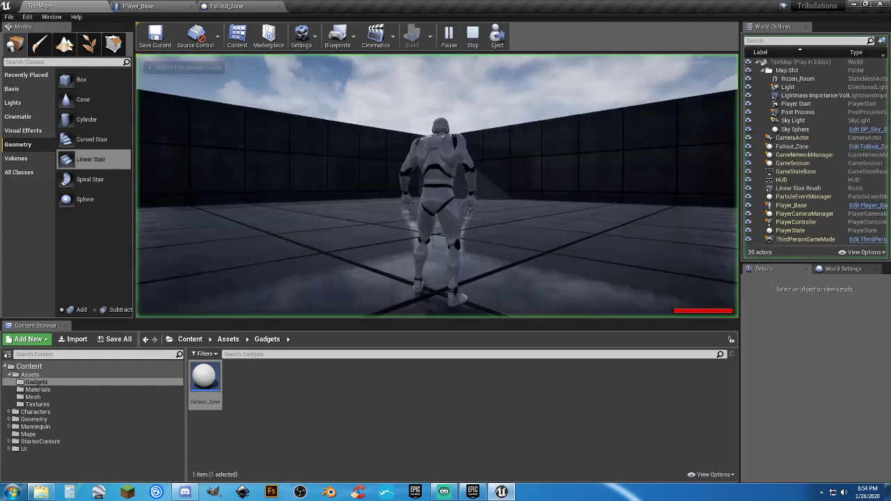
pyautogui.press('w')
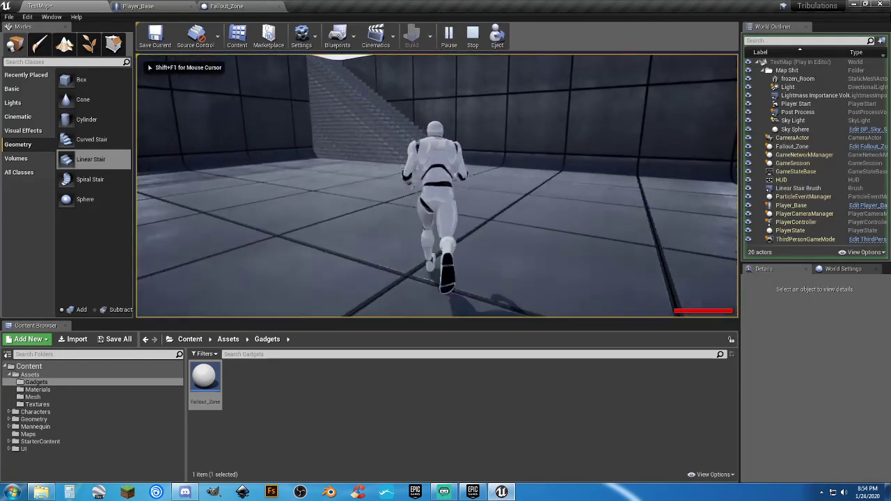
pyautogui.press('w')
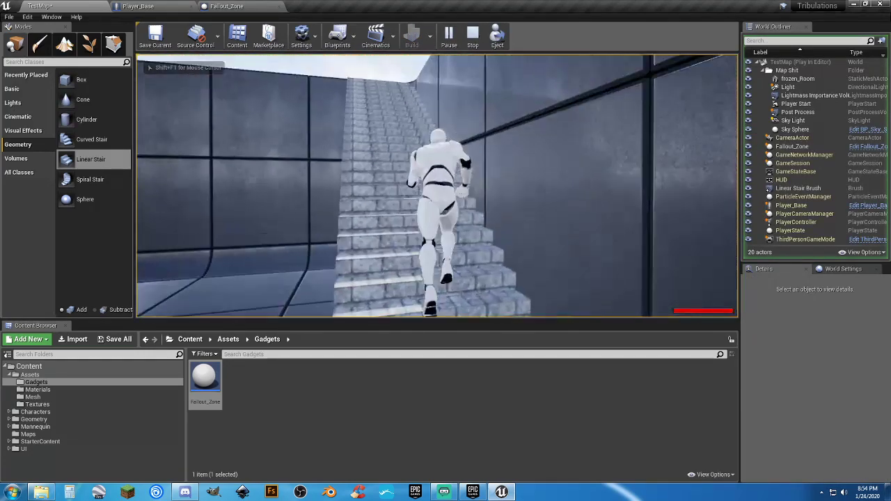
pyautogui.press('w')
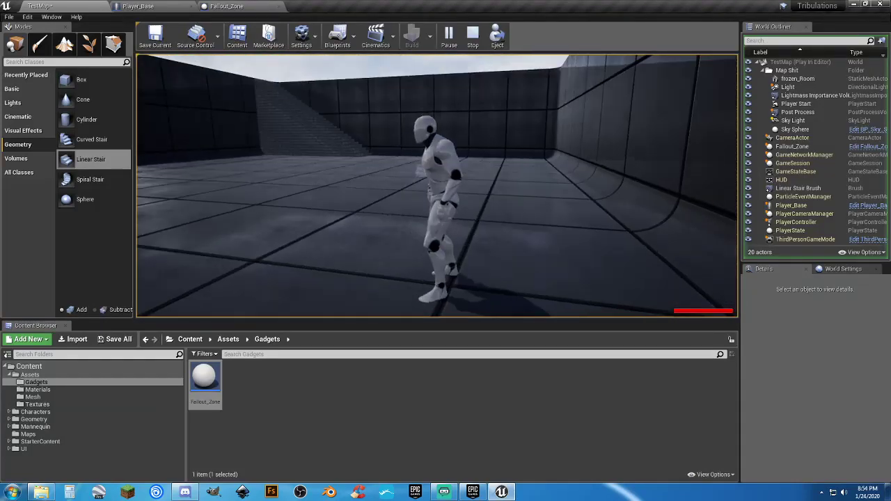
pyautogui.press('w')
pyautogui.press('a')
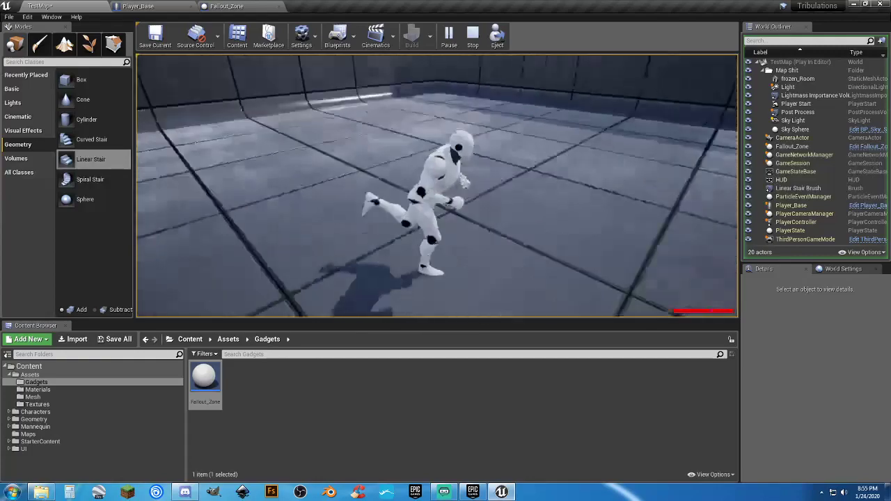
pyautogui.press('s')
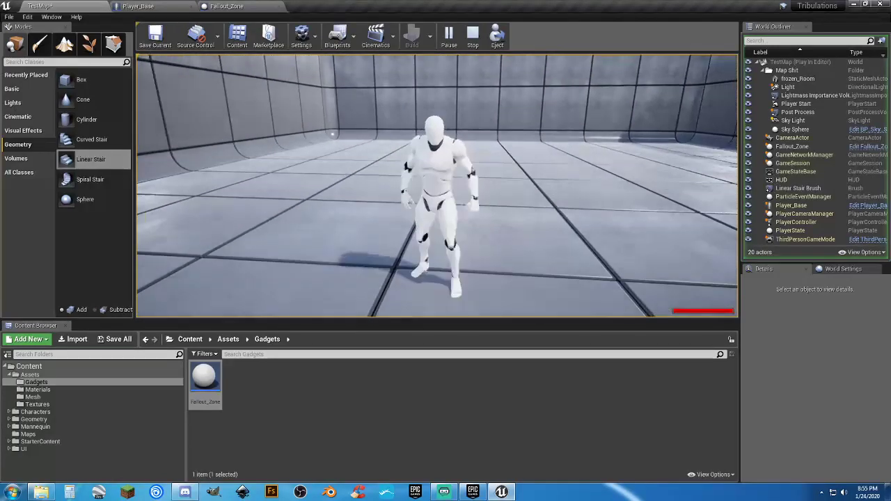
pyautogui.press('d')
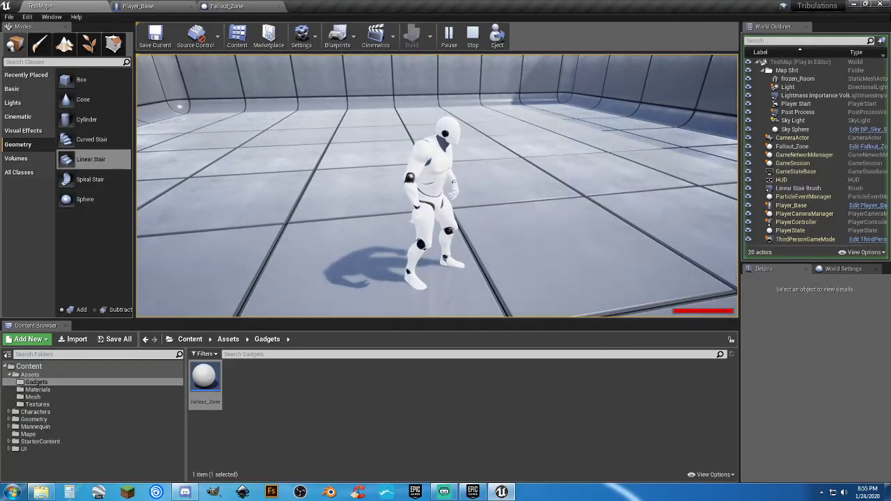
pyautogui.press('Escape')
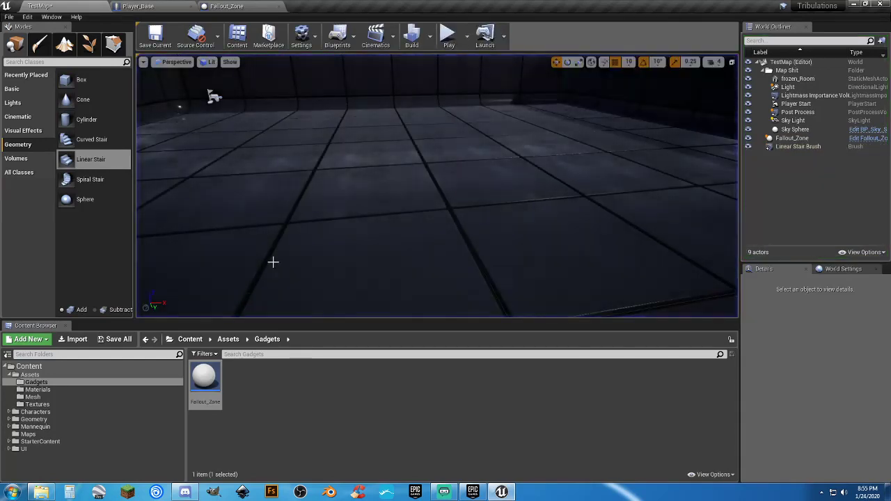
# Save the modified TestMap level
pyautogui.hotkey('ctrl', 'shift', 's')
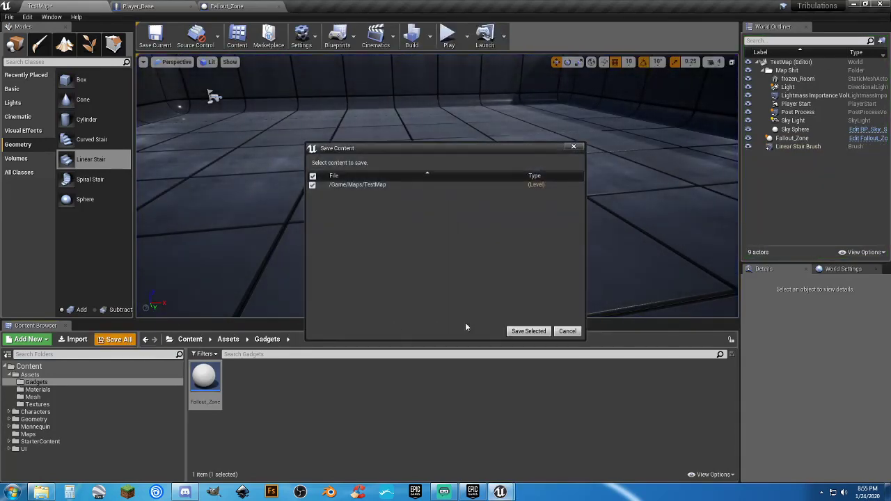
pyautogui.click(514, 331)
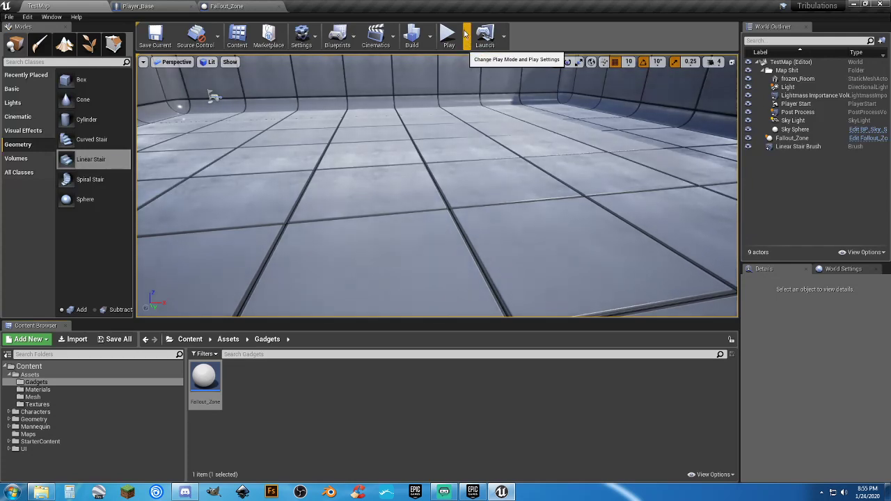
# Start a two-player test of TestMap in a New Editor Window (PIE) and move the client window clear of the server window
pyautogui.click(466, 34)
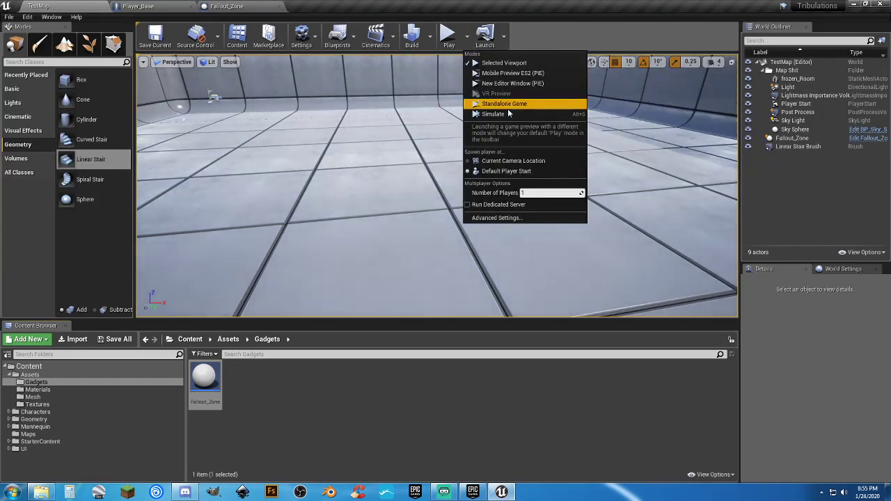
pyautogui.click(529, 194)
pyautogui.write('2')
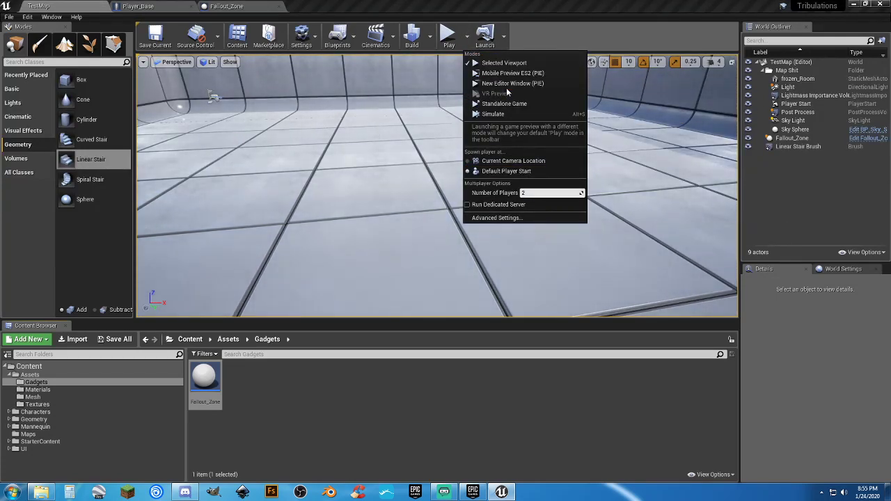
pyautogui.click(506, 85)
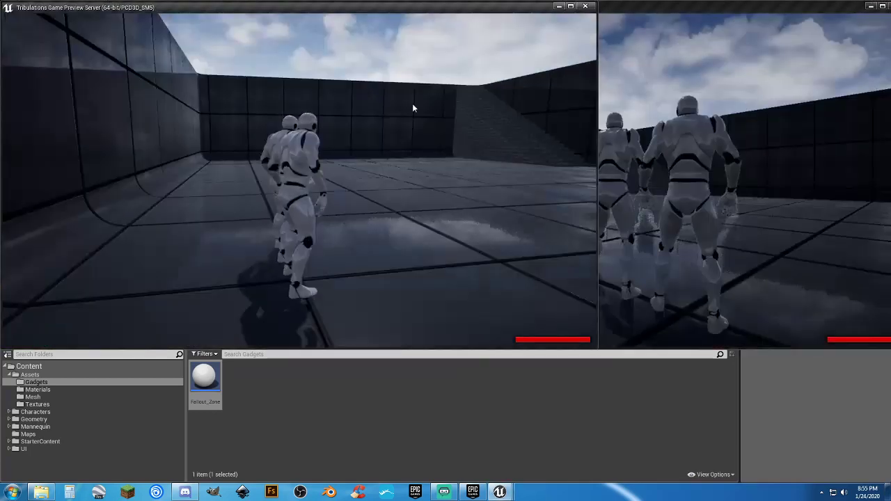
pyautogui.moveTo(809, 9); pyautogui.dragTo(500, 136)
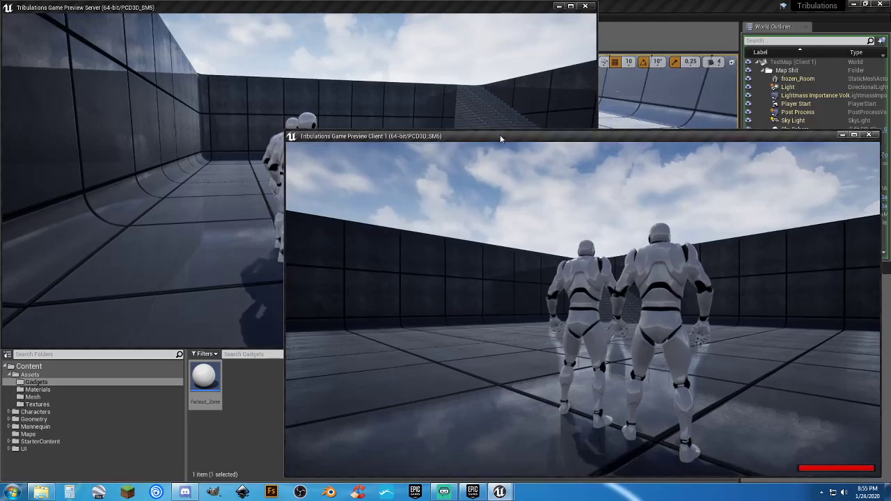
# Run the server and client characters around the room in turn to check that each one's movement replicates to the other window
pyautogui.click(471, 12)
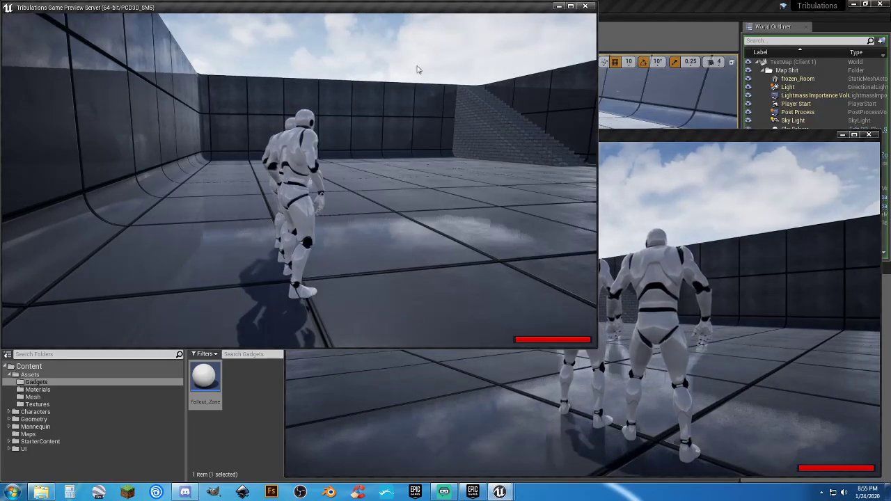
pyautogui.click(375, 156)
pyautogui.press('w')
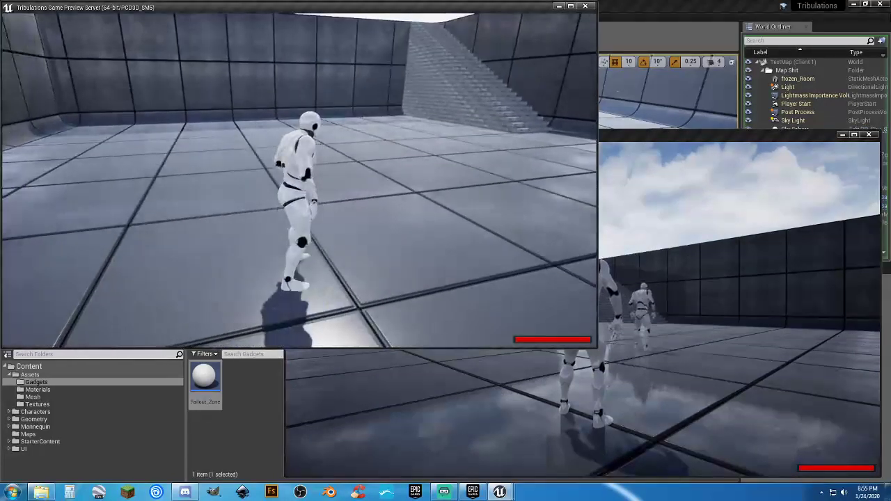
pyautogui.hotkey('alt', 'Tab')
pyautogui.press('w')
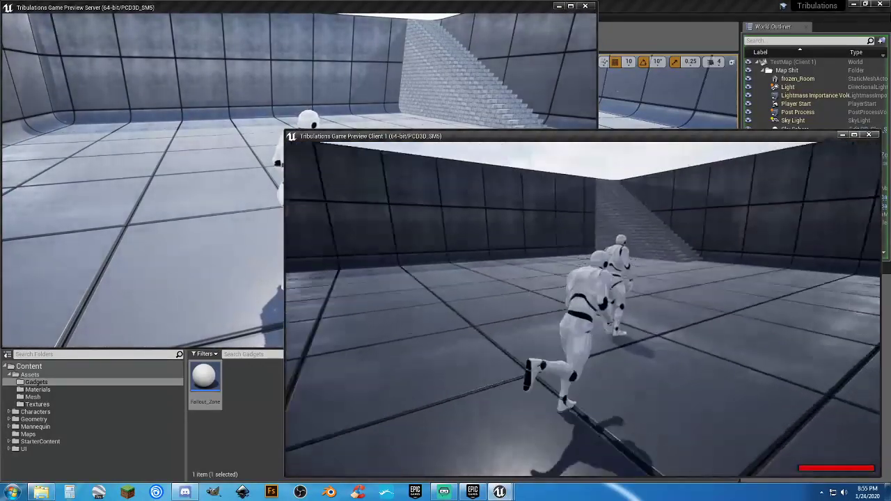
pyautogui.press('w')
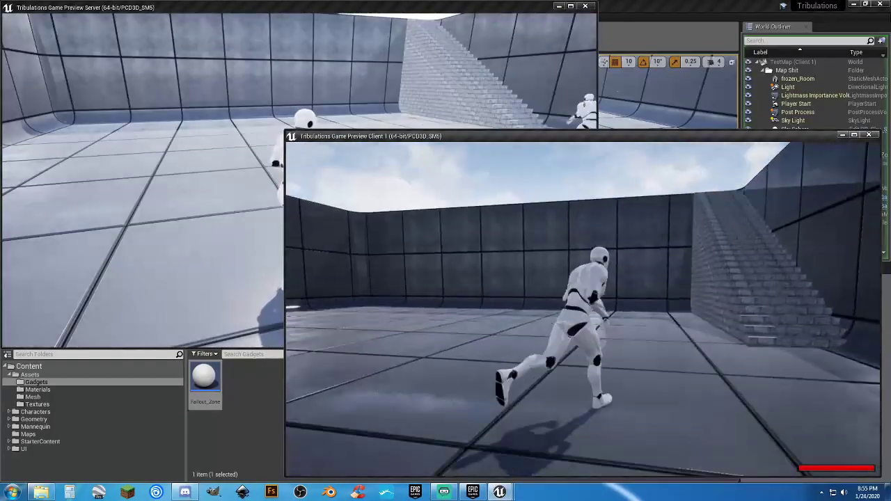
pyautogui.hotkey('alt', 'Tab')
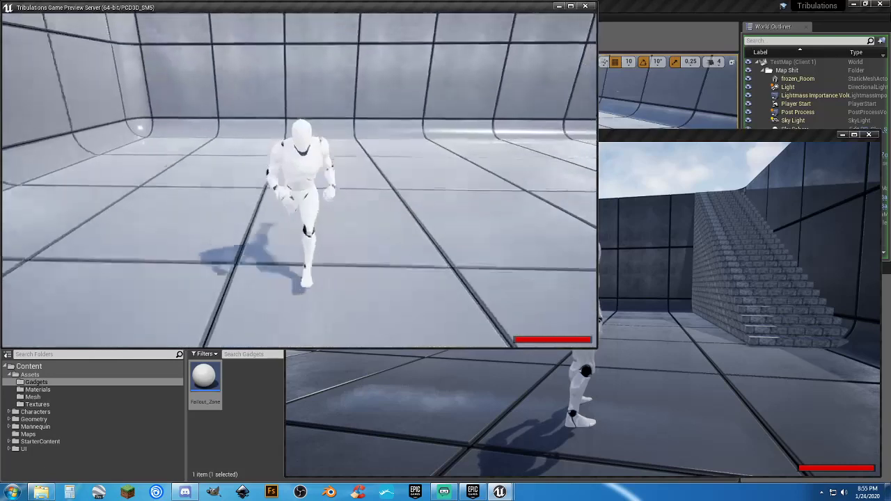
pyautogui.press('w')
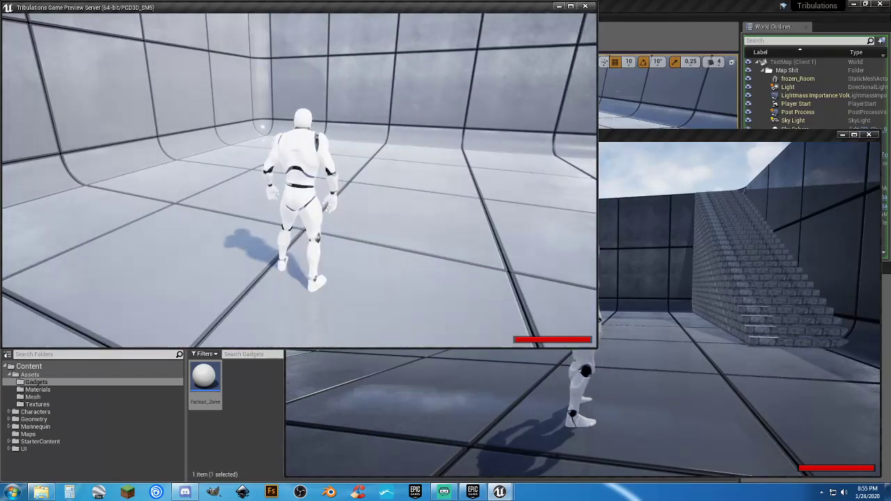
pyautogui.hotkey('alt', 'Tab')
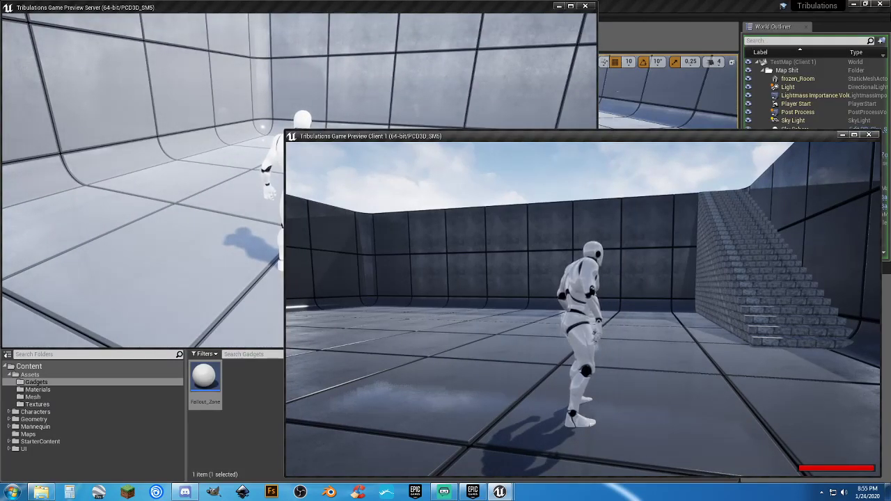
# Run the client character up the stairs and off the room's edge to check its respawn, approaching the server character after the fall
pyautogui.press('w')
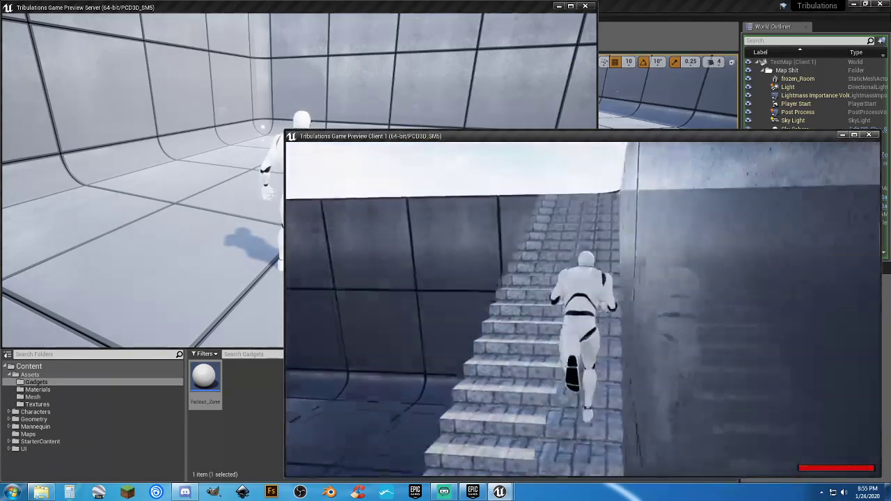
pyautogui.press('space')
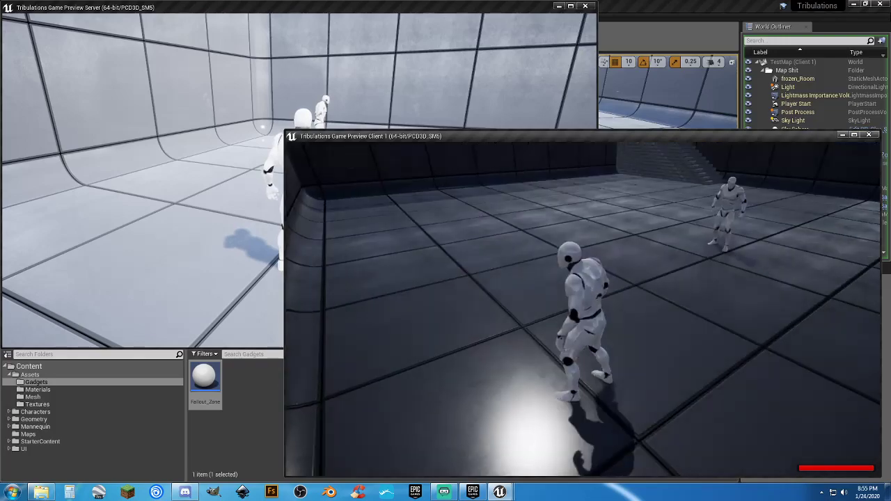
pyautogui.press('w')
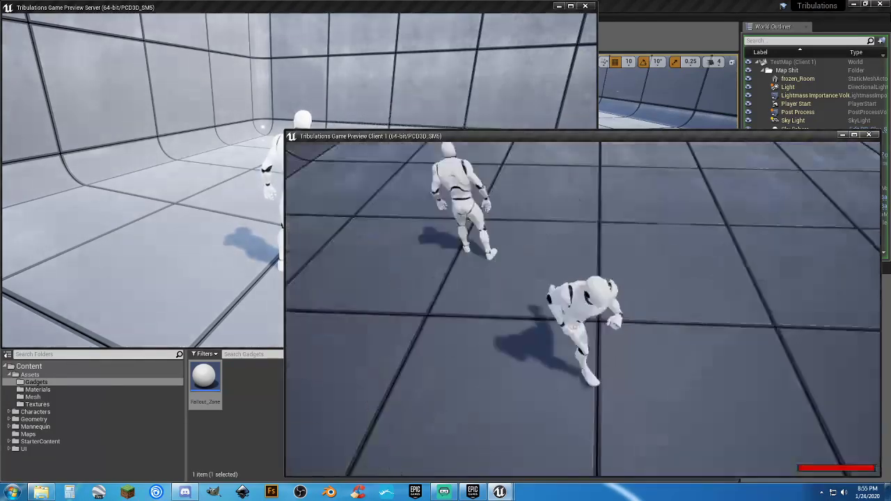
pyautogui.press('w')
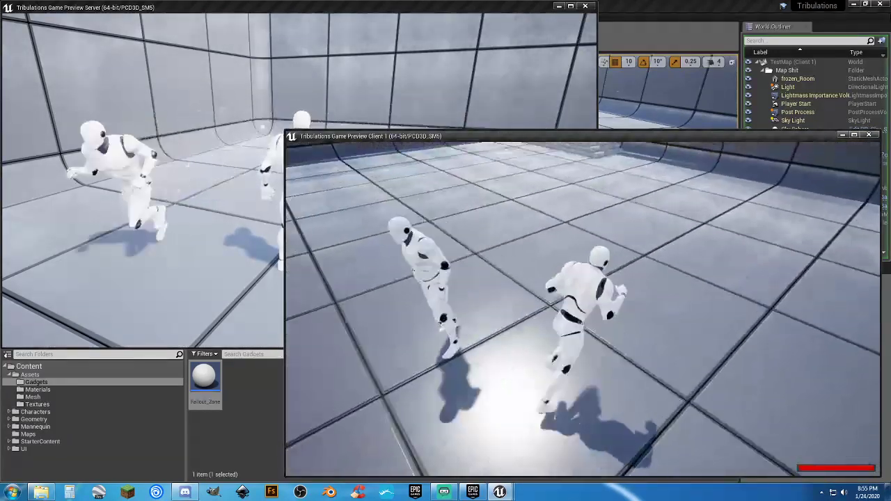
# Run the server character up the stairs and off the edge to check its respawn, and end the two-player session
pyautogui.hotkey('alt', 'Tab')
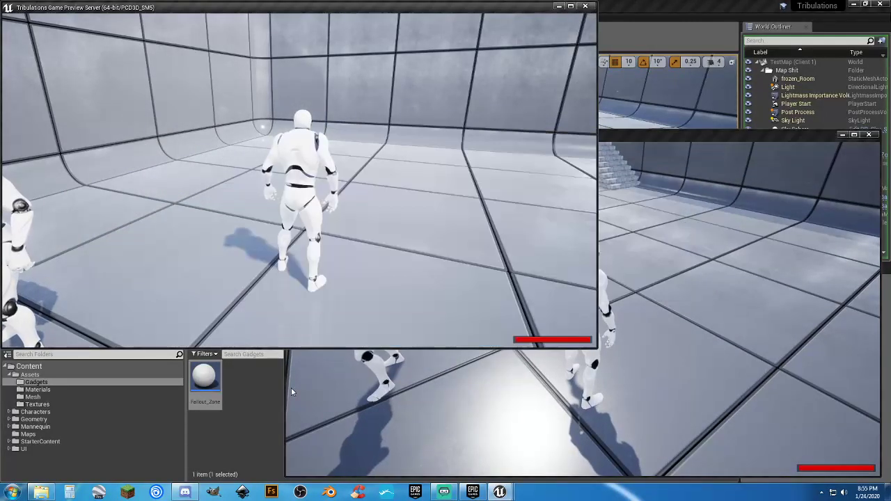
pyautogui.hotkey('alt', 'Tab')
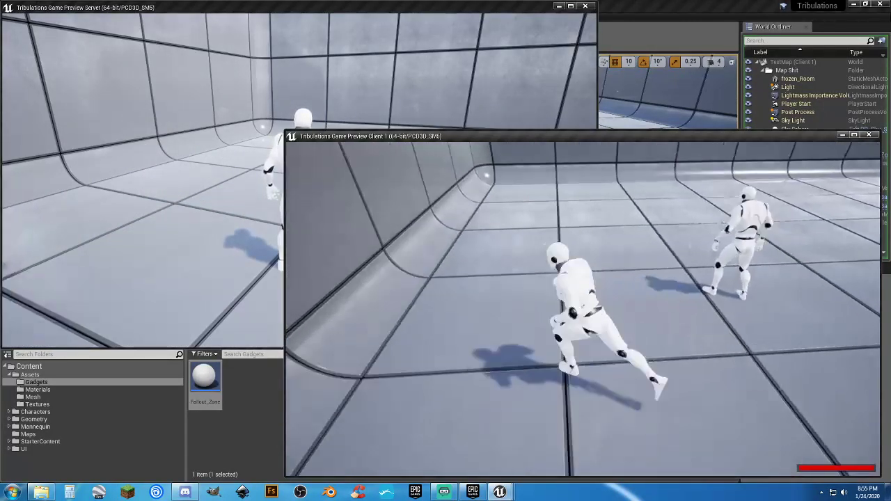
pyautogui.hotkey('alt', 'Tab')
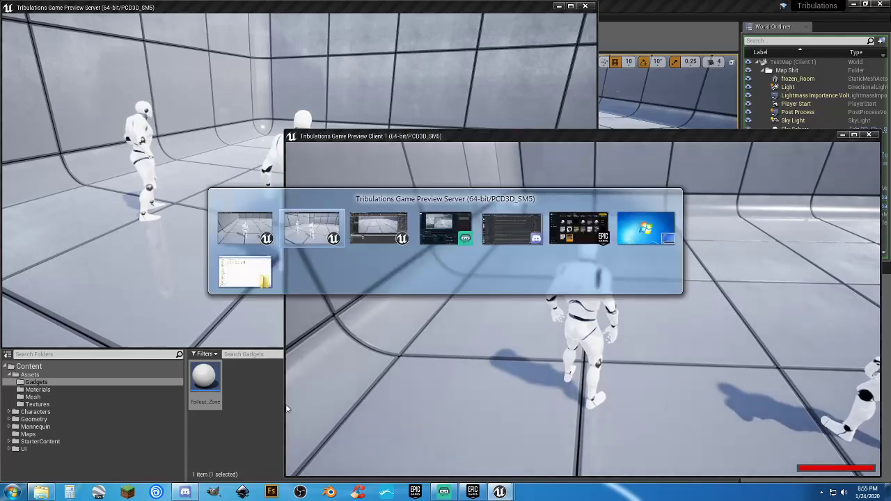
pyautogui.press('w')
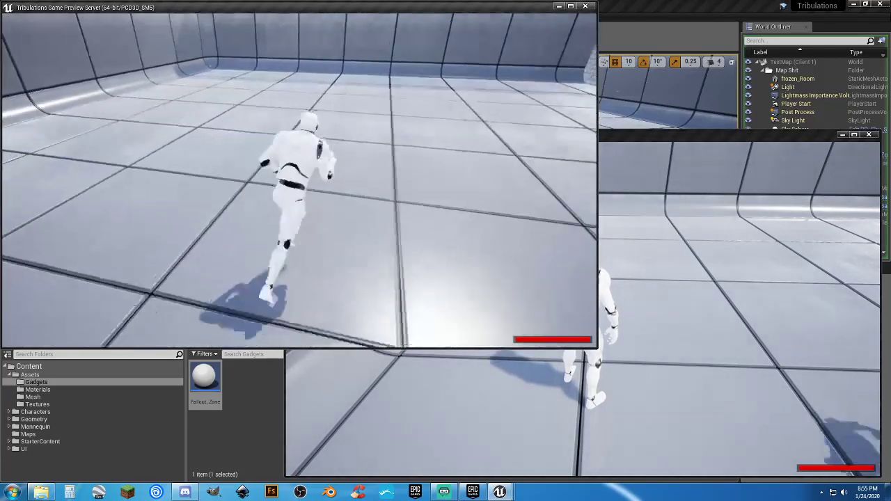
pyautogui.press('w')
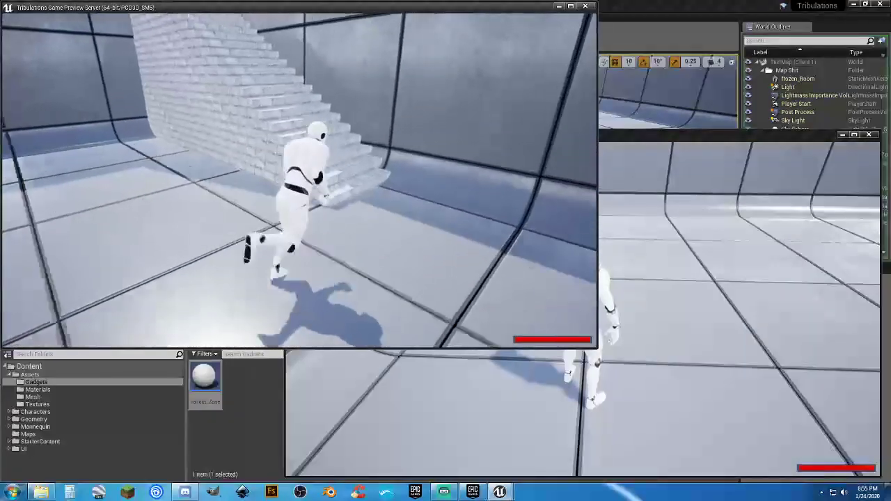
pyautogui.press('w')
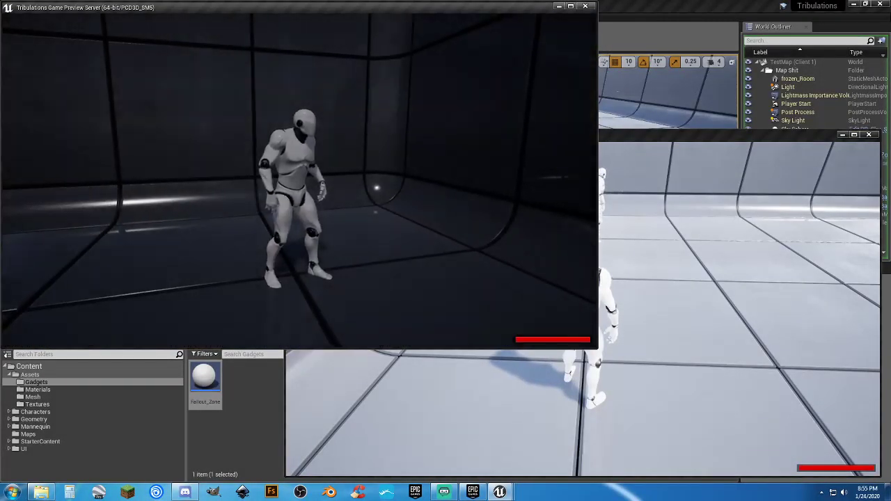
pyautogui.press('Escape')
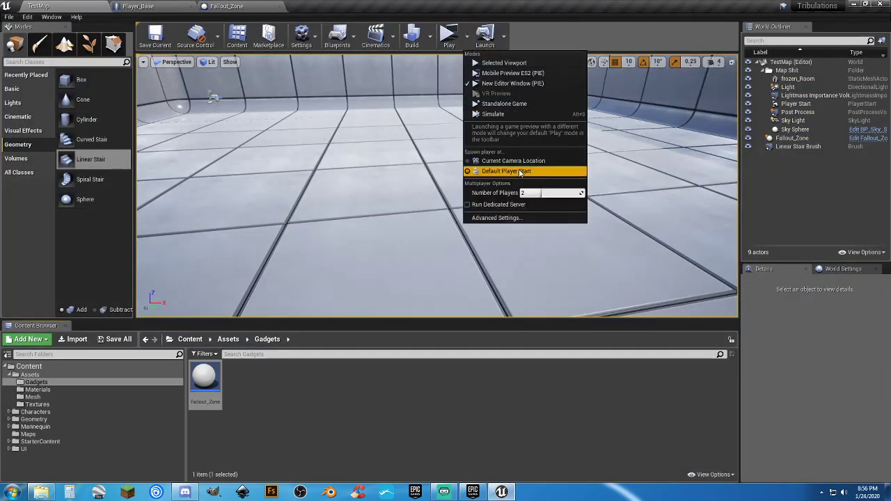
# Play-test TestMap in the Selected Viewport by taking the character off the room's edge to check the respawn, and end the session
pyautogui.click(500, 63)
pyautogui.press('w')
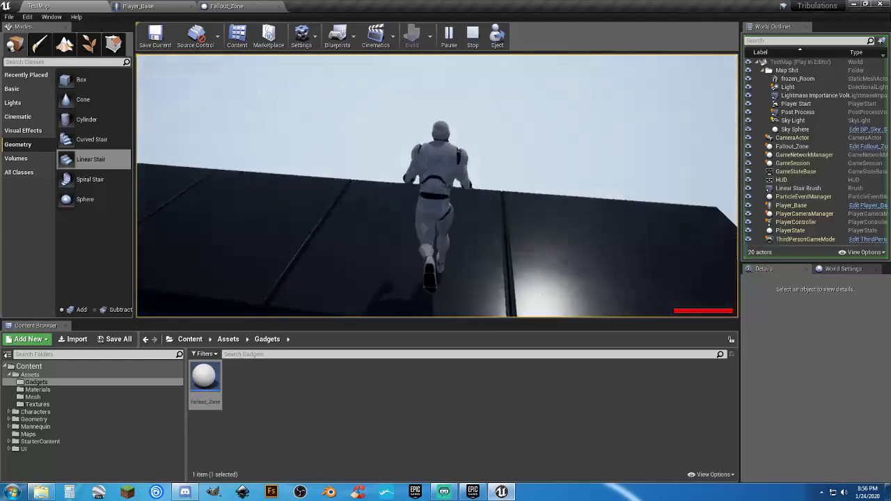
pyautogui.press('space')
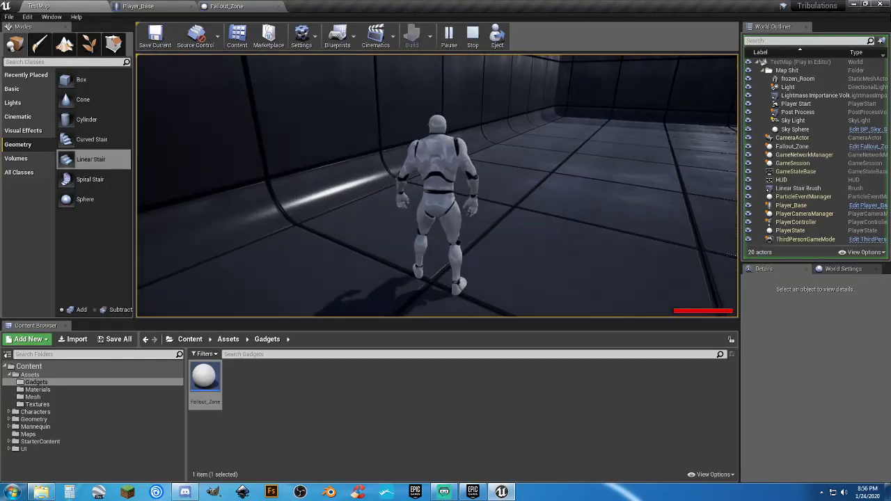
pyautogui.press('w')
pyautogui.press('Escape')
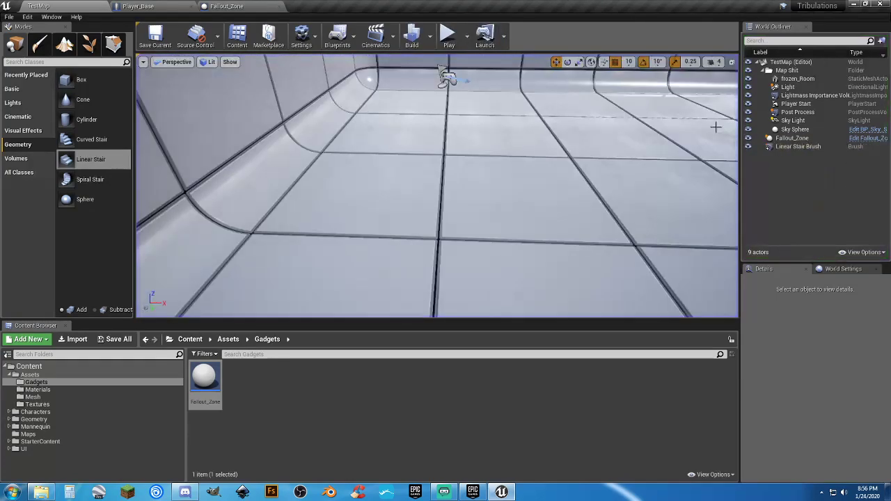
# Create an Actor Blueprint named Checkpoint in the Gadgets folder, open it, and close the Player_Base and Fallout_Zone editors
pyautogui.moveTo(502, 199); pyautogui.dragTo(570, 223, button='right')
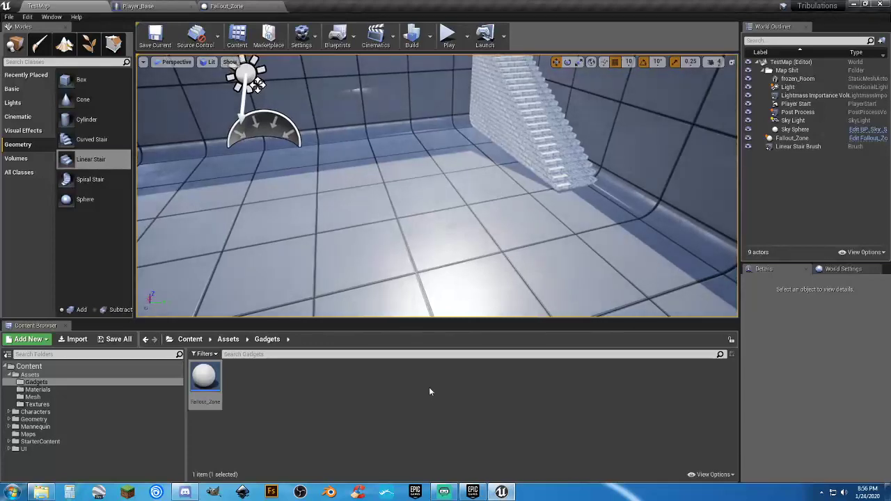
pyautogui.rightClick(301, 385)
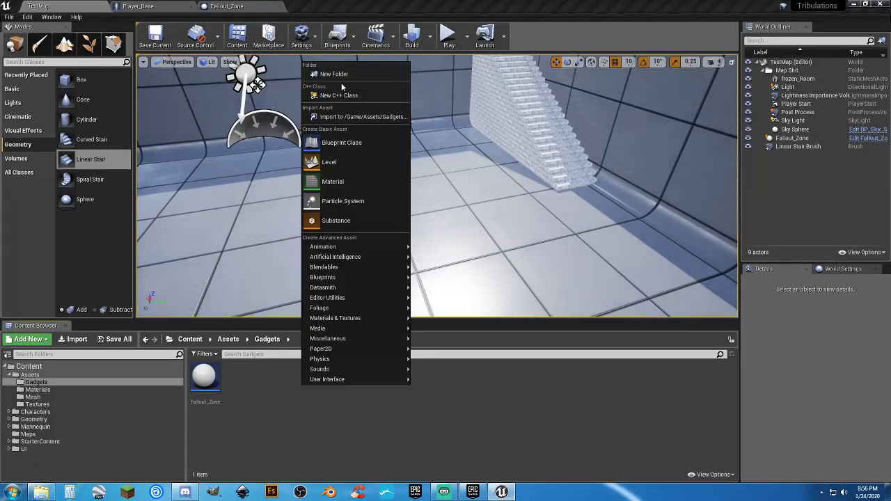
pyautogui.click(351, 145)
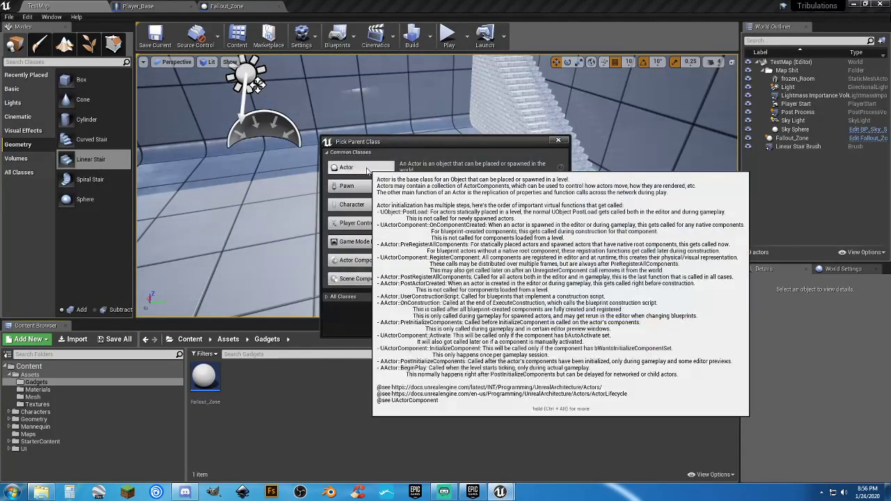
pyautogui.click(369, 169)
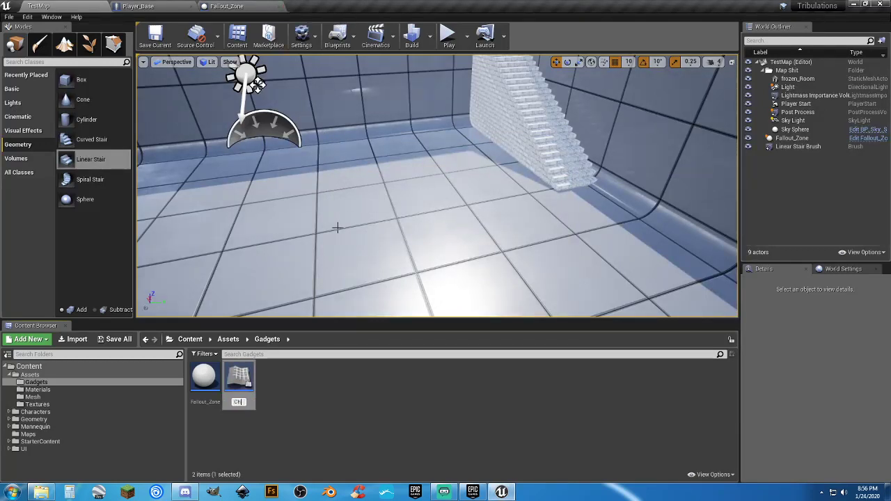
pyautogui.press('Return')
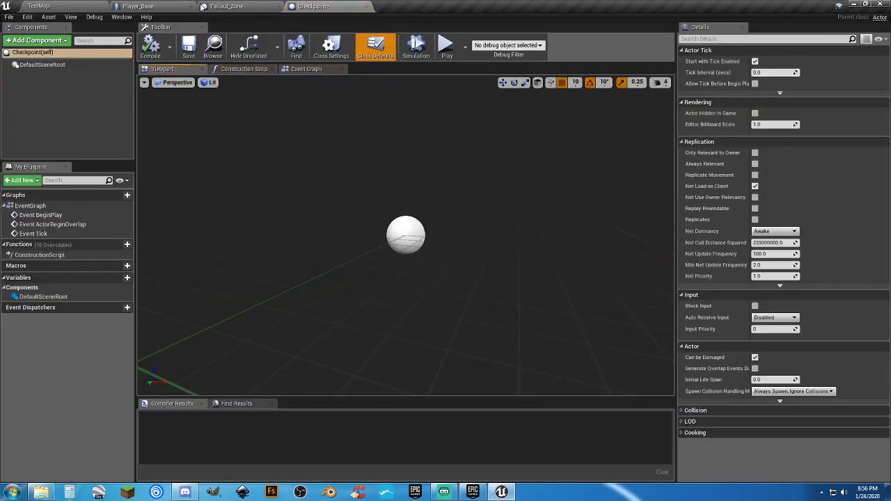
pyautogui.click(191, 6)
pyautogui.click(192, 6)
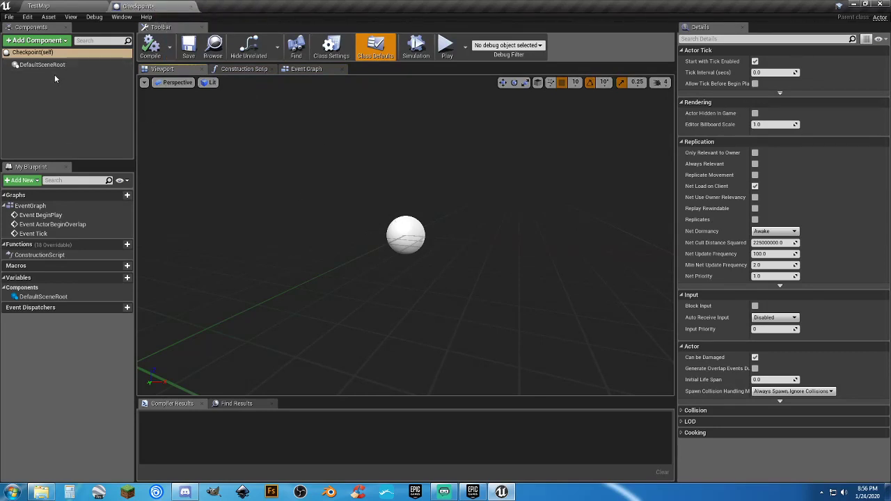
# Add a Cube component to the Checkpoint blueprint and set its Z scale to 0.1
pyautogui.click(39, 40)
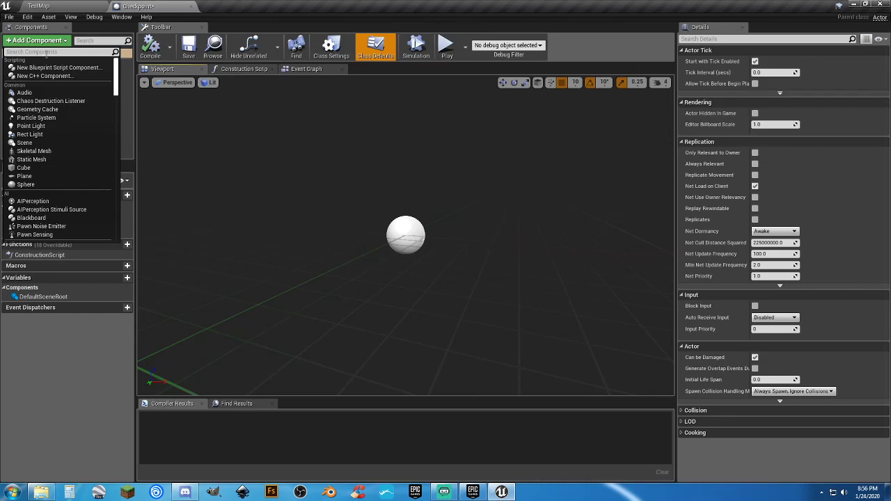
pyautogui.click(30, 169)
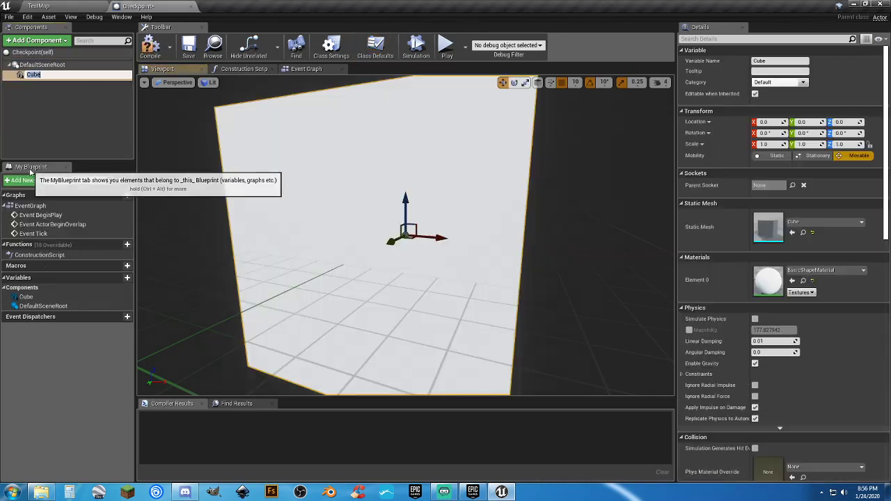
pyautogui.click(849, 144)
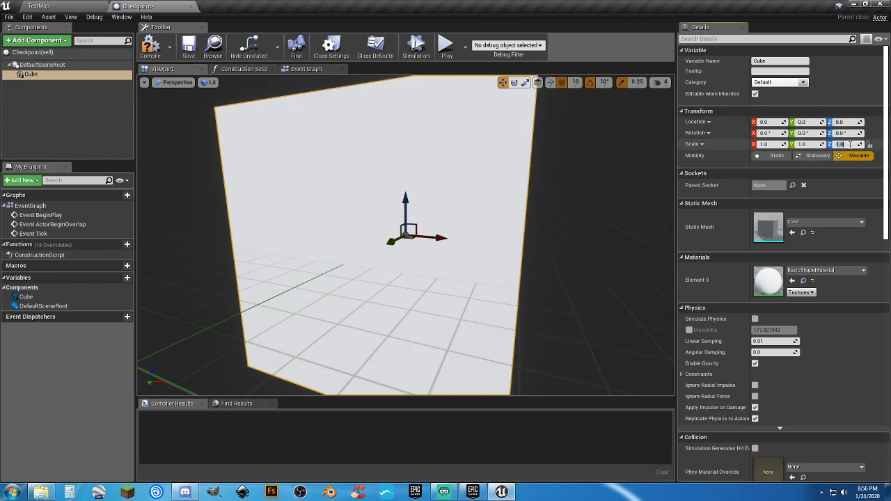
pyautogui.write('0.1')
pyautogui.press('Return')
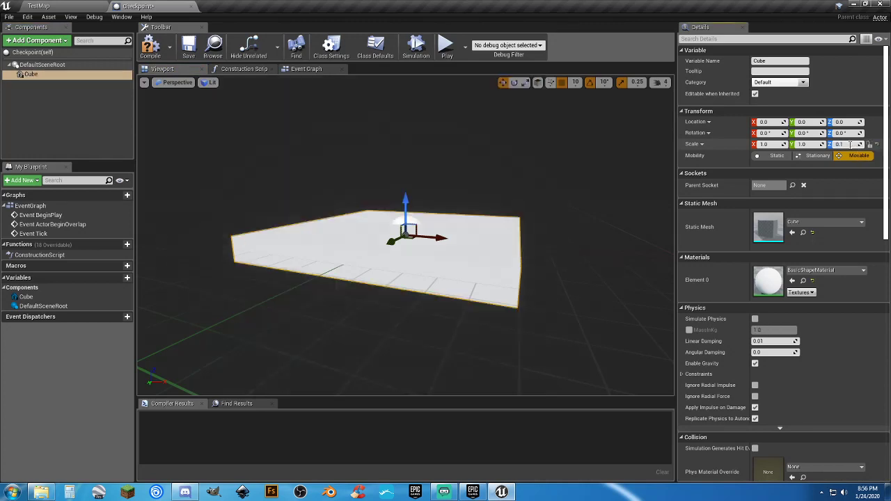
# Add a Box Collision component to the Checkpoint blueprint under the scene root, keeping the name Box
pyautogui.click(54, 95)
pyautogui.click(51, 42)
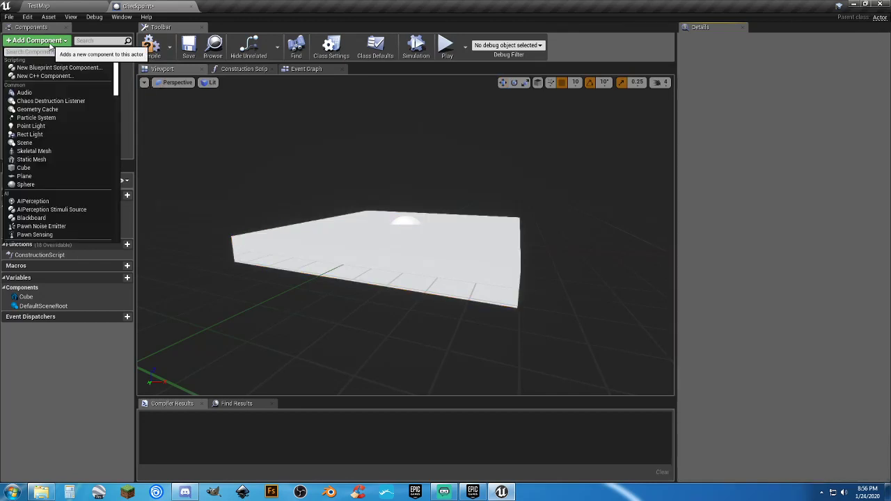
pyautogui.write('box')
pyautogui.press('Return')
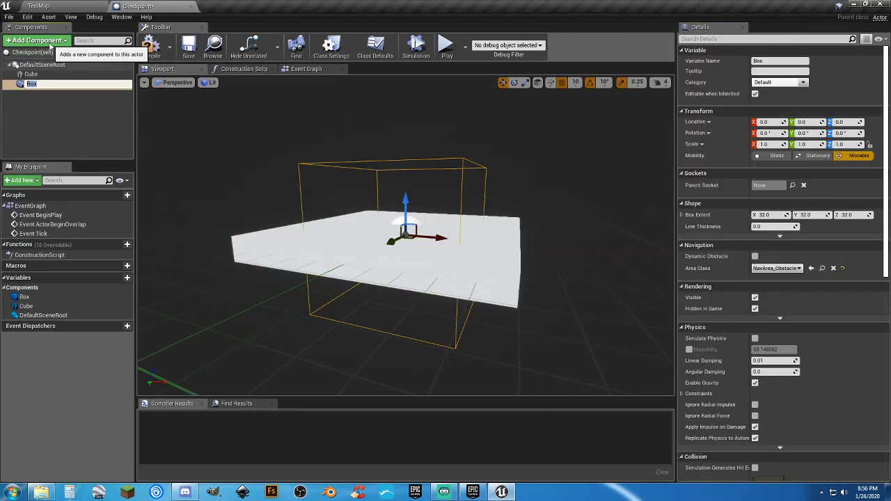
pyautogui.click(54, 93)
# Scale the Box component to 1.5 in X, 1.5 in Y and 0.5 in Z, and raise it to Z location 10
pyautogui.click(42, 84)
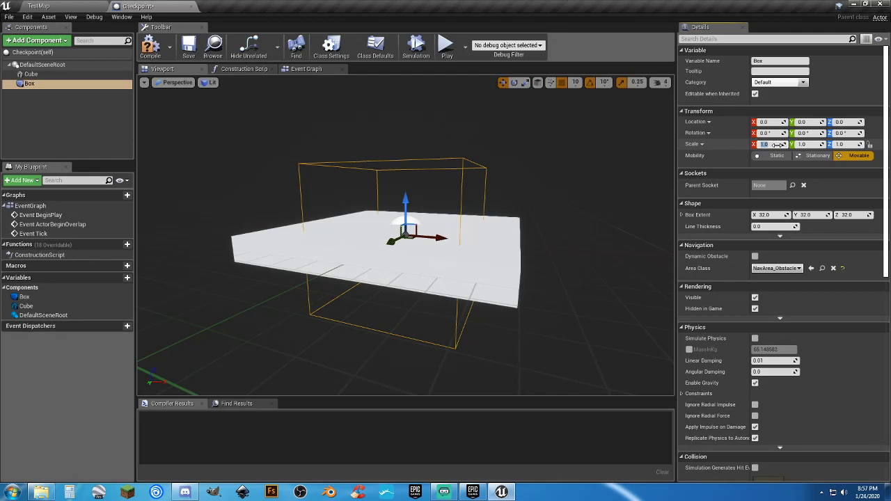
pyautogui.write('2')
pyautogui.press('Tab')
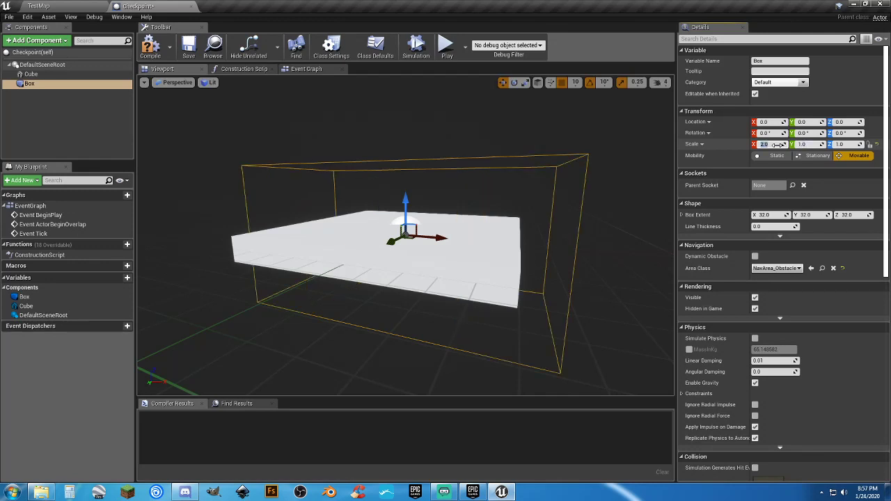
pyautogui.press('Tab')
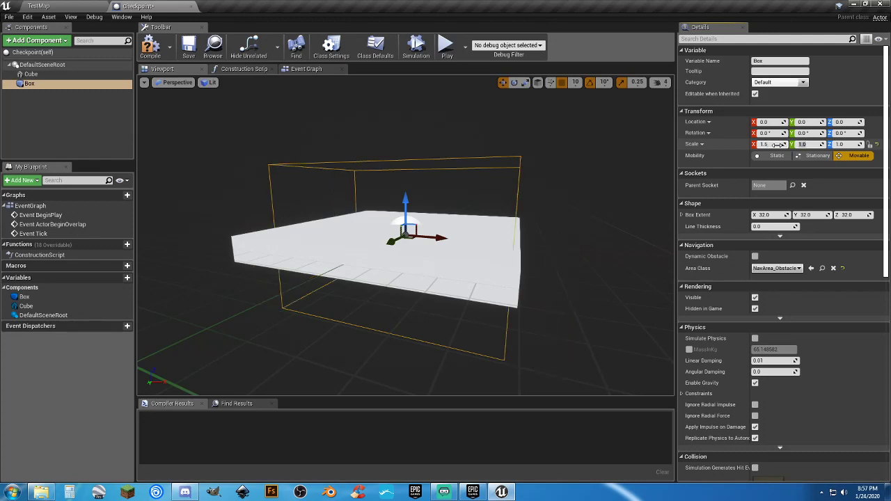
pyautogui.write('1.5')
pyautogui.press('Tab')
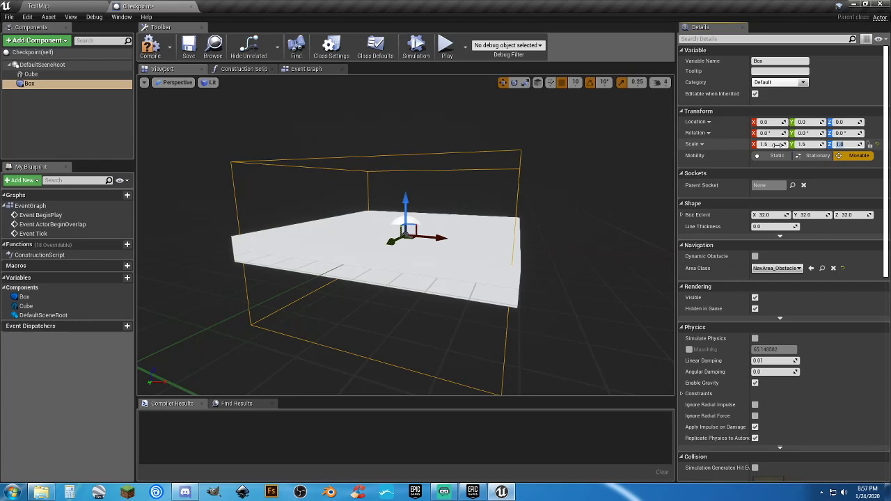
pyautogui.write('0.5')
pyautogui.press('Return')
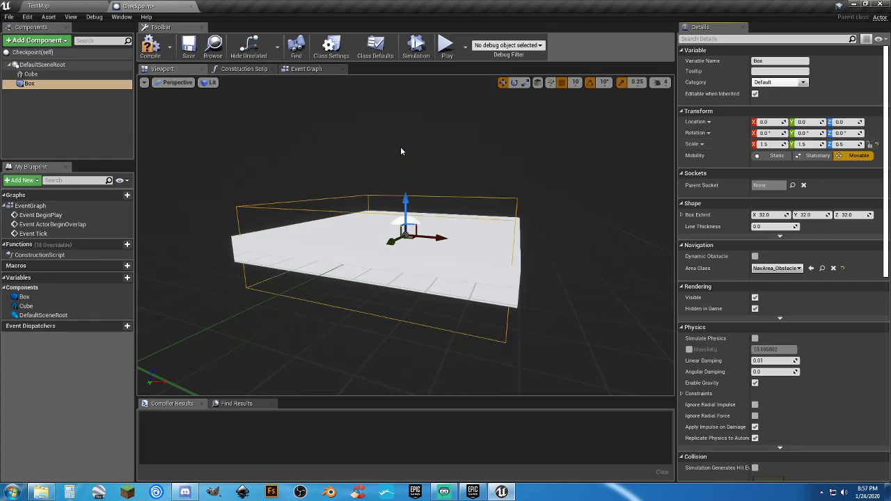
pyautogui.moveTo(406, 201); pyautogui.dragTo(406, 181)
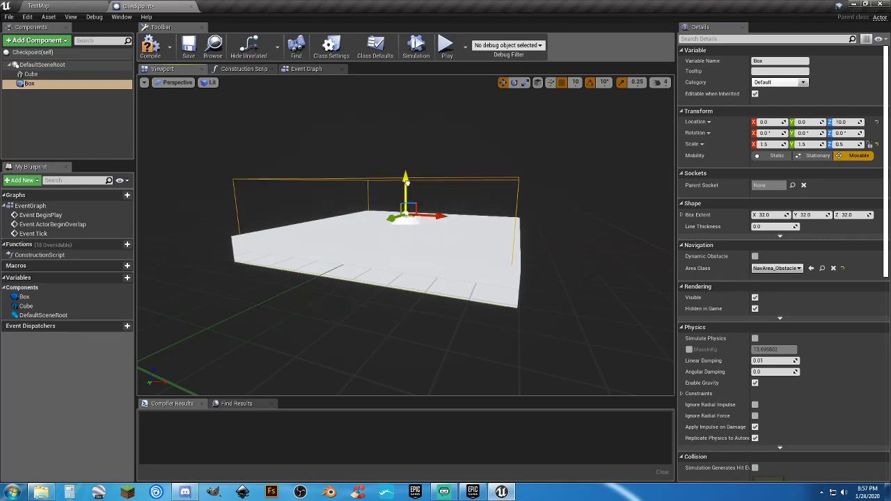
# Delete the three default event nodes from Checkpoint's Event Graph and compile the blueprint
pyautogui.click(307, 69)
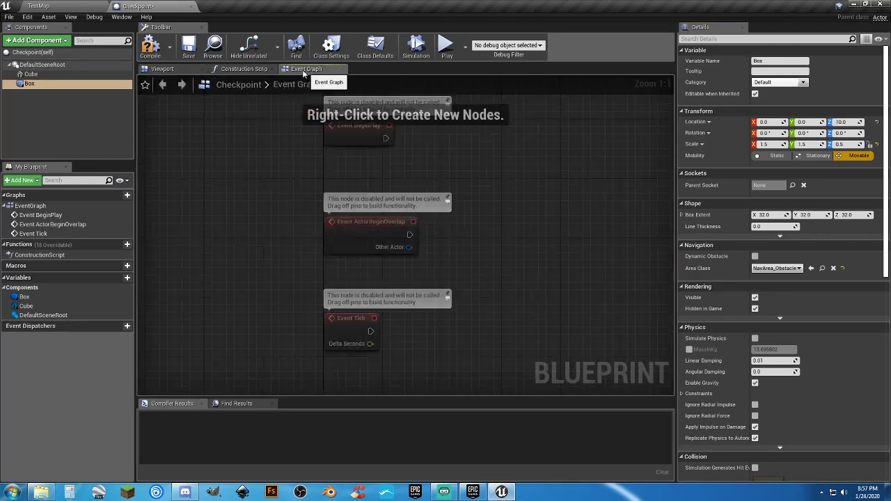
pyautogui.click(150, 45)
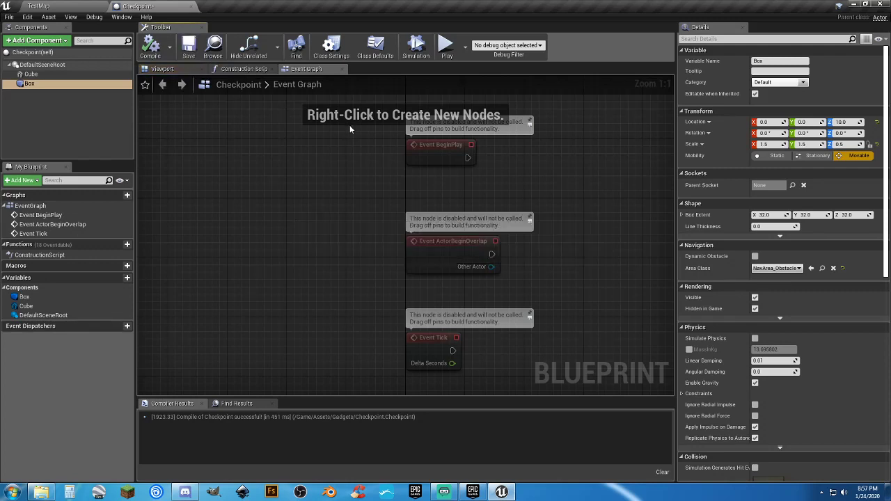
pyautogui.moveTo(350, 138); pyautogui.dragTo(517, 365)
pyautogui.press('Delete')
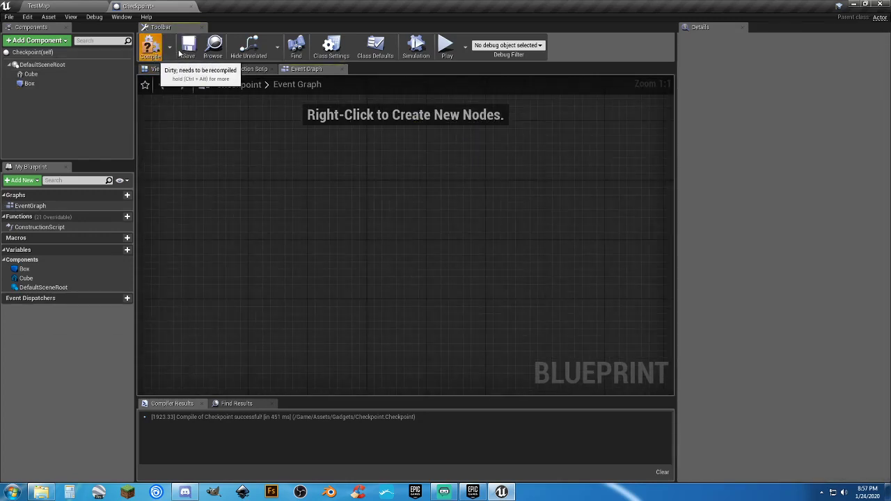
pyautogui.click(152, 49)
# Add an OnComponentBeginOverlap event for the Box component to the Event Graph
pyautogui.click(32, 83)
pyautogui.rightClick(46, 88)
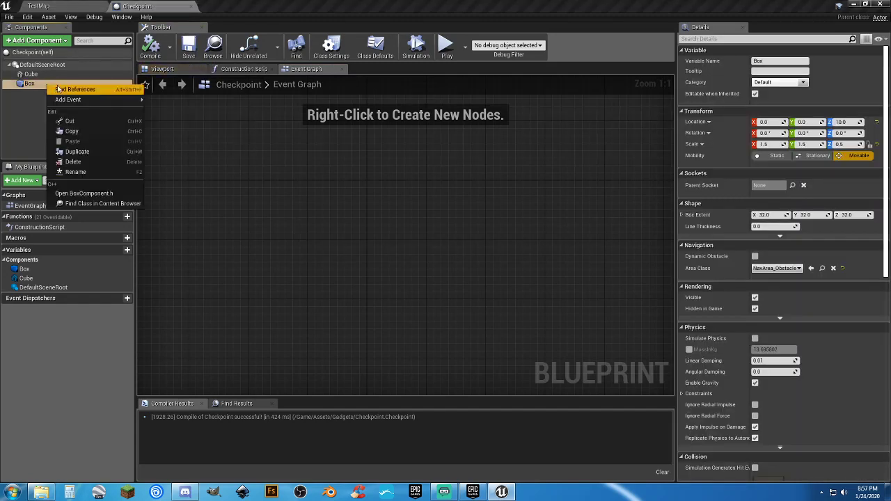
pyautogui.moveTo(72, 99)
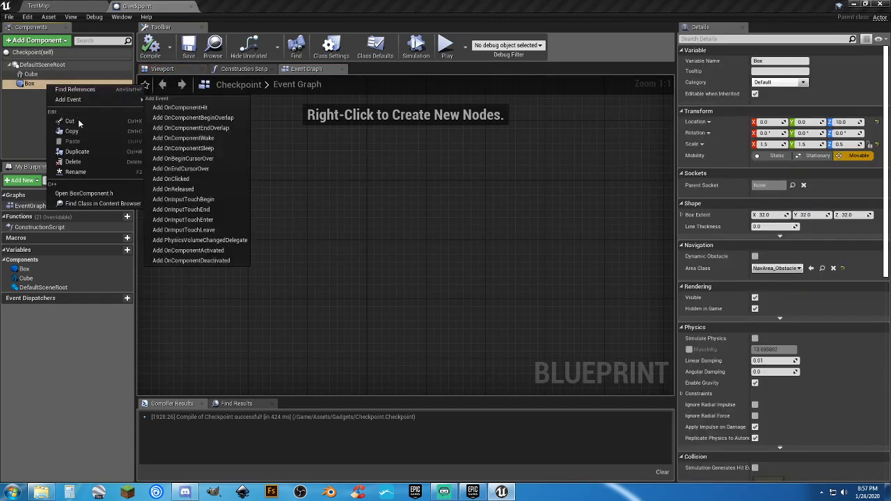
pyautogui.click(190, 117)
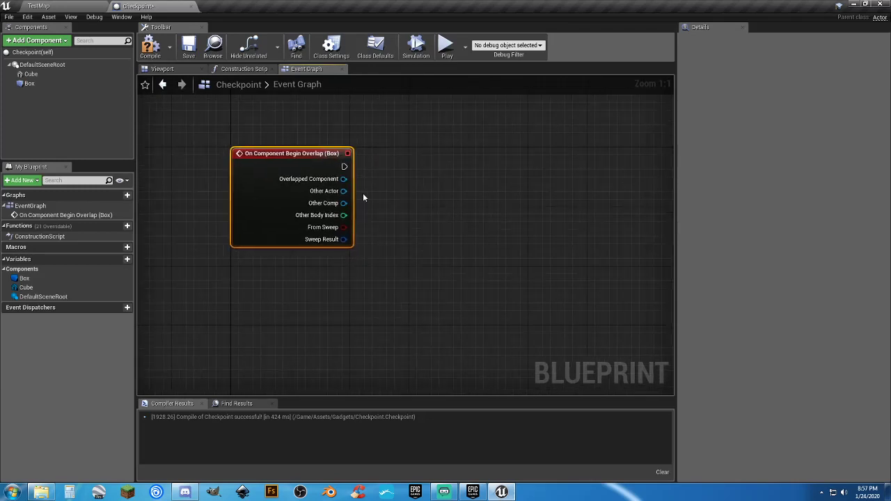
# Add a Cast To Player_Base node fed by the overlap event's Other Actor output
pyautogui.moveTo(343, 191); pyautogui.dragTo(402, 188)
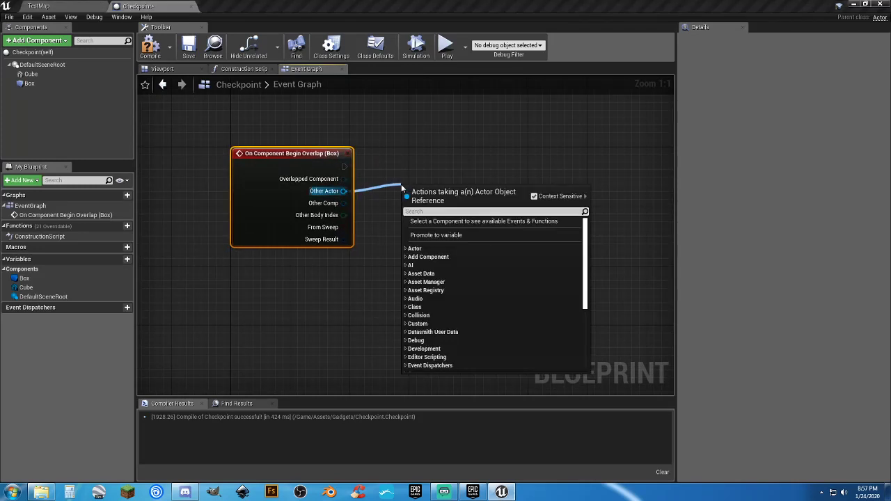
pyautogui.write('player')
pyautogui.press('Up')
pyautogui.press('Up')
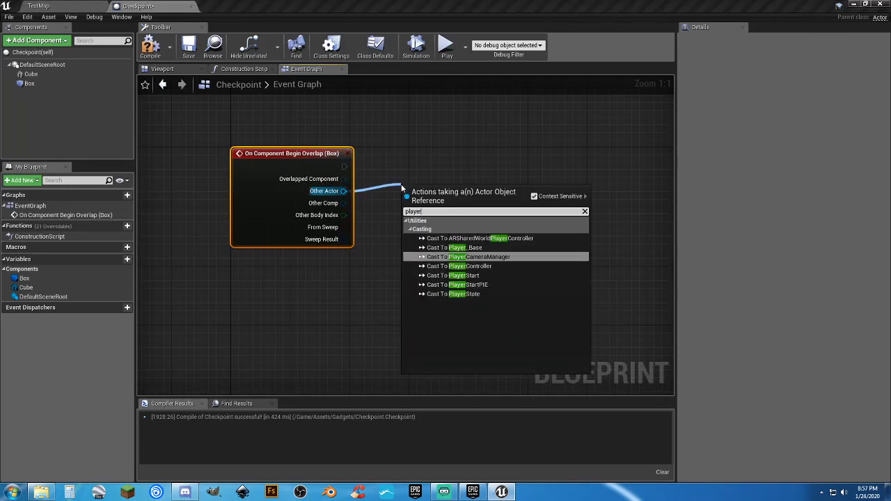
pyautogui.press('Return')
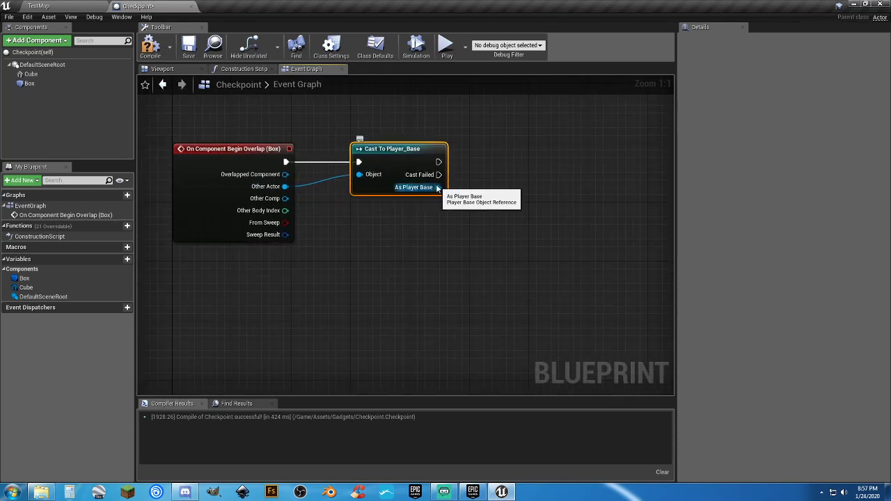
# Add a Set Last Checkpoint variable node targeting As Player Base, run it after the successful cast, align it beside the cast, and compile
pyautogui.moveTo(431, 188); pyautogui.dragTo(468, 212)
pyautogui.write('etc')
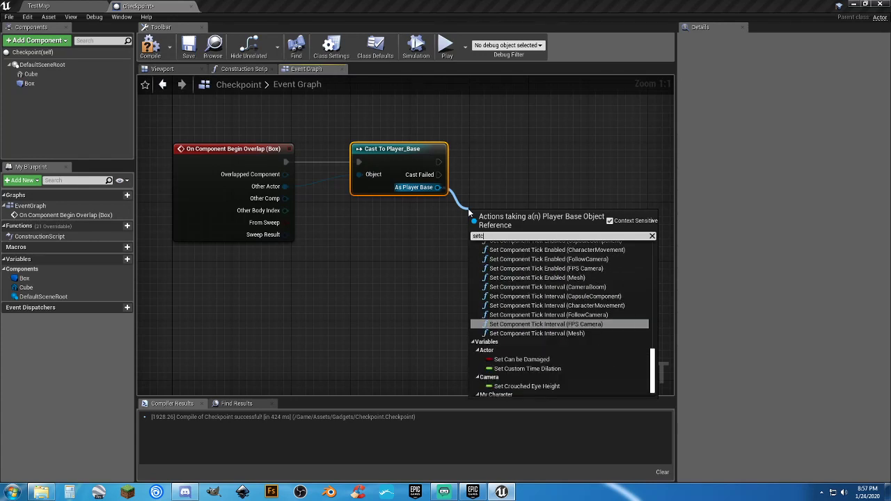
pyautogui.press('BackSpace')
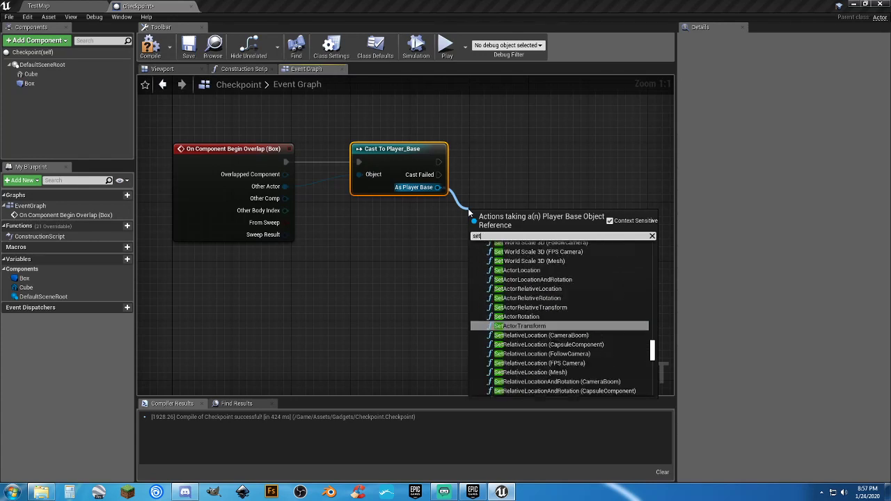
pyautogui.write('las')
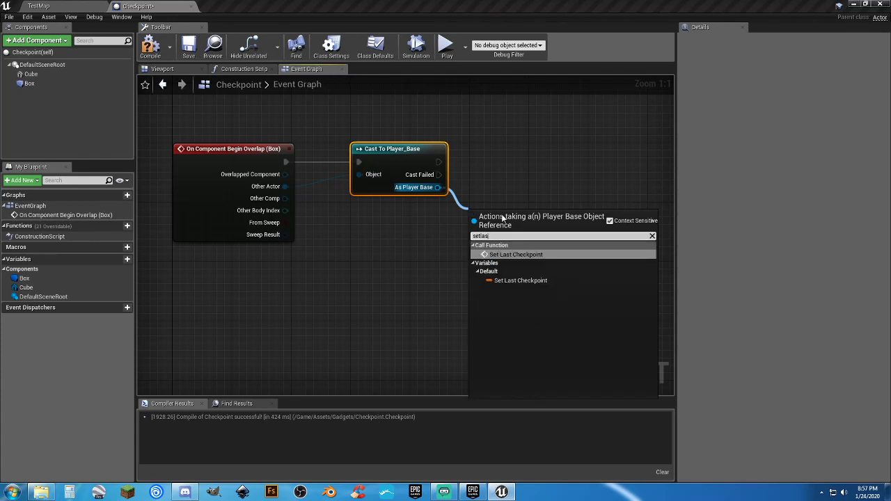
pyautogui.click(517, 281)
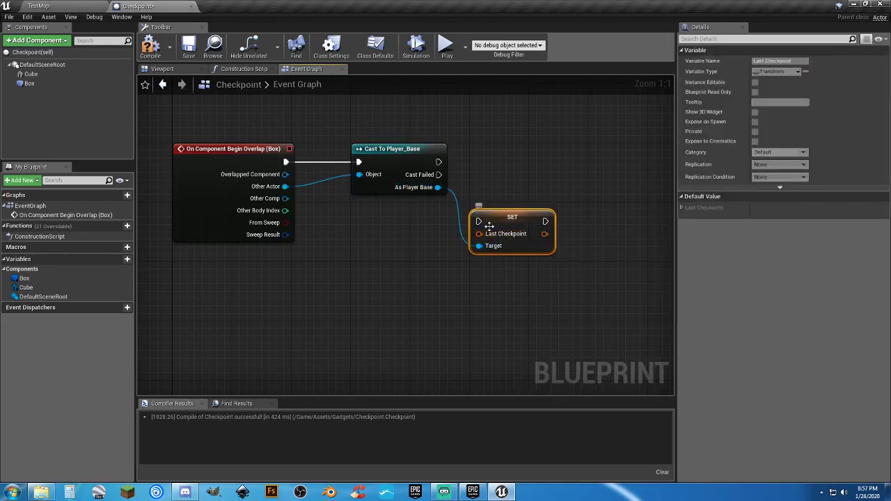
pyautogui.moveTo(543, 289); pyautogui.dragTo(503, 206)
pyautogui.moveTo(473, 221); pyautogui.dragTo(450, 178)
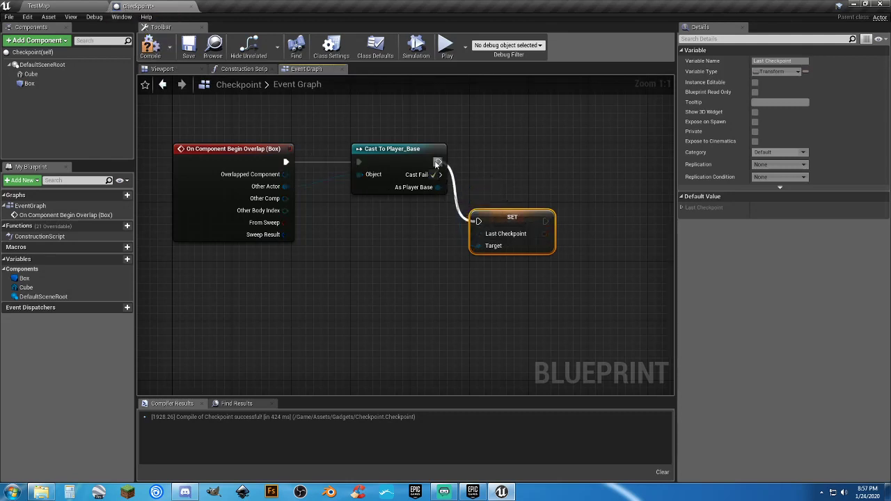
pyautogui.moveTo(481, 210); pyautogui.dragTo(481, 151)
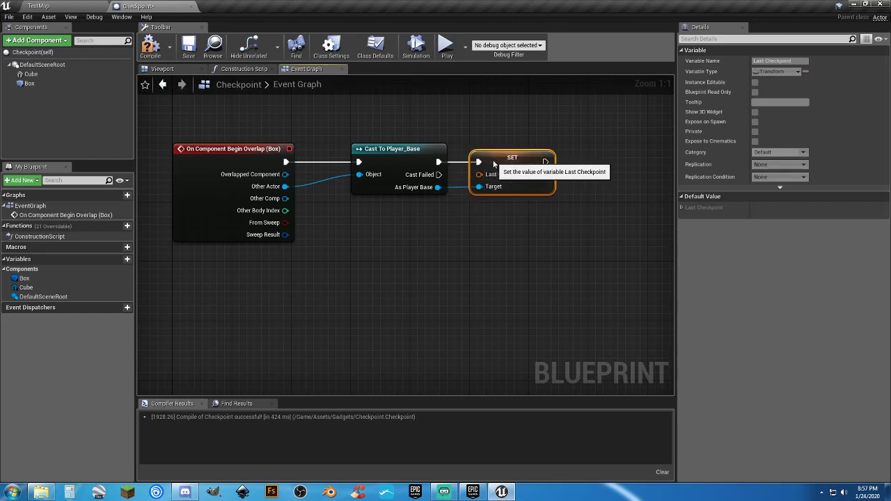
pyautogui.click(469, 221)
pyautogui.click(150, 48)
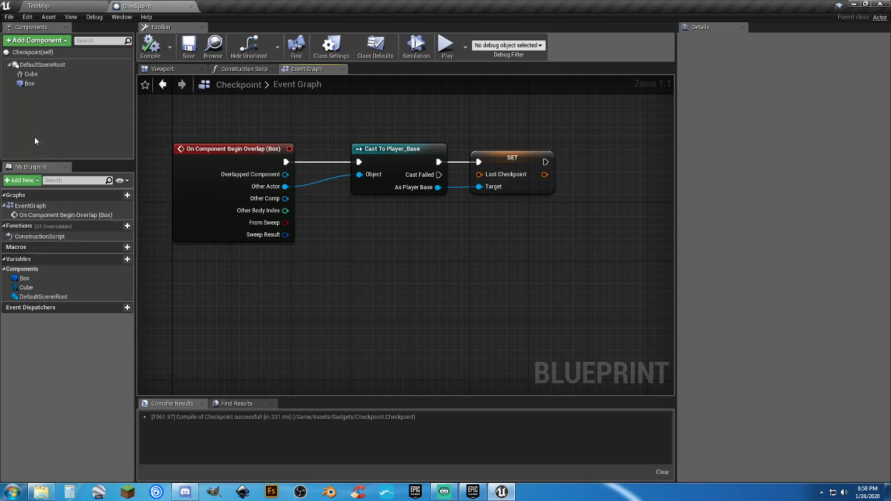
# Feed the Cube component's GetWorldTransform result into the Last Checkpoint setter, tidy the nodes, and compile and save the blueprint
pyautogui.click(40, 75)
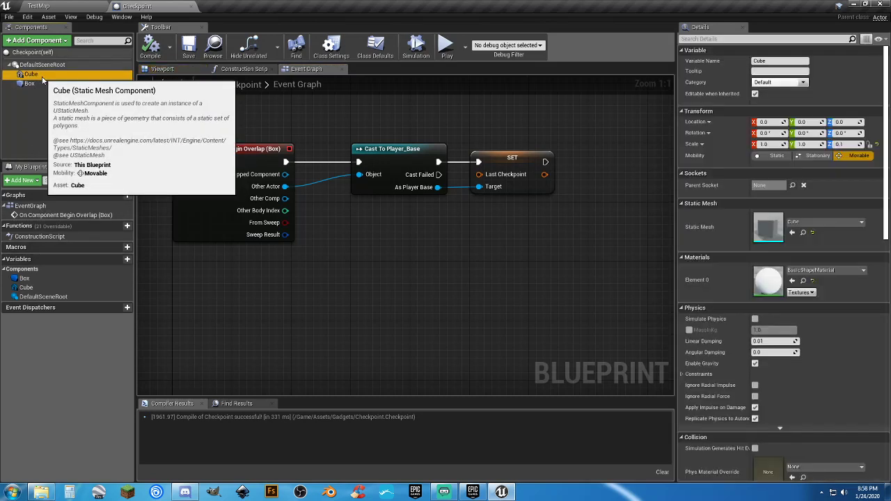
pyautogui.moveTo(354, 221); pyautogui.dragTo(428, 224)
pyautogui.write('getworld')
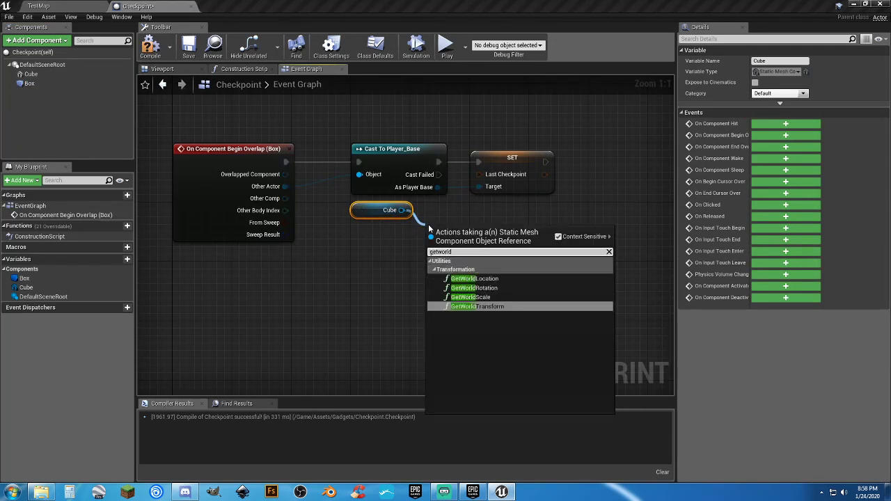
pyautogui.click(479, 306)
pyautogui.moveTo(511, 251); pyautogui.dragTo(604, 167)
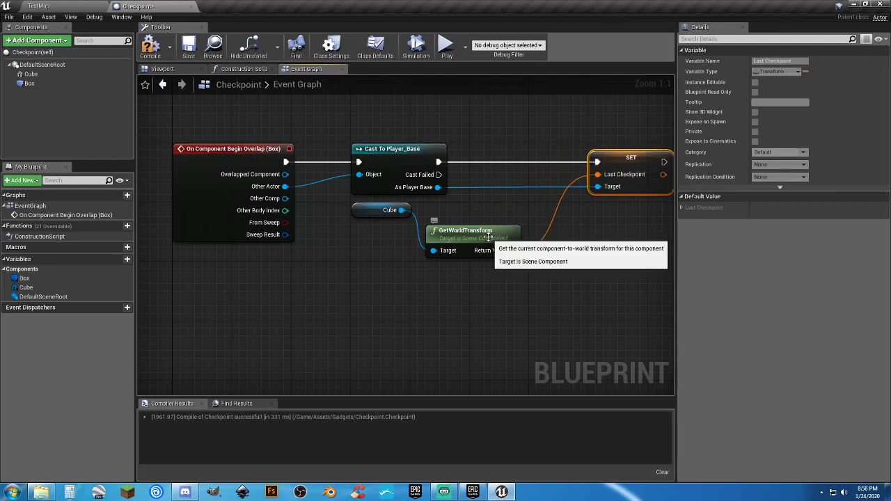
pyautogui.moveTo(489, 240); pyautogui.dragTo(519, 188)
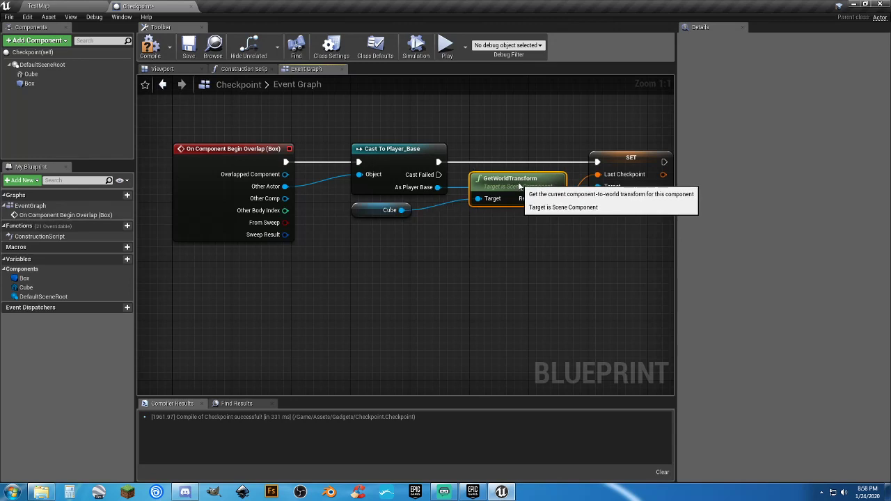
pyautogui.moveTo(376, 211); pyautogui.dragTo(409, 216)
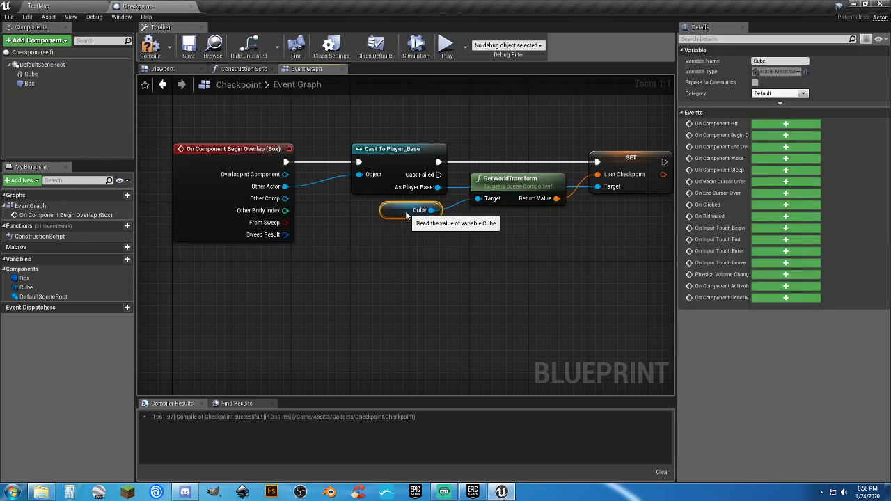
pyautogui.click(426, 256)
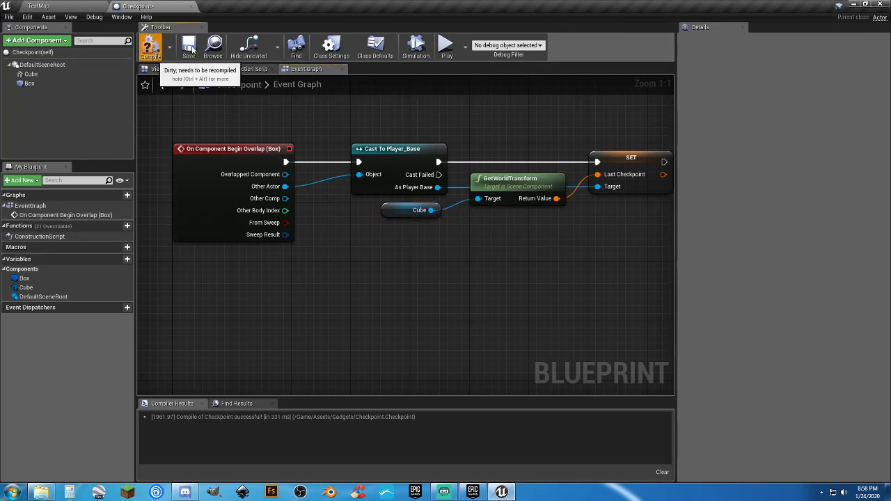
pyautogui.click(155, 52)
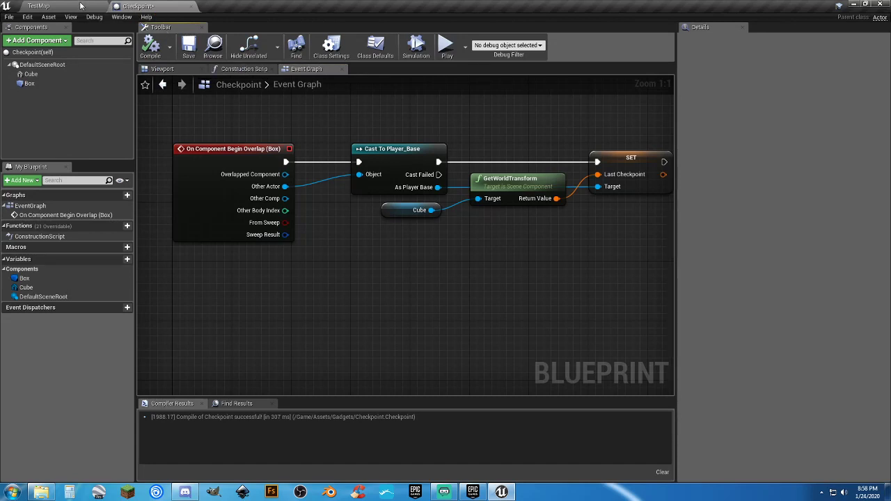
pyautogui.click(189, 49)
# Place a Checkpoint actor on the room floor in TestMap and play-test the respawn by running over it
pyautogui.click(39, 6)
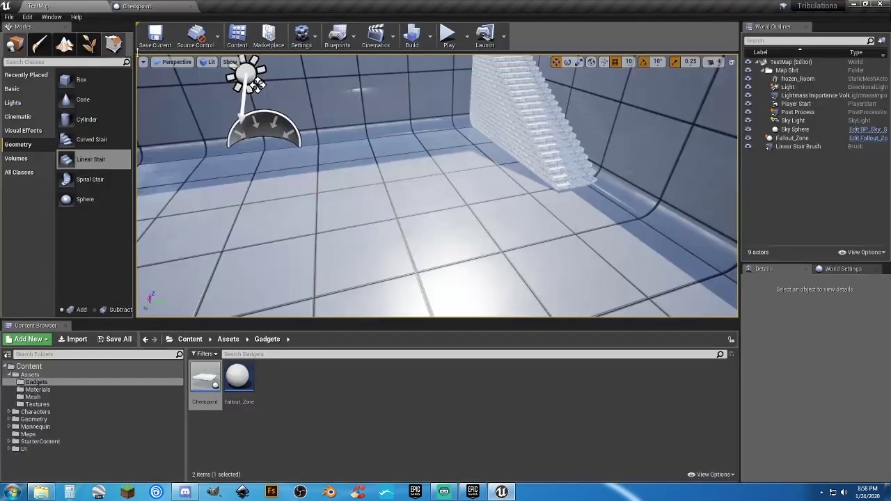
pyautogui.moveTo(211, 377); pyautogui.dragTo(369, 200)
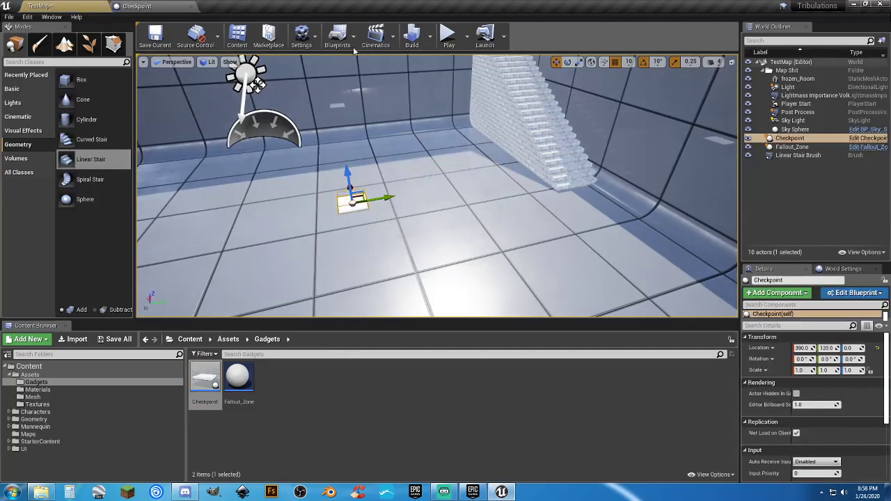
pyautogui.click(449, 37)
pyautogui.press('w')
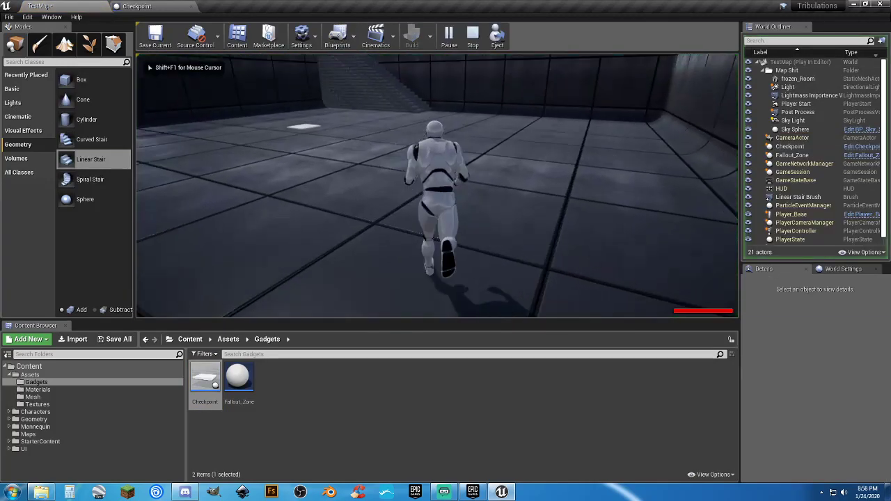
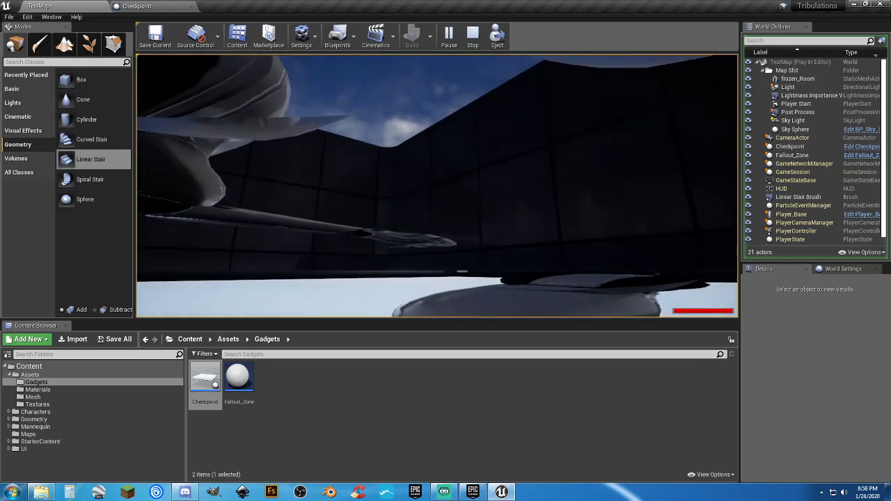
pyautogui.press('Escape')
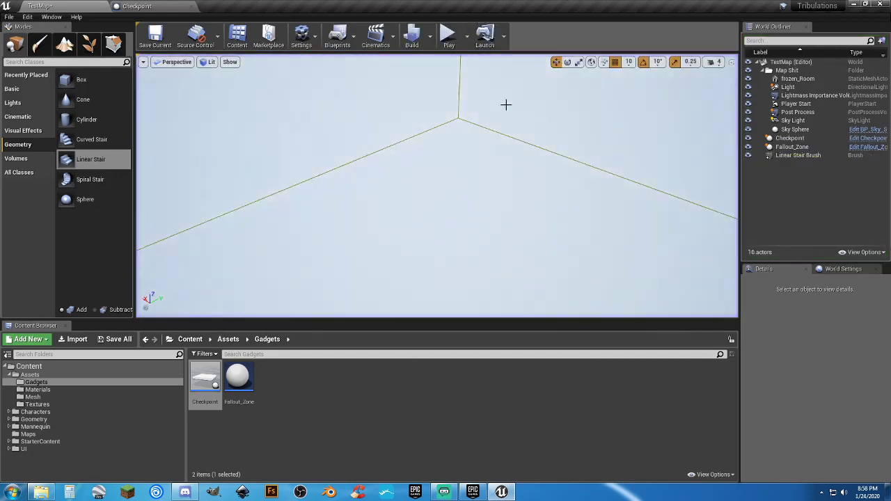
# Add a Scene component named Spawn to the Checkpoint blueprint, set its Z location to 120, and compile
pyautogui.click(161, 8)
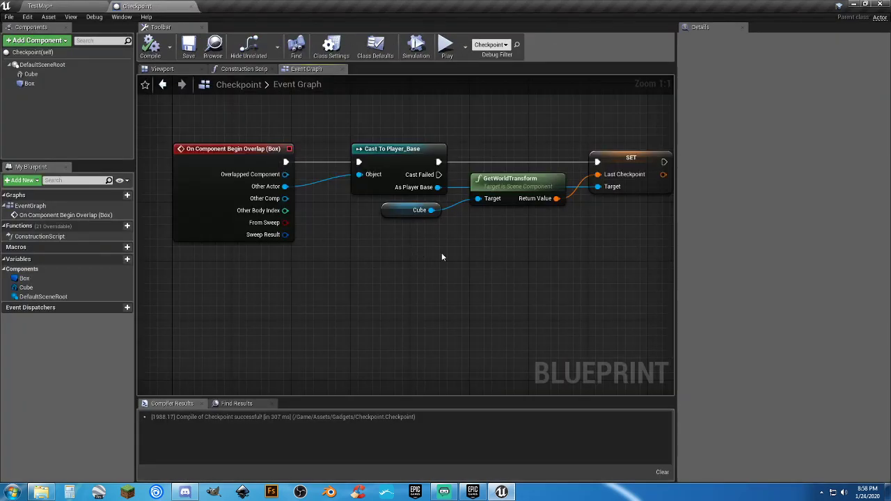
pyautogui.moveTo(554, 188); pyautogui.dragTo(453, 199, button='right')
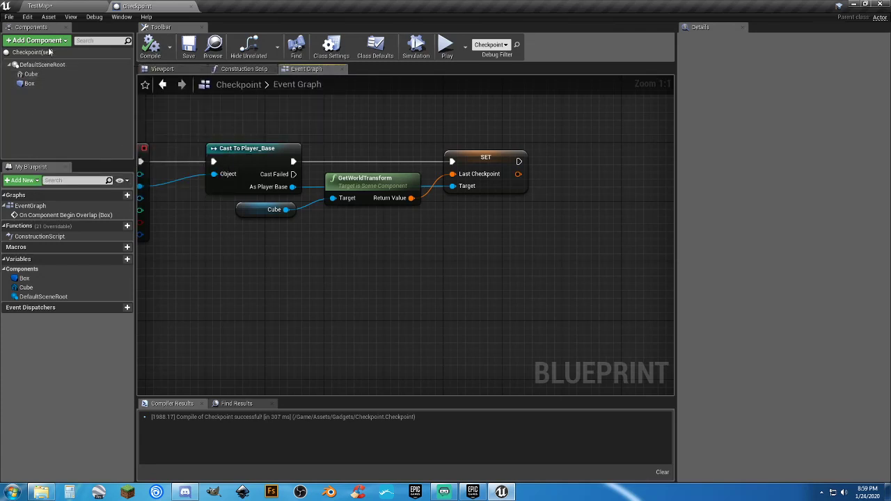
pyautogui.click(158, 69)
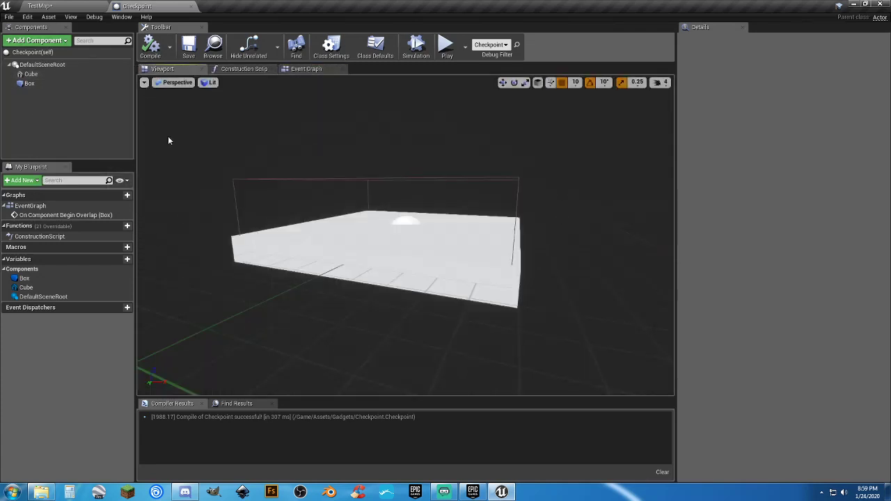
pyautogui.click(39, 40)
pyautogui.click(50, 141)
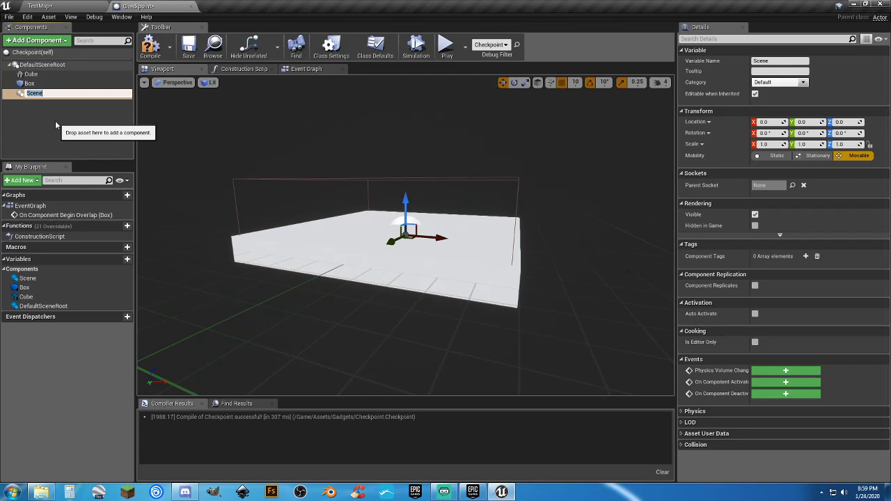
pyautogui.write('Spawn')
pyautogui.press('Return')
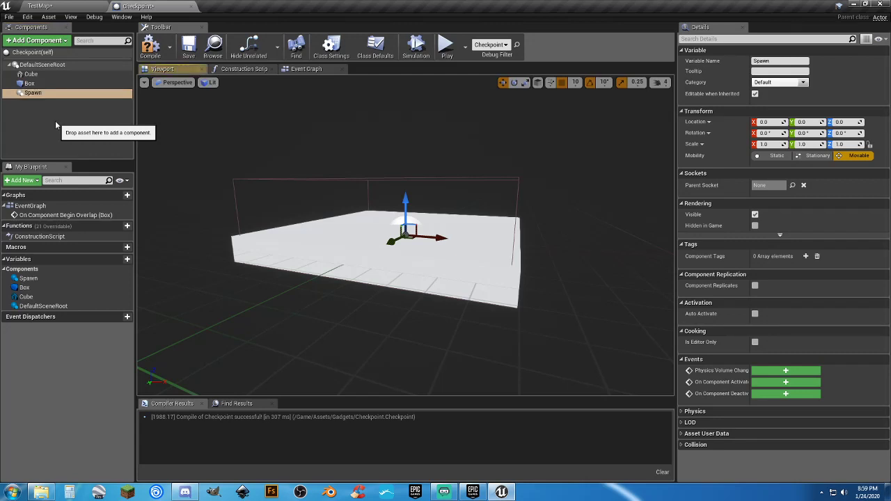
pyautogui.moveTo(460, 174)
pyautogui.mouseDown(button='right')
pyautogui.moveTo(487, 188)
pyautogui.moveTo(459, 171)
pyautogui.moveTo(466, 167)
pyautogui.mouseUp(button='right')
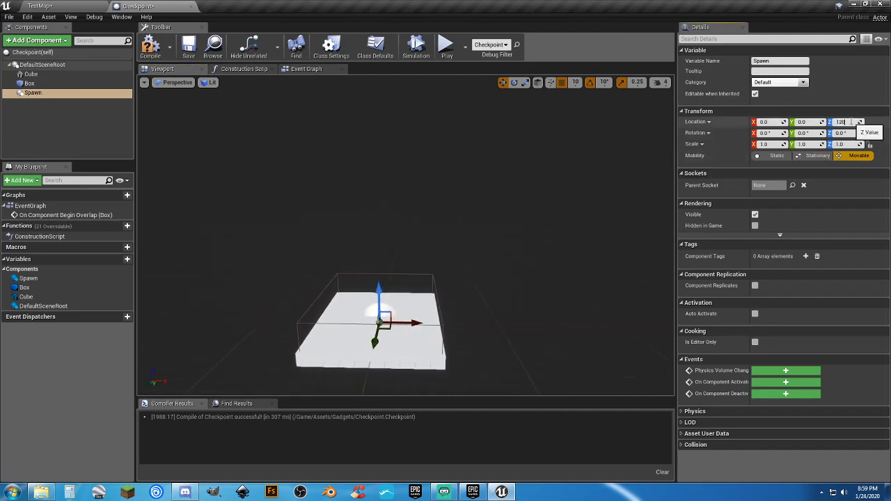
pyautogui.click(150, 46)
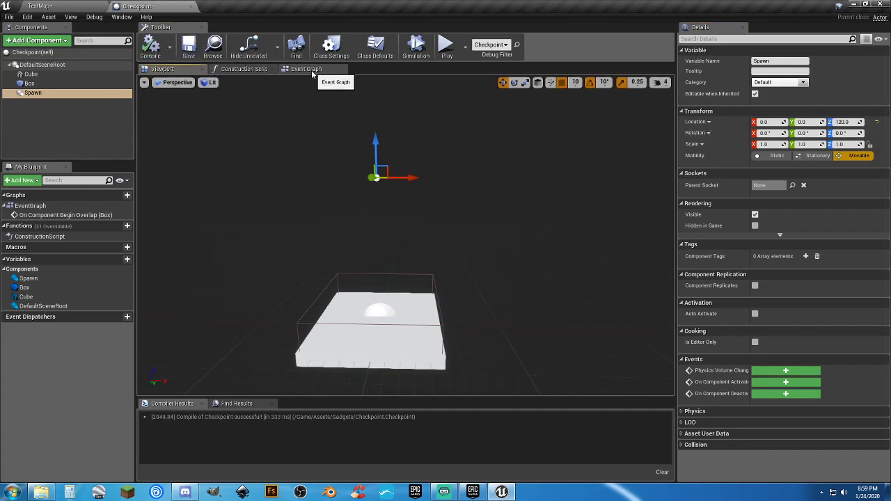
# Replace the Cube reference feeding GetWorldTransform's target with a Spawn reference in the Event Graph, then compile and save
pyautogui.click(310, 70)
pyautogui.moveTo(33, 93); pyautogui.dragTo(213, 207)
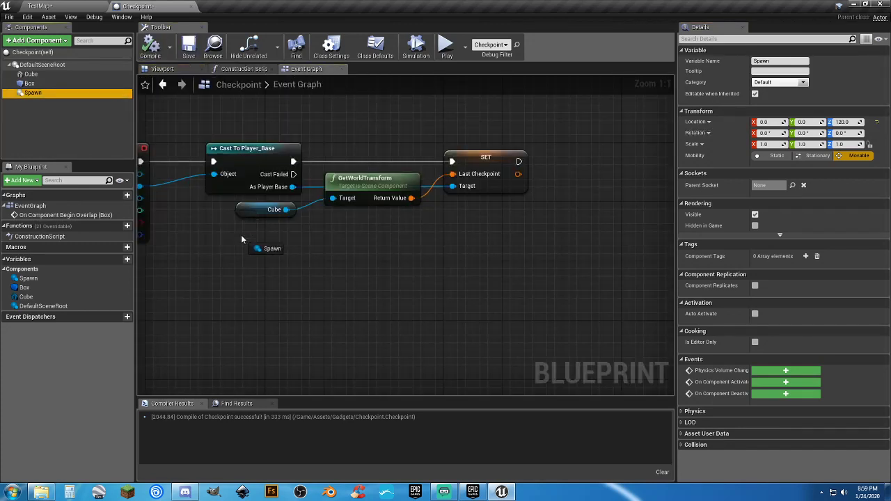
pyautogui.moveTo(242, 239); pyautogui.dragTo(241, 240)
pyautogui.moveTo(296, 239); pyautogui.dragTo(332, 197)
pyautogui.click(262, 210)
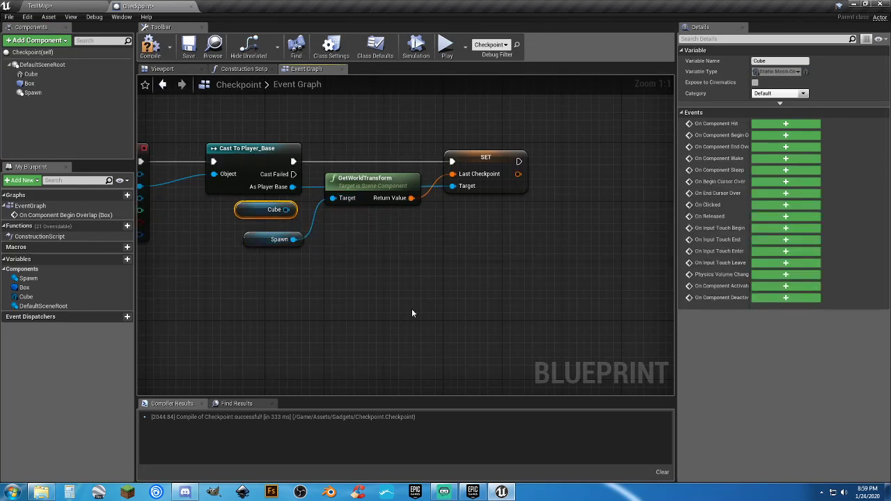
pyautogui.press('Delete')
pyautogui.moveTo(268, 240); pyautogui.dragTo(268, 210)
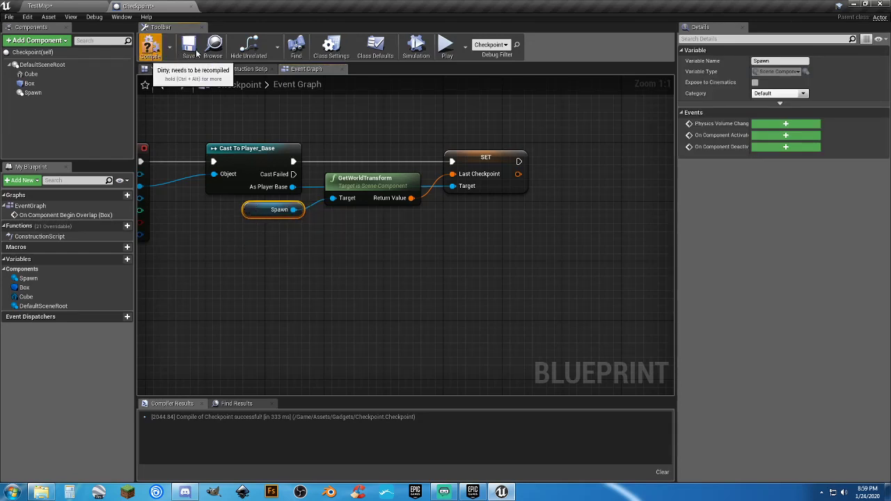
# Play-test TestMap by running the character over the checkpoint, up the stairs and off the wall's edge, then stop the session
pyautogui.click(80, 6)
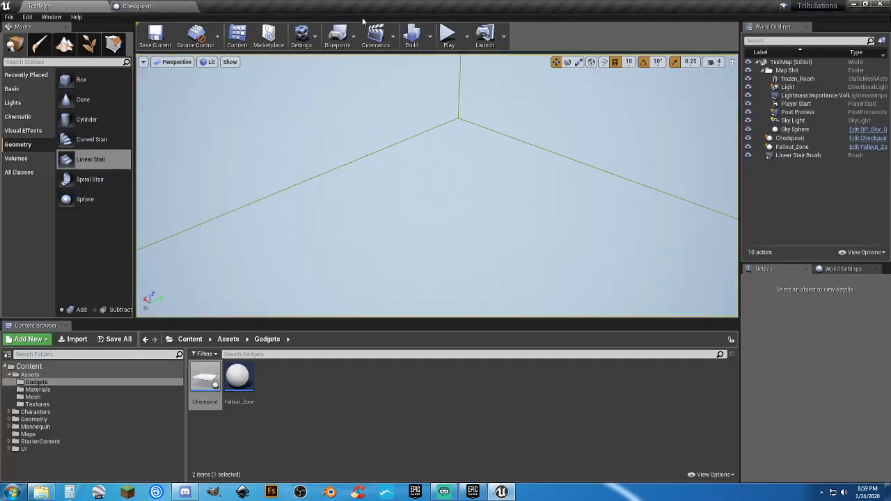
pyautogui.click(448, 35)
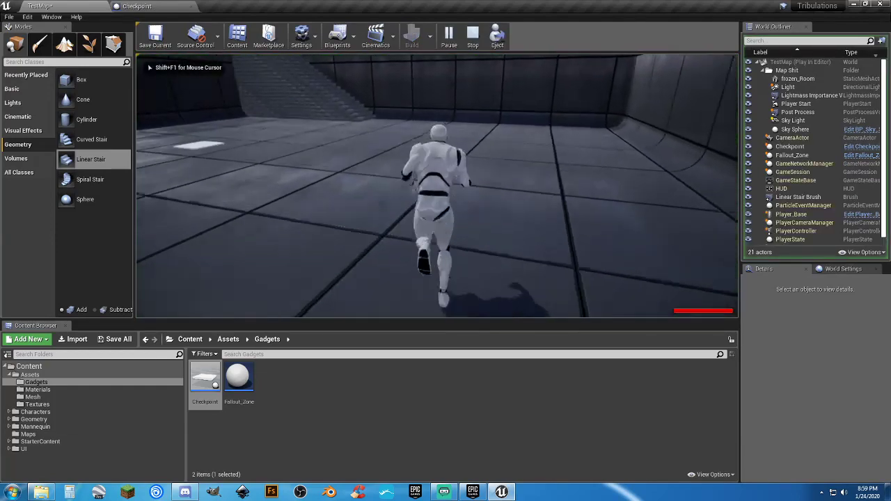
pyautogui.press('w')
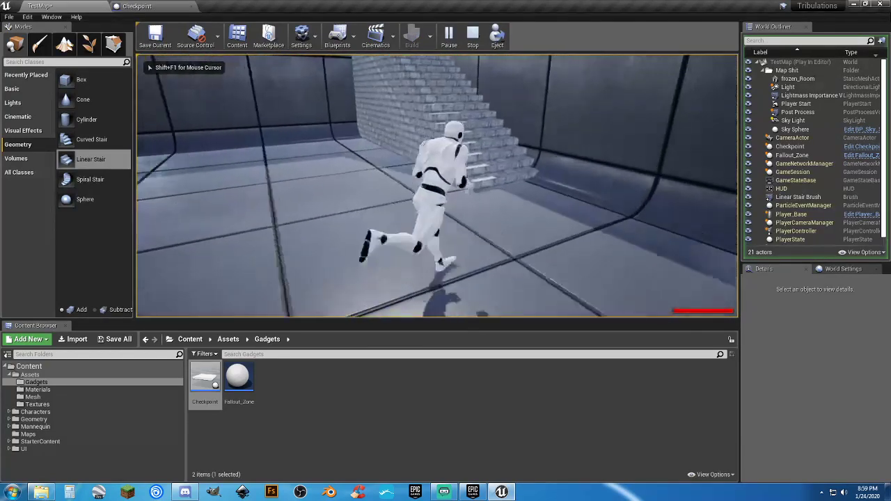
pyautogui.press('w')
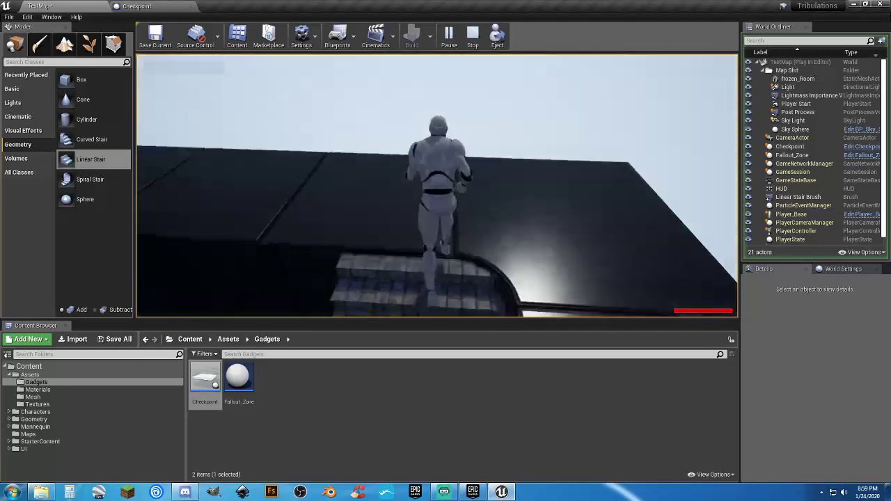
pyautogui.press('w')
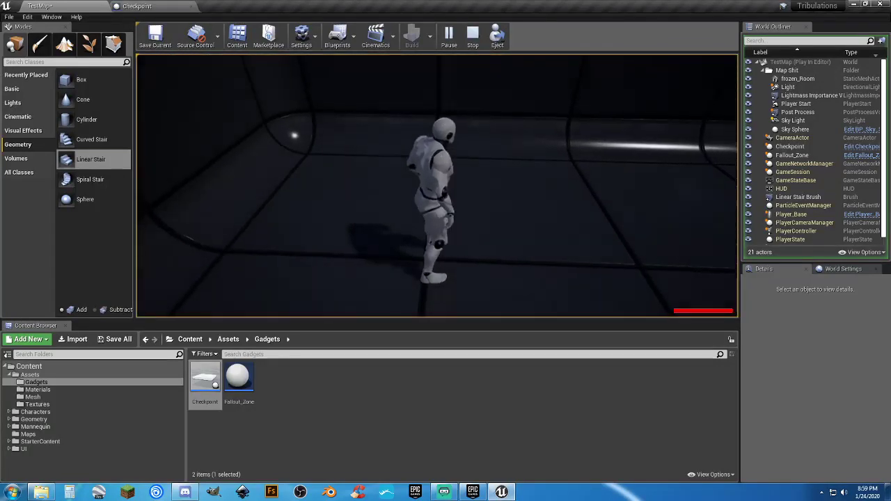
pyautogui.press('w')
pyautogui.press('w')
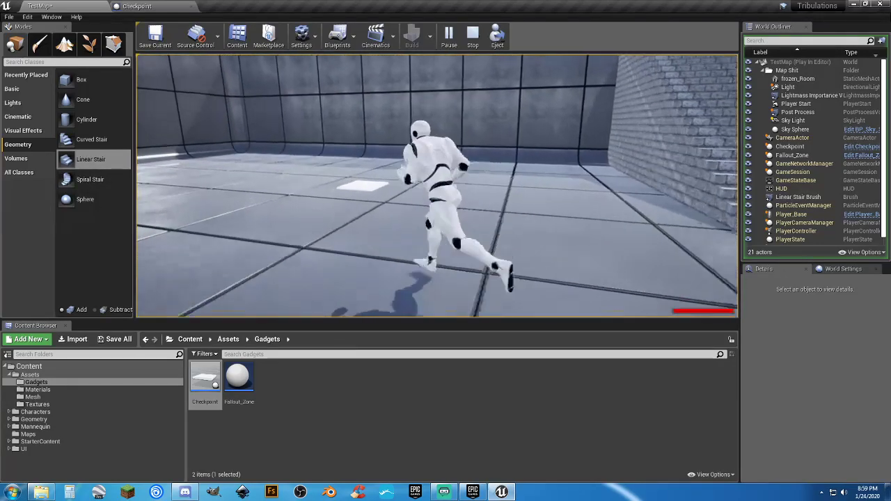
pyautogui.press('s')
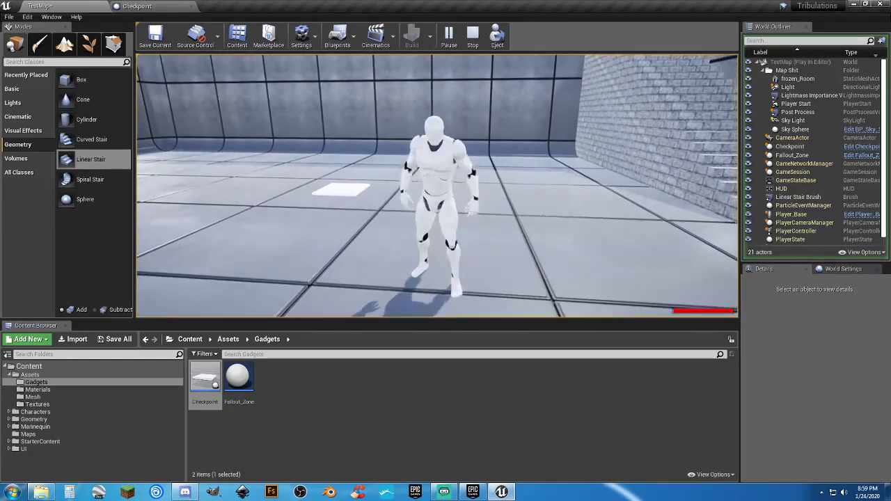
pyautogui.press('Escape')
# Move the Linear Stair Brush along the Y axis to a Y location of 0
pyautogui.moveTo(334, 110); pyautogui.dragTo(292, 171, button='right')
pyautogui.press('w')
pyautogui.moveTo(423, 153); pyautogui.dragTo(412, 184, button='right')
pyautogui.press('w')
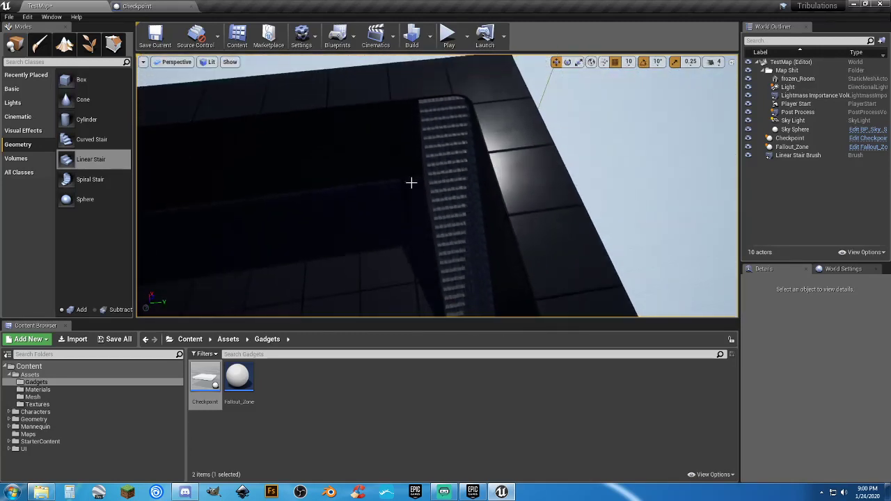
pyautogui.click(800, 156)
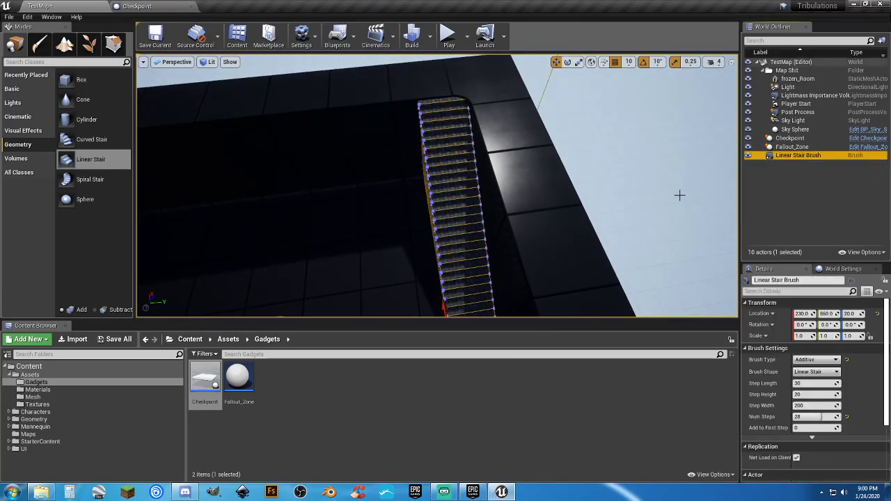
pyautogui.moveTo(349, 221); pyautogui.dragTo(329, 243, button='right')
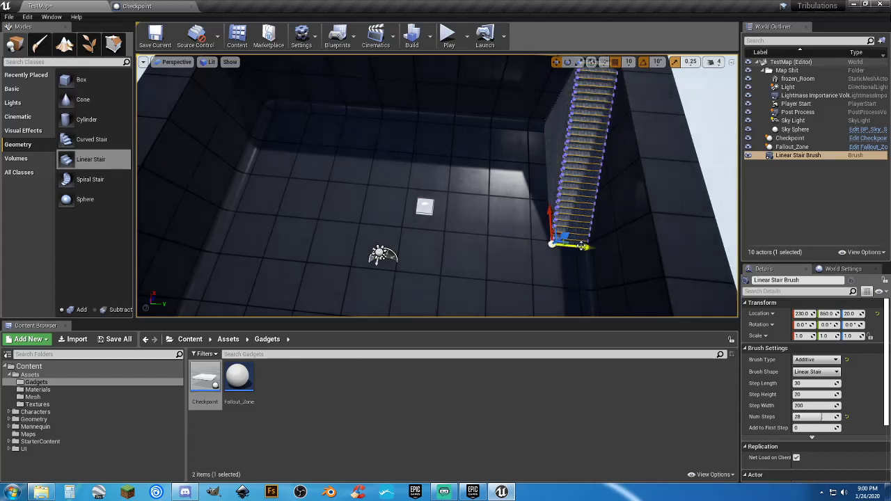
pyautogui.moveTo(557, 245); pyautogui.dragTo(409, 243)
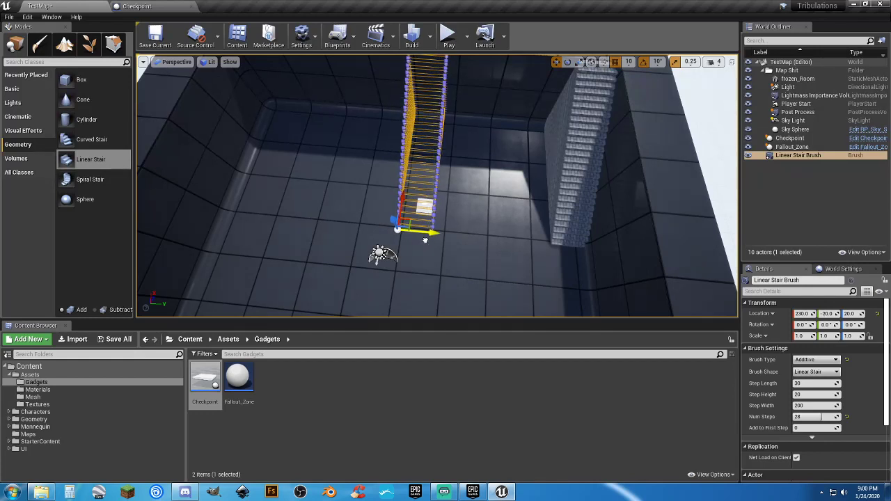
pyautogui.moveTo(429, 240); pyautogui.dragTo(430, 240)
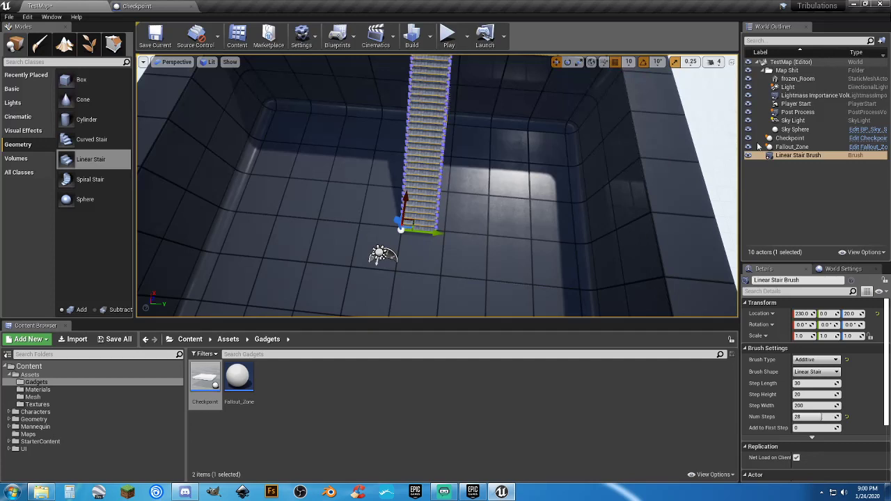
# Delete the Checkpoint actor from the room floor in TestMap
pyautogui.click(790, 137)
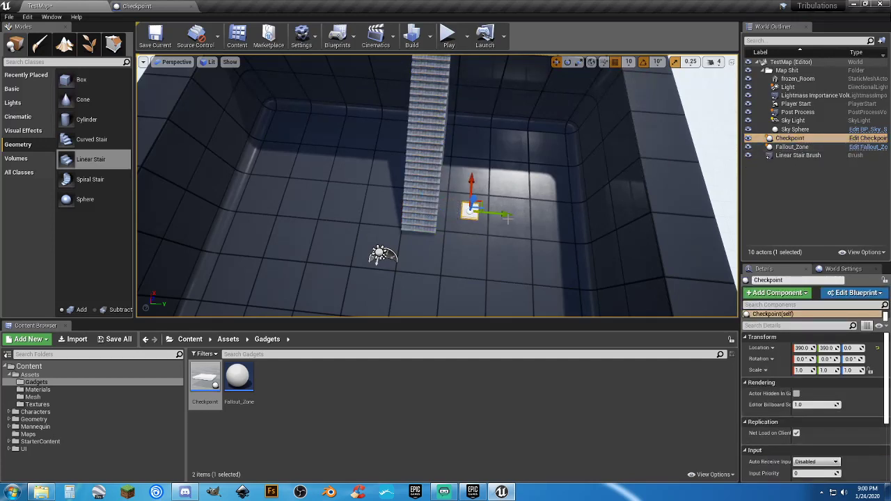
pyautogui.press('Delete')
pyautogui.moveTo(492, 227); pyautogui.dragTo(493, 207, button='right')
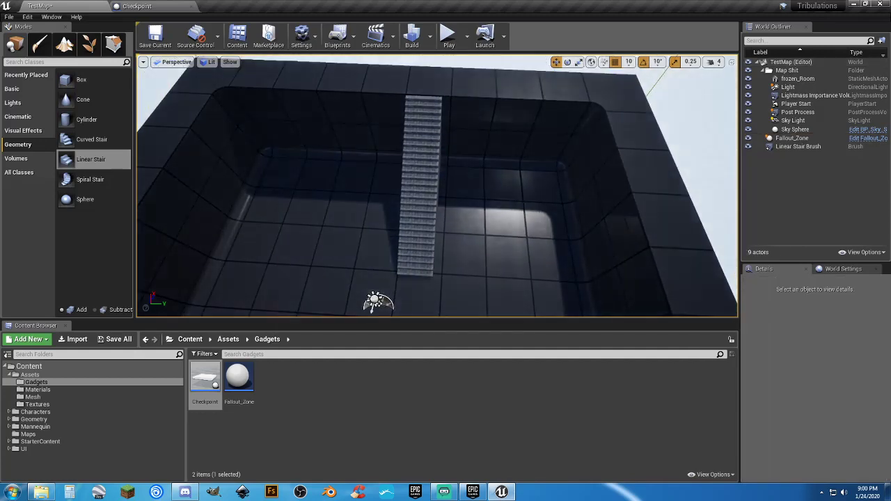
# Shift the Linear Stair Brush along negative Y by about half its width, centring it on the floor seam
pyautogui.click(810, 148)
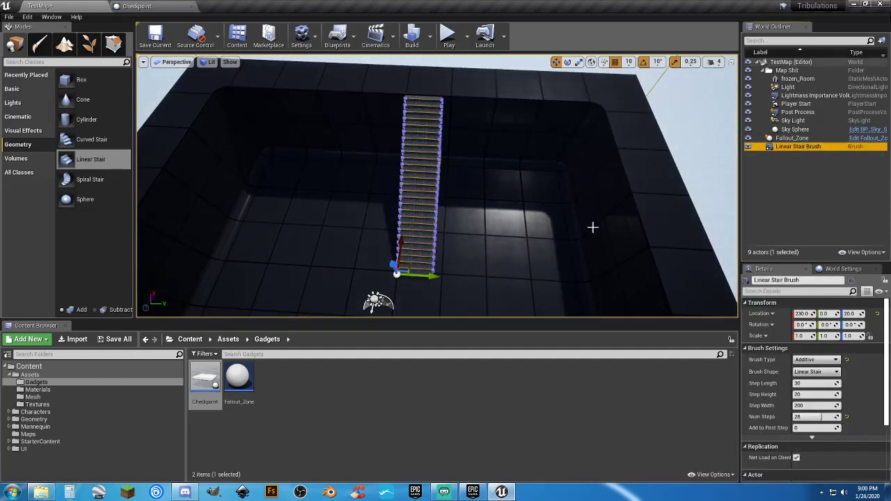
pyautogui.moveTo(592, 227)
pyautogui.mouseDown(button='right')
pyautogui.moveTo(562, 286)
pyautogui.moveTo(550, 276)
pyautogui.moveTo(554, 289)
pyautogui.moveTo(607, 256)
pyautogui.mouseUp(button='right')
pyautogui.press('w')
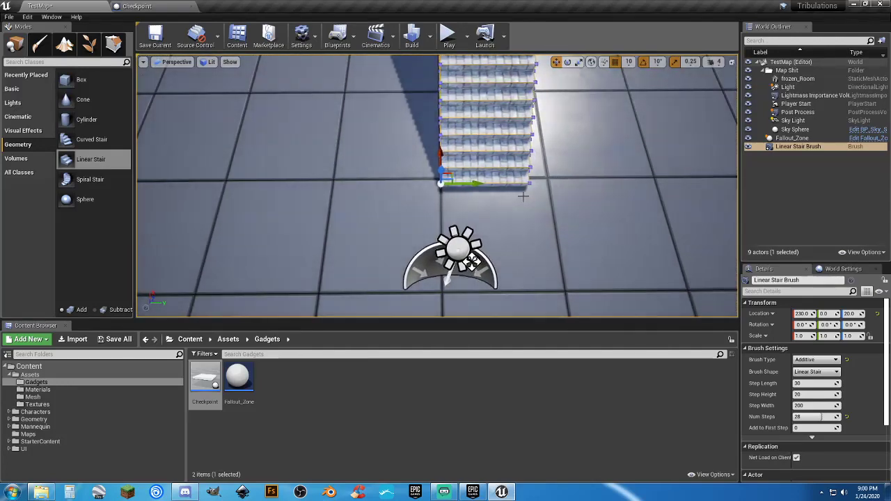
pyautogui.moveTo(472, 184); pyautogui.dragTo(429, 187)
# Place a new Checkpoint on the wall ledge at the top of the stairs, at location 1190, 0, 570
pyautogui.press('w')
pyautogui.moveTo(429, 186); pyautogui.dragTo(442, 150, button='right')
pyautogui.press('s')
pyautogui.moveTo(360, 295); pyautogui.dragTo(360, 303, button='right')
pyautogui.press('s')
pyautogui.moveTo(205, 369); pyautogui.dragTo(490, 206)
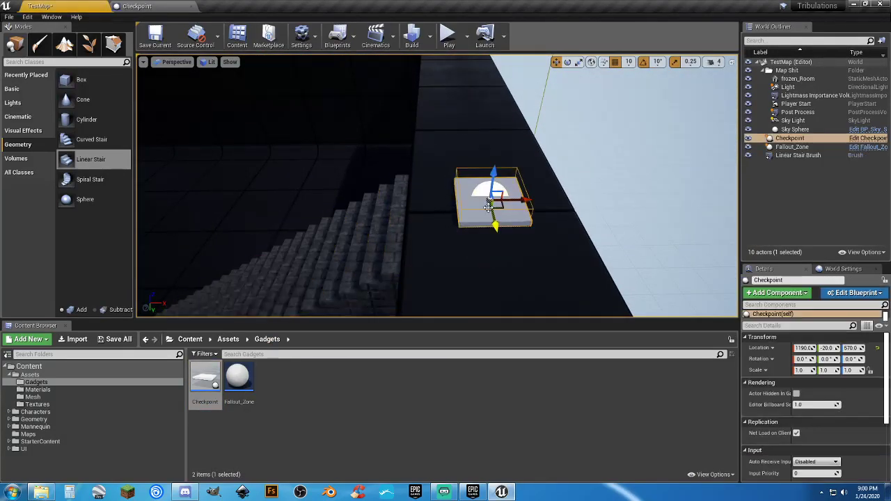
pyautogui.press('a')
pyautogui.moveTo(494, 208); pyautogui.dragTo(654, 200, button='right')
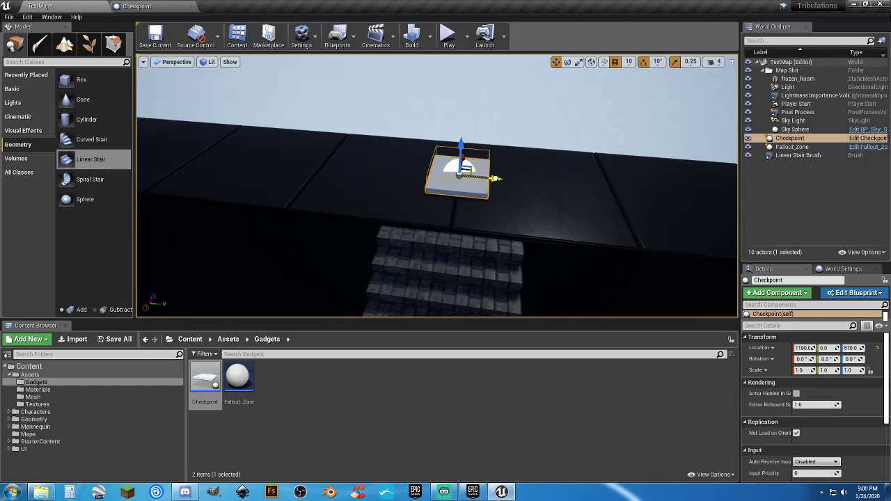
pyautogui.press('d')
pyautogui.moveTo(517, 171); pyautogui.dragTo(375, 188, button='right')
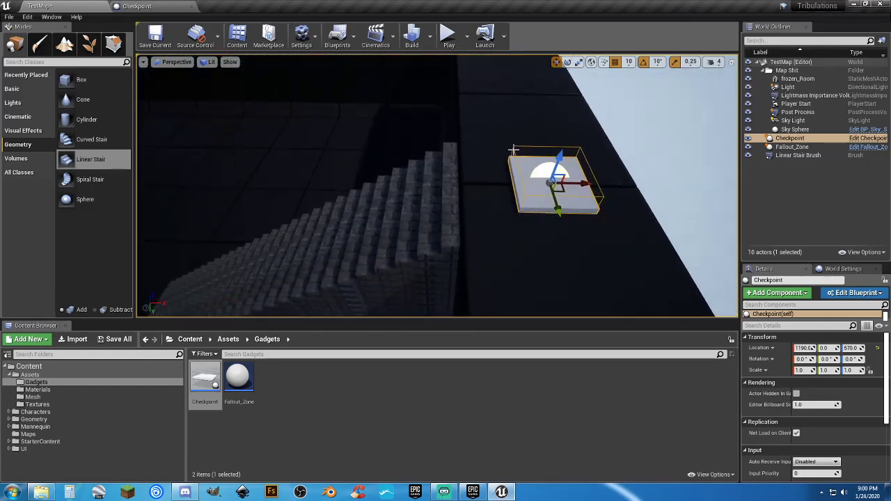
# Play TestMap, climb the stairs and run off the wall beside the Checkpoint without touching it to test the default fall respawn
pyautogui.click(448, 32)
pyautogui.press('w')
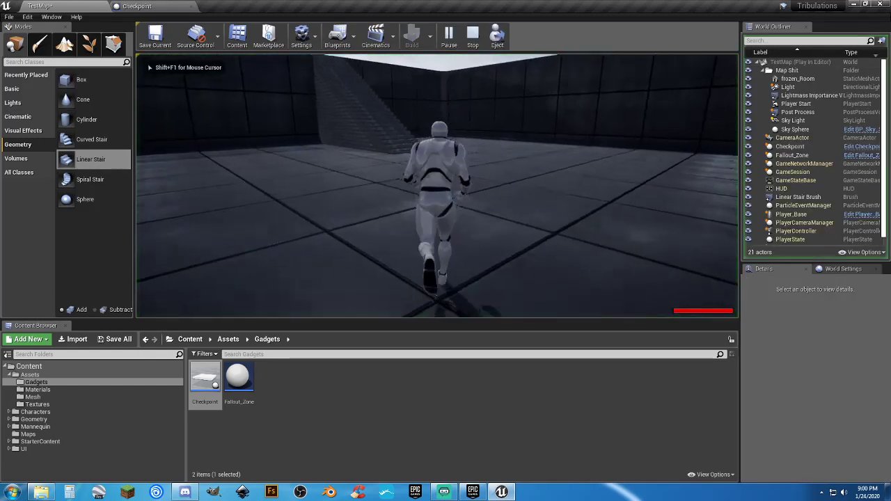
pyautogui.press('w')
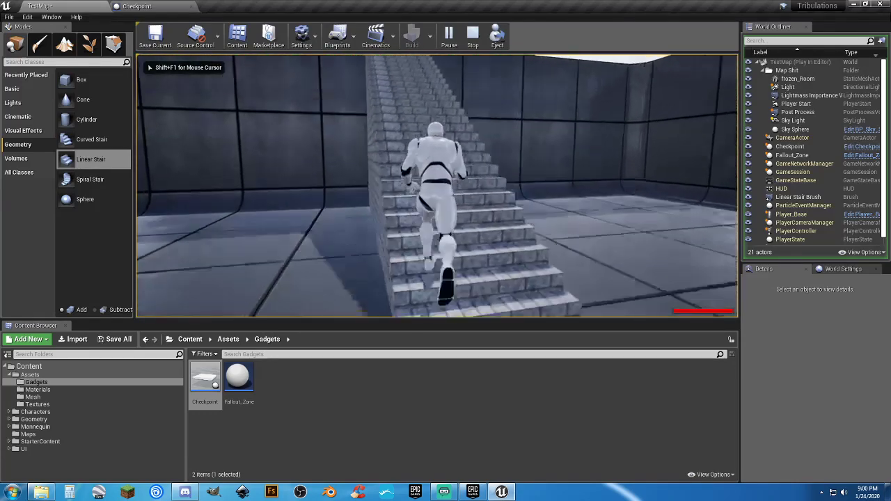
pyautogui.press('w')
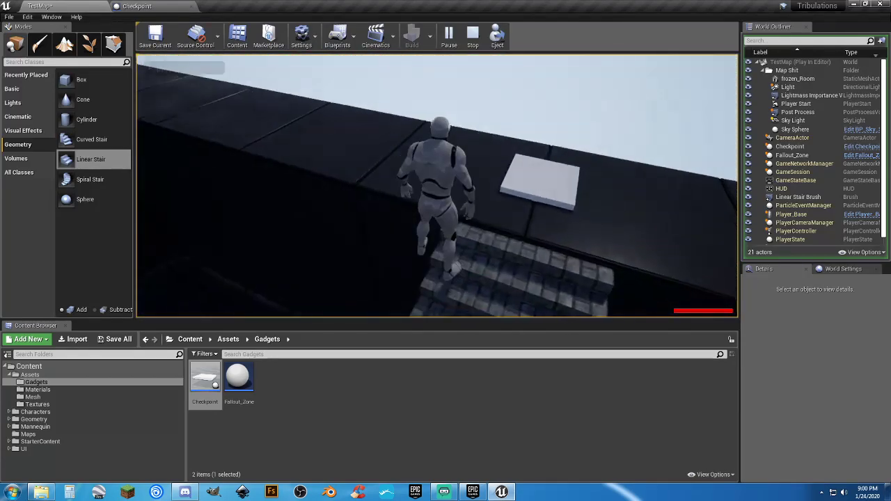
pyautogui.press('w')
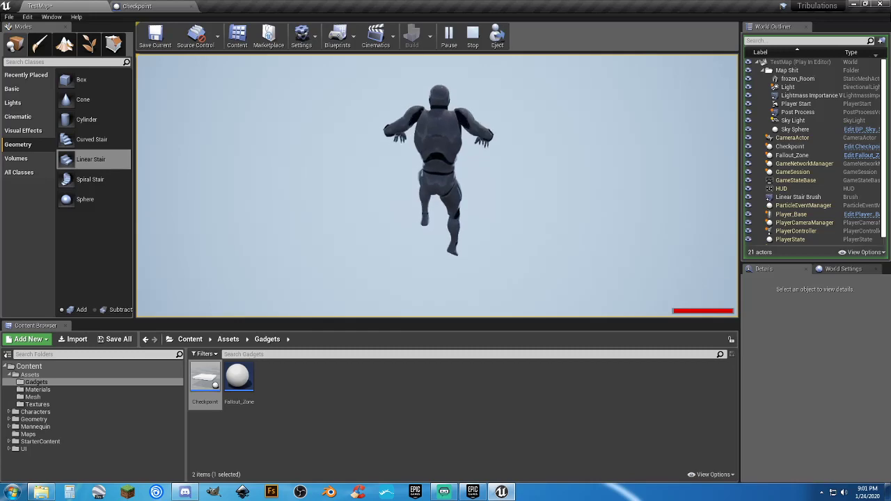
# Climb the stairs again, run across the Checkpoint and off the wall to test its respawn, and end the play session
pyautogui.press('w')
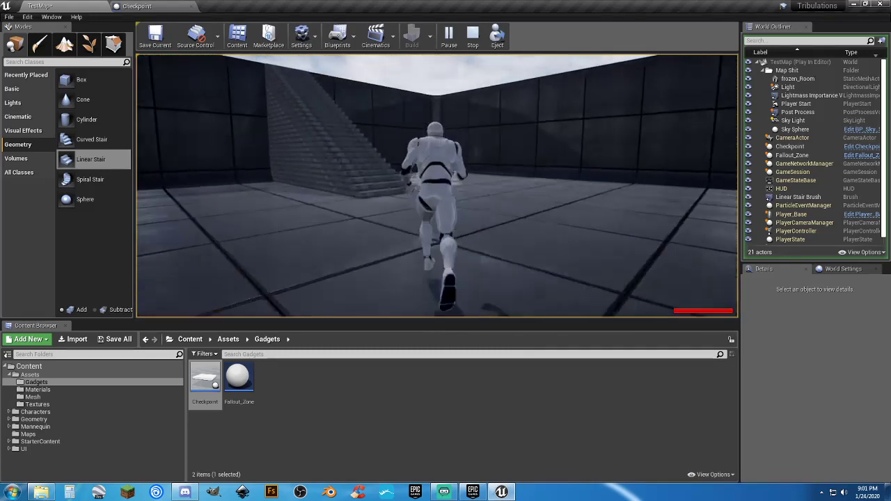
pyautogui.press('w')
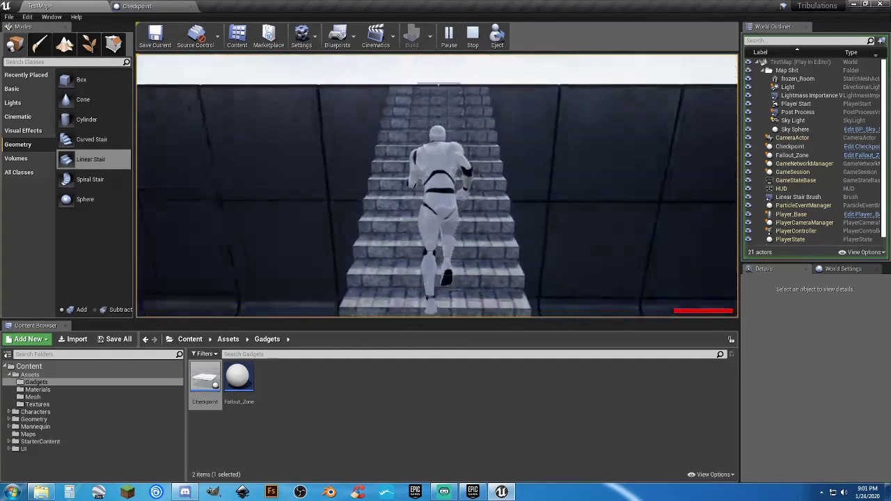
pyautogui.press('w')
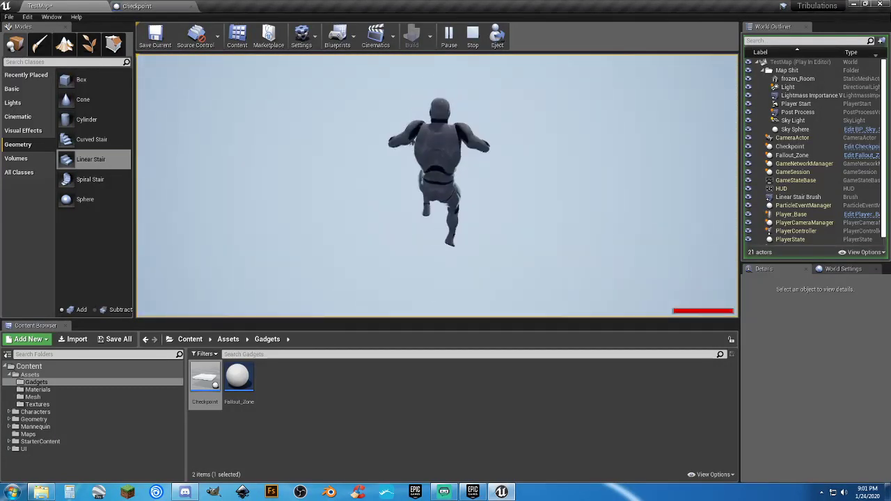
pyautogui.press('w')
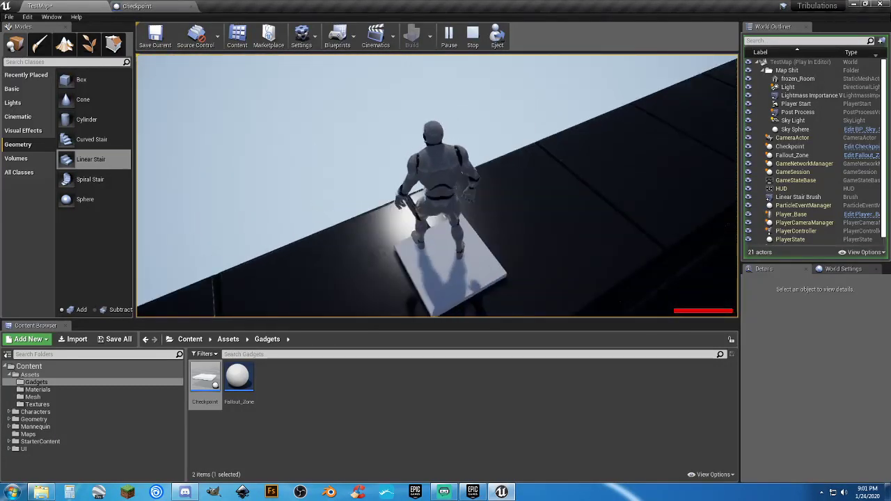
pyautogui.press('w')
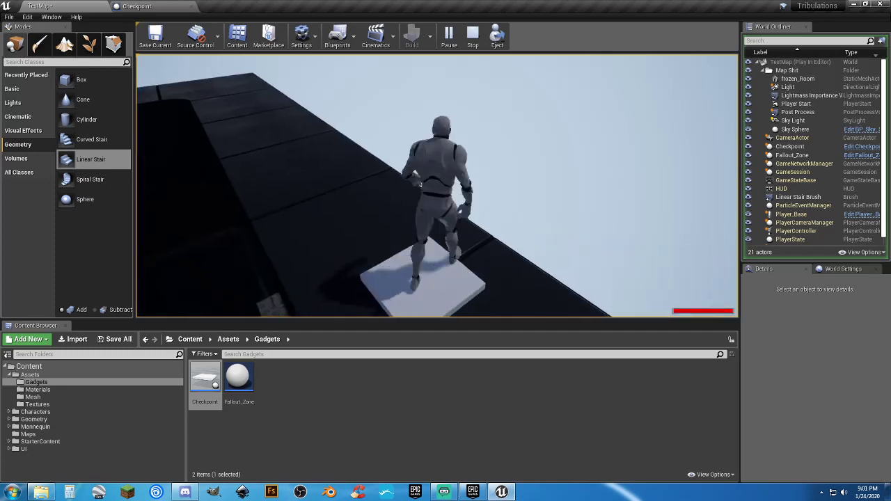
pyautogui.press('w')
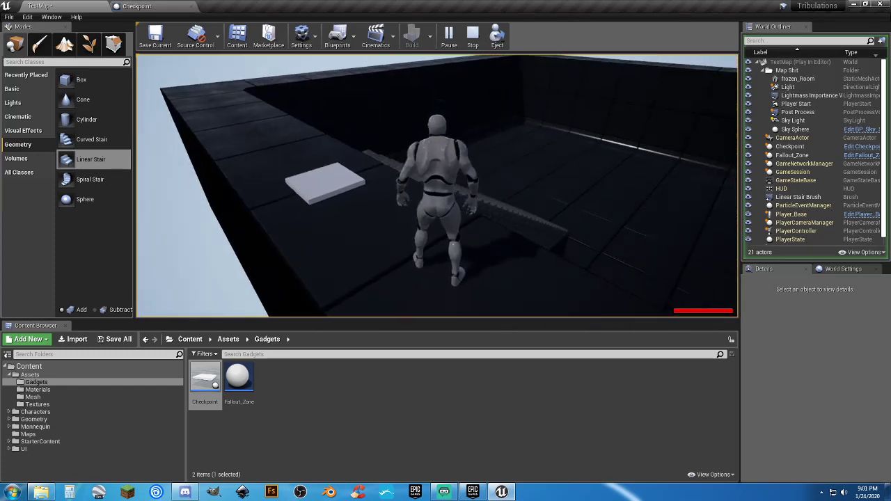
pyautogui.press('Escape')
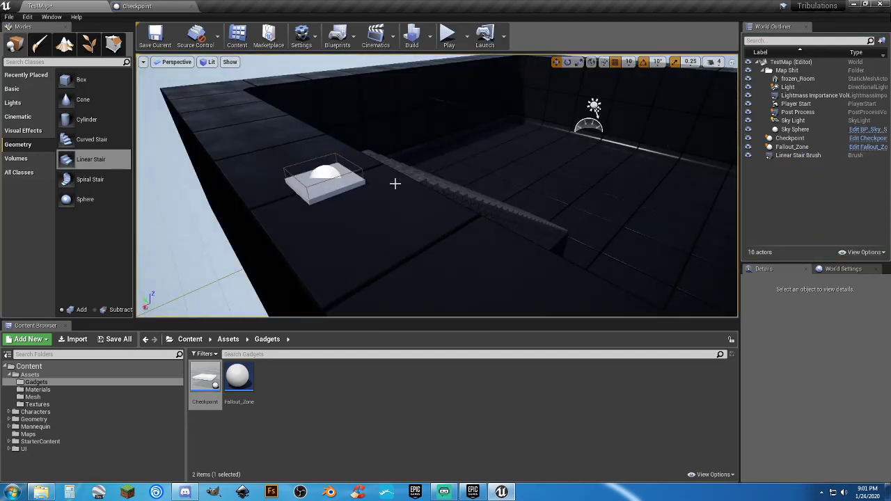
# Play TestMap again, run up the stairs towards the Checkpoint, go back down, and stop playing
pyautogui.click(344, 189)
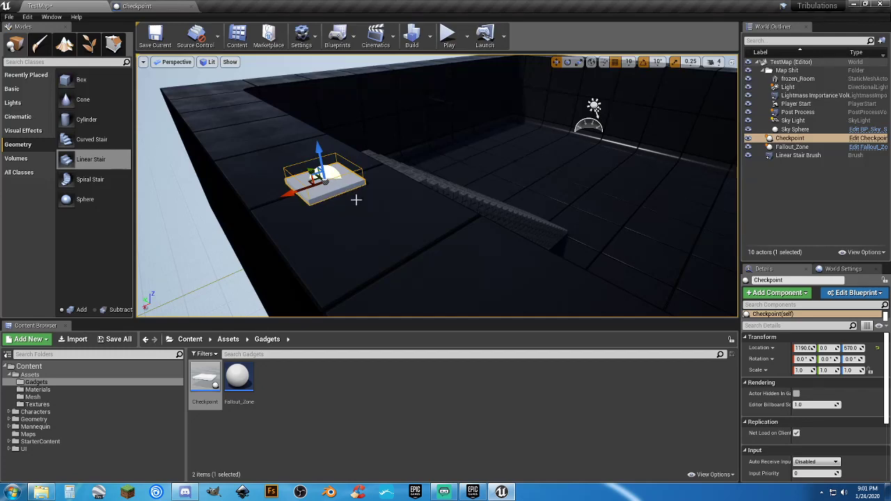
pyautogui.click(448, 34)
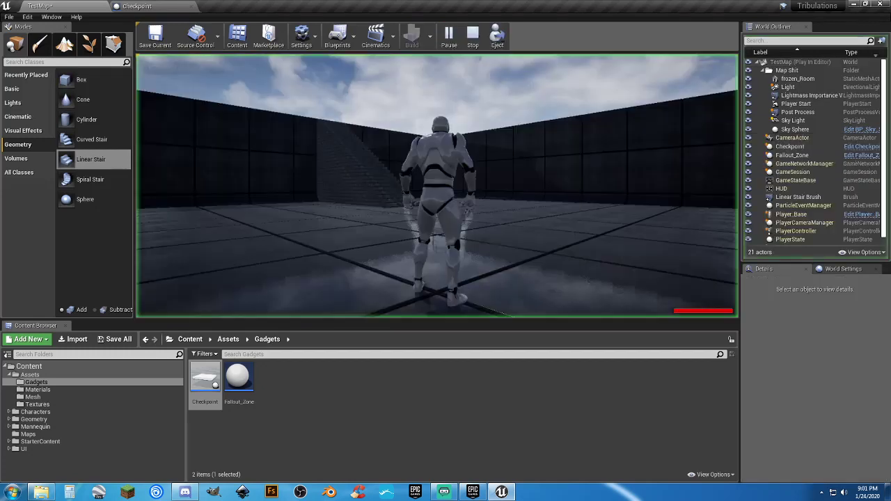
pyautogui.press('w')
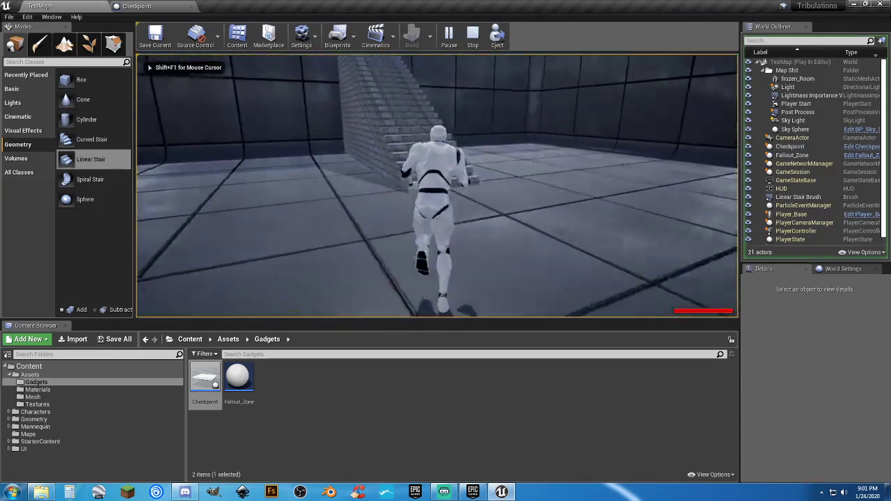
pyautogui.press('w')
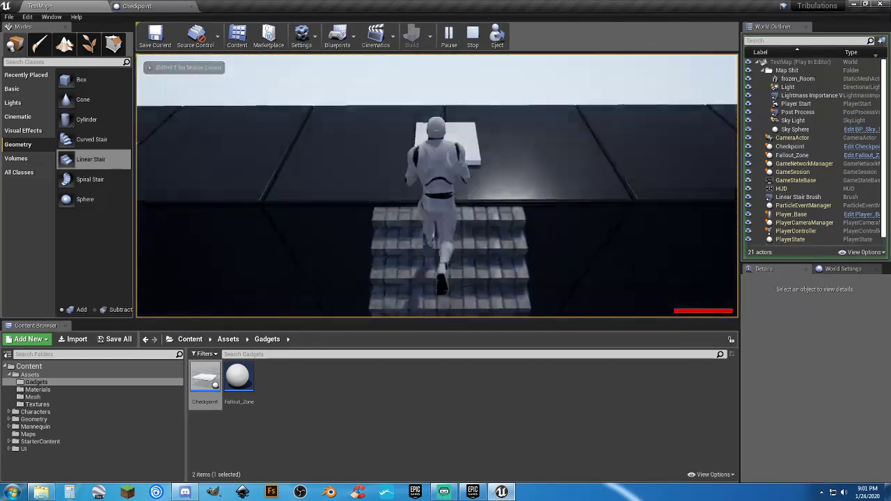
pyautogui.press('w')
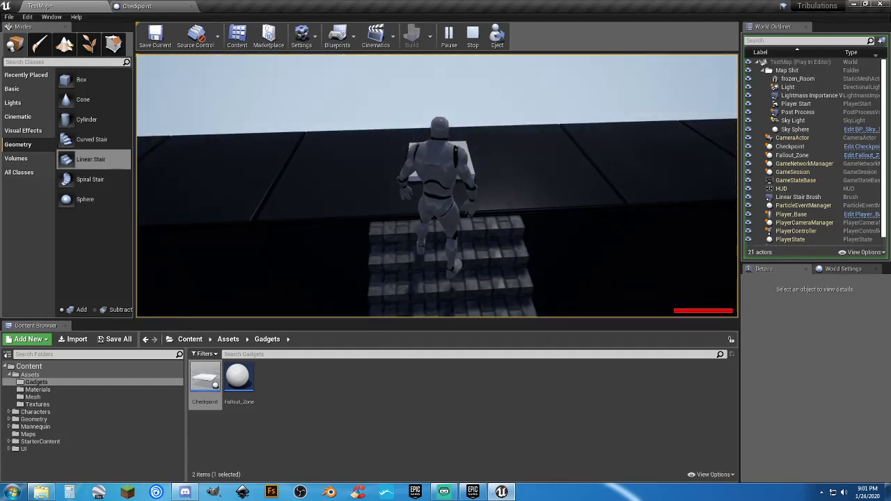
pyautogui.press('w')
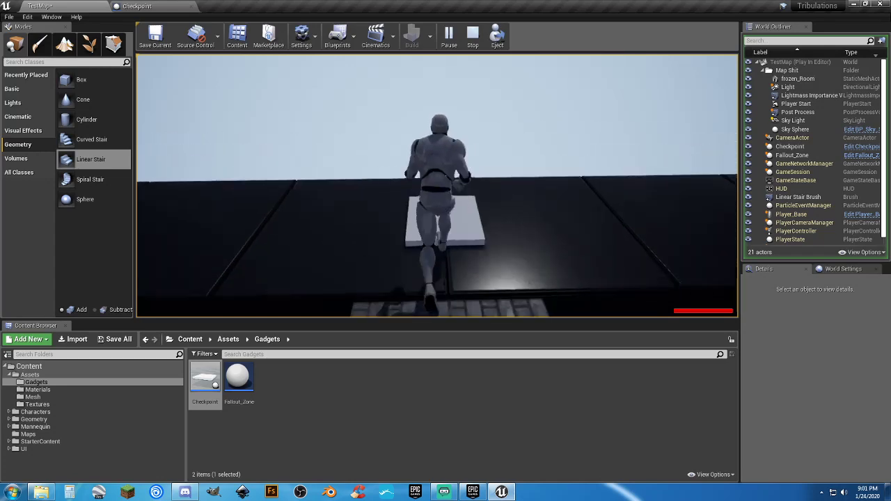
pyautogui.press('s')
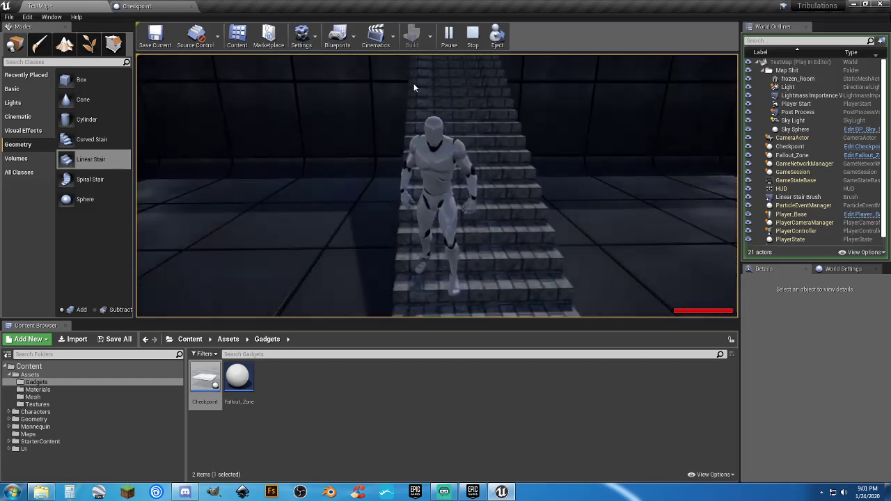
pyautogui.press('Escape')
# Review the Checkpoint blueprint's Event Graph from the Box overlap event through to the Last Checkpoint SET node
pyautogui.click(152, 7)
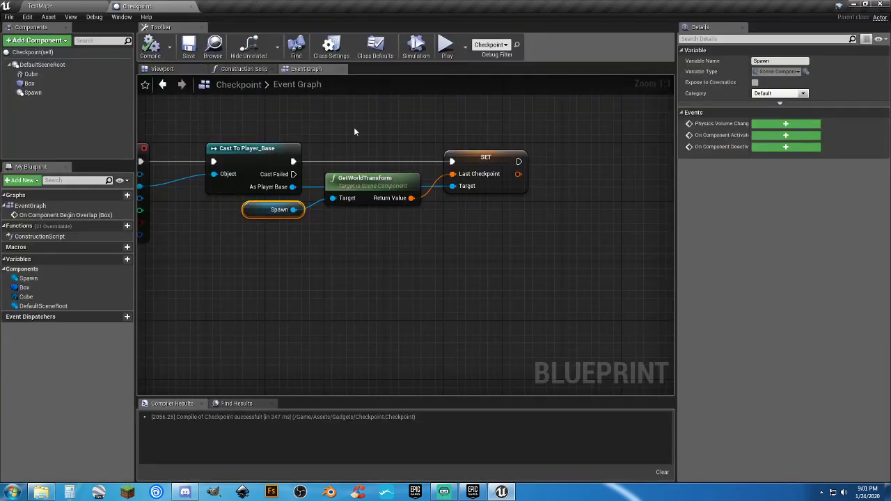
pyautogui.click(476, 239)
pyautogui.moveTo(432, 236); pyautogui.dragTo(563, 232, button='right')
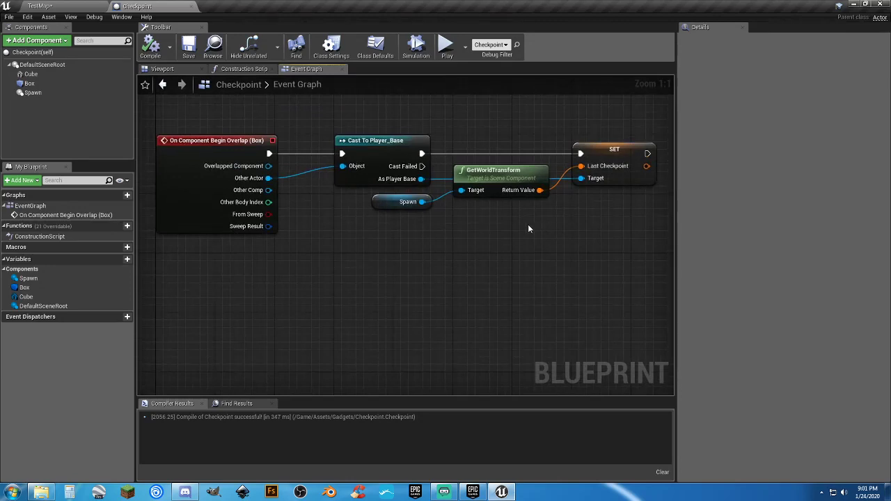
# Return to TestMap and browse the sound assets in the StarterContent Audio folder
pyautogui.click(88, 6)
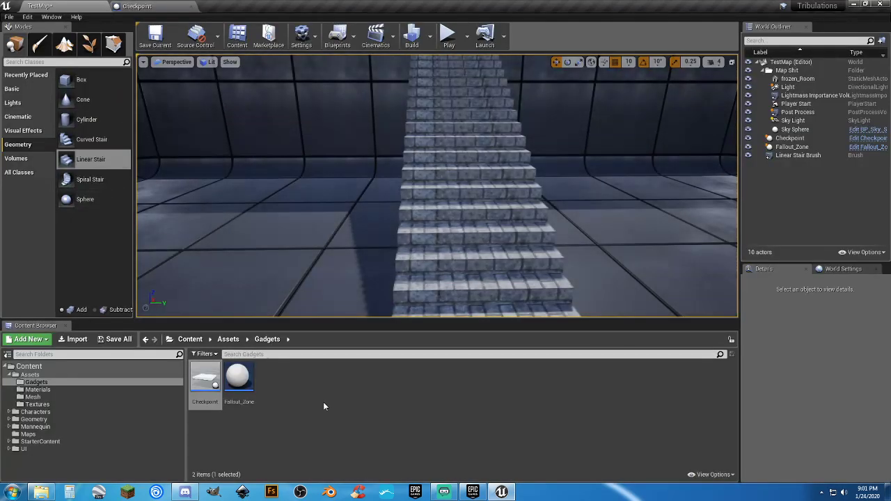
pyautogui.click(11, 441)
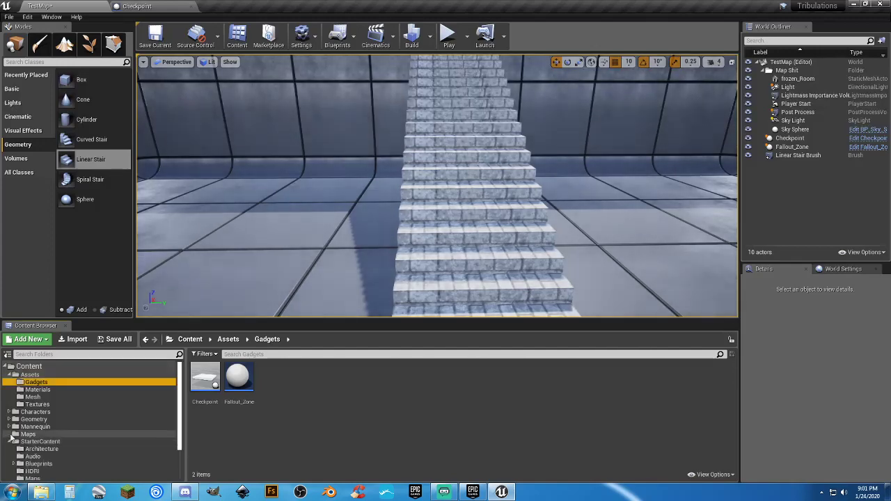
pyautogui.click(32, 456)
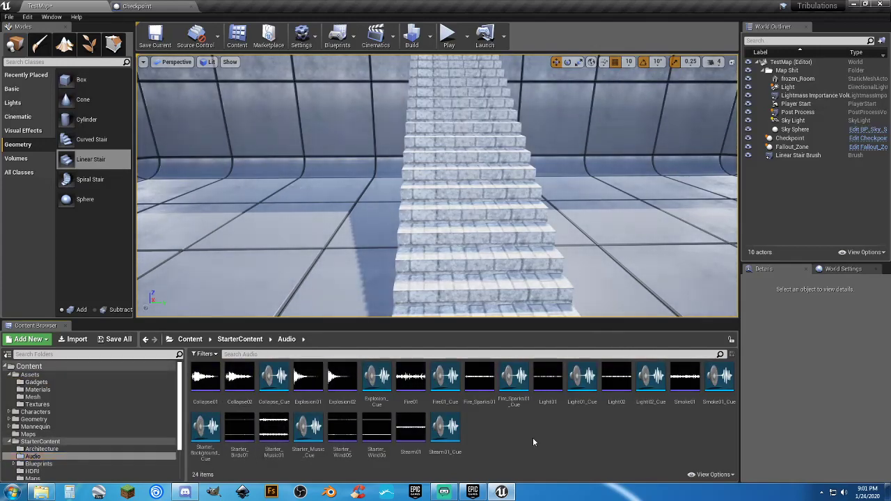
pyautogui.click(307, 378)
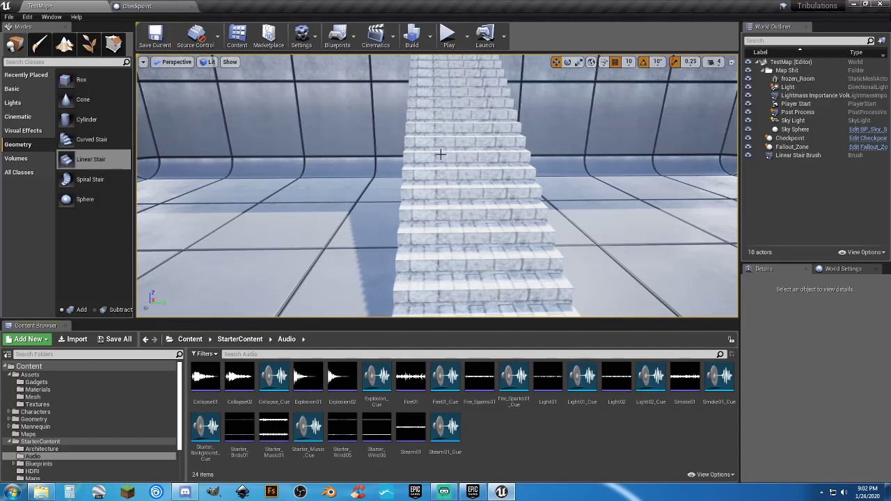
pyautogui.moveTo(441, 155); pyautogui.dragTo(334, 174, button='right')
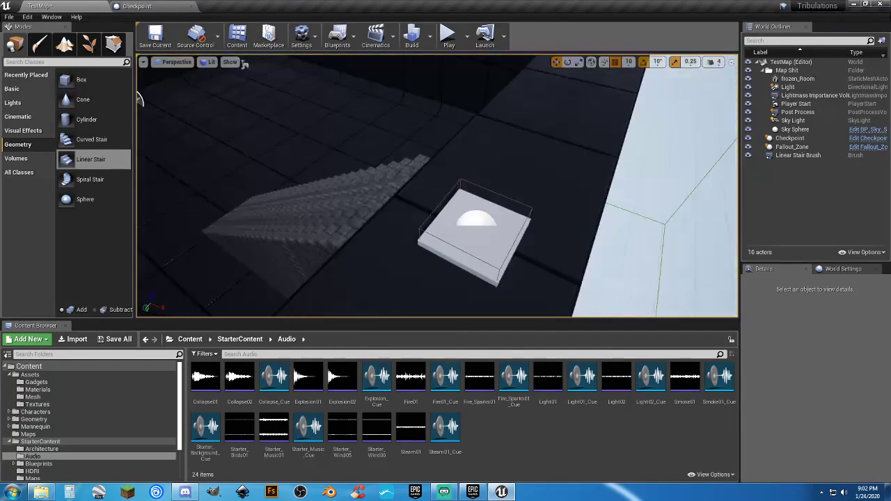
pyautogui.moveTo(139, 99)
pyautogui.mouseDown(button='right')
pyautogui.moveTo(181, 91)
pyautogui.moveTo(167, 118)
pyautogui.moveTo(160, 111)
pyautogui.moveTo(195, 104)
pyautogui.moveTo(139, 111)
pyautogui.mouseUp(button='right')
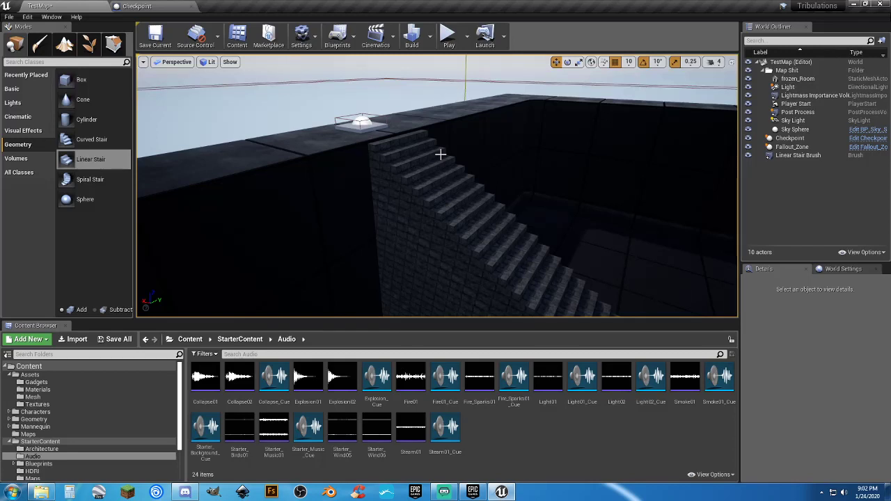
pyautogui.moveTo(461, 165); pyautogui.dragTo(464, 164, button='right')
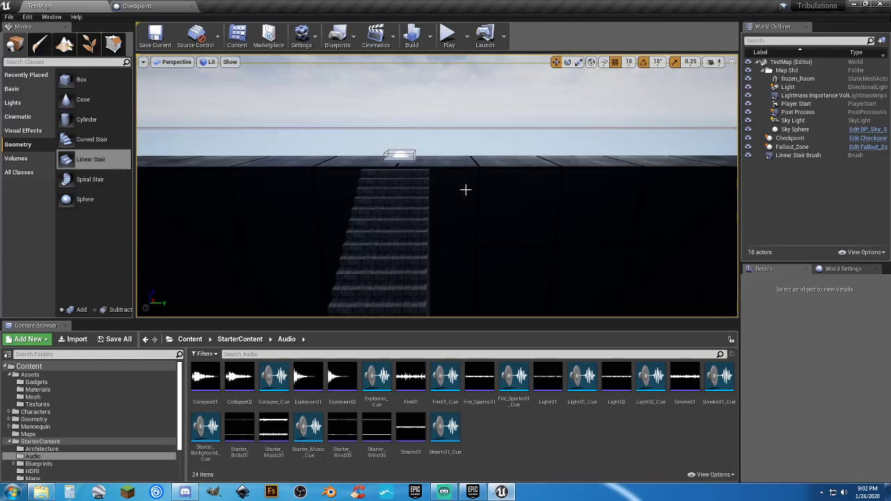
pyautogui.moveTo(465, 189)
pyautogui.mouseDown(button='right')
pyautogui.moveTo(490, 207)
pyautogui.moveTo(461, 178)
pyautogui.mouseUp(button='right')
# Play TestMap, reach the Checkpoint via the stairs, run off the wall from elsewhere to retest the respawn, and stop playing
pyautogui.click(449, 36)
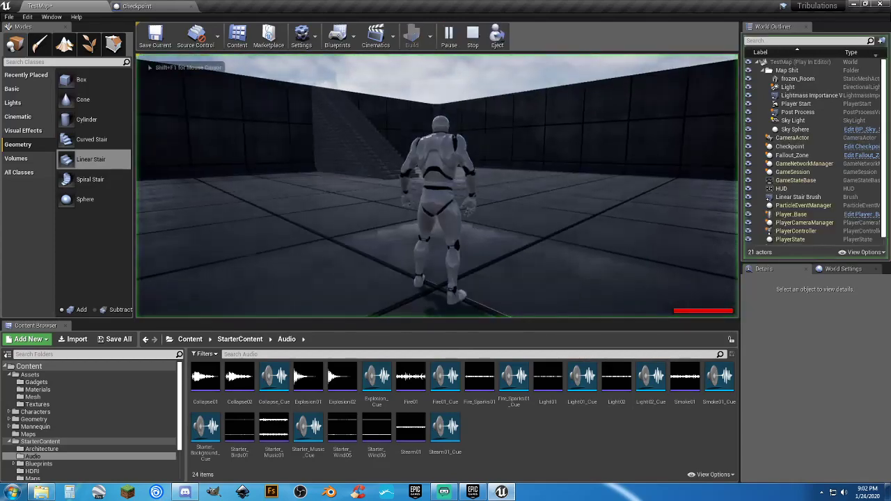
pyautogui.press('w')
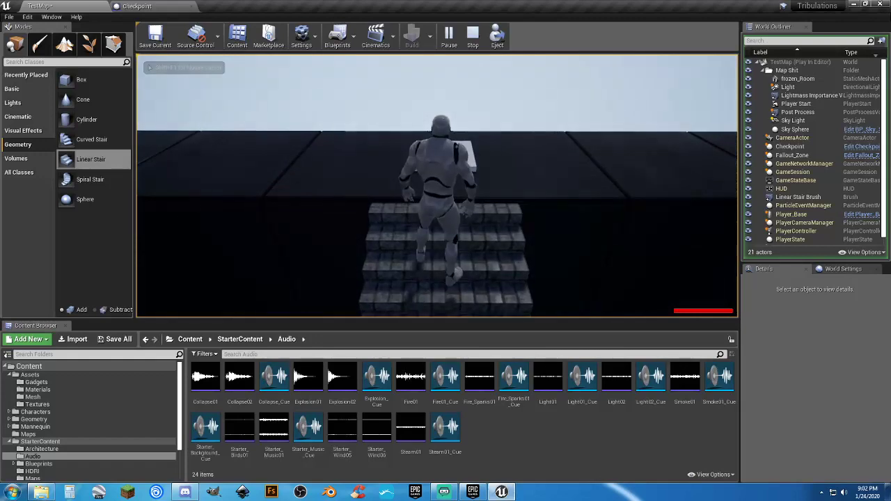
pyautogui.press('w')
pyautogui.press('space')
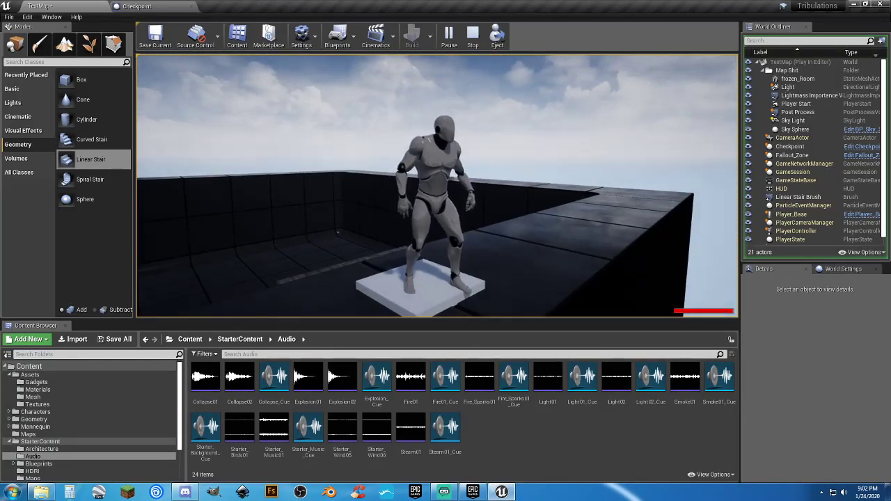
pyautogui.press('w')
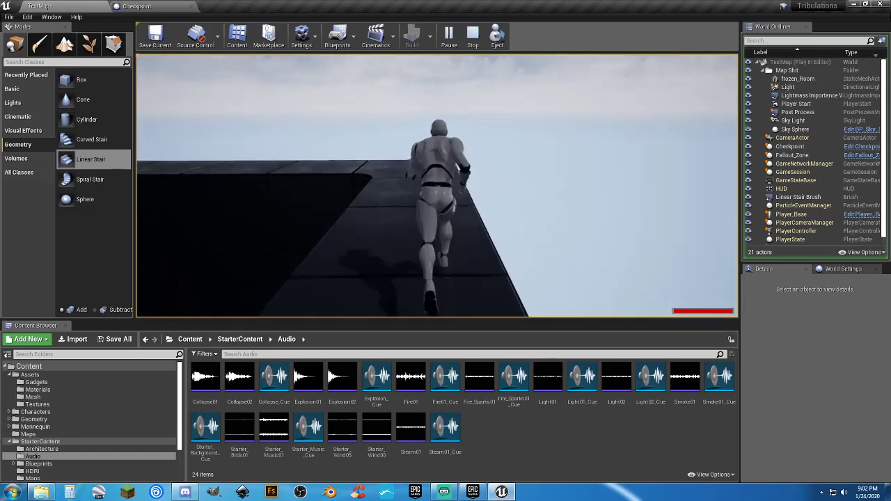
pyautogui.press('w')
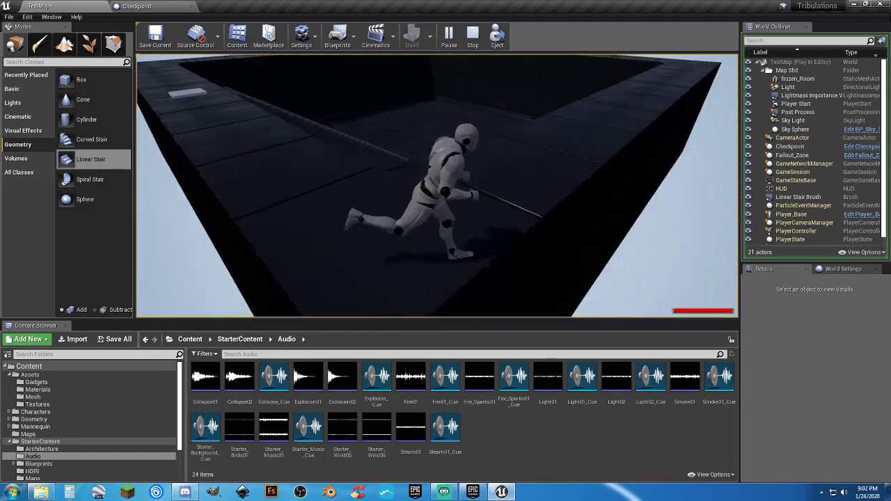
pyautogui.press('w')
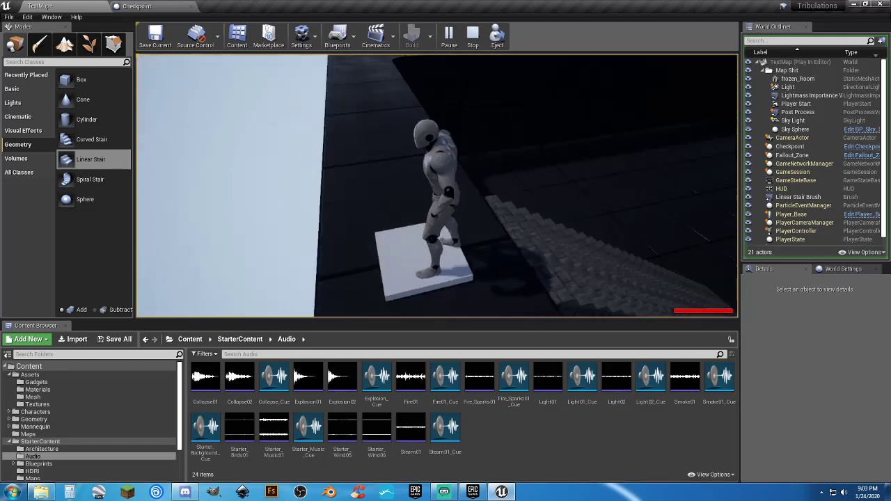
pyautogui.press('w')
pyautogui.press('Escape')
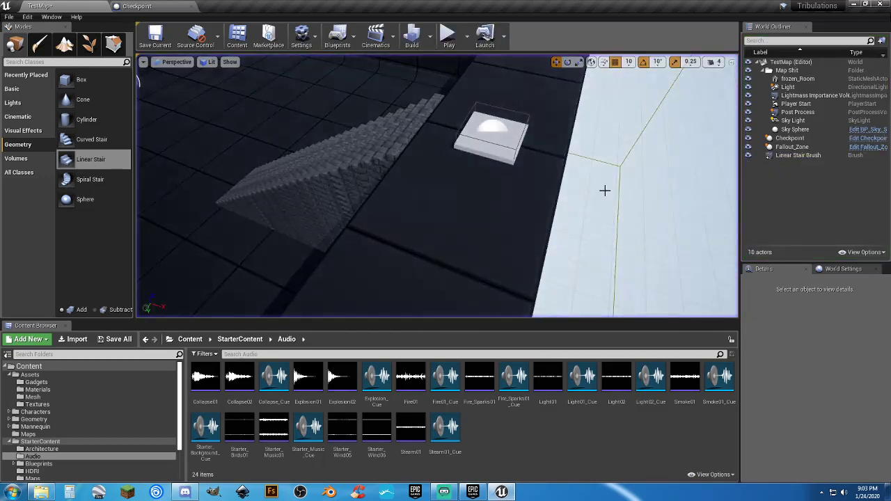
# Close the Checkpoint blueprint, return to TestMap and save all unsaved content
pyautogui.click(182, 8)
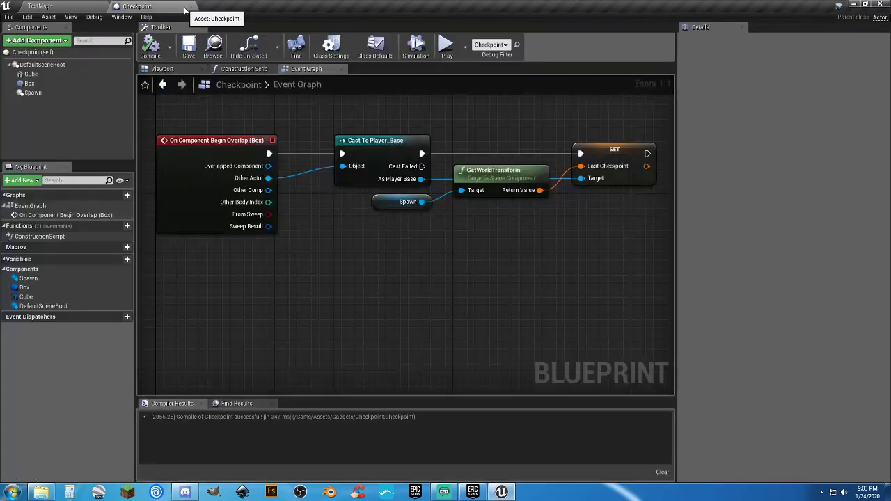
pyautogui.click(93, 7)
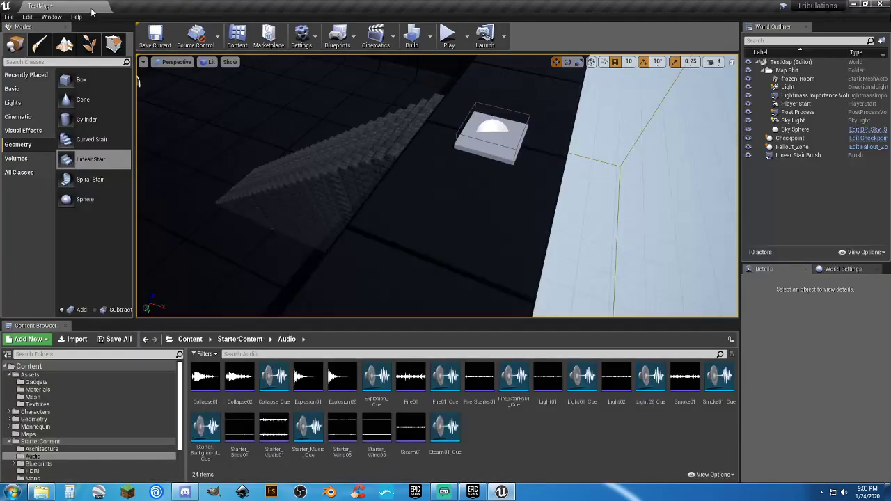
pyautogui.click(117, 339)
pyautogui.click(527, 332)
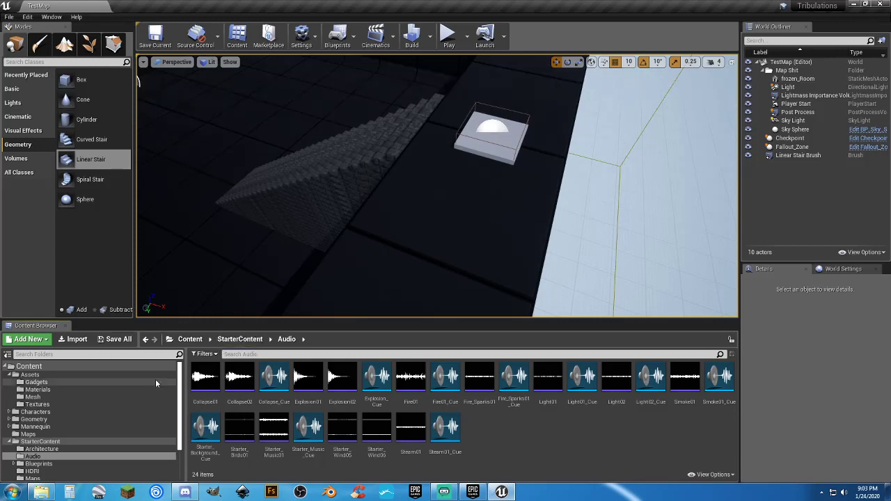
# Duplicate the Checkpoint blueprint in the Assets Gadgets folder as Checkpoint1 and open the copy
pyautogui.click(46, 382)
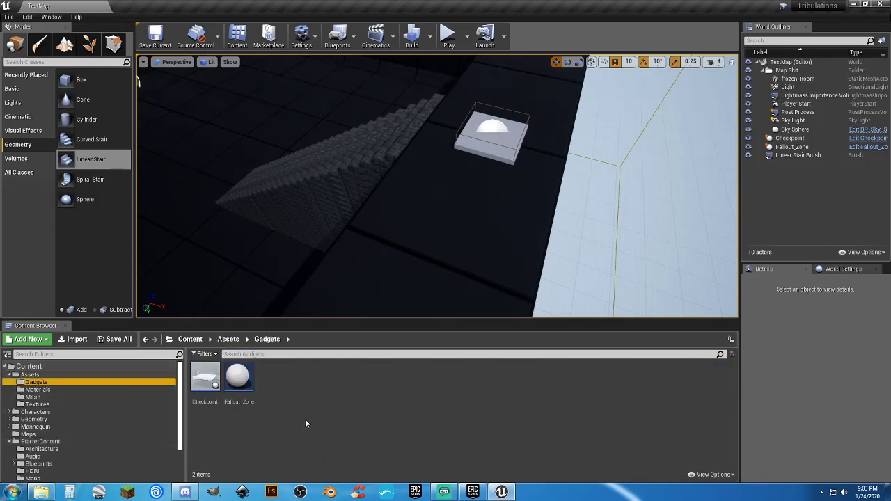
pyautogui.click(265, 421)
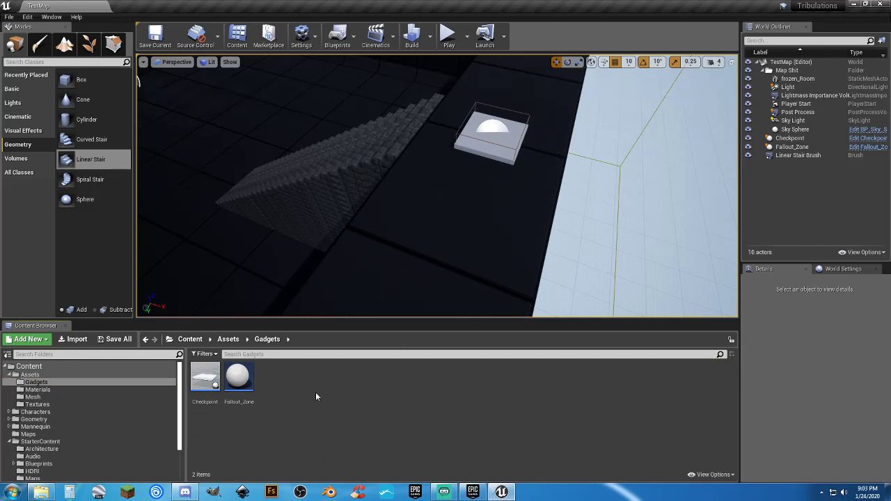
pyautogui.rightClick(207, 379)
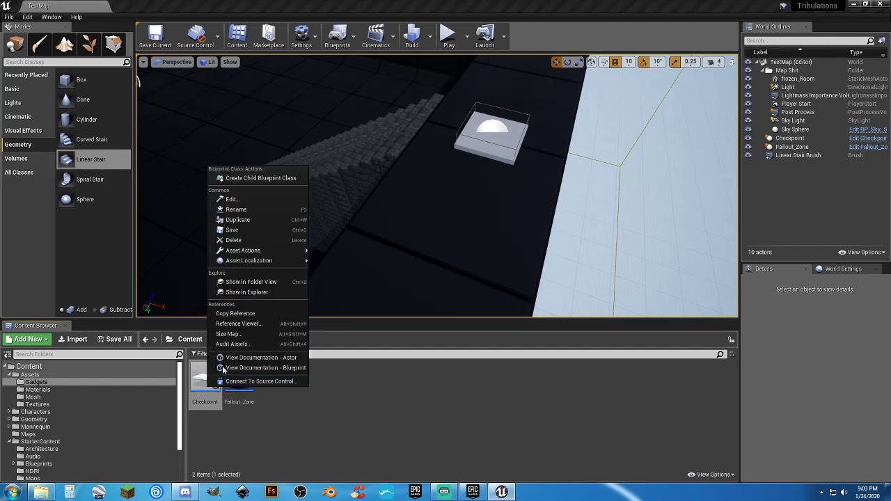
pyautogui.click(237, 220)
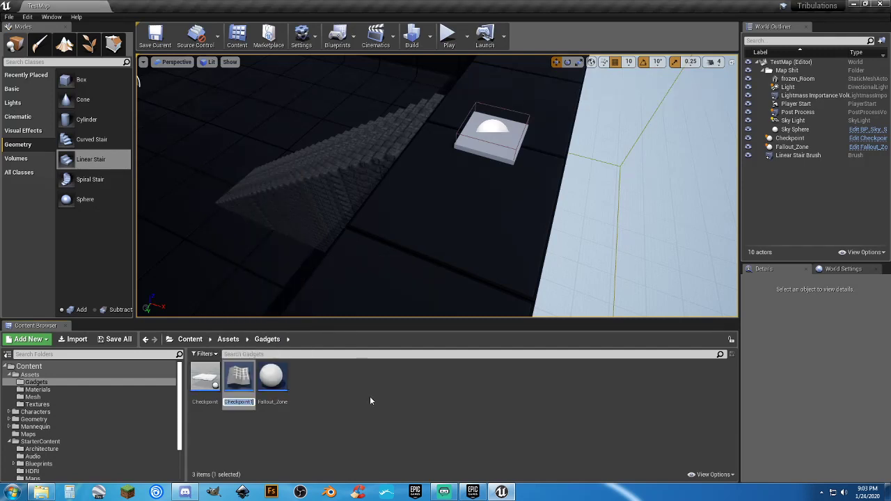
pyautogui.press('Return')
pyautogui.press('Return')
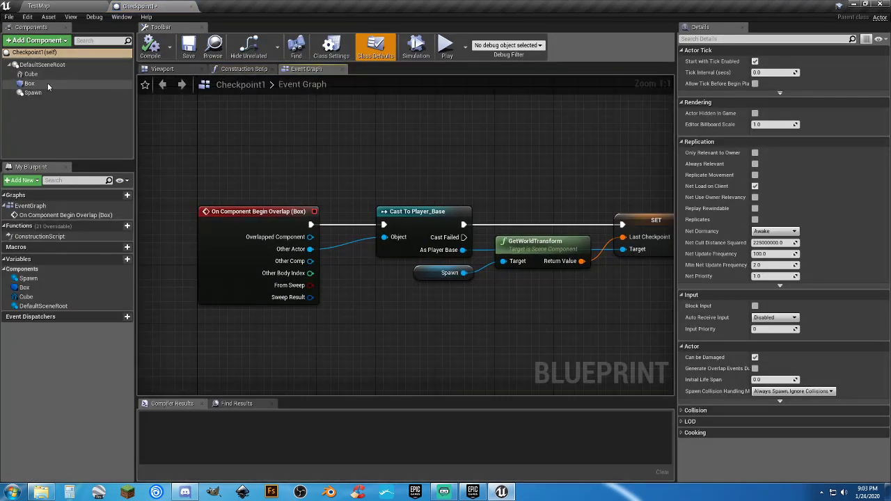
# Delete the Cube component from Checkpoint1, leaving only the Box and Spawn components, and compile the blueprint
pyautogui.click(163, 69)
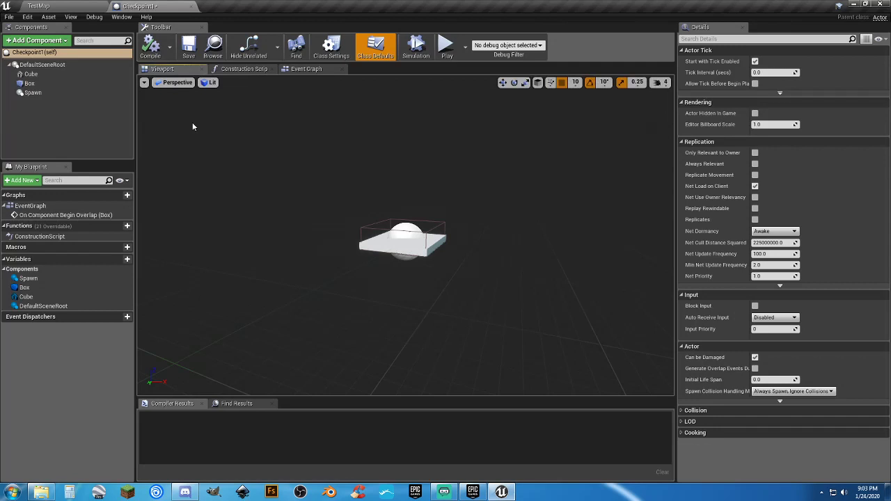
pyautogui.click(34, 75)
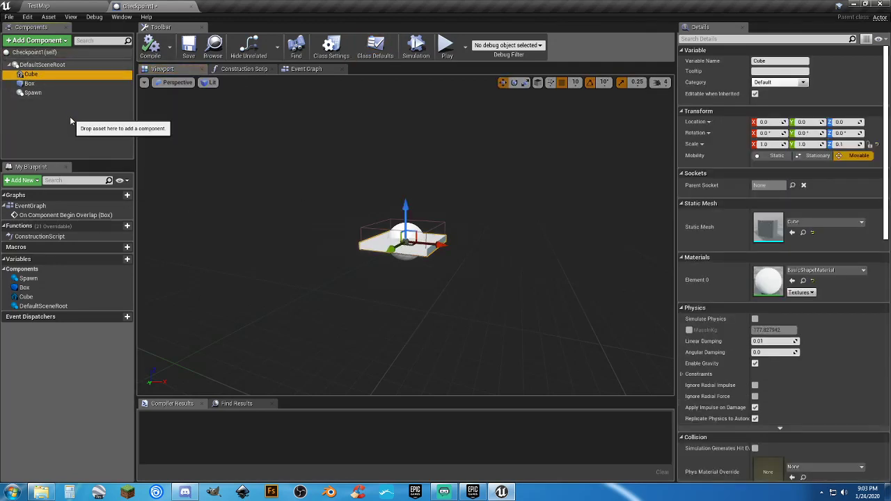
pyautogui.press('Delete')
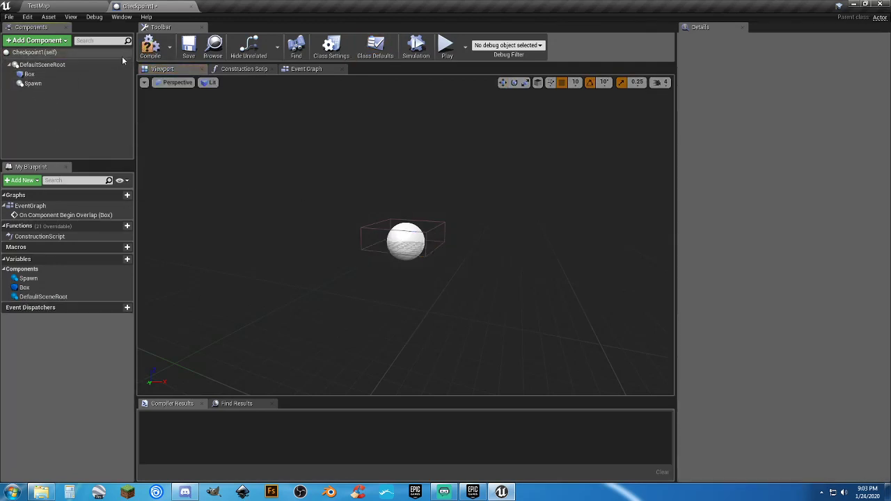
pyautogui.click(159, 53)
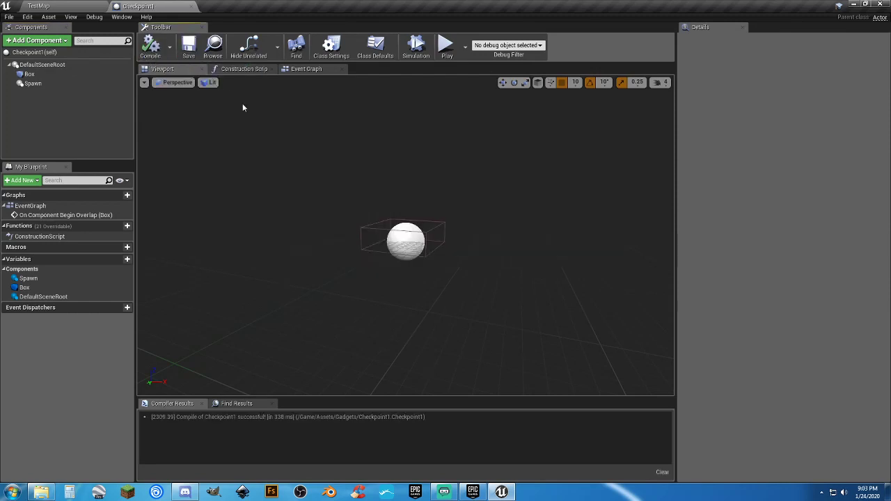
pyautogui.moveTo(348, 207); pyautogui.dragTo(509, 196, button='right')
# Place Checkpoint1 in TestMap at the foot of the stairs at X 190 and widen it to a Y scale of 2.0
pyautogui.click(39, 6)
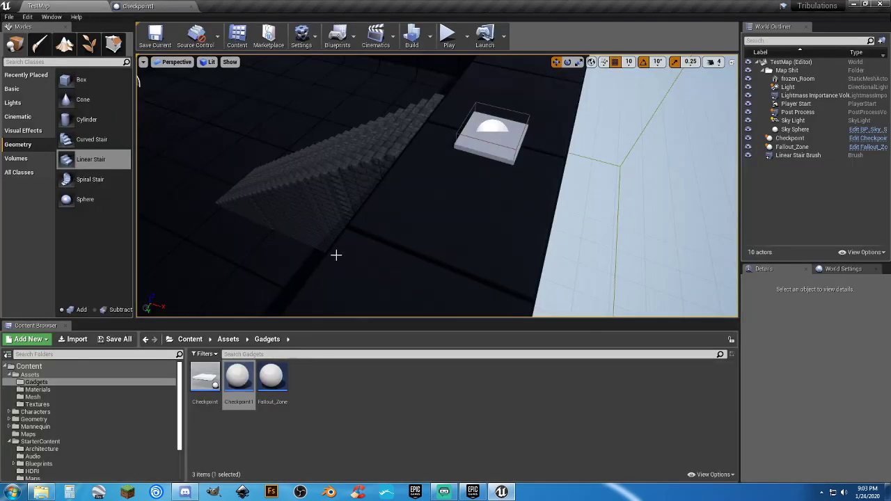
pyautogui.moveTo(336, 255)
pyautogui.mouseDown(button='right')
pyautogui.moveTo(299, 233)
pyautogui.moveTo(313, 265)
pyautogui.moveTo(336, 268)
pyautogui.mouseUp(button='right')
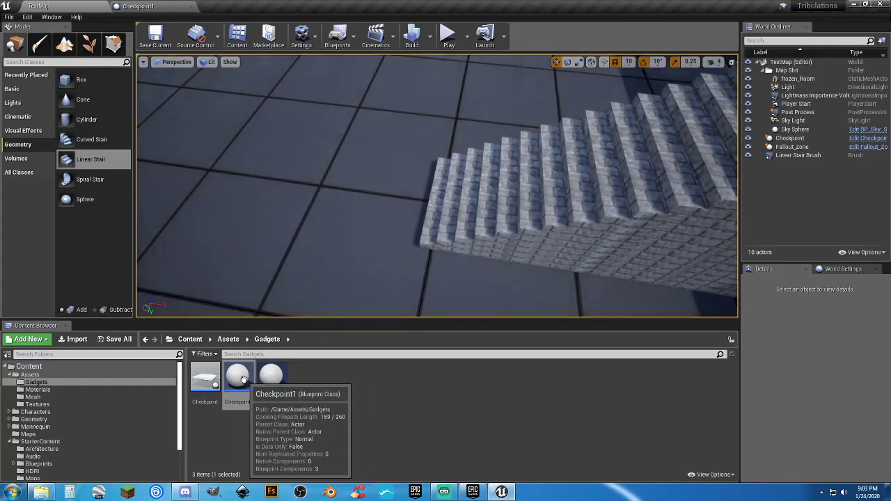
pyautogui.moveTo(237, 378); pyautogui.dragTo(403, 196)
pyautogui.moveTo(403, 197); pyautogui.dragTo(536, 233, button='right')
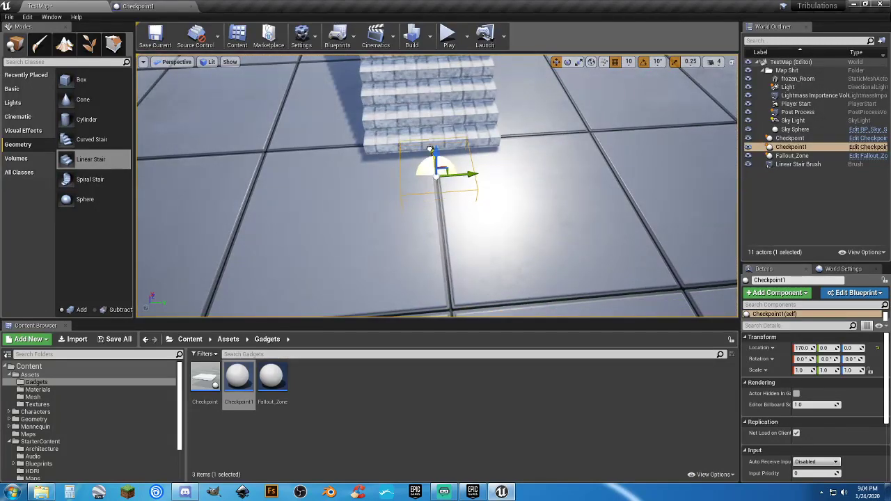
pyautogui.click(579, 63)
pyautogui.moveTo(468, 169); pyautogui.dragTo(484, 174)
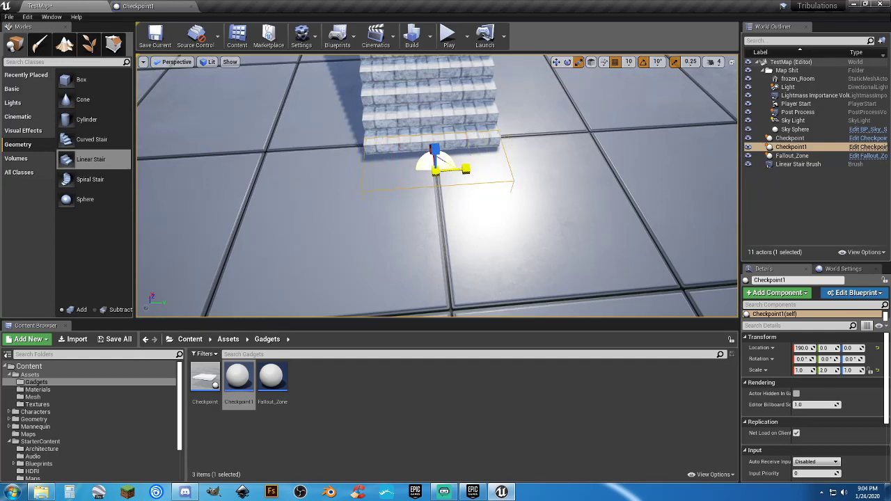
# Play TestMap, climb the stairs to the Checkpoint and run off the wall to test the respawn
pyautogui.click(448, 36)
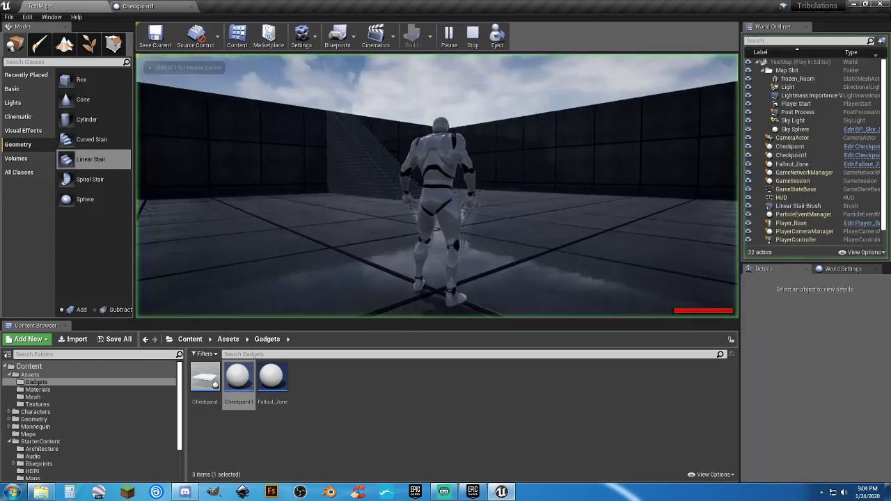
pyautogui.press('w')
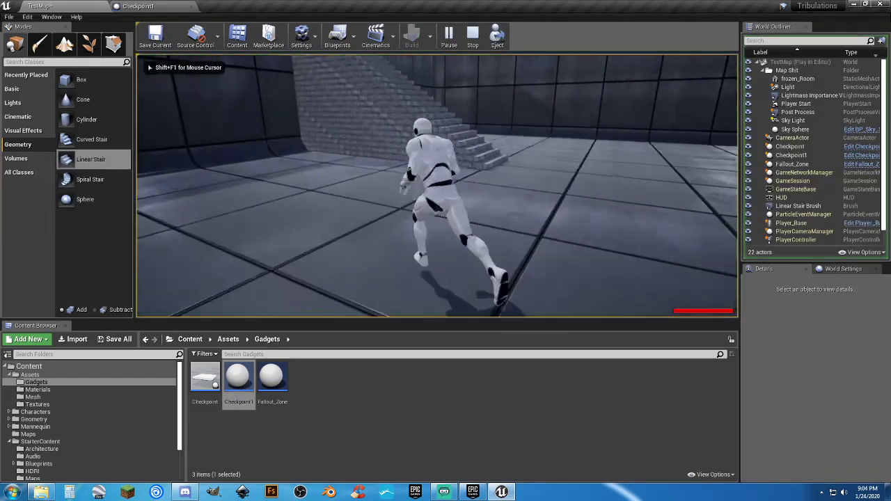
pyautogui.press('space')
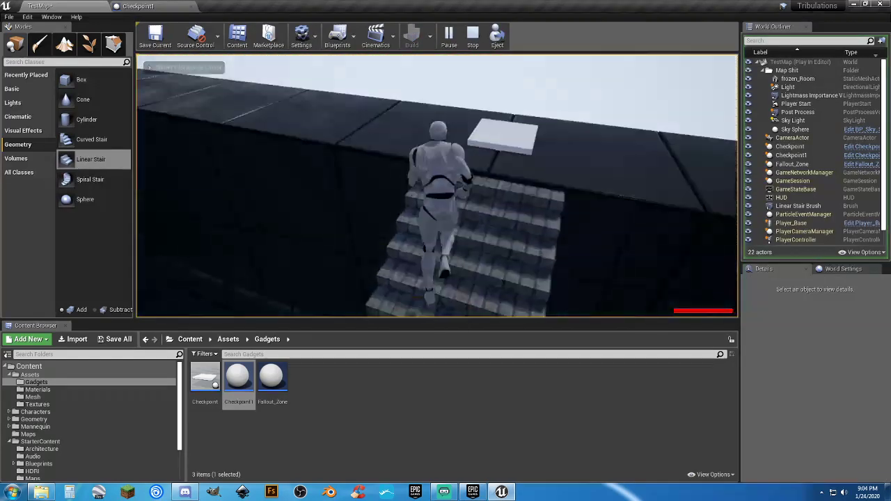
pyautogui.press('w')
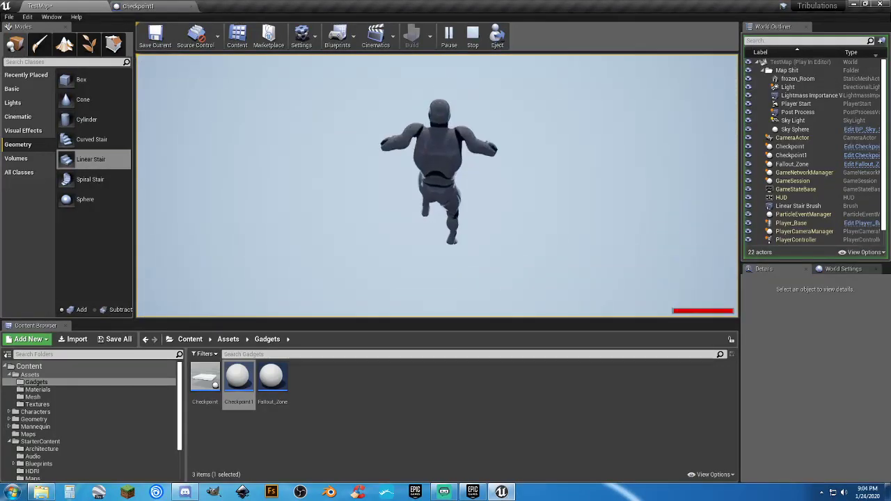
pyautogui.press('w')
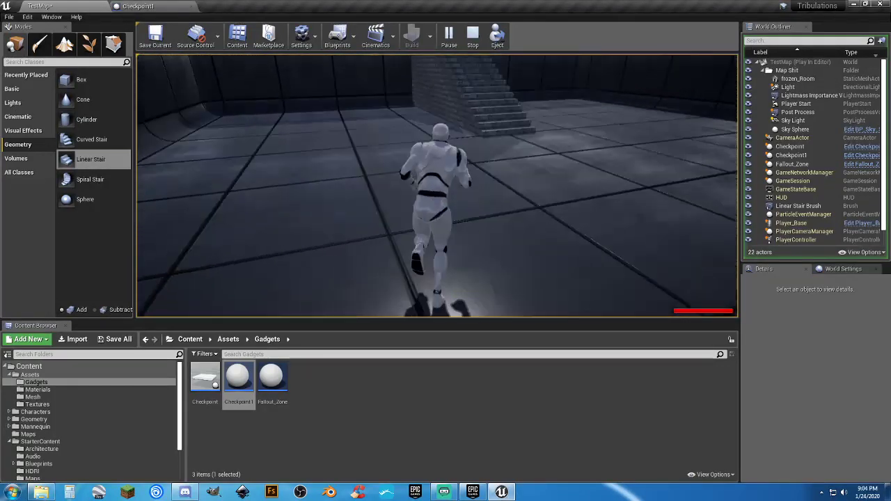
pyautogui.press('w')
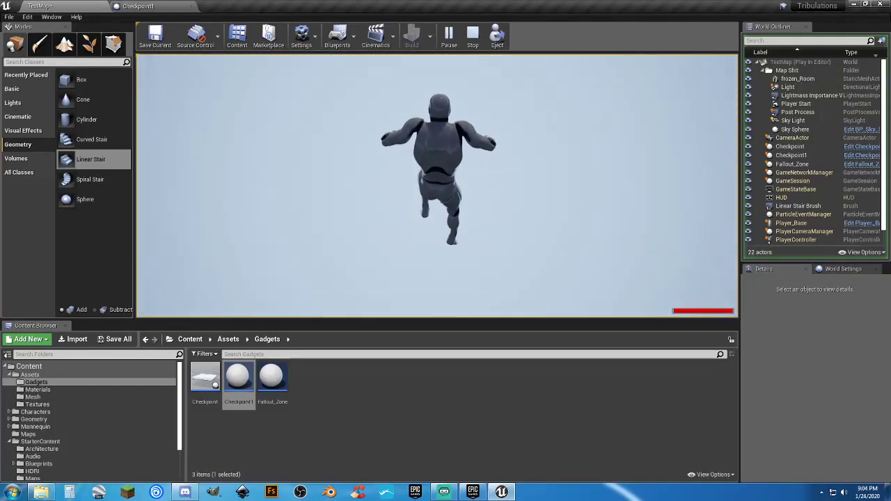
# Run back down through Checkpoint1 at the foot of the stairs, climb again to retest the respawn, and stop playing
pyautogui.press('w')
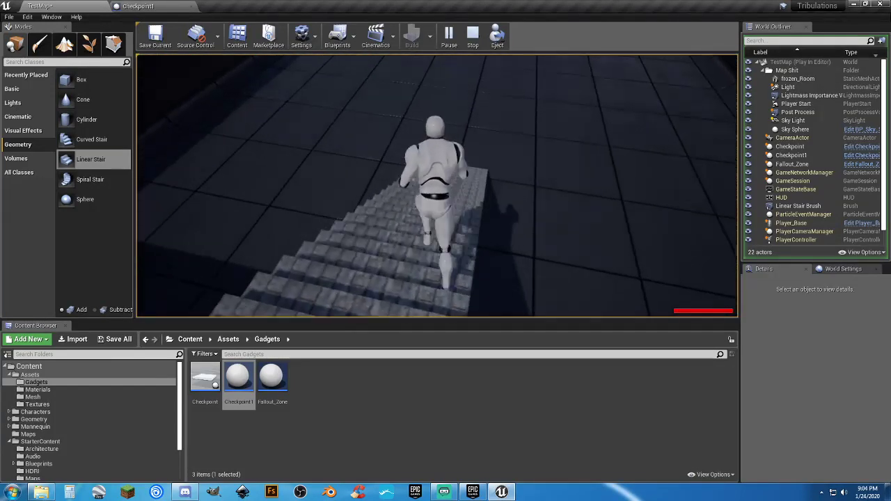
pyautogui.press('w')
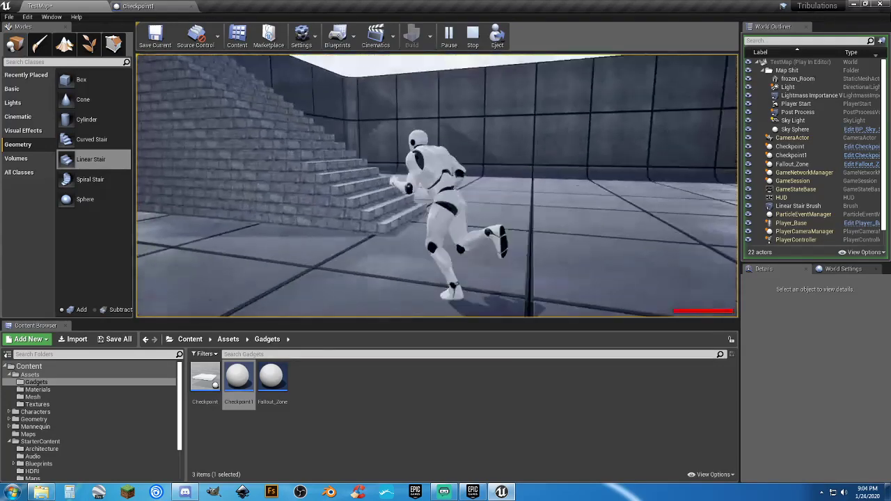
pyautogui.press('w')
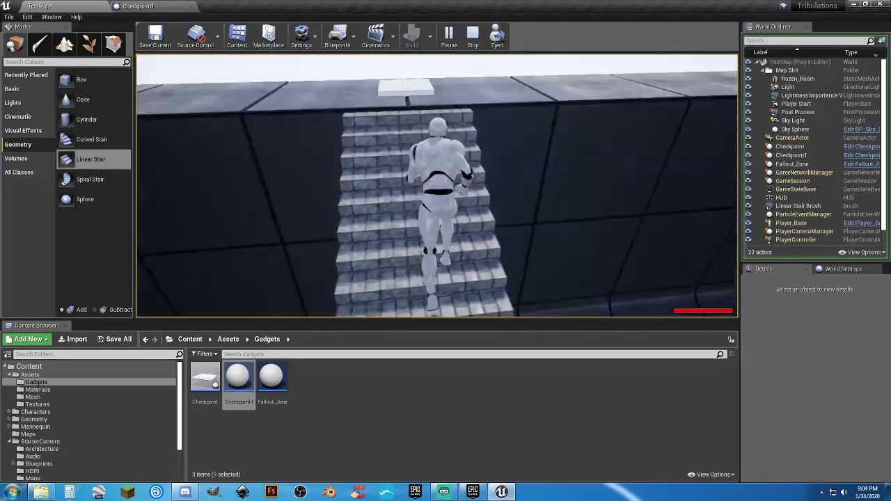
pyautogui.press('w')
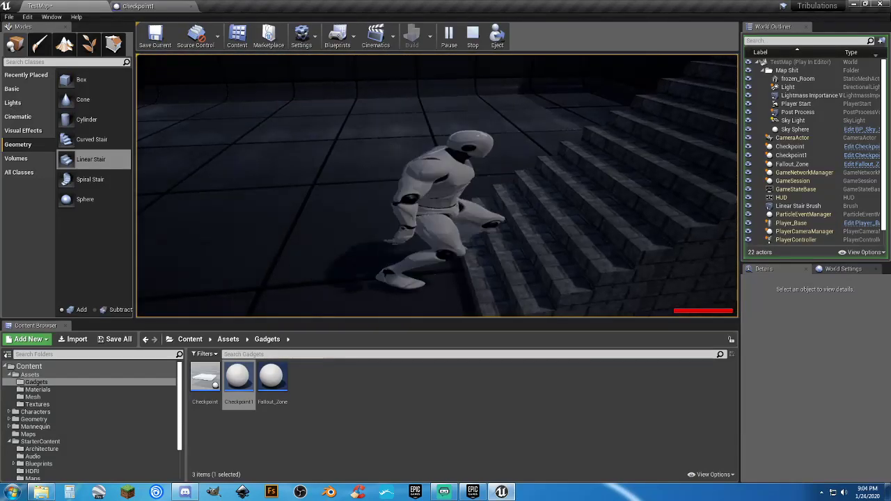
pyautogui.press('w')
pyautogui.press('w')
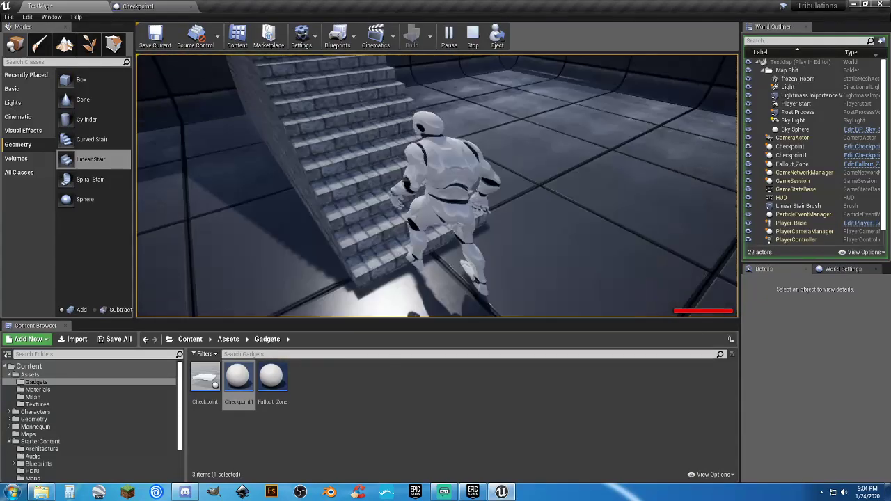
pyautogui.press('w')
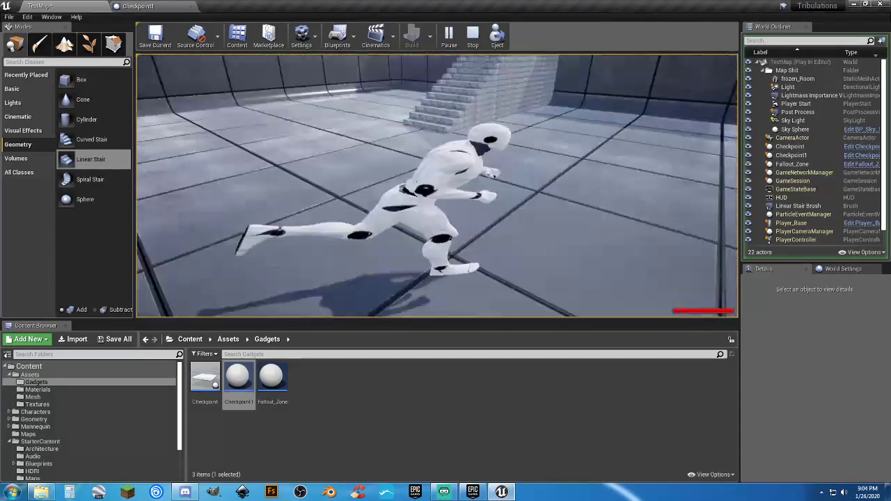
pyautogui.press('w')
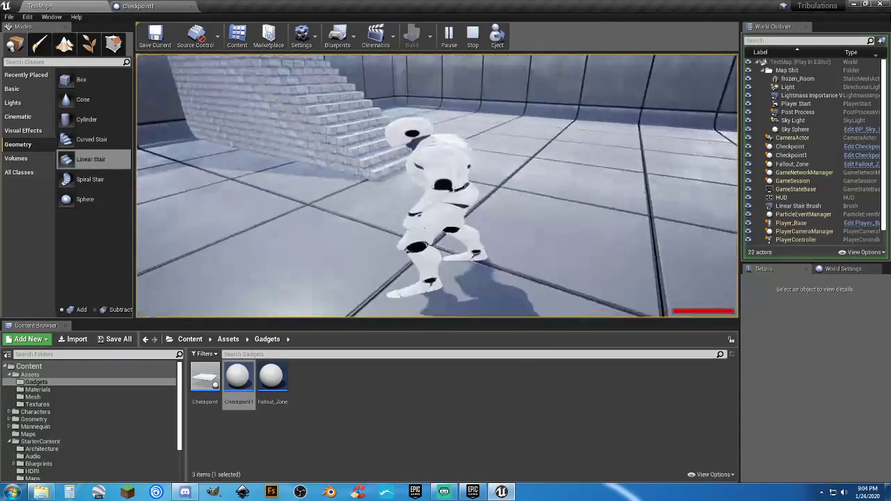
pyautogui.press('Escape')
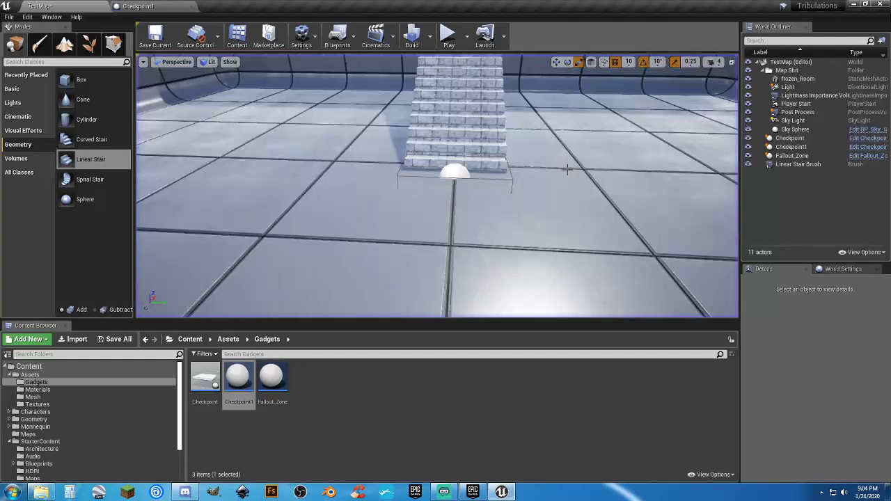
# Set the Y scale of Checkpoint1 at the foot of the stairs to 5
pyautogui.click(458, 176)
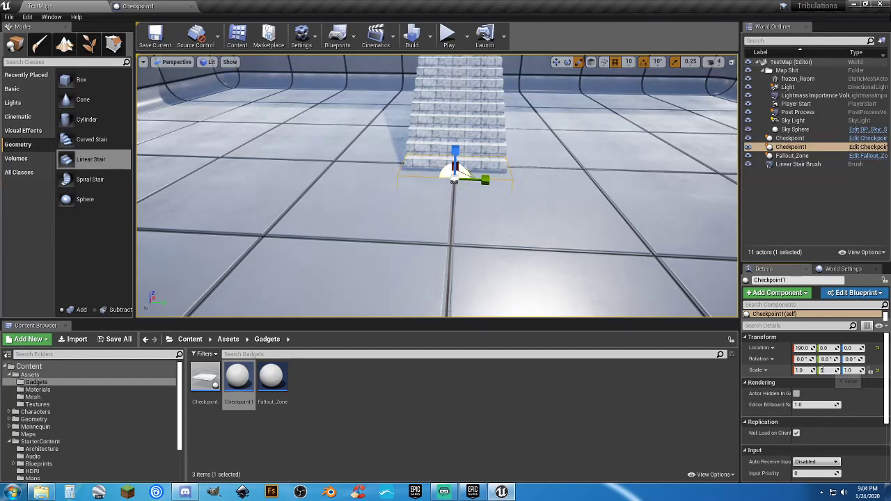
pyautogui.write('5')
pyautogui.press('Tab')
# Play TestMap with the widened Checkpoint1, run up the stairs and back around the floor, and stop playing
pyautogui.click(450, 36)
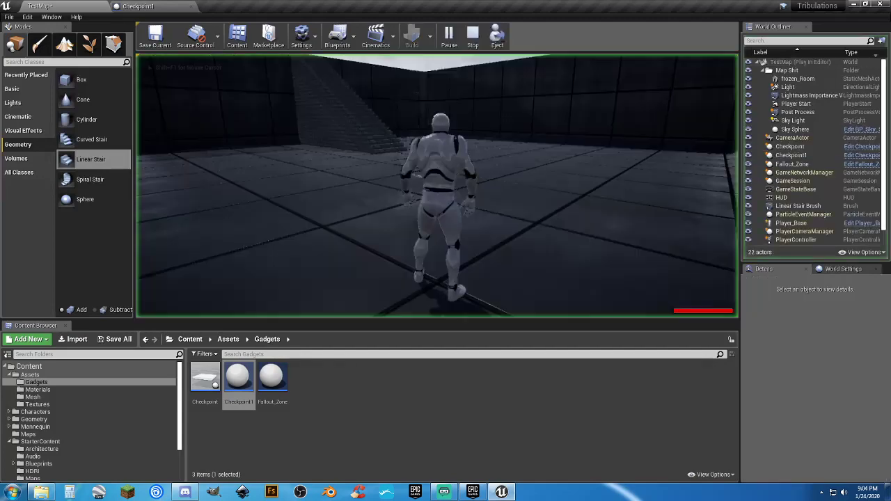
pyautogui.press('w')
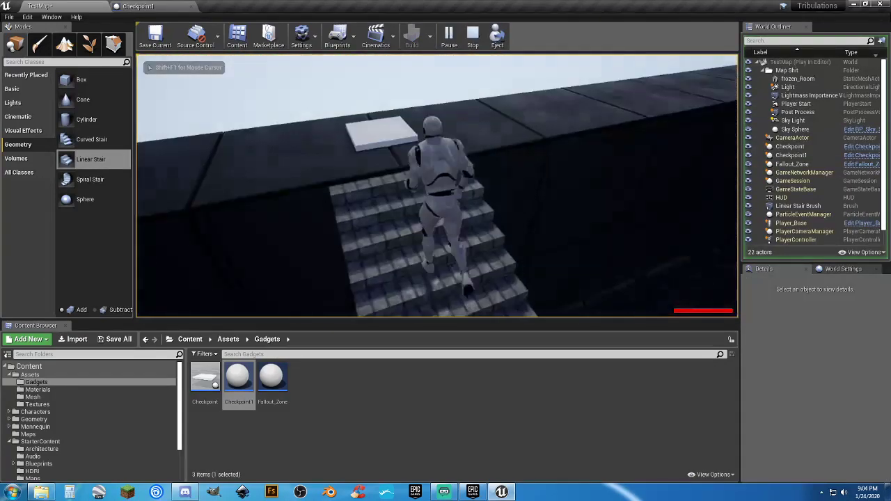
pyautogui.press('space')
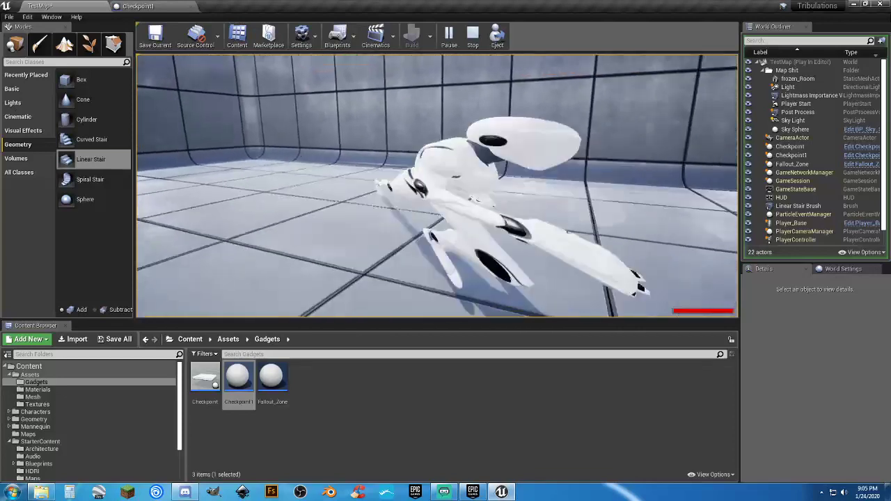
pyautogui.press('Escape')
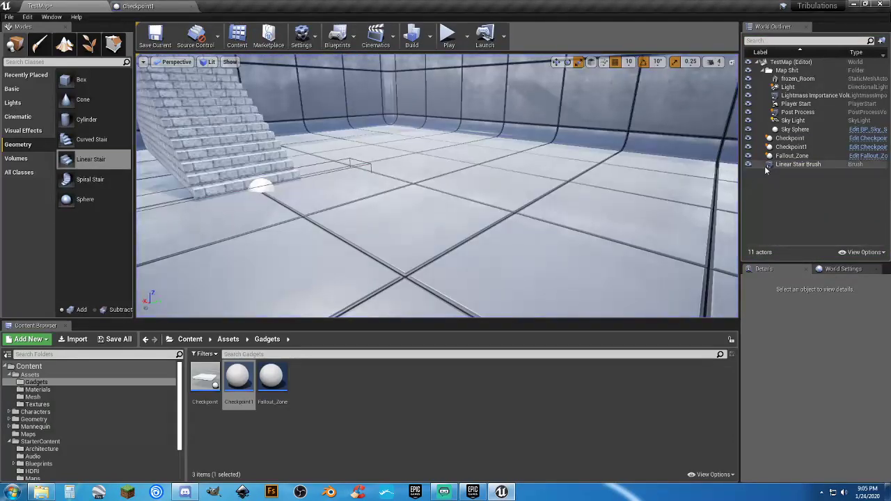
# Change the Y scale of Checkpoint1 again and replay TestMap, climbing the stairs to retest the respawn
pyautogui.click(801, 147)
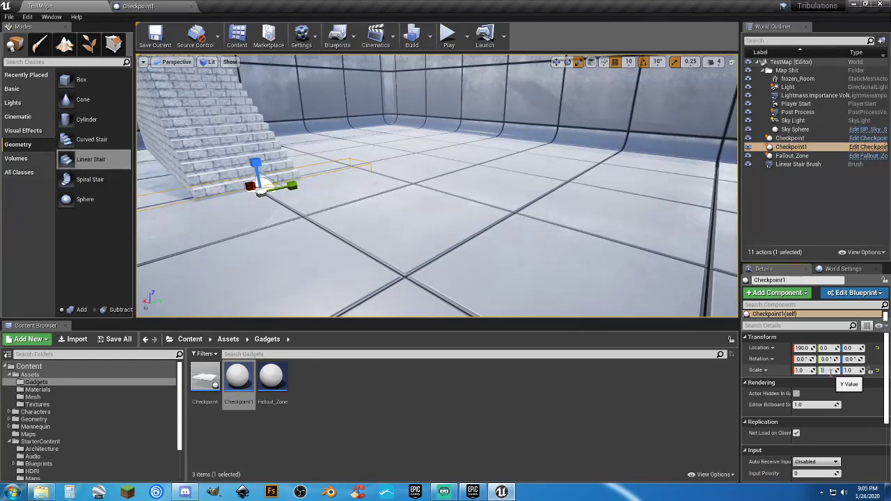
pyautogui.click(449, 42)
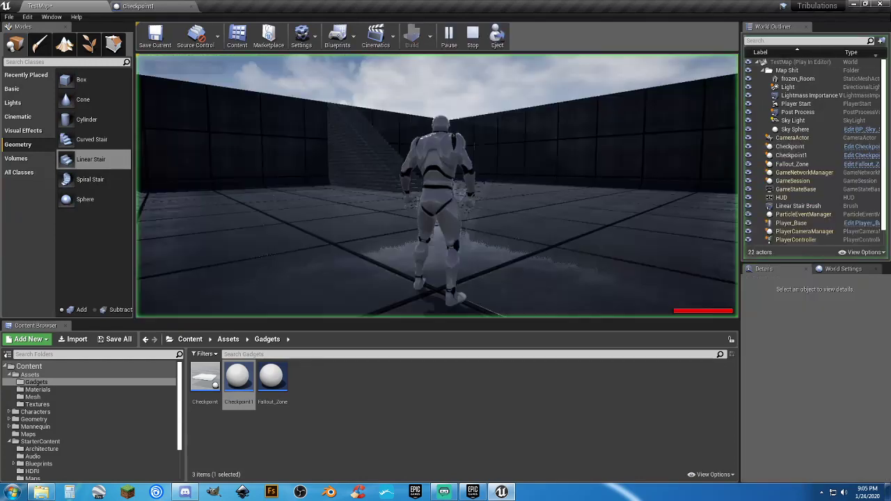
pyautogui.press('w')
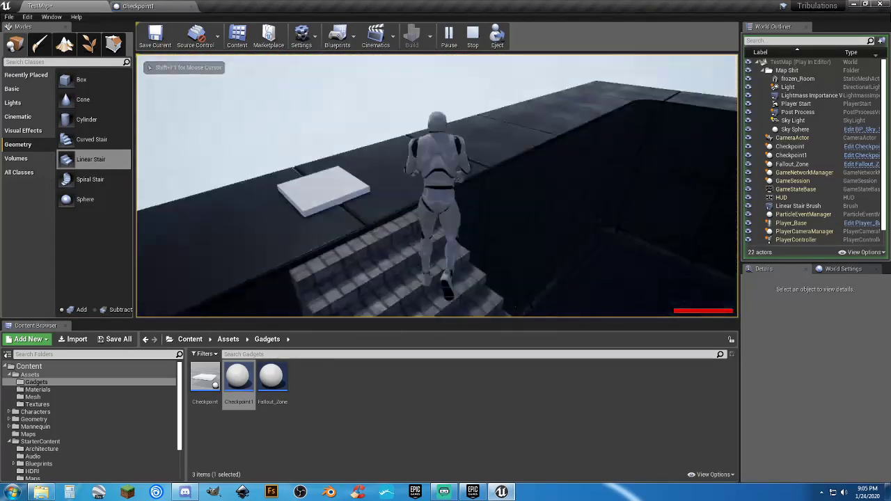
pyautogui.press('space')
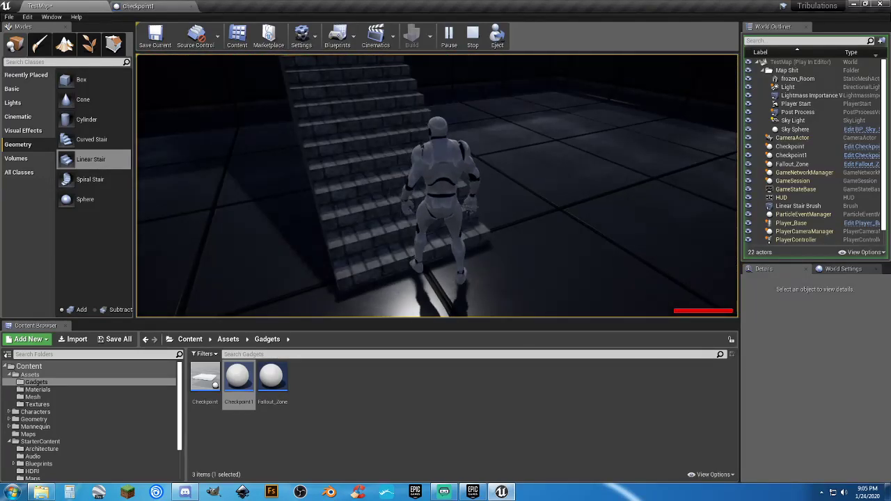
# Walk the character around the base of the stairs in the running play test and end the session
pyautogui.press('w')
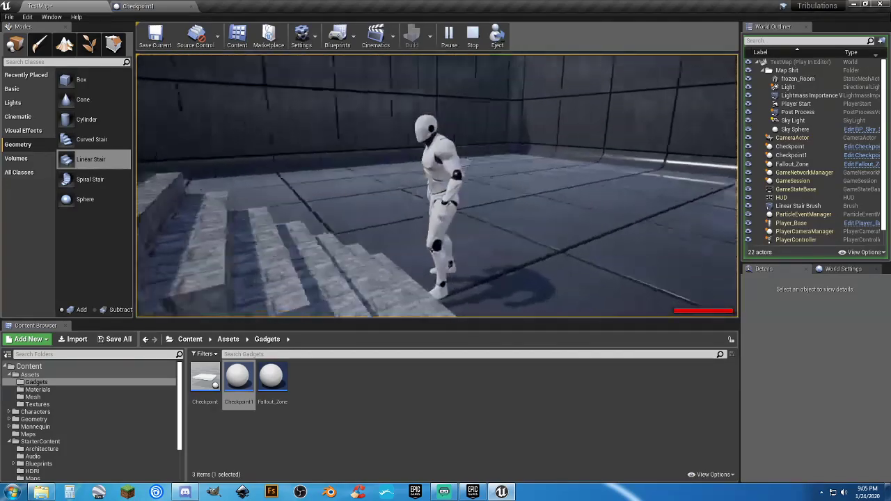
pyautogui.press('w')
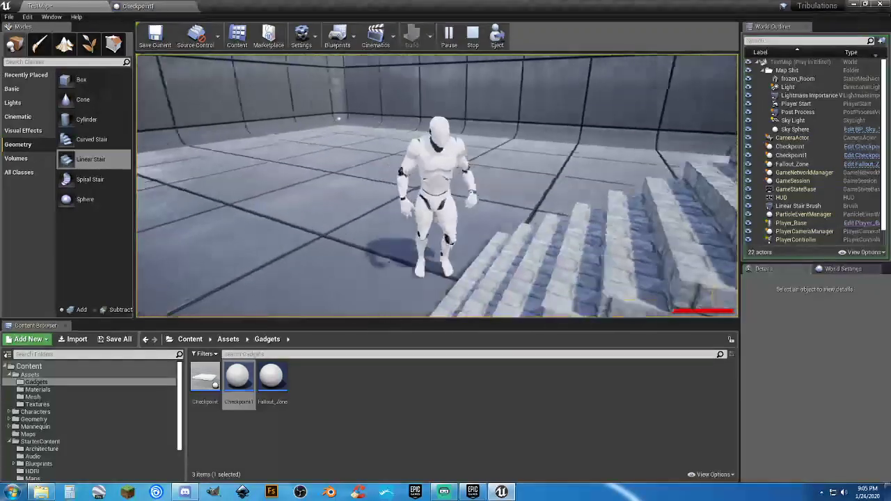
pyautogui.press('w')
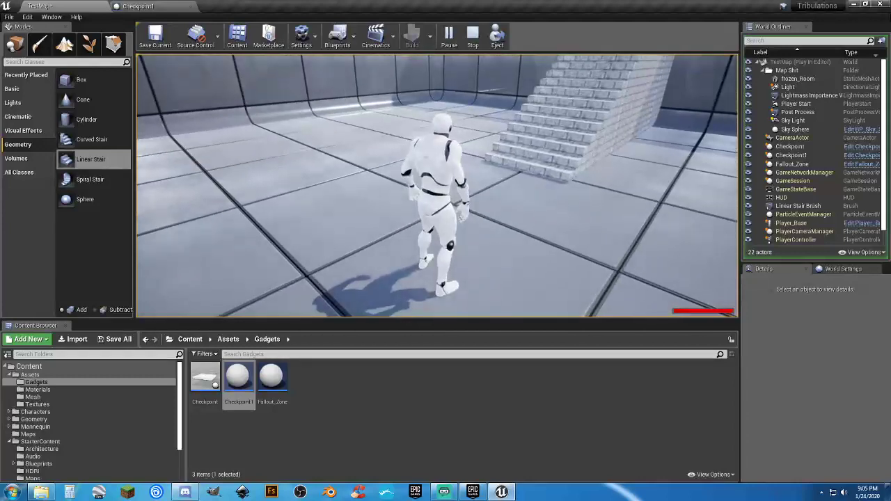
pyautogui.press('Escape')
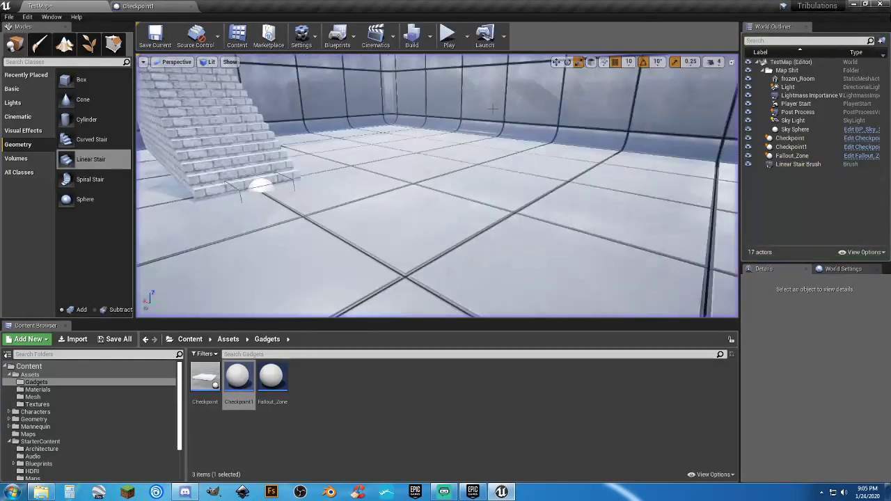
# In the Checkpoint1 blueprint, set the Box component's scale to 3 in X and 5 in Z
pyautogui.click(158, 9)
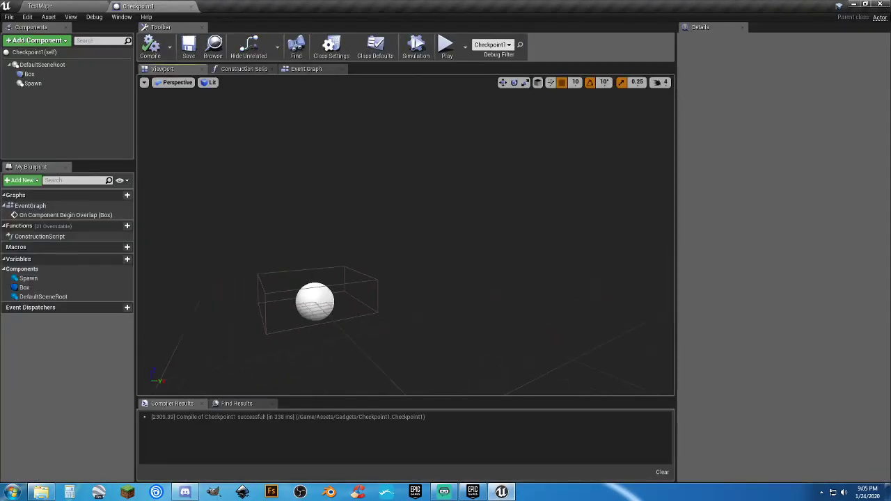
pyautogui.click(29, 74)
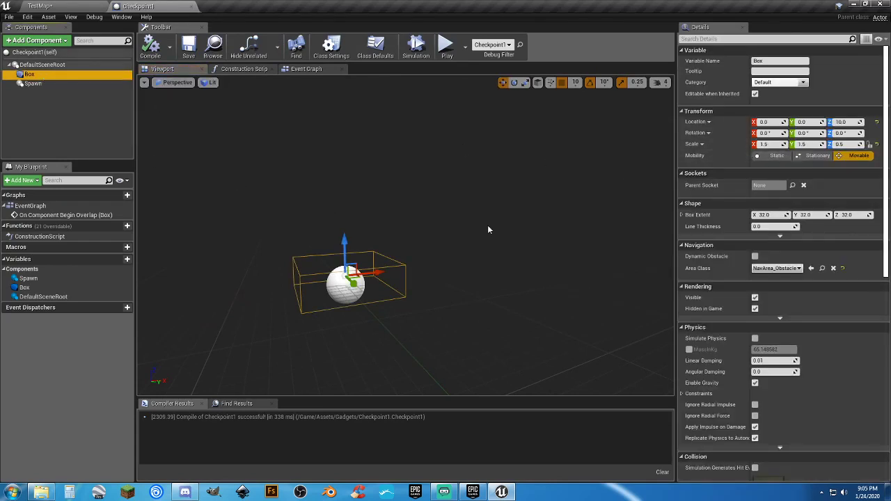
pyautogui.click(773, 144)
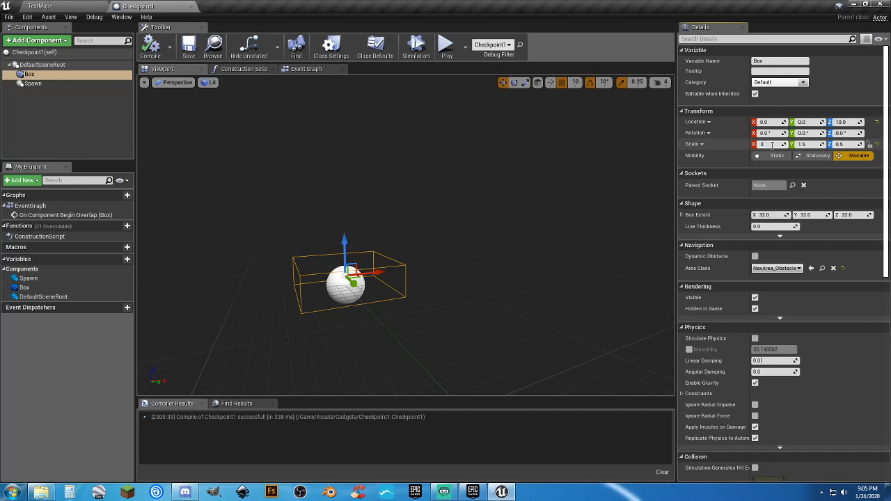
pyautogui.write('3')
pyautogui.press('Tab')
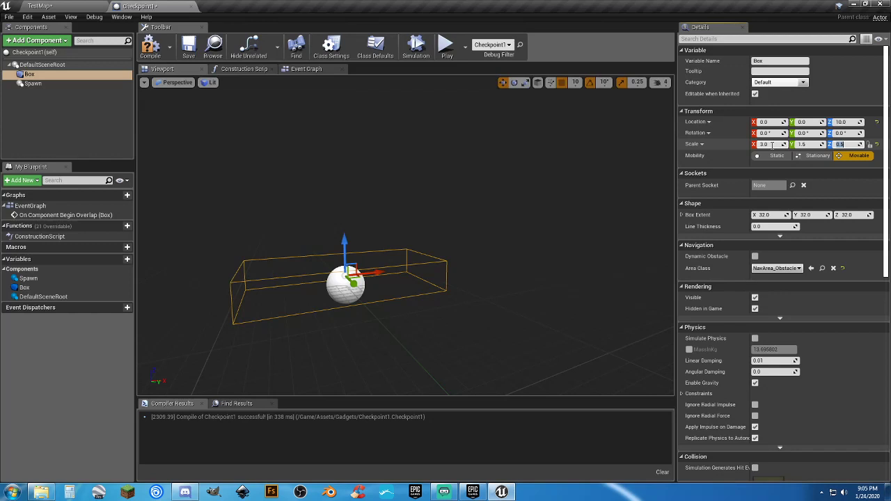
pyautogui.press('Return')
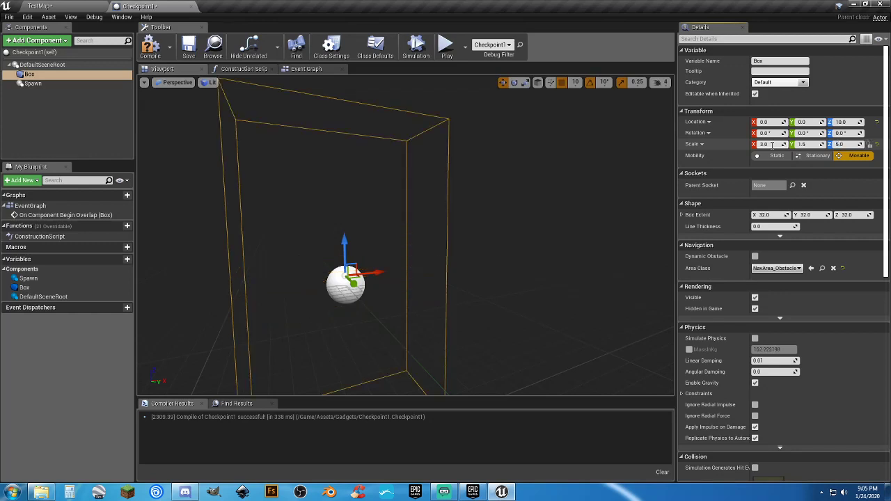
# Raise the Box component to Z 160, turn off its Hidden in Game option, and compile the blueprint
pyautogui.moveTo(343, 240); pyautogui.dragTo(358, 95)
pyautogui.press('f')
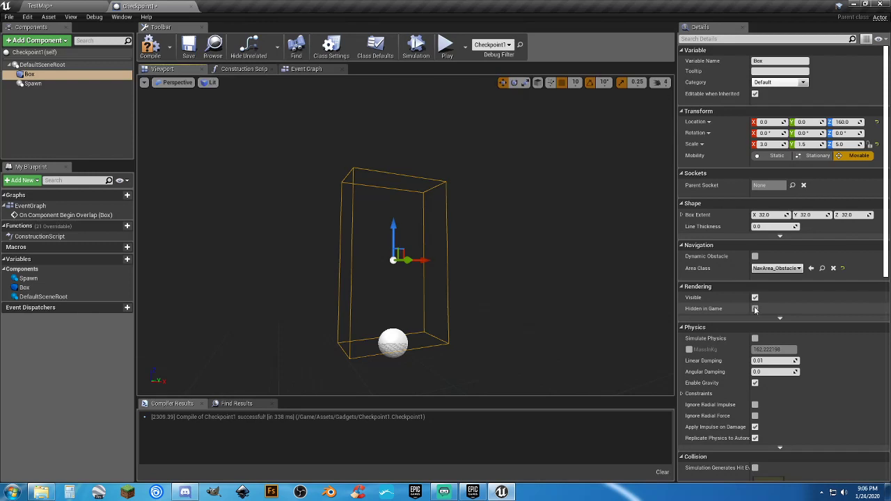
pyautogui.click(755, 309)
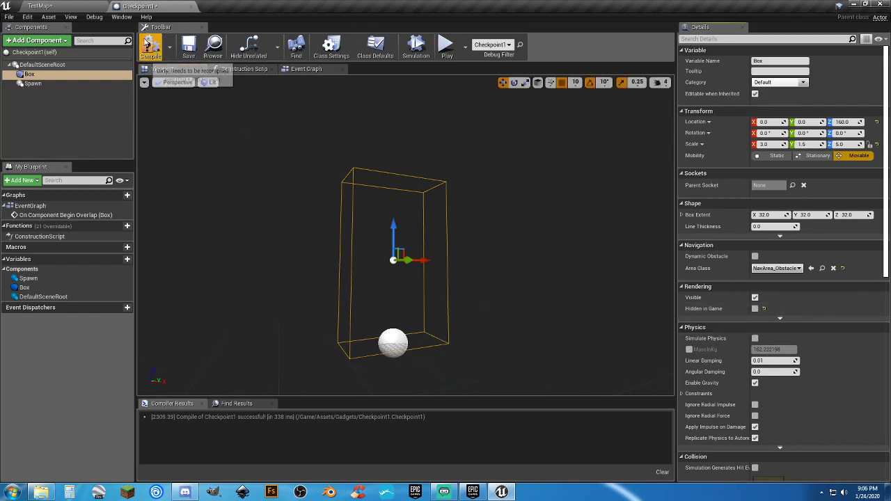
pyautogui.click(151, 46)
# Play-test TestMap by running the character through the checkpoint box at the foot of the stairs and around them
pyautogui.click(83, 10)
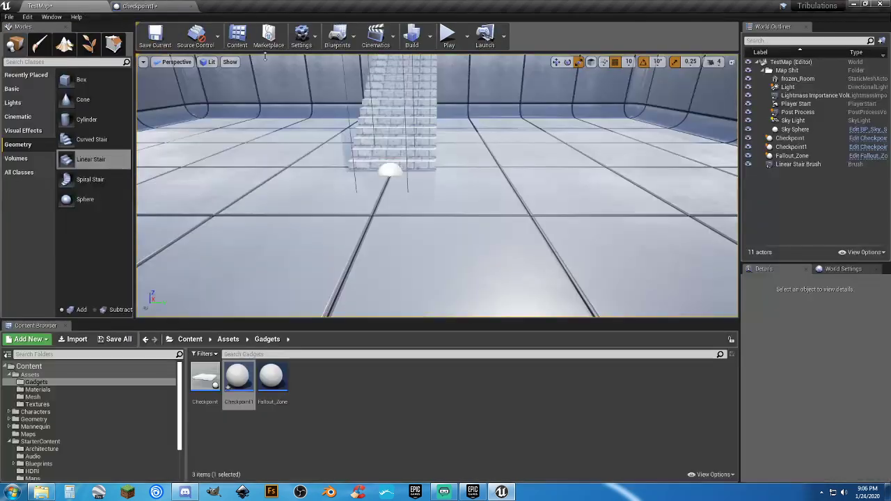
pyautogui.click(447, 35)
pyautogui.press('w')
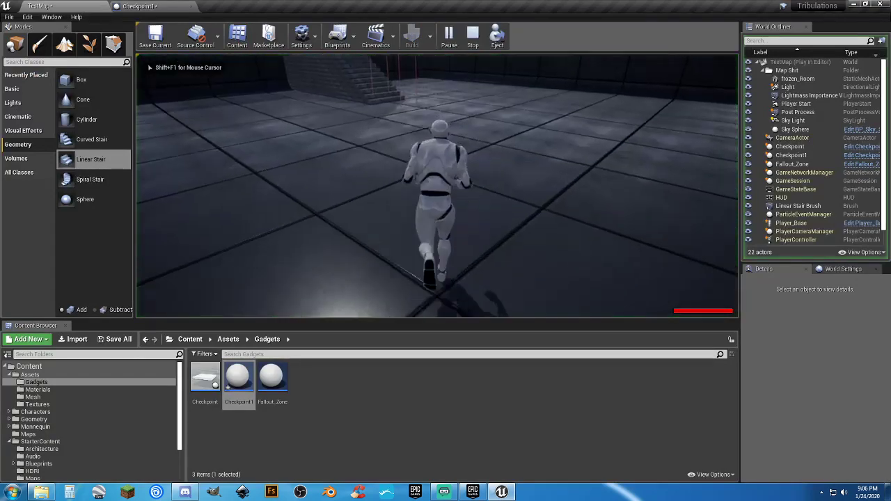
pyautogui.press('w')
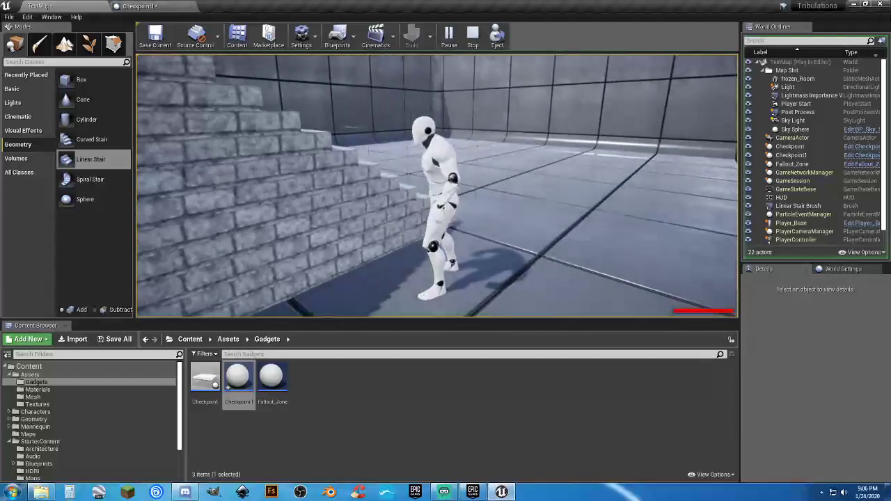
pyautogui.press('d')
pyautogui.press('w')
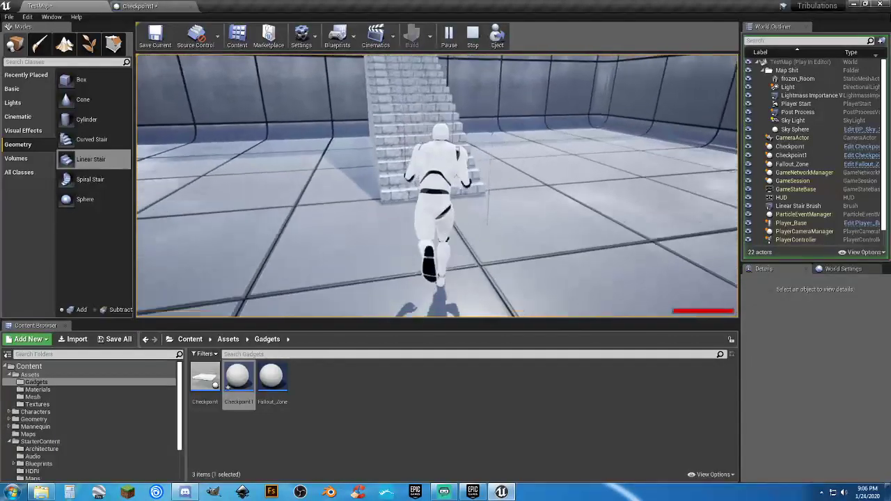
pyautogui.press('w')
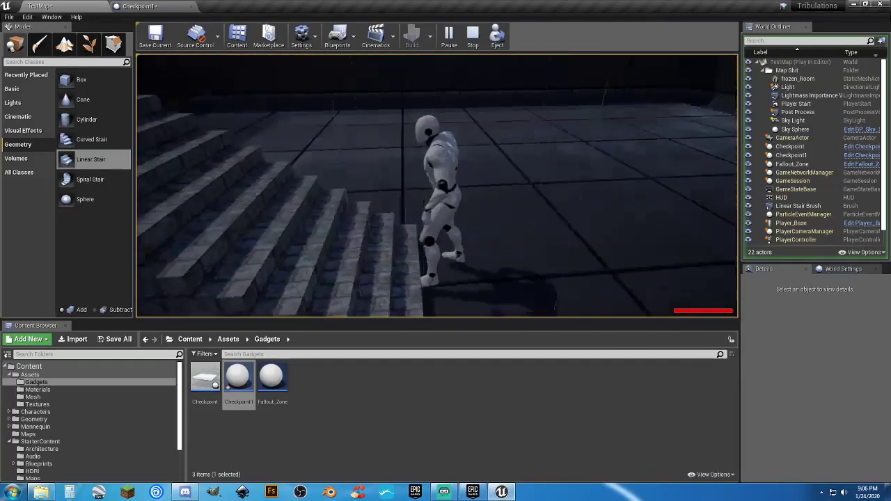
pyautogui.press('s')
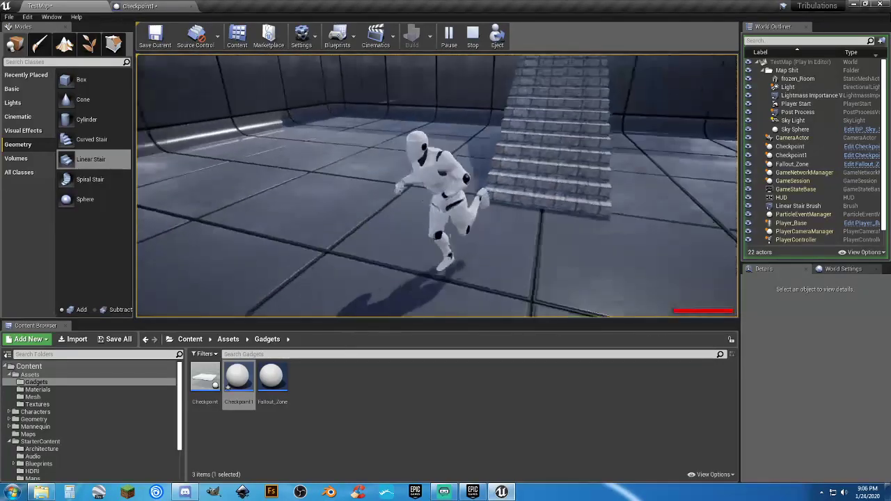
pyautogui.press('d')
pyautogui.press('w')
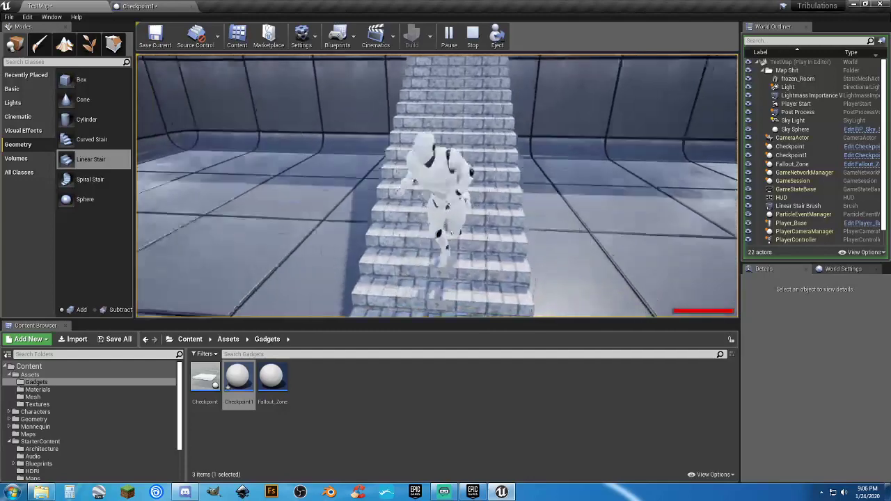
pyautogui.press('s')
pyautogui.press('Escape')
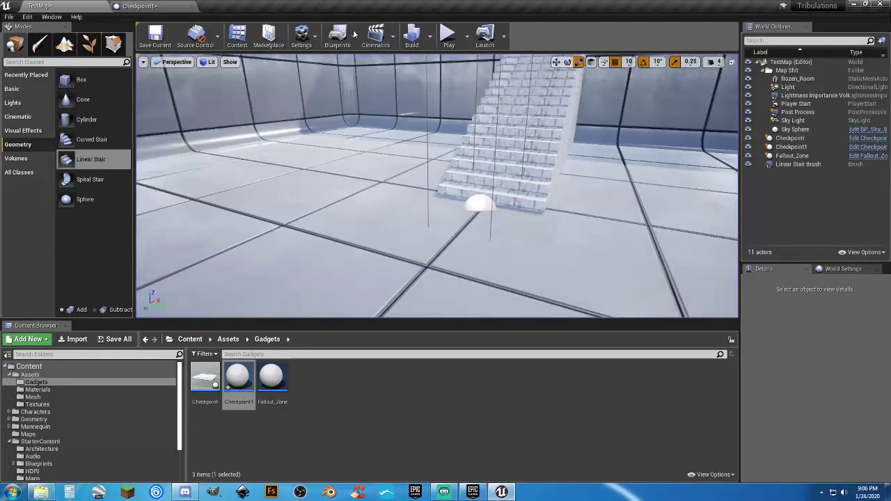
# Set the Checkpoint1 Box component's scale to 1 in X, Y and Z, compile, and return to TestMap
pyautogui.click(142, 6)
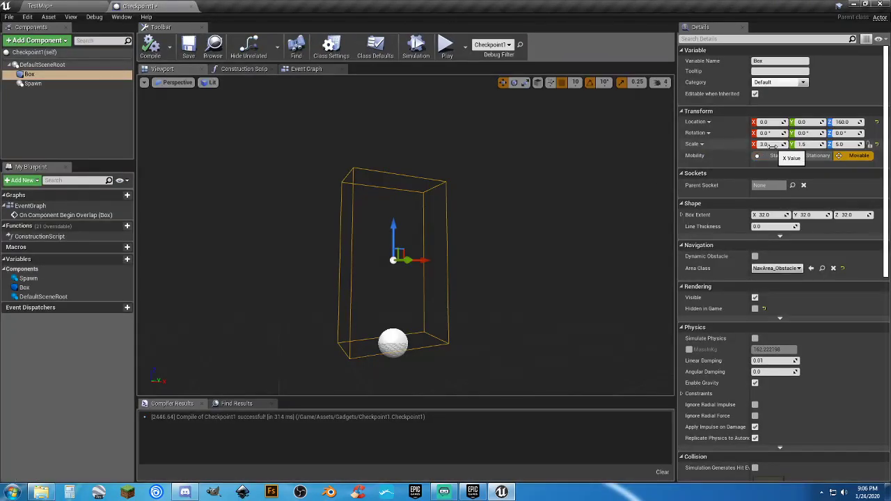
pyautogui.click(775, 145)
pyautogui.write('1')
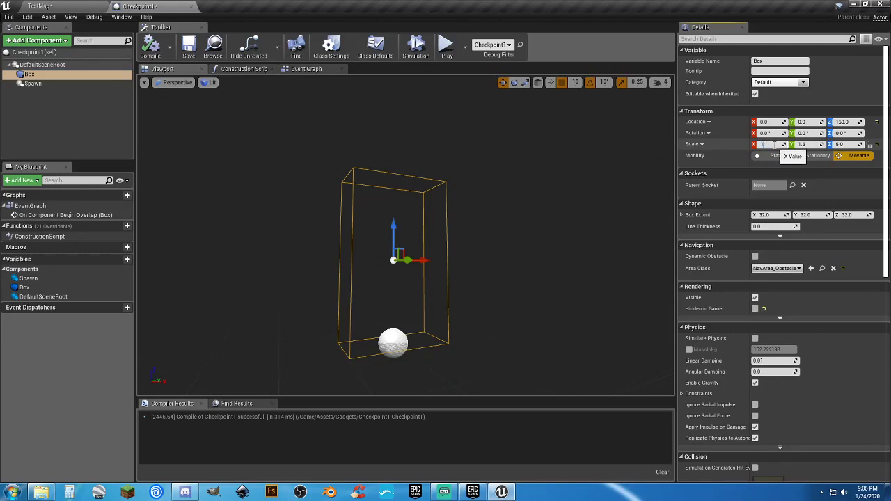
pyautogui.press('Tab')
pyautogui.write('1')
pyautogui.press('Tab')
pyautogui.write('1')
pyautogui.press('Return')
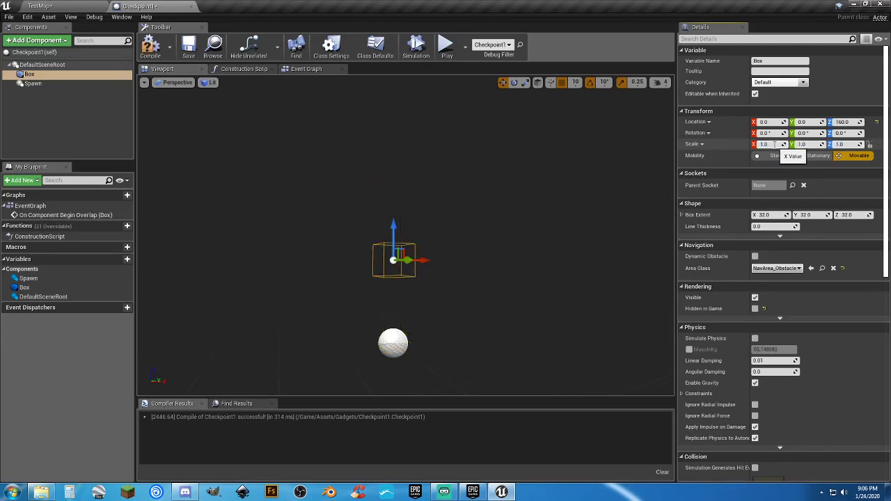
pyautogui.click(149, 46)
pyautogui.click(75, 7)
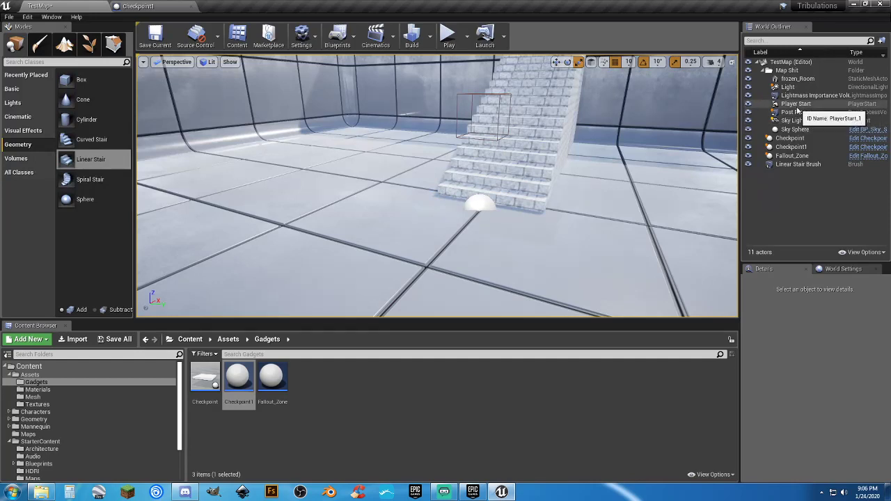
# Set the Checkpoint1 Box component's Z location to 0 and save the blueprint
pyautogui.click(138, 6)
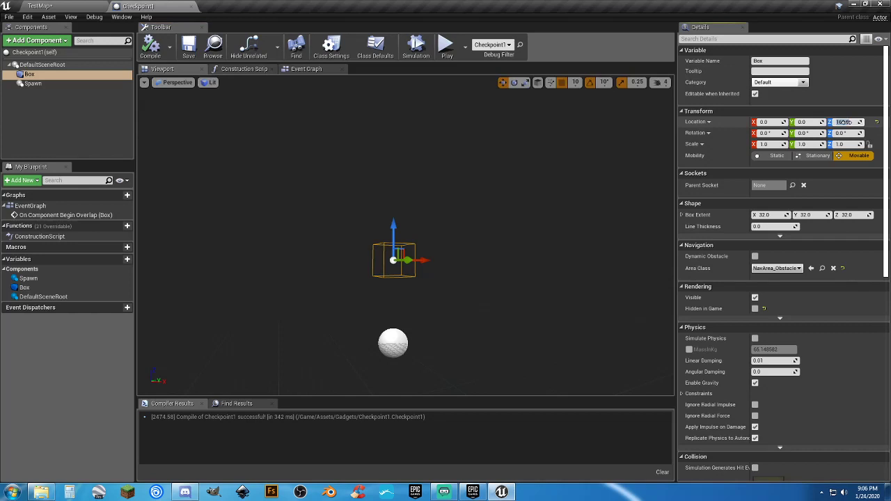
pyautogui.write('0')
pyautogui.press('Return')
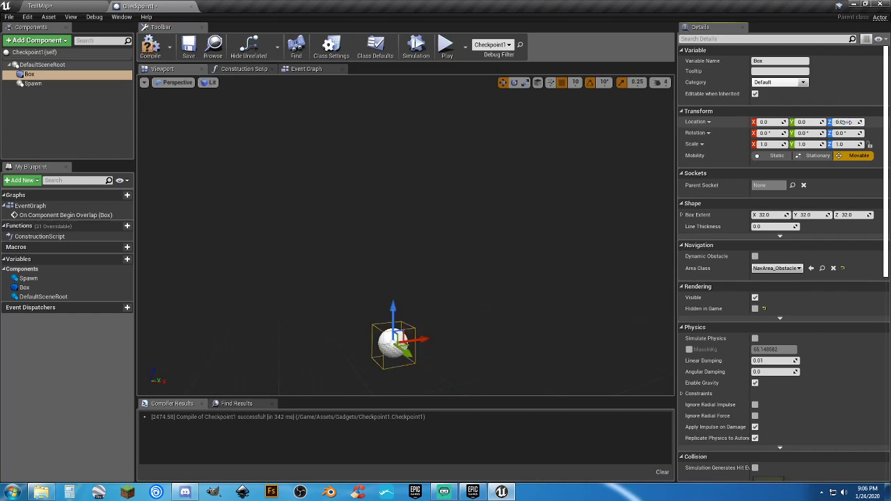
pyautogui.click(50, 84)
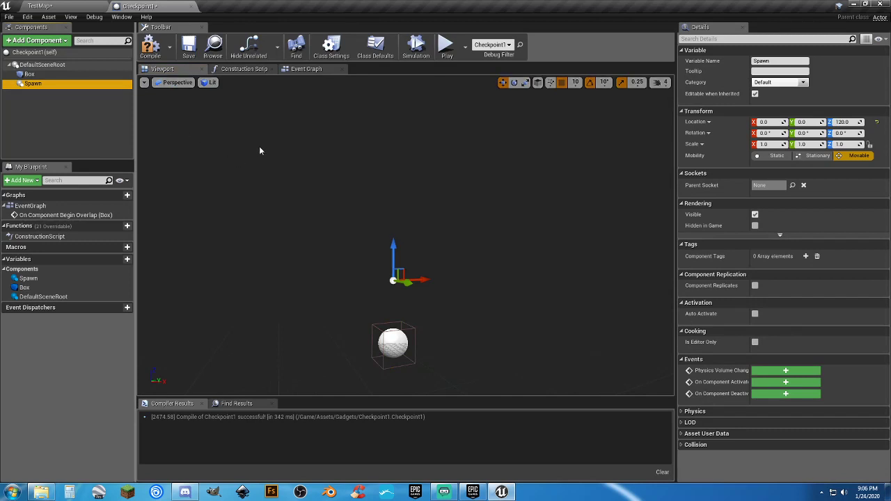
pyautogui.click(189, 47)
# Play-test TestMap by running the character up the stairs past the checkpoint pad and off the wall
pyautogui.click(78, 5)
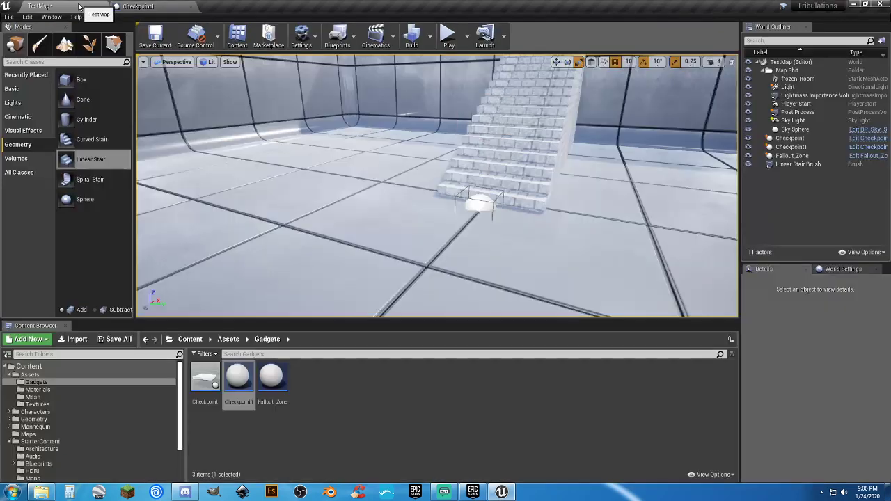
pyautogui.click(448, 35)
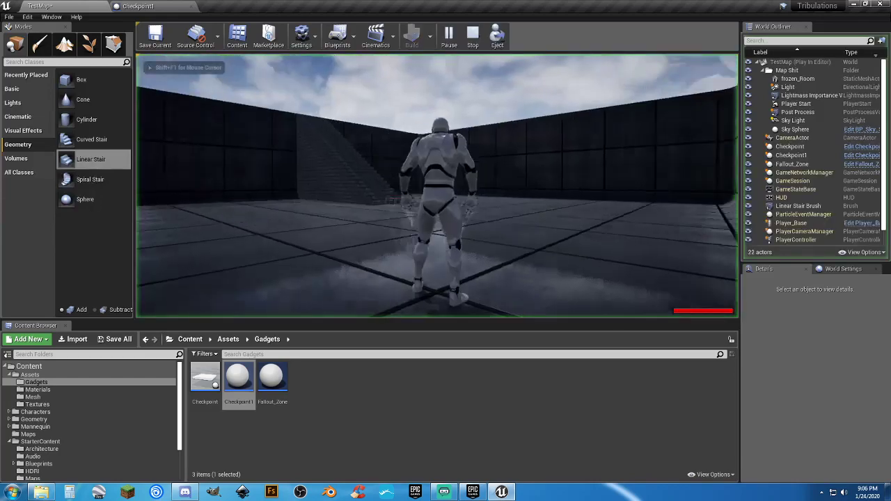
pyautogui.press('w')
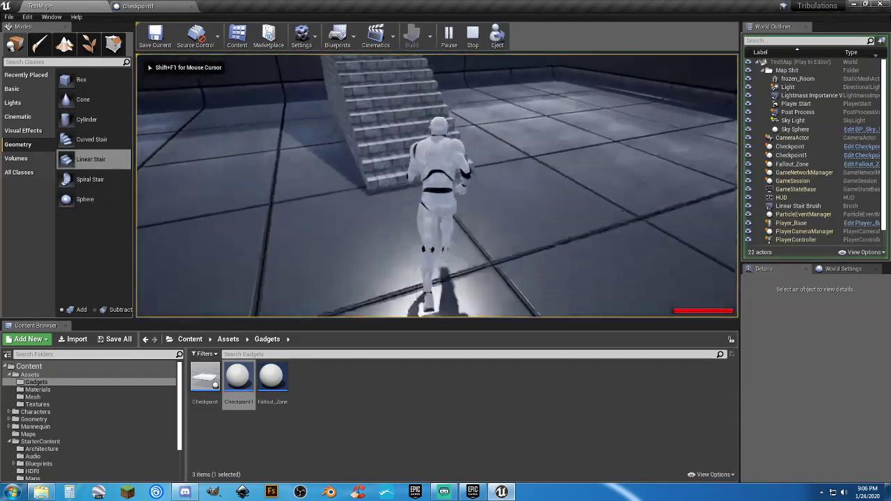
pyautogui.press('w')
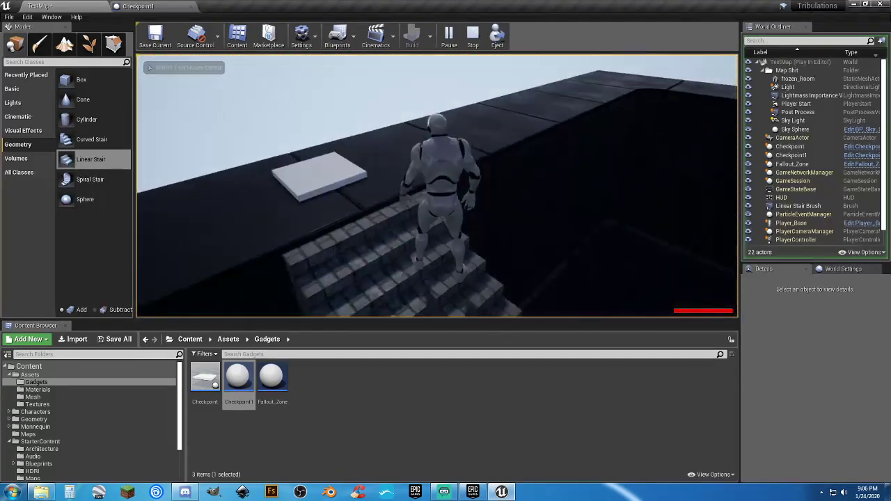
pyautogui.press('w')
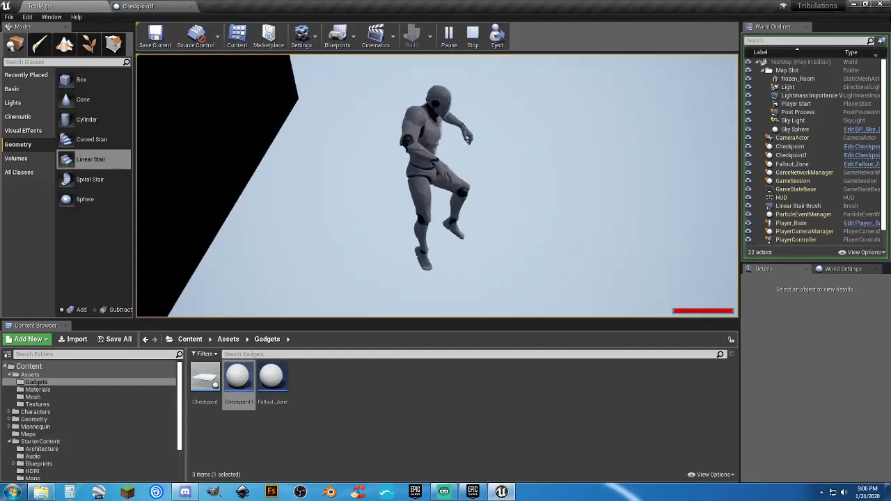
pyautogui.press('Escape')
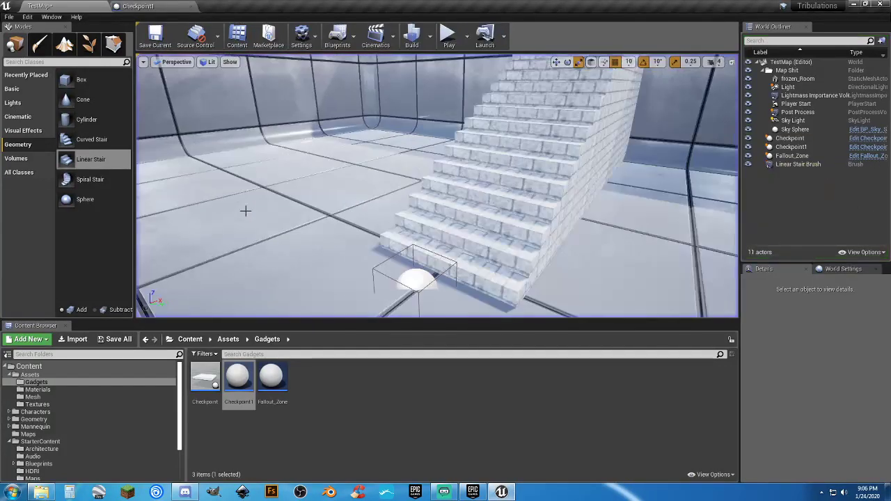
# Collapse the Map Shit folder, delete the Checkpoint1 actor from the level, and save TestMap
pyautogui.click(763, 71)
pyautogui.click(791, 88)
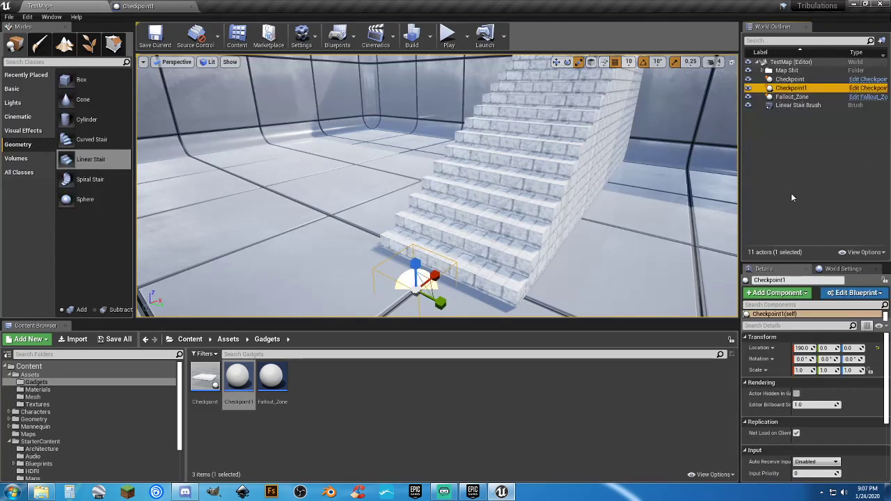
pyautogui.press('Delete')
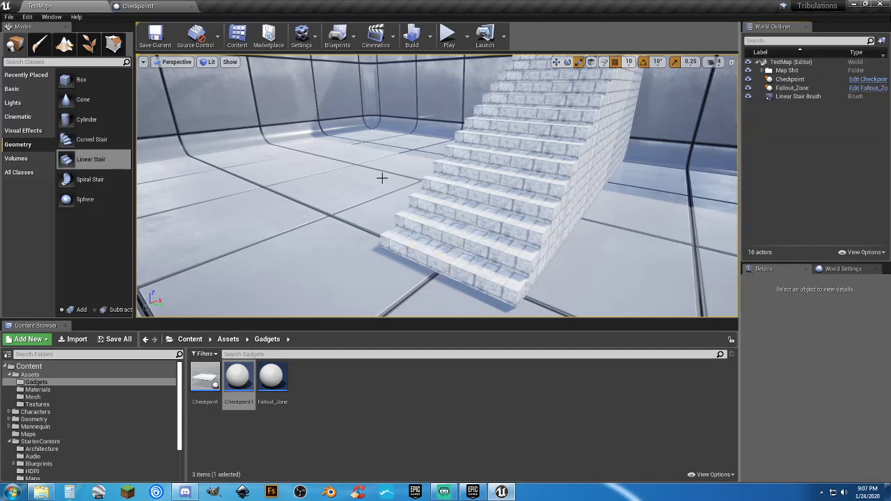
pyautogui.click(115, 339)
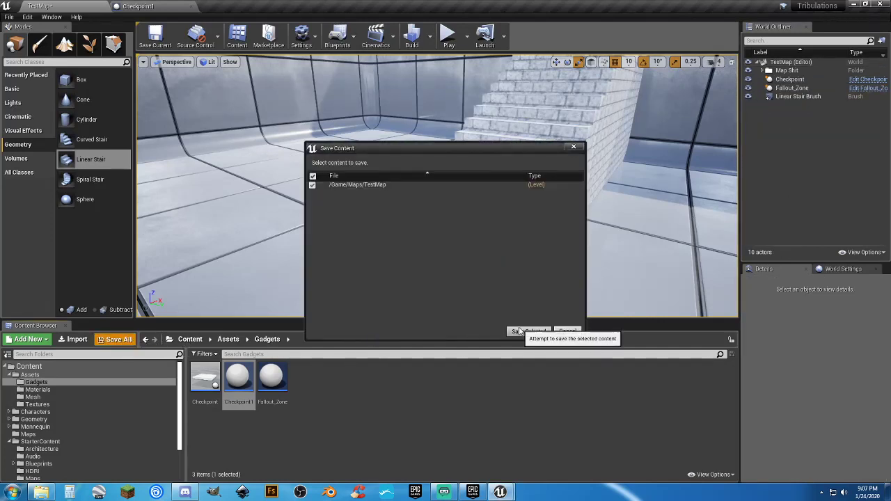
pyautogui.click(520, 331)
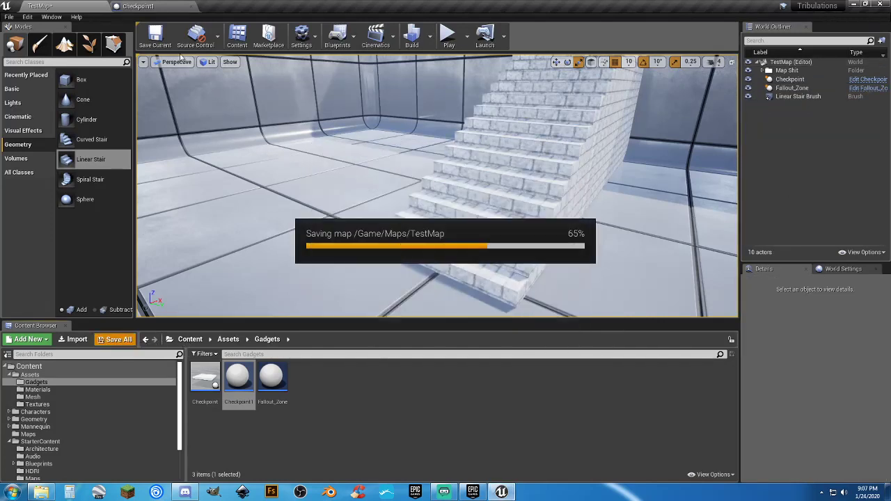
# Close the Checkpoint1 blueprint editor and force-delete the Checkpoint1 asset from the Gadgets folder
pyautogui.click(187, 6)
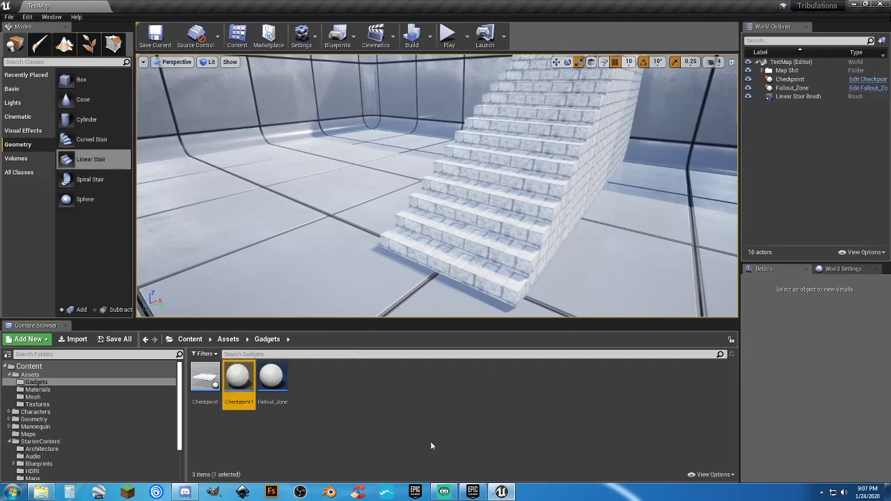
pyautogui.press('Delete')
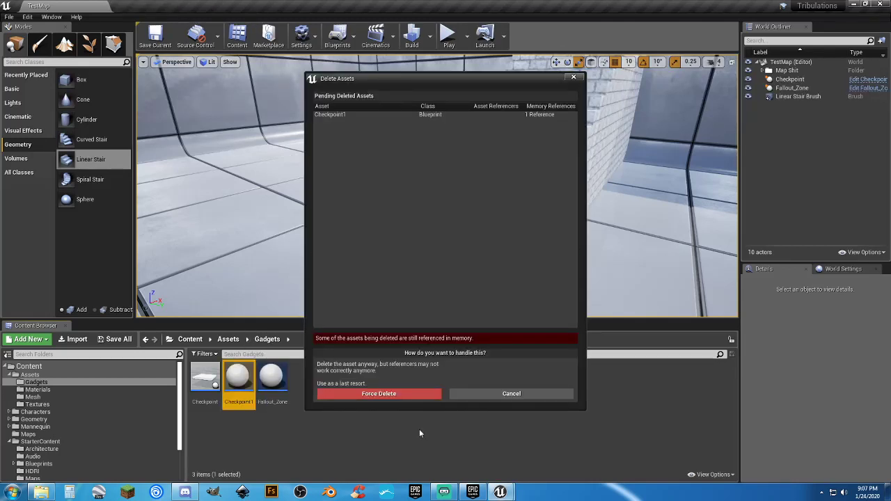
pyautogui.click(396, 395)
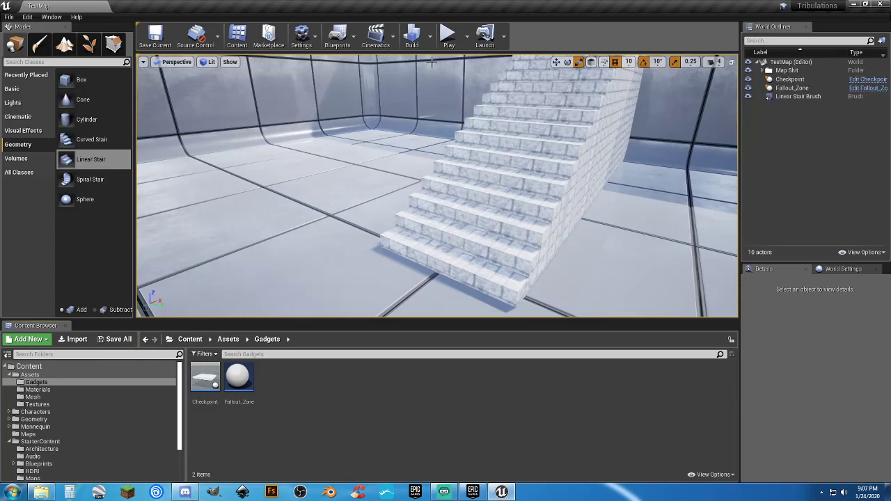
# Play-test TestMap by running the character up the stairs over the checkpoint pad and jumping off the wall
pyautogui.click(449, 35)
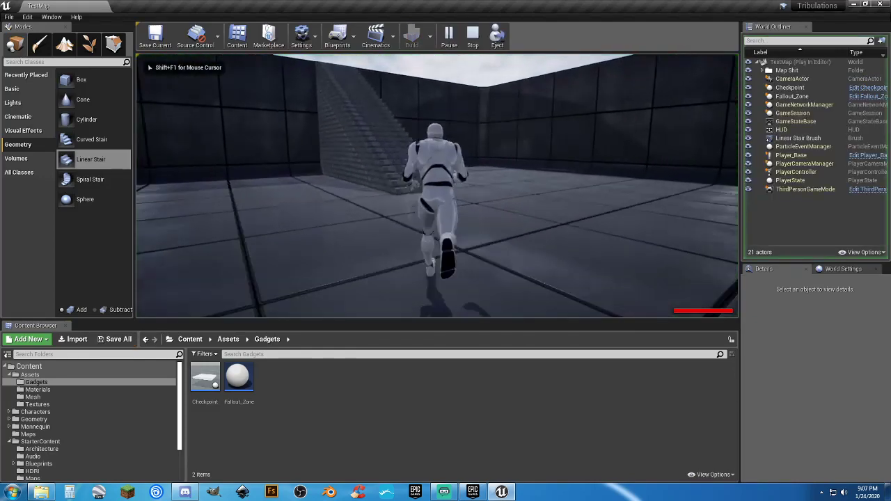
pyautogui.press('w')
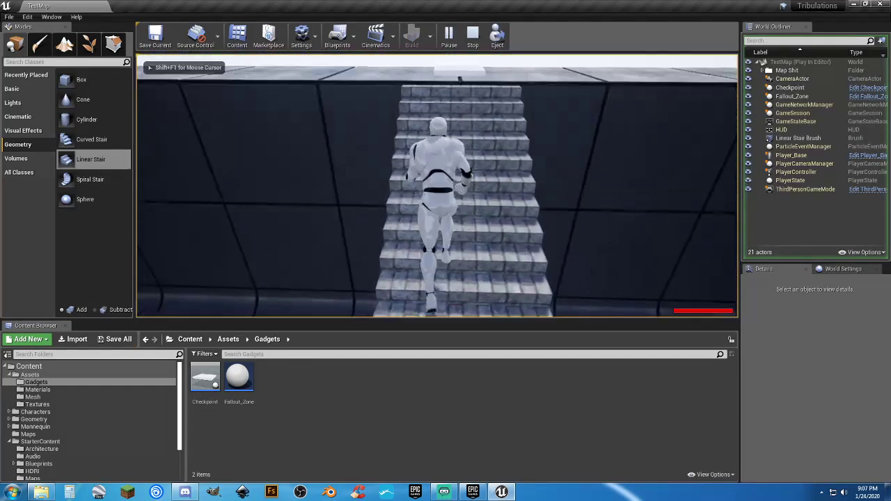
pyautogui.press('w')
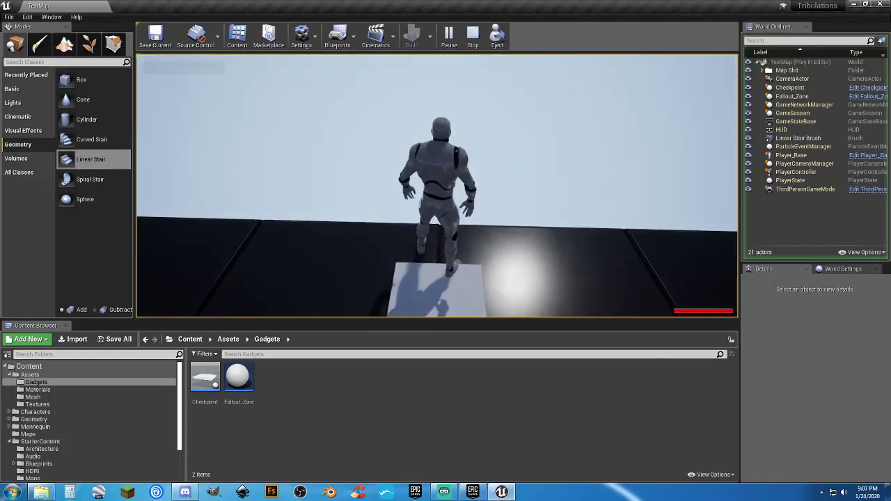
pyautogui.press('space')
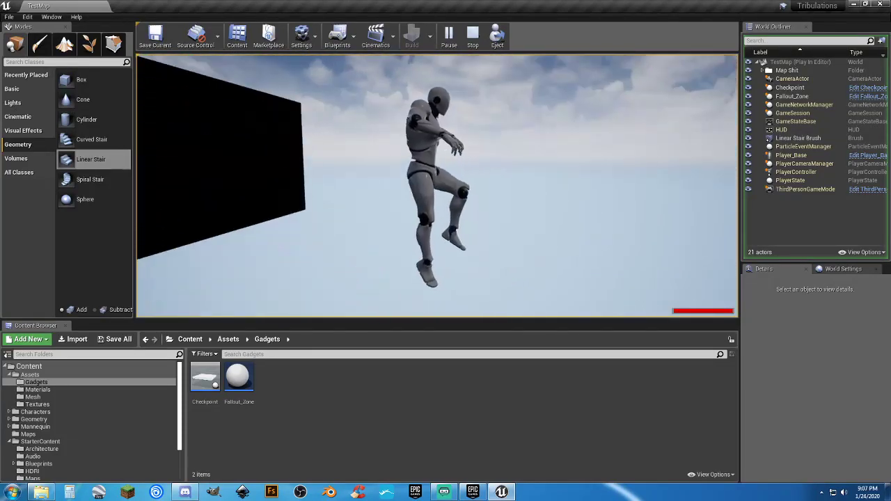
pyautogui.press('Escape')
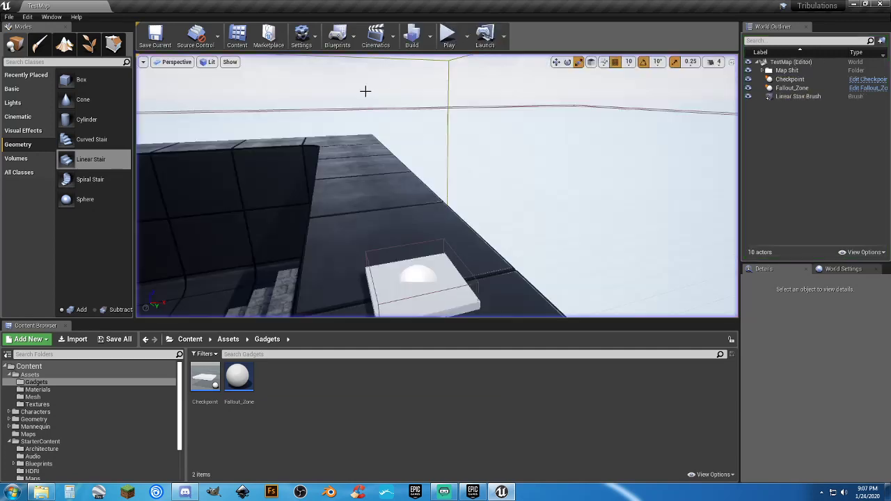
pyautogui.moveTo(462, 165); pyautogui.dragTo(441, 166, button='right')
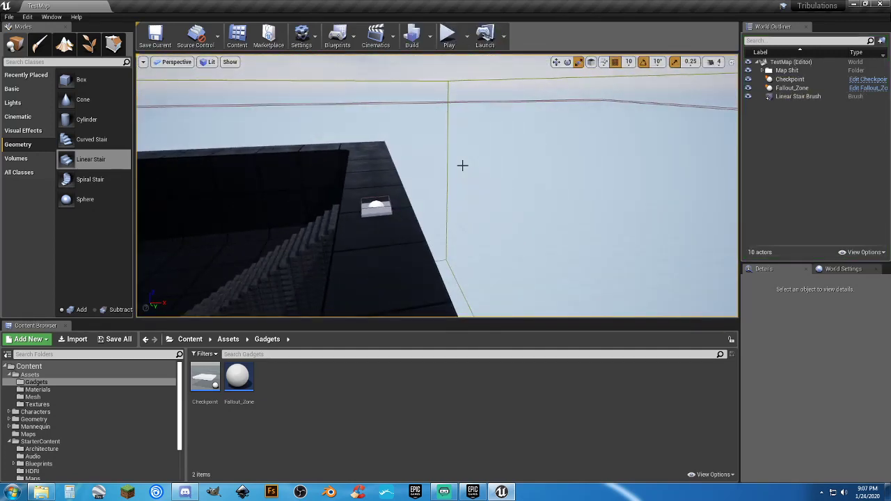
pyautogui.moveTo(432, 168); pyautogui.dragTo(390, 157, button='right')
pyautogui.press('a')
pyautogui.press('d')
pyautogui.press('w')
pyautogui.moveTo(348, 144); pyautogui.dragTo(430, 168, button='right')
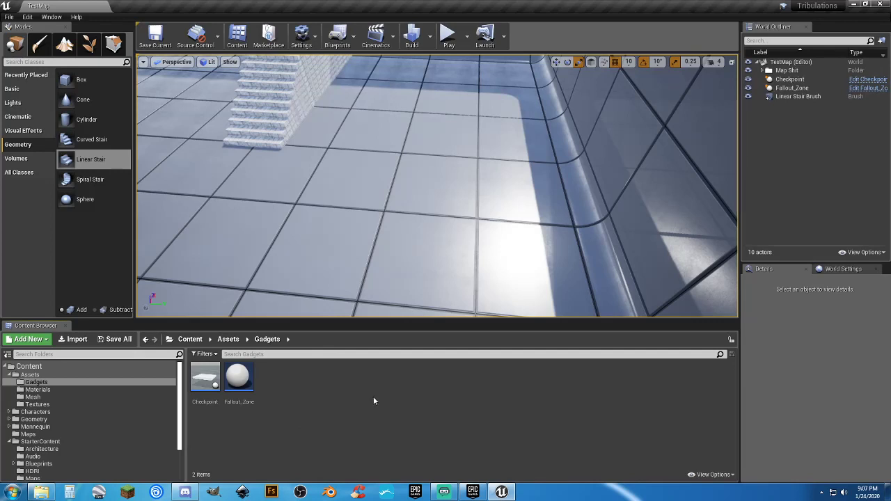
# Create an Actor blueprint named Fall_Wall in the Gadgets folder and open it for editing
pyautogui.rightClick(308, 385)
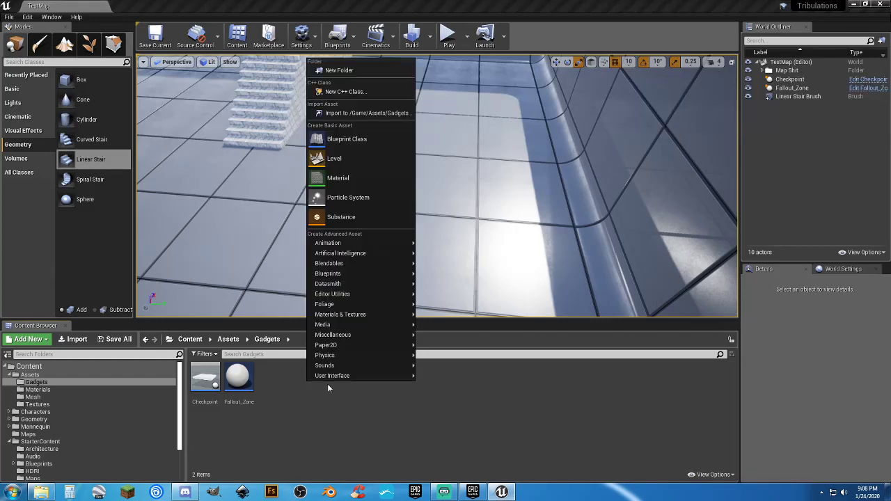
pyautogui.click(371, 139)
pyautogui.click(374, 174)
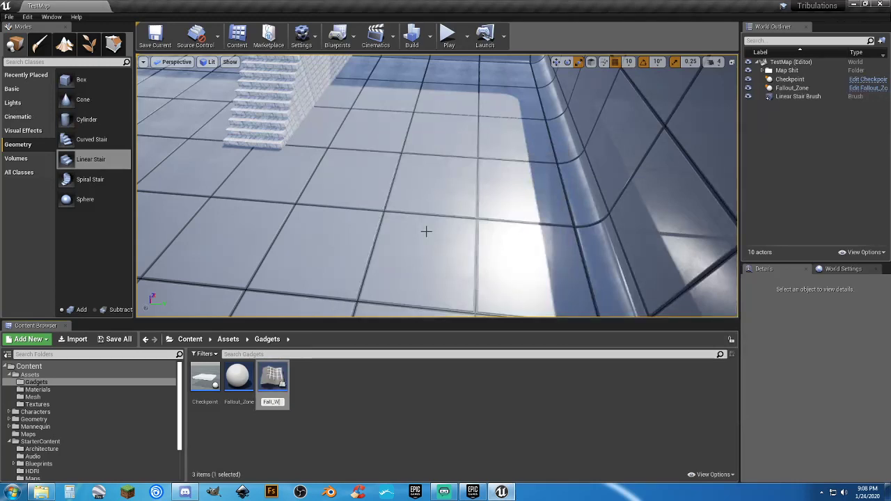
pyautogui.press('Return')
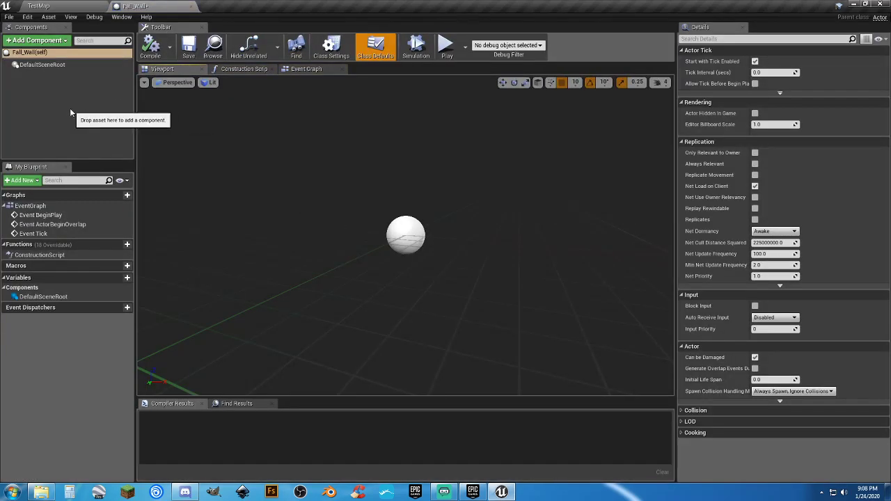
# Add a Cube component to the Fall_Wall blueprint, keeping its default name
pyautogui.click(37, 41)
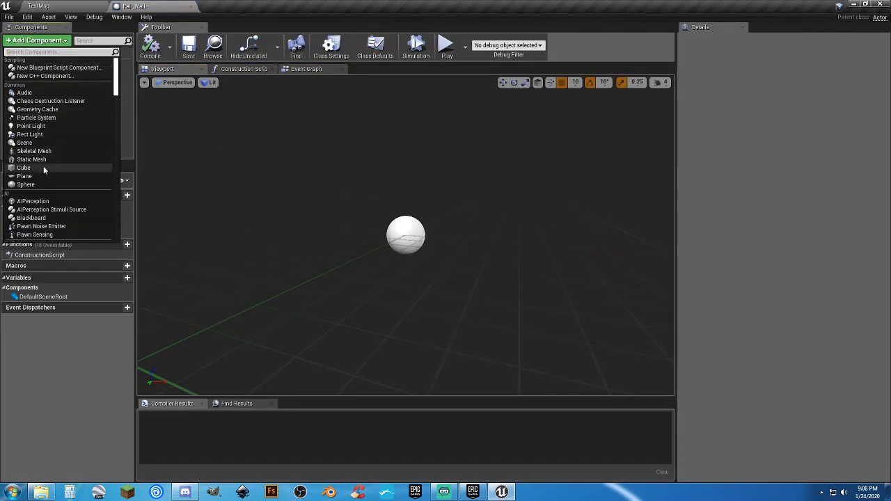
pyautogui.click(43, 167)
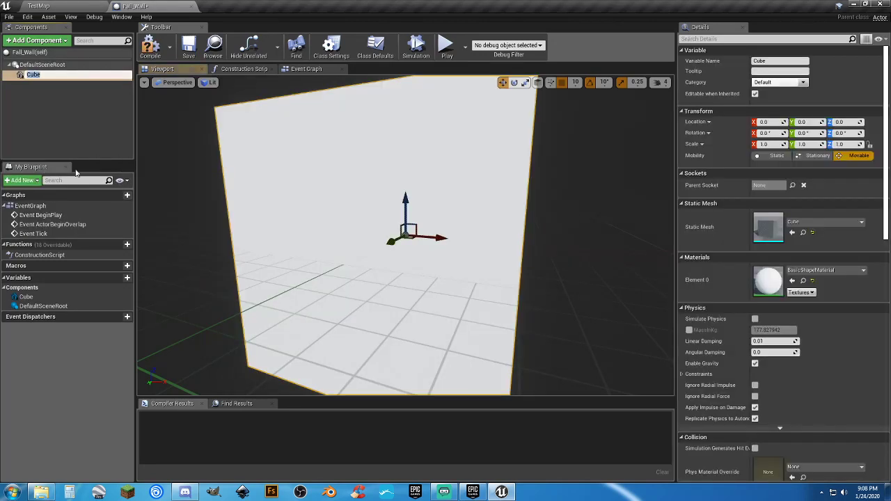
pyautogui.click(521, 147)
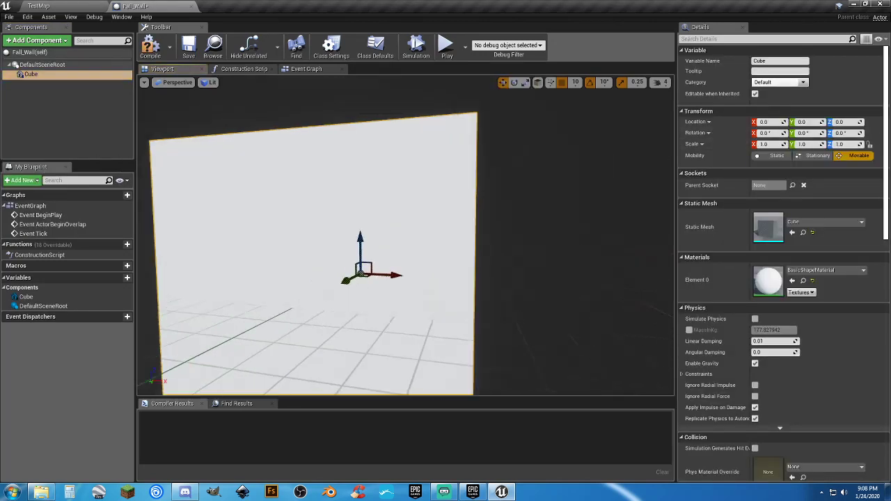
pyautogui.moveTo(480, 165); pyautogui.dragTo(471, 185)
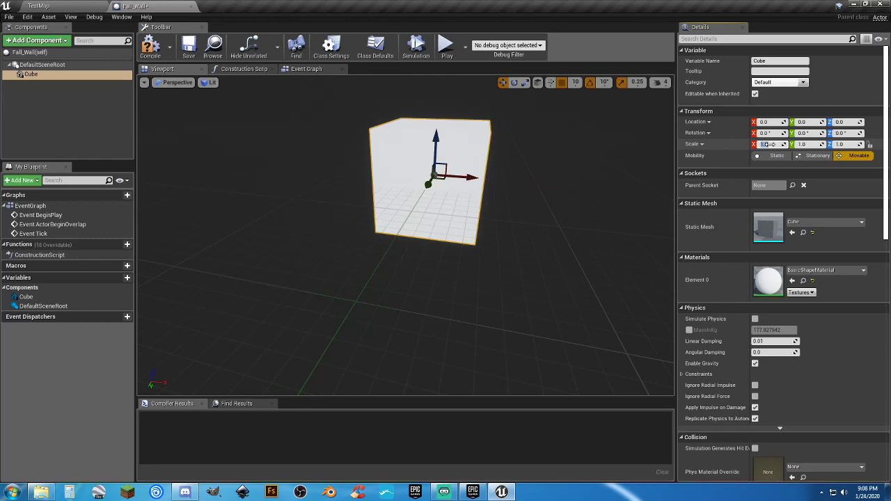
# Set the Cube component's scale to 0.1 in X, Y and Z
pyautogui.click(768, 144)
pyautogui.write('0.1')
pyautogui.press('Tab')
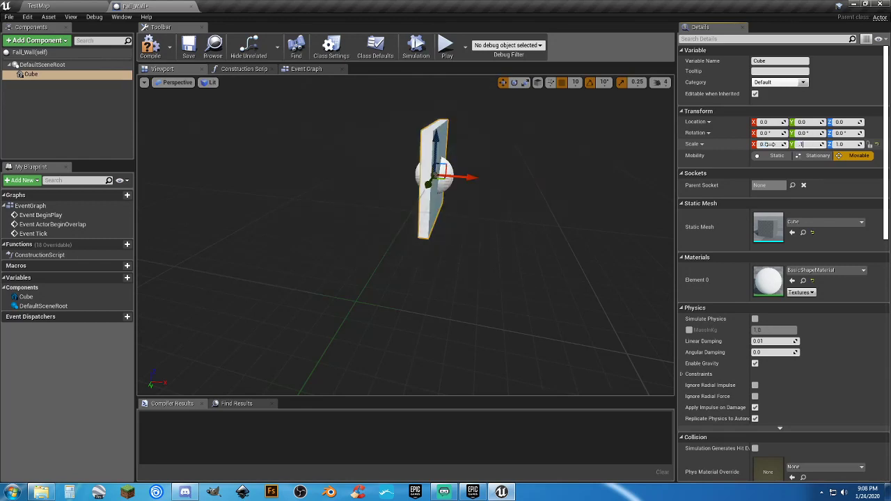
pyautogui.write('0.1')
pyautogui.press('Tab')
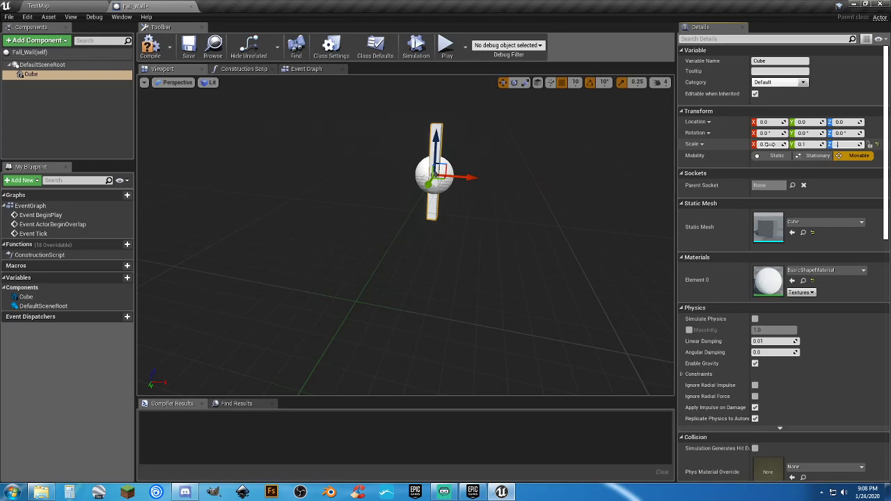
pyautogui.write('0.1')
pyautogui.press('Return')
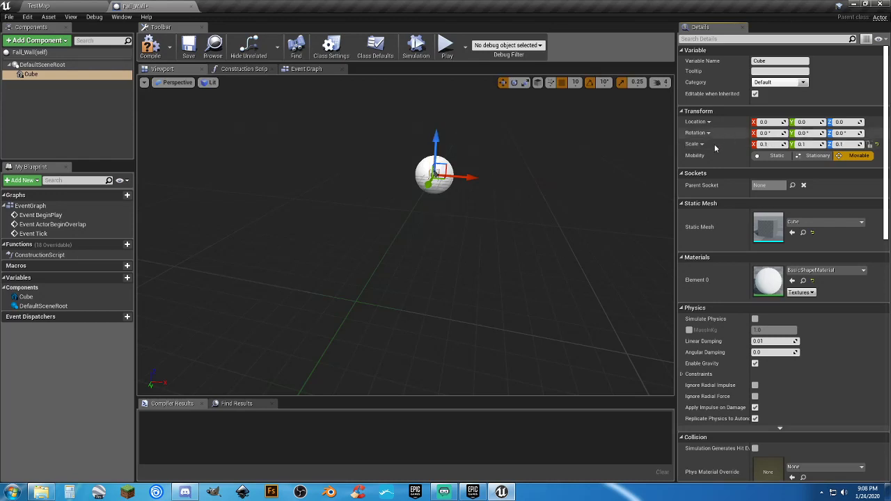
# Stretch the Cube component to a scale of 2.0 along X and compile the blueprint
pyautogui.click(525, 83)
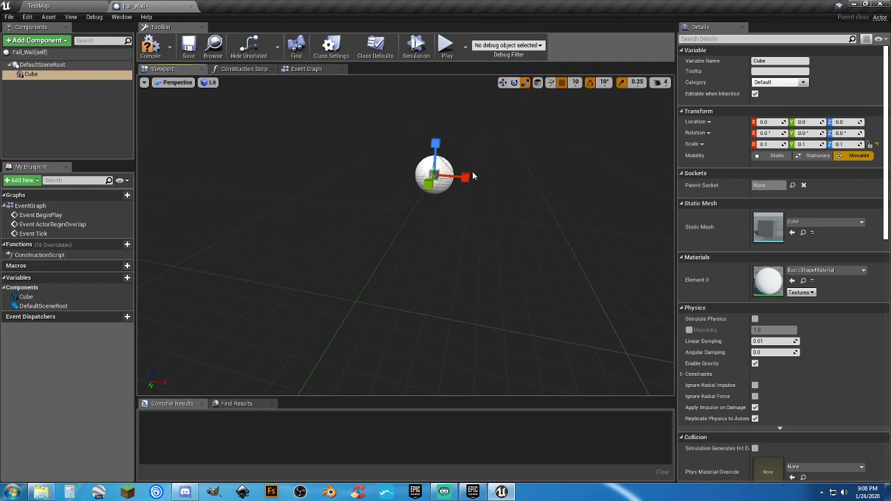
pyautogui.moveTo(467, 180); pyautogui.dragTo(536, 179)
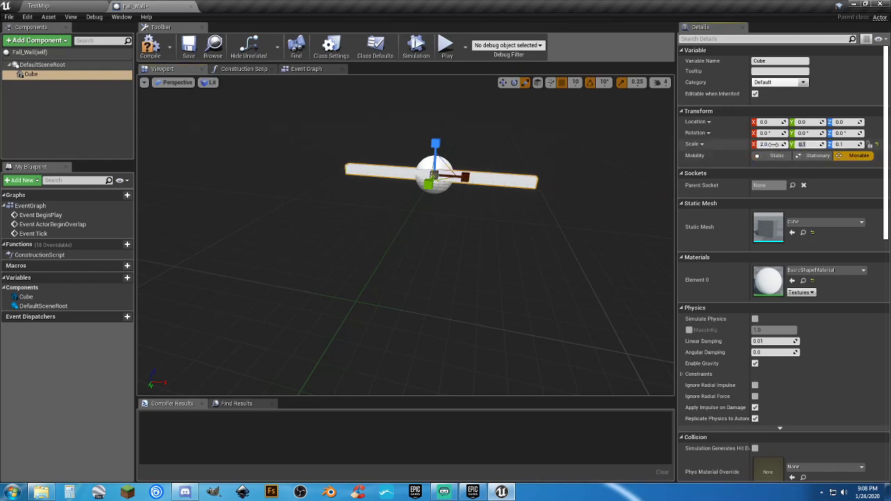
pyautogui.moveTo(418, 278); pyautogui.dragTo(441, 197)
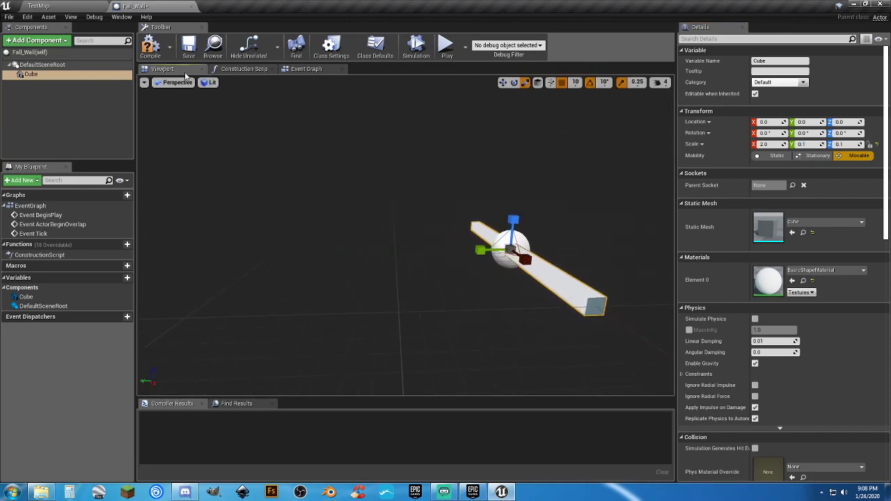
pyautogui.click(150, 48)
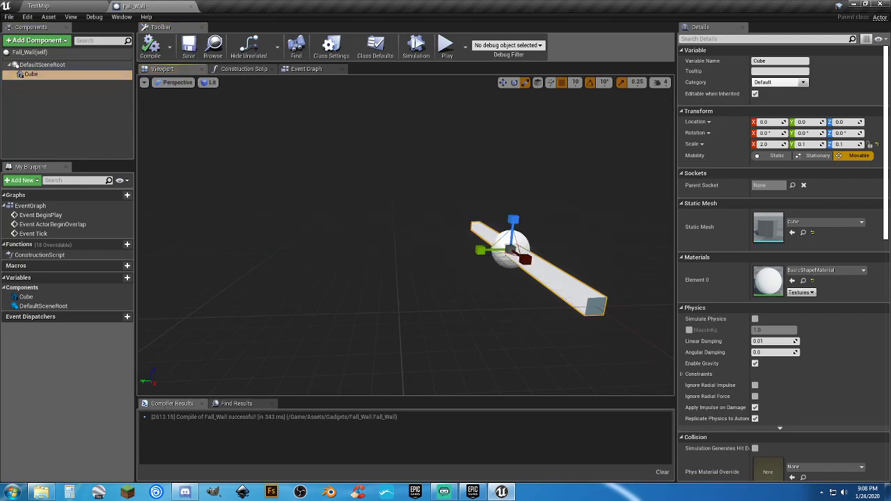
pyautogui.moveTo(418, 278); pyautogui.dragTo(494, 280)
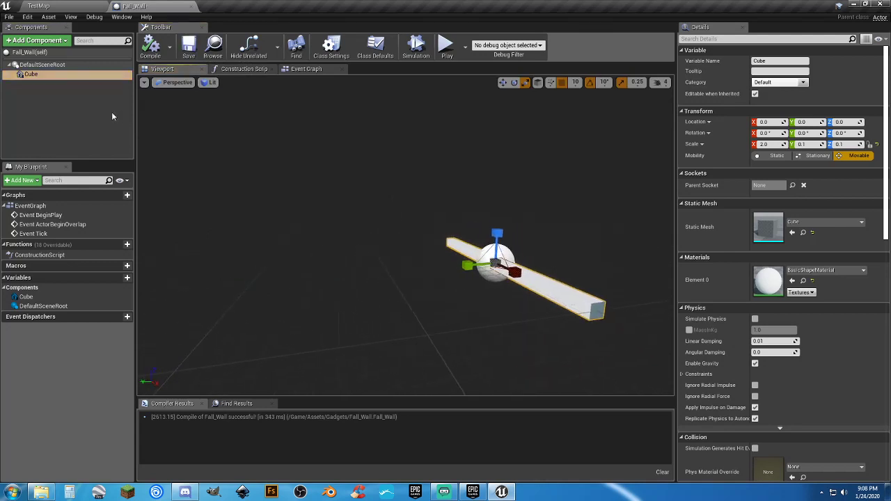
# Add a second Cube component to the Fall_Wall blueprint
pyautogui.click(72, 128)
pyautogui.click(38, 41)
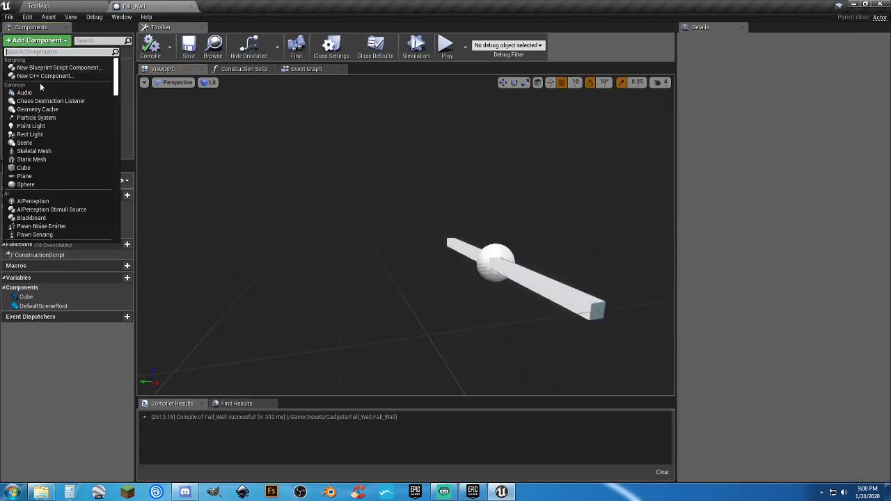
pyautogui.click(24, 168)
# Scale the second cube to 2 in X, 0.1 in Y and 5 in Z, and raise it to Z location 220
pyautogui.moveTo(529, 181); pyautogui.dragTo(604, 181)
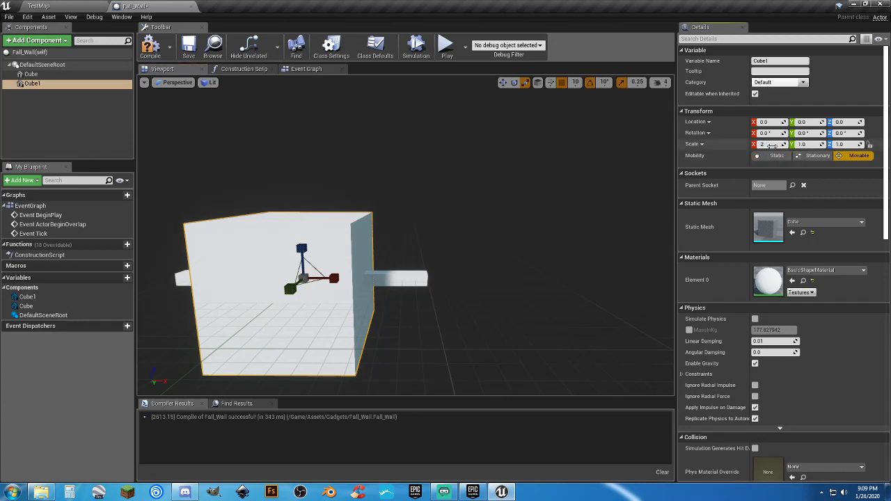
pyautogui.press('Tab')
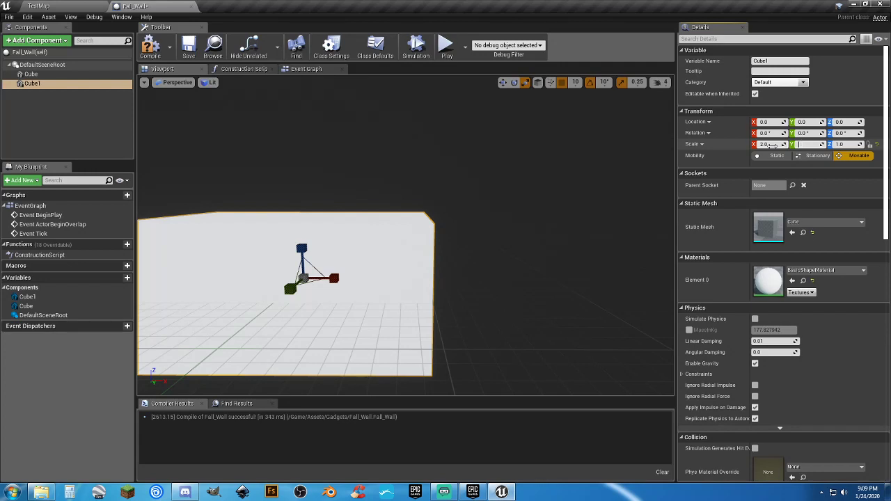
pyautogui.write('0.1')
pyautogui.press('Tab')
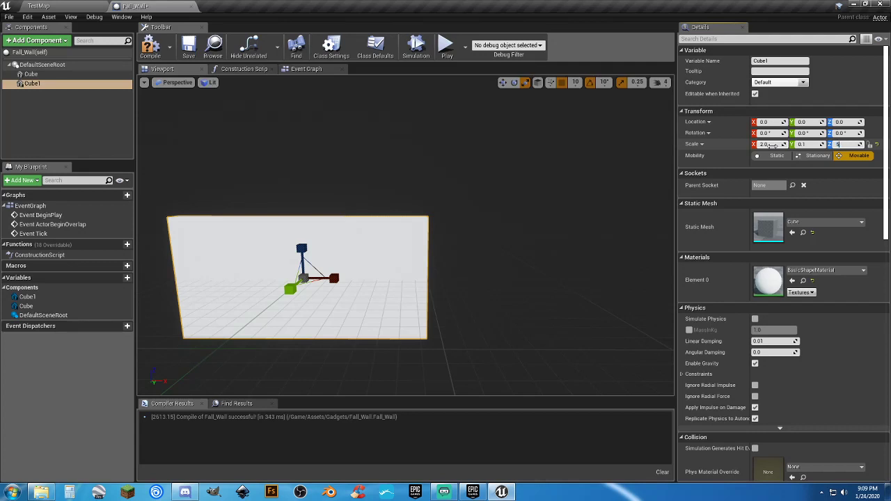
pyautogui.write('5')
pyautogui.press('Return')
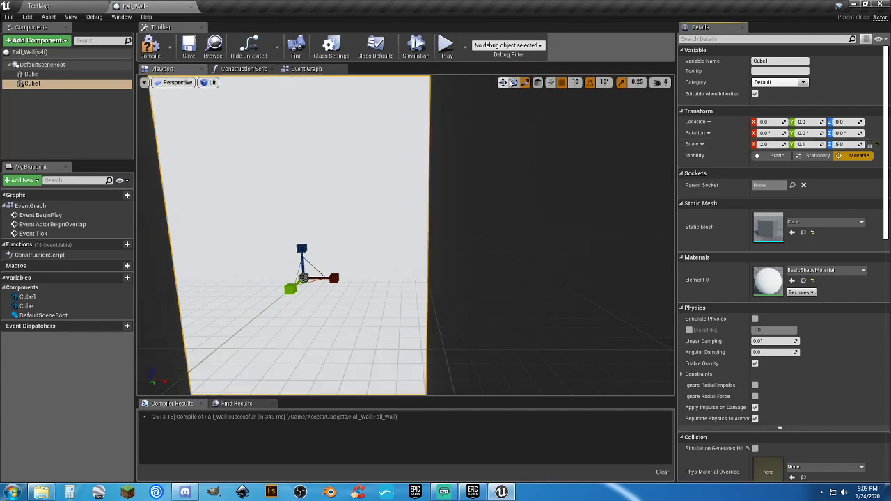
pyautogui.moveTo(379, 166); pyautogui.dragTo(348, 30)
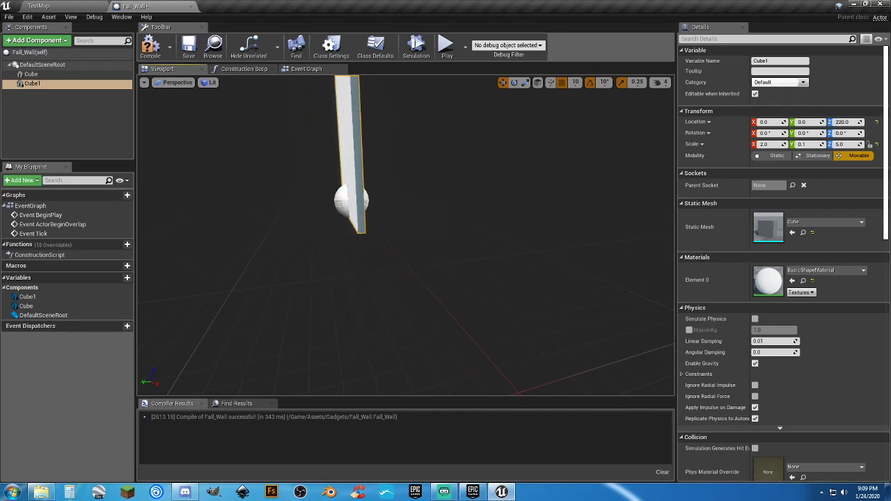
# Raise the tall second cube to Z location 260, and compile and save the Fall_Wall blueprint
pyautogui.press('f')
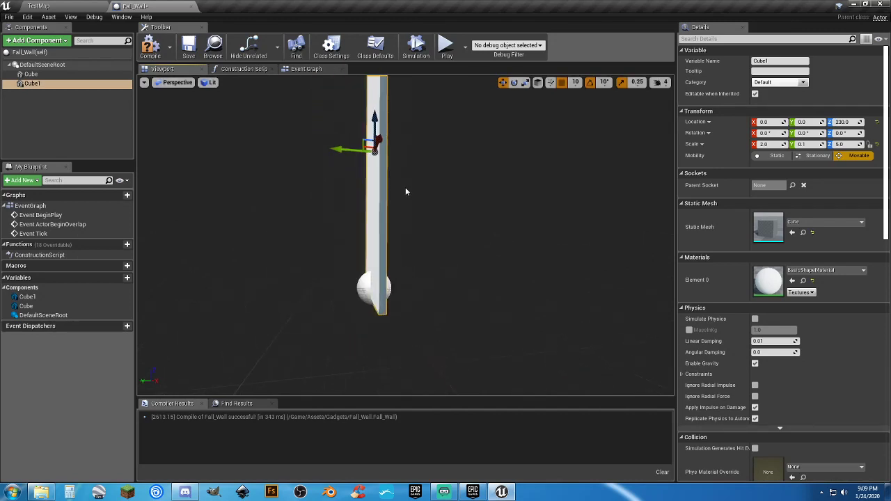
pyautogui.moveTo(376, 117); pyautogui.dragTo(380, 99)
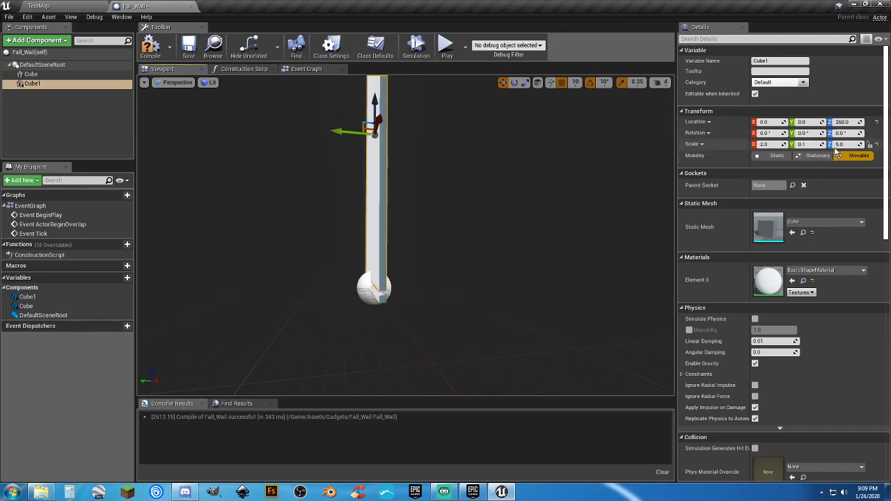
pyautogui.moveTo(591, 181); pyautogui.dragTo(351, 170, button='right')
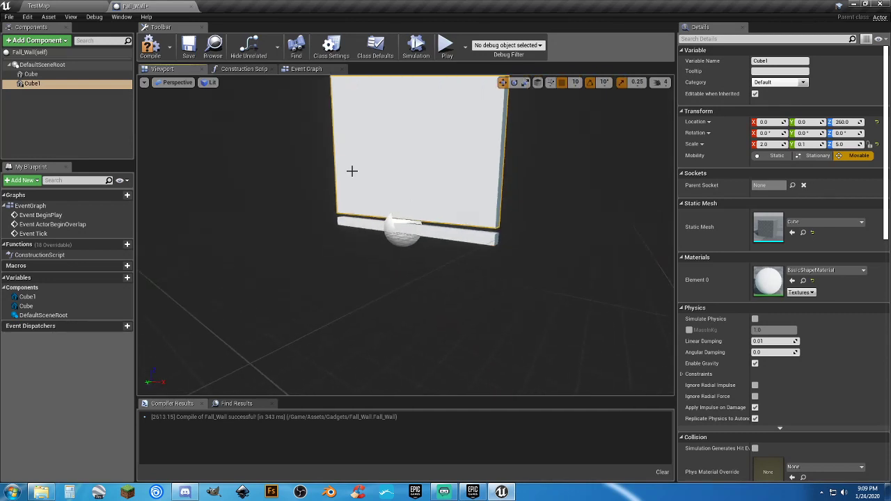
pyautogui.click(150, 48)
pyautogui.click(189, 47)
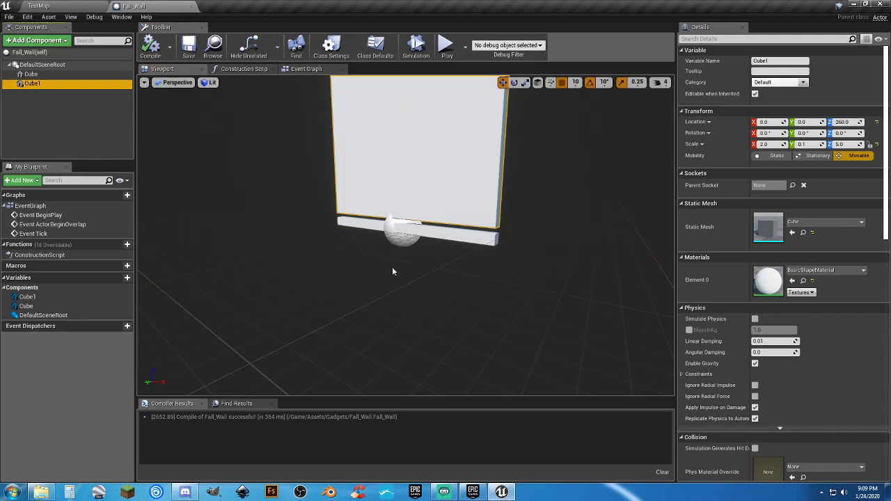
pyautogui.moveTo(392, 271)
pyautogui.mouseDown(button='right')
pyautogui.moveTo(424, 268)
pyautogui.moveTo(418, 282)
pyautogui.moveTo(397, 282)
pyautogui.moveTo(392, 272)
pyautogui.mouseUp(button='right')
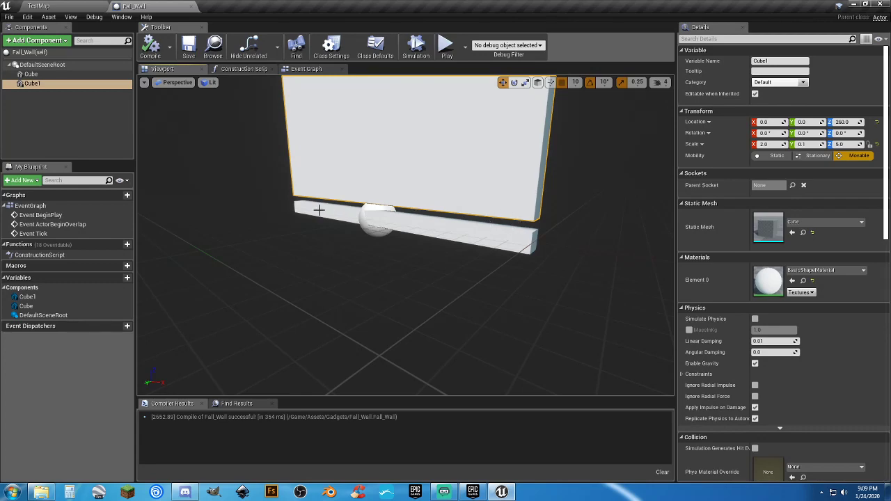
# Place a Fall_Wall gadget in TestMap on the ledge next to the checkpoint and rotate it -90° about Z
pyautogui.click(66, 7)
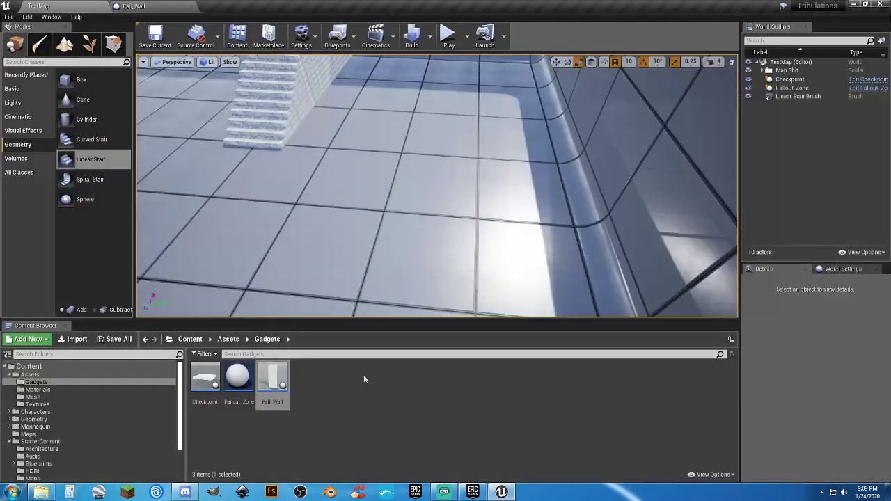
pyautogui.press('w')
pyautogui.moveTo(361, 309); pyautogui.dragTo(308, 318, button='right')
pyautogui.moveTo(272, 380); pyautogui.dragTo(461, 186)
pyautogui.click(567, 62)
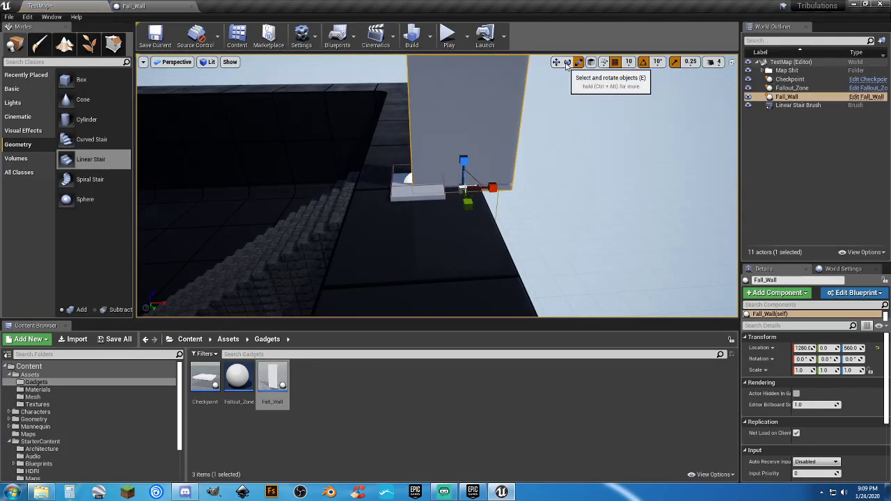
pyautogui.moveTo(443, 211); pyautogui.dragTo(388, 216)
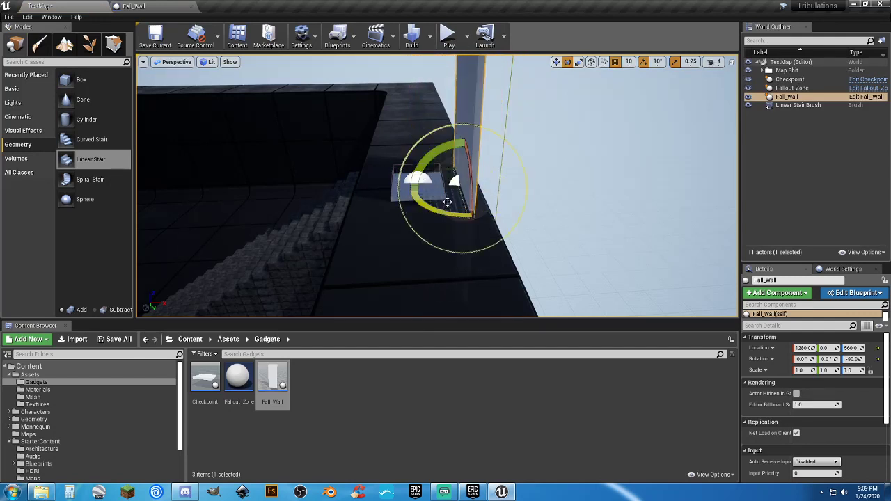
# Move the placed Fall_Wall outward along X to 1320 at the ledge's edge, and save the TestMap level
pyautogui.click(555, 62)
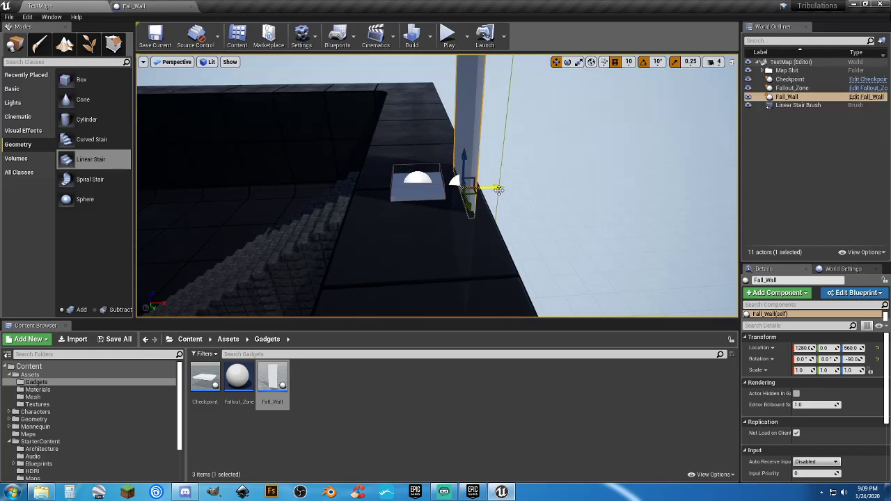
pyautogui.moveTo(496, 187); pyautogui.dragTo(509, 185)
pyautogui.moveTo(515, 191)
pyautogui.mouseDown(button='right')
pyautogui.moveTo(515, 221)
pyautogui.moveTo(468, 227)
pyautogui.moveTo(480, 225)
pyautogui.moveTo(491, 240)
pyautogui.moveTo(484, 222)
pyautogui.moveTo(497, 182)
pyautogui.moveTo(477, 169)
pyautogui.moveTo(510, 154)
pyautogui.moveTo(511, 205)
pyautogui.mouseUp(button='right')
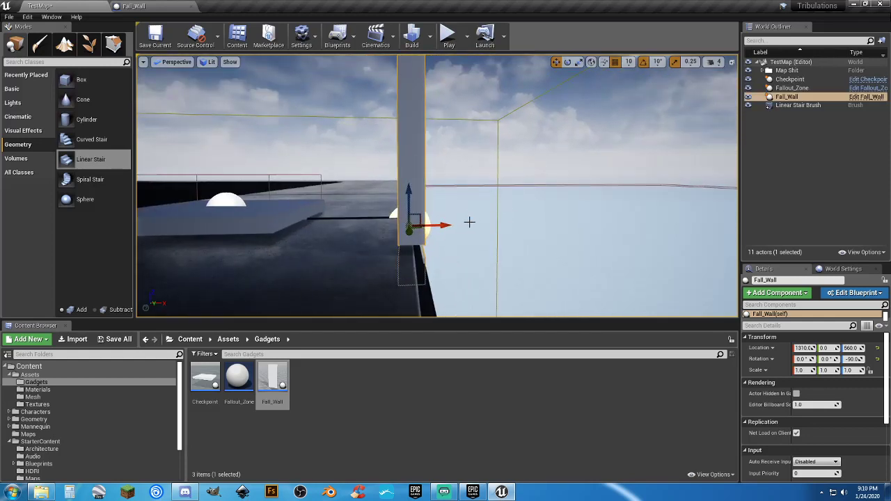
pyautogui.moveTo(444, 226); pyautogui.dragTo(454, 225)
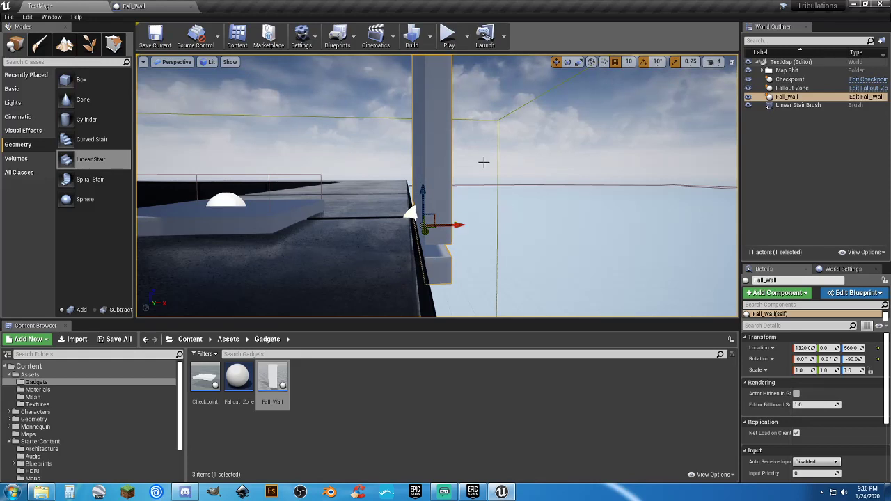
pyautogui.click(117, 339)
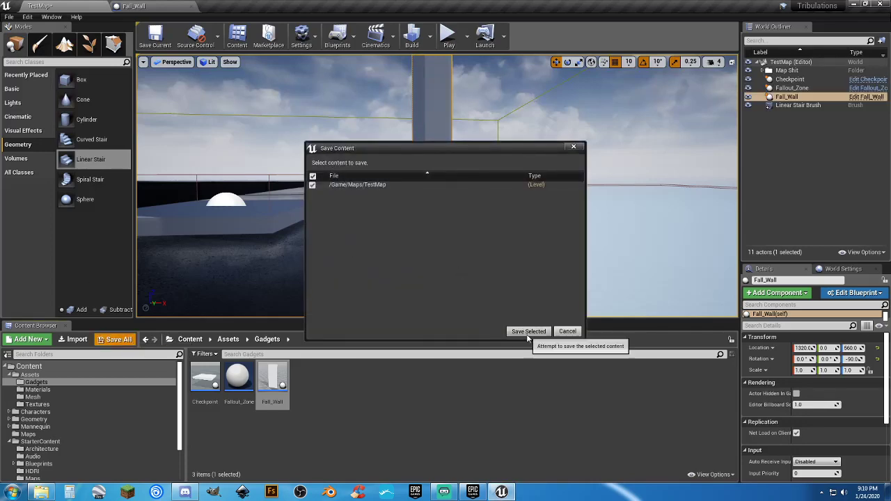
pyautogui.click(529, 331)
# Play-test TestMap by running the character up to the placed wall, and end the play session
pyautogui.click(449, 36)
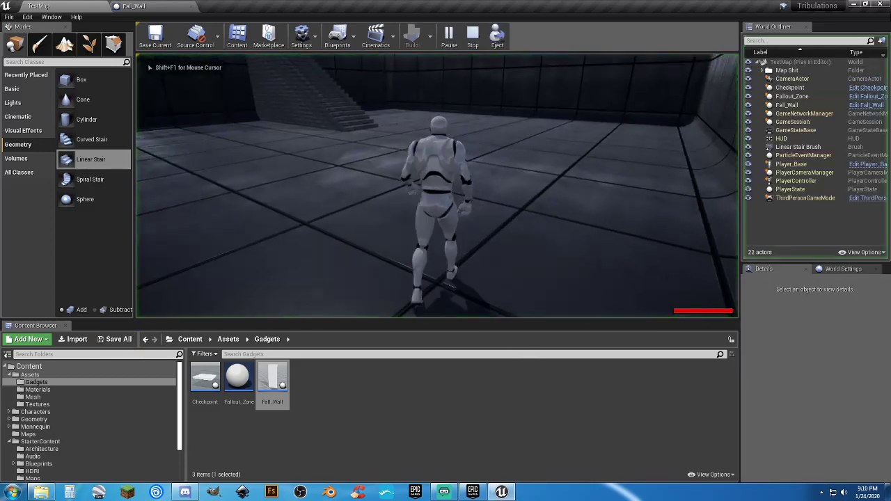
pyautogui.press('w')
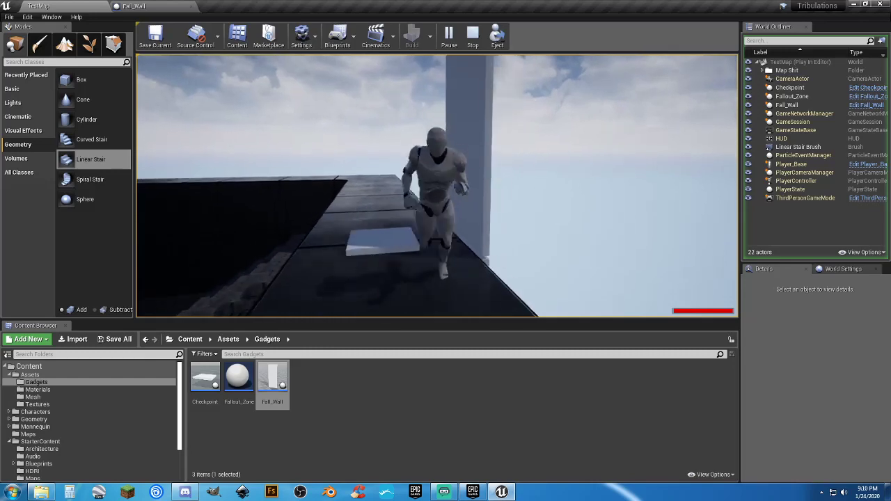
pyautogui.press('Escape')
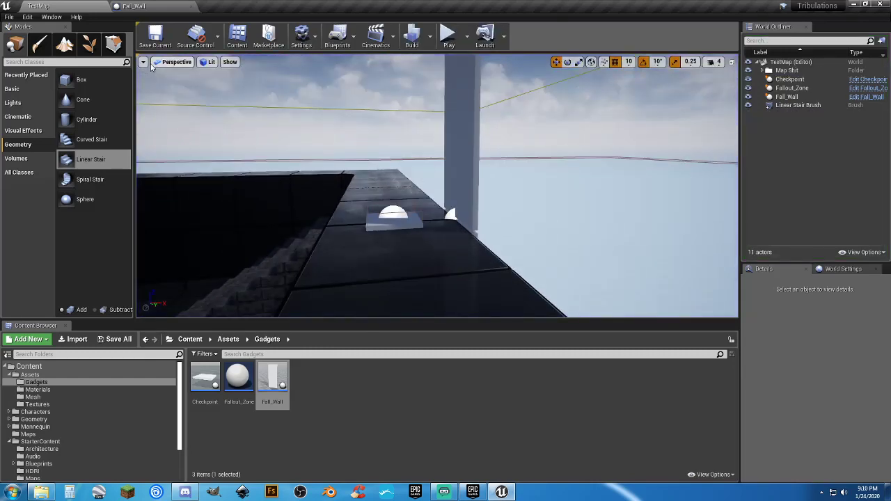
# Rename the Fall_Wall blueprint's tall cube component to Plank and its thin bottom cube to Base
pyautogui.click(154, 6)
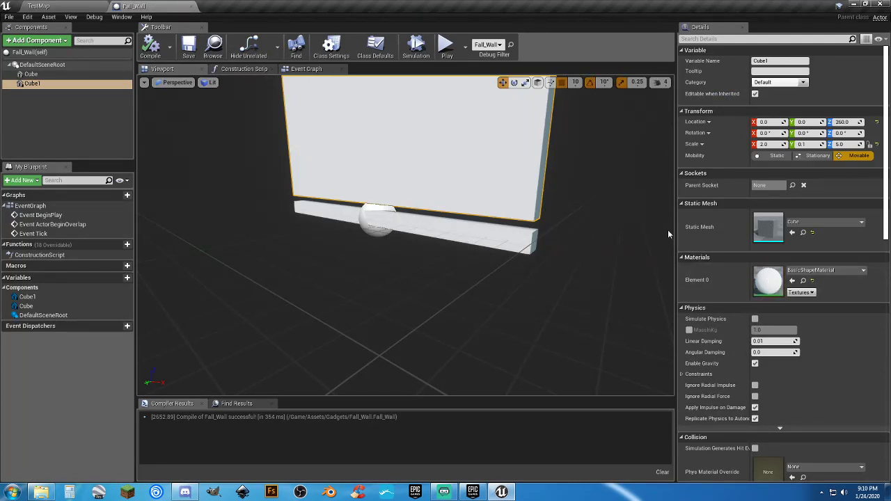
pyautogui.click(45, 84)
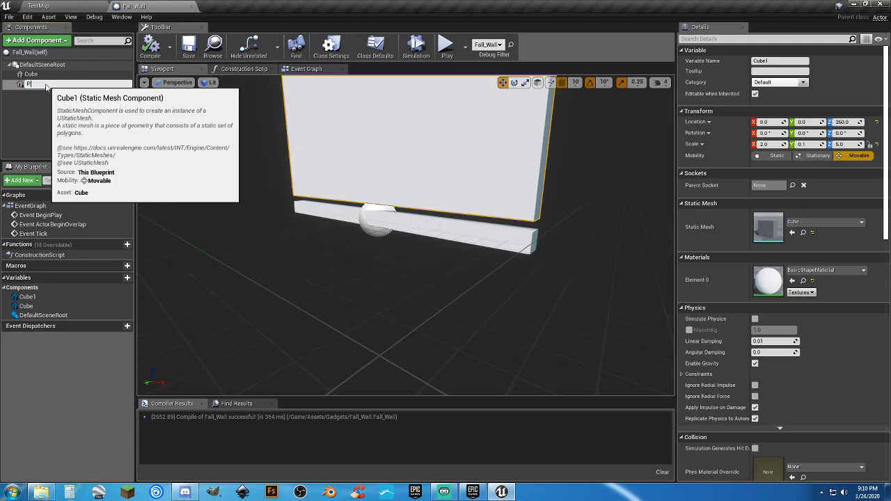
pyautogui.write('Plank')
pyautogui.press('Return')
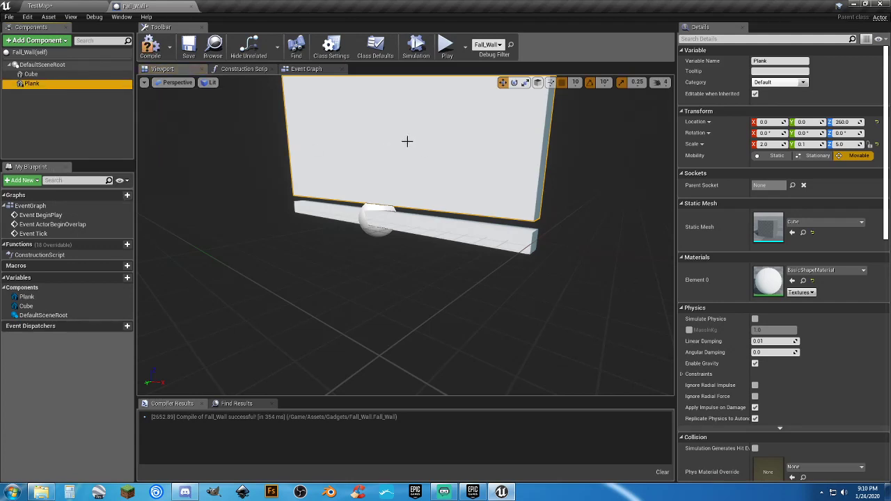
pyautogui.click(49, 76)
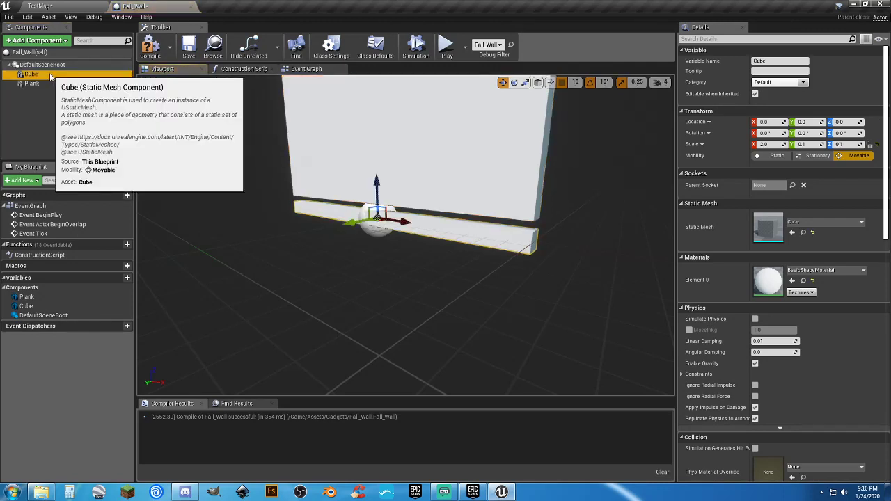
pyautogui.click(47, 75)
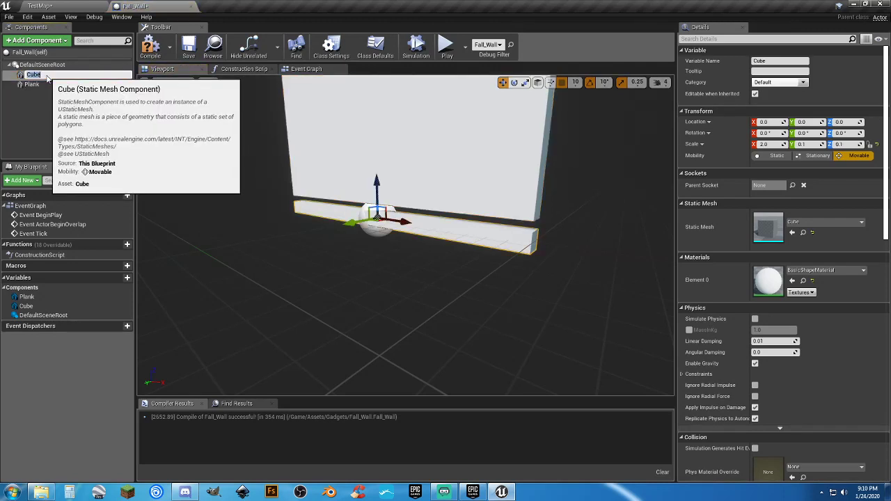
pyautogui.write('Base')
pyautogui.press('Return')
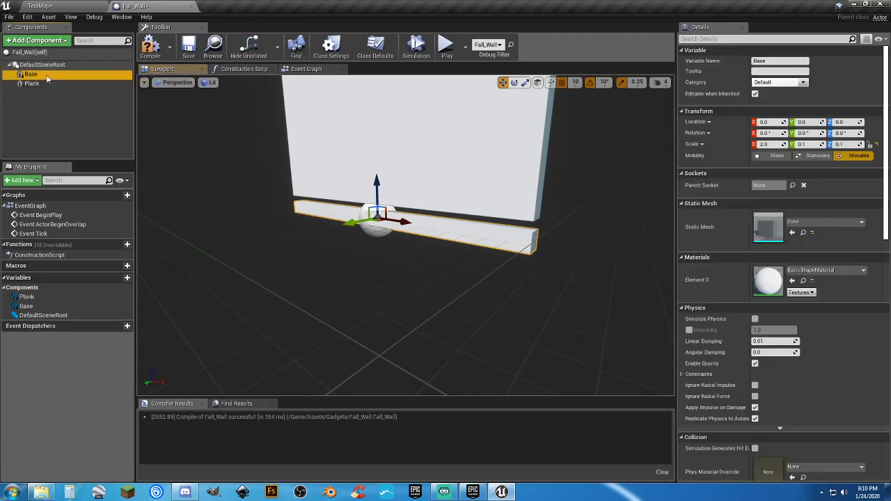
# Enable Simulate Physics on the Plank component, and compile and save the Fall_Wall blueprint
pyautogui.click(46, 83)
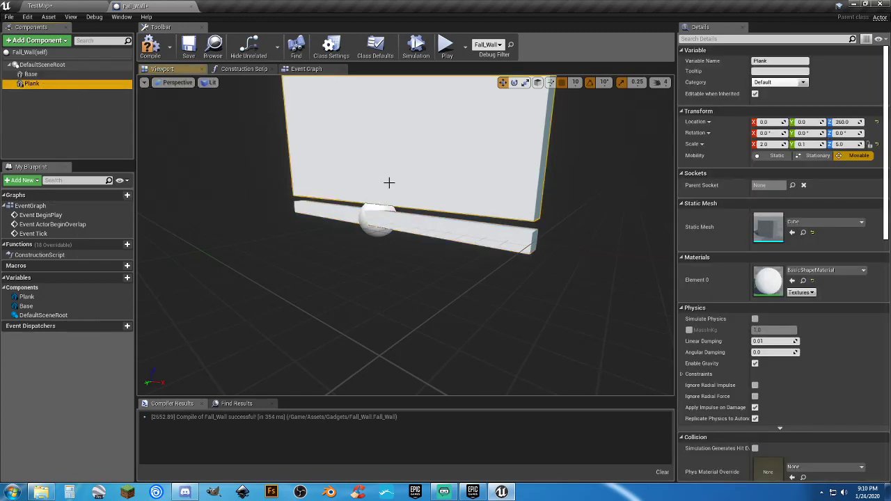
pyautogui.scroll(-5, 727, 277)
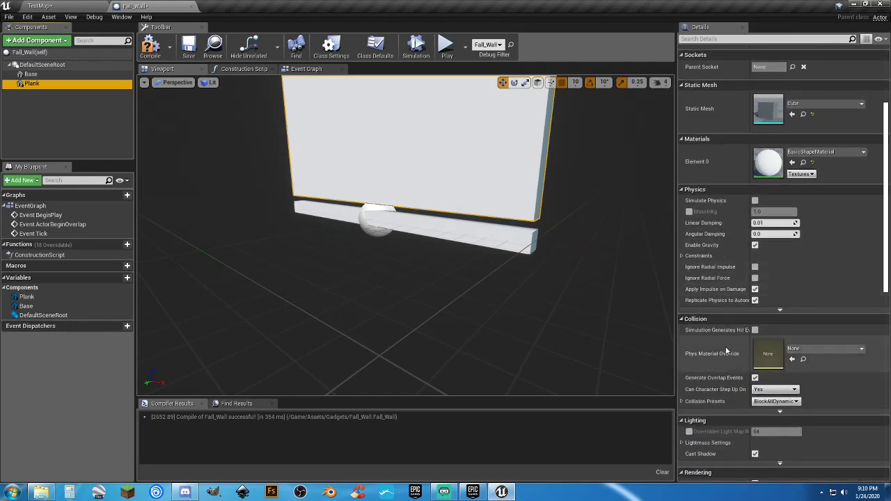
pyautogui.scroll(-4, 724, 346)
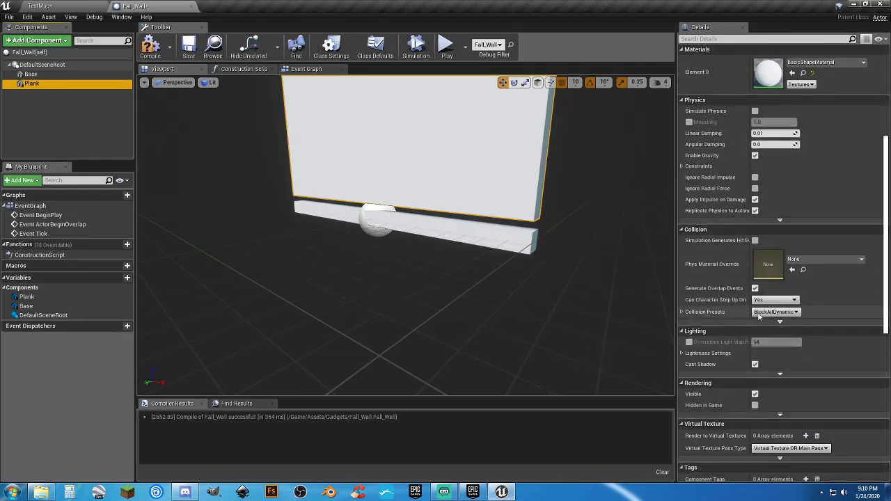
pyautogui.scroll(-2, 733, 340)
pyautogui.scroll(-2, 728, 337)
pyautogui.scroll(8, 727, 336)
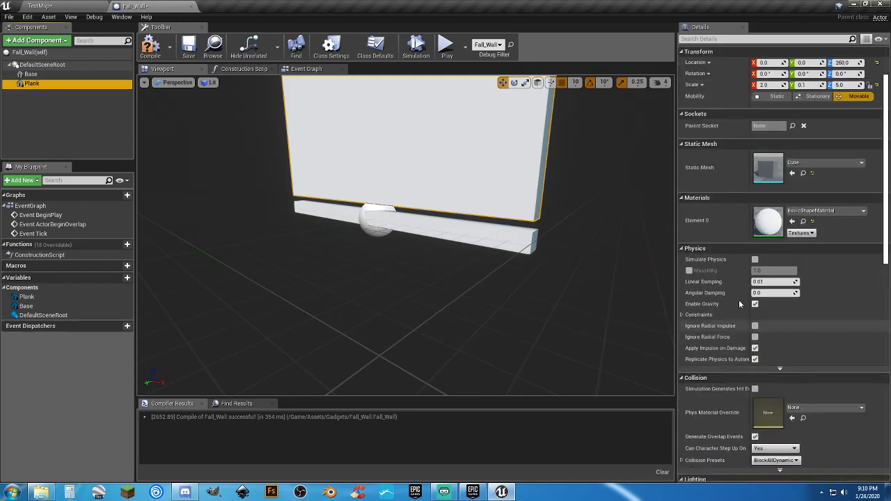
pyautogui.click(755, 259)
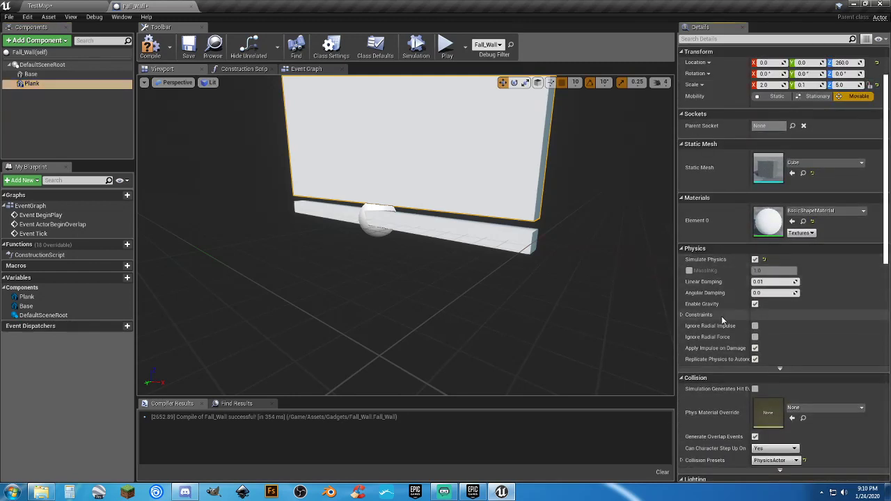
pyautogui.click(151, 48)
pyautogui.click(189, 48)
# Play-test TestMap to check how the physics-enabled plank behaves at the ledge, and release the mouse cursor from the game
pyautogui.click(78, 6)
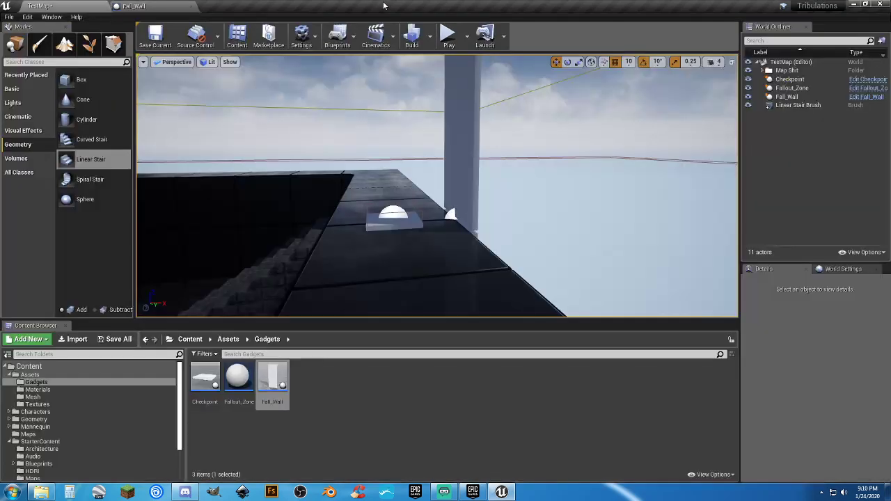
pyautogui.click(448, 35)
pyautogui.press('w')
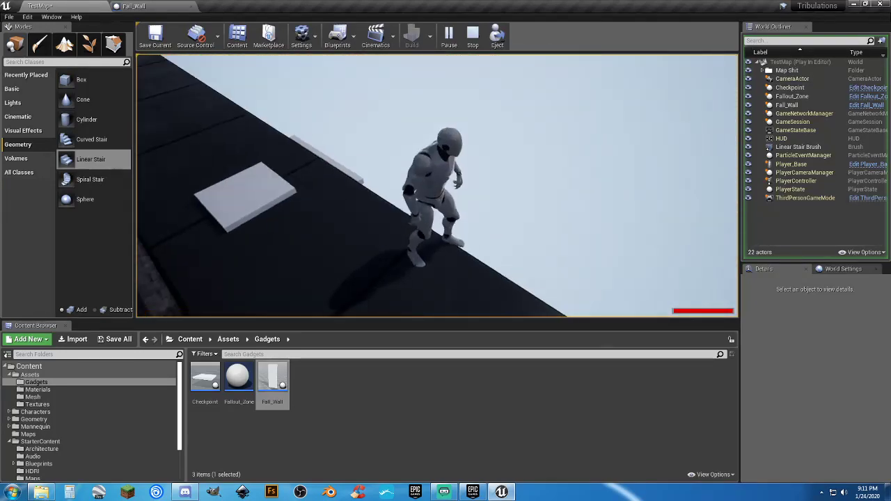
pyautogui.hotkey('shift', 'F1')
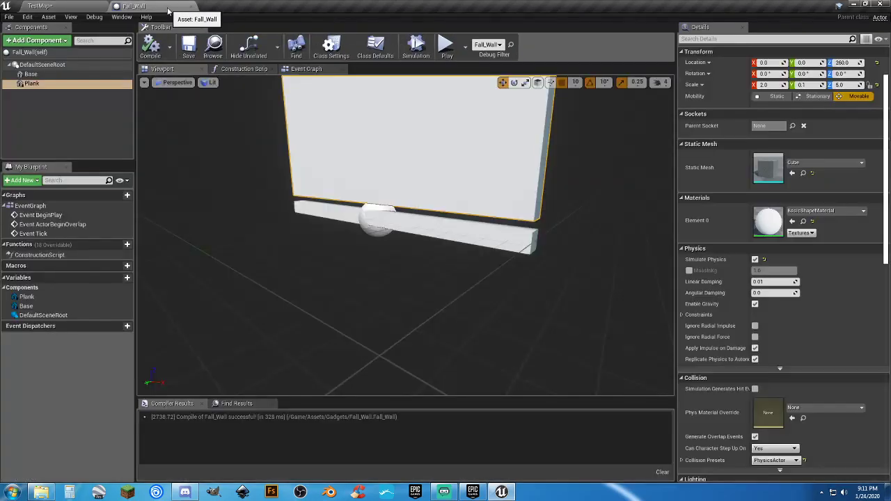
# Add a Physics Constraint component to the Fall_Wall blueprint, keeping its default name
pyautogui.click(136, 5)
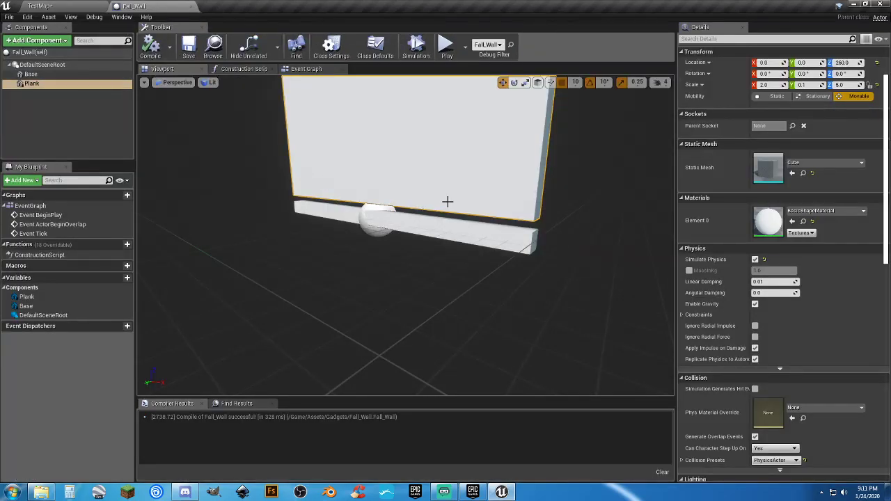
pyautogui.click(77, 117)
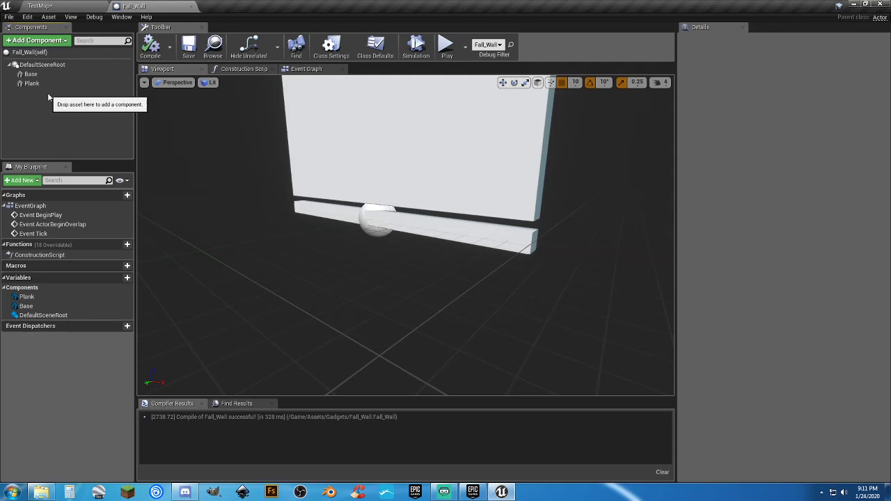
pyautogui.click(40, 42)
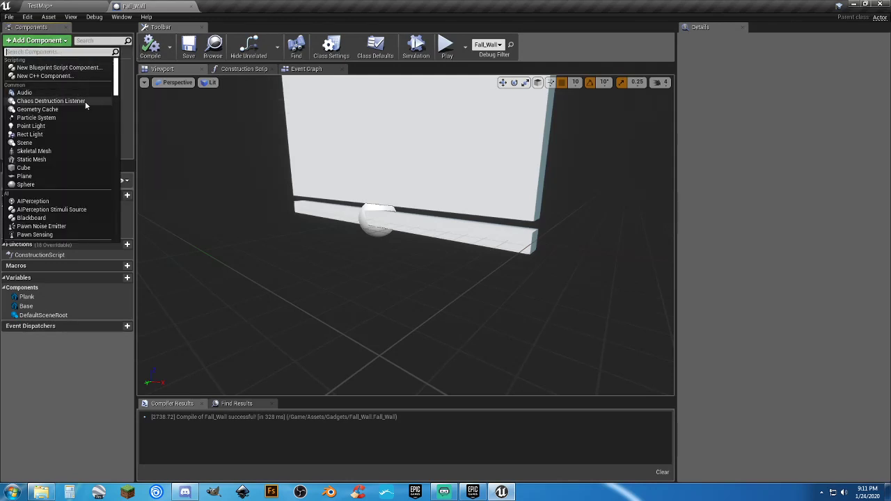
pyautogui.scroll(-2, 99, 132)
pyautogui.scroll(-6, 99, 135)
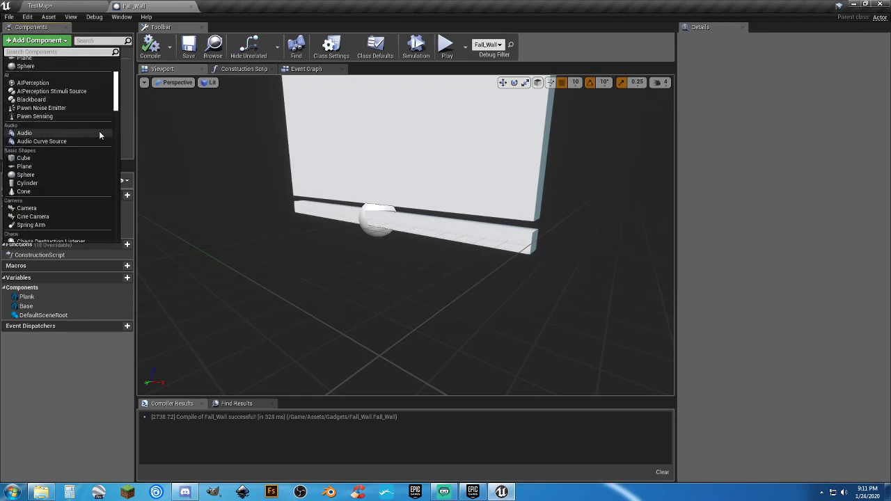
pyautogui.scroll(-2, 105, 138)
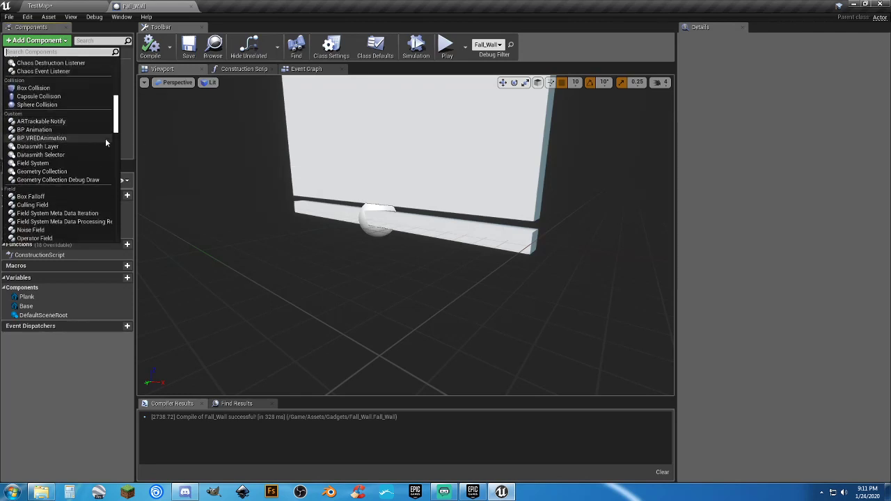
pyautogui.scroll(-1, 108, 132)
pyautogui.scroll(-1, 108, 133)
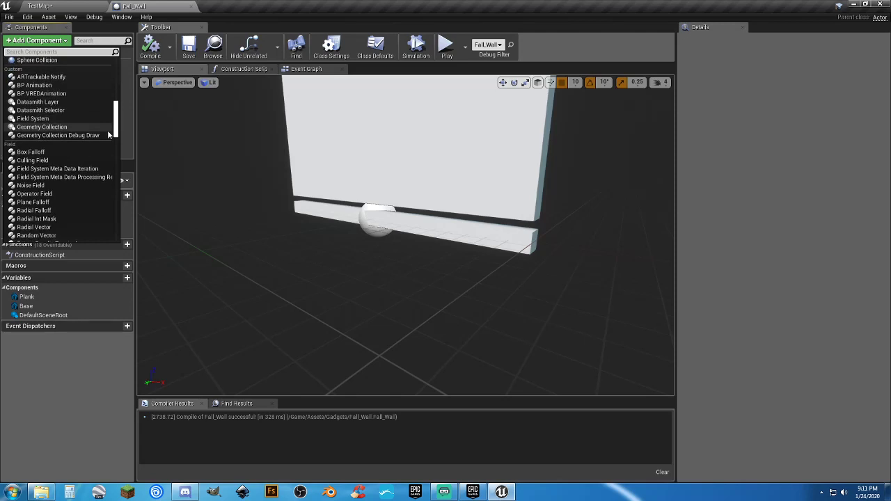
pyautogui.scroll(-6, 108, 134)
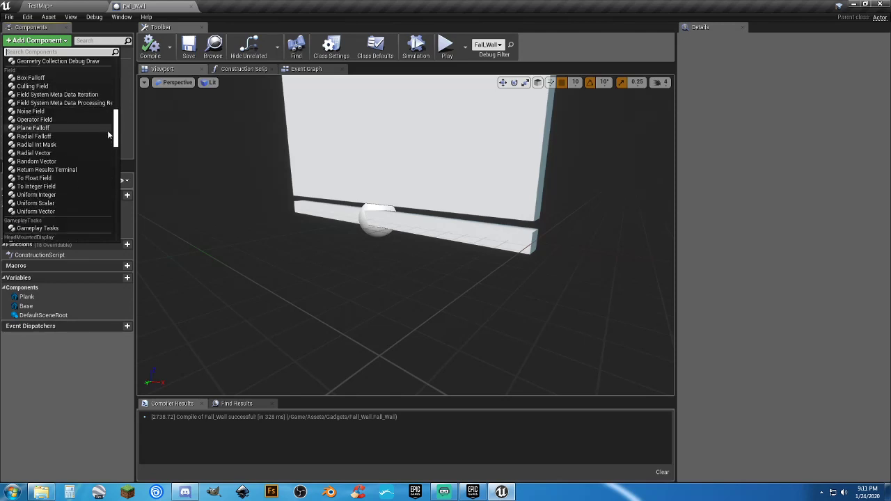
pyautogui.scroll(-6, 108, 135)
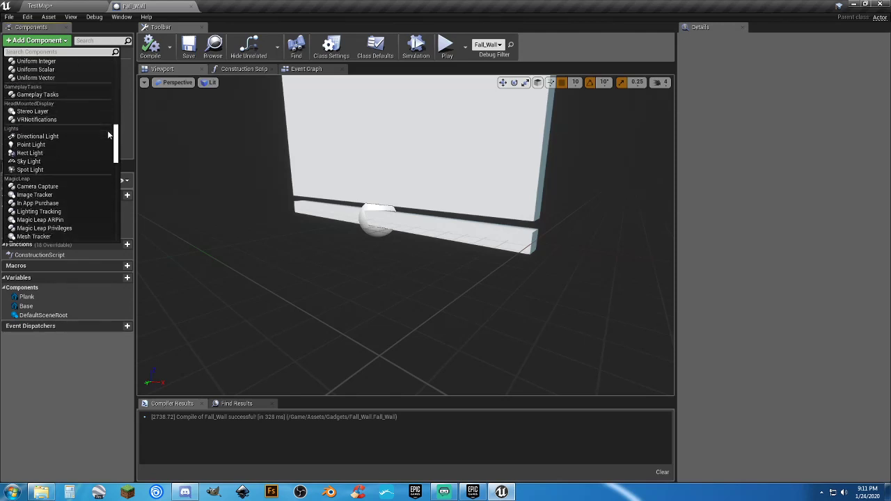
pyautogui.scroll(-2, 107, 135)
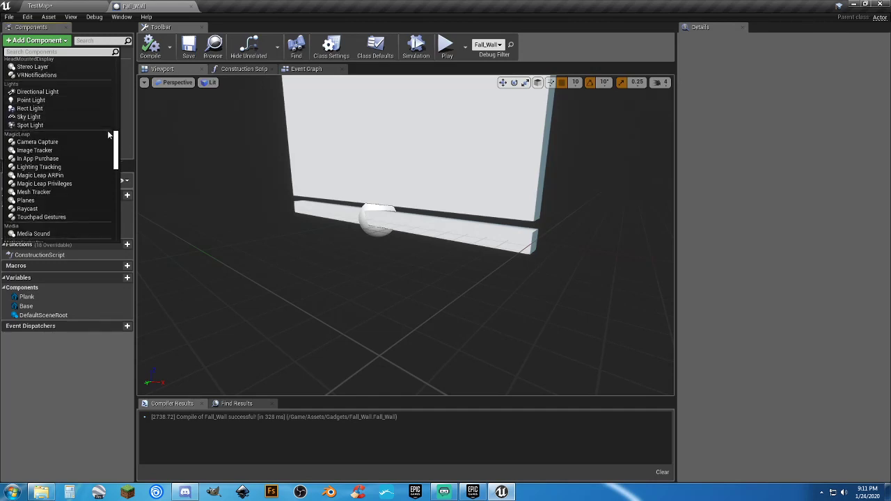
pyautogui.scroll(-4, 108, 134)
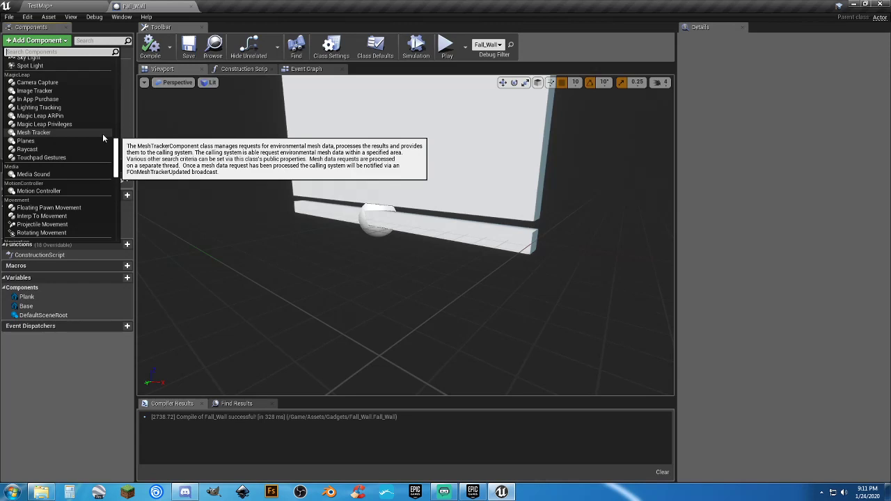
pyautogui.scroll(-9, 102, 134)
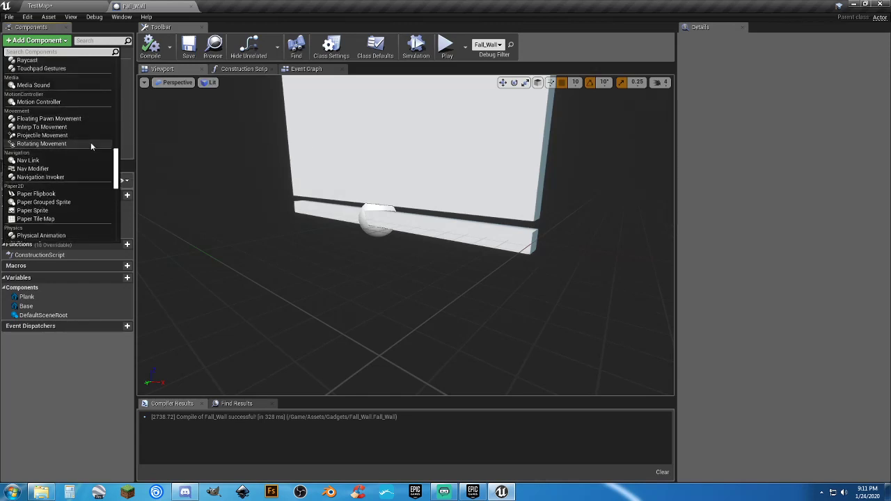
pyautogui.scroll(-3, 89, 148)
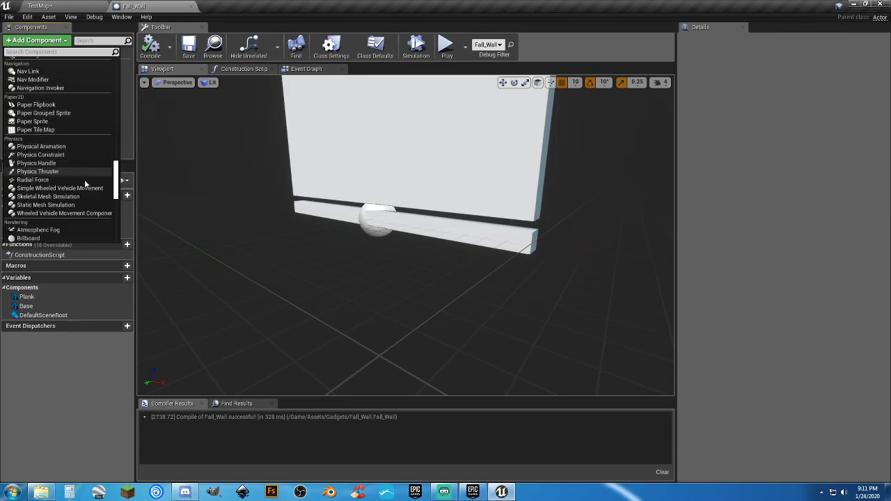
pyautogui.scroll(-1, 82, 161)
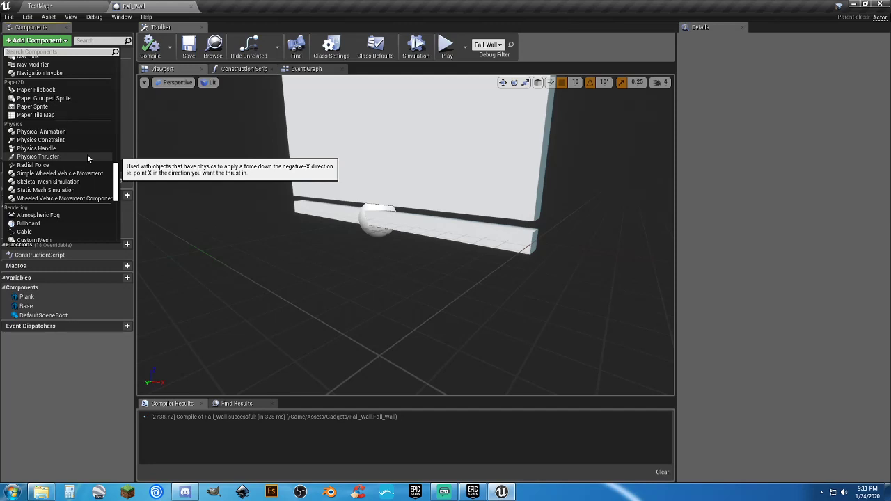
pyautogui.scroll(-2, 87, 159)
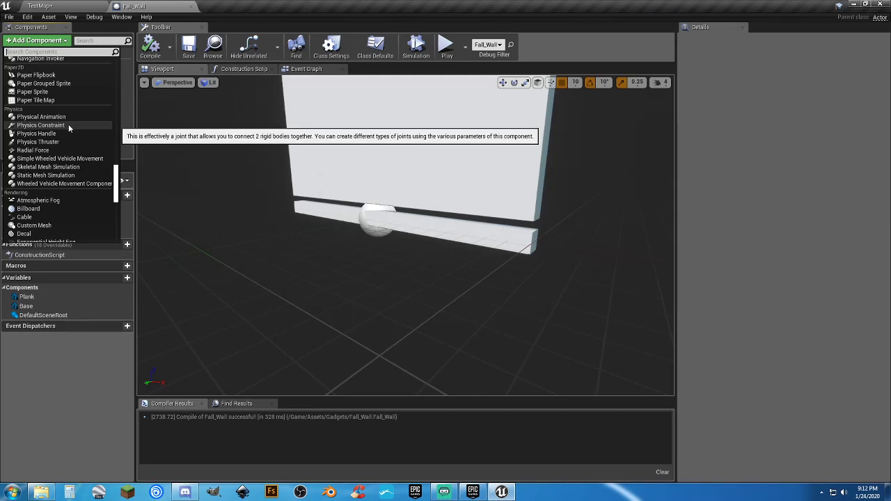
pyautogui.click(68, 126)
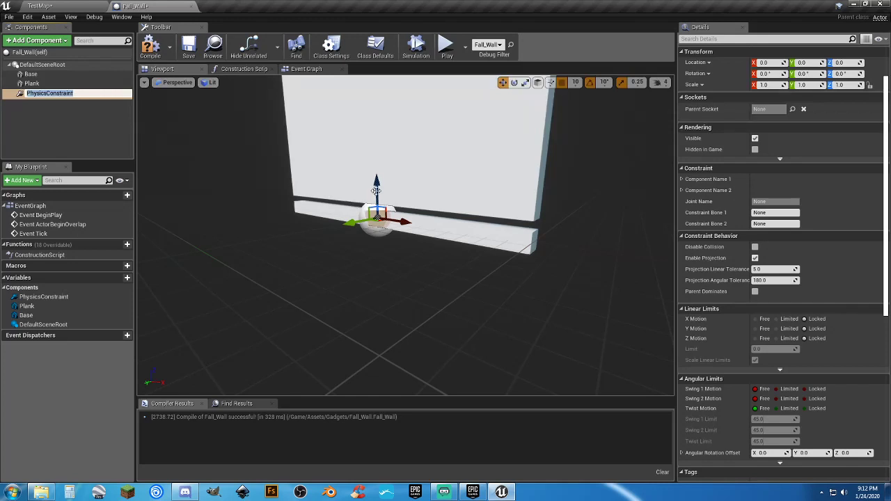
pyautogui.press('Return')
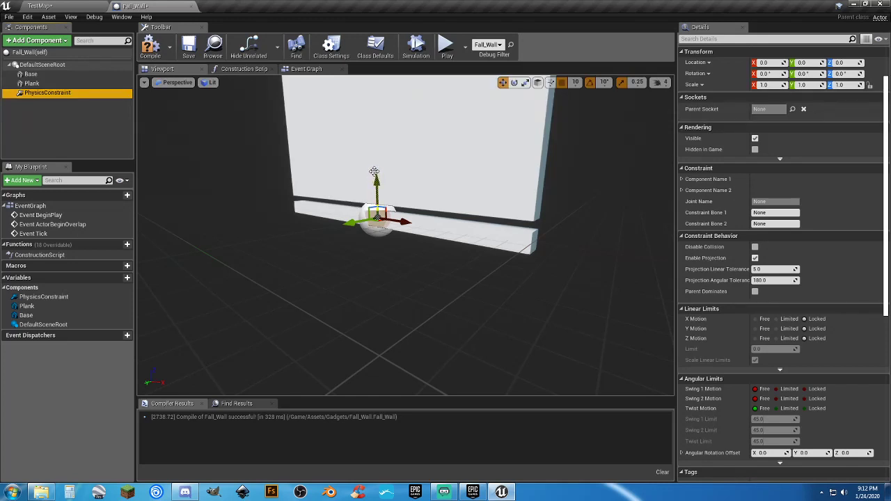
# Move the physics constraint to X 90 and Z 10, near the positive-X end of the wall
pyautogui.click(32, 83)
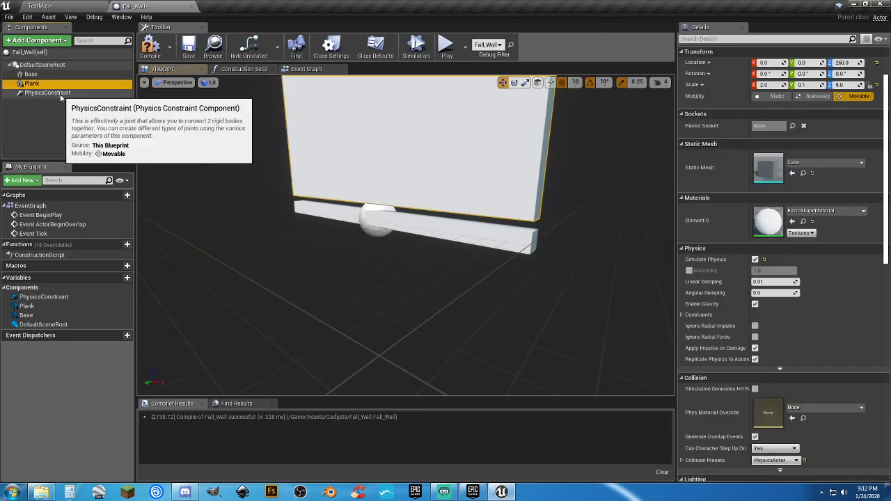
pyautogui.click(47, 93)
pyautogui.moveTo(378, 185); pyautogui.dragTo(375, 171)
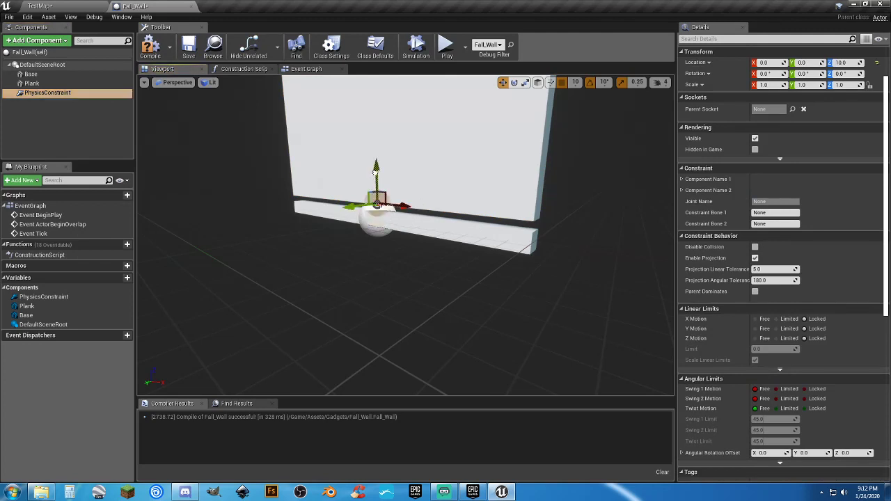
pyautogui.moveTo(401, 205); pyautogui.dragTo(559, 238)
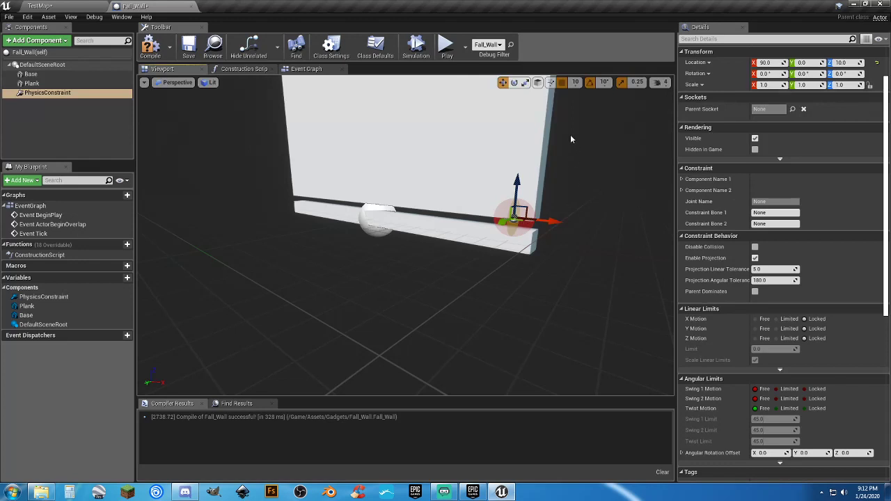
# Reduce the position grid snap to 1 and lower the physics constraint to Z 8, inside the gap between Plank and Base
pyautogui.click(575, 83)
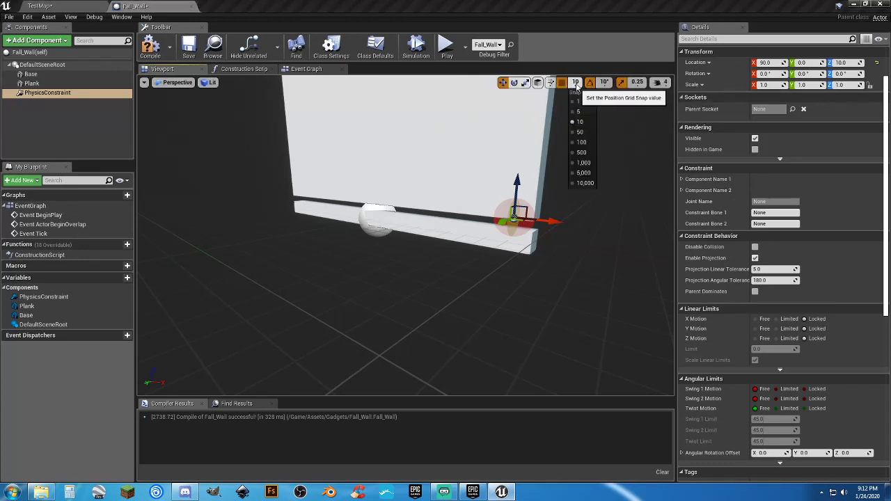
pyautogui.click(578, 115)
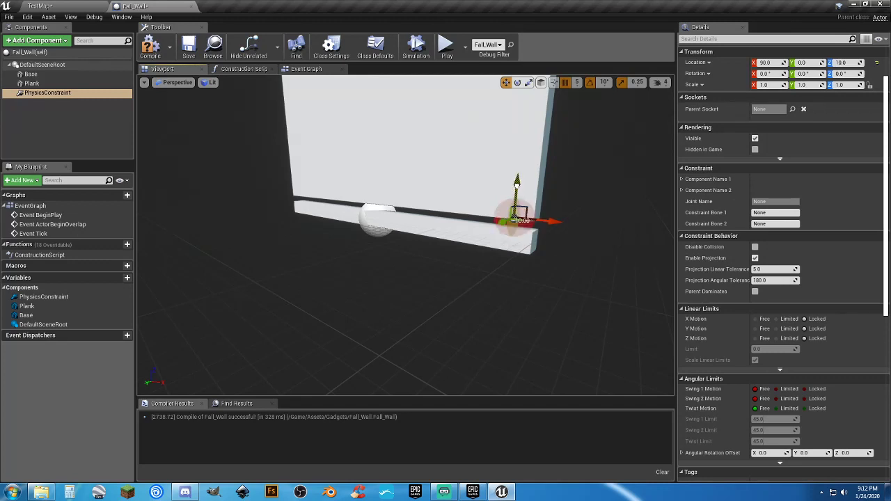
pyautogui.scroll(2, 544, 230)
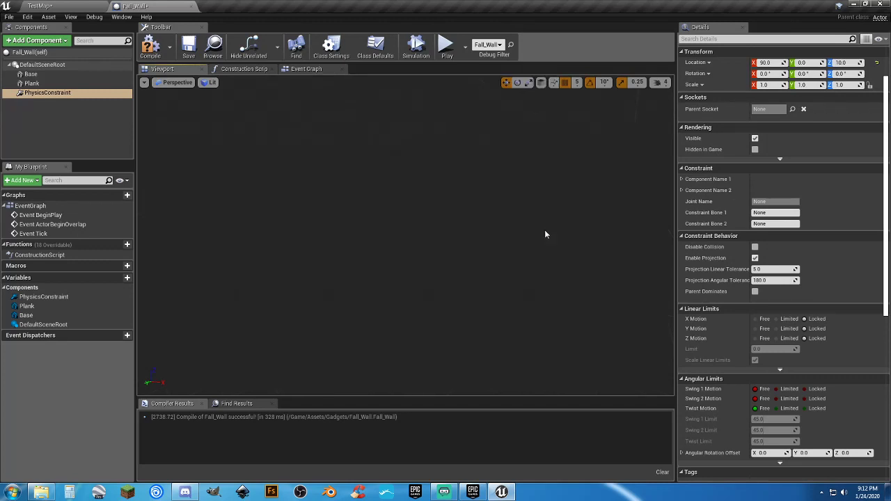
pyautogui.scroll(-2, 543, 231)
pyautogui.moveTo(542, 226); pyautogui.dragTo(598, 227, button='right')
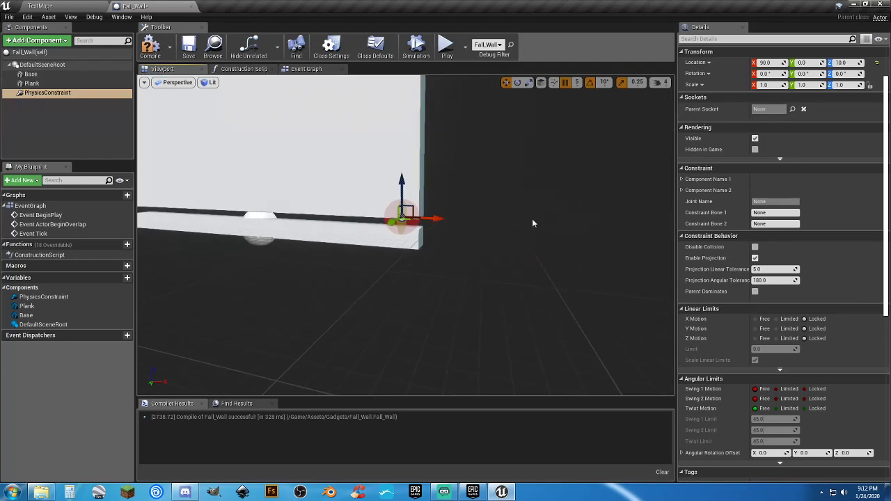
pyautogui.press('f')
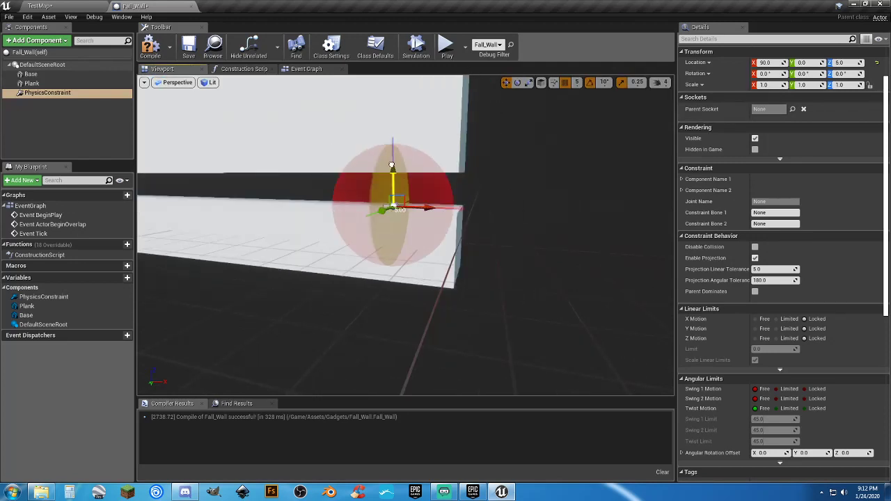
pyautogui.click(576, 82)
pyautogui.click(580, 98)
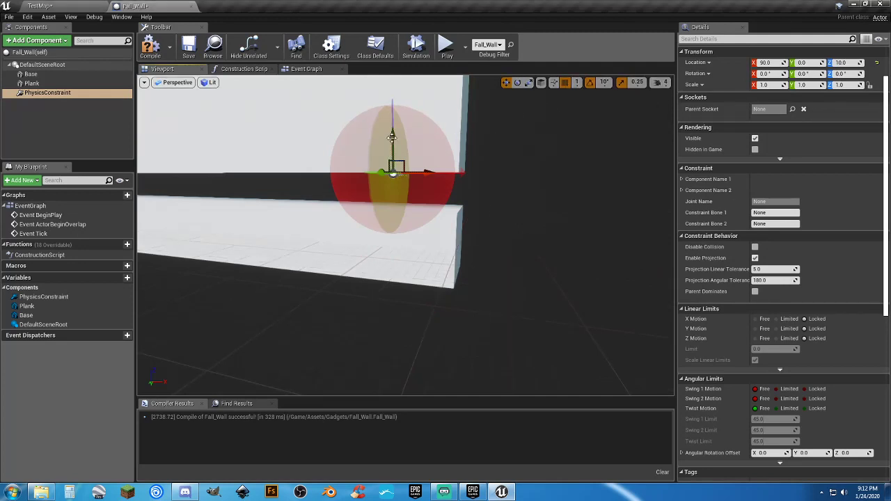
pyautogui.moveTo(392, 137); pyautogui.dragTo(389, 153)
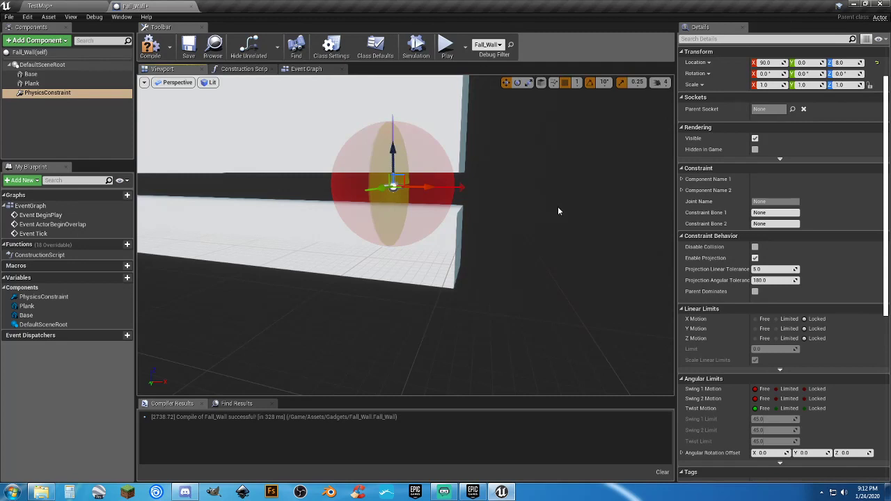
# Link the physics constraint to both wall parts, with Base as Component Name 1 and Plank as Component Name 2
pyautogui.click(682, 180)
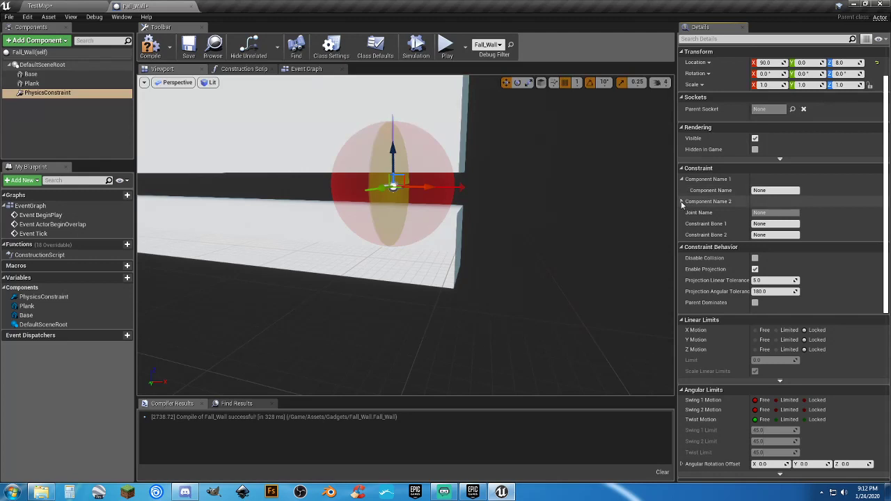
pyautogui.click(683, 202)
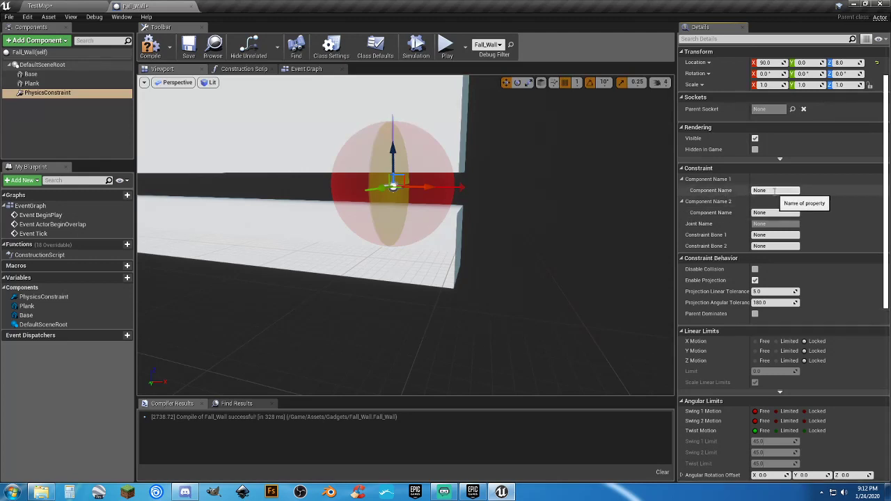
pyautogui.click(773, 190)
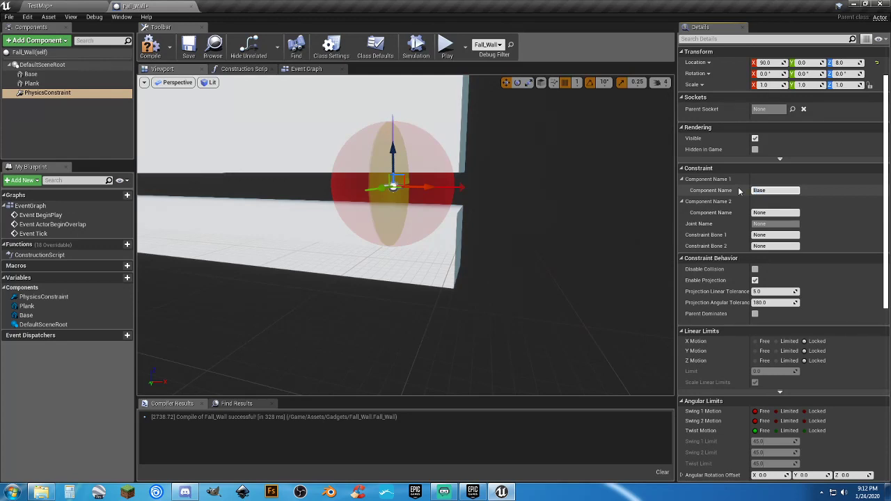
pyautogui.click(776, 212)
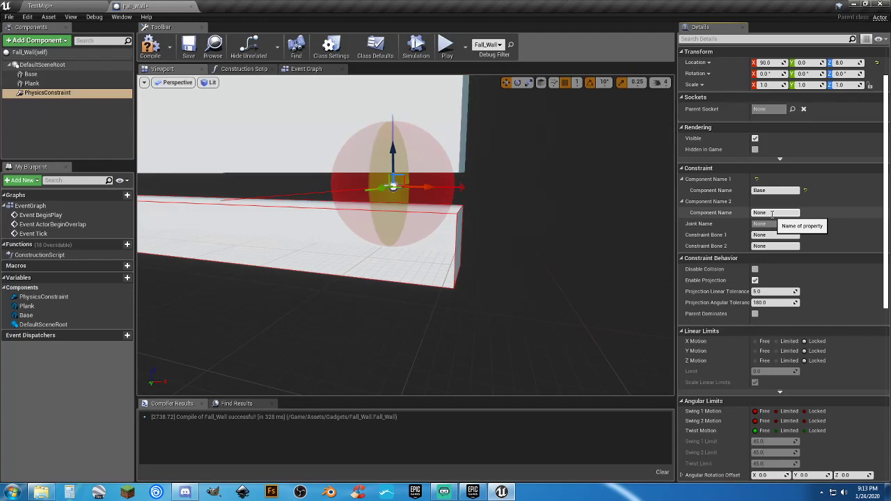
pyautogui.click(772, 213)
pyautogui.write('Plank')
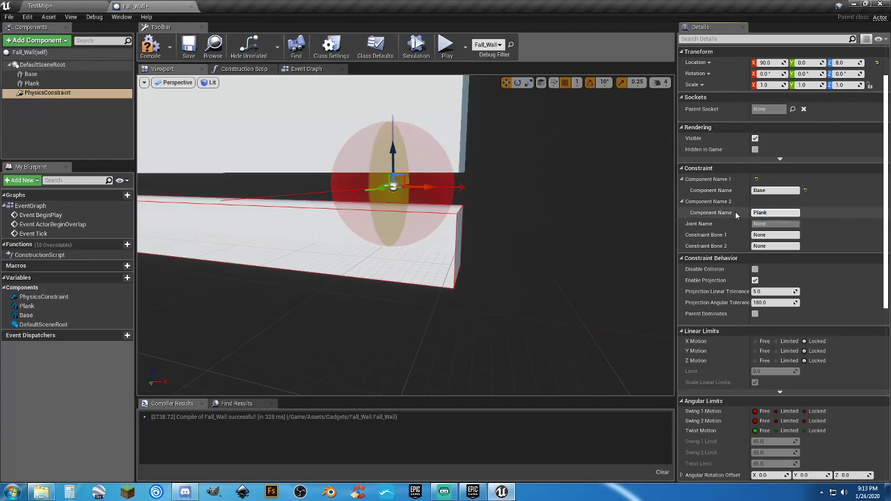
pyautogui.press('Return')
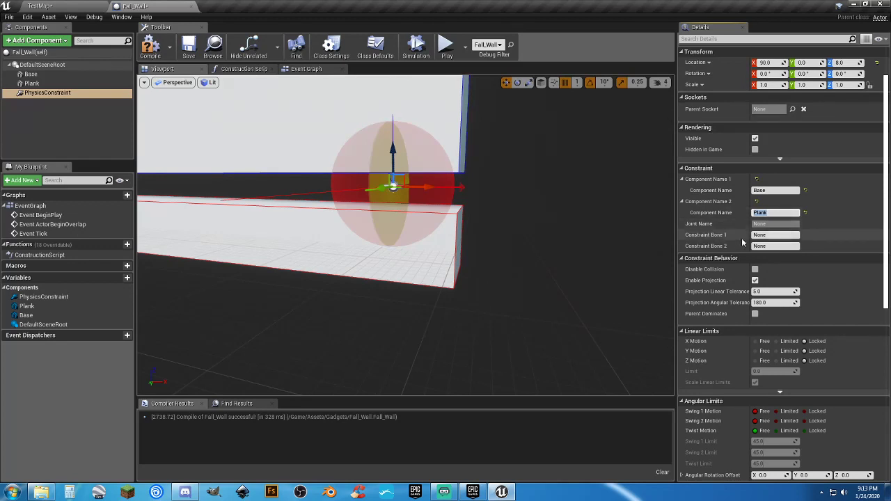
# Duplicate the configured physics constraint within the Fall_Wall blueprint
pyautogui.moveTo(554, 259); pyautogui.dragTo(529, 280, button='right')
pyautogui.press('s')
pyautogui.press('w')
pyautogui.press('s')
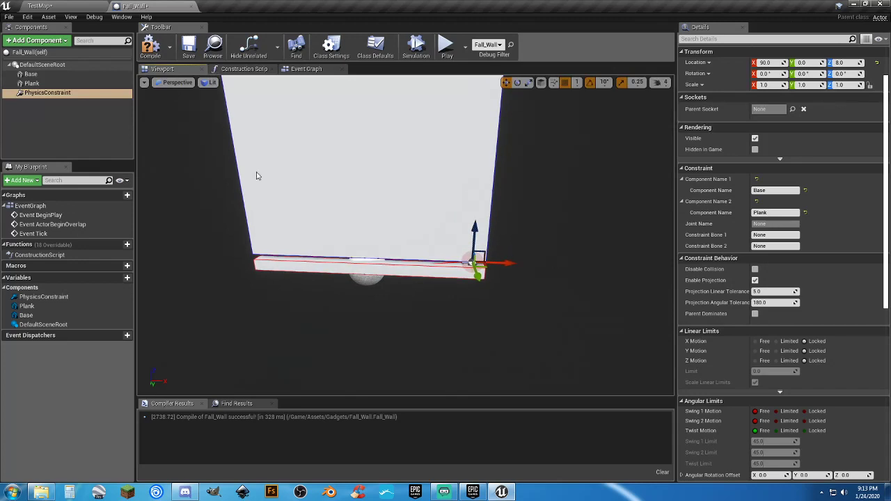
pyautogui.click(40, 125)
pyautogui.click(55, 94)
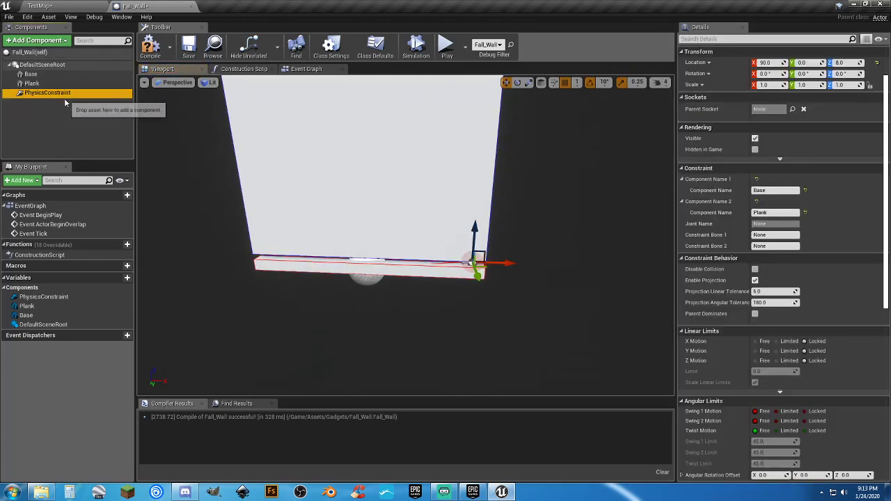
pyautogui.hotkey('ctrl', 'w')
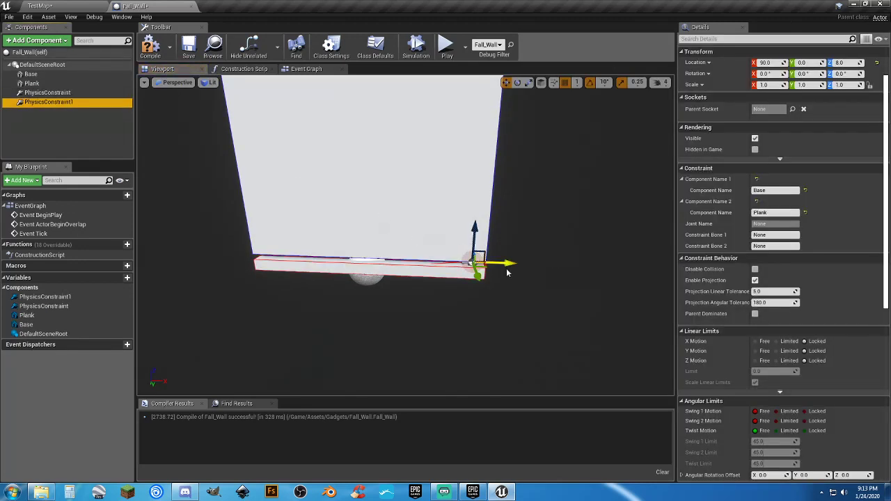
# Move the duplicated physics constraint to X -90 at the opposite end of the wall, then compile and save the Fall_Wall blueprint
pyautogui.moveTo(511, 263); pyautogui.dragTo(297, 260)
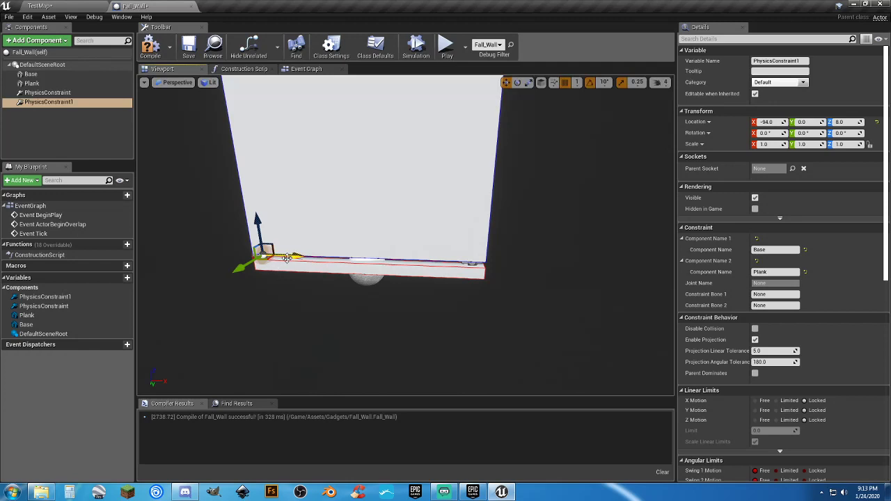
pyautogui.moveTo(286, 259); pyautogui.dragTo(296, 257)
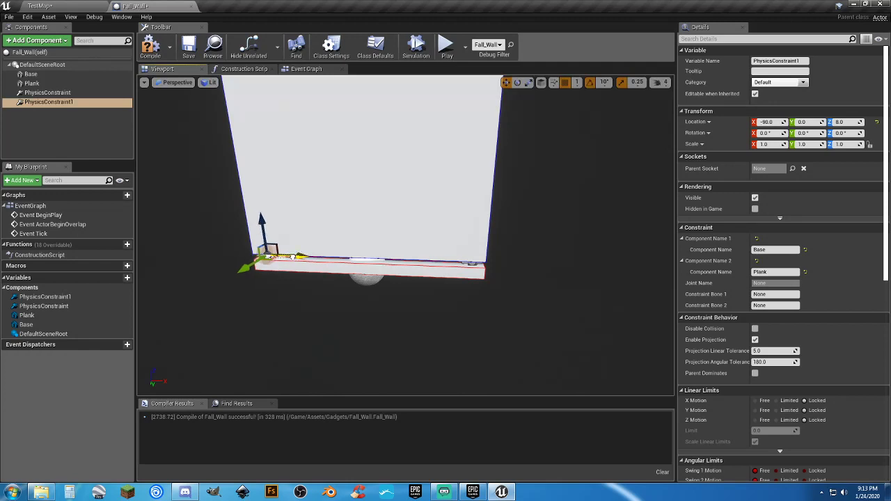
pyautogui.click(47, 92)
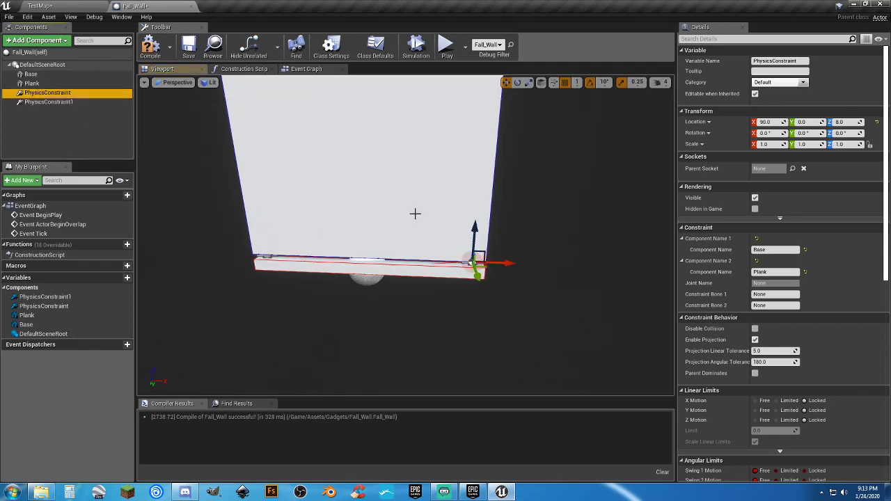
pyautogui.click(151, 48)
pyautogui.click(188, 47)
# Playtest TestMap, running the character up the stairs to the Fall_Wall to watch how the hinged Plank falls
pyautogui.click(83, 5)
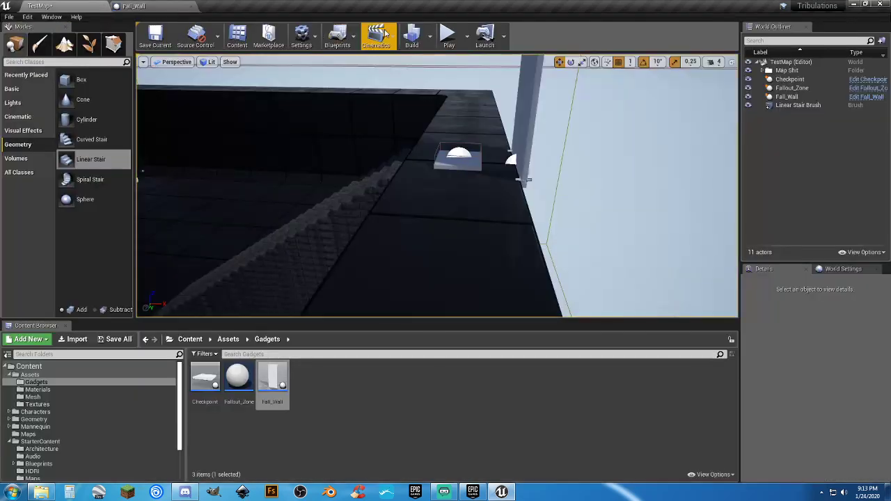
pyautogui.click(449, 39)
pyautogui.press('w')
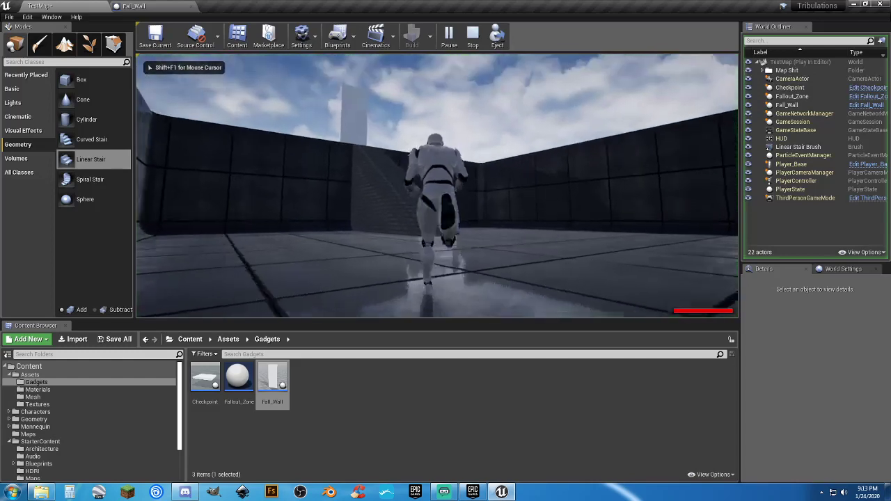
pyautogui.press('w')
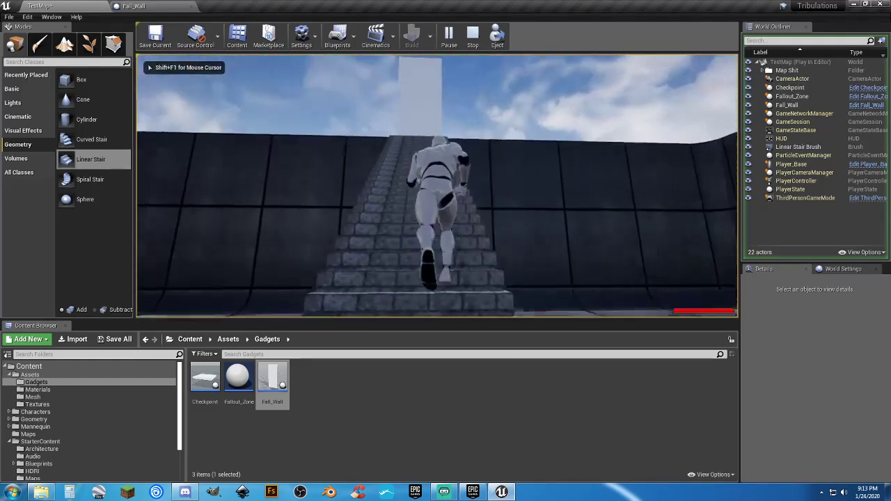
pyautogui.press('w')
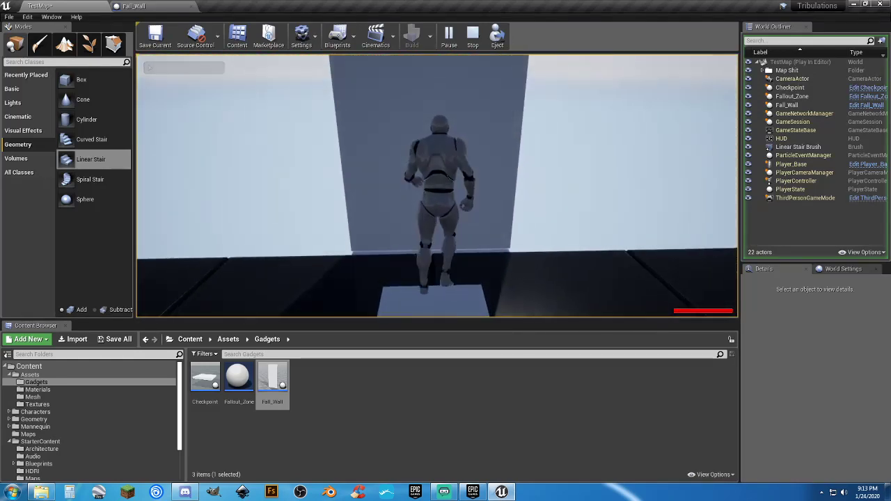
pyautogui.press('d')
pyautogui.press('s')
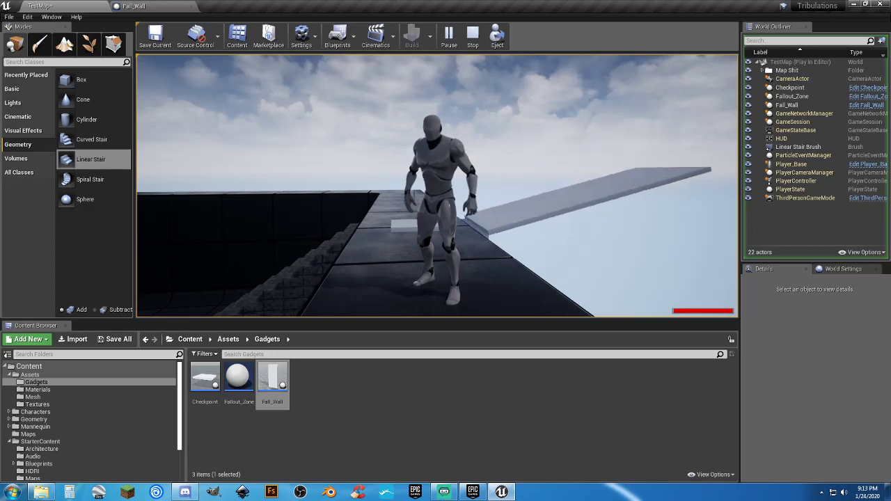
# Walk and jump on the fallen Plank to check how it carries the character, and end the play session
pyautogui.press('w')
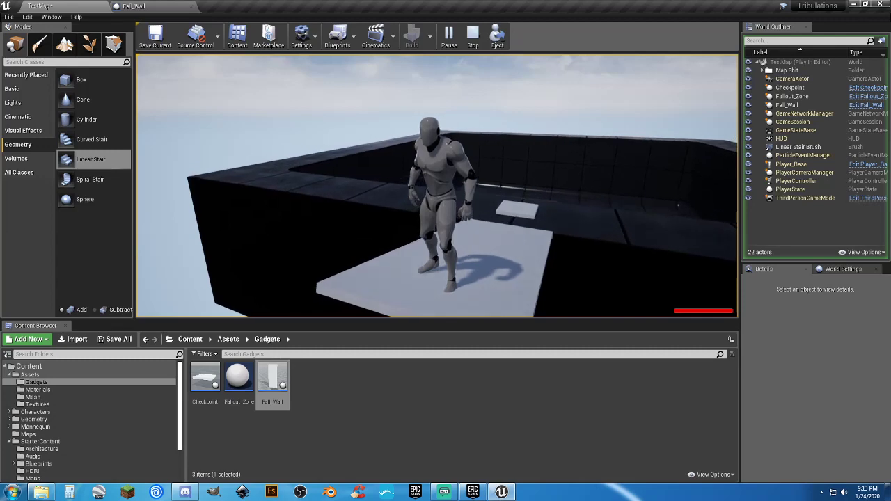
pyautogui.press('space')
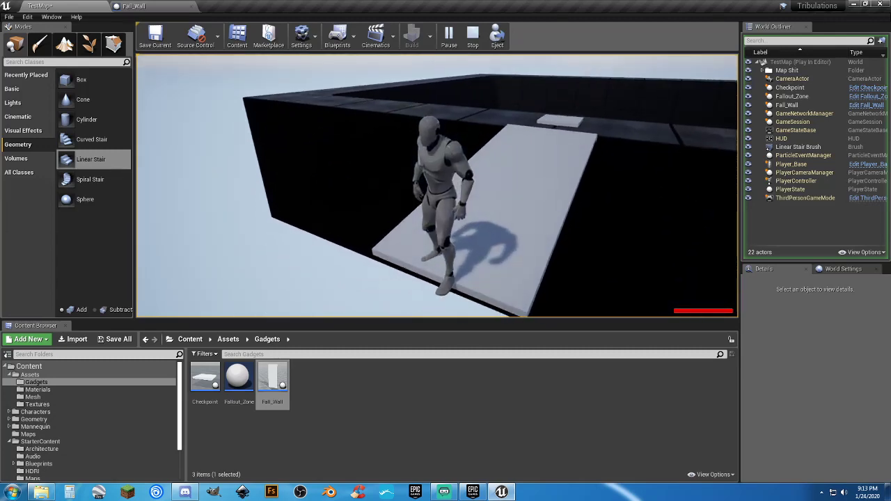
pyautogui.press('space')
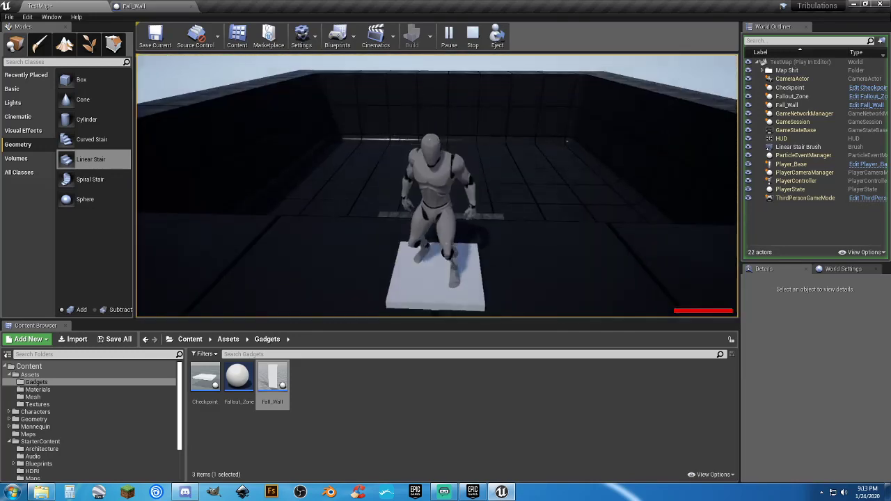
pyautogui.press('w')
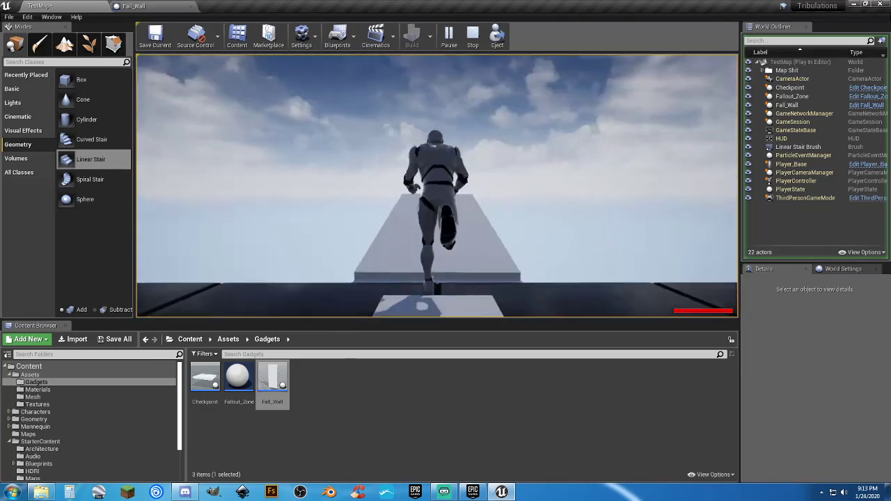
pyautogui.press('d')
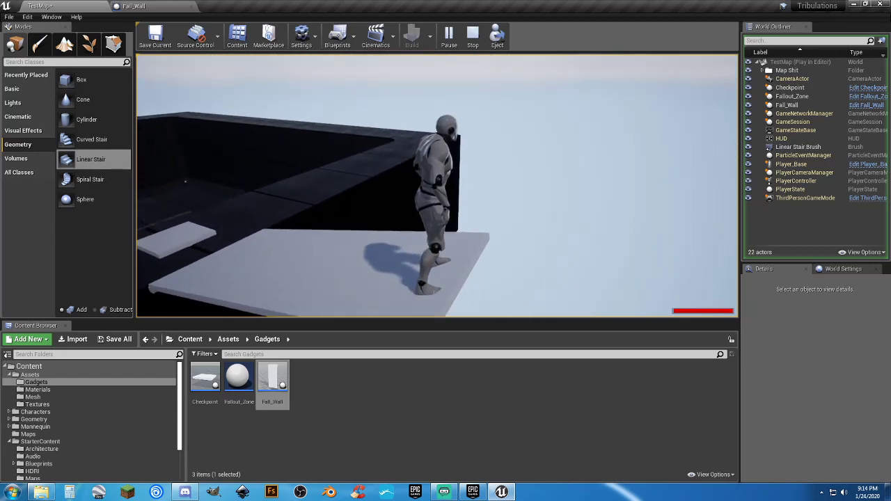
pyautogui.press('Escape')
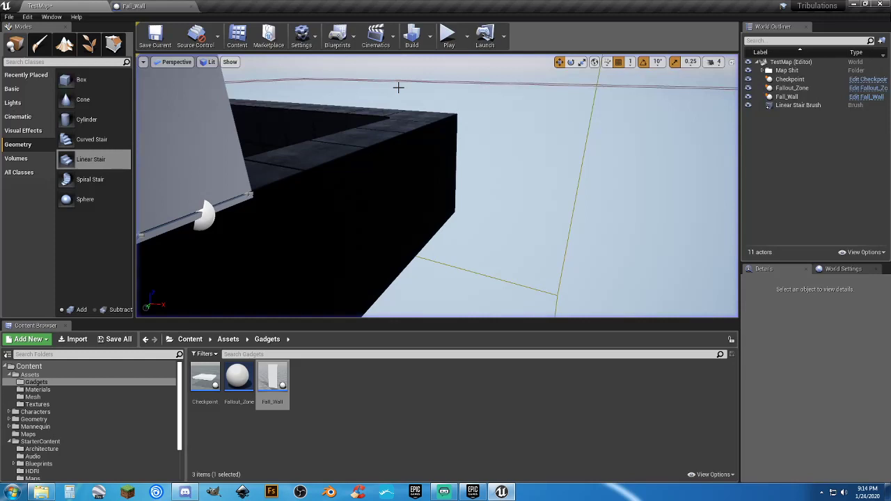
# Set the number of players to 2 and launch the level in a New Editor Window (PIE)
pyautogui.click(465, 46)
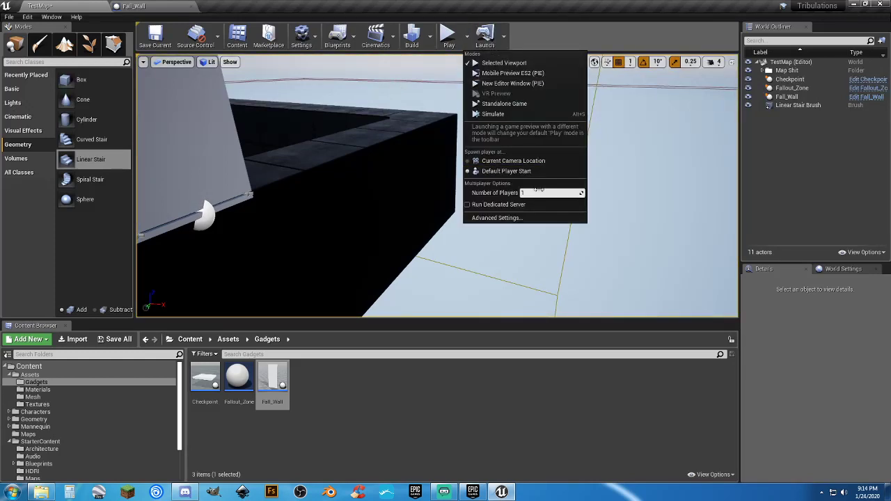
pyautogui.moveTo(537, 193); pyautogui.dragTo(557, 193)
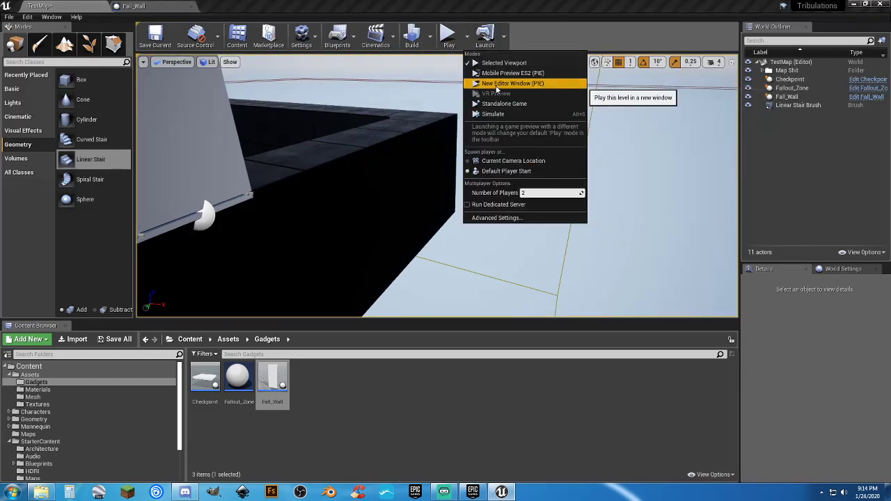
pyautogui.click(508, 83)
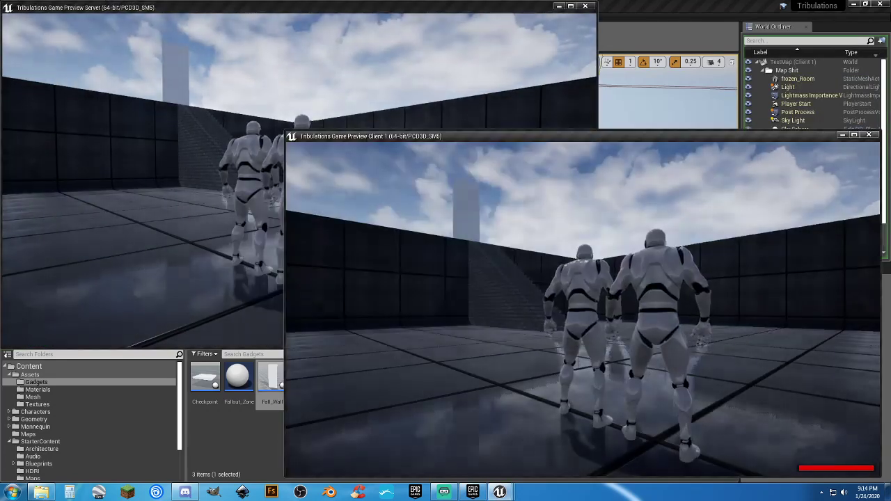
# Resize and arrange the server and Client 1 preview windows side by side without overlap
pyautogui.moveTo(514, 137); pyautogui.dragTo(517, 82)
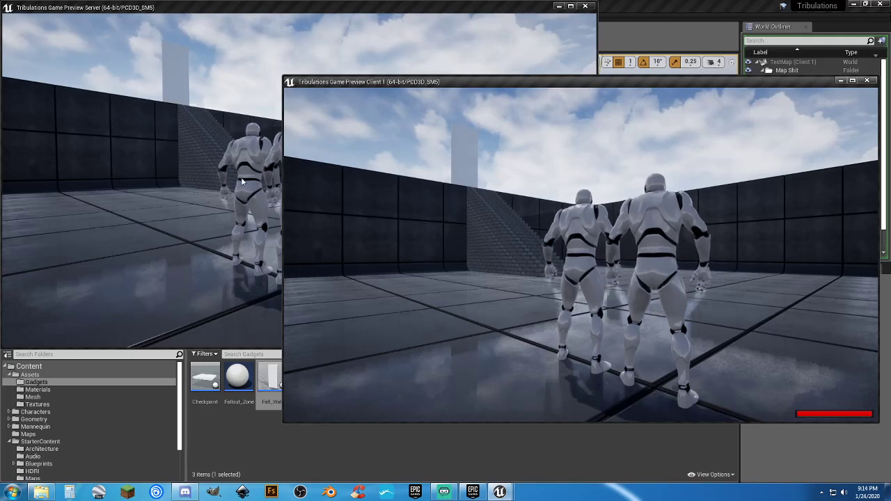
pyautogui.moveTo(283, 401); pyautogui.dragTo(471, 390)
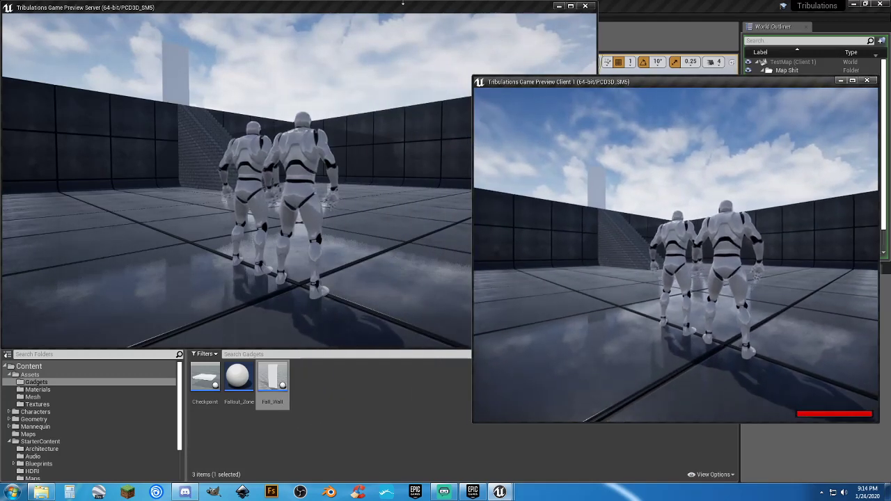
pyautogui.click(403, 4)
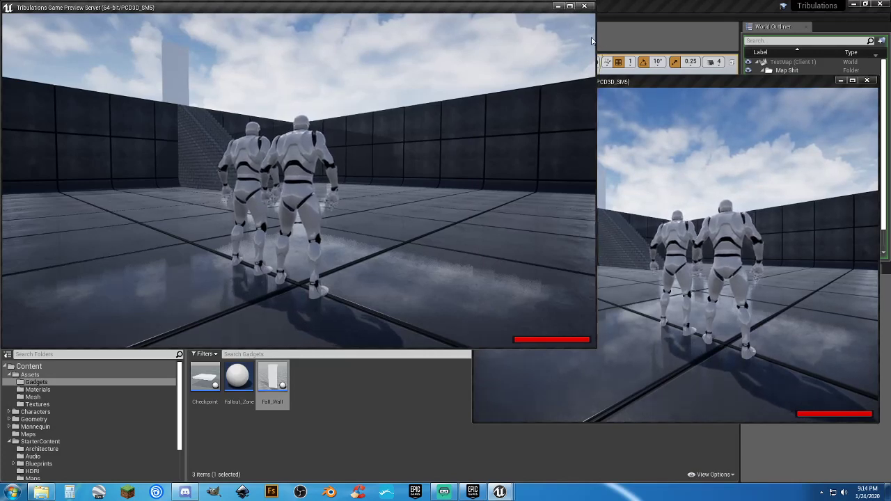
pyautogui.moveTo(591, 41); pyautogui.dragTo(469, 53)
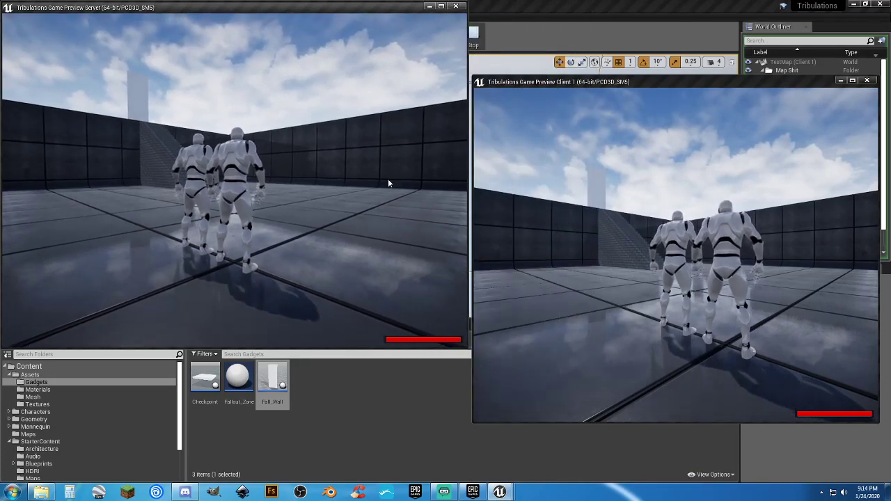
# Run the server's character up the stairs to the Fall_Wall and compare the Plank's movement in the server and client previews
pyautogui.click(388, 183)
pyautogui.press('w')
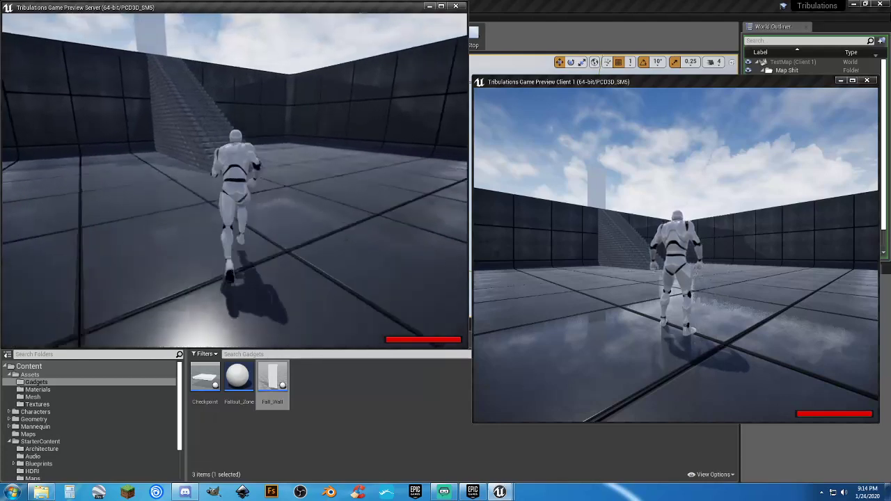
pyautogui.press('w')
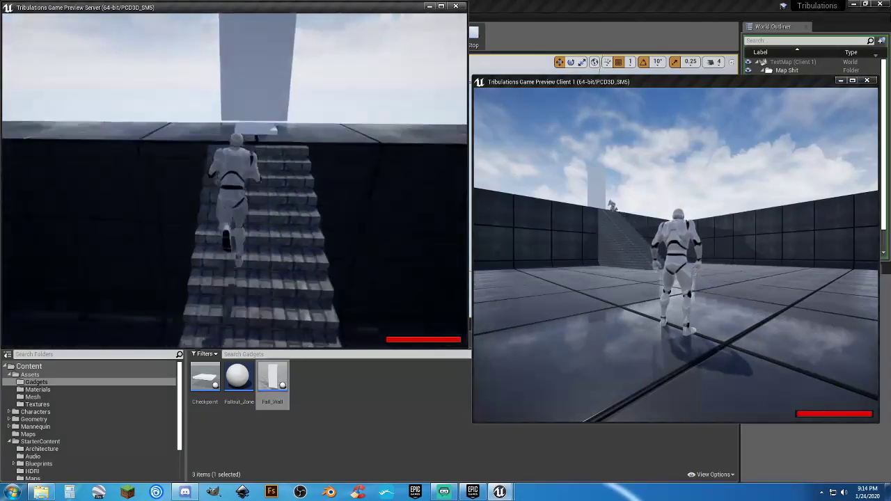
pyautogui.press('w')
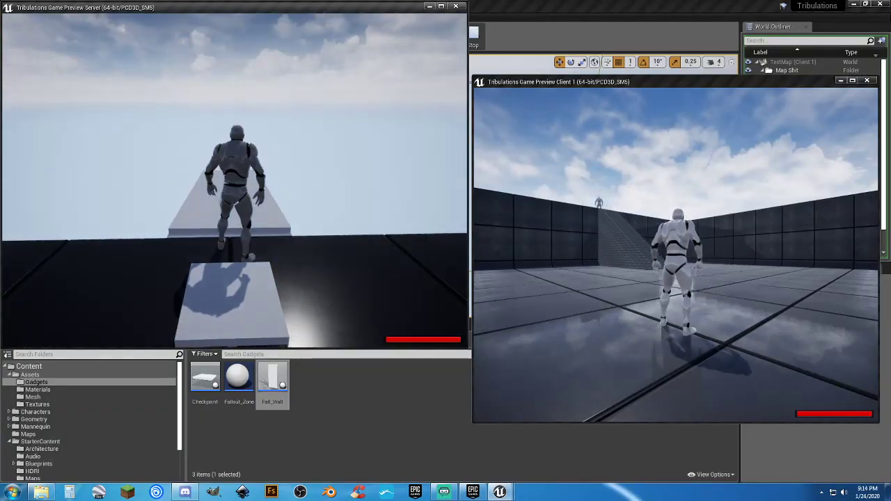
pyautogui.press('w')
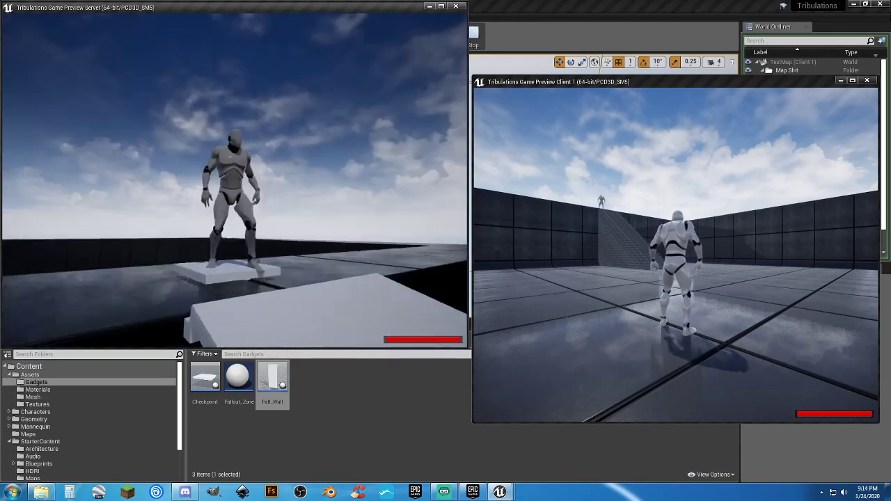
pyautogui.press('w')
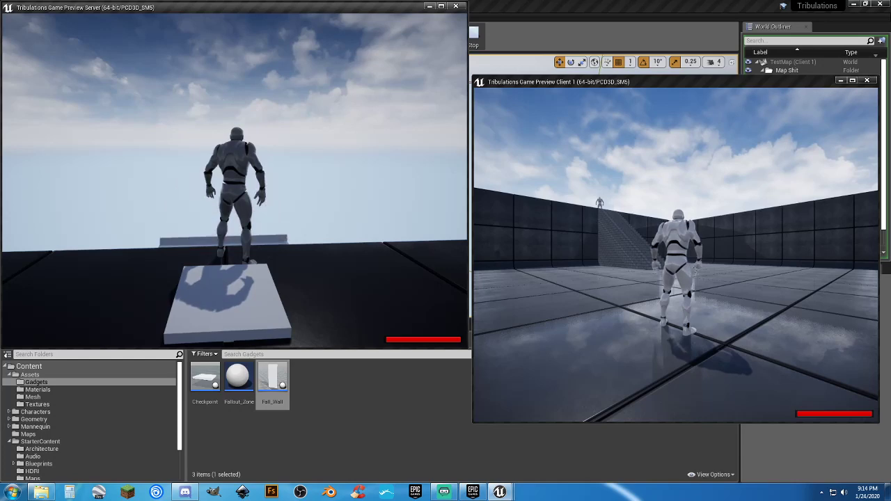
pyautogui.press('w')
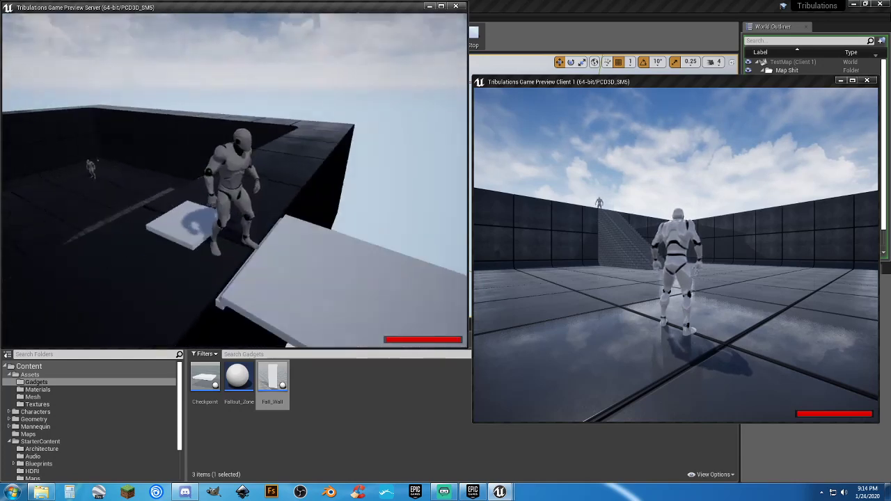
pyautogui.press('w')
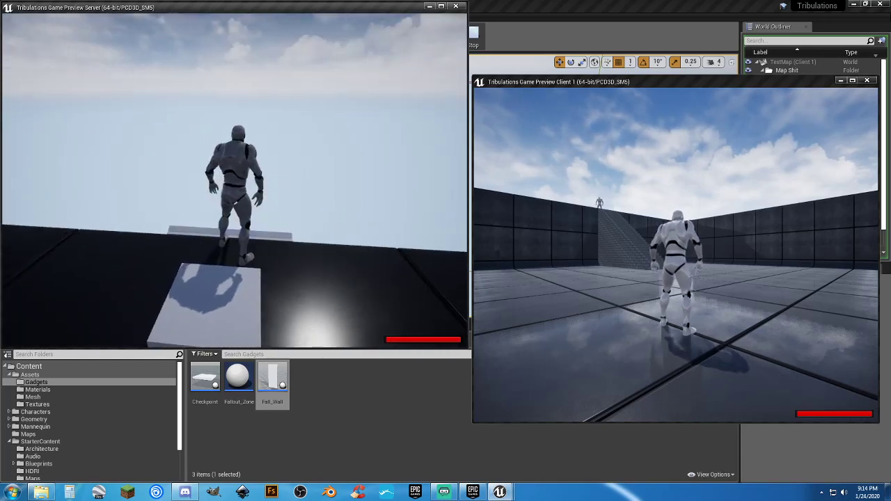
pyautogui.press('w')
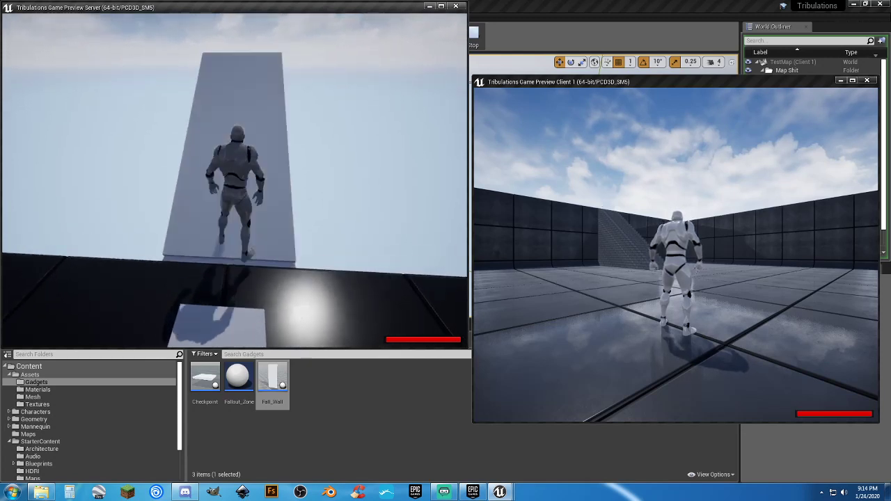
pyautogui.press('w')
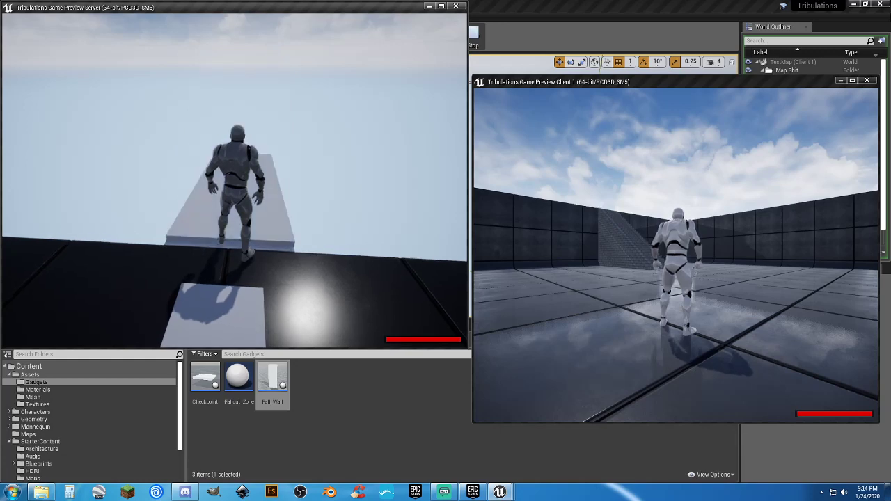
pyautogui.press('d')
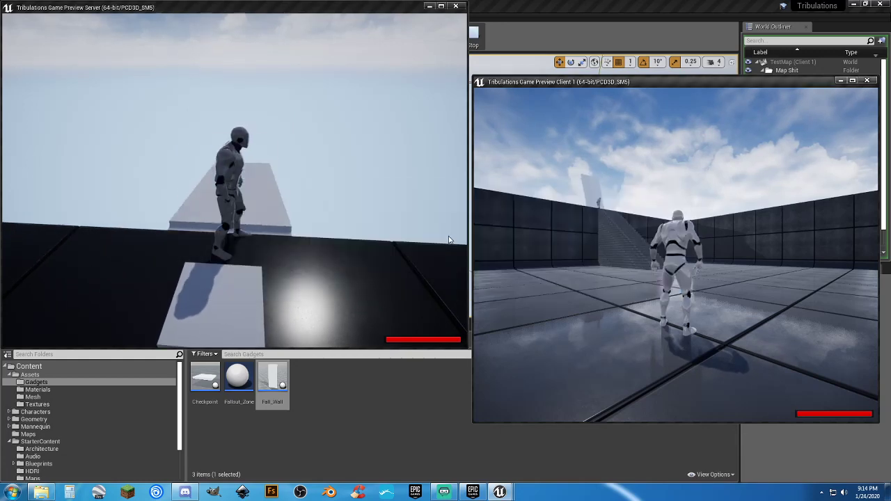
# Run the Client 1 character up the stairs to the Fall_Wall to examine how the Plank behaves on the client
pyautogui.press('w')
pyautogui.press('w')
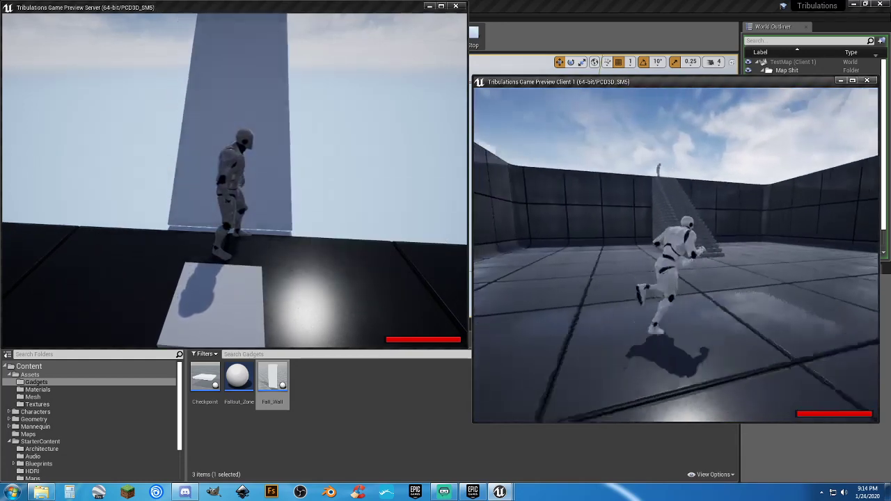
pyautogui.press('w')
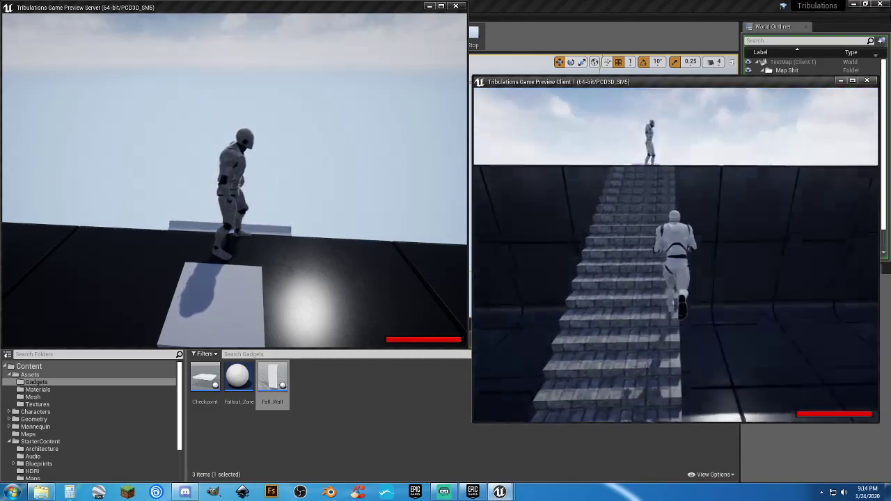
pyautogui.press('w')
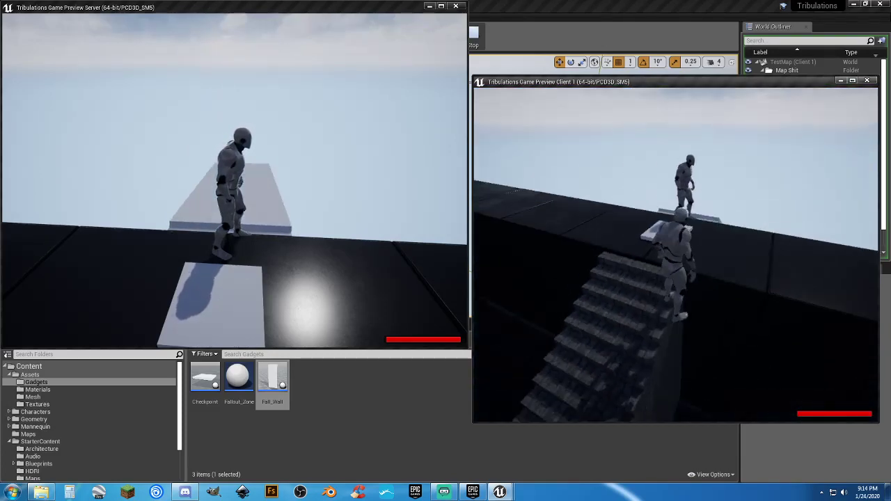
pyautogui.press('w')
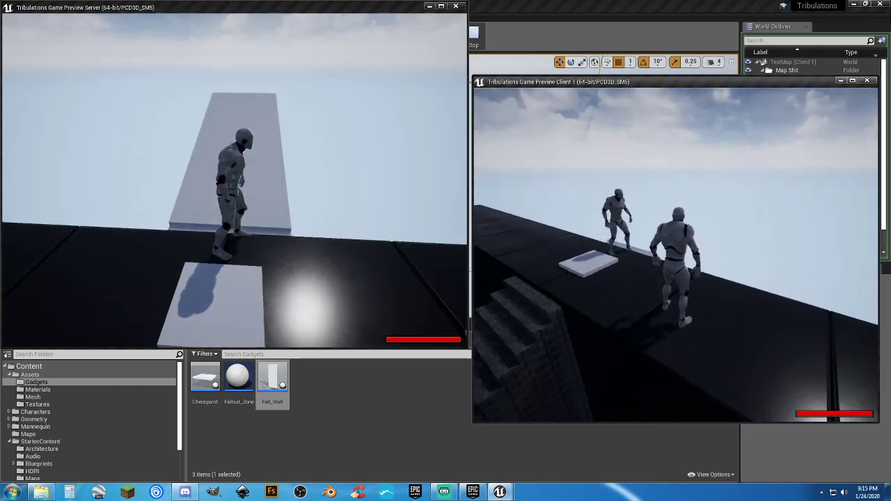
# Walk and jump the server's character against the Fall_Wall's Plank and view its movement from several spots in both previews
pyautogui.hotkey('alt', 'Tab')
pyautogui.press('w')
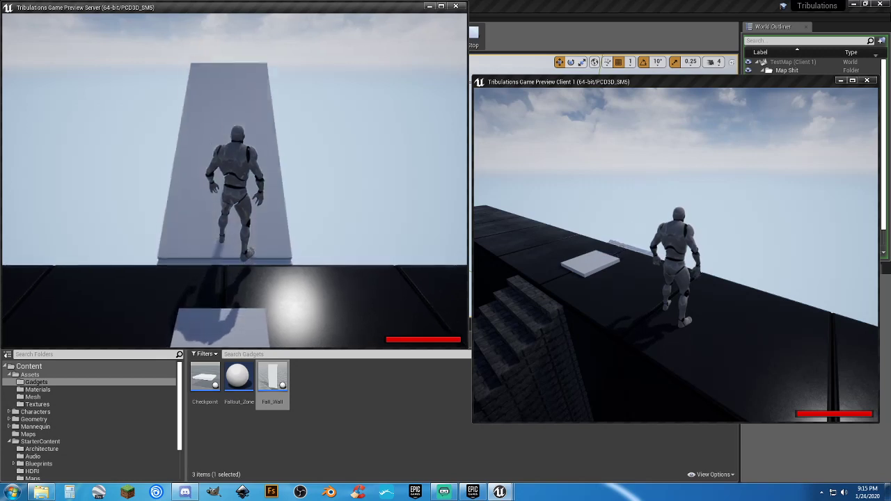
pyautogui.press('space')
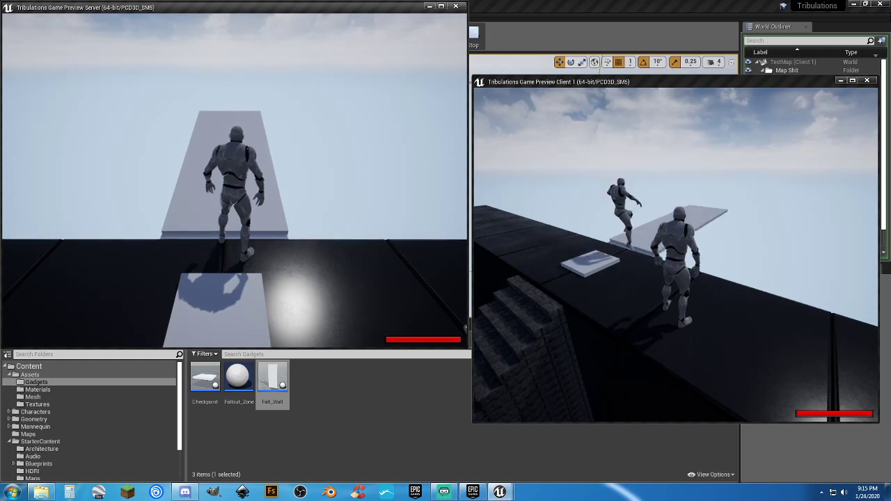
pyautogui.press('s')
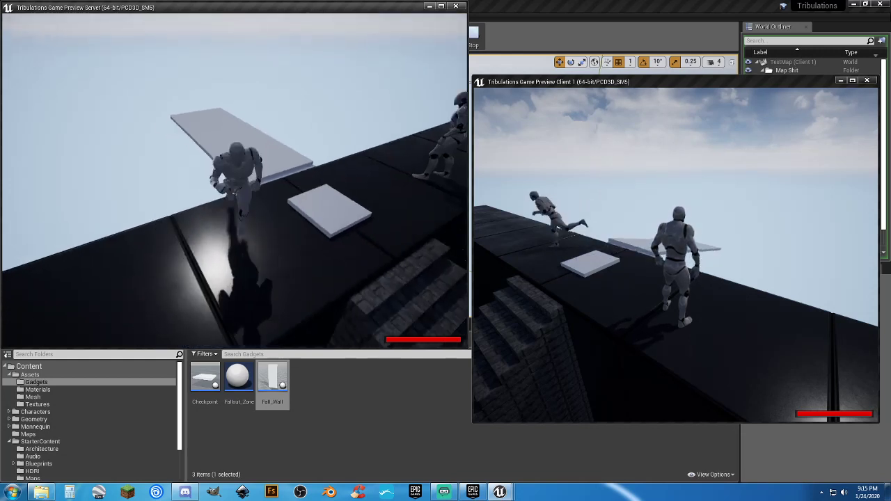
pyautogui.press('w')
pyautogui.hotkey('shift', 'F1')
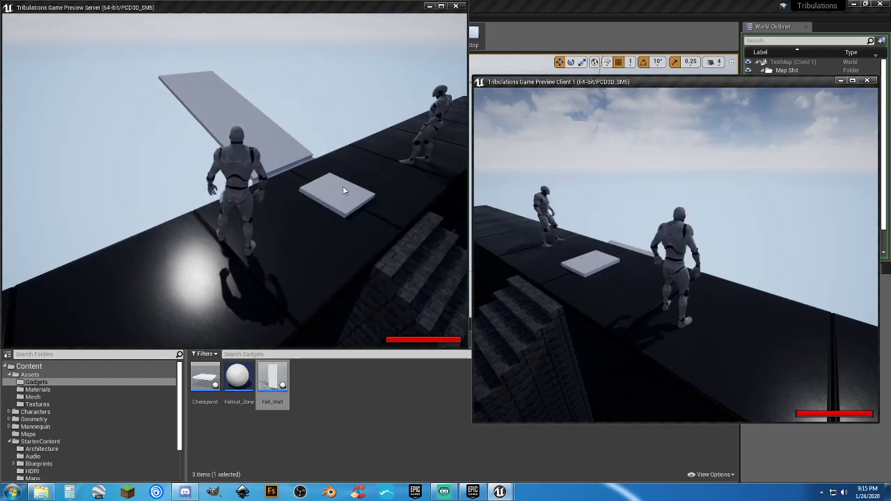
# Walk the Client 1 character around the fallen Plank to check how it reacts in both previews, and end the multiplayer session
pyautogui.press('w')
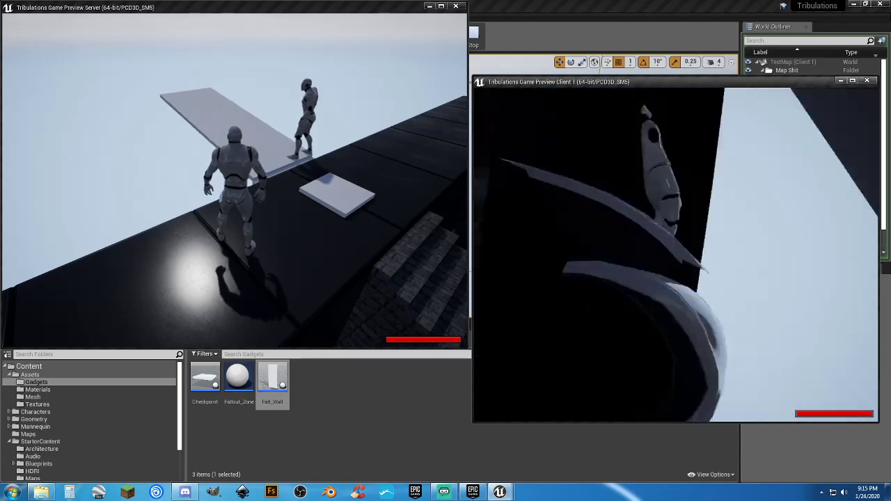
pyautogui.press('w')
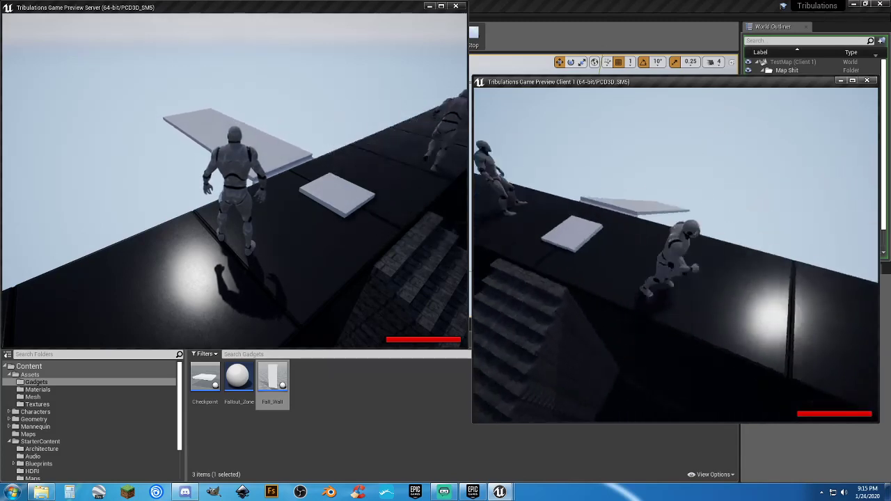
pyautogui.press('Escape')
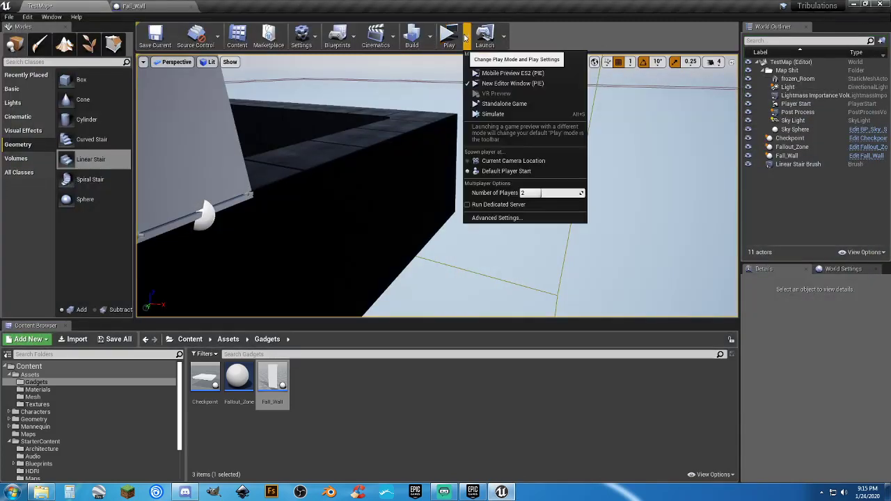
# Switch to single-player play in the Selected Viewport and run up to the Fall_Wall to examine the falling Plank from the side
pyautogui.click(541, 192)
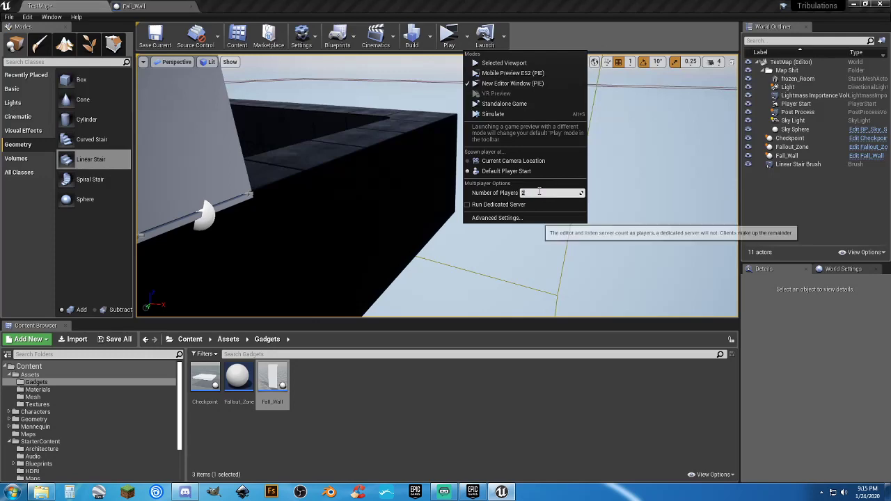
pyautogui.click(504, 63)
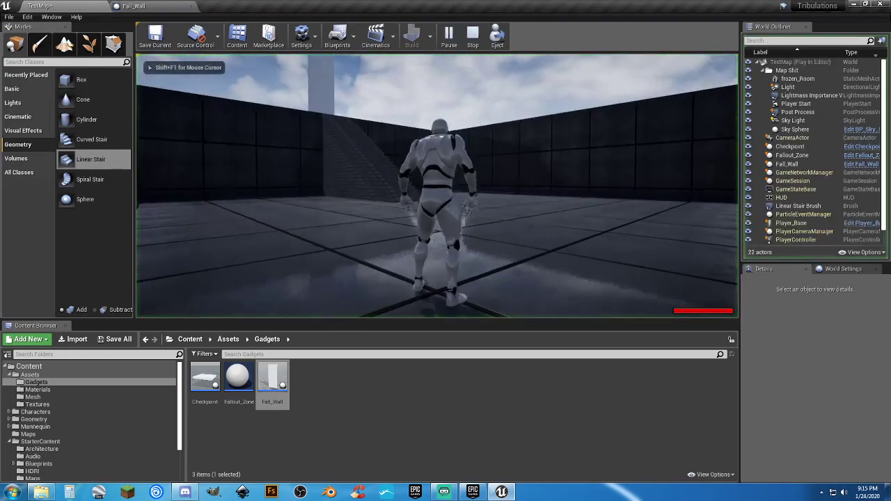
pyautogui.press('w')
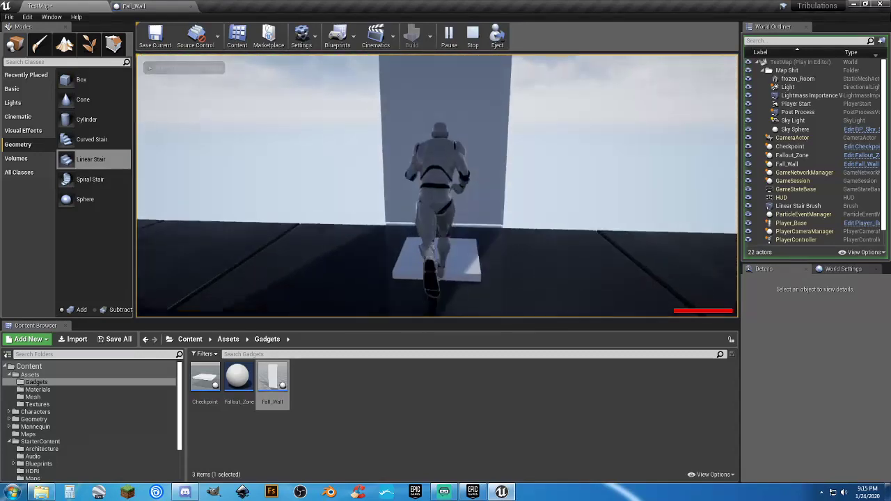
pyautogui.press('d')
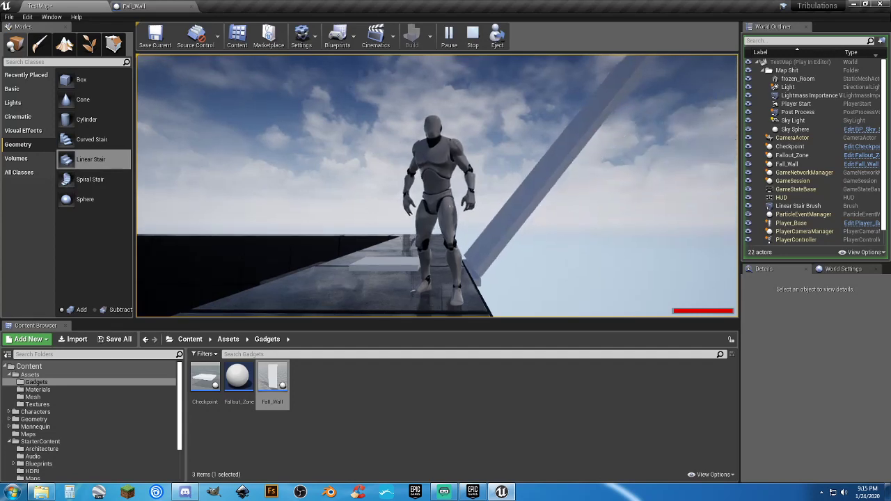
pyautogui.press('Escape')
# In the Fall_Wall blueprint, shift both physics constraints together to Y -5 and compile
pyautogui.click(158, 7)
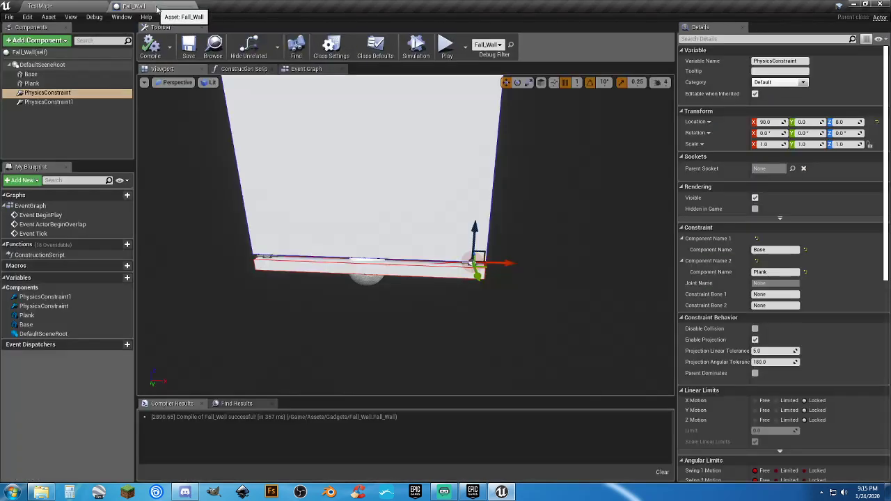
pyautogui.press('d')
pyautogui.moveTo(457, 205); pyautogui.dragTo(183, 243, button='right')
pyautogui.press('w')
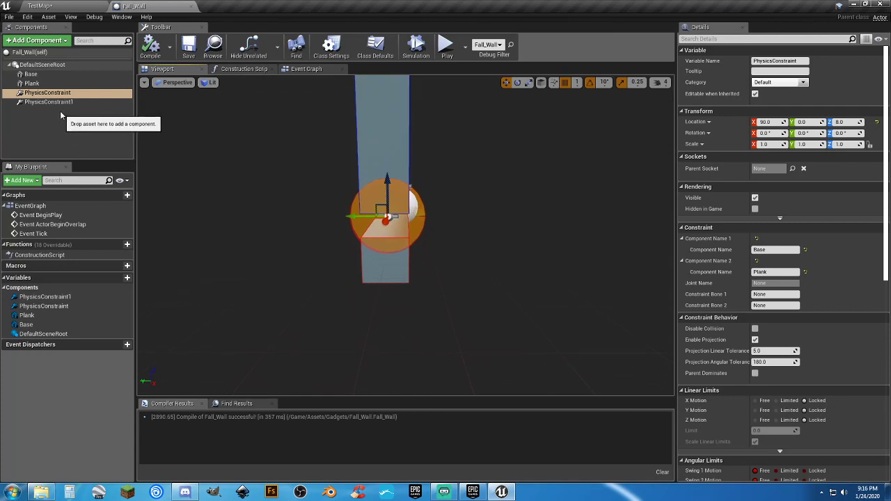
pyautogui.keyDown('ctrl'); pyautogui.click(60, 102); pyautogui.keyUp('ctrl')
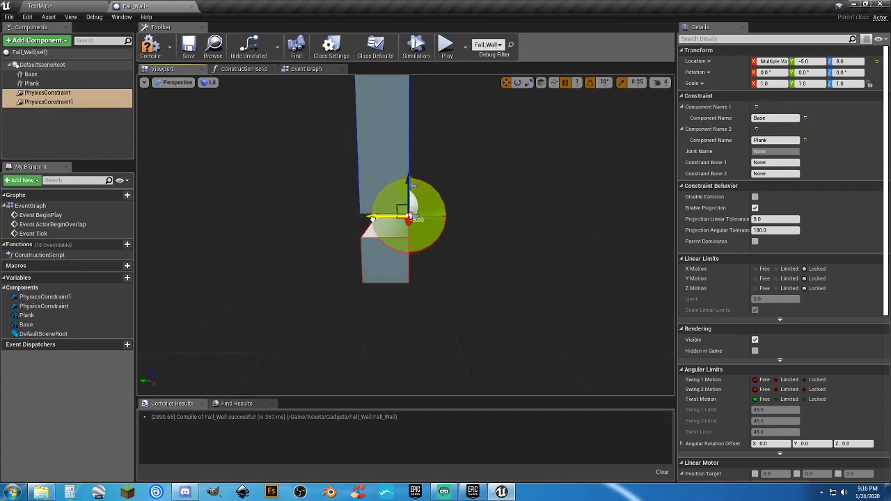
pyautogui.click(162, 49)
# Play TestMap and run up the stairs to the Fall_Wall to check from the side how the Plank falls with the shifted constraints
pyautogui.click(79, 5)
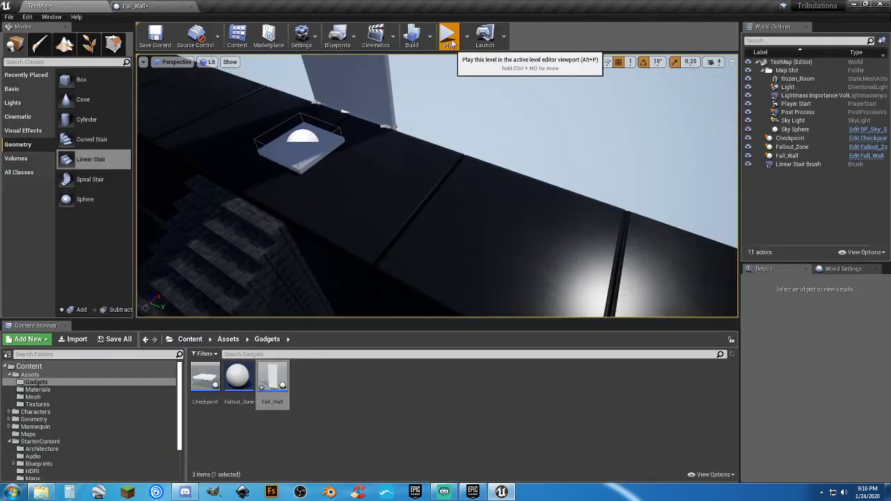
pyautogui.click(449, 35)
pyautogui.press('w')
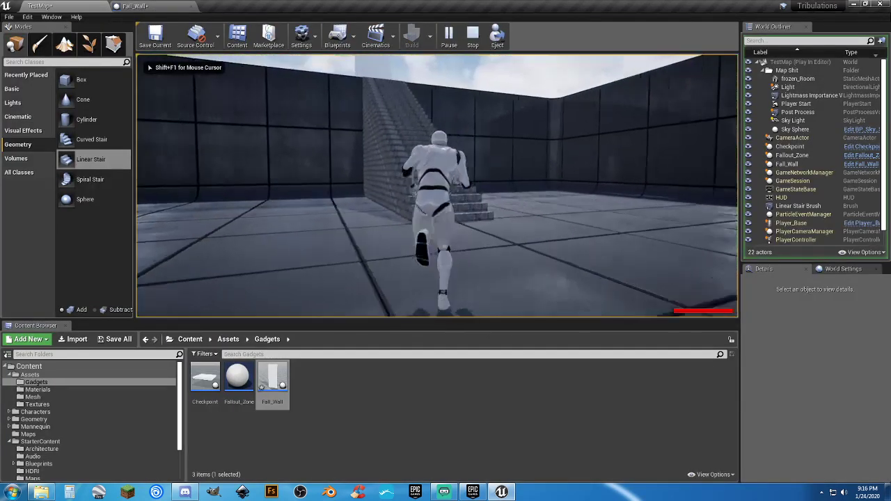
pyautogui.press('w')
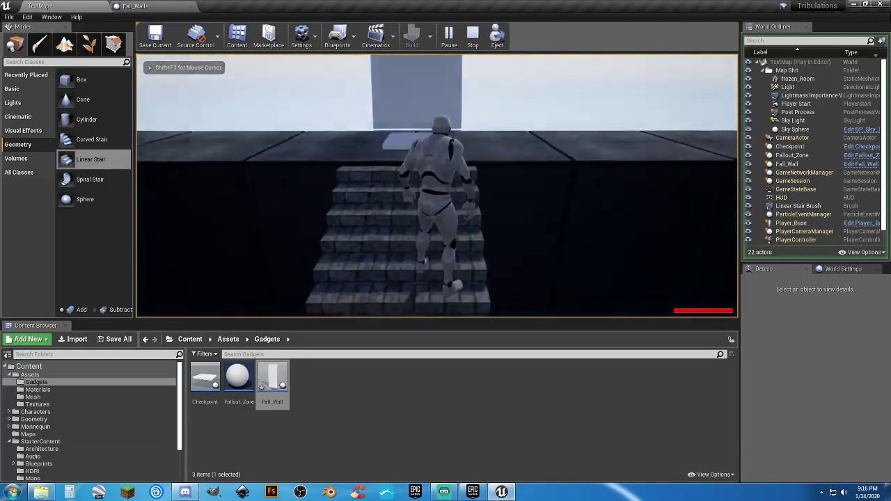
pyautogui.press('w')
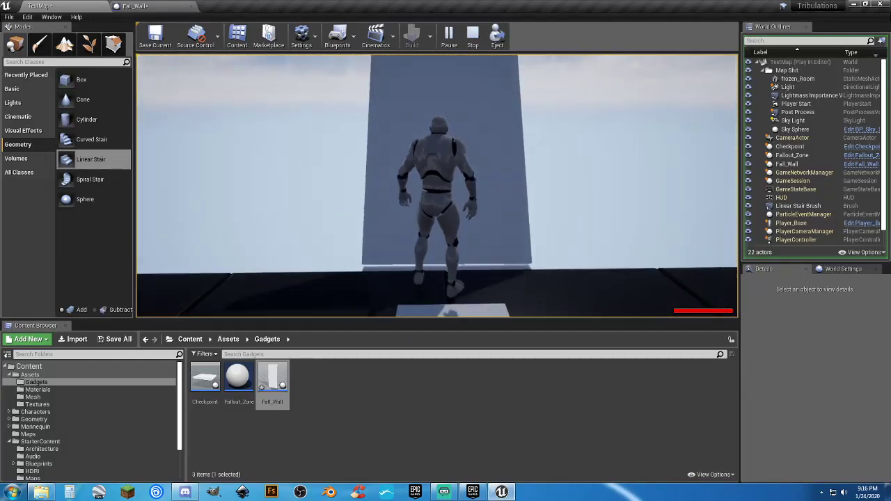
pyautogui.press('d')
pyautogui.press('s')
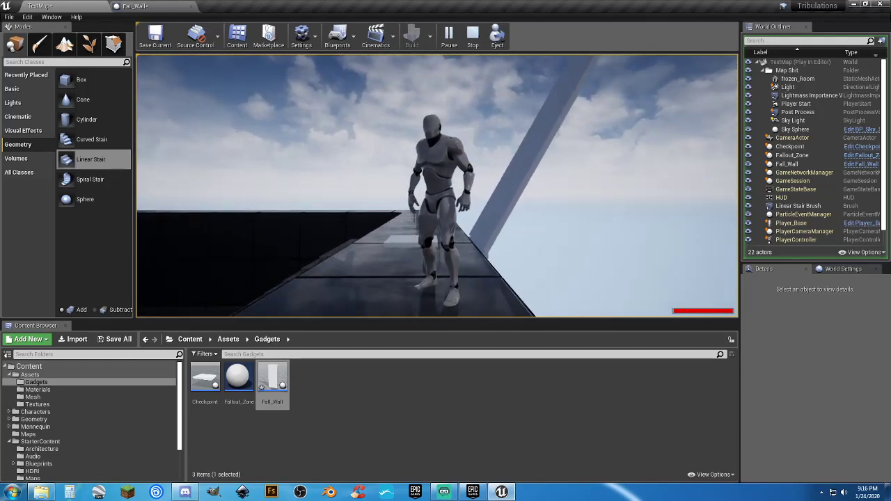
pyautogui.press('Escape')
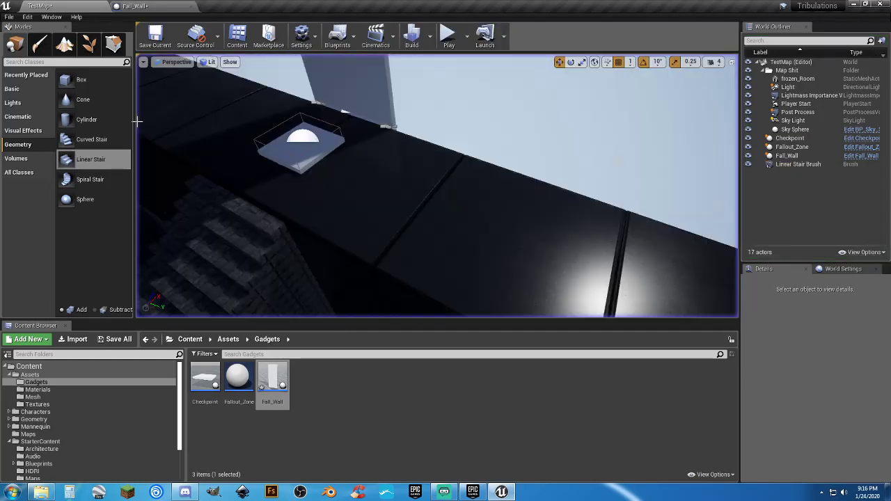
# Move both physics constraints in the Fall_Wall blueprint back to Y 0
pyautogui.click(151, 7)
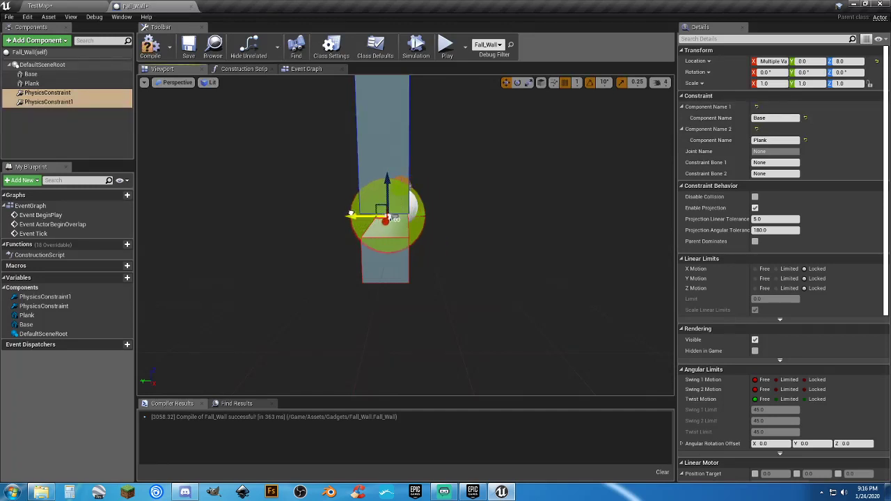
pyautogui.moveTo(343, 204); pyautogui.dragTo(468, 199, button='right')
pyautogui.press('a')
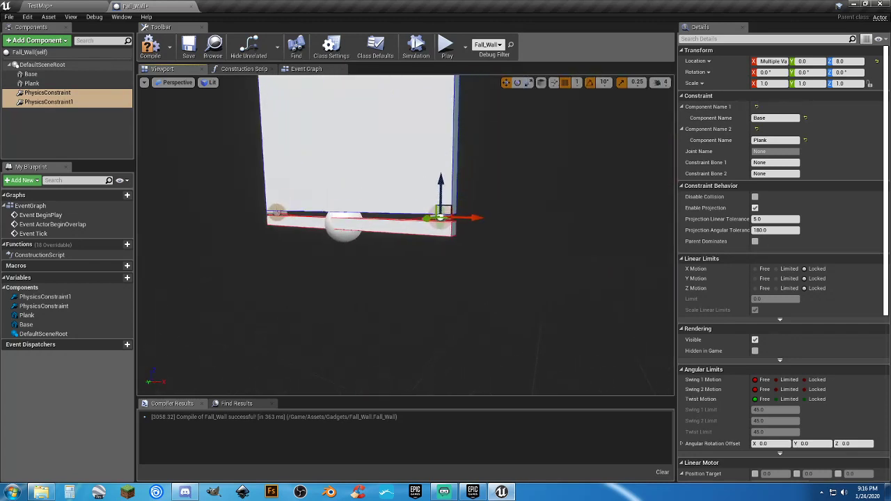
# Raise the Plank above the Base by setting its Z location to 270
pyautogui.click(73, 124)
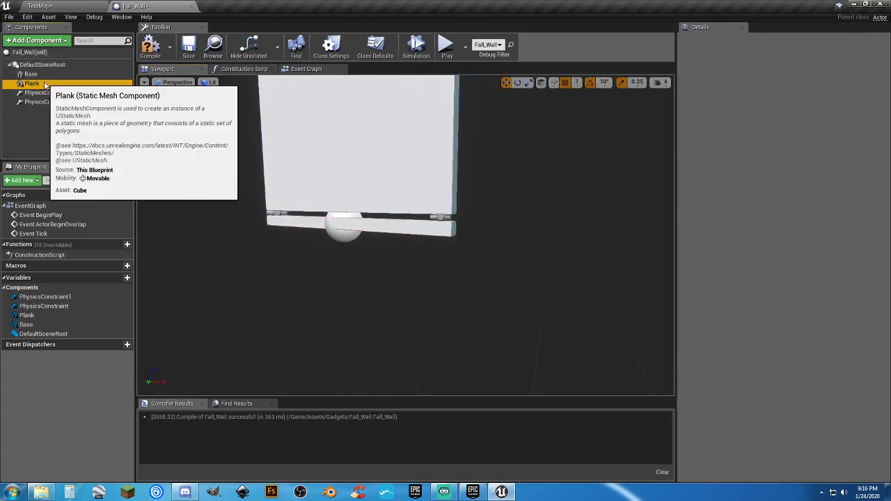
pyautogui.click(46, 82)
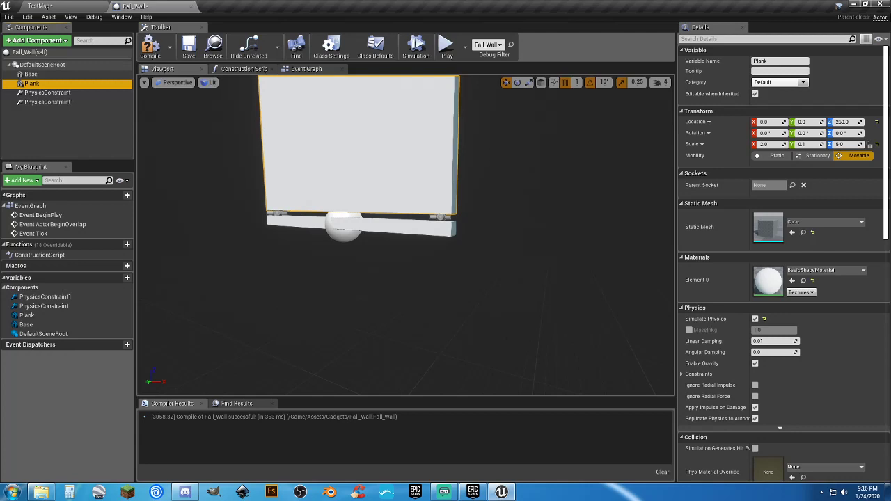
pyautogui.moveTo(501, 153); pyautogui.dragTo(530, 145, button='right')
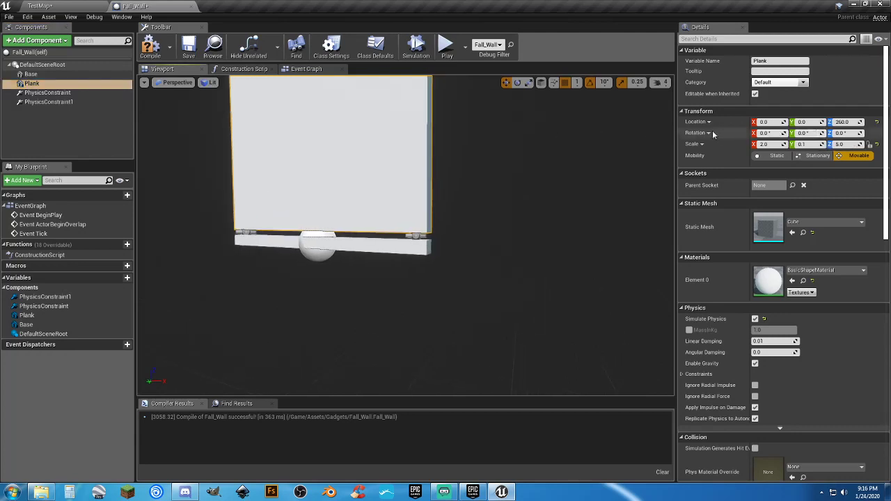
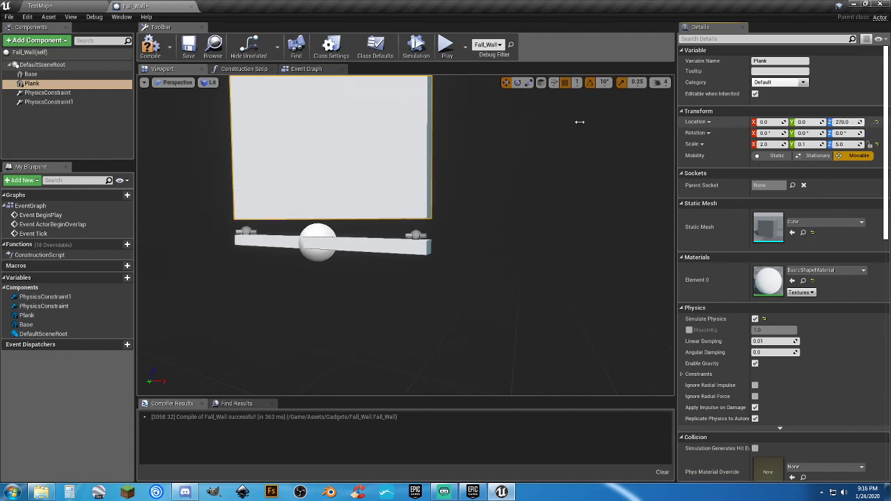
# Raise both physics constraints to Z 10, between the Base and the Plank, and compile and save the blueprint
pyautogui.click(47, 93)
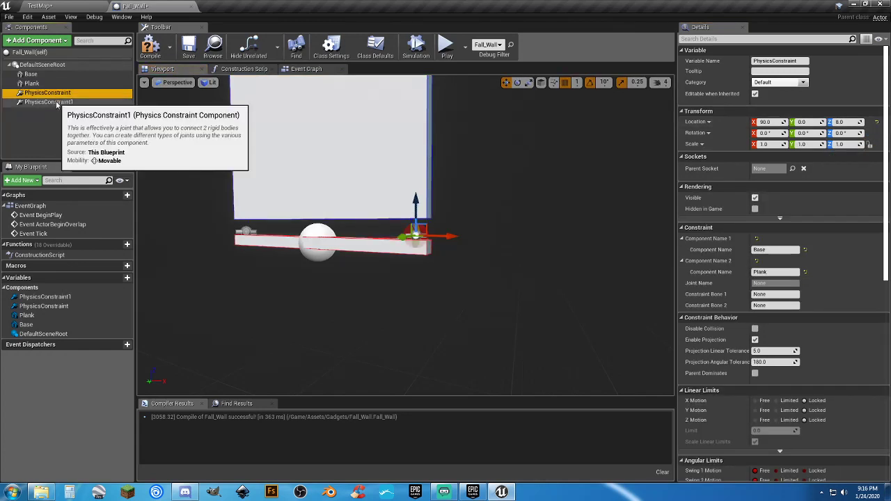
pyautogui.keyDown('ctrl'); pyautogui.click(48, 101); pyautogui.keyUp('ctrl')
pyautogui.moveTo(319, 241); pyautogui.dragTo(354, 224, button='right')
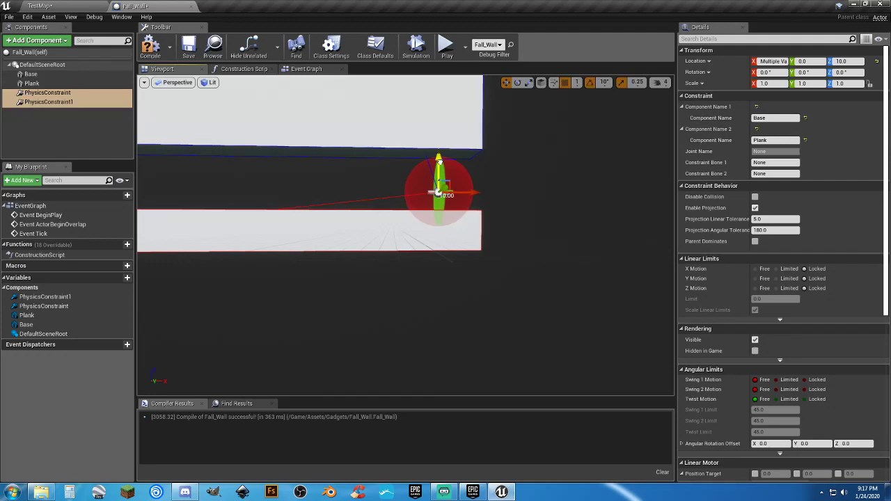
pyautogui.click(160, 54)
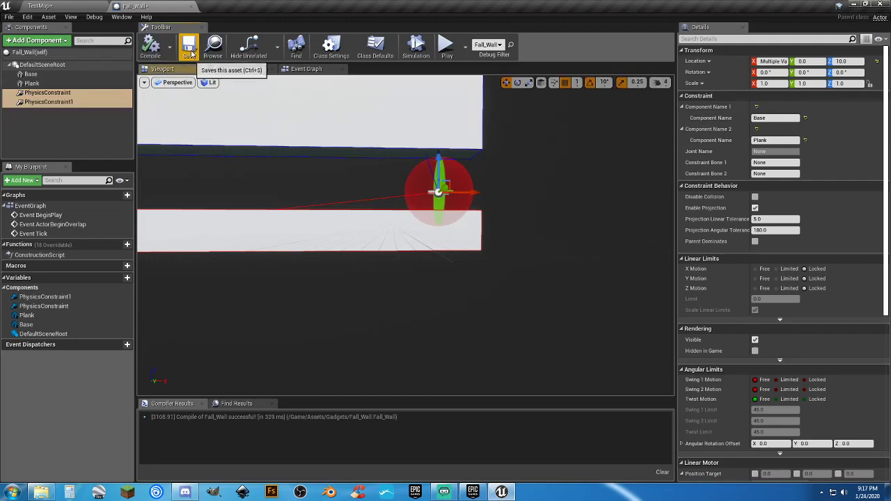
# Play TestMap and run to the Fall_Wall to examine how the raised Plank falls and hangs over the edge
pyautogui.click(72, 5)
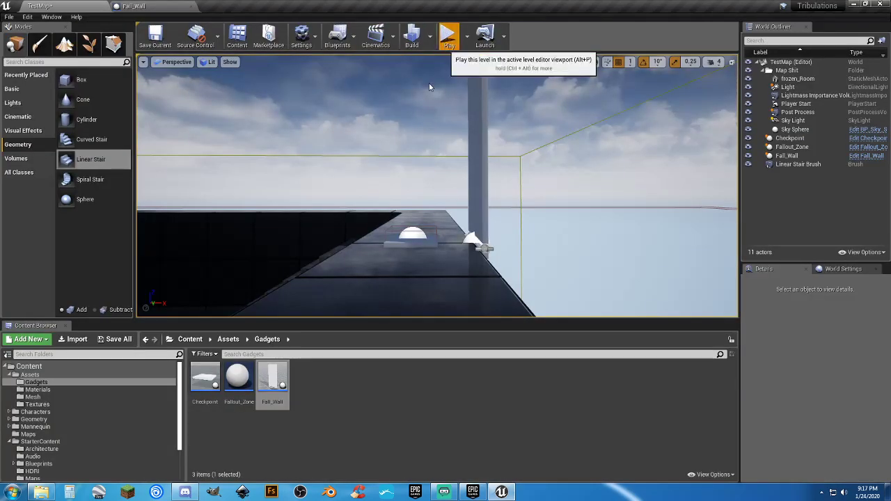
pyautogui.click(449, 36)
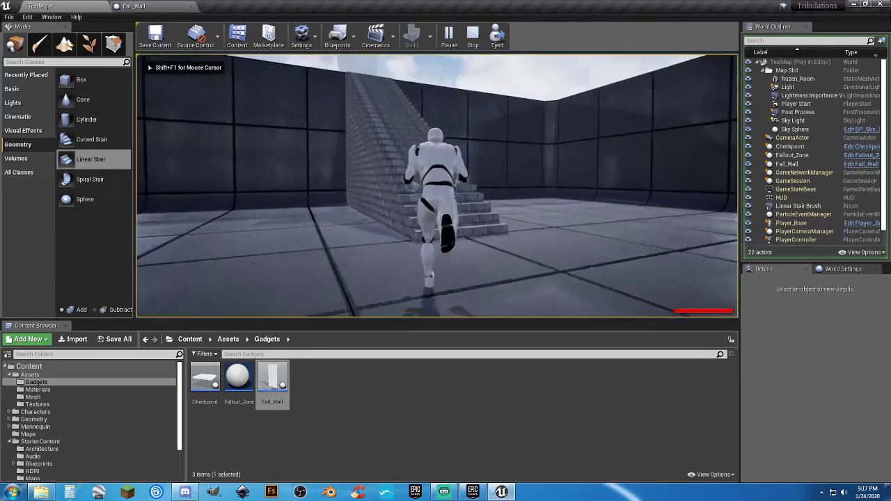
pyautogui.press('w')
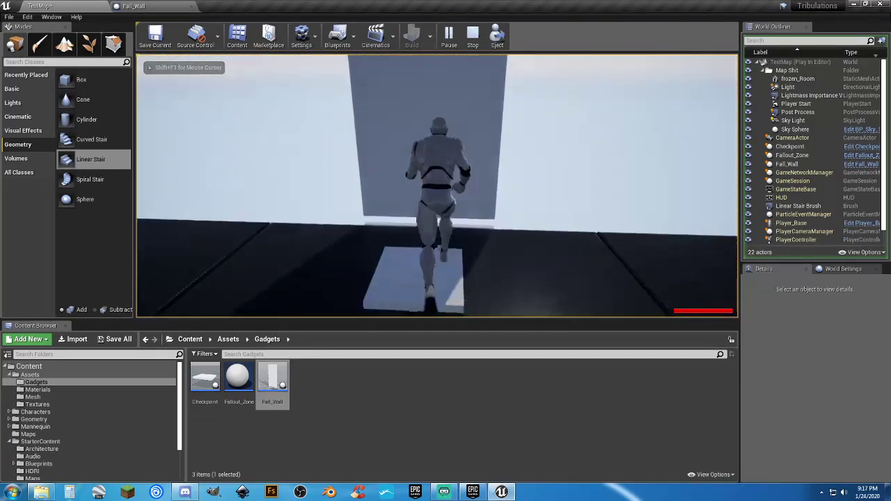
pyautogui.press('d')
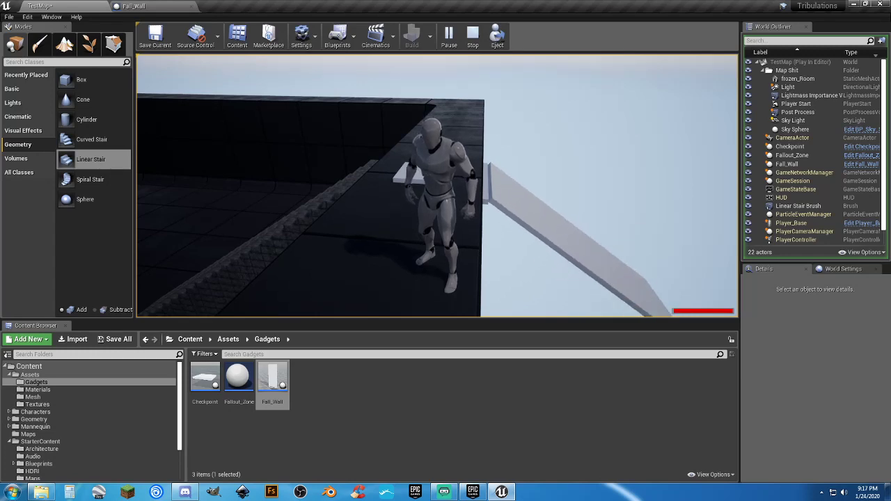
pyautogui.press('Escape')
# Raise both physics constraints in the Fall_Wall blueprint to Z 15 and compile
pyautogui.click(153, 6)
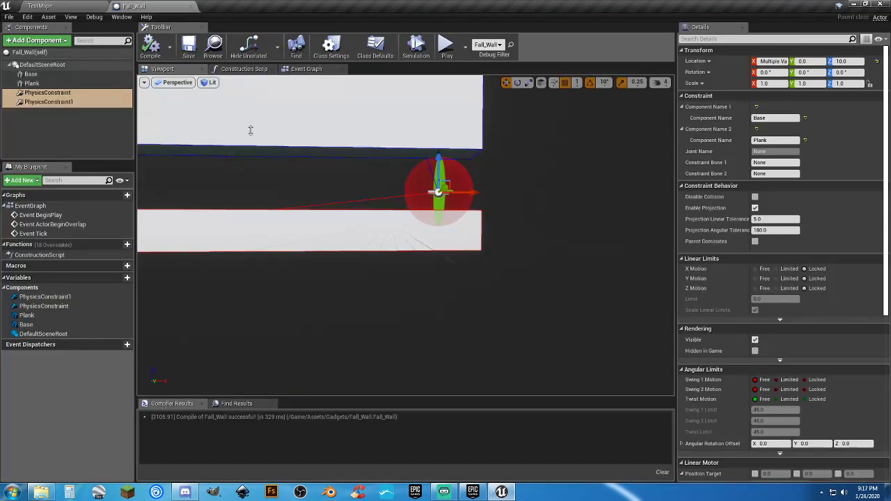
pyautogui.moveTo(539, 215); pyautogui.dragTo(583, 226, button='right')
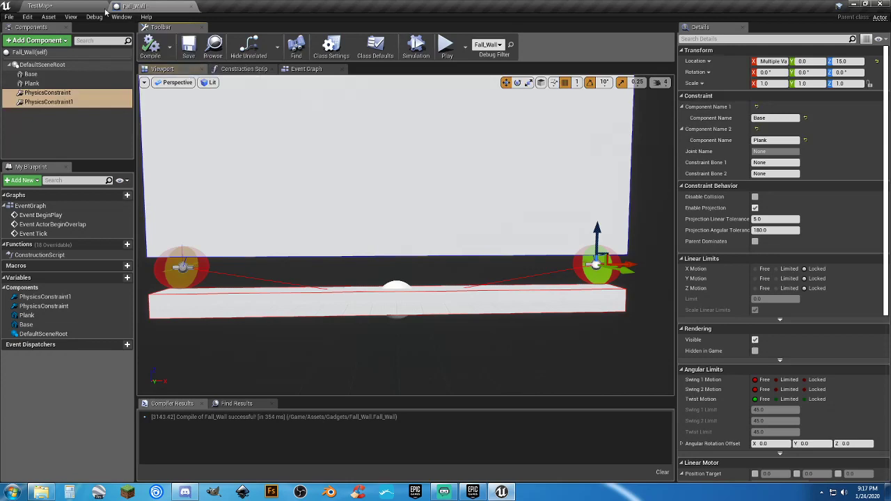
# Play TestMap and run to the Fall_Wall to examine how the Plank falls with the constraints at Z 15
pyautogui.click(83, 6)
pyautogui.click(448, 40)
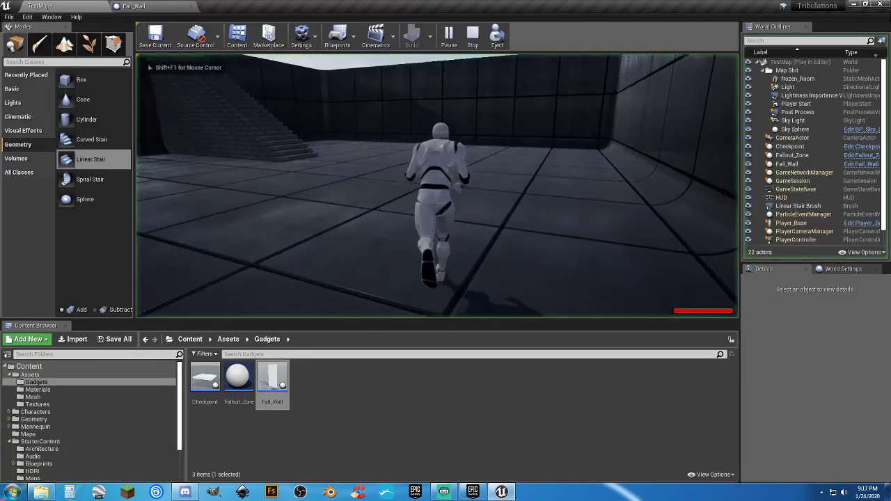
pyautogui.press('w')
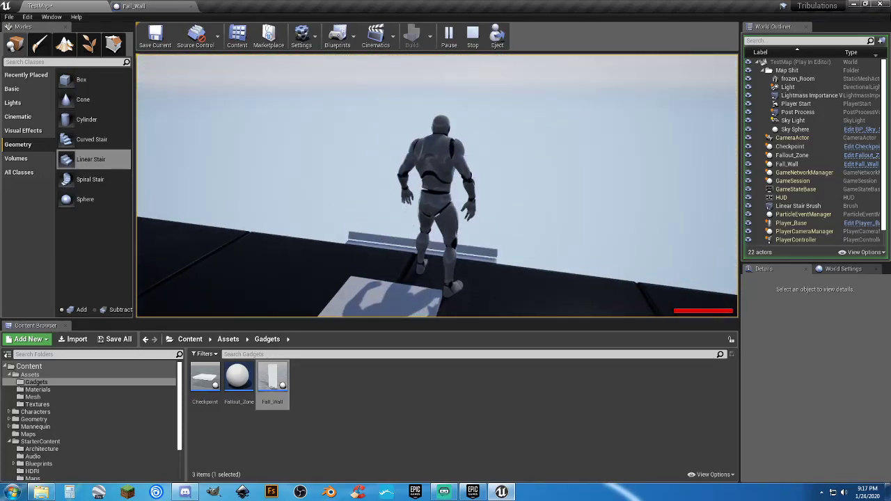
pyautogui.press('s')
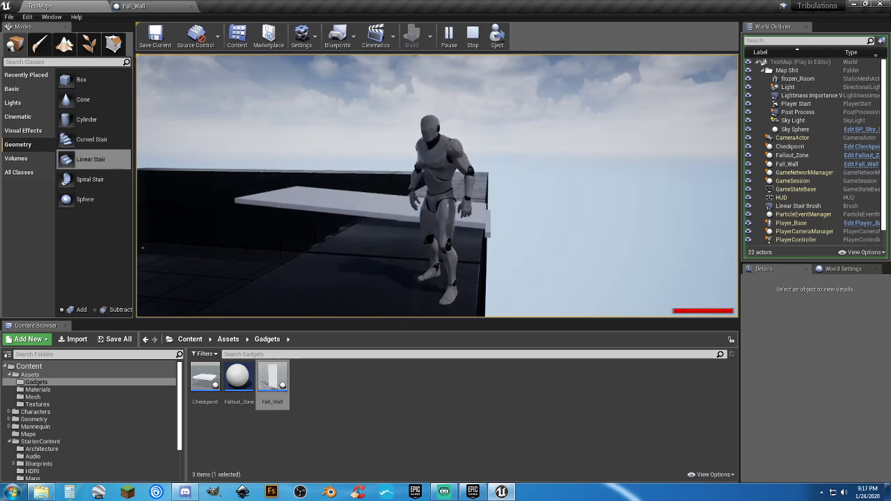
pyautogui.press('Escape')
# Raise both physics constraints in the Fall_Wall blueprint to Z 20 and compile
pyautogui.click(141, 7)
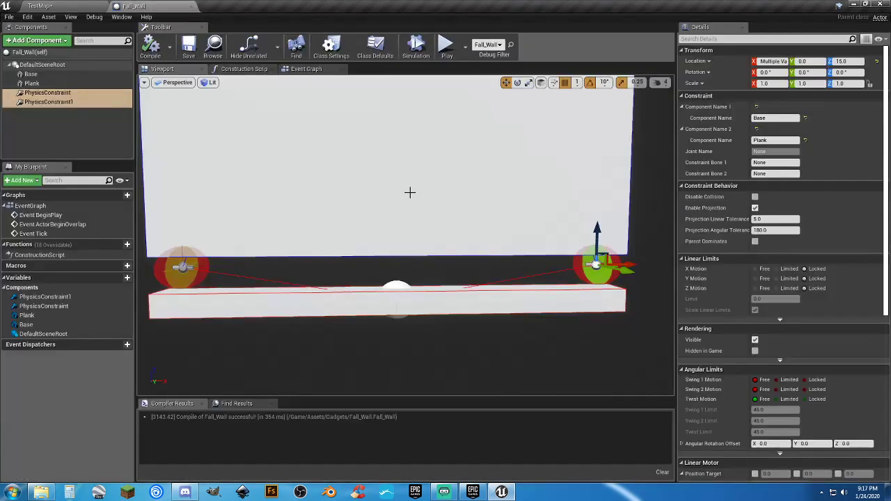
pyautogui.moveTo(410, 192); pyautogui.dragTo(501, 214)
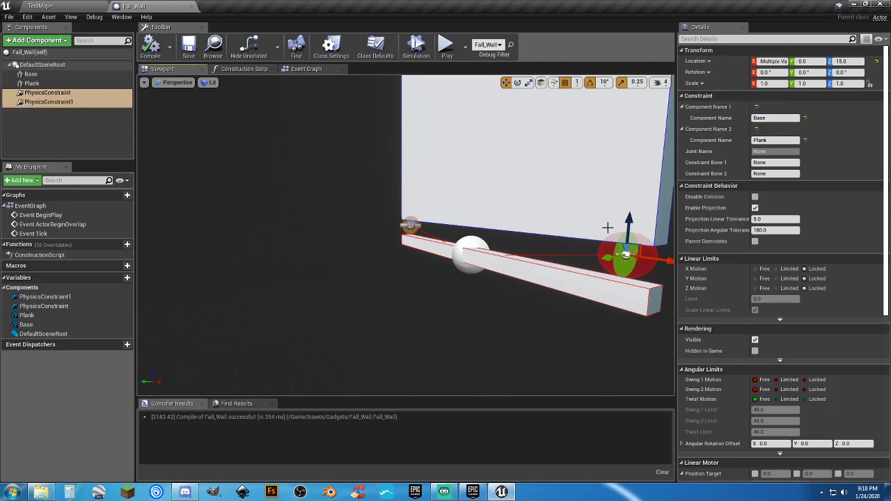
pyautogui.moveTo(628, 225); pyautogui.dragTo(629, 213)
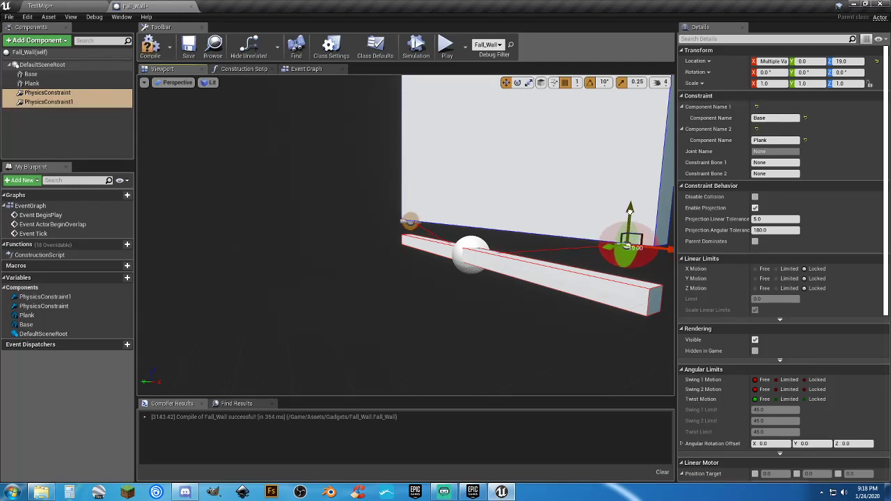
pyautogui.moveTo(629, 209); pyautogui.dragTo(629, 209)
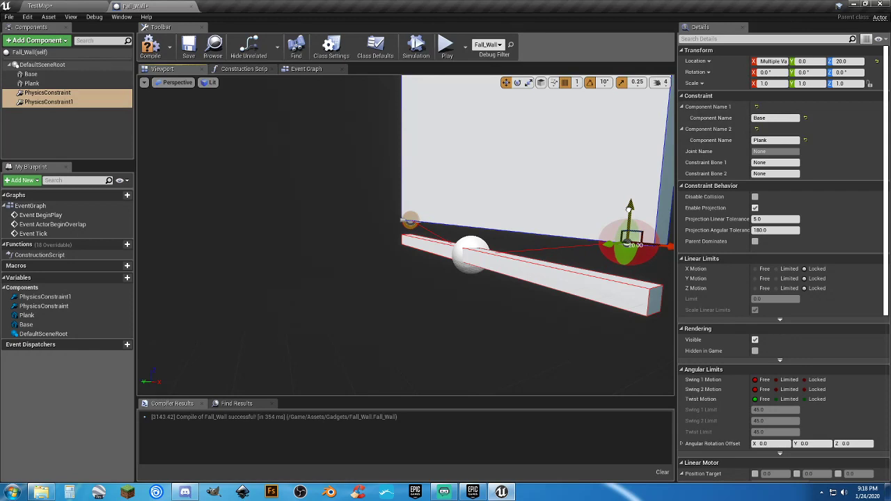
pyautogui.click(152, 52)
# Duplicate the Base component and move the copy away from the wall along Y to about -525
pyautogui.moveTo(301, 158); pyautogui.dragTo(383, 157, button='right')
pyautogui.click(42, 131)
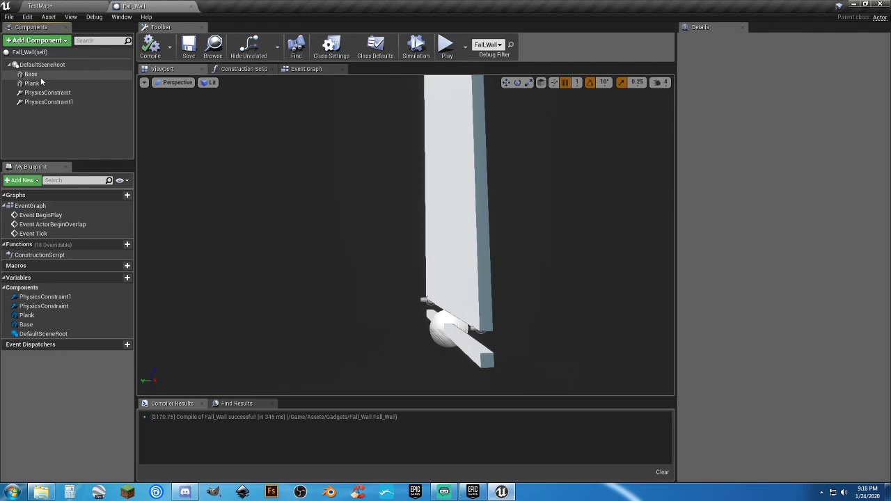
pyautogui.click(31, 74)
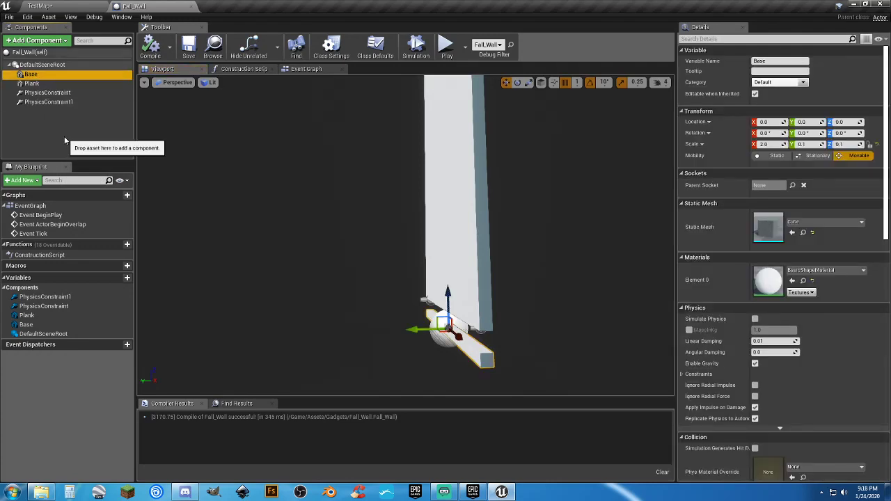
pyautogui.hotkey('ctrl', 'w')
pyautogui.moveTo(208, 158); pyautogui.dragTo(237, 158, button='right')
pyautogui.moveTo(282, 238); pyautogui.dragTo(312, 238, button='right')
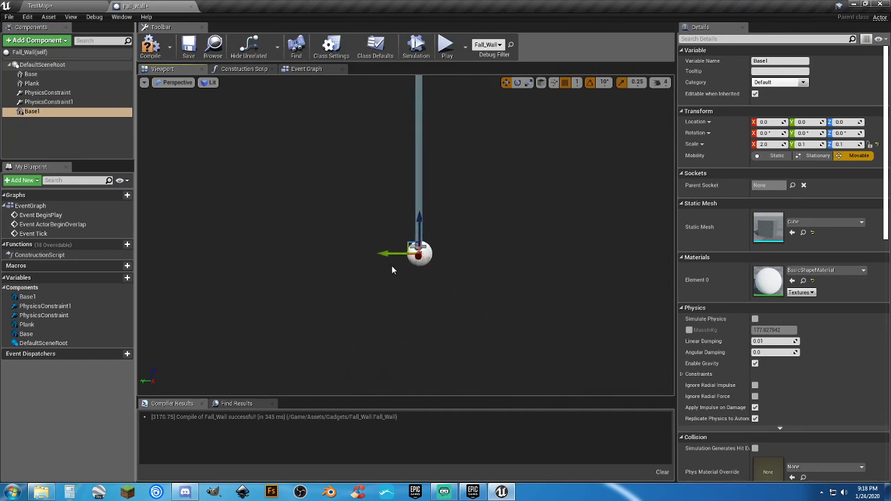
pyautogui.moveTo(381, 253); pyautogui.dragTo(562, 253)
pyautogui.moveTo(563, 253); pyautogui.dragTo(481, 317, button='right')
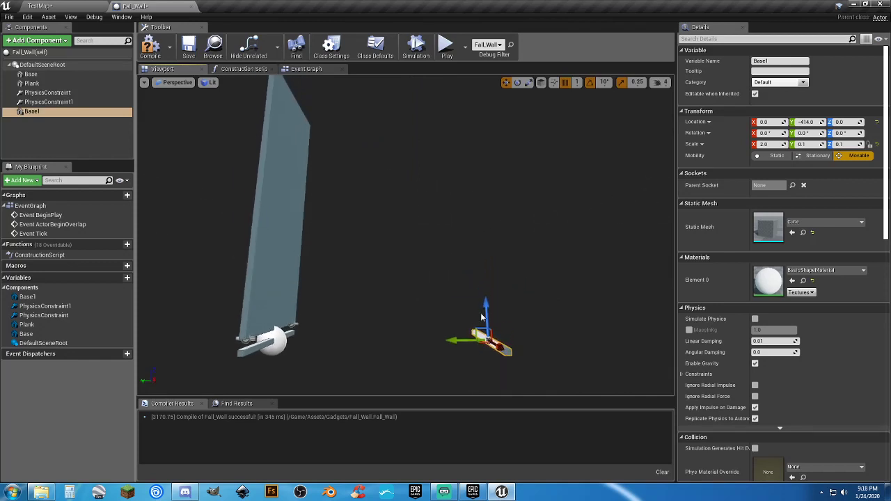
pyautogui.moveTo(452, 340); pyautogui.dragTo(509, 341)
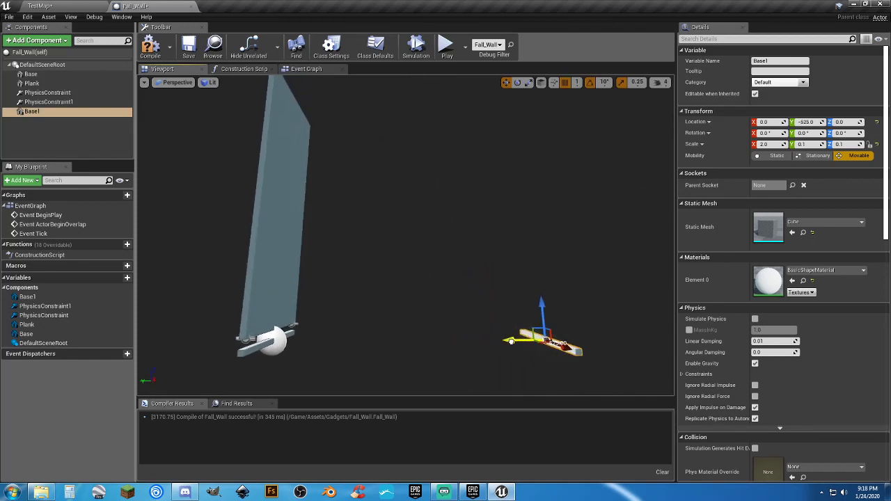
# Try to rotate the Plank component with the Rotate tool
pyautogui.click(68, 137)
pyautogui.click(37, 74)
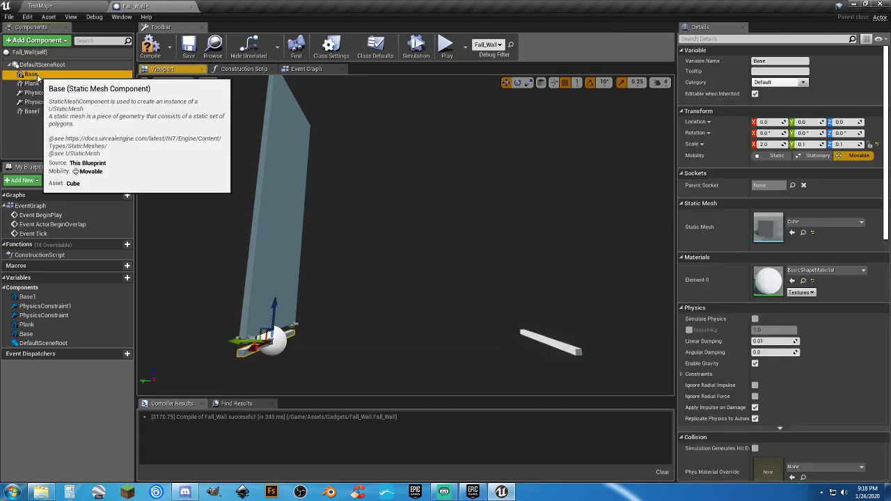
pyautogui.click(35, 83)
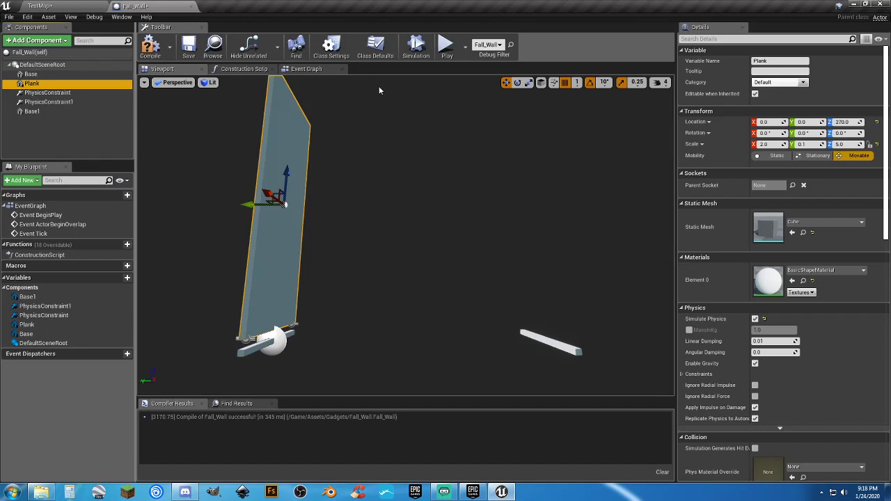
pyautogui.click(516, 83)
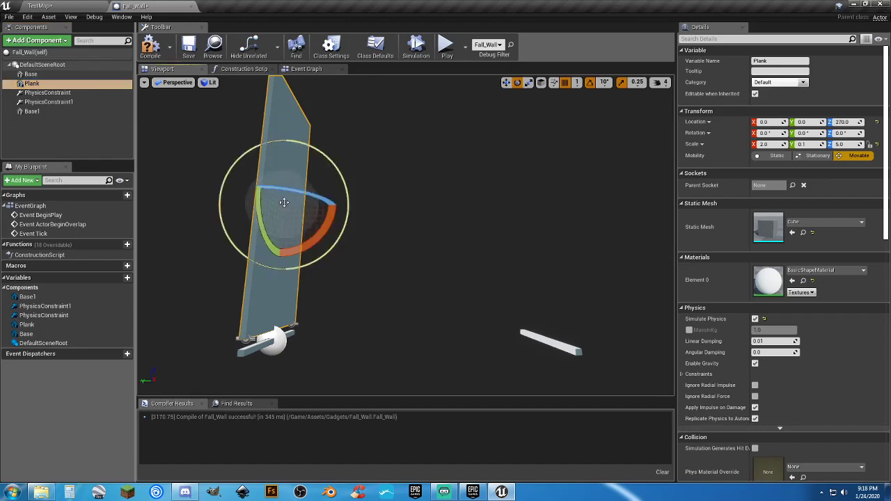
pyautogui.moveTo(276, 214); pyautogui.dragTo(304, 224, button='right')
pyautogui.moveTo(300, 190); pyautogui.dragTo(276, 224)
pyautogui.hotkey('ctrl', 'z')
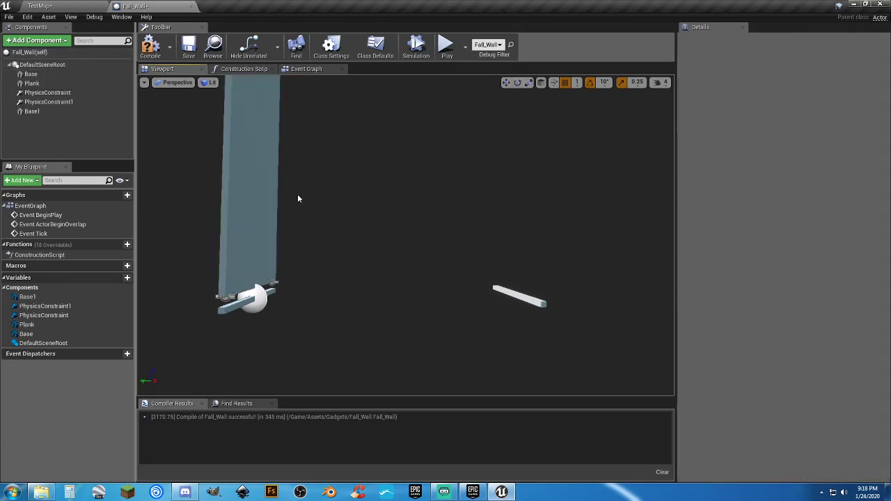
# Compile the Fall_Wall blueprint and check in TestMap on which side of the wall the duplicated Base sits
pyautogui.click(170, 49)
pyautogui.click(68, 6)
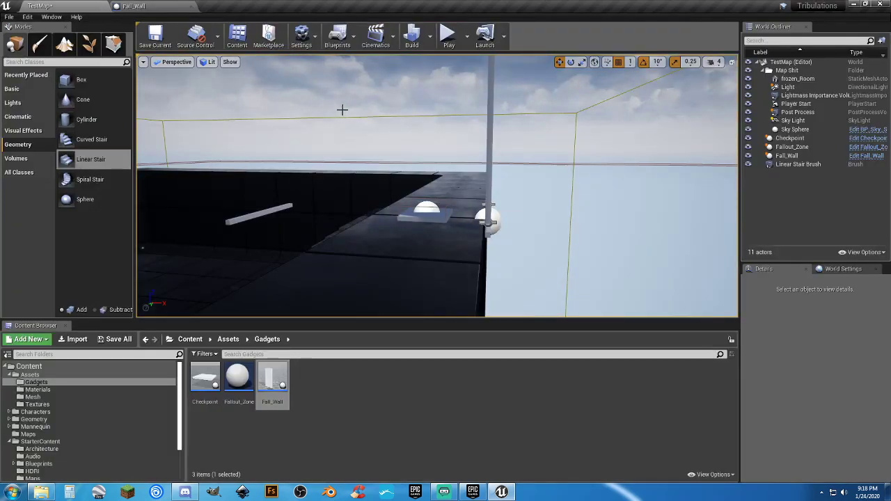
pyautogui.click(132, 5)
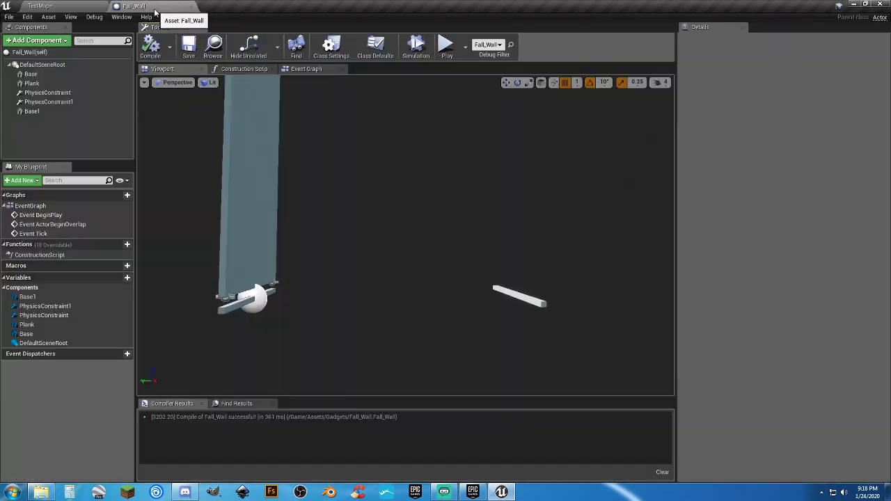
# Set the duplicated Base's Y location to 500, on the opposite side of the wall, then compile and save the blueprint
pyautogui.click(513, 293)
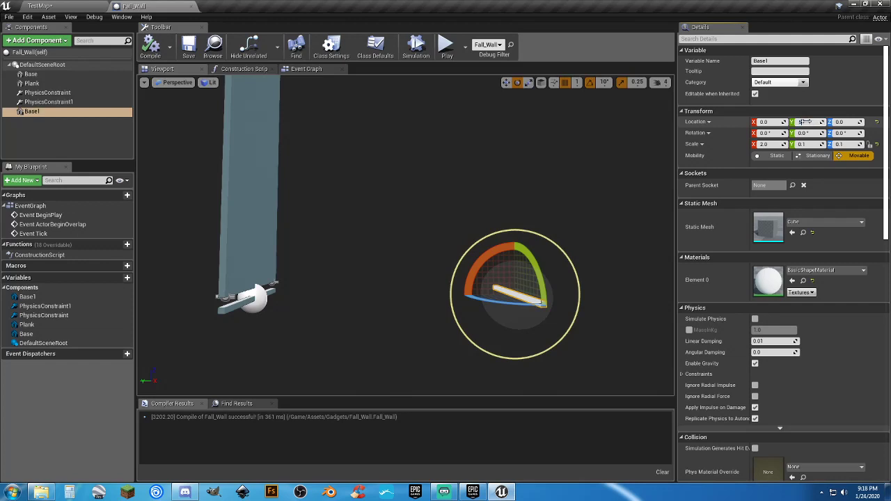
pyautogui.press('Tab')
pyautogui.moveTo(537, 210)
pyautogui.mouseDown(button='right')
pyautogui.moveTo(418, 213)
pyautogui.moveTo(522, 209)
pyautogui.mouseUp(button='right')
pyautogui.press('a')
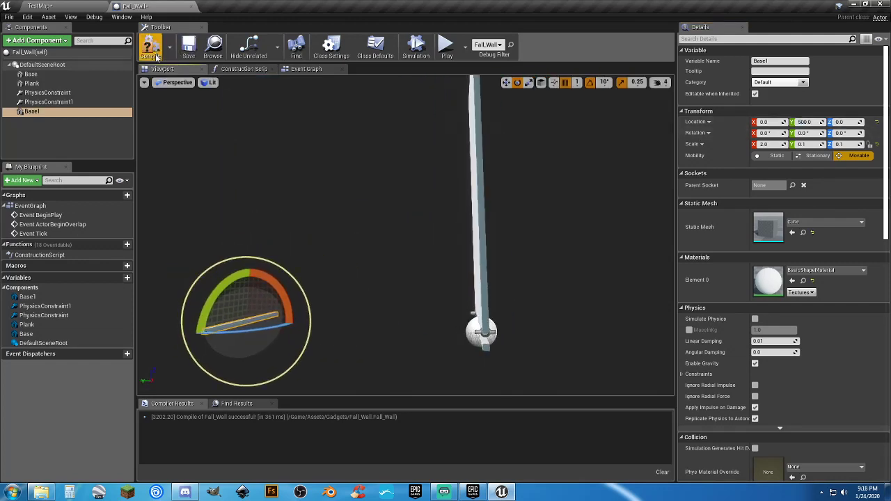
pyautogui.click(189, 46)
# Play TestMap, climb the stairs and walk onto the fallen Plank to examine how it lines up with the duplicated Base
pyautogui.click(97, 7)
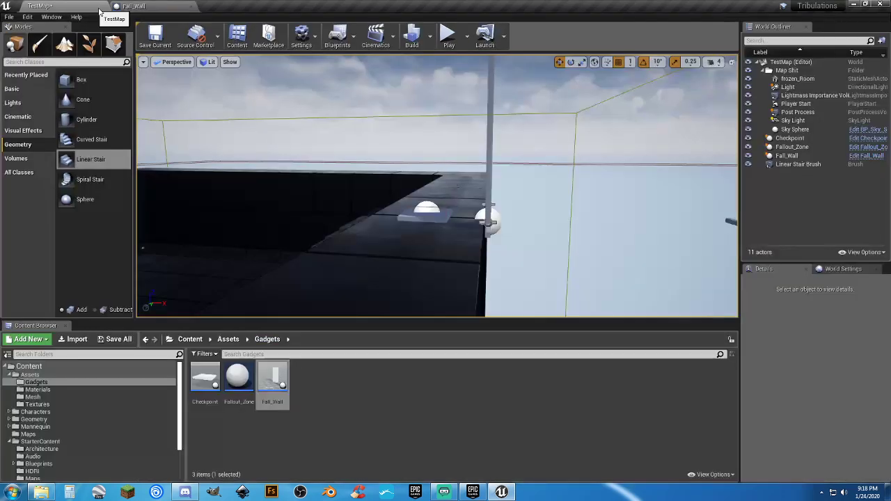
pyautogui.click(448, 35)
pyautogui.press('d')
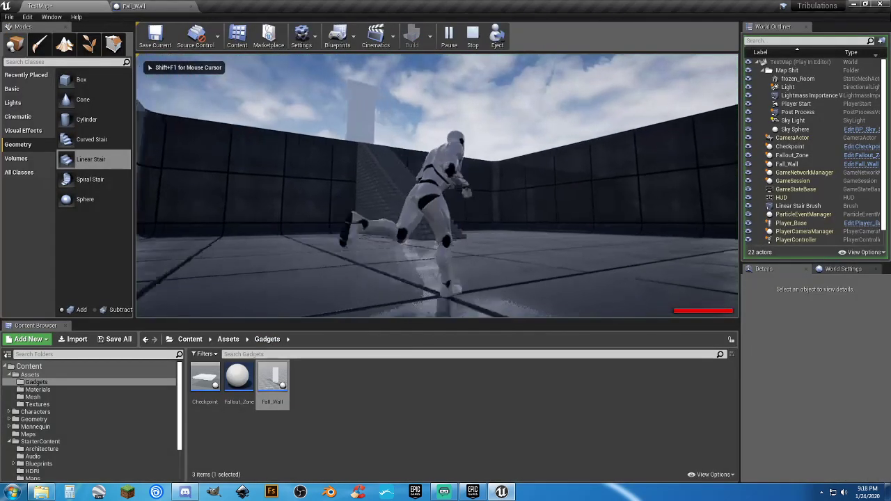
pyautogui.press('w')
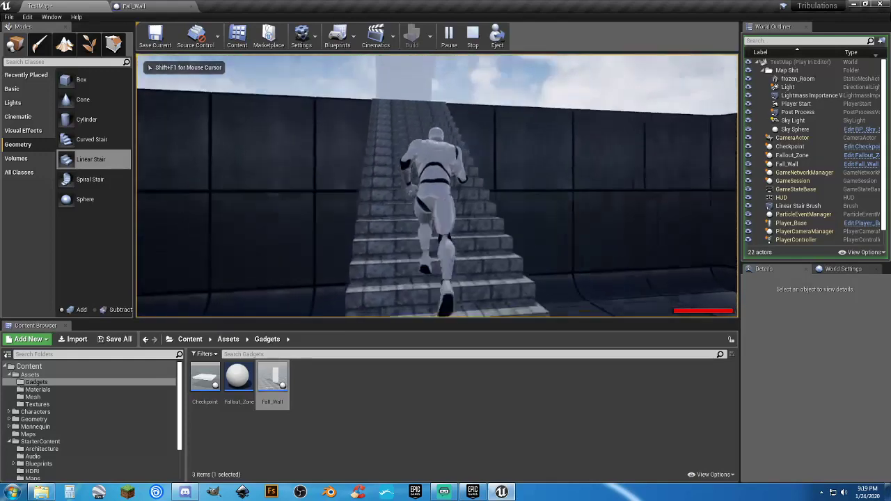
pyautogui.press('a')
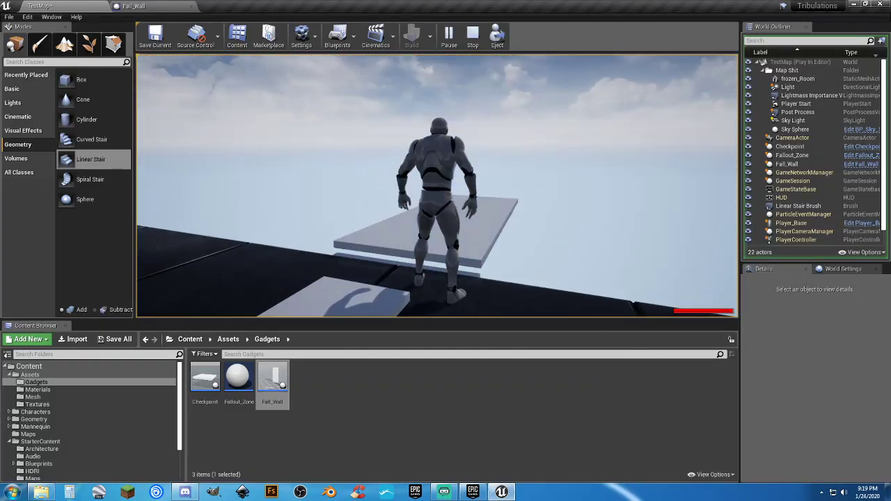
pyautogui.press('w')
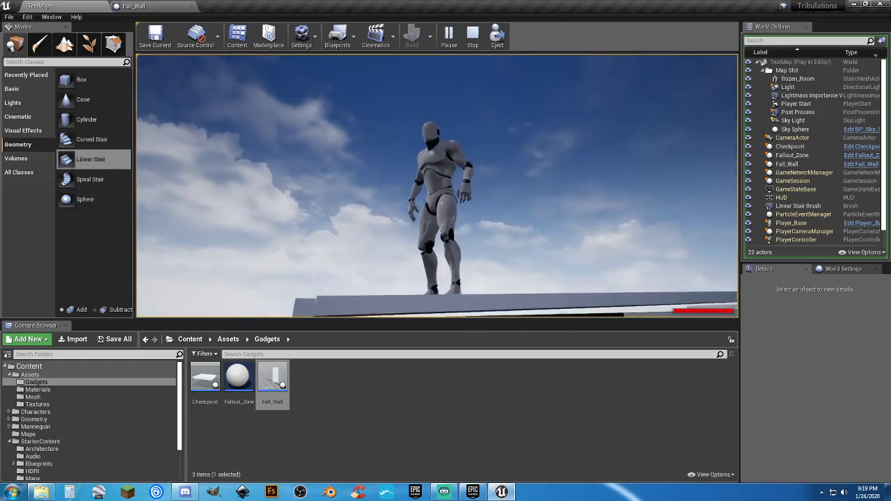
pyautogui.press('Escape')
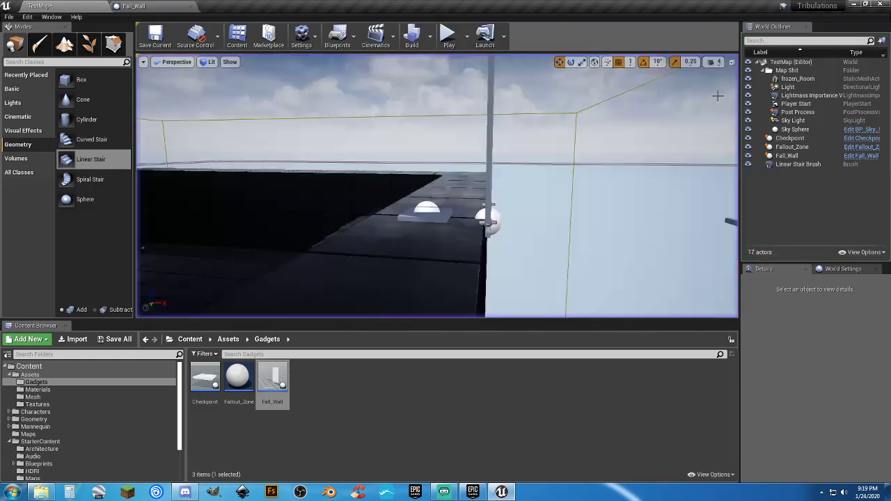
# Move the duplicated Base toward the wall to Y 490 and compile the blueprint
pyautogui.click(166, 8)
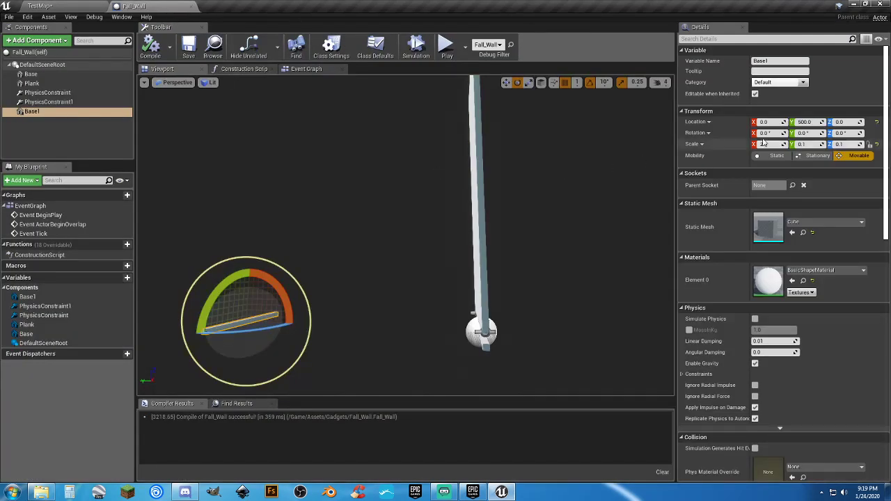
pyautogui.click(506, 83)
pyautogui.press('a')
pyautogui.moveTo(307, 327); pyautogui.dragTo(306, 332, button='right')
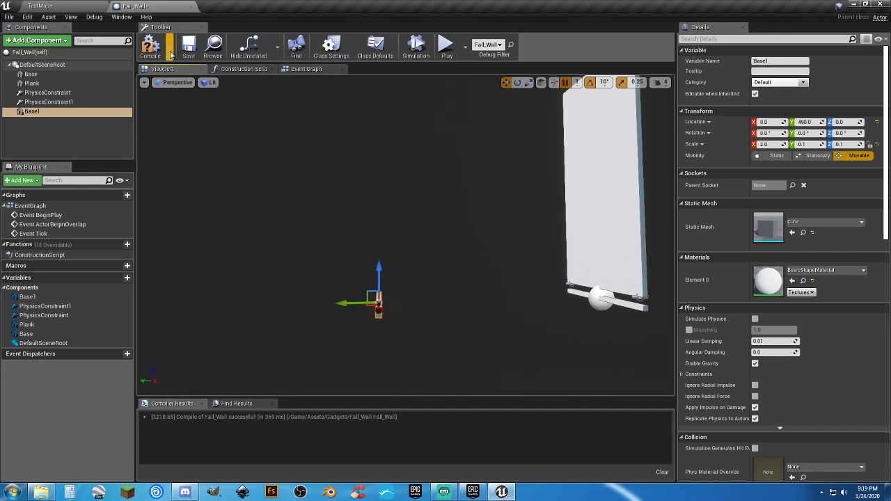
# Play TestMap again and examine from the platform edge how the Plank falls toward the duplicated Base at Y 490
pyautogui.click(82, 6)
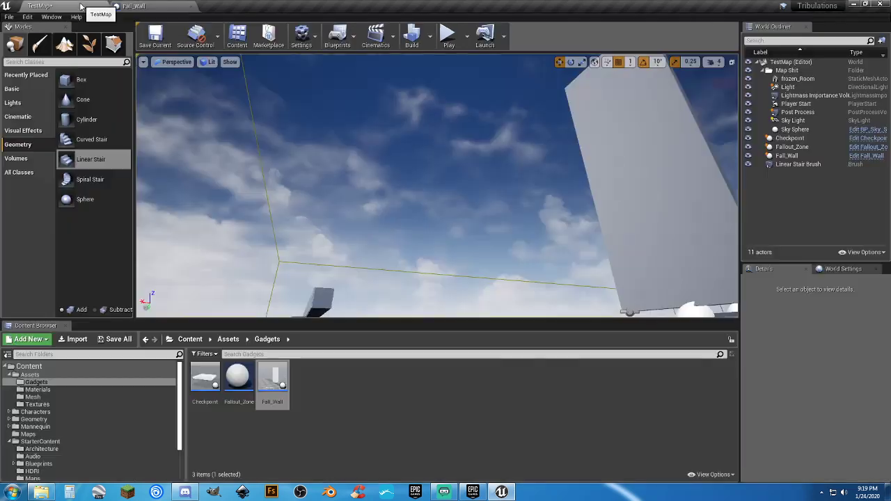
pyautogui.click(448, 34)
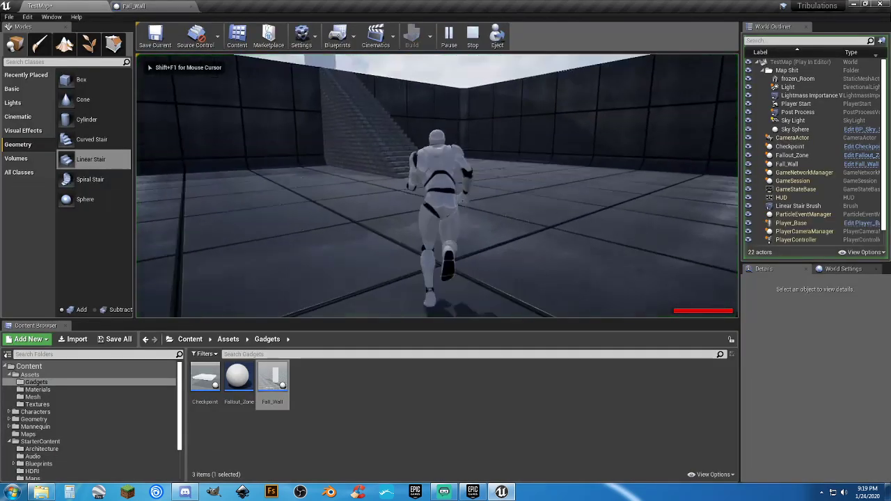
pyautogui.press('w')
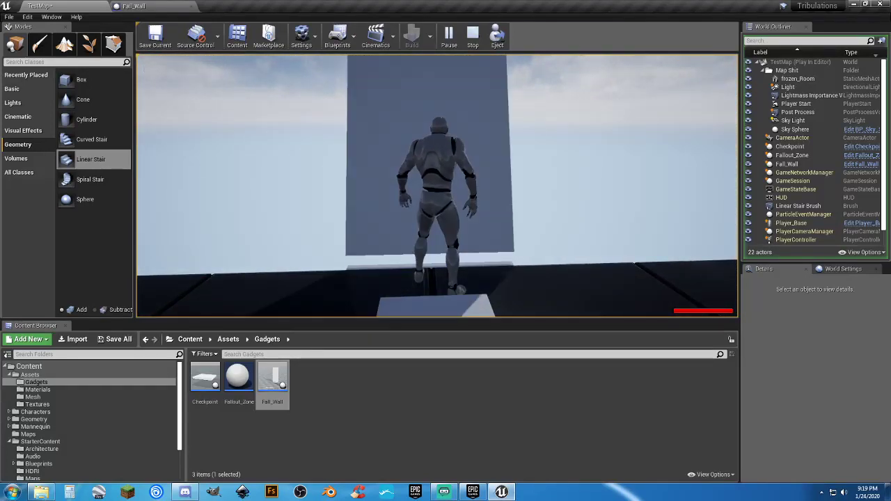
pyautogui.press('a')
pyautogui.press('s')
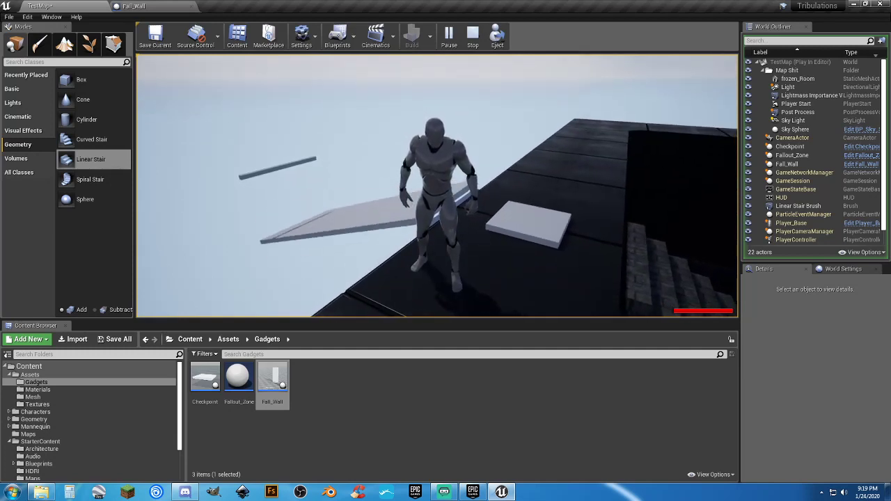
pyautogui.press('Escape')
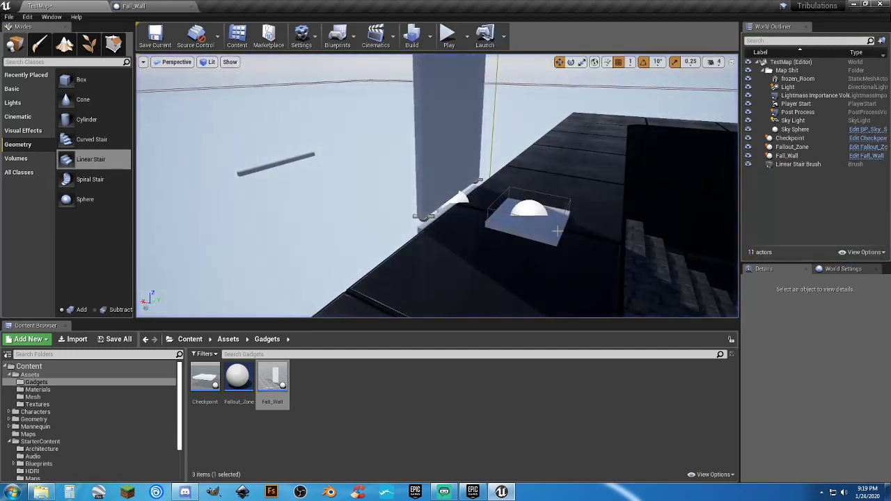
# Move the duplicated Base closer to the wall, to Y 480, in the Fall_Wall blueprint
pyautogui.click(160, 10)
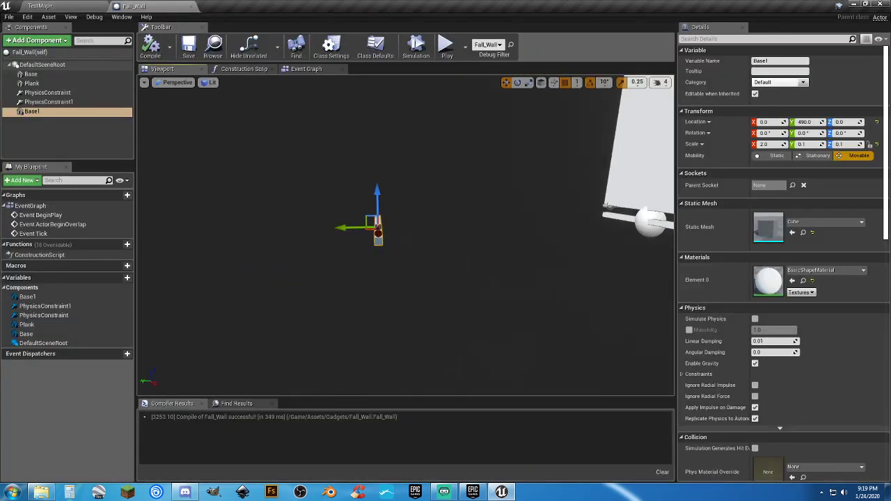
pyautogui.moveTo(240, 248); pyautogui.dragTo(250, 245, button='right')
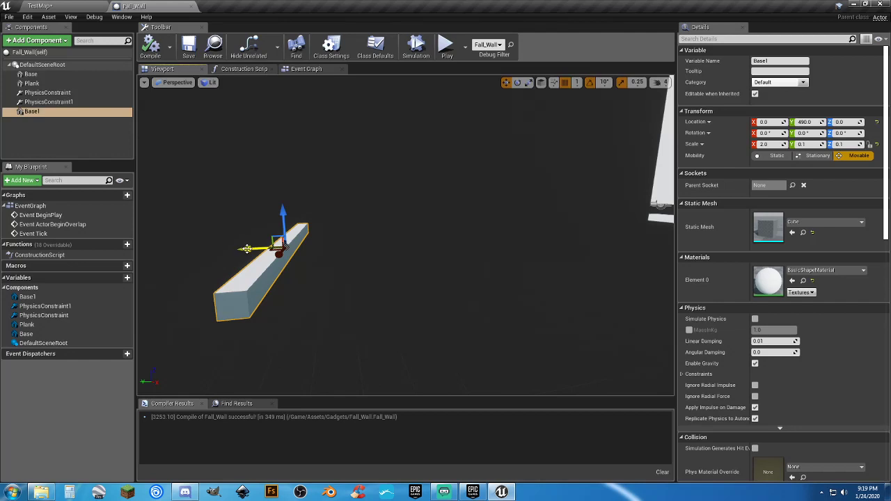
pyautogui.moveTo(247, 248); pyautogui.dragTo(264, 248)
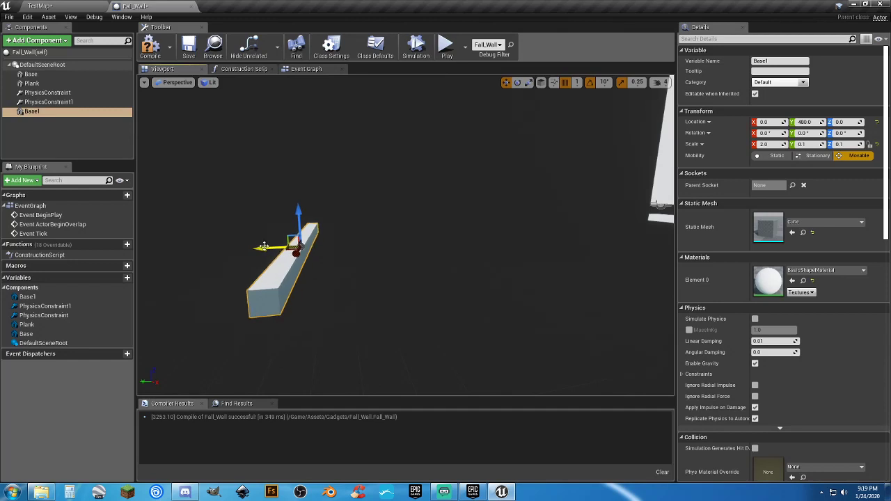
# Lower both physics constraints together to Z 10, just above the original Base
pyautogui.moveTo(423, 274); pyautogui.dragTo(461, 261, button='right')
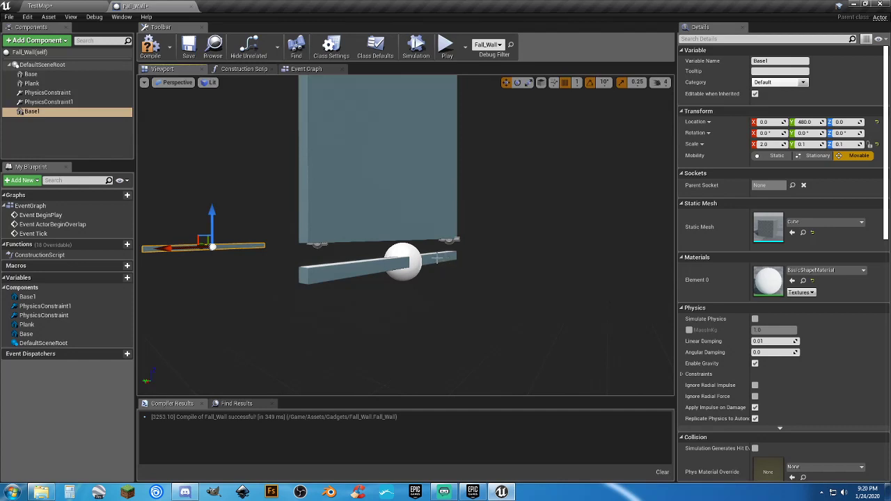
pyautogui.click(45, 101)
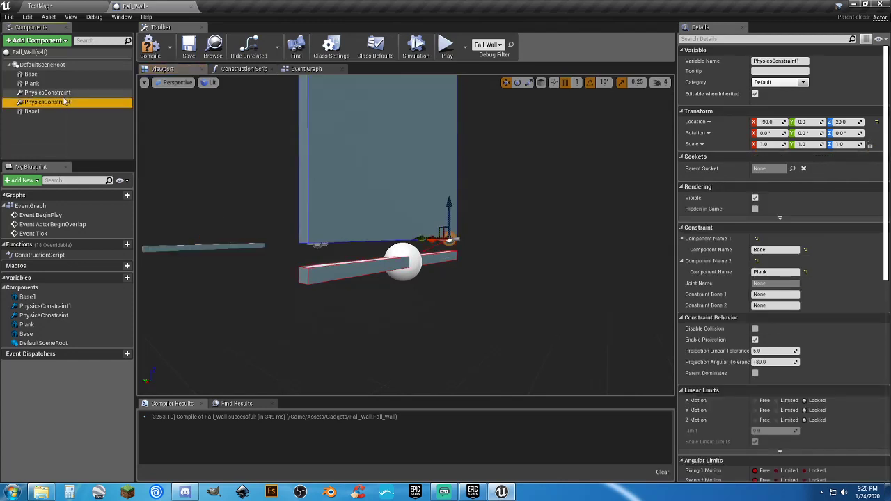
pyautogui.keyDown('ctrl'); pyautogui.click(59, 92); pyautogui.keyUp('ctrl')
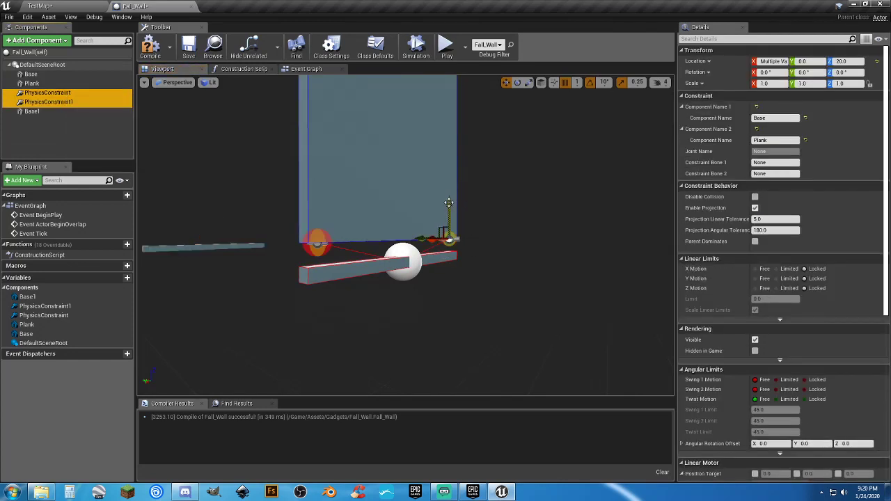
pyautogui.moveTo(448, 203); pyautogui.dragTo(450, 208)
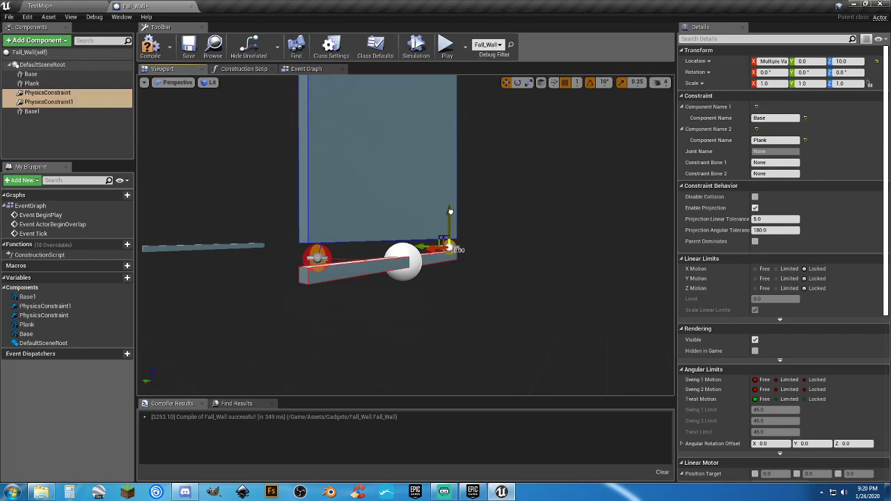
# Set the Plank's location to Y 10 and Z 260, then compile and save the blueprint
pyautogui.moveTo(443, 281)
pyautogui.mouseDown(button='right')
pyautogui.moveTo(496, 279)
pyautogui.moveTo(445, 279)
pyautogui.mouseUp(button='right')
pyautogui.click(32, 84)
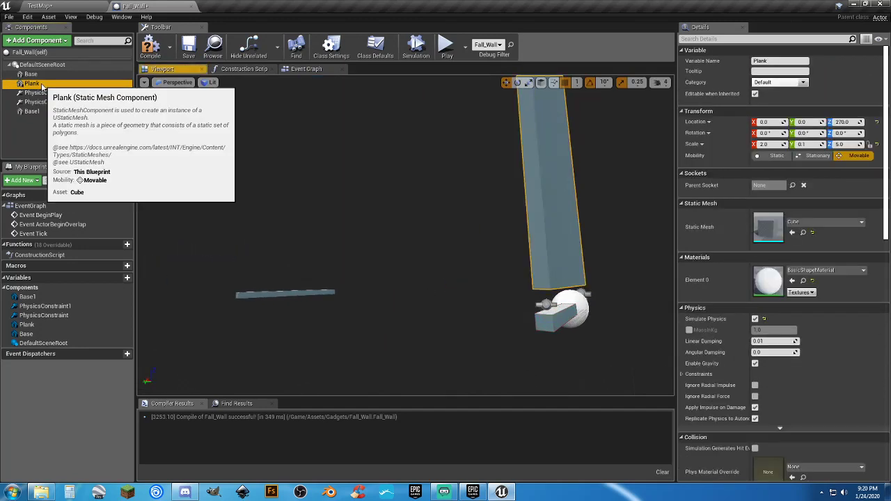
pyautogui.moveTo(582, 285); pyautogui.dragTo(632, 281, button='right')
pyautogui.moveTo(511, 188); pyautogui.dragTo(523, 155, button='right')
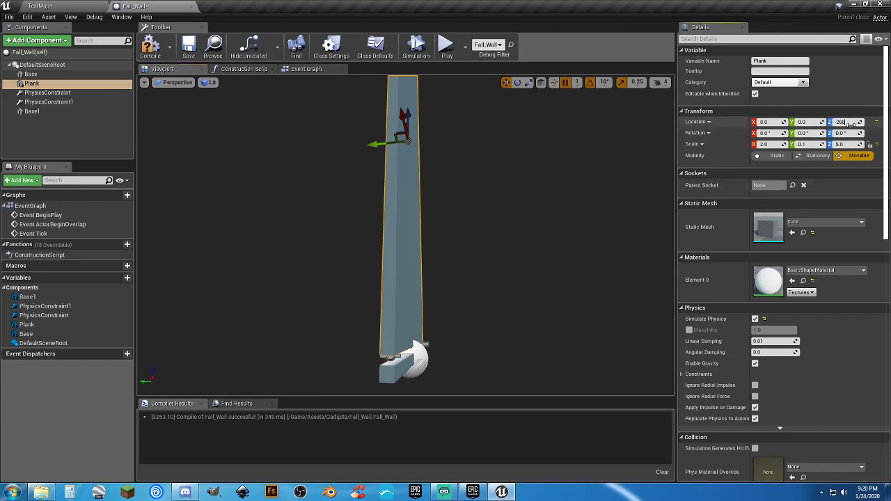
pyautogui.moveTo(592, 170)
pyautogui.mouseDown(button='right')
pyautogui.moveTo(438, 167)
pyautogui.moveTo(582, 168)
pyautogui.mouseUp(button='right')
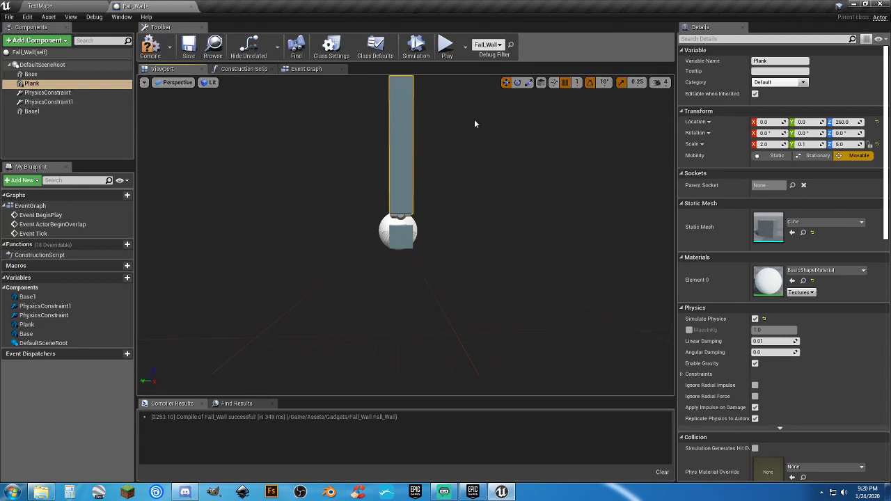
pyautogui.moveTo(276, 193)
pyautogui.mouseDown(button='right')
pyautogui.moveTo(278, 167)
pyautogui.moveTo(285, 181)
pyautogui.moveTo(277, 193)
pyautogui.mouseUp(button='right')
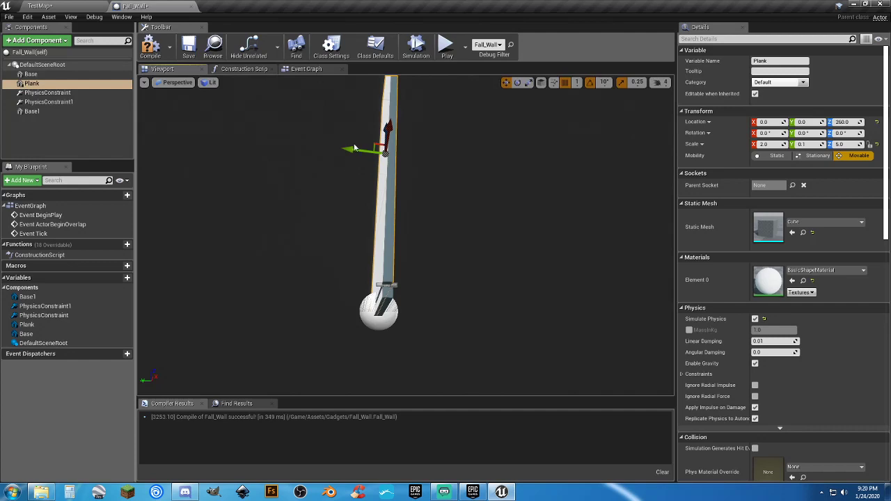
pyautogui.moveTo(348, 148); pyautogui.dragTo(341, 148)
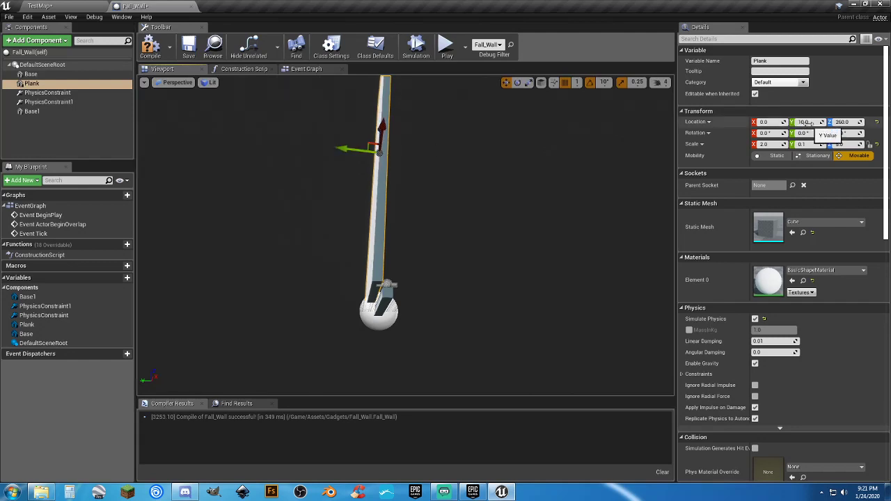
pyautogui.click(150, 46)
pyautogui.click(188, 47)
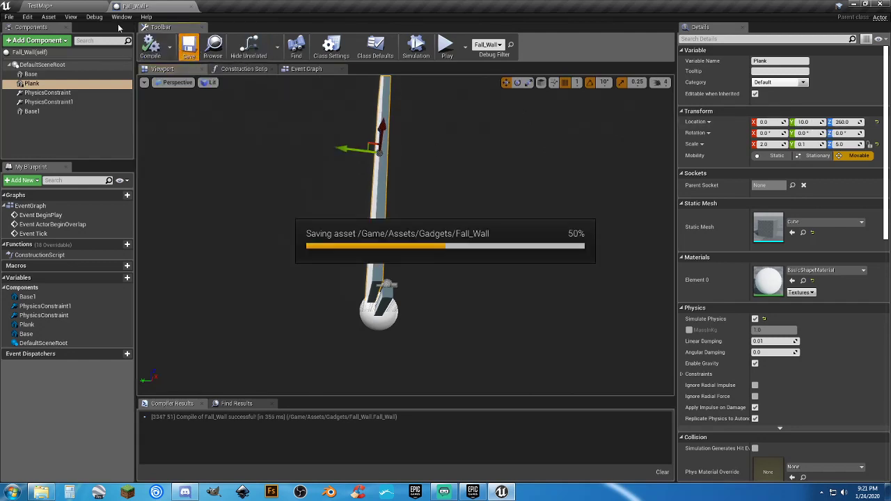
# Play TestMap and walk onto the fallen Plank to examine its gap to the far Base
pyautogui.click(72, 6)
pyautogui.click(449, 35)
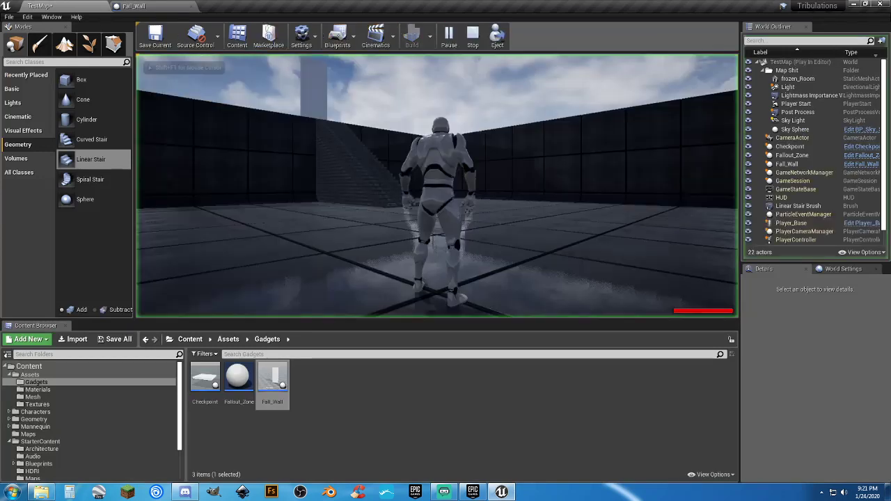
pyautogui.press('w')
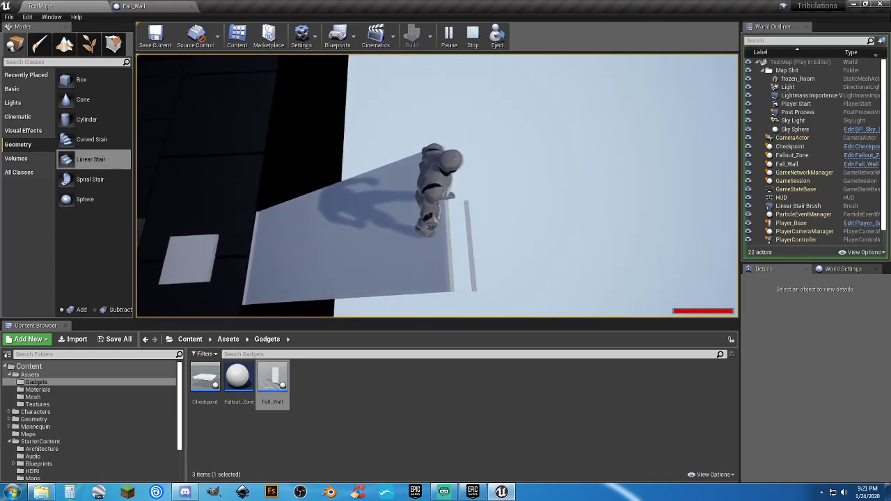
pyautogui.press('Escape')
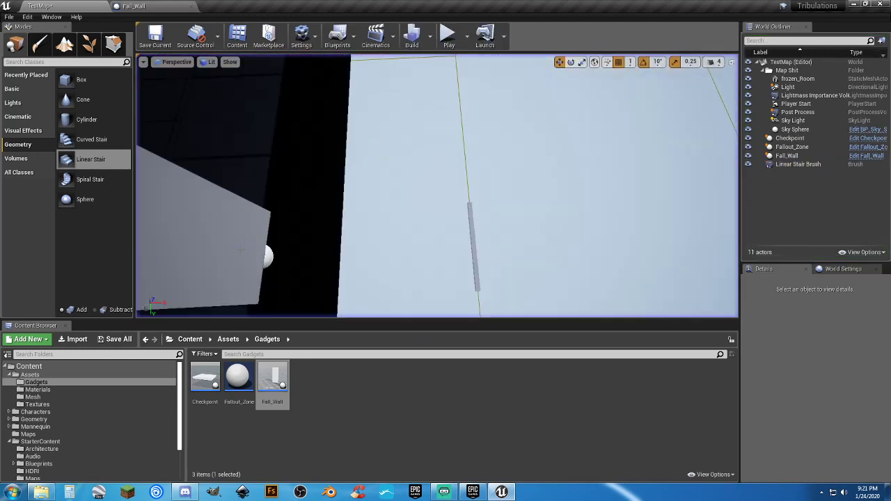
# Set both physics constraints to Y 5 and Z 5, then compile and save the blueprint
pyautogui.click(136, 5)
pyautogui.moveTo(241, 172); pyautogui.dragTo(324, 196, button='right')
pyautogui.click(47, 93)
pyautogui.keyDown('ctrl'); pyautogui.click(49, 101); pyautogui.keyUp('ctrl')
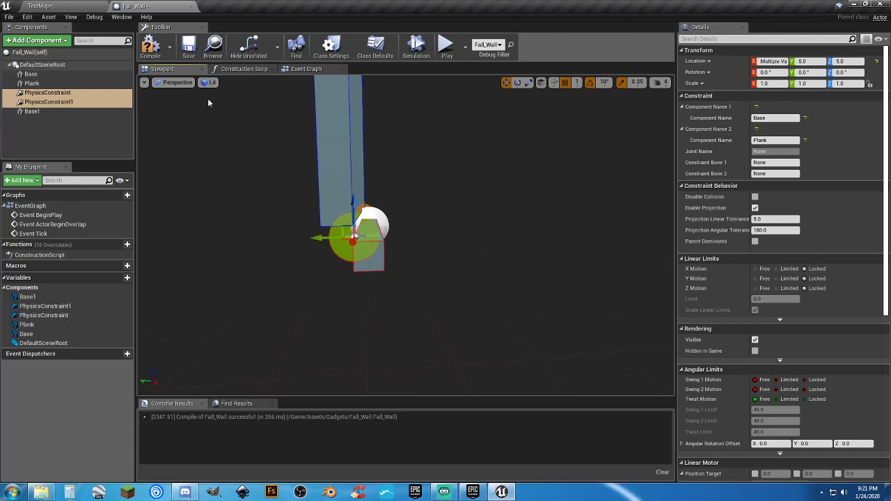
pyautogui.click(150, 46)
pyautogui.click(188, 46)
# Play TestMap and climb the stairs to examine how the Plank falls with the constraints at Y 5, Z 5
pyautogui.click(86, 7)
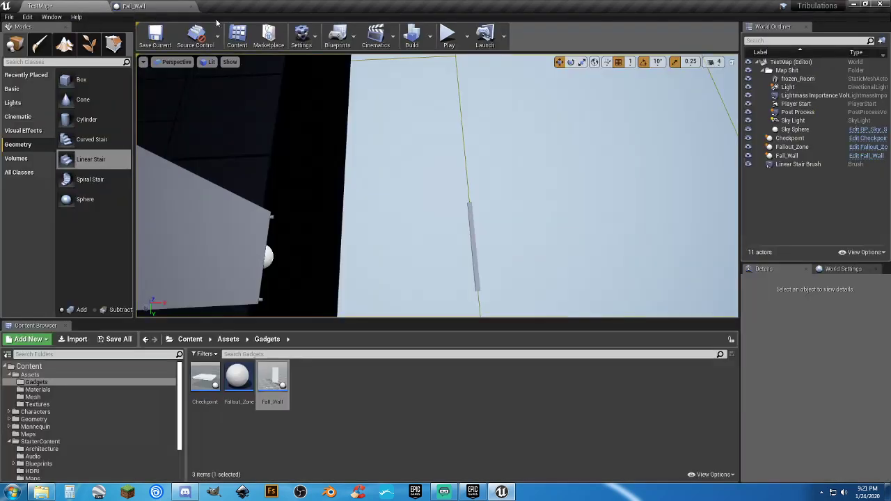
pyautogui.click(446, 37)
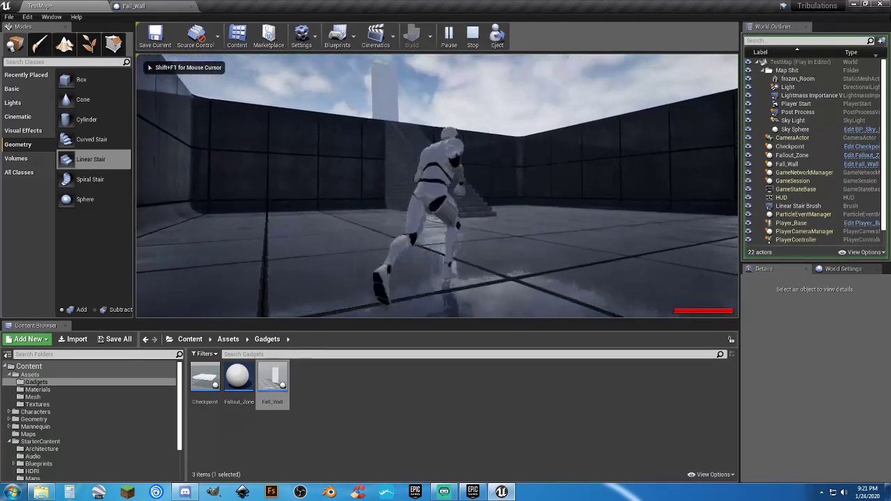
pyautogui.press('w')
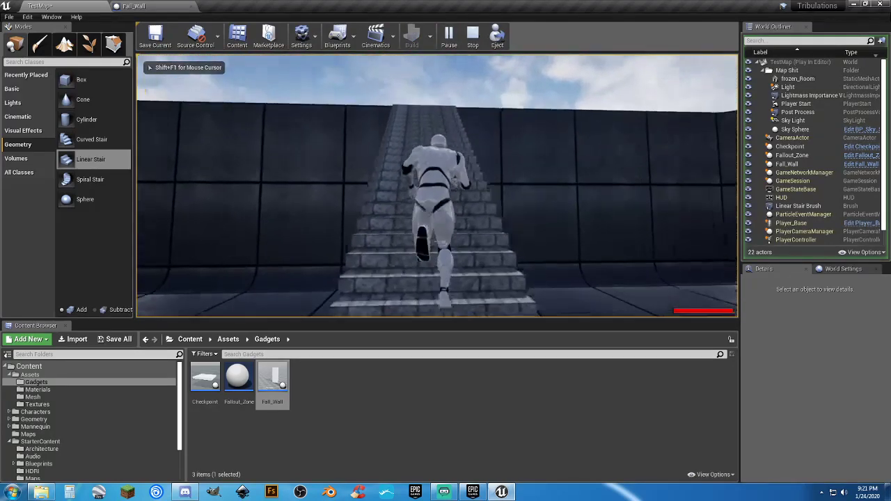
pyautogui.press('w')
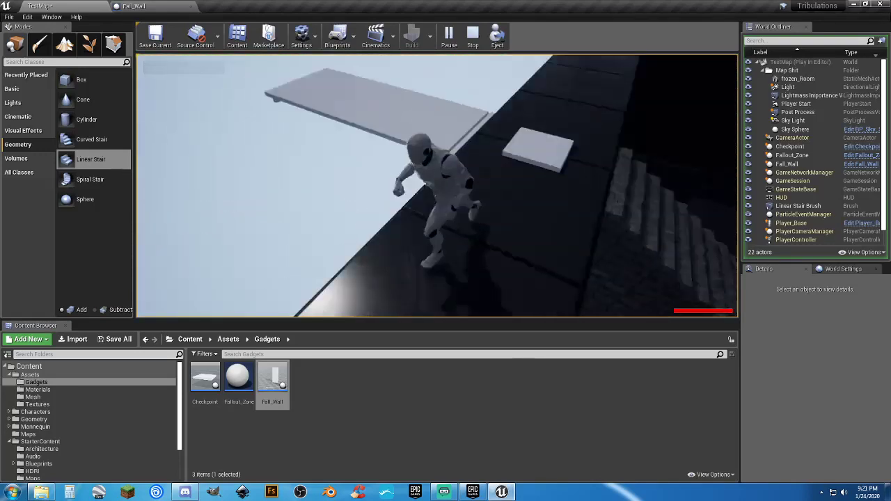
pyautogui.press('w')
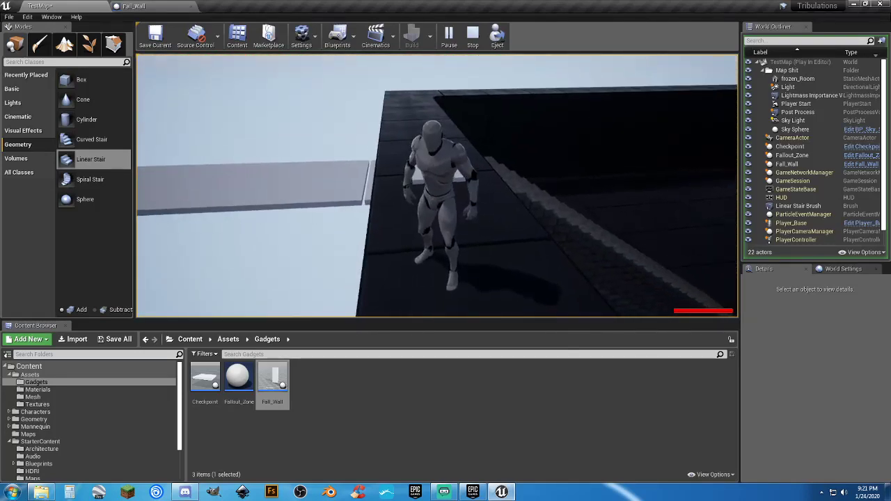
pyautogui.press('Escape')
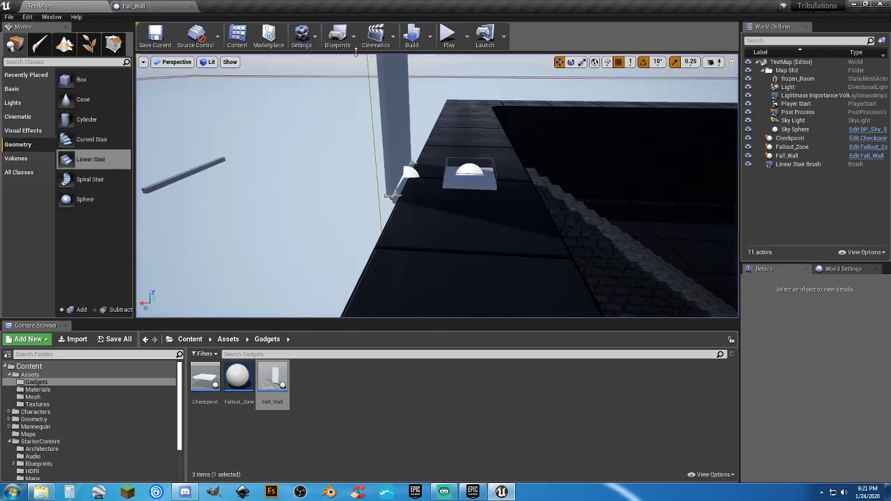
# Move both physics constraints to Y 0 and Z 10, centred on top of the original Base, and compile the blueprint
pyautogui.click(150, 6)
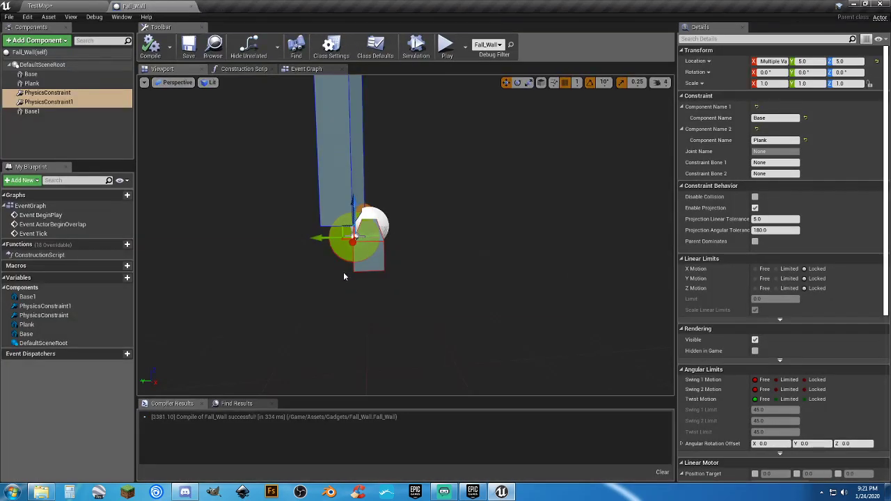
pyautogui.keyDown('alt'); pyautogui.moveTo(234, 208); pyautogui.dragTo(390, 216); pyautogui.keyUp('alt')
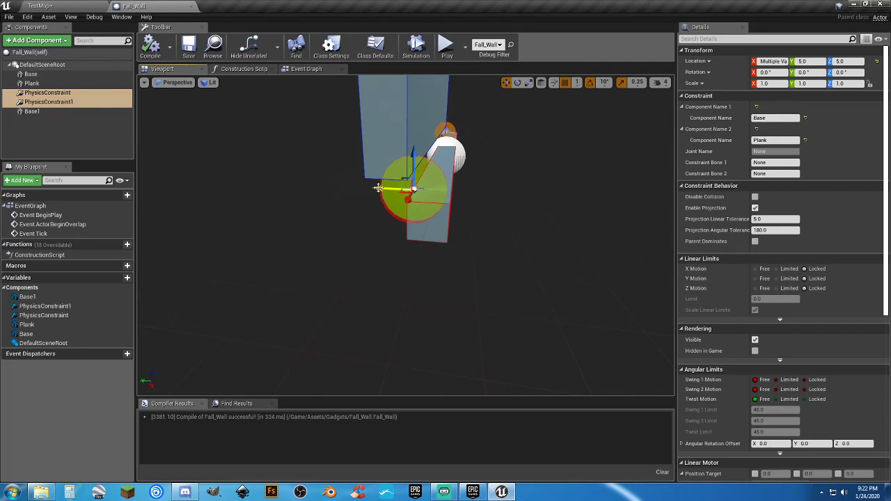
pyautogui.moveTo(378, 188); pyautogui.dragTo(401, 191)
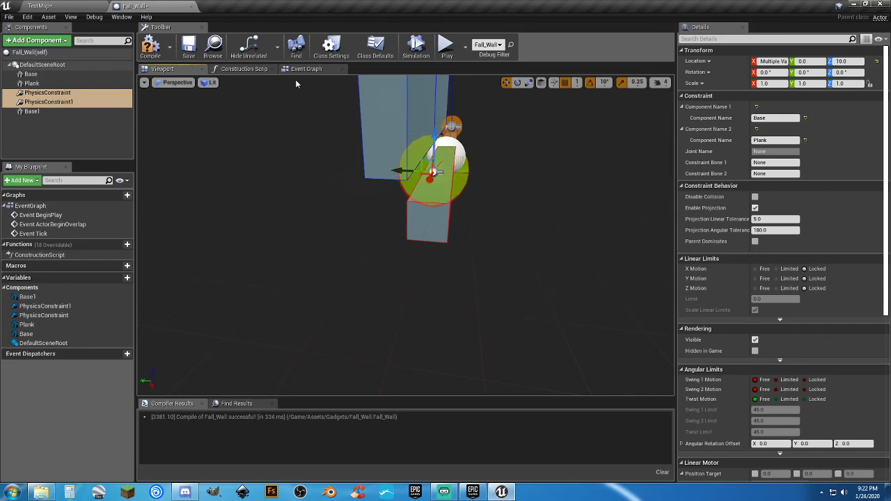
pyautogui.click(151, 48)
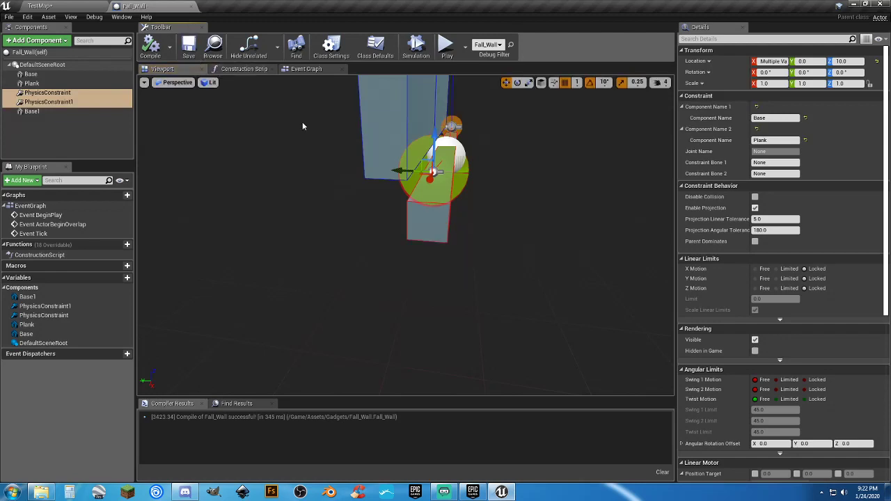
# Play TestMap, walk onto the Plank and examine from the platform how it hinges with the constraints at Y 0, Z 10
pyautogui.click(82, 6)
pyautogui.click(447, 35)
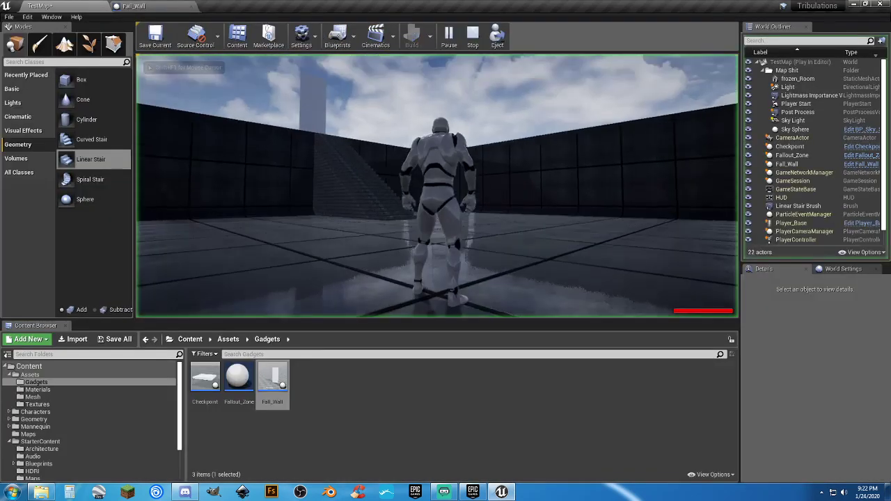
pyautogui.press('w')
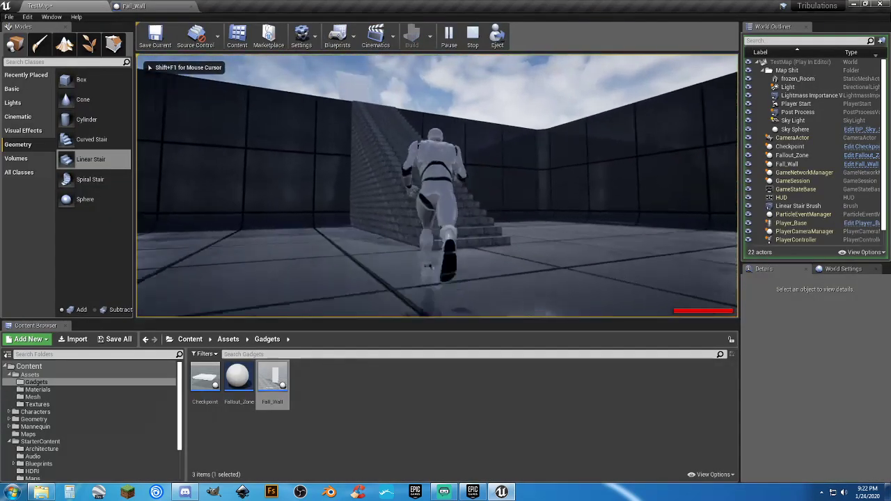
pyautogui.press('w')
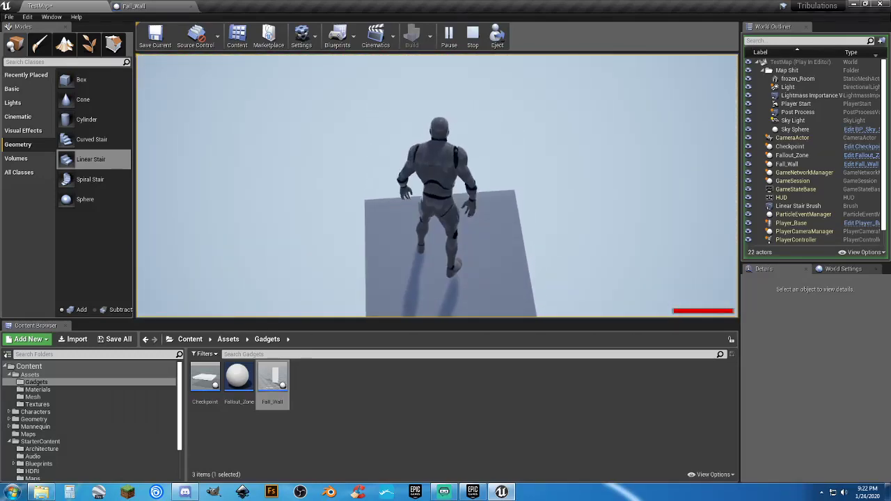
pyautogui.press('w')
pyautogui.press('w')
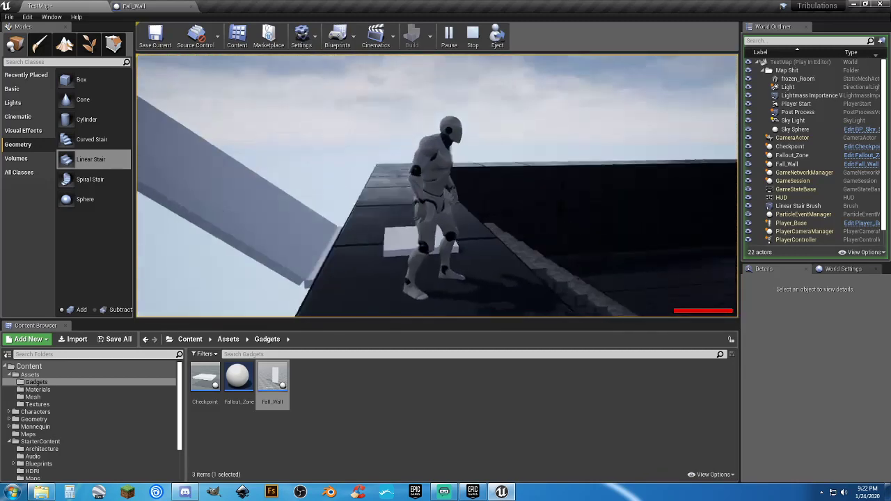
pyautogui.press('s')
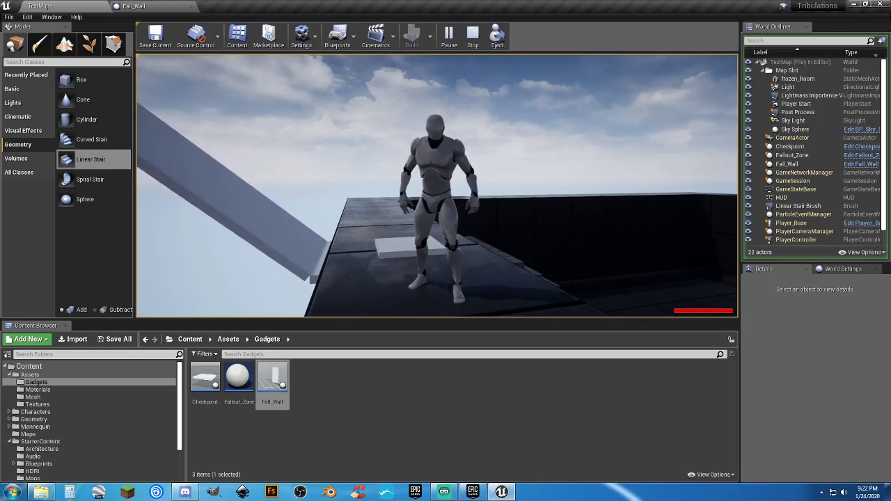
pyautogui.press('Escape')
# Duplicate the original Base and place the copy beside it at Y 10, beneath the Plank
pyautogui.click(135, 6)
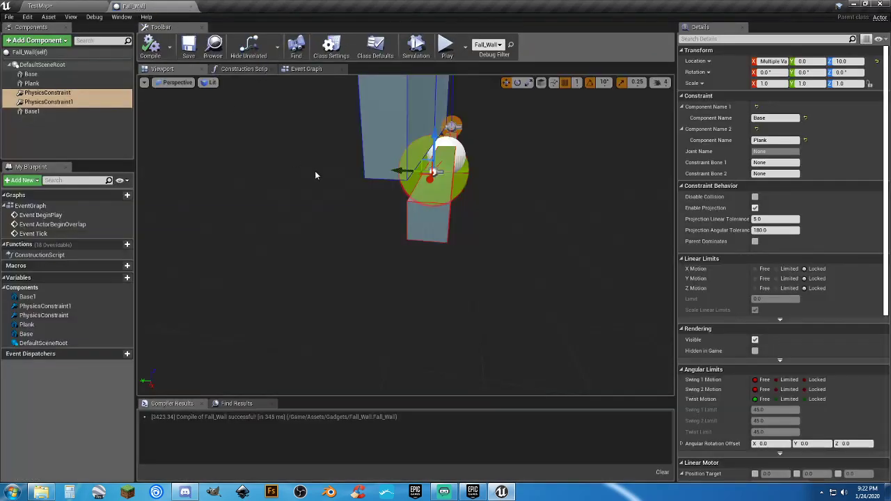
pyautogui.moveTo(350, 218)
pyautogui.mouseDown(button='right')
pyautogui.moveTo(275, 212)
pyautogui.moveTo(362, 217)
pyautogui.mouseUp(button='right')
pyautogui.click(119, 139)
pyautogui.click(31, 74)
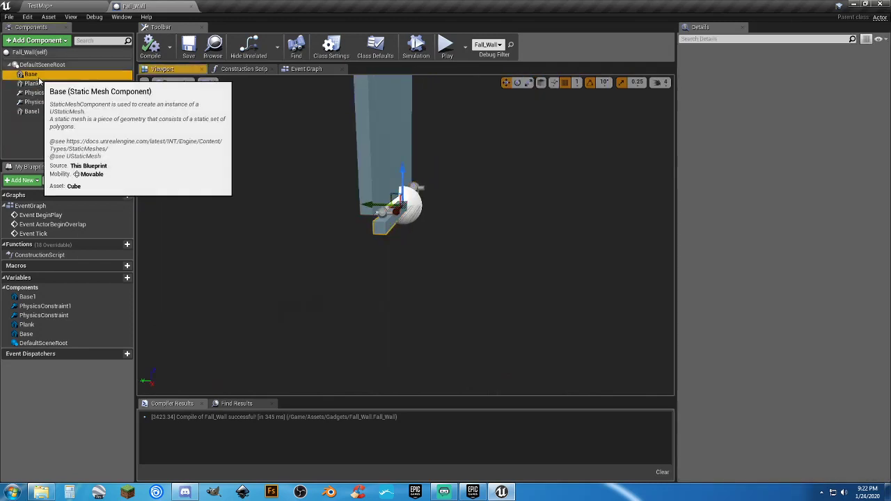
pyautogui.hotkey('ctrl', 'w')
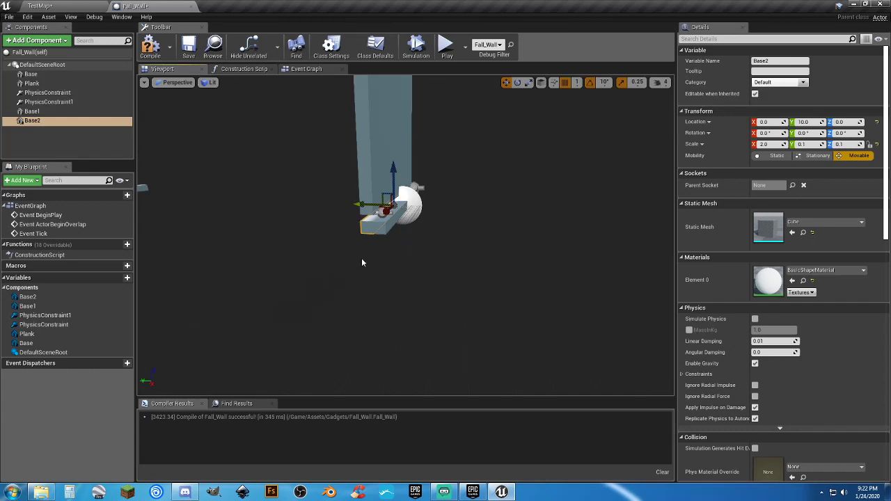
# Move the Plank to Y 0 and Z 270, centred above the original Base, and compile and save the blueprint
pyautogui.press('w')
pyautogui.moveTo(362, 263); pyautogui.dragTo(369, 244, button='right')
pyautogui.press('s')
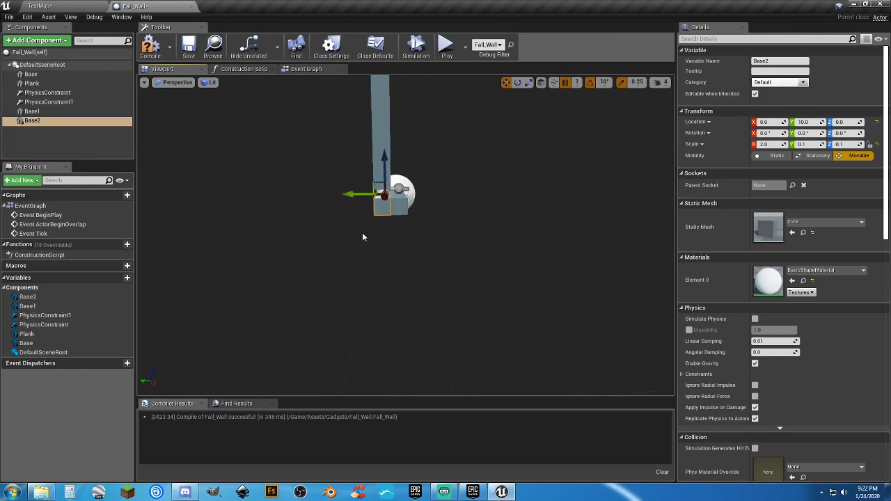
pyautogui.click(32, 83)
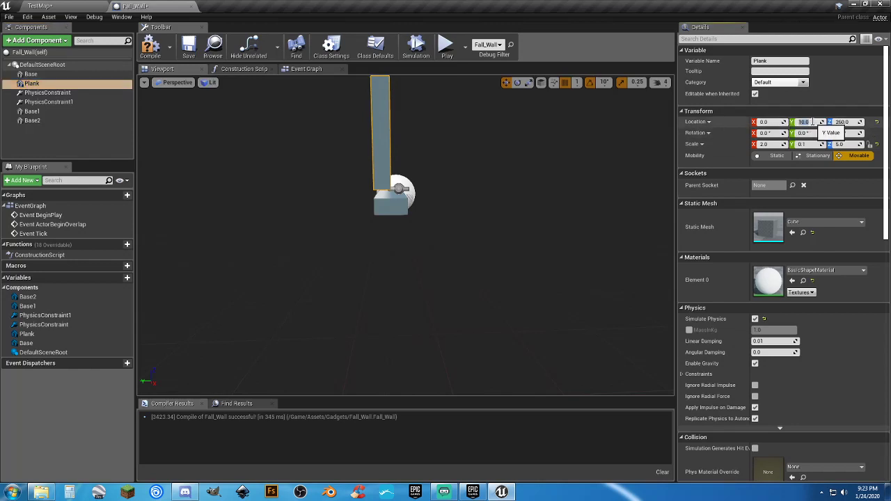
pyautogui.press('Tab')
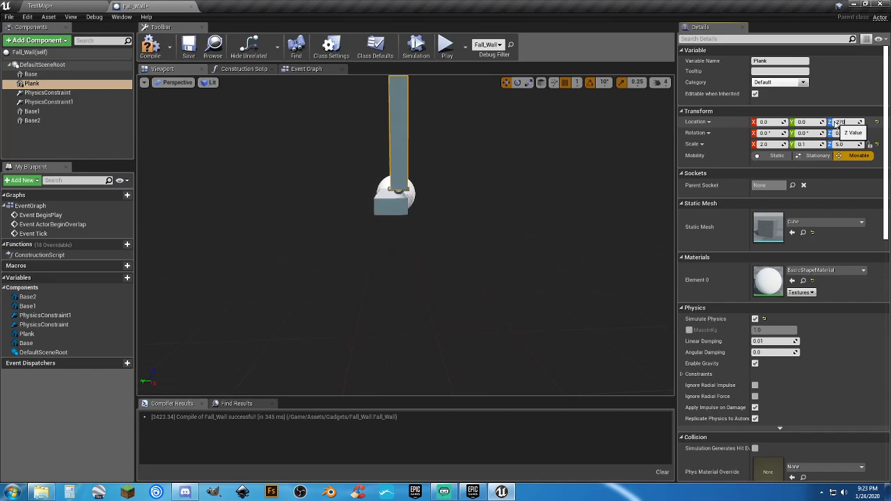
pyautogui.click(153, 41)
pyautogui.click(188, 46)
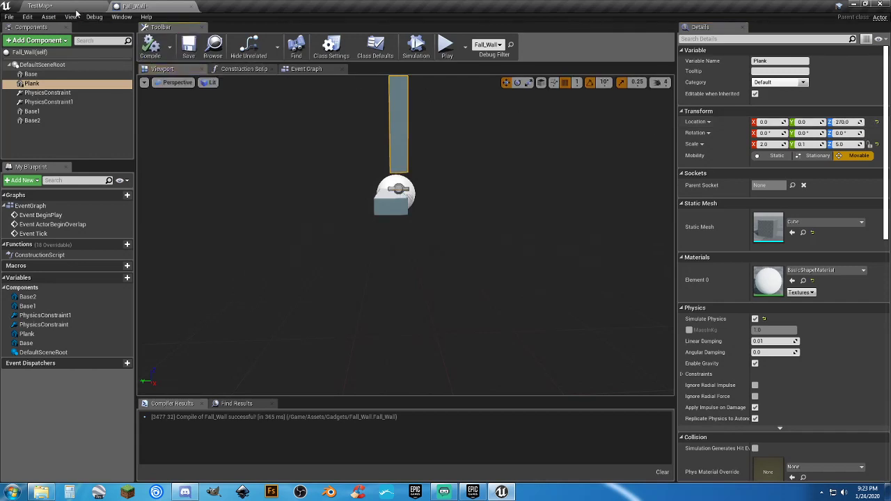
# Play TestMap, climb the stairs and walk onto the fallen Plank to examine how it rests with the Plank at Y 0, Z 270
pyautogui.click(95, 8)
pyautogui.click(449, 35)
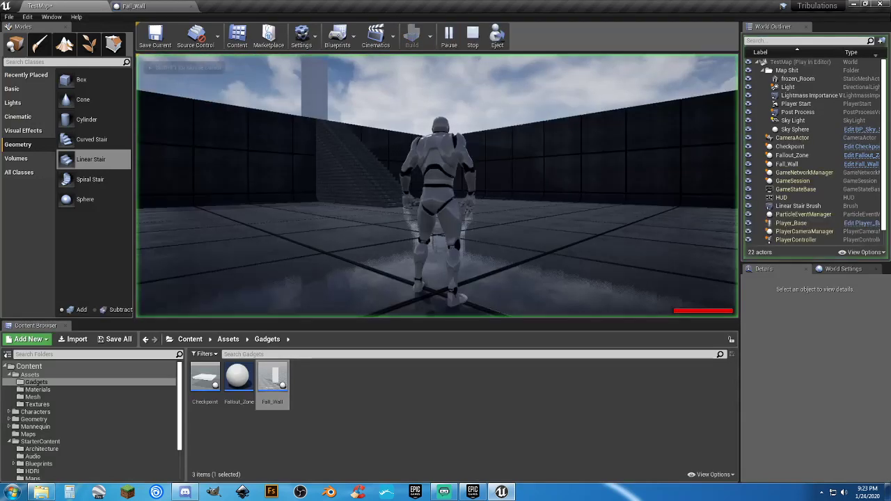
pyautogui.press('w')
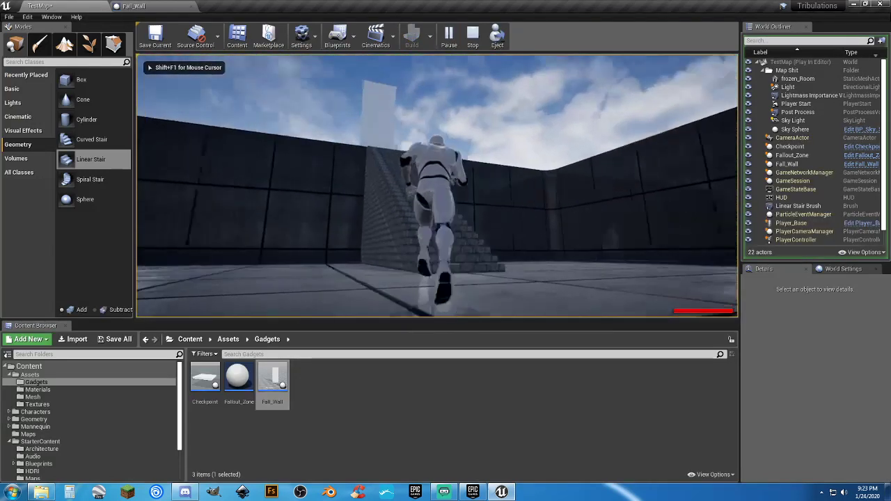
pyautogui.press('w')
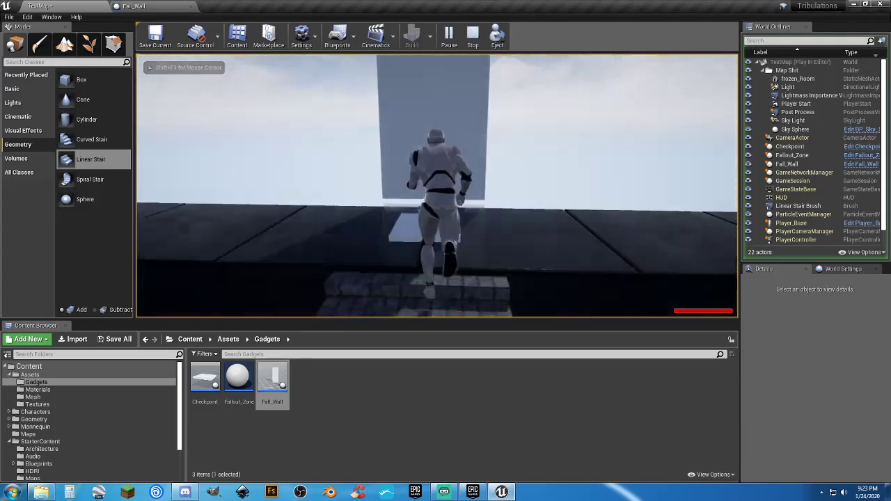
pyautogui.press('a')
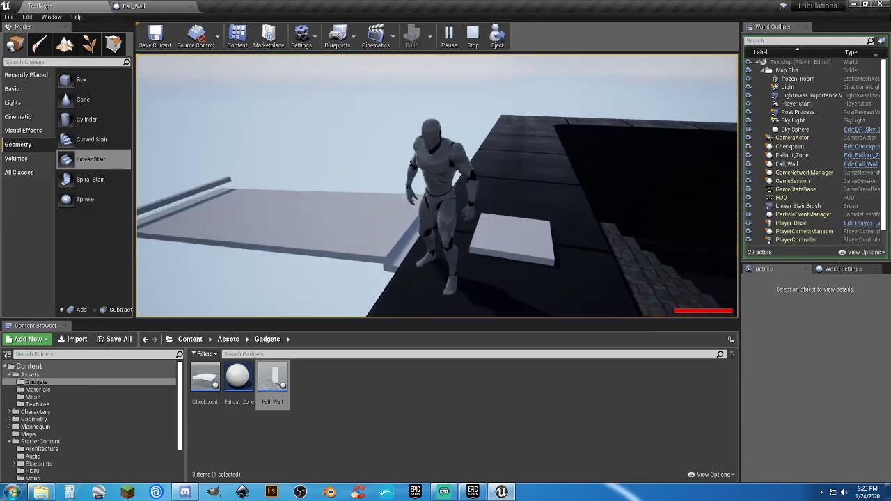
pyautogui.press('s')
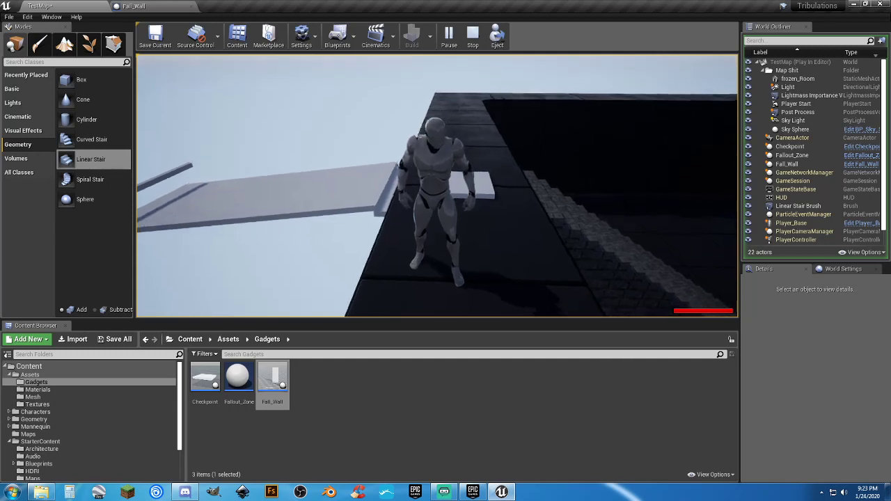
pyautogui.press('w')
pyautogui.press('w')
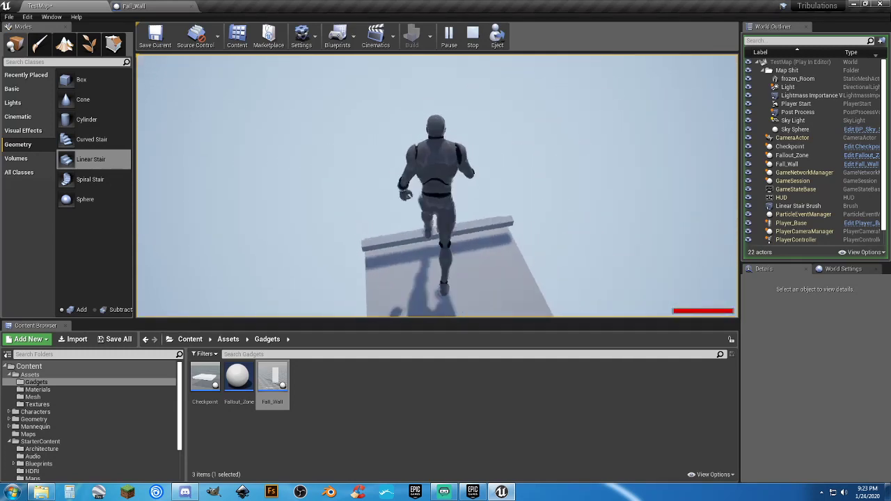
pyautogui.press('w')
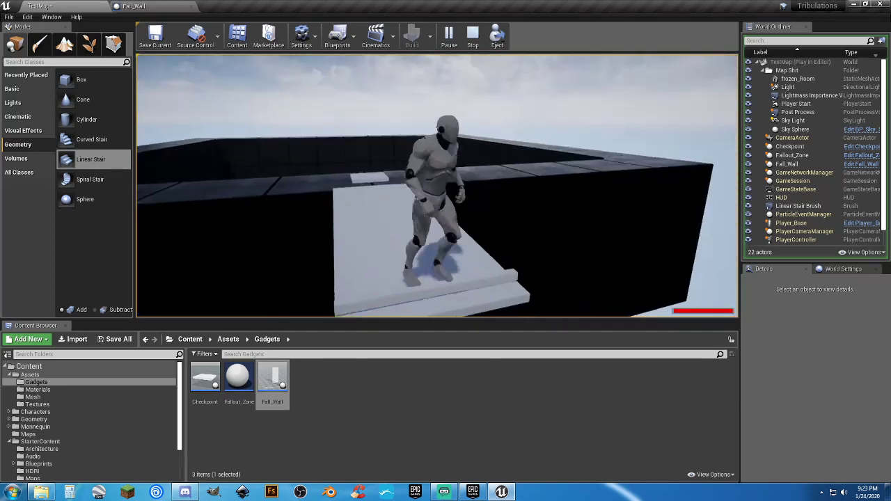
pyautogui.press('s')
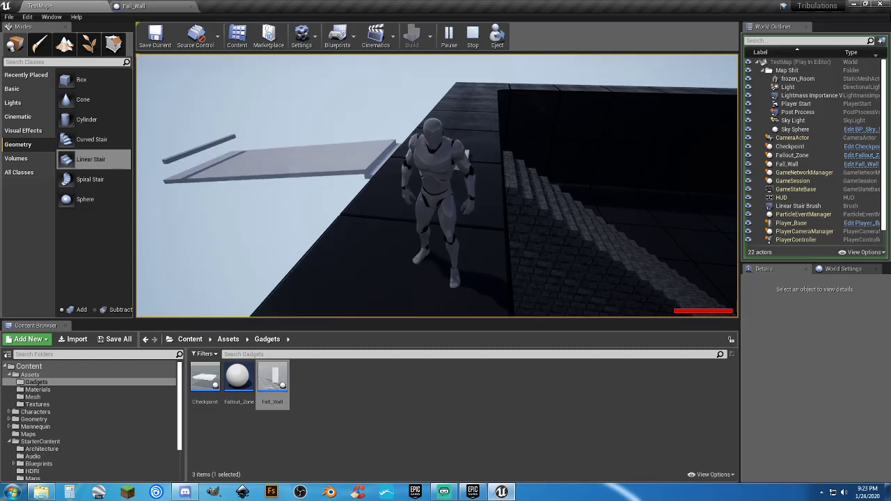
pyautogui.press('Escape')
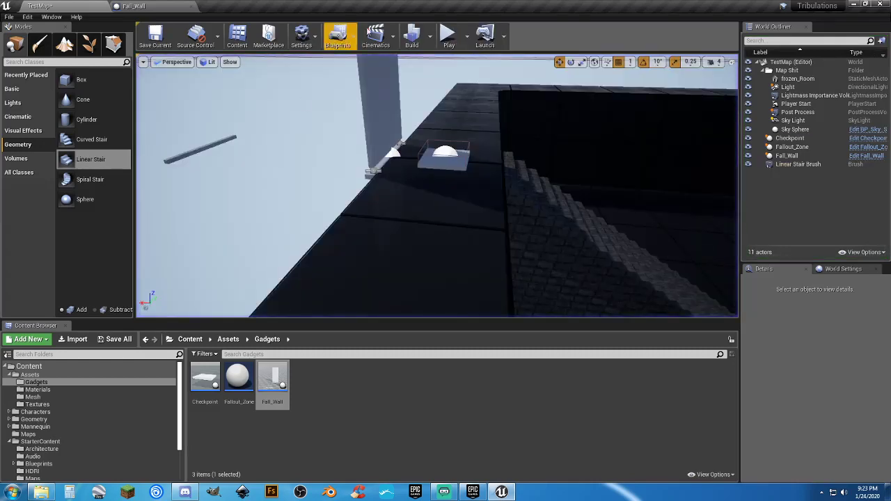
# Play TestMap again and walk out along the Plank to re-examine its fall and its alignment with the platform edge
pyautogui.click(449, 35)
pyautogui.press('w')
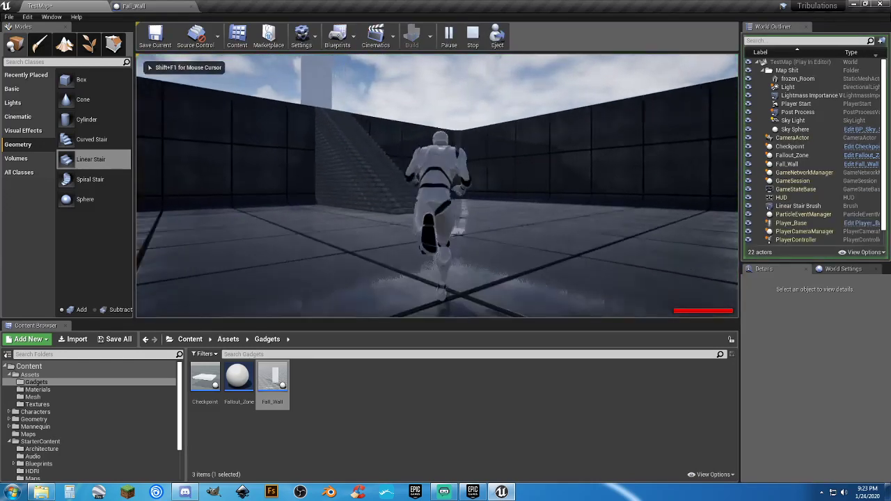
pyautogui.press('w')
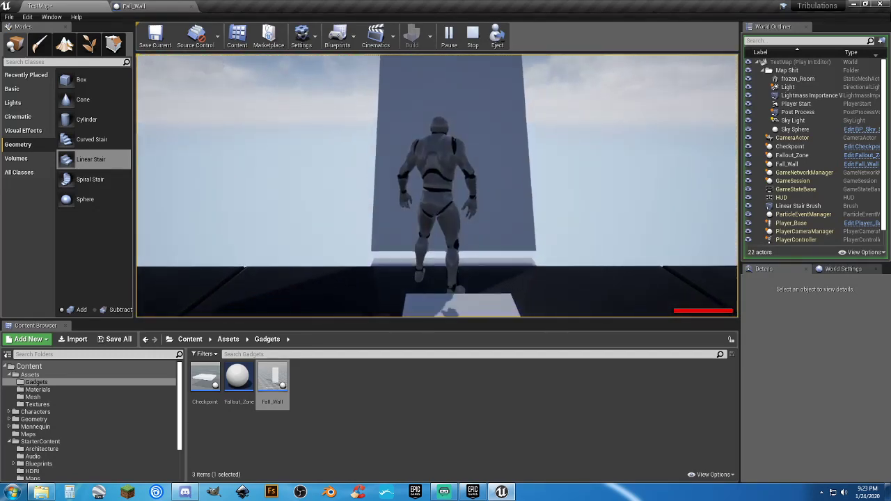
pyautogui.press('w')
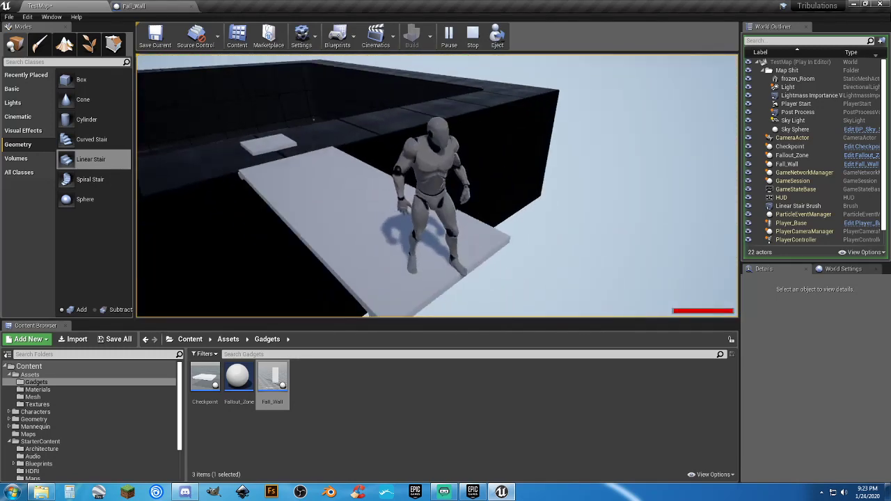
pyautogui.press('w')
pyautogui.press('s')
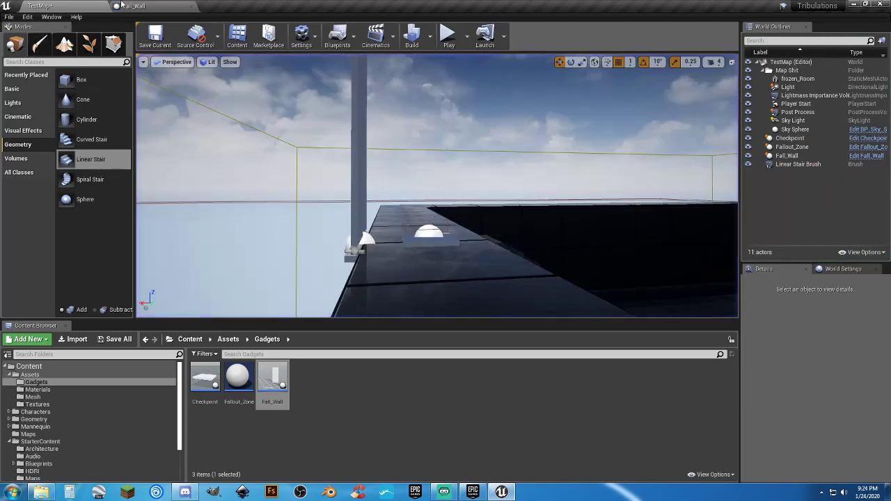
# Move both physics constraints to Y -5, keeping Z at 10, and compile and save the blueprint
pyautogui.click(136, 7)
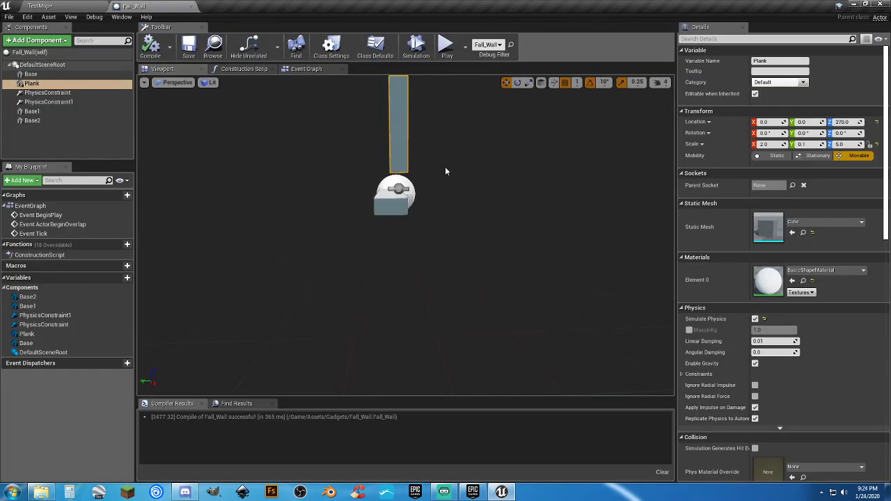
pyautogui.moveTo(446, 171); pyautogui.dragTo(429, 207, button='right')
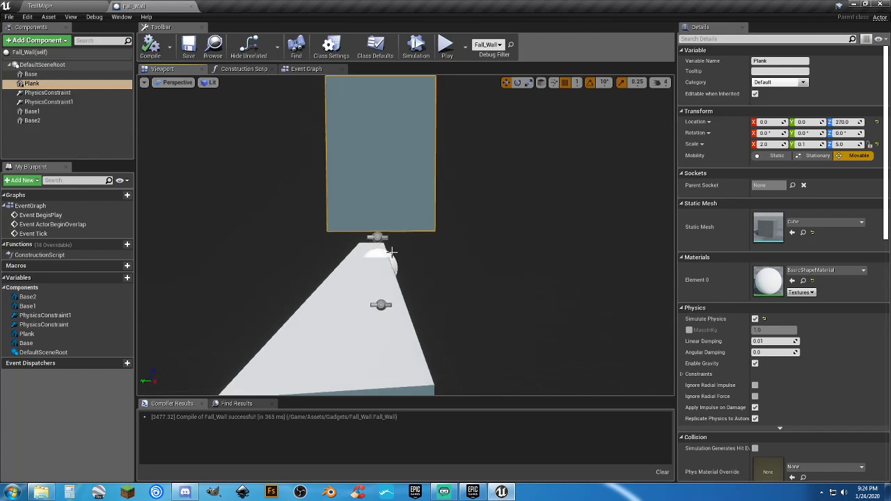
pyautogui.click(49, 101)
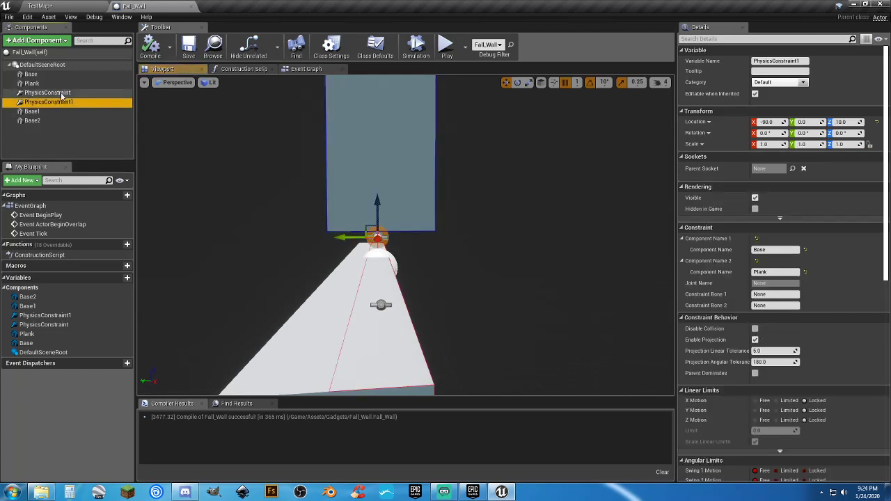
pyautogui.keyDown('ctrl'); pyautogui.click(47, 92); pyautogui.keyUp('ctrl')
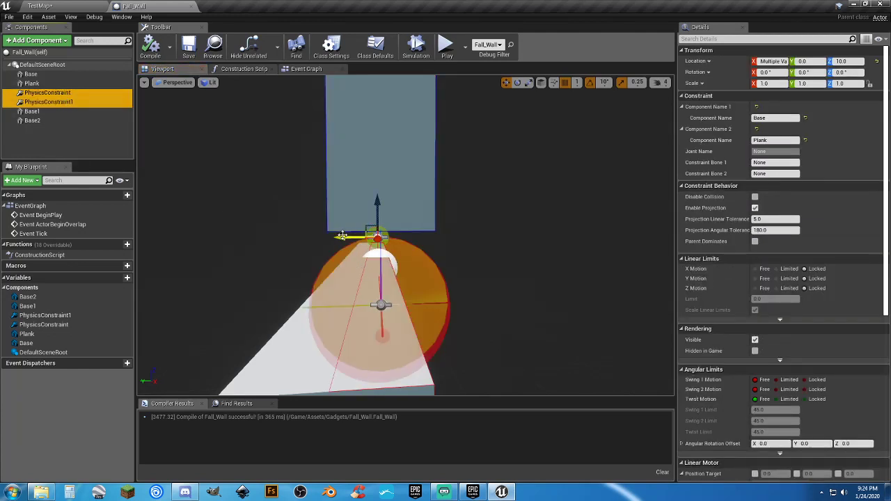
pyautogui.moveTo(342, 235); pyautogui.dragTo(345, 238)
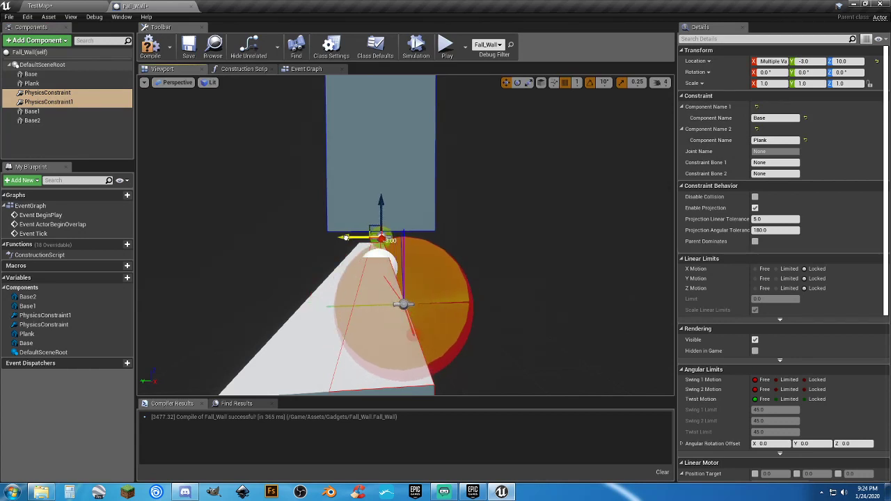
pyautogui.moveTo(346, 238); pyautogui.dragTo(347, 237)
pyautogui.moveTo(347, 237); pyautogui.dragTo(349, 238)
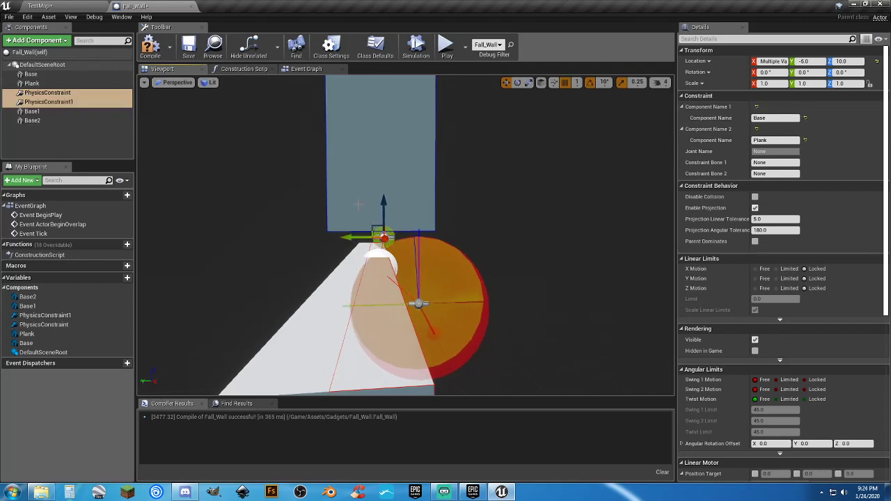
pyautogui.click(159, 55)
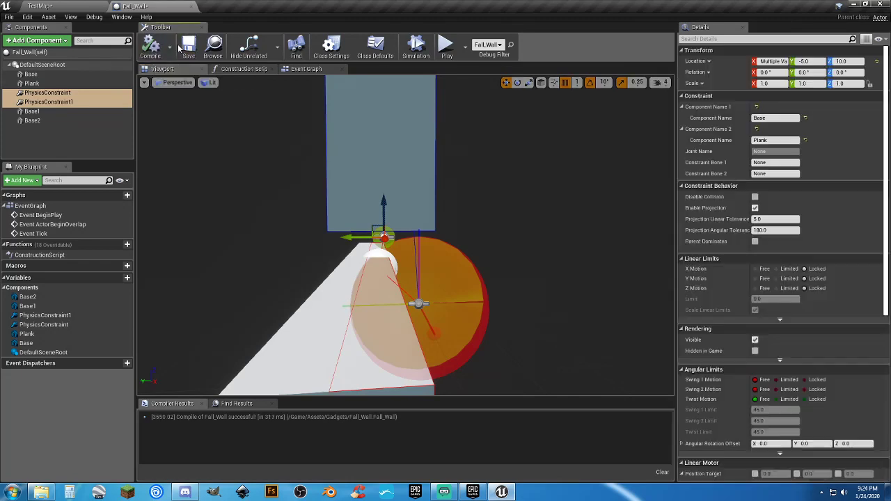
# Play TestMap and walk onto the Plank to examine how it falls with the constraints at Y -5, Z 10
pyautogui.click(60, 6)
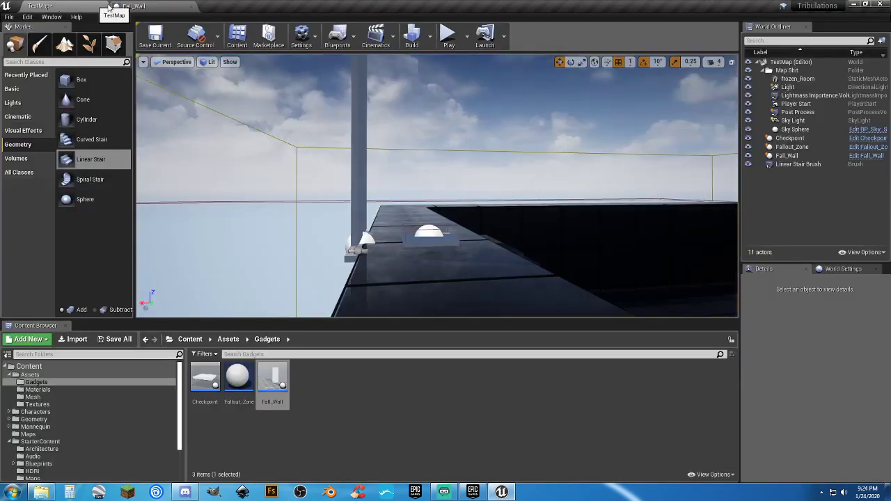
pyautogui.click(449, 35)
pyautogui.press('w')
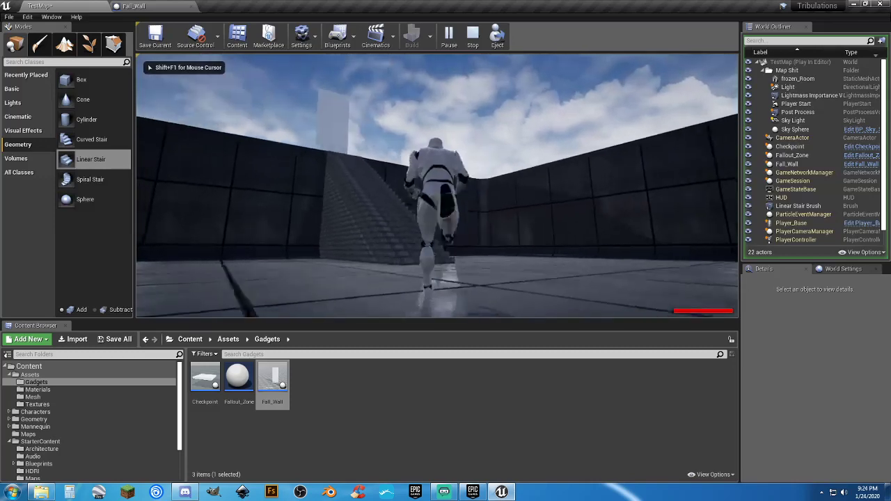
pyautogui.press('w')
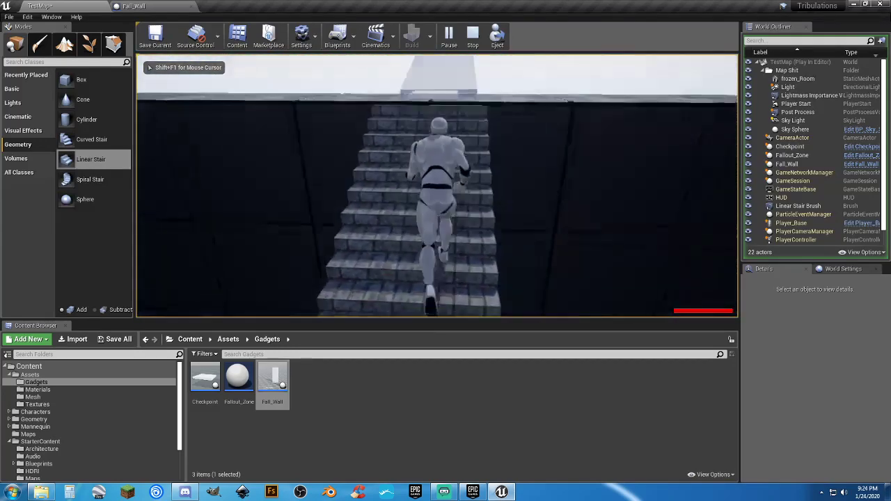
pyautogui.press('w')
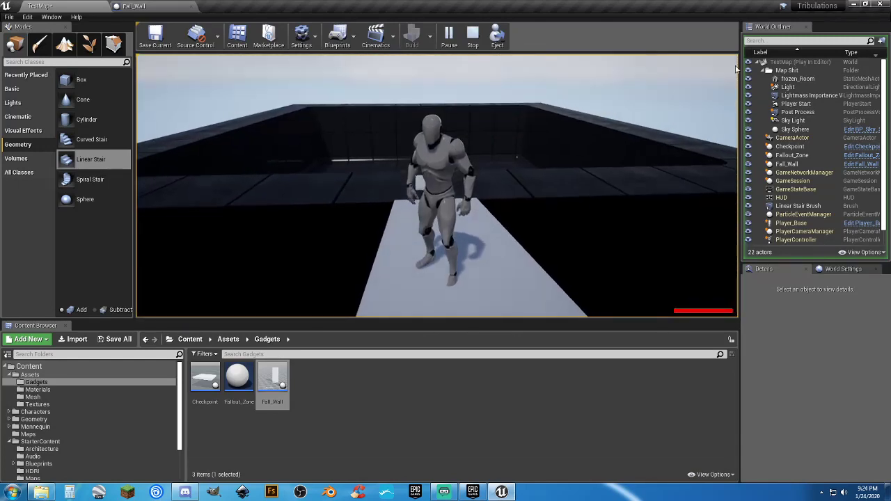
pyautogui.press('Escape')
# Move both physics constraints to Y 0 and Z 15, between the original Base and the Plank, and compile and save the blueprint
pyautogui.click(157, 6)
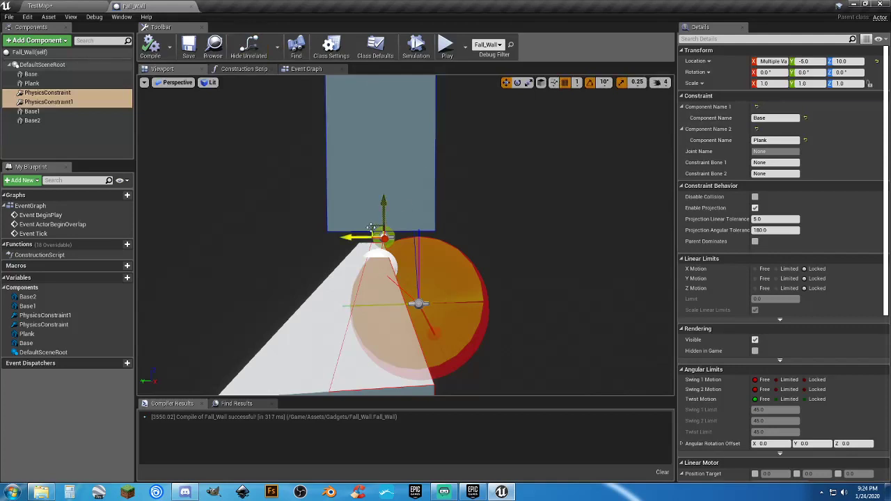
pyautogui.moveTo(352, 238); pyautogui.dragTo(342, 239)
pyautogui.moveTo(372, 247); pyautogui.dragTo(432, 257, button='right')
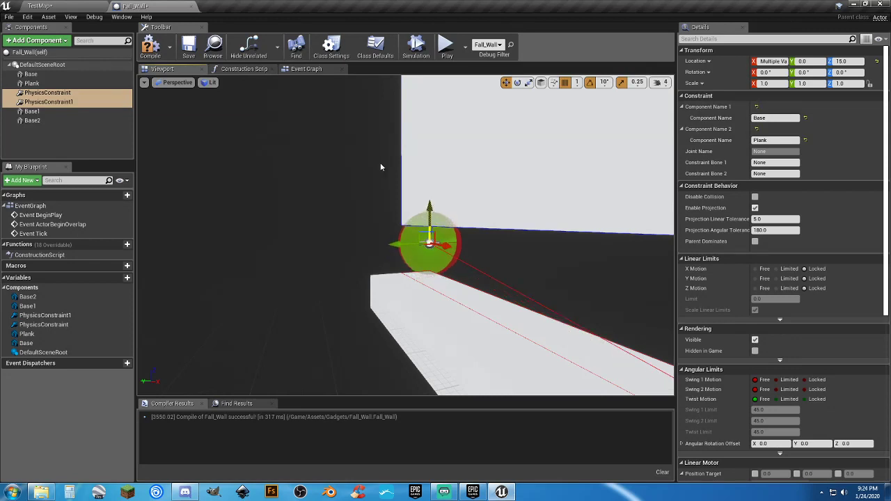
pyautogui.click(150, 49)
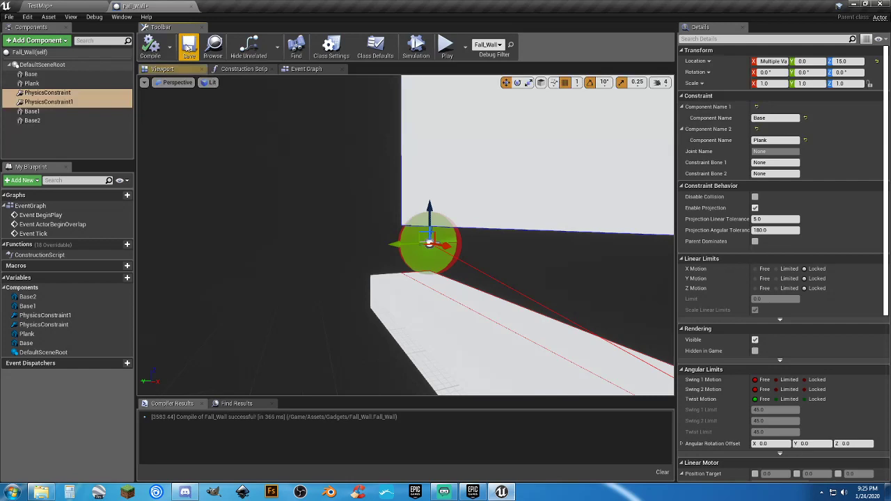
# Play TestMap and walk onto the Plank to examine how it falls with the constraints at Y 0, Z 15
pyautogui.click(70, 6)
pyautogui.click(447, 35)
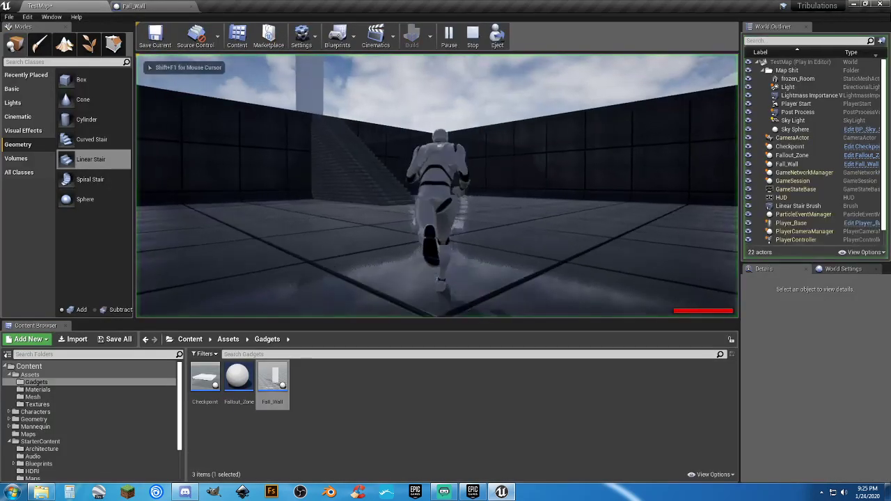
pyautogui.press('w')
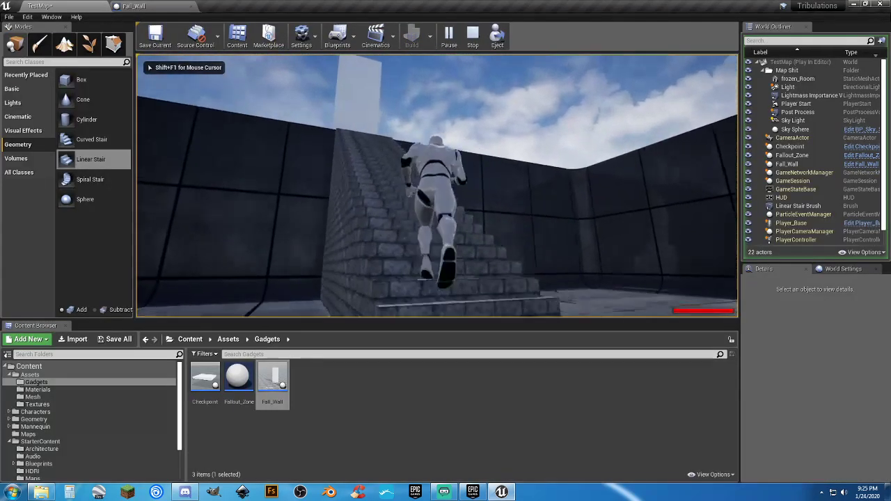
pyautogui.press('w')
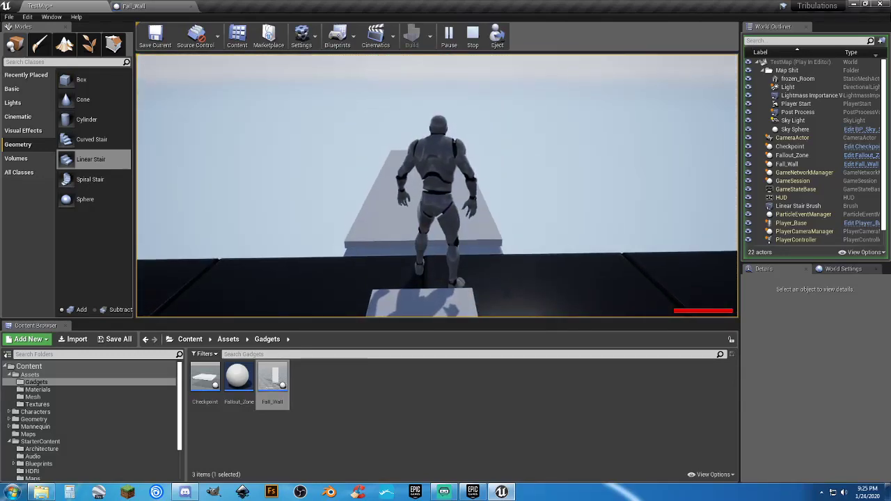
pyautogui.press('w')
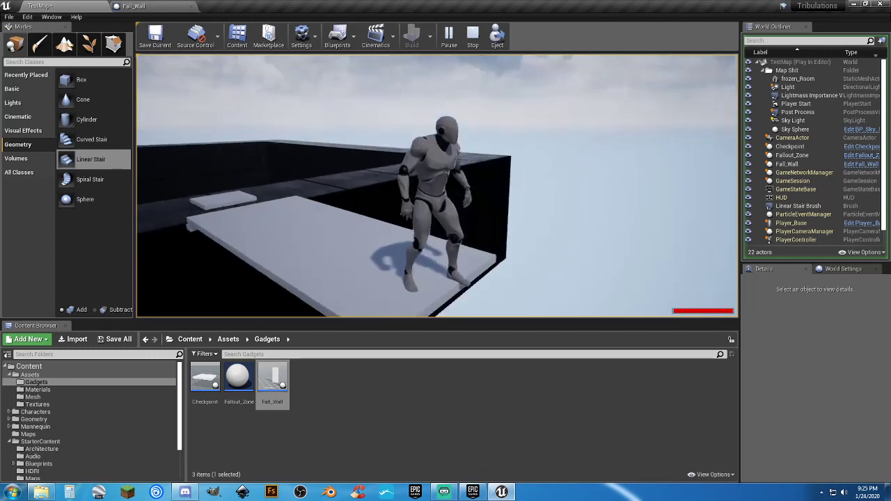
# Walk around on the fallen Plank to inspect how it rests on the far Base, and end the play-test
pyautogui.press('w')
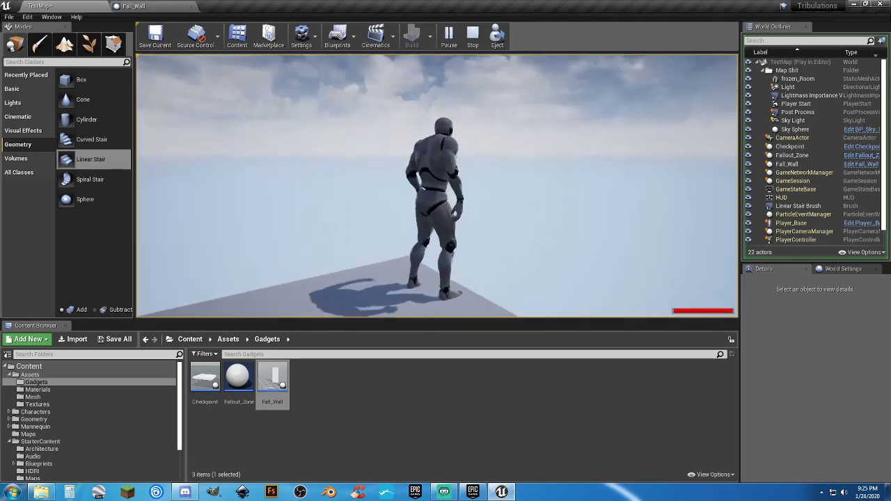
pyautogui.press('s')
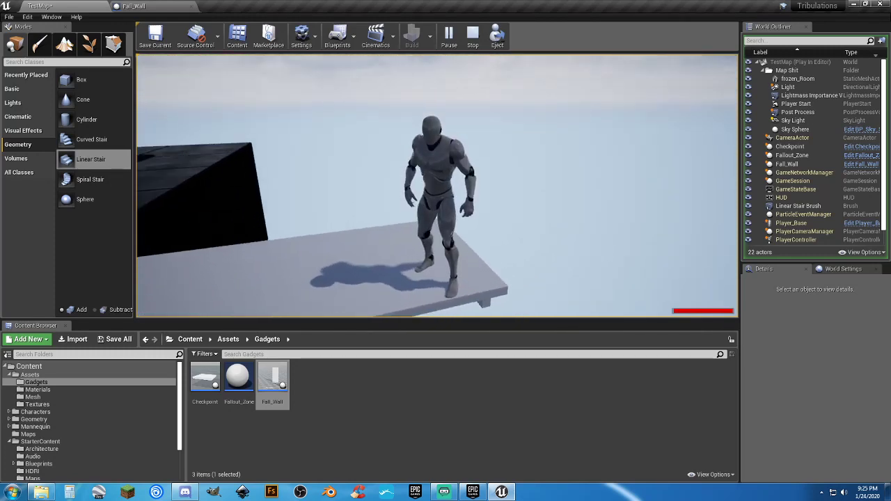
pyautogui.press('Escape')
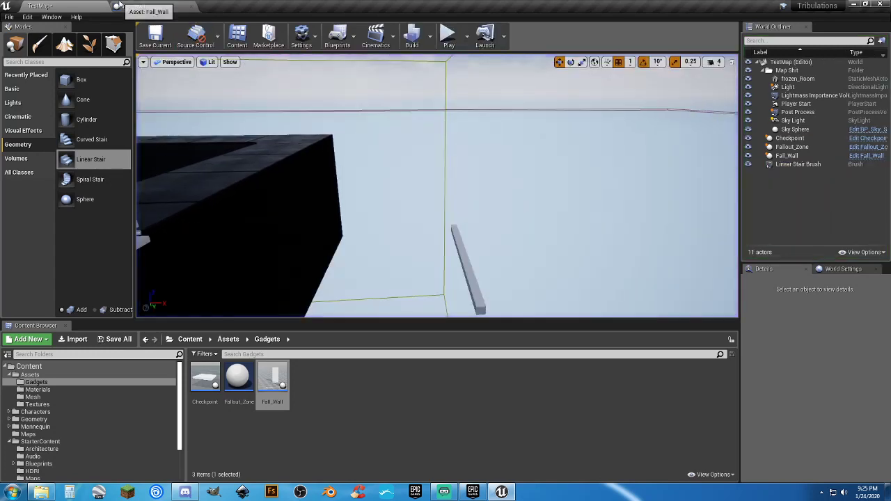
# Move the far base, Base1, to Y 500 in the Fall_Wall blueprint and compile the blueprint
pyautogui.click(128, 6)
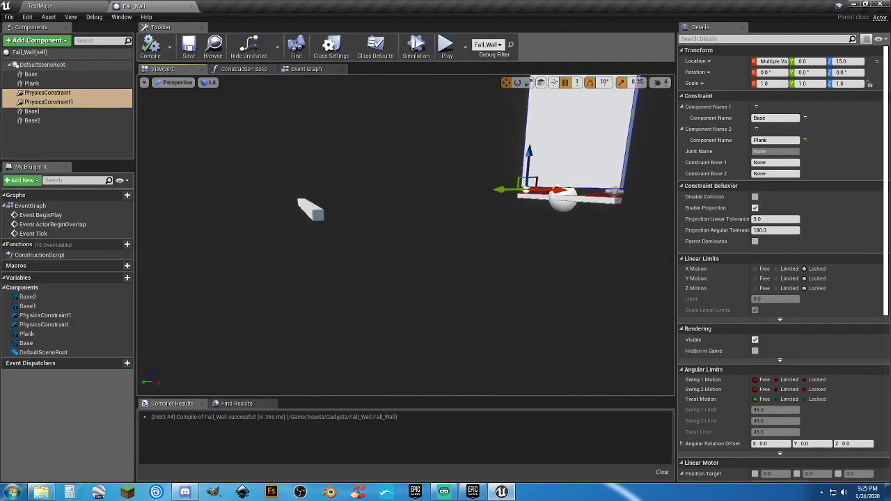
pyautogui.click(315, 207)
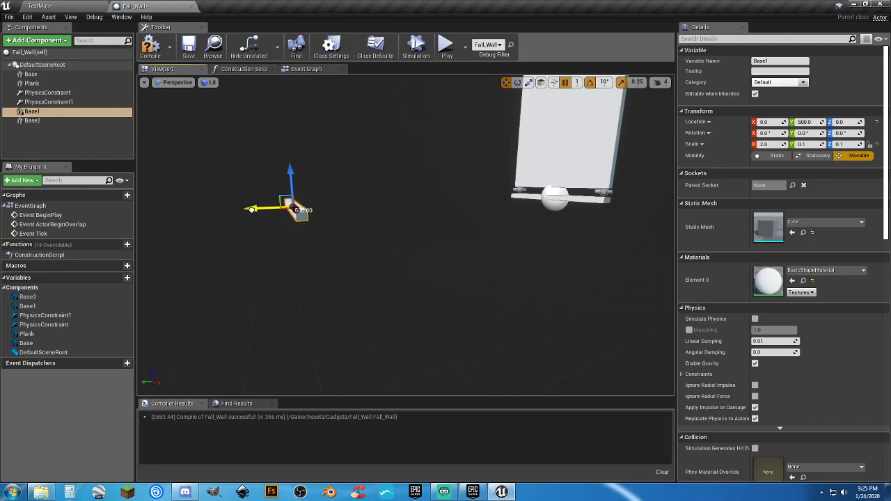
# Play TestMap and examine how the Plank lands with Base1 at Y 500
pyautogui.click(87, 6)
pyautogui.click(449, 35)
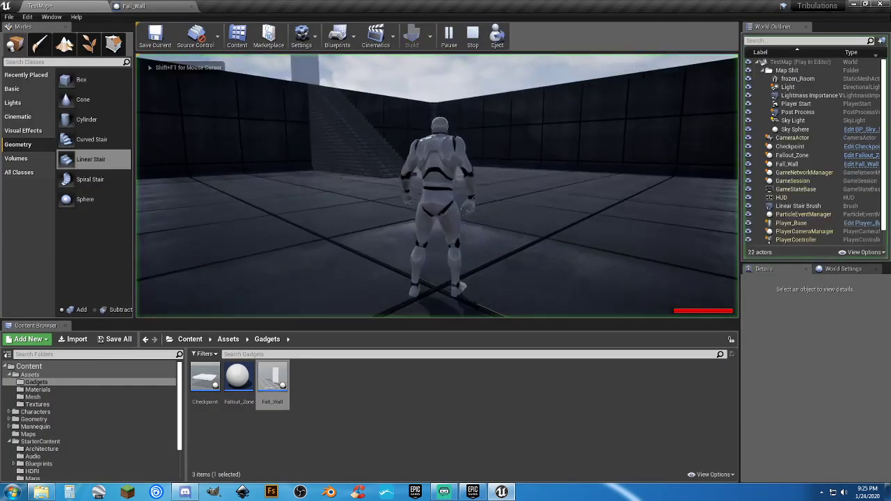
pyautogui.press('w')
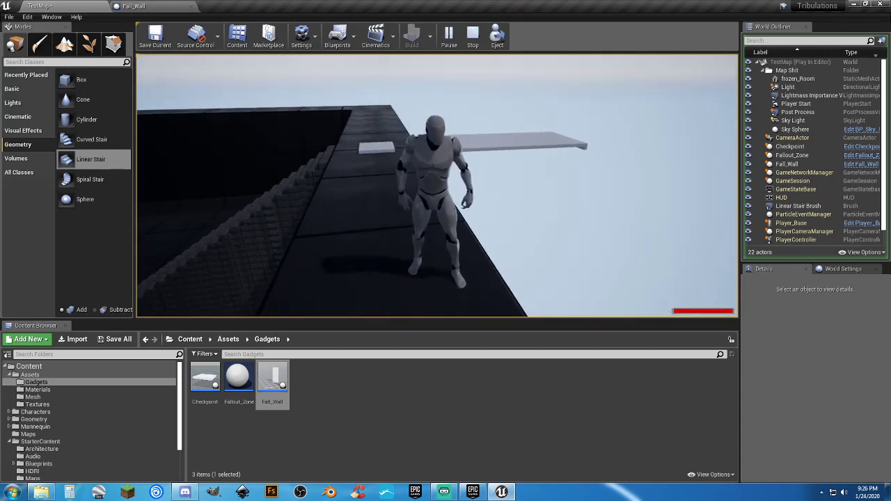
pyautogui.press('Escape')
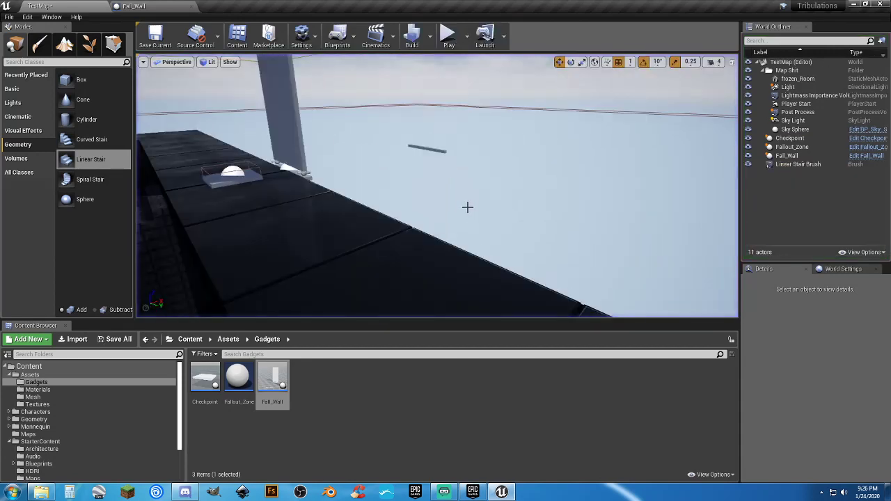
# Select the M_Concrete_Tiles material in the StarterContent Materials folder for a new brush
pyautogui.moveTo(222, 202); pyautogui.dragTo(298, 266, button='right')
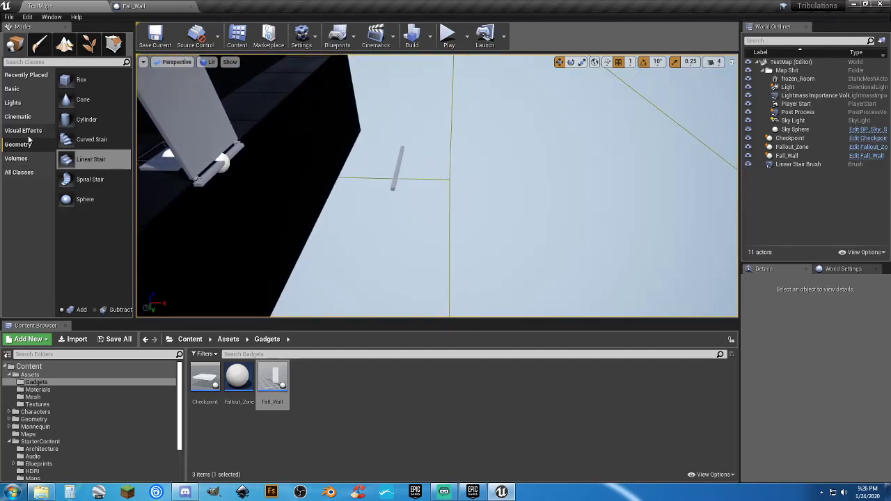
pyautogui.scroll(-3, 60, 449)
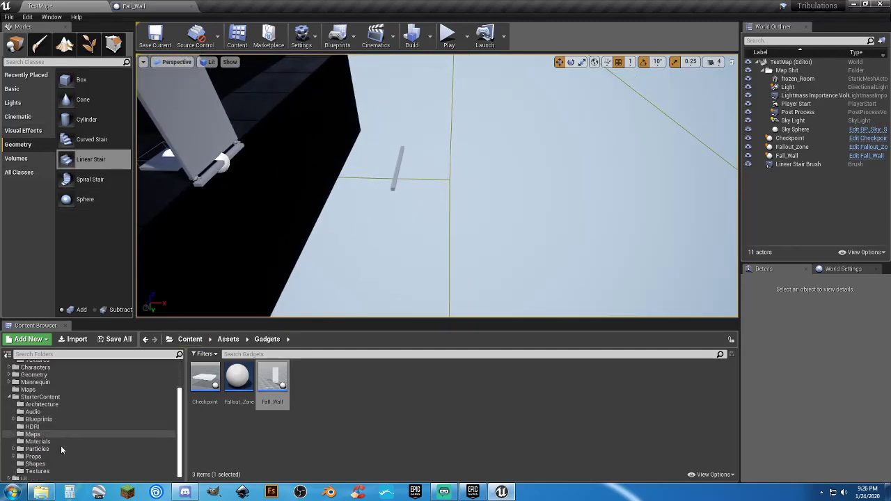
pyautogui.click(35, 440)
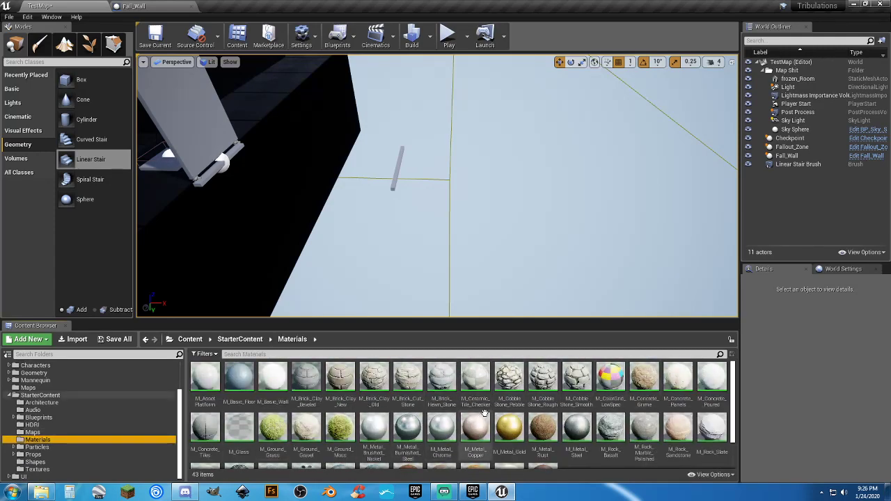
pyautogui.scroll(-1, 481, 382)
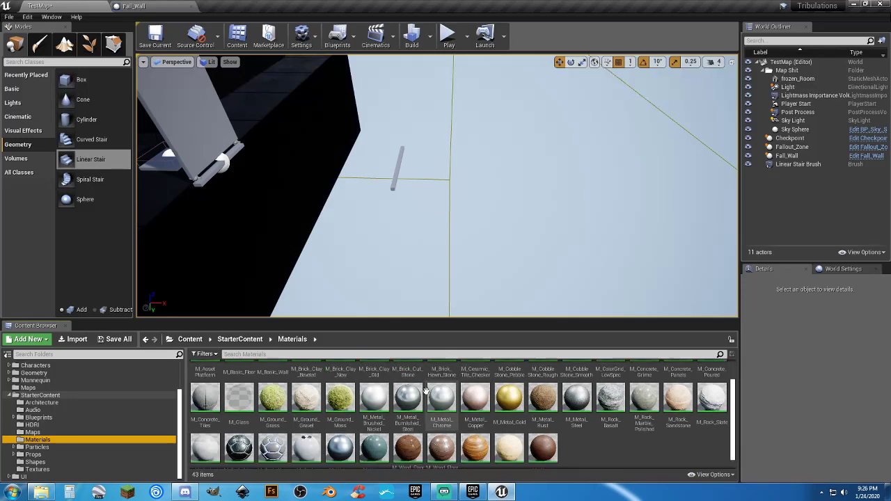
pyautogui.click(202, 398)
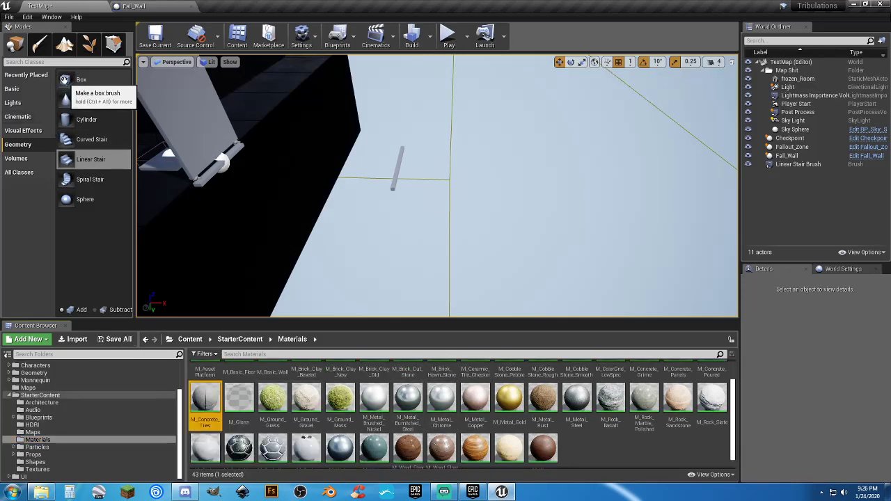
# Add an additive Box brush to TestMap and move it out past the room wall to about X 1745
pyautogui.moveTo(293, 167); pyautogui.dragTo(277, 135, button='right')
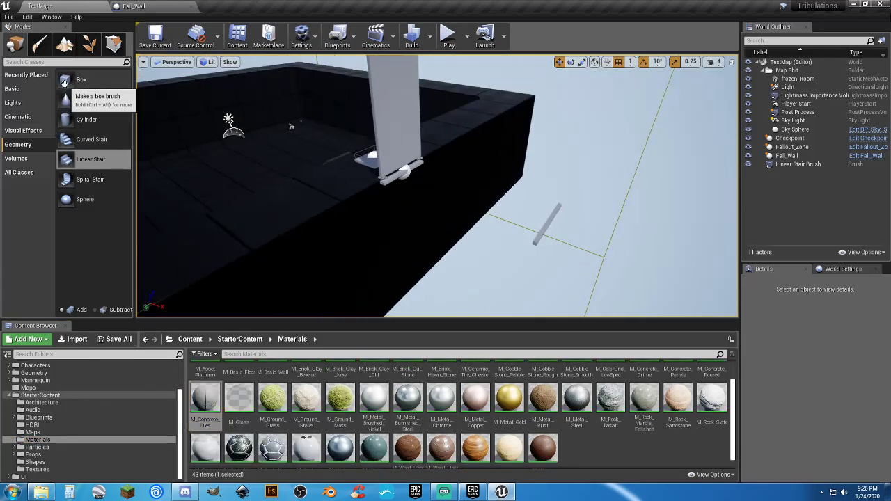
pyautogui.moveTo(81, 80); pyautogui.dragTo(155, 132)
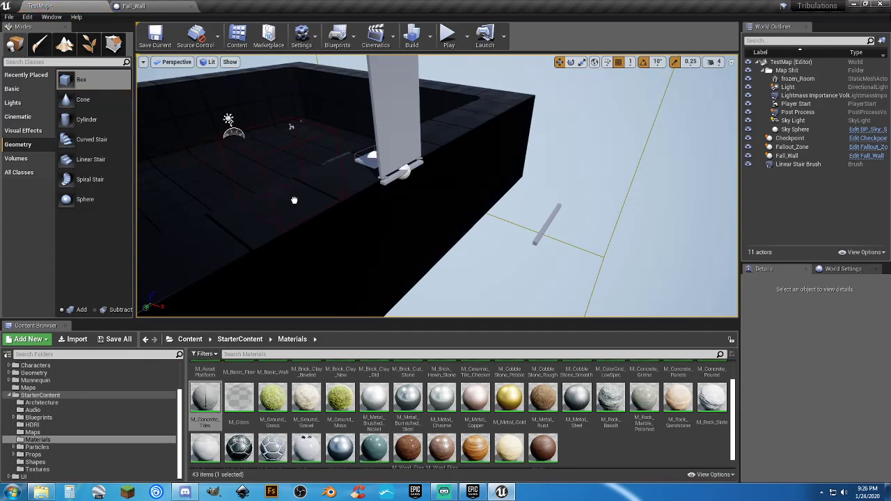
pyautogui.moveTo(293, 201); pyautogui.dragTo(291, 201)
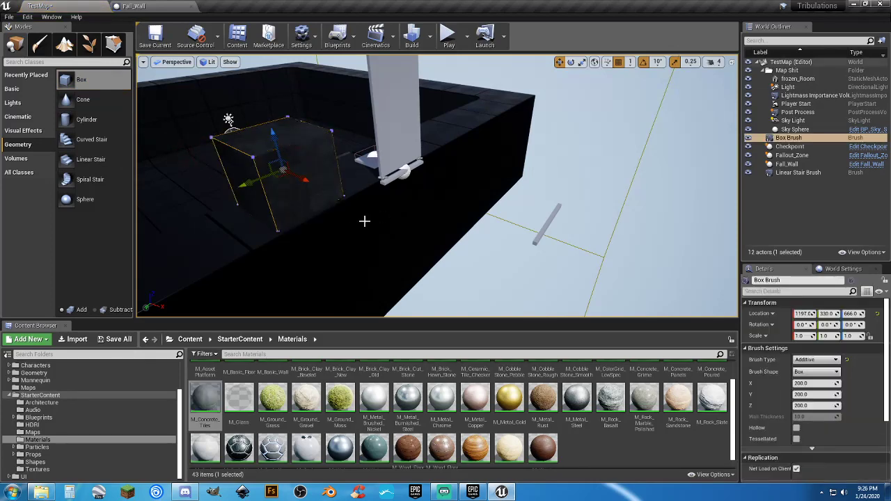
pyautogui.moveTo(365, 222)
pyautogui.mouseDown(button='right')
pyautogui.moveTo(334, 210)
pyautogui.moveTo(396, 226)
pyautogui.moveTo(382, 240)
pyautogui.moveTo(358, 217)
pyautogui.mouseUp(button='right')
pyautogui.moveTo(427, 174); pyautogui.dragTo(712, 187)
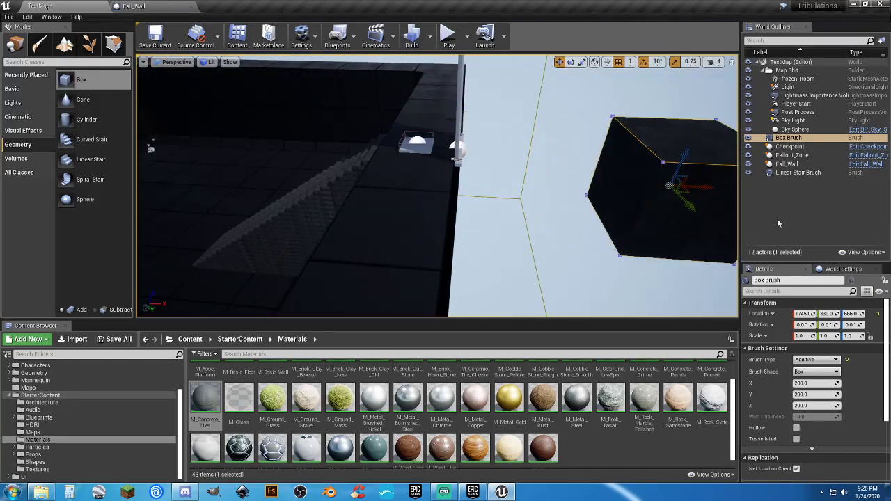
# Move the Box Brush to Y 0 and about X 1917, and set its brush Z size to 50
pyautogui.click(828, 314)
pyautogui.write('0')
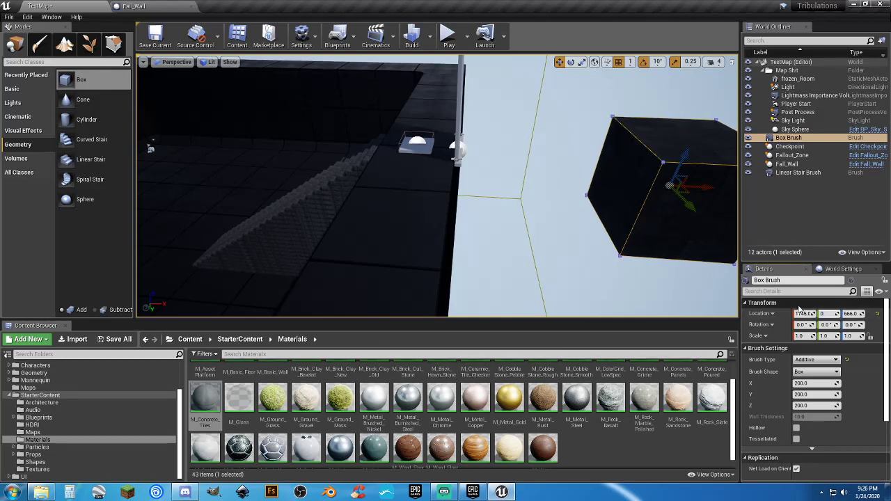
pyautogui.press('Tab')
pyautogui.moveTo(668, 257)
pyautogui.mouseDown(button='right')
pyautogui.moveTo(648, 240)
pyautogui.moveTo(773, 234)
pyautogui.mouseUp(button='right')
pyautogui.moveTo(460, 139); pyautogui.dragTo(461, 139, button='right')
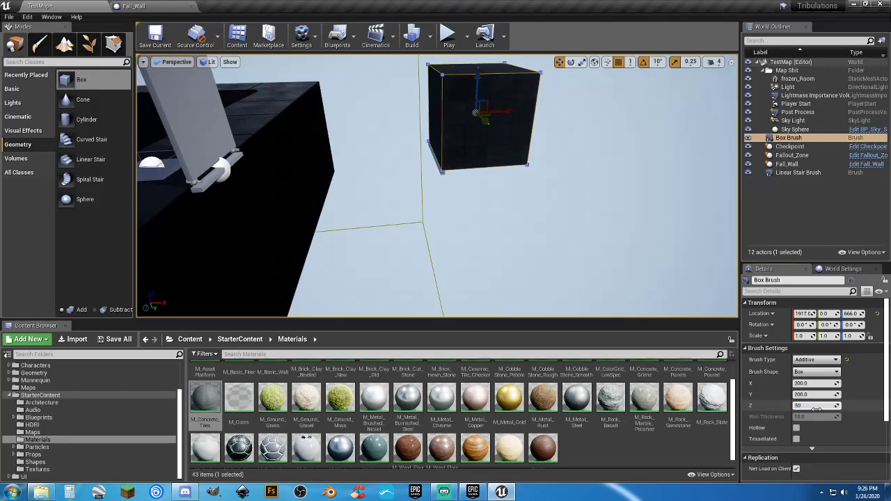
pyautogui.press('Return')
pyautogui.press('f')
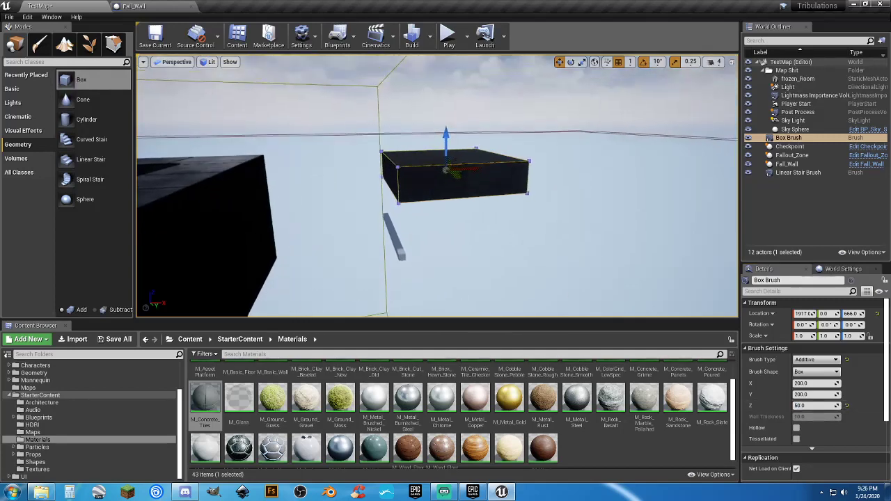
# Lower the Box Brush to Z 540 and shift it to X 1925, so it forms a platform against the far Base
pyautogui.moveTo(437, 186)
pyautogui.mouseDown(button='right')
pyautogui.moveTo(437, 167)
pyautogui.moveTo(376, 171)
pyautogui.moveTo(335, 143)
pyautogui.moveTo(313, 209)
pyautogui.moveTo(439, 223)
pyautogui.moveTo(417, 251)
pyautogui.moveTo(428, 265)
pyautogui.mouseUp(button='right')
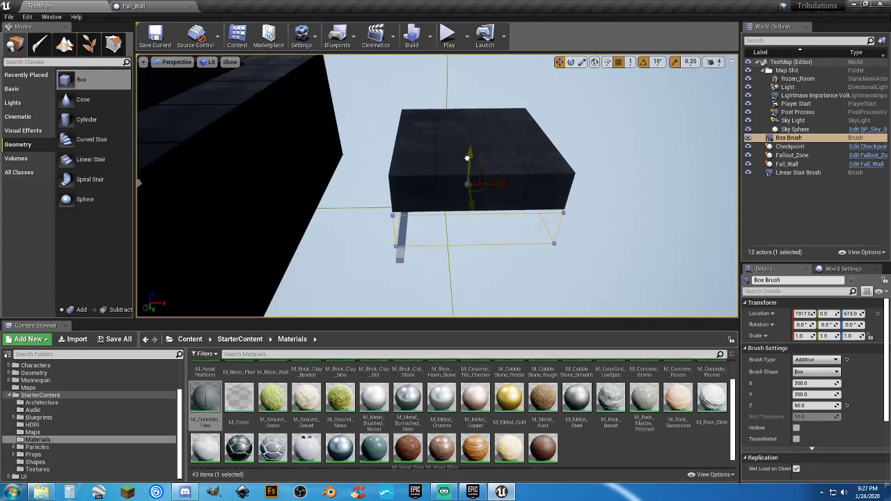
pyautogui.moveTo(465, 167); pyautogui.dragTo(468, 184)
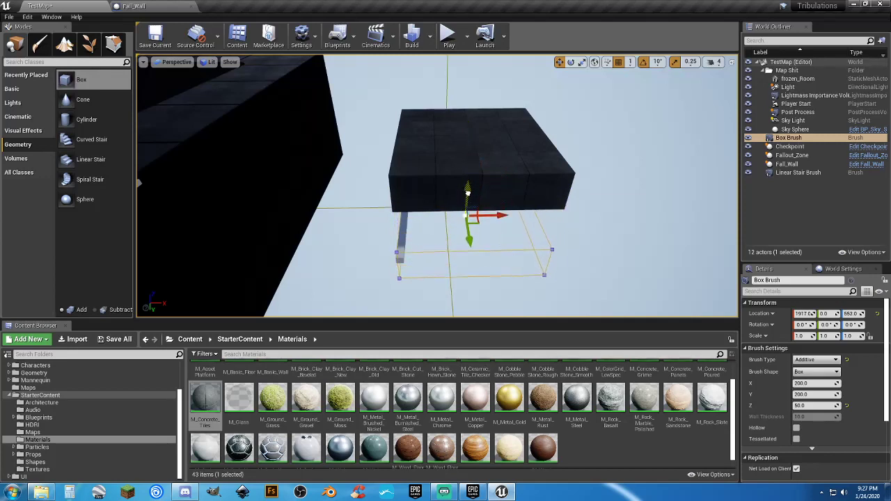
pyautogui.moveTo(469, 198)
pyautogui.mouseDown(button='right')
pyautogui.moveTo(469, 223)
pyautogui.moveTo(488, 230)
pyautogui.moveTo(473, 265)
pyautogui.moveTo(482, 189)
pyautogui.mouseUp(button='right')
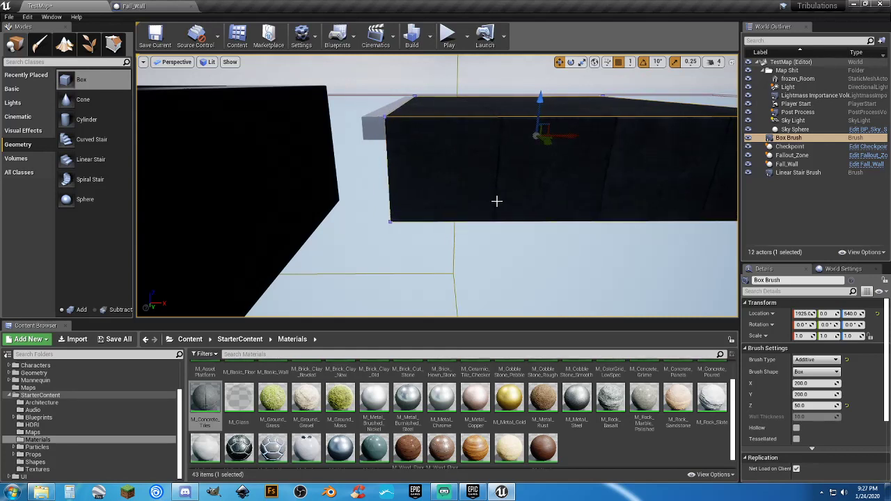
pyautogui.moveTo(497, 201); pyautogui.dragTo(490, 196, button='right')
pyautogui.press('a')
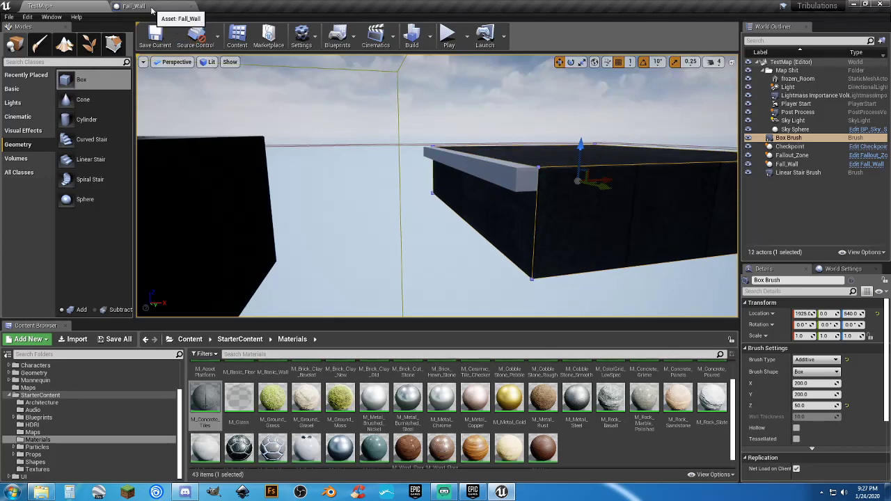
# Play TestMap and cross the fallen Plank to the new platform and back to examine how the bridge works
pyautogui.click(445, 35)
pyautogui.press('w')
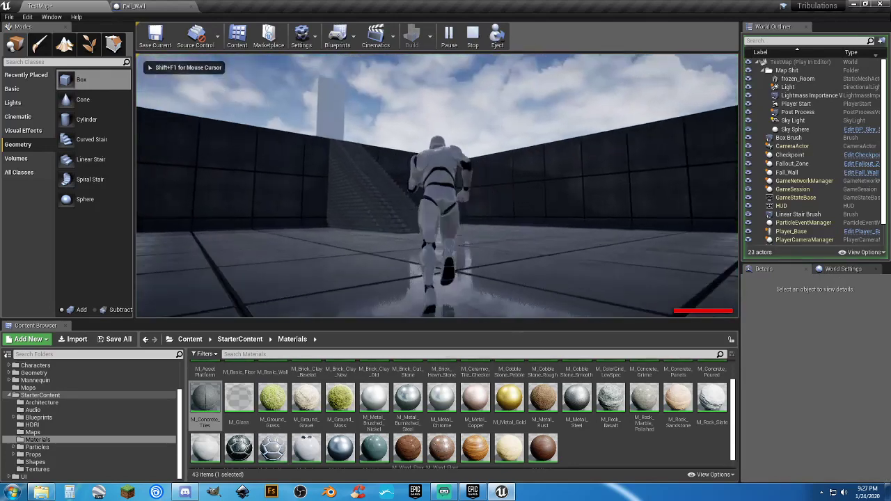
pyautogui.press('w')
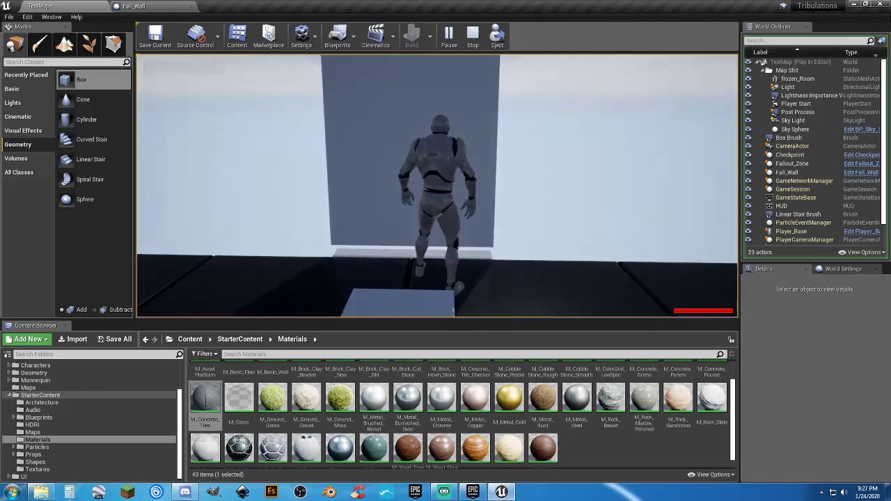
pyautogui.press('w')
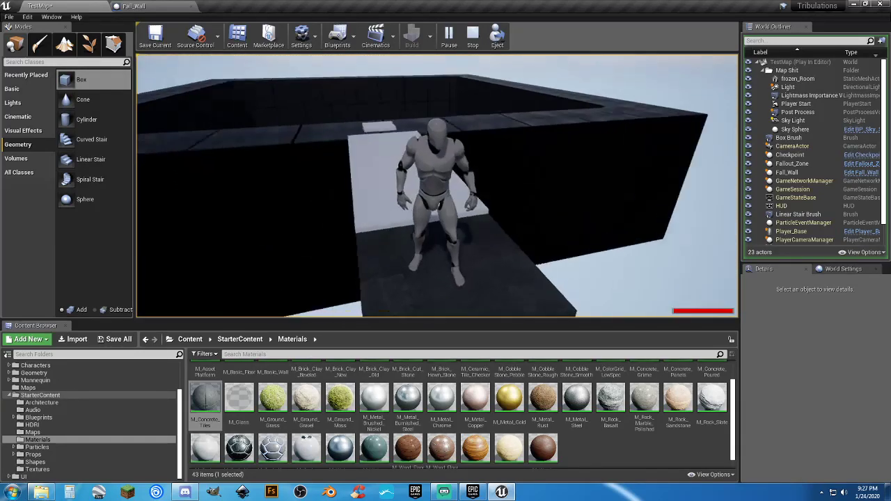
pyautogui.press('w')
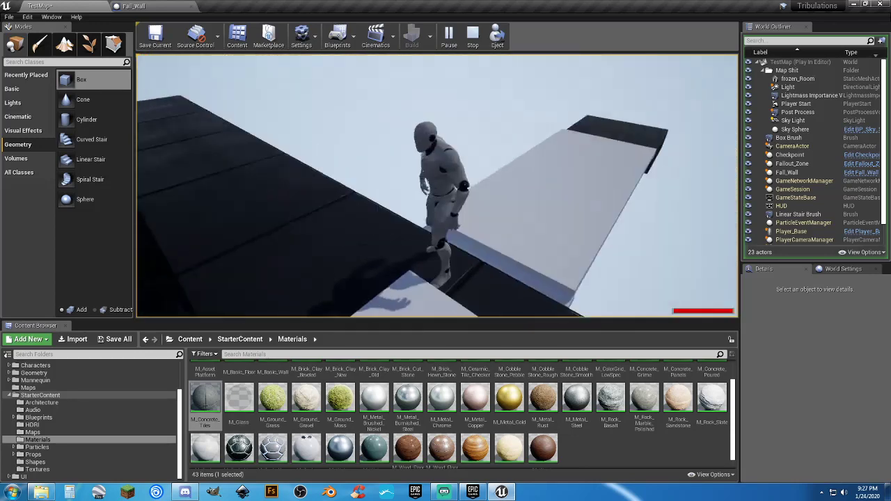
pyautogui.press('a')
pyautogui.press('s')
pyautogui.press('a')
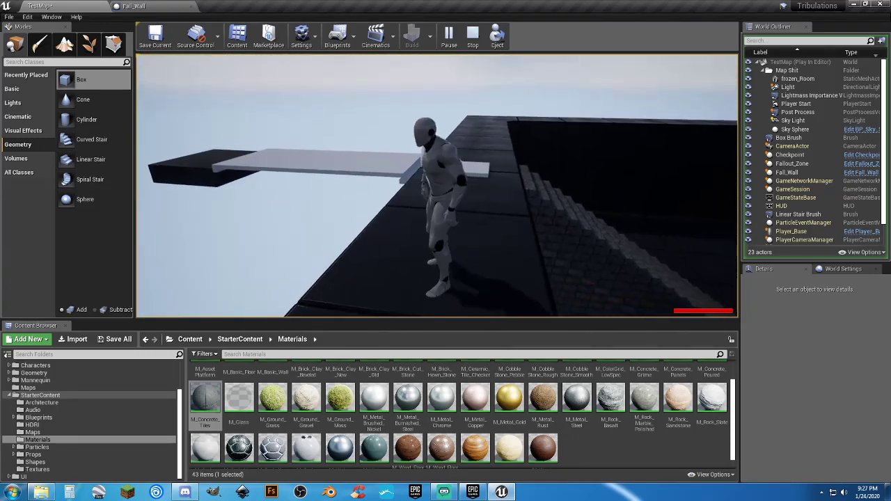
pyautogui.press('Escape')
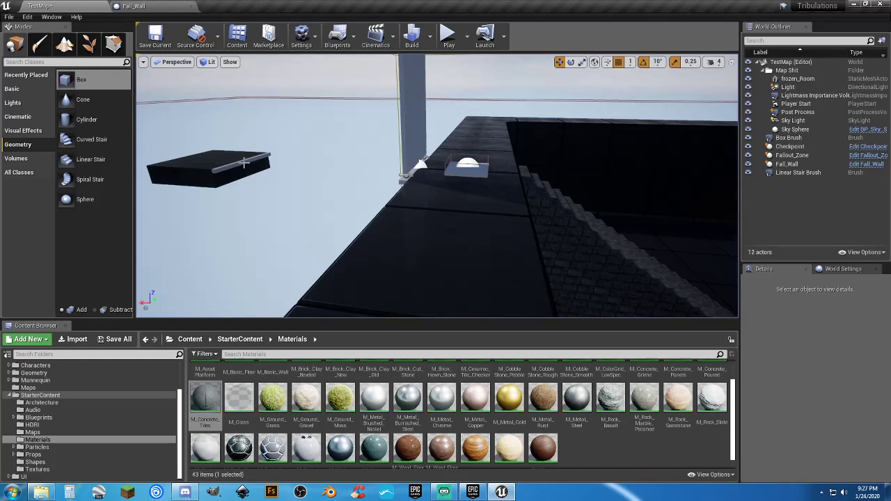
# Open the Fall_Wall blueprint's Event Graph and delete the Event ActorBeginOverlap and Event Tick nodes
pyautogui.click(421, 164)
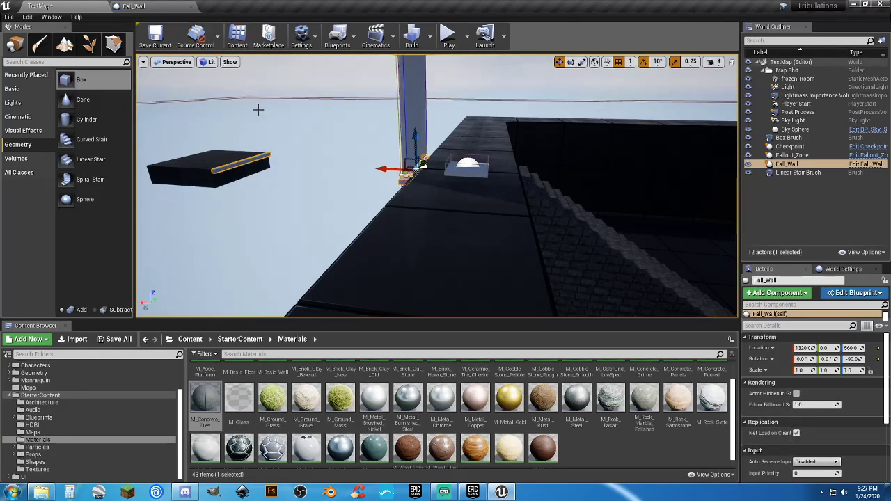
pyautogui.click(156, 8)
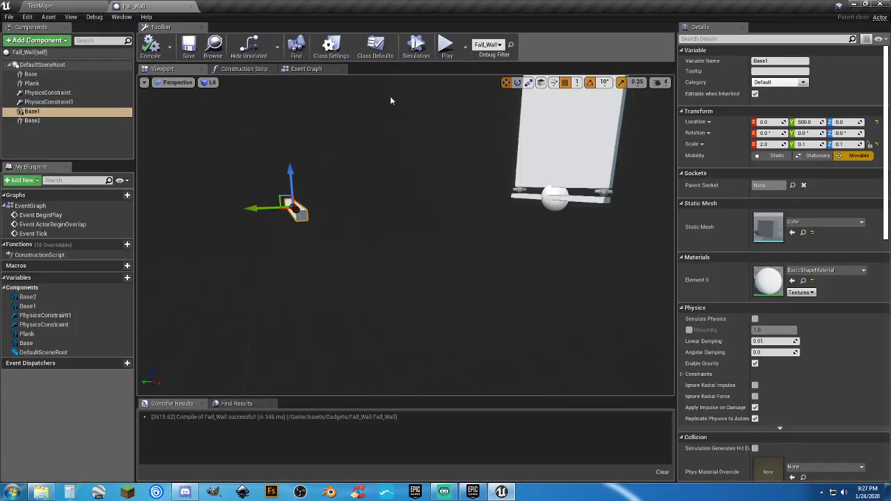
pyautogui.click(299, 70)
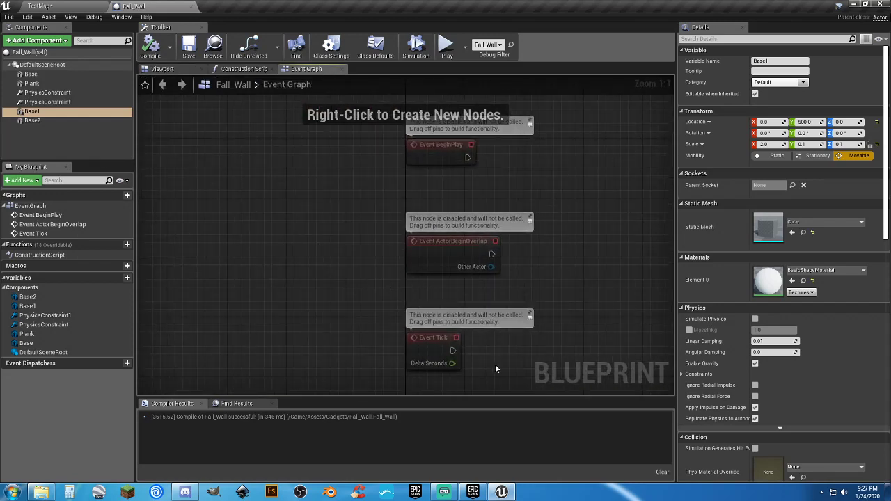
pyautogui.moveTo(496, 364); pyautogui.dragTo(371, 165)
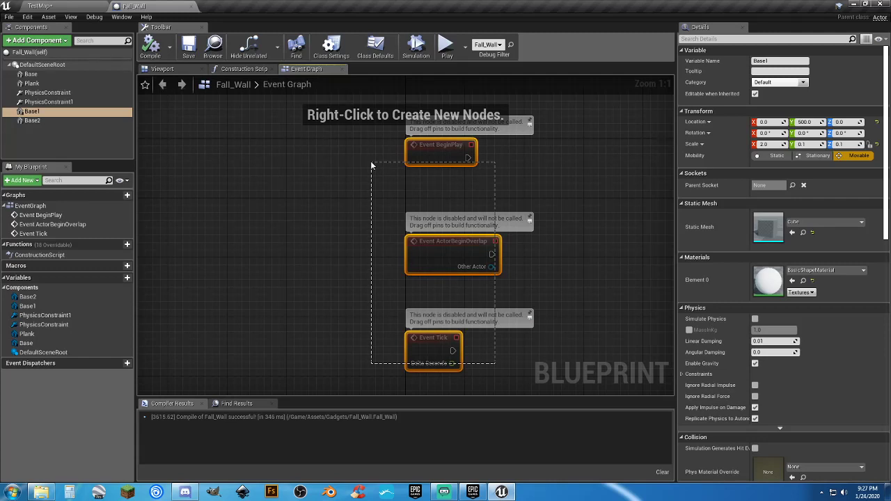
pyautogui.moveTo(371, 165); pyautogui.dragTo(371, 165)
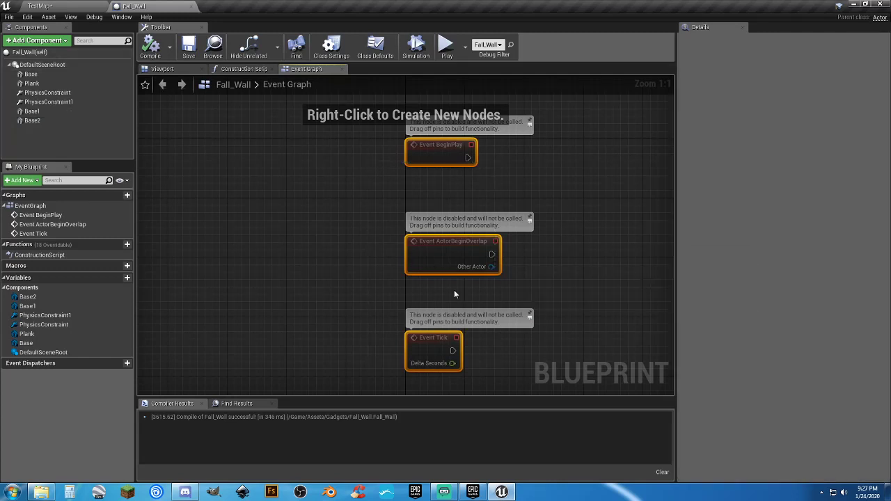
pyautogui.moveTo(503, 369); pyautogui.dragTo(411, 263)
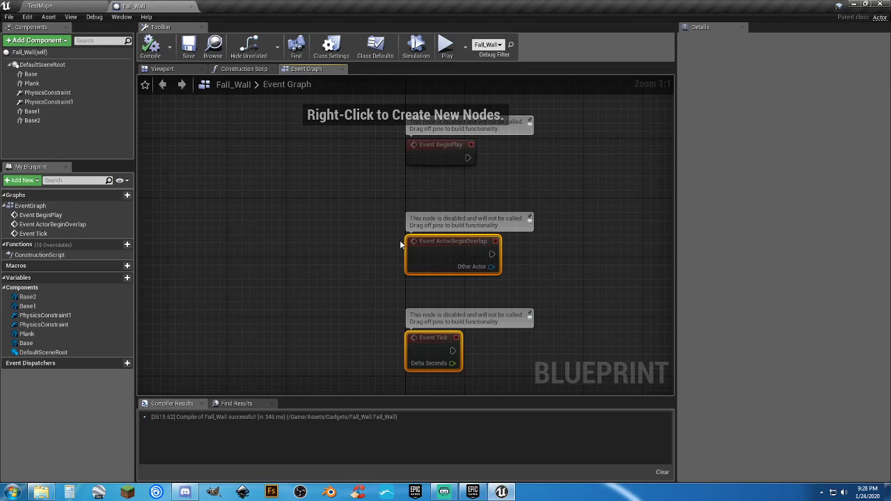
pyautogui.press('Delete')
pyautogui.moveTo(489, 229); pyautogui.dragTo(343, 246, button='right')
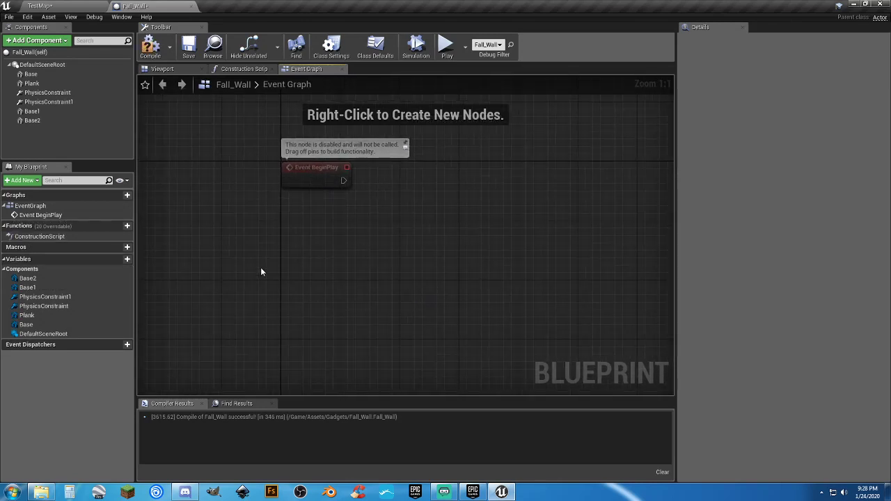
# Add a new Boolean variable to Fall_Wall and rename the Base1 component as Landing Base
pyautogui.click(118, 259)
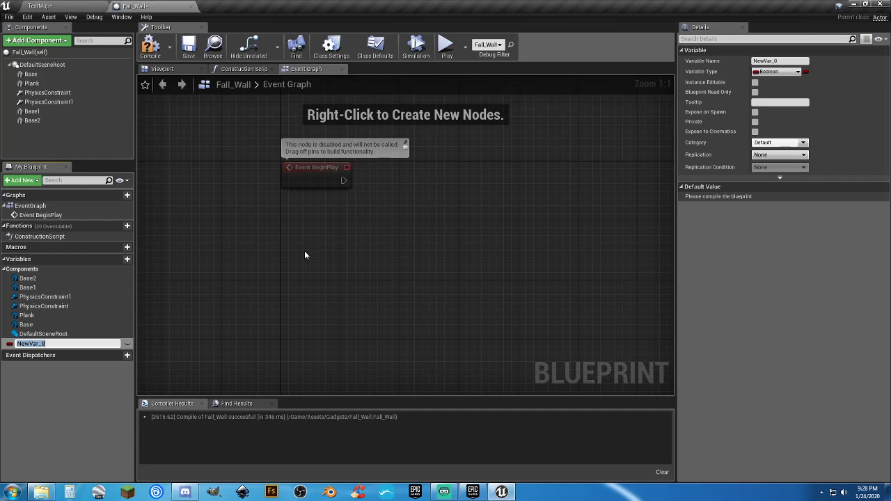
pyautogui.press('Return')
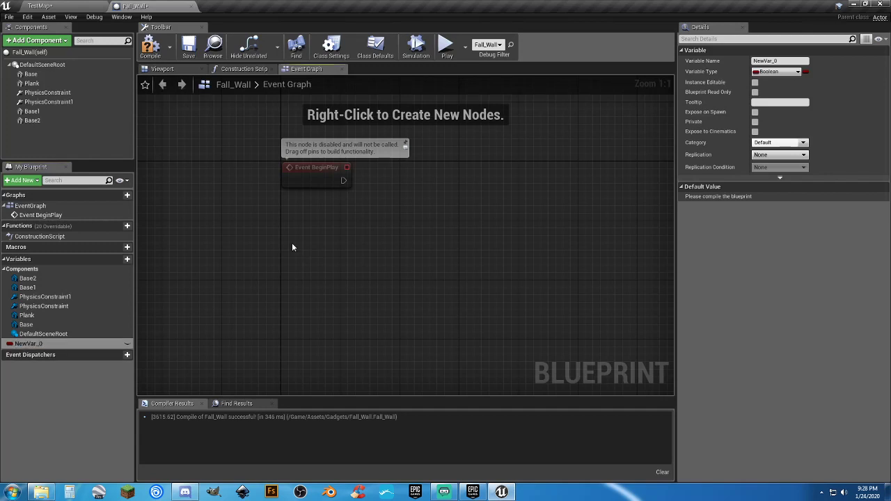
pyautogui.click(164, 69)
pyautogui.click(32, 121)
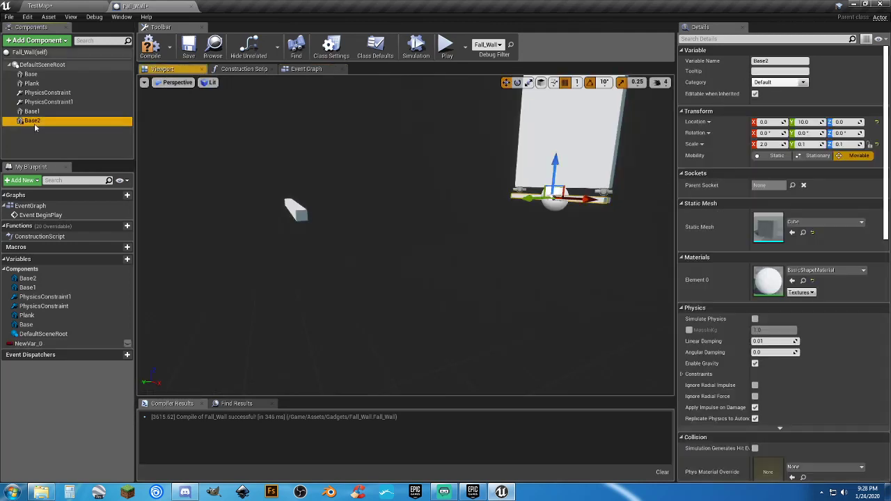
pyautogui.click(44, 113)
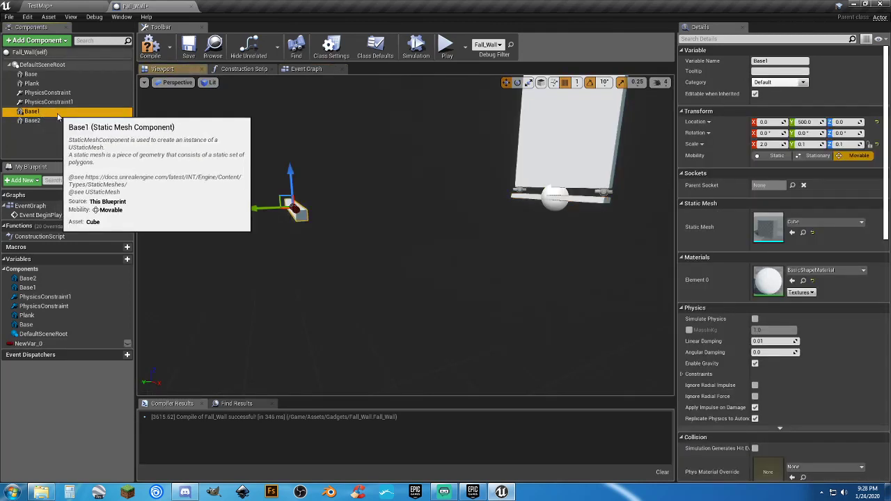
pyautogui.click(48, 115)
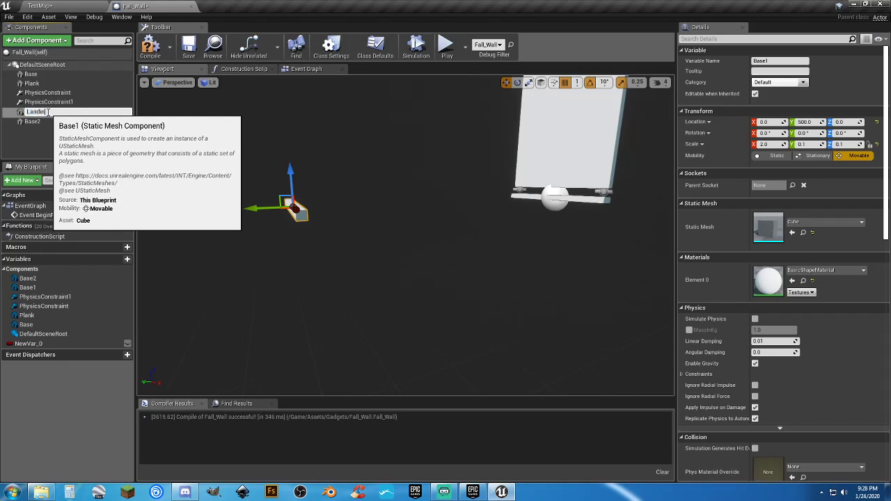
pyautogui.write('Landing Base')
pyautogui.press('Return')
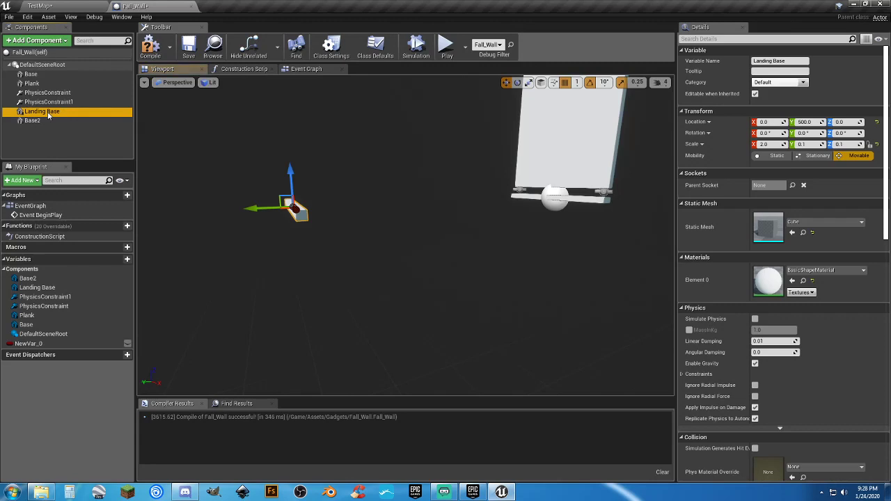
# Name the new Boolean variable "Landing Base Visible?" and make it instance editable
pyautogui.click(309, 71)
pyautogui.click(48, 345)
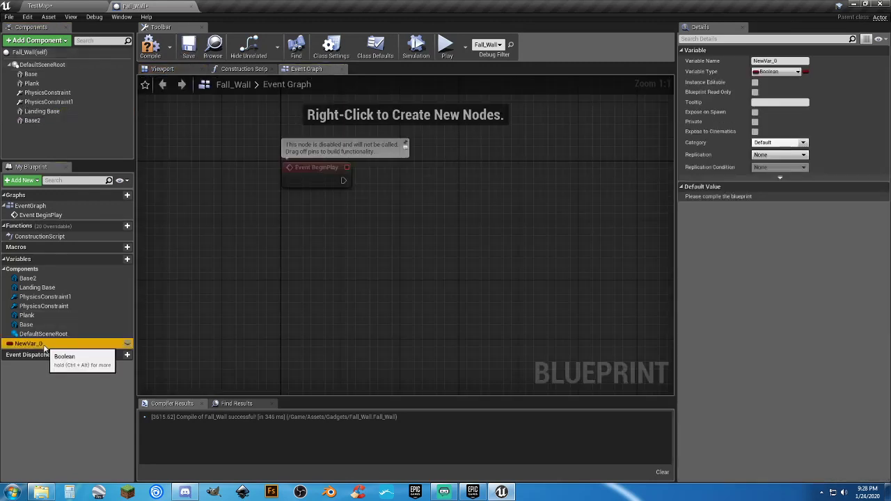
pyautogui.click(45, 345)
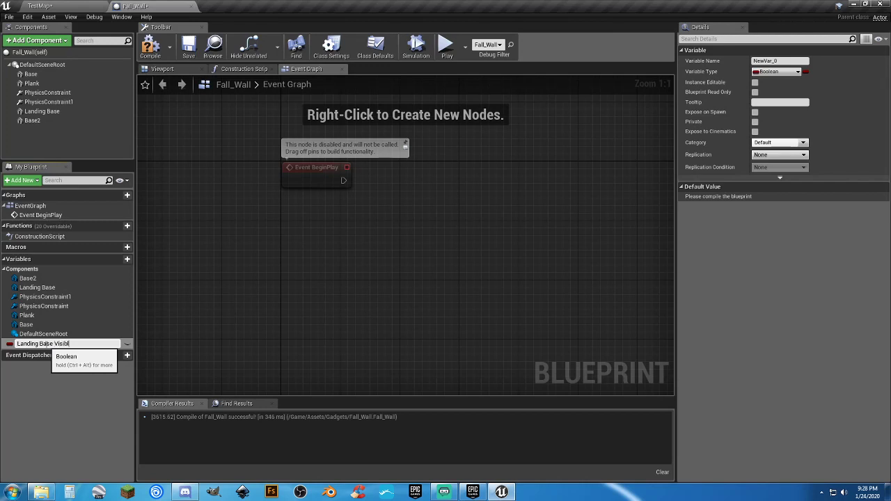
pyautogui.write('Landing Base Visible?')
pyautogui.press('Return')
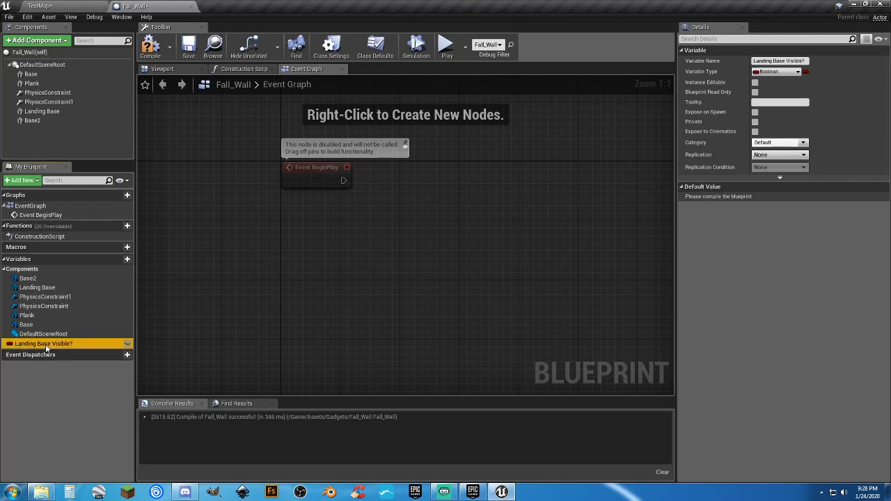
pyautogui.click(128, 344)
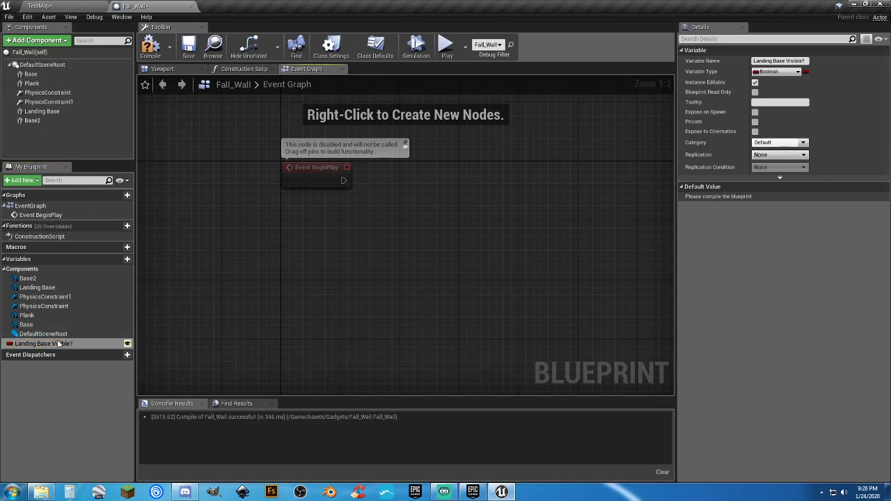
# Add a Branch node run by Event BeginPlay, with a Landing Base Visible? getter as its condition
pyautogui.moveTo(42, 344); pyautogui.dragTo(285, 206)
pyautogui.click(326, 216)
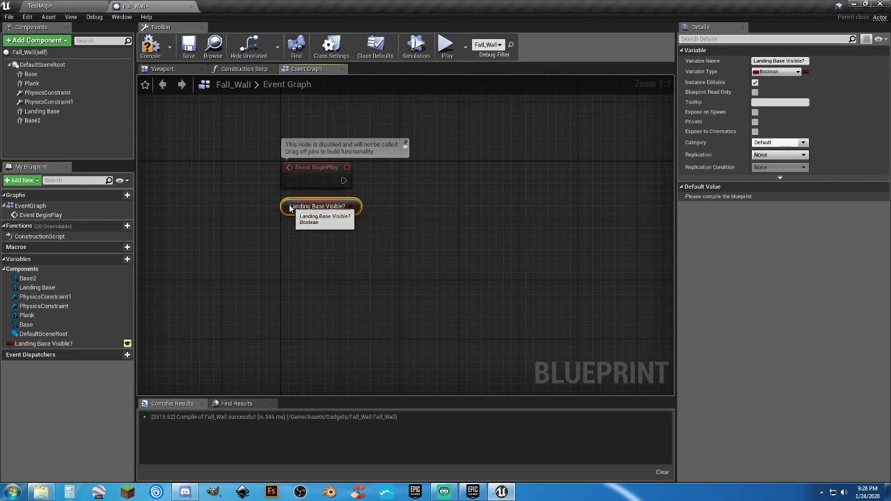
pyautogui.click(435, 228)
pyautogui.moveTo(434, 228); pyautogui.dragTo(421, 253, button='right')
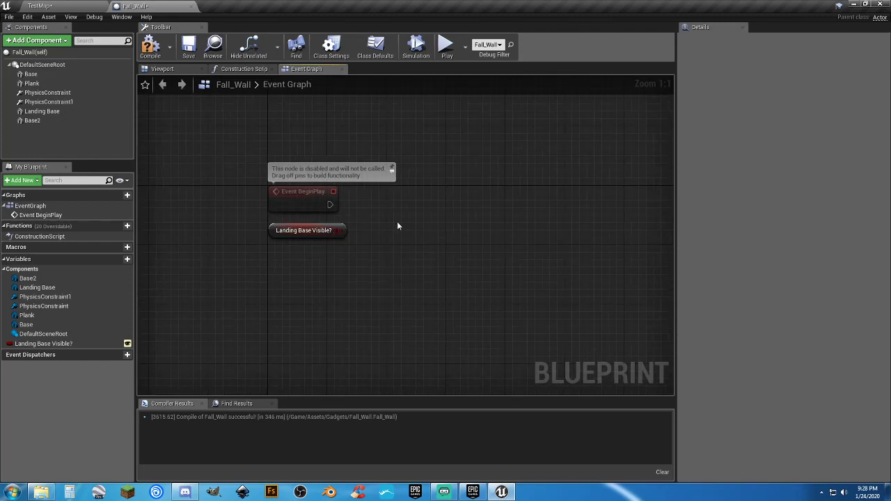
pyautogui.click(404, 203)
pyautogui.moveTo(343, 230); pyautogui.dragTo(330, 208)
pyautogui.moveTo(416, 211); pyautogui.dragTo(400, 196)
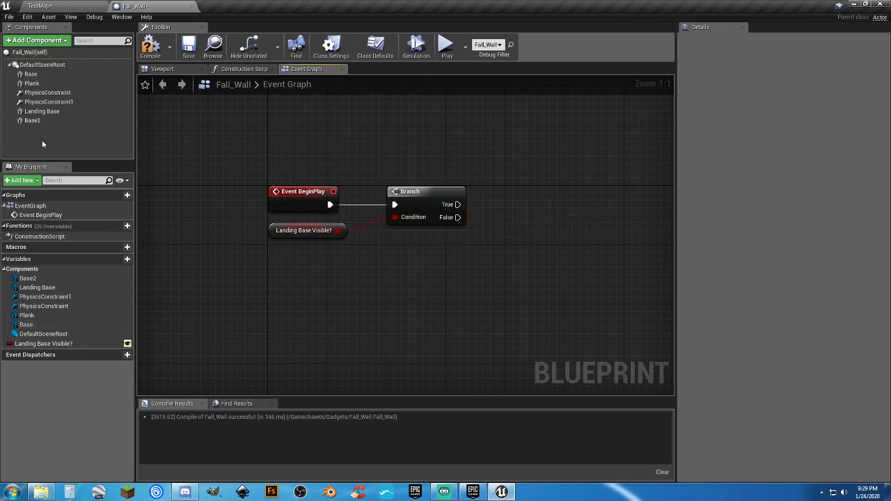
# Add a Set Visibility node targeting Landing Base and connect it to the Branch's True output
pyautogui.moveTo(42, 111); pyautogui.dragTo(392, 244)
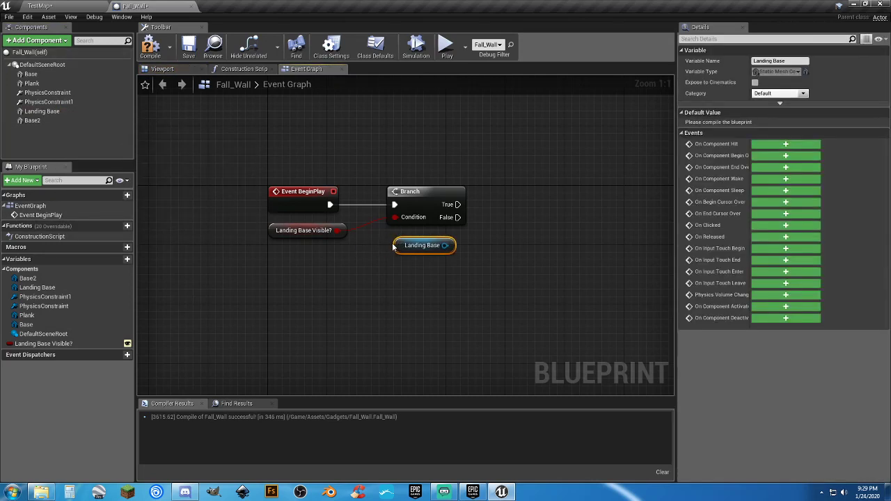
pyautogui.moveTo(446, 246); pyautogui.dragTo(392, 249, button='right')
pyautogui.moveTo(383, 248); pyautogui.dragTo(460, 245)
pyautogui.write('set visibility')
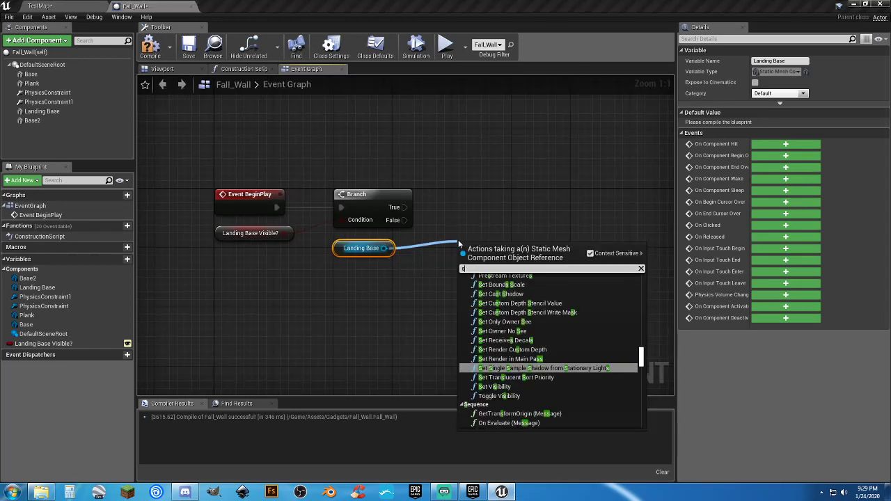
pyautogui.press('Return')
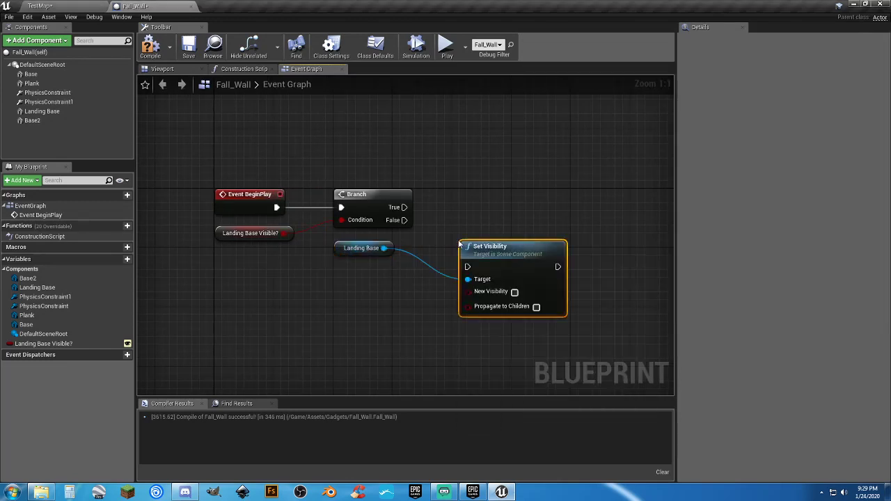
pyautogui.moveTo(468, 266); pyautogui.dragTo(405, 209)
pyautogui.moveTo(471, 253); pyautogui.dragTo(466, 197)
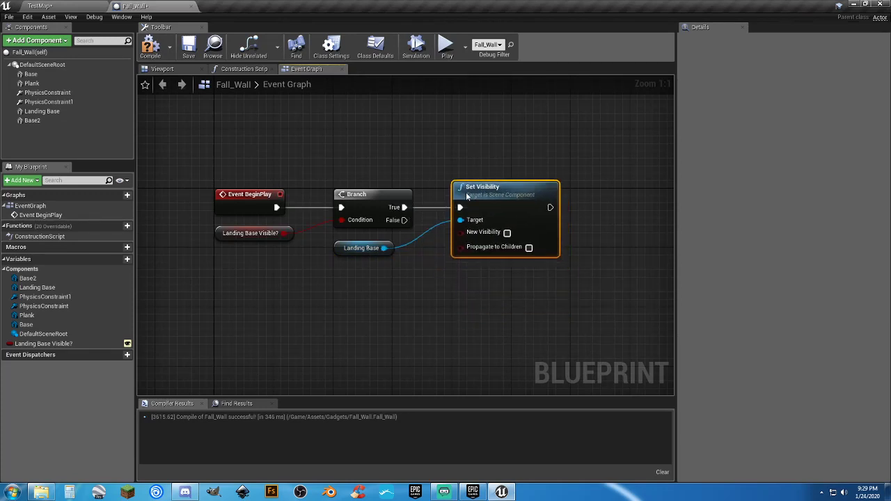
# Enable New Visibility on the True-side Set Visibility node, and connect a copy with New Visibility off to the Branch's False output
pyautogui.click(506, 233)
pyautogui.hotkey('ctrl', 'c')
pyautogui.hotkey('ctrl', 'v')
pyautogui.moveTo(404, 220); pyautogui.dragTo(477, 277)
pyautogui.click(521, 338)
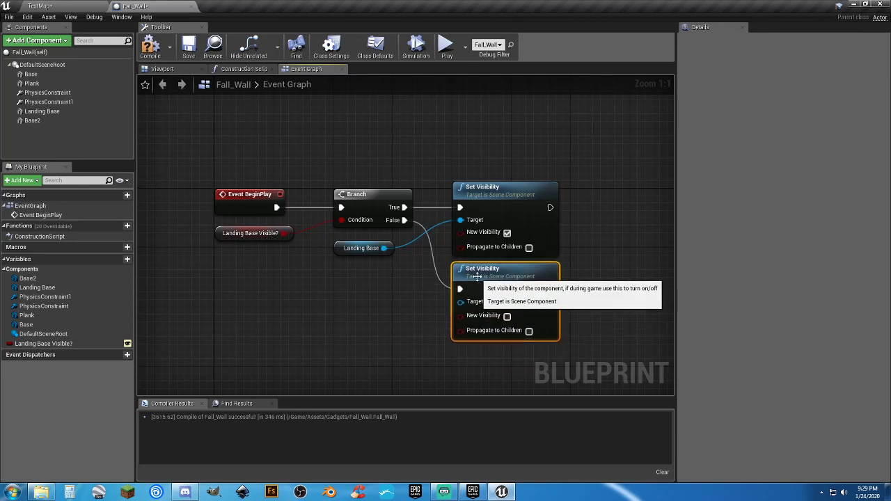
pyautogui.click(394, 287)
# Connect Landing Base to the target of the False-side Set Visibility node, and compile and save Fall_Wall
pyautogui.click(149, 47)
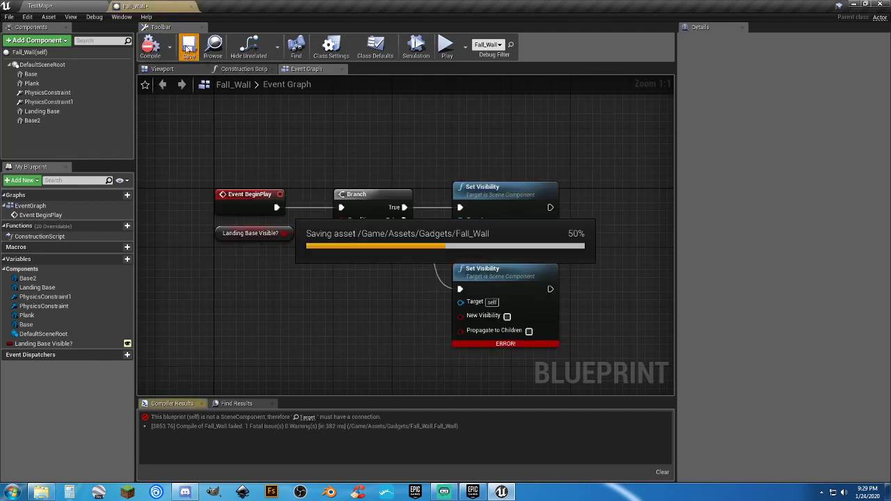
pyautogui.moveTo(384, 248); pyautogui.dragTo(461, 303)
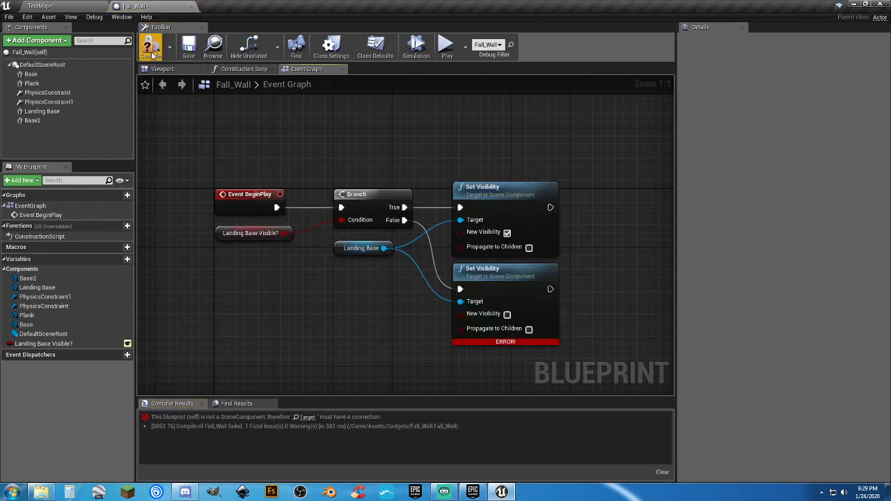
pyautogui.click(189, 47)
# Check the Fall_Wall actor's Landing Base Visible? option in TestMap, and play the level, running toward the stairs to test it
pyautogui.click(63, 6)
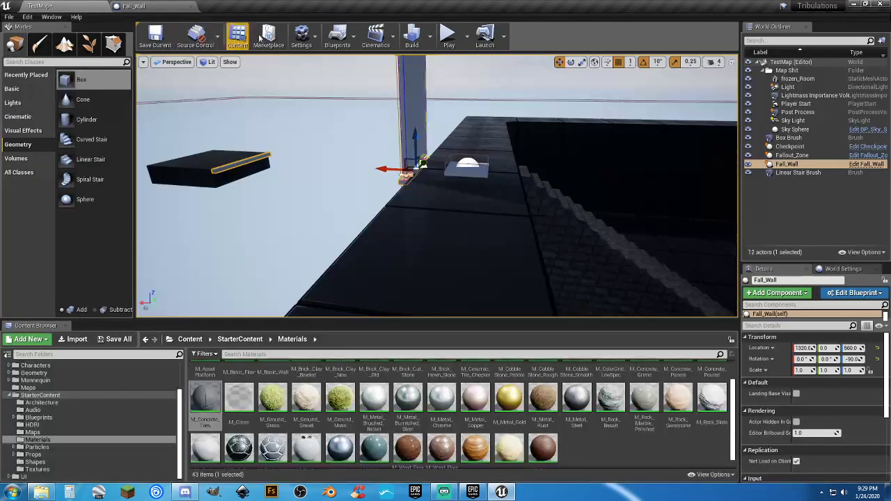
pyautogui.click(816, 203)
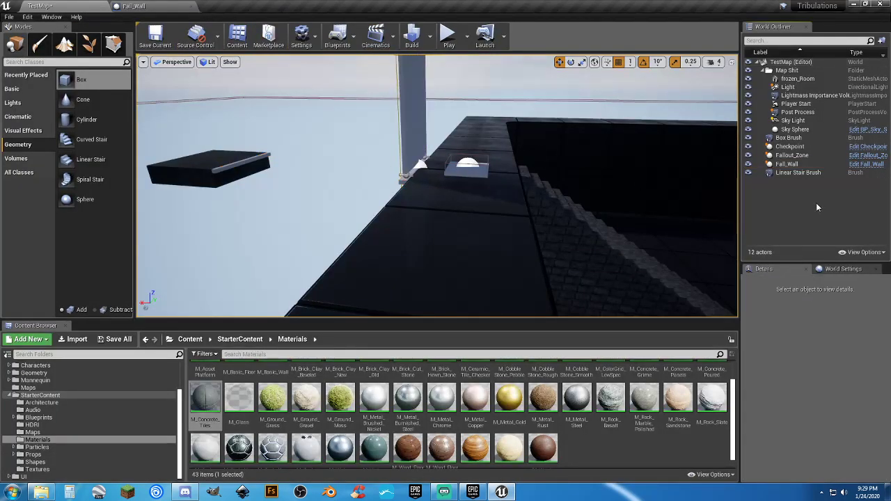
pyautogui.click(787, 165)
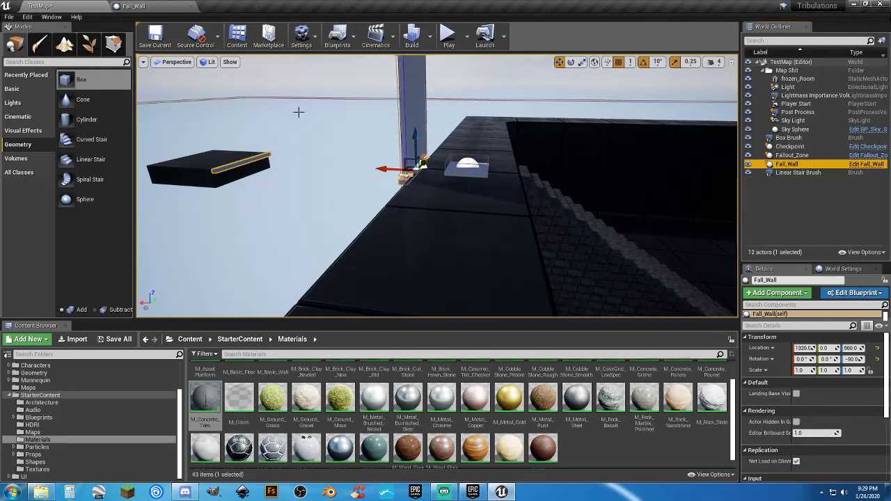
pyautogui.click(447, 34)
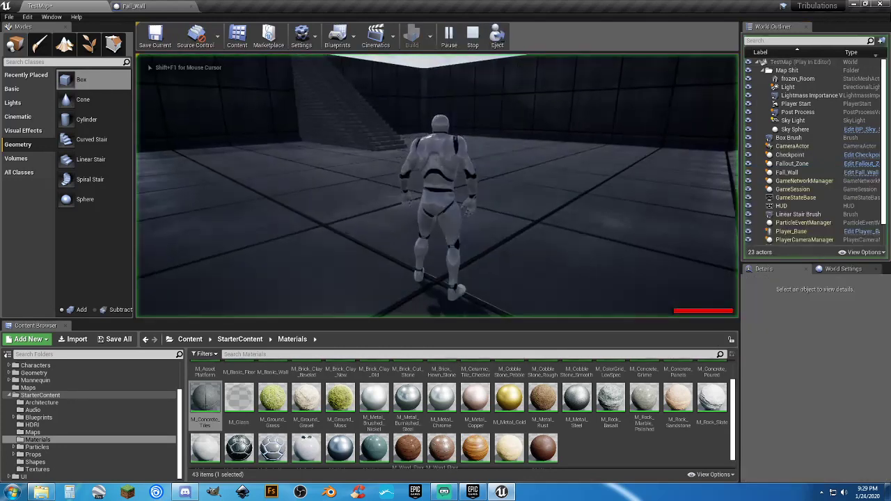
pyautogui.press('w')
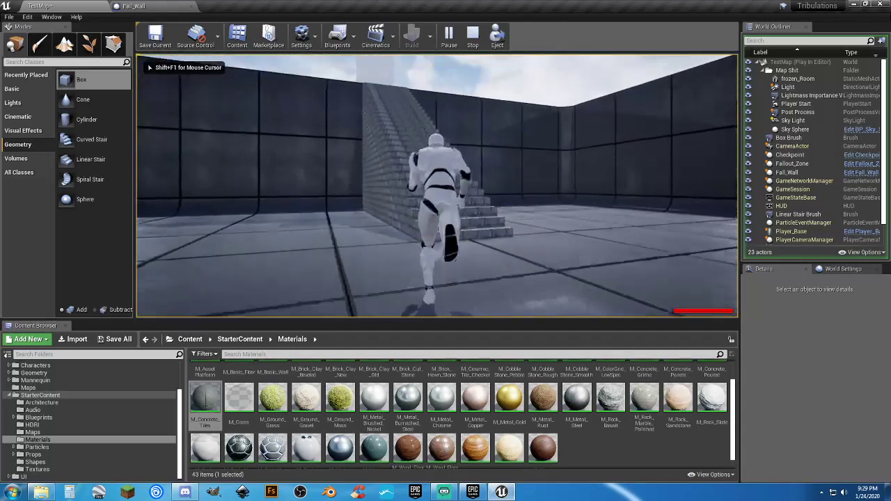
# Playtest the fall wall by running up the stairs past the plate, watch it drop from the side, and end the session
pyautogui.press('w')
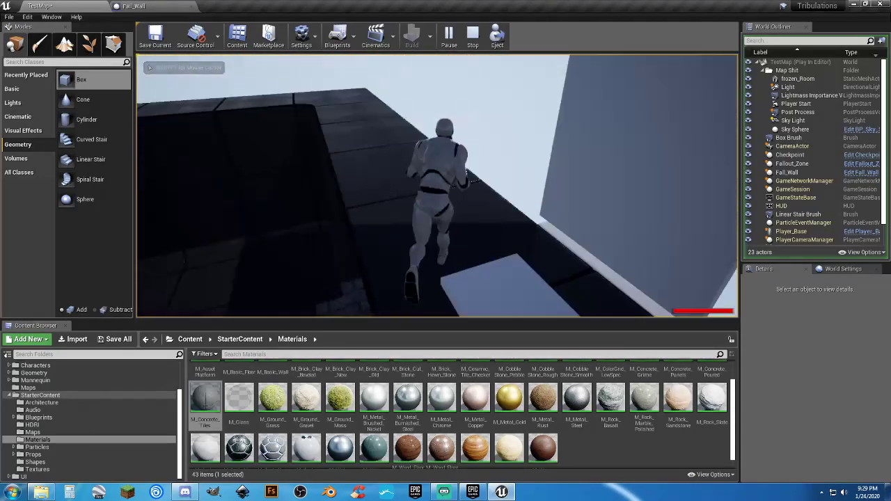
pyautogui.press('d')
pyautogui.press('a')
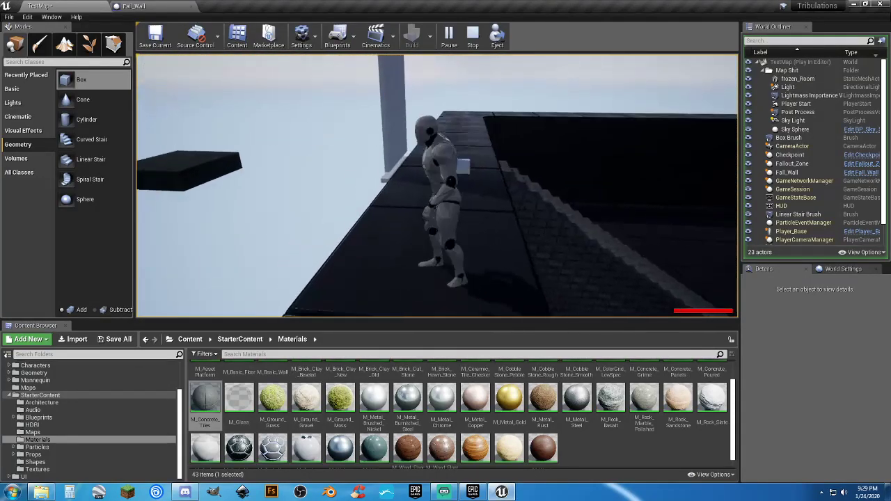
pyautogui.press('s')
pyautogui.press('a')
pyautogui.press('w')
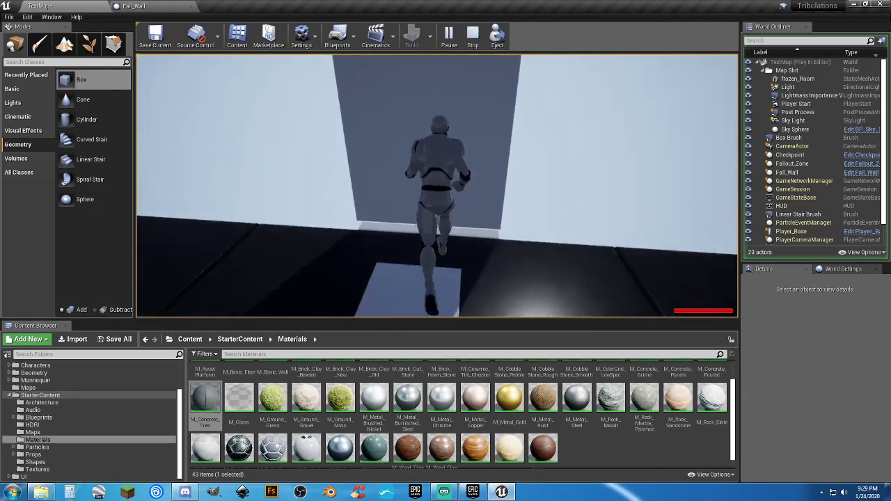
pyautogui.press('a')
pyautogui.press('s')
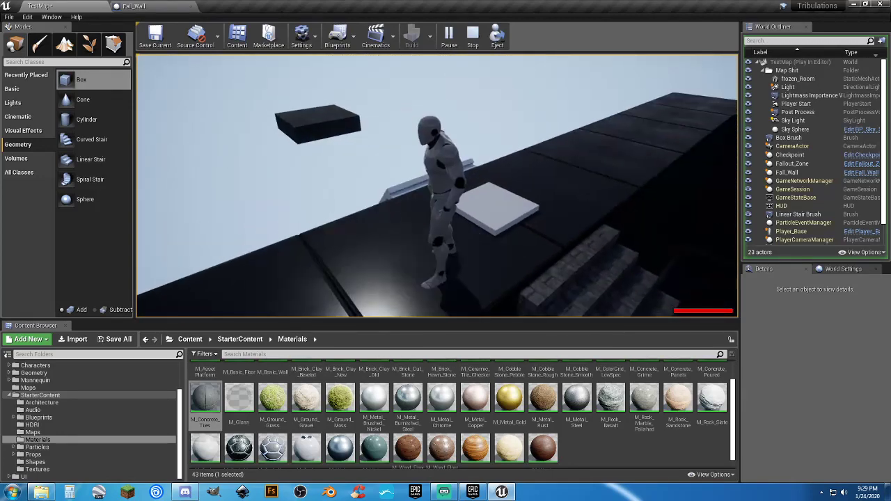
pyautogui.press('a')
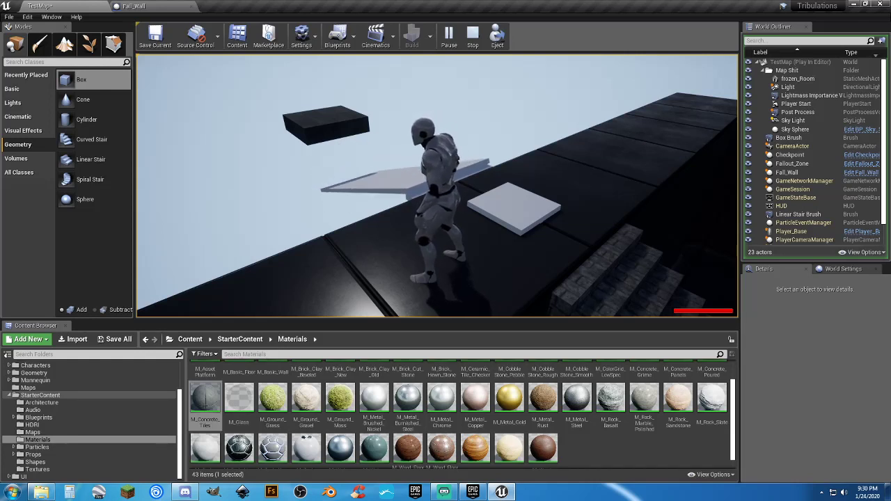
pyautogui.press('Escape')
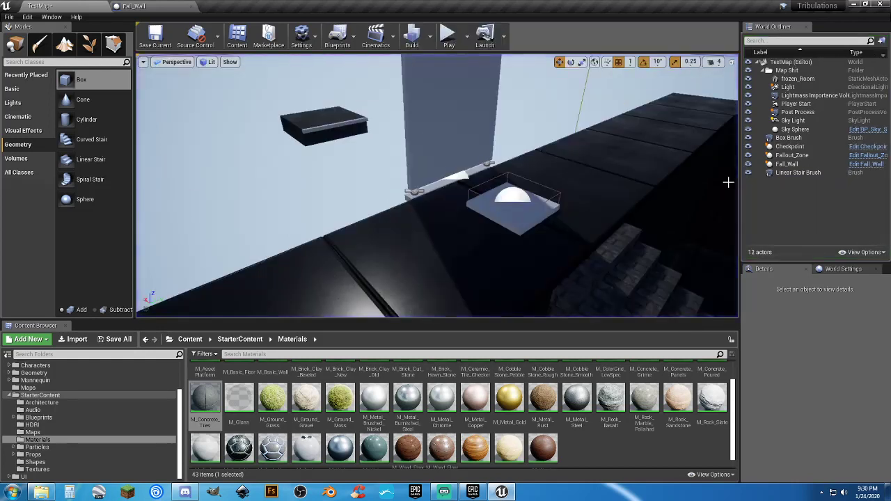
# Enable Landing Base Visible on the Fall_Wall actor
pyautogui.click(801, 164)
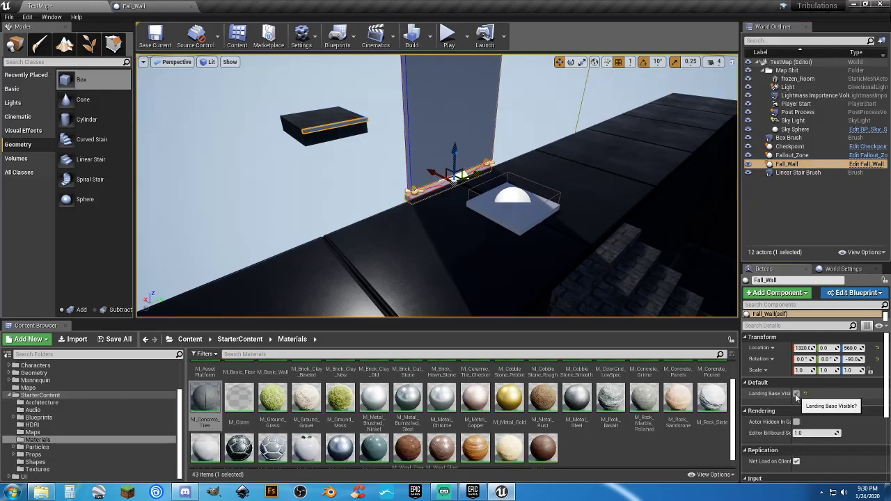
pyautogui.click(796, 393)
# Playtest the wall with its landing base shown, trigger its fall, view it from the side, and stop playing
pyautogui.click(447, 37)
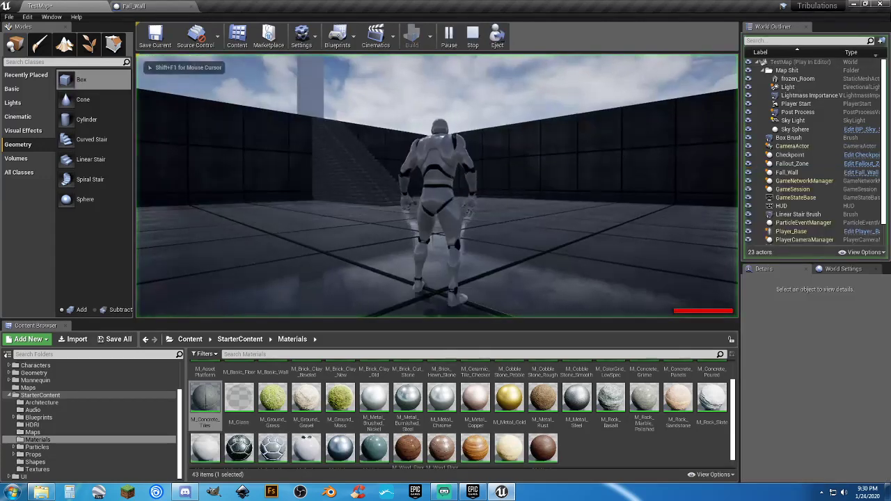
pyautogui.press('w')
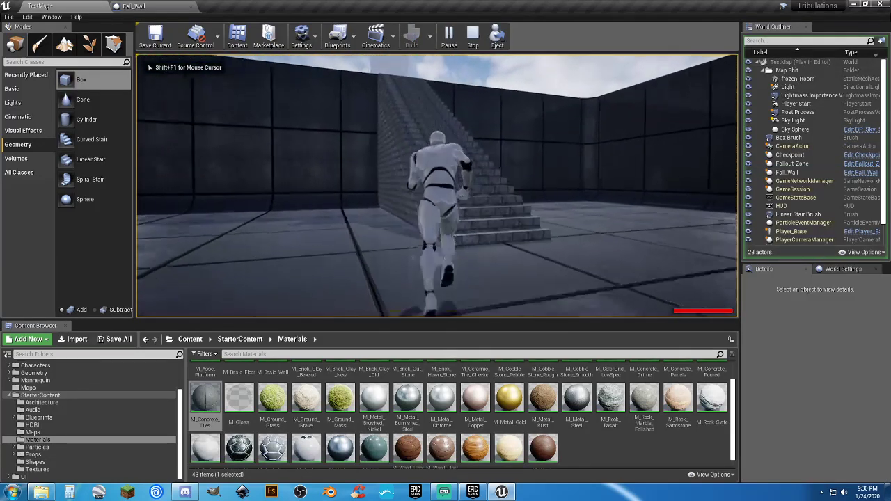
pyautogui.press('a')
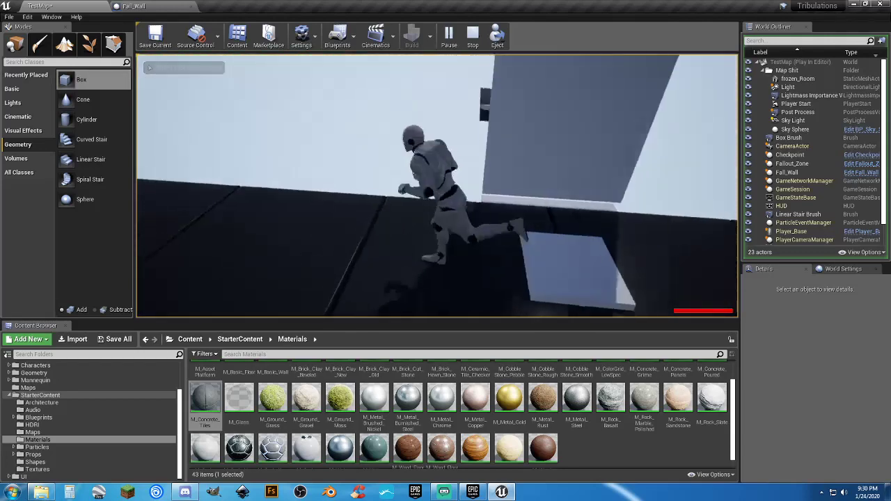
pyautogui.press('s')
pyautogui.press('w')
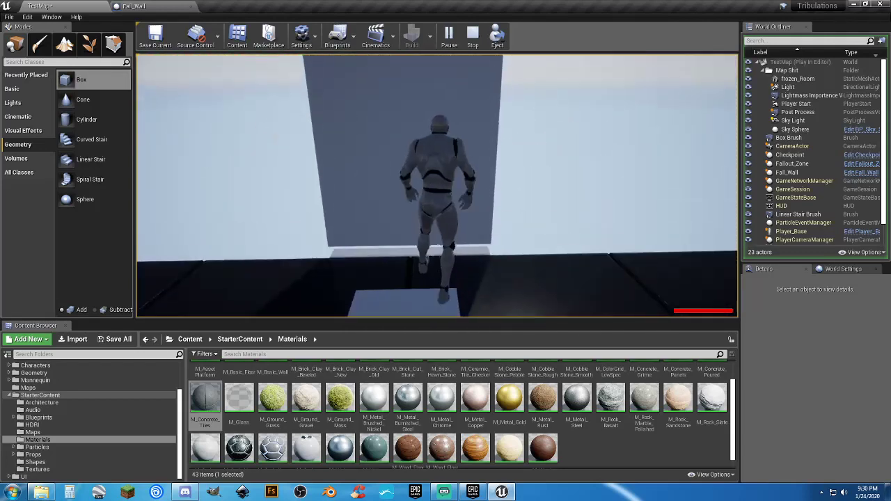
pyautogui.press('a')
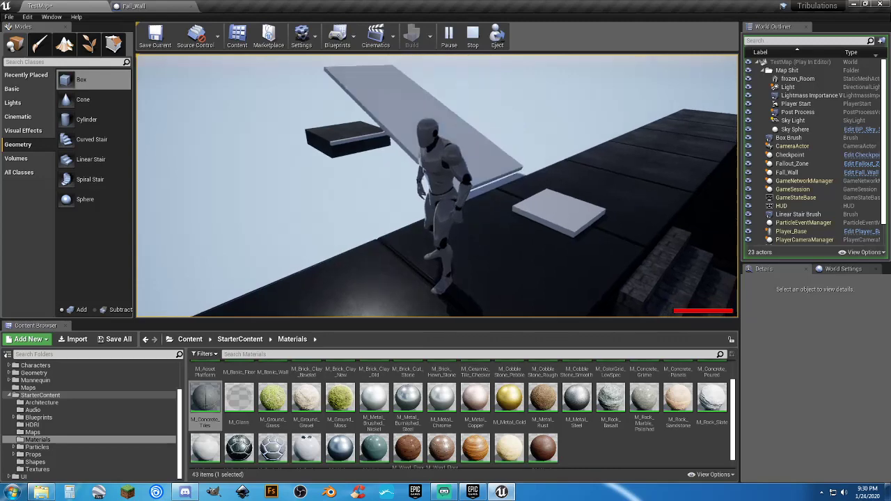
pyautogui.press('w')
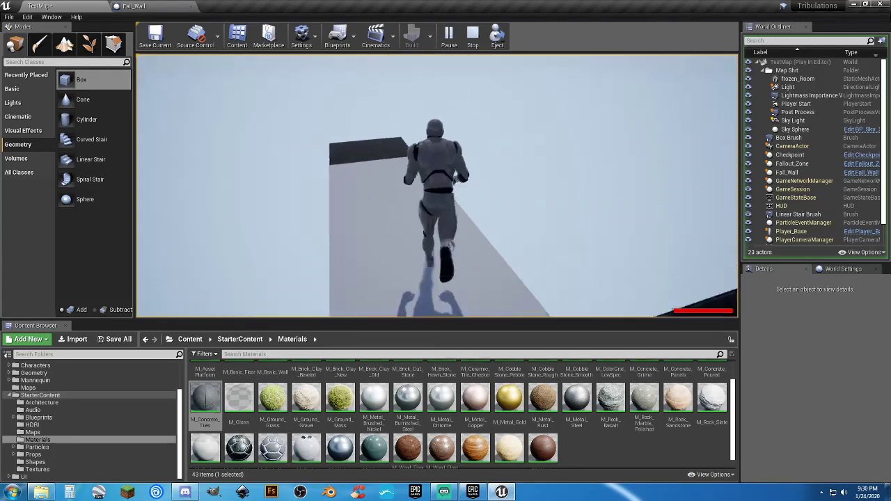
pyautogui.press('w')
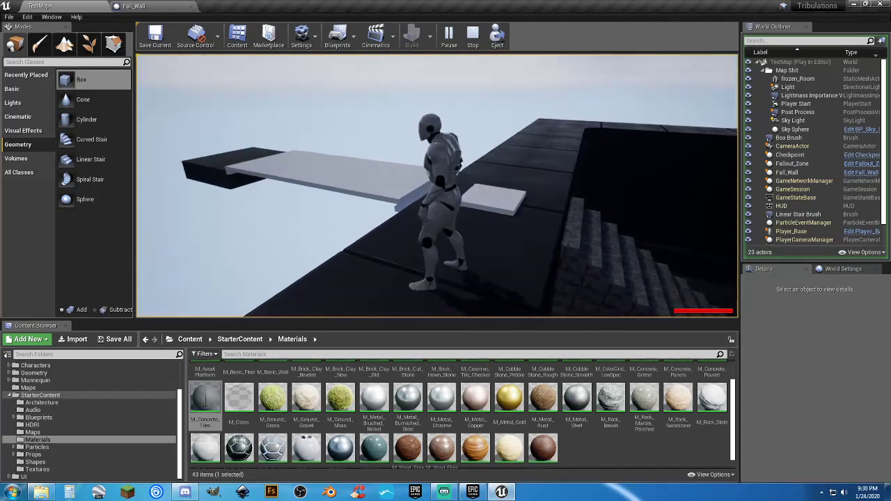
pyautogui.press('Escape')
# Disable Landing Base Visible on the Fall_Wall actor
pyautogui.press('w')
pyautogui.moveTo(255, 174); pyautogui.dragTo(524, 119, button='right')
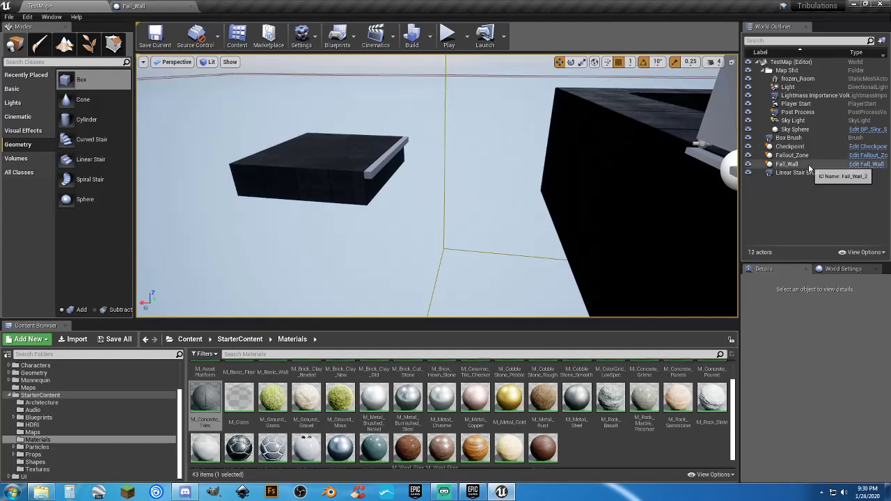
pyautogui.click(787, 164)
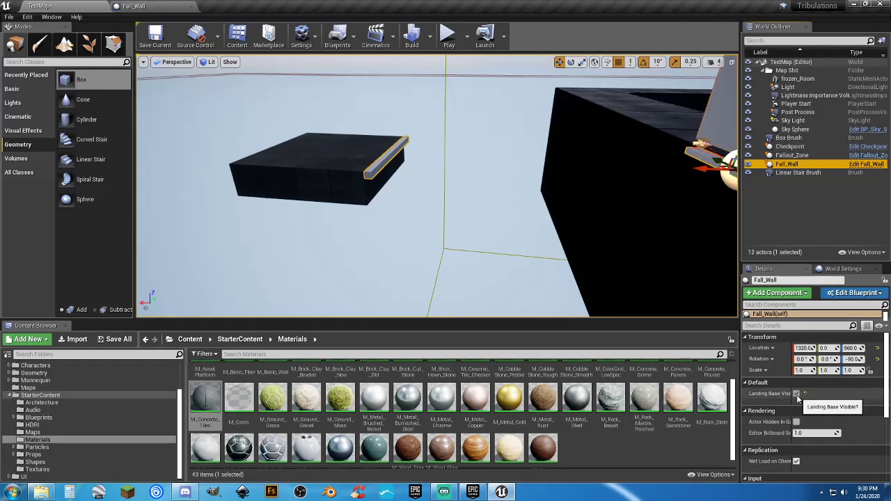
pyautogui.moveTo(347, 219); pyautogui.dragTo(433, 256, button='right')
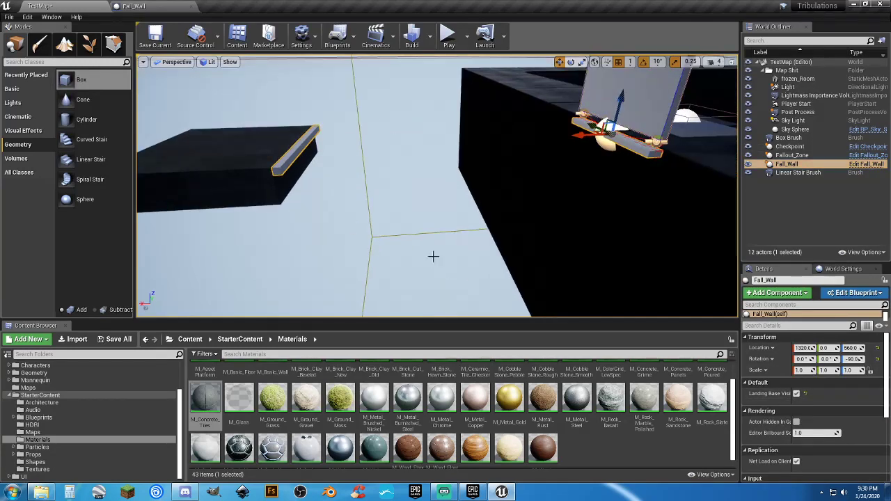
pyautogui.click(797, 394)
# Set the floating box brush's X size to 1000 and slide it along X to about 2316, starting at the landing base
pyautogui.moveTo(322, 228)
pyautogui.mouseDown(button='right')
pyautogui.moveTo(240, 233)
pyautogui.moveTo(187, 184)
pyautogui.mouseUp(button='right')
pyautogui.press('w')
pyautogui.click(798, 172)
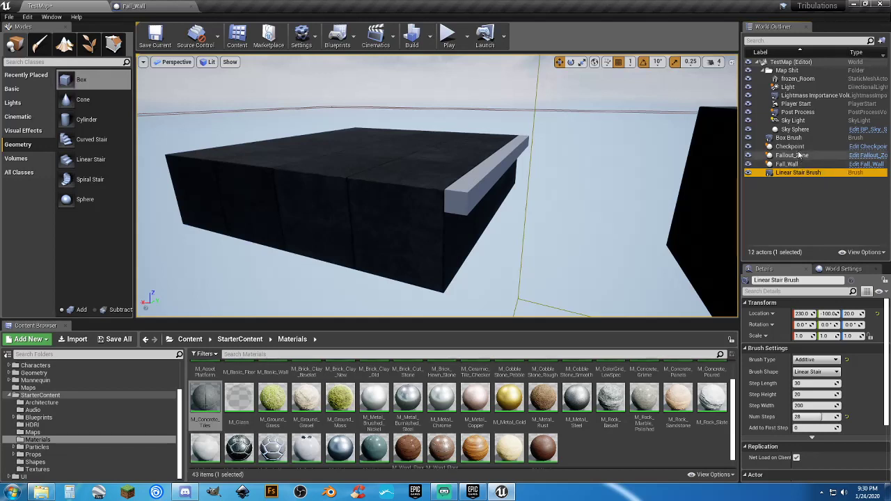
pyautogui.click(798, 139)
pyautogui.moveTo(348, 167); pyautogui.dragTo(359, 168)
pyautogui.press('s')
pyautogui.moveTo(358, 168)
pyautogui.mouseDown(button='right')
pyautogui.moveTo(376, 156)
pyautogui.moveTo(369, 153)
pyautogui.moveTo(508, 169)
pyautogui.mouseUp(button='right')
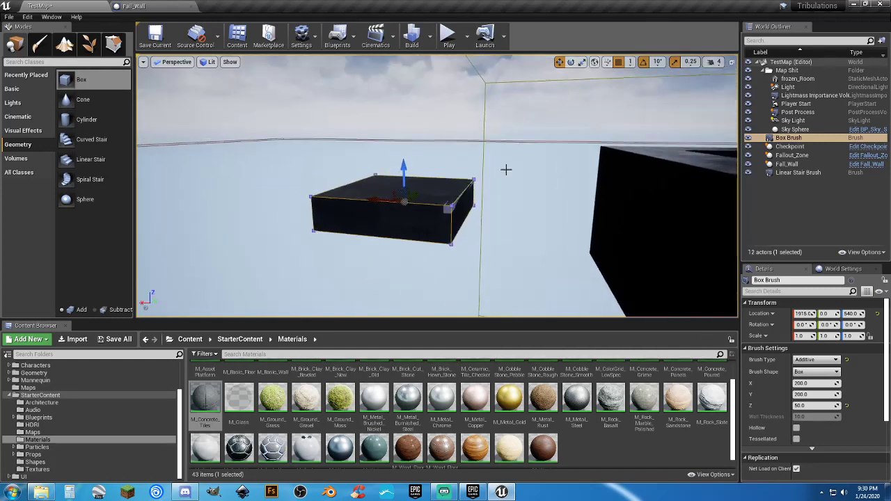
pyautogui.click(813, 383)
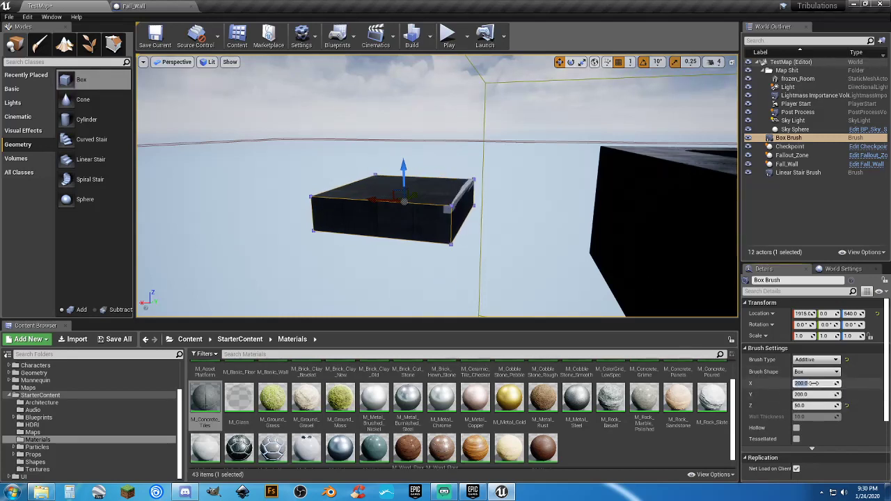
pyautogui.write('1000')
pyautogui.press('Tab')
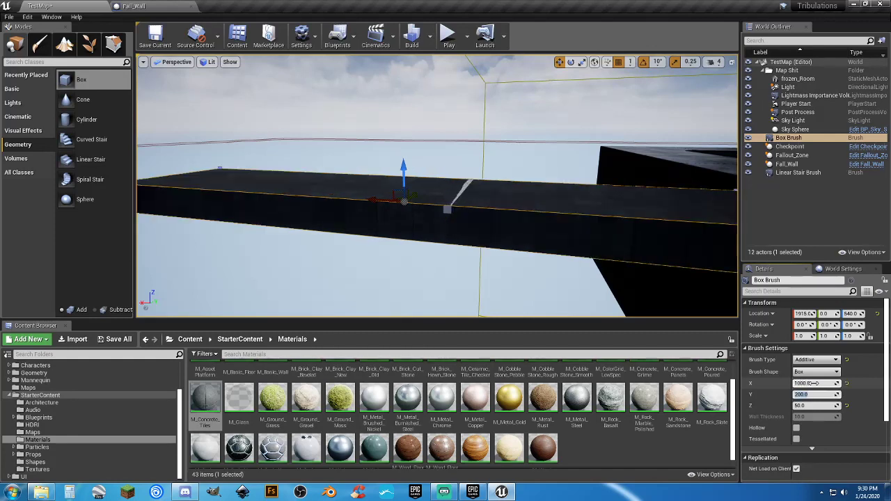
pyautogui.moveTo(382, 196); pyautogui.dragTo(202, 182)
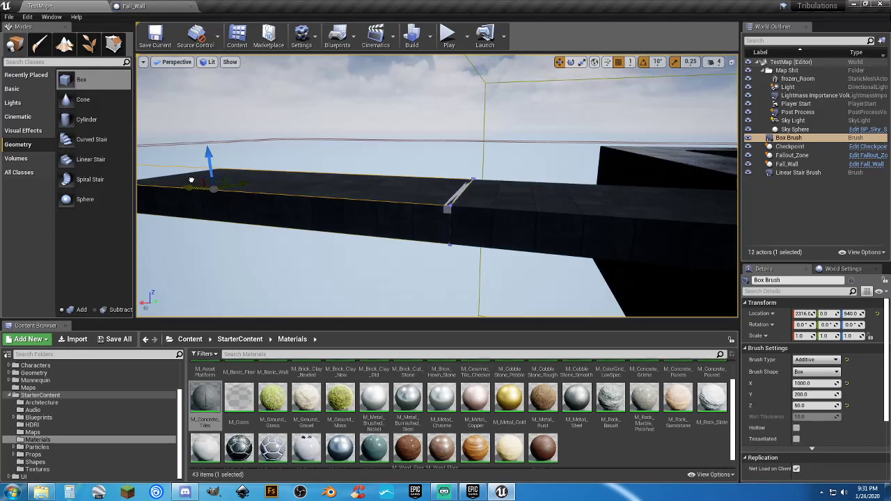
# Playtest the lengthened platform by triggering the fall wall and crossing it onto the box, and end the session
pyautogui.click(449, 38)
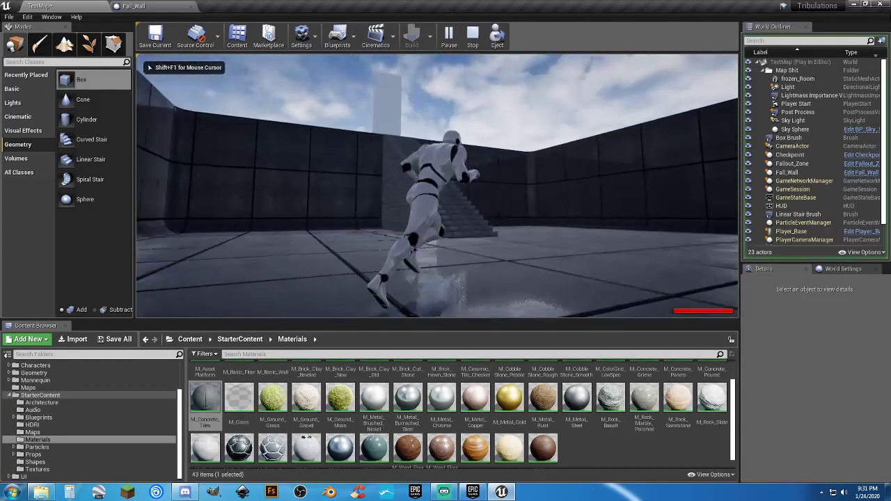
pyautogui.press('w')
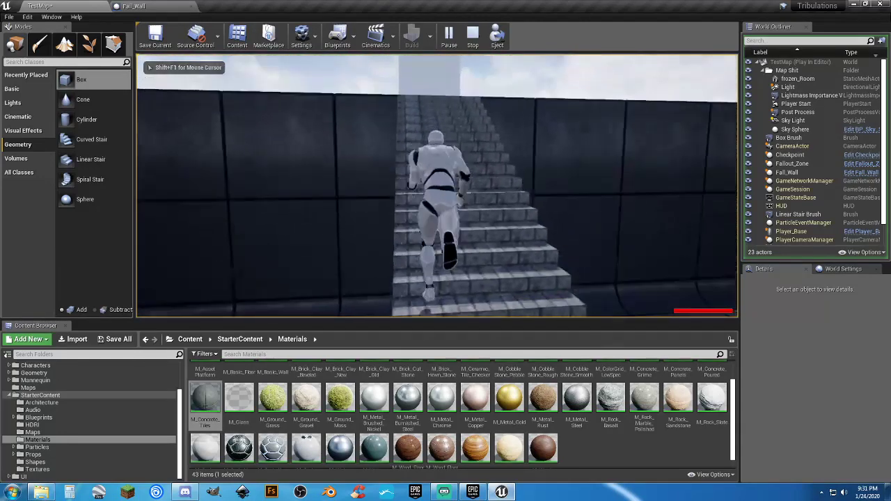
pyautogui.press('w')
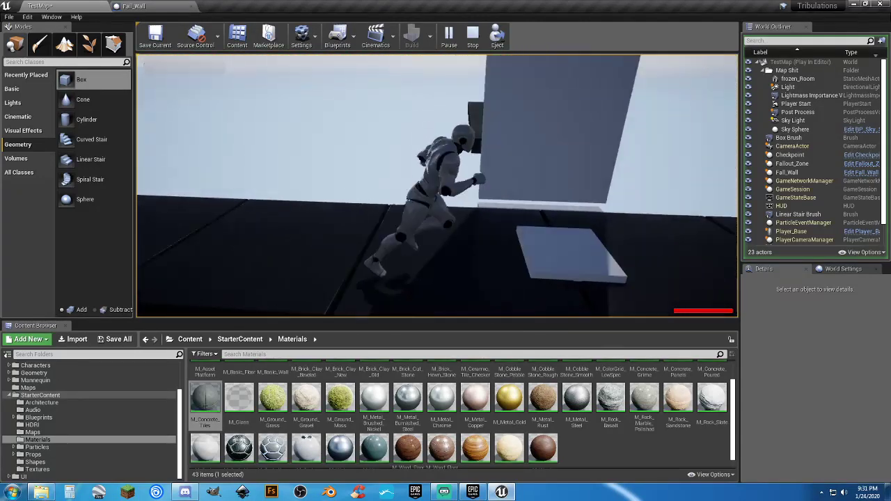
pyautogui.press('w')
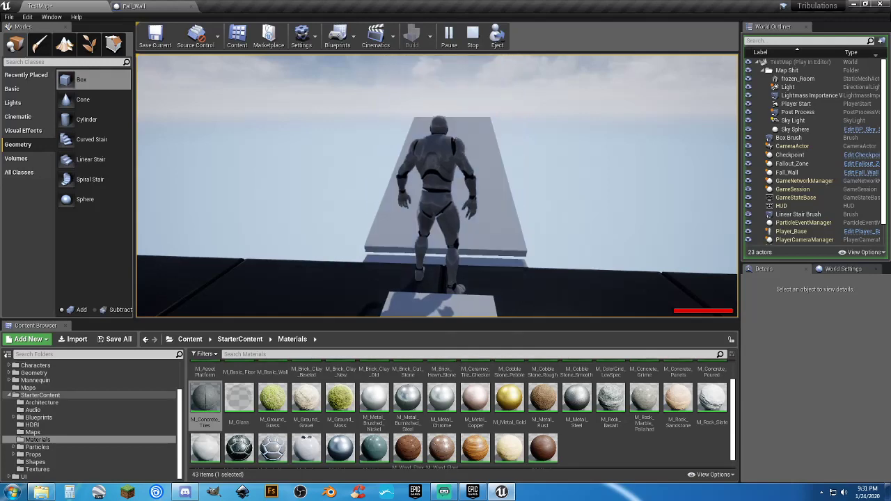
pyautogui.press('w')
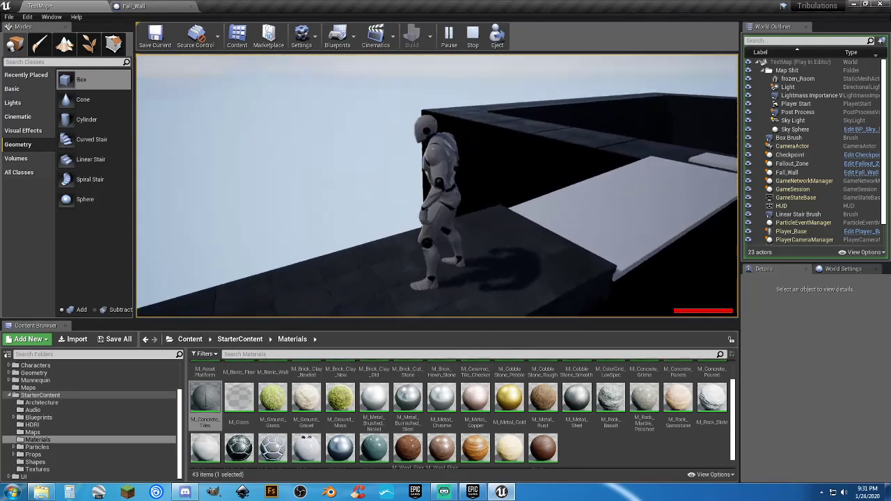
pyautogui.press('Escape')
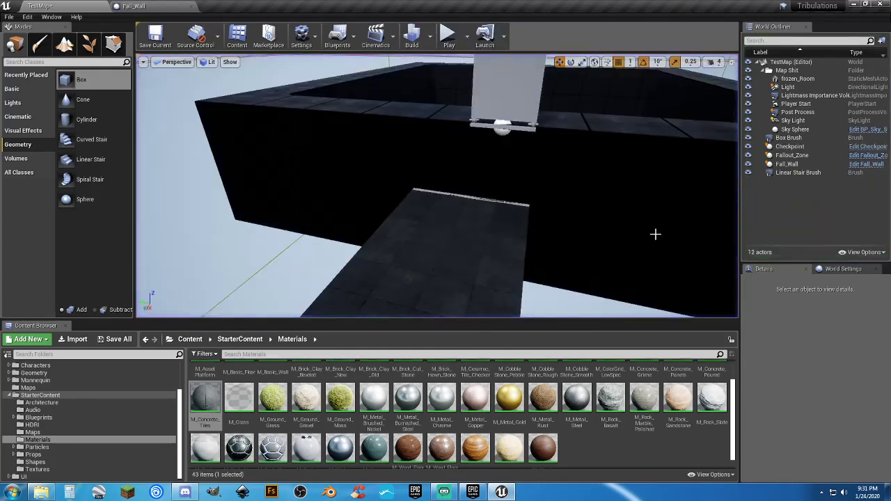
# Playtest the map by climbing the stairs, triggering the fall wall, crossing to the platform and back, and stop playing
pyautogui.moveTo(656, 233); pyautogui.dragTo(656, 233, button='right')
pyautogui.moveTo(537, 110); pyautogui.dragTo(537, 110, button='right')
pyautogui.click(450, 40)
pyautogui.press('w')
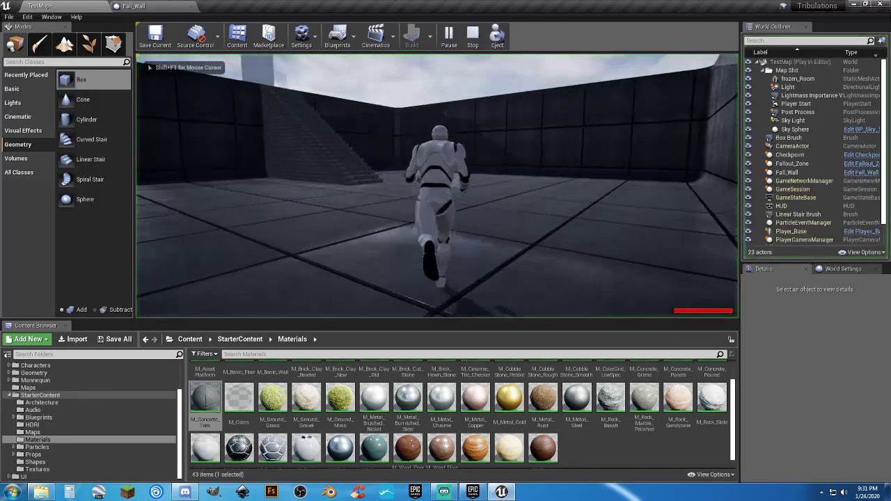
pyautogui.press('w')
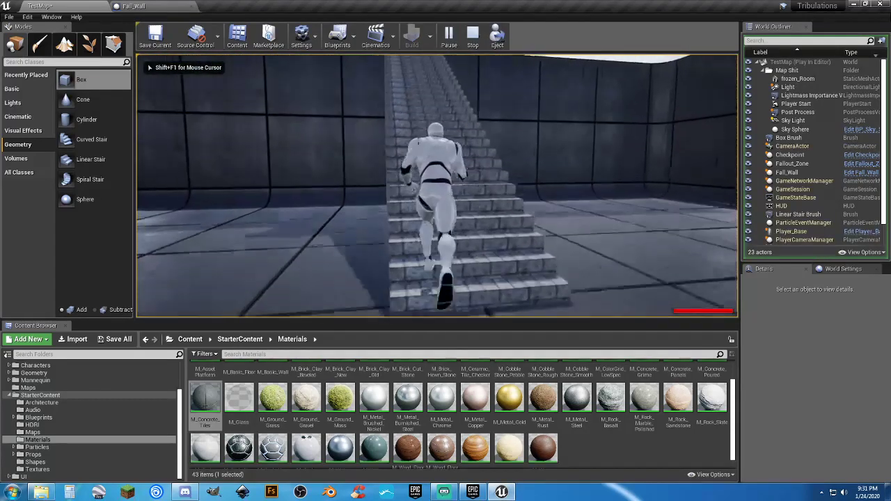
pyautogui.press('w')
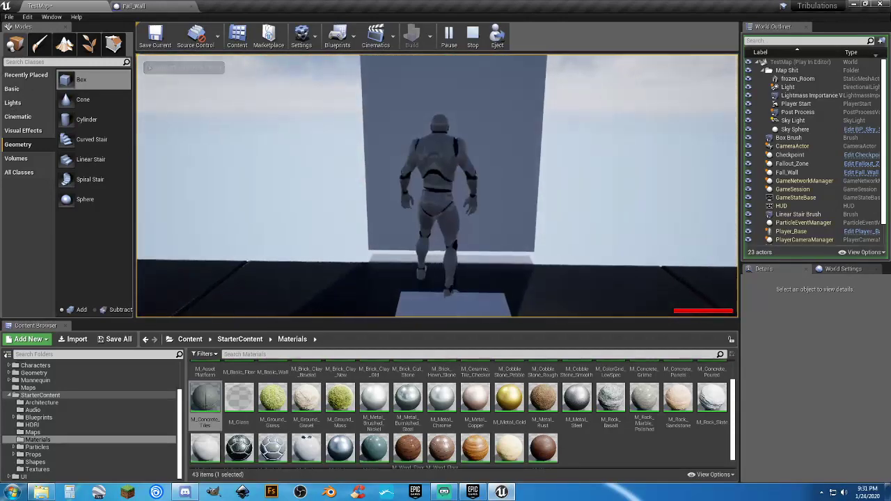
pyautogui.press('w')
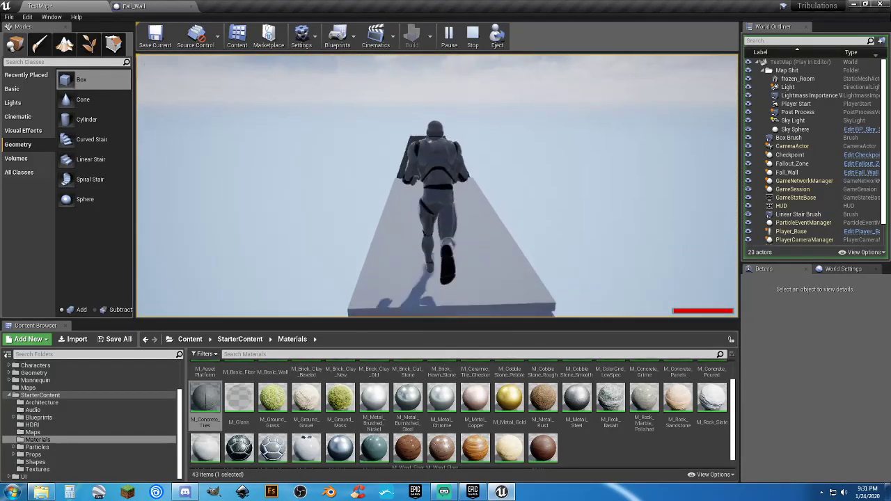
pyautogui.press('w')
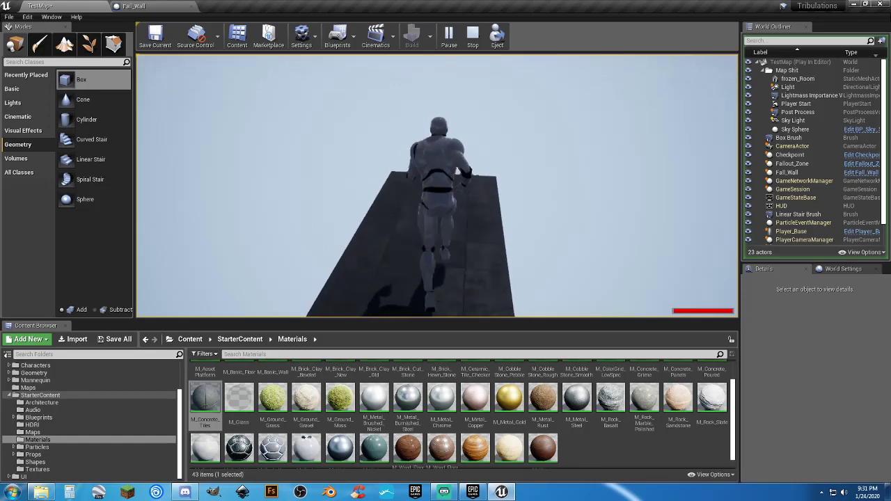
pyautogui.press('w')
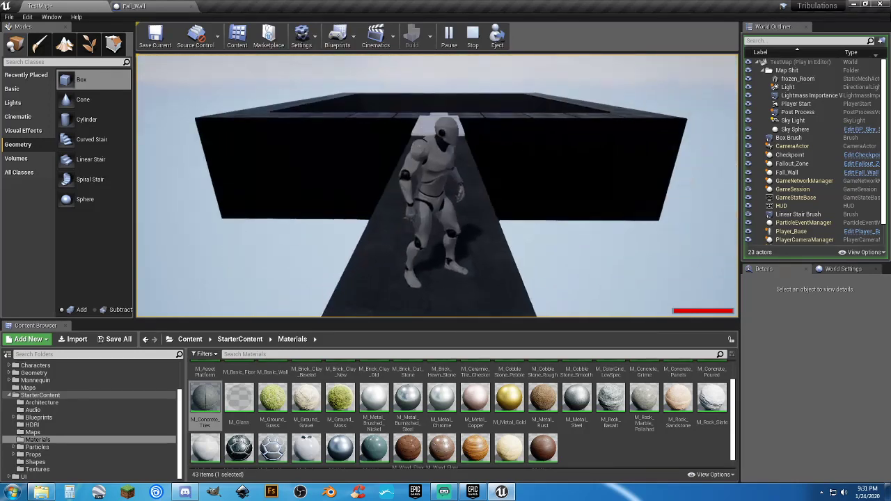
pyautogui.press('w')
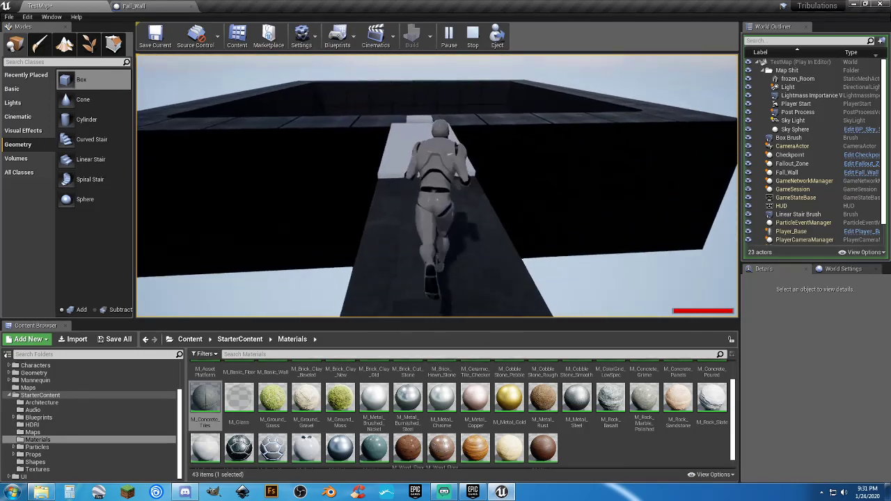
pyautogui.press('w')
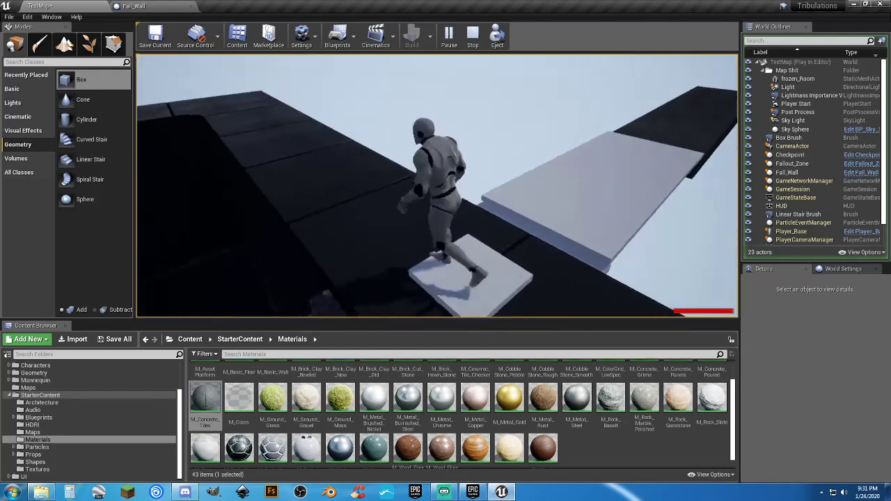
pyautogui.press('w')
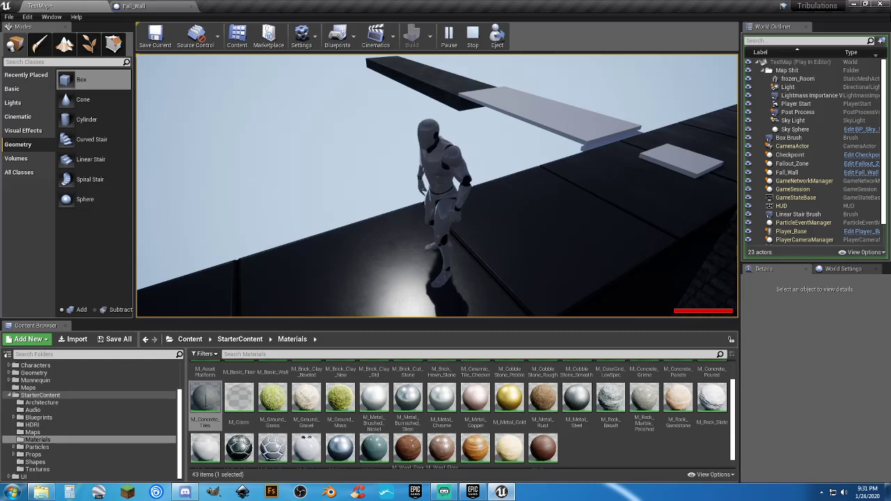
pyautogui.press('Escape')
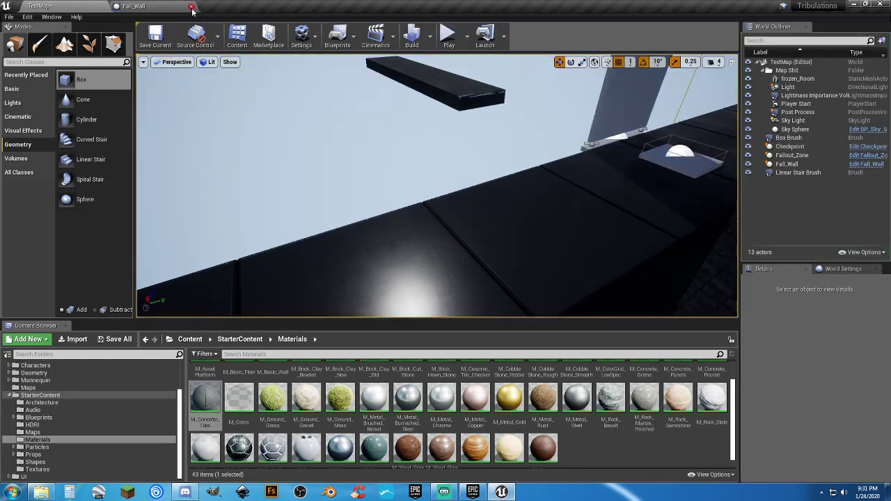
# Close the Fall_Wall blueprint, open the Checkpoint blueprint from the Assets/Gadgets folder, and select its Cube component
pyautogui.click(192, 8)
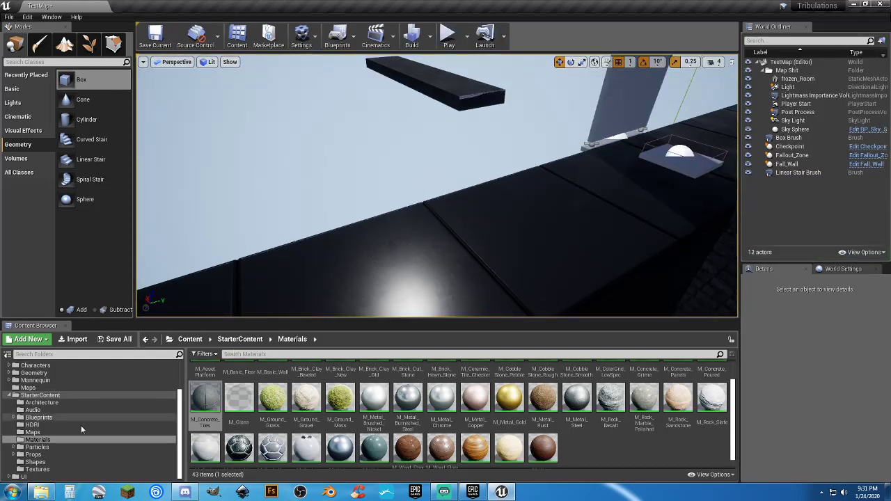
pyautogui.scroll(2, 81, 418)
pyautogui.click(15, 373)
pyautogui.click(35, 380)
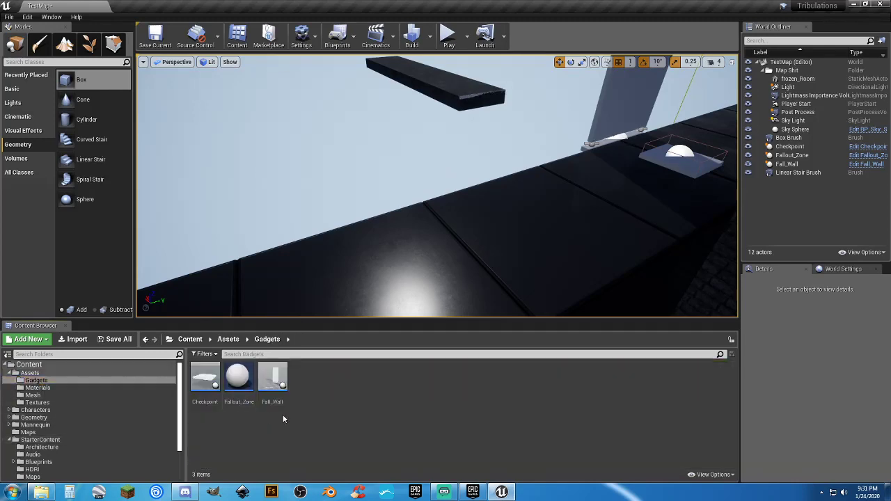
pyautogui.doubleClick(205, 379)
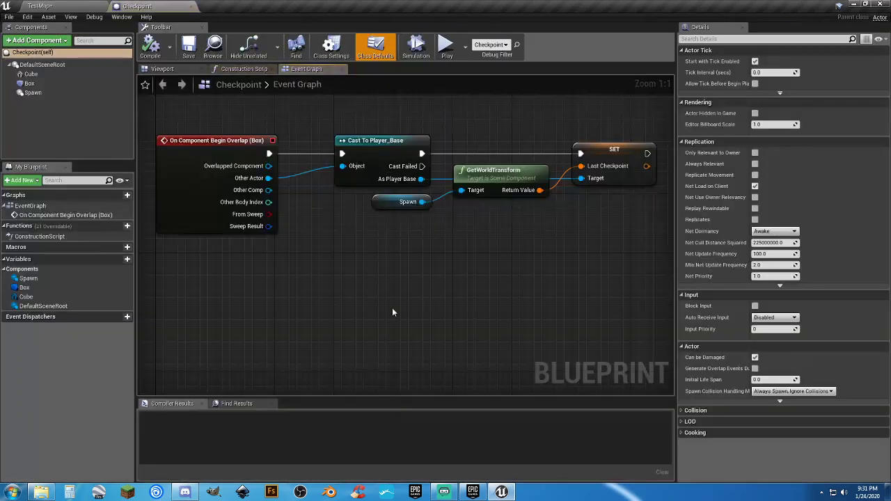
pyautogui.click(31, 74)
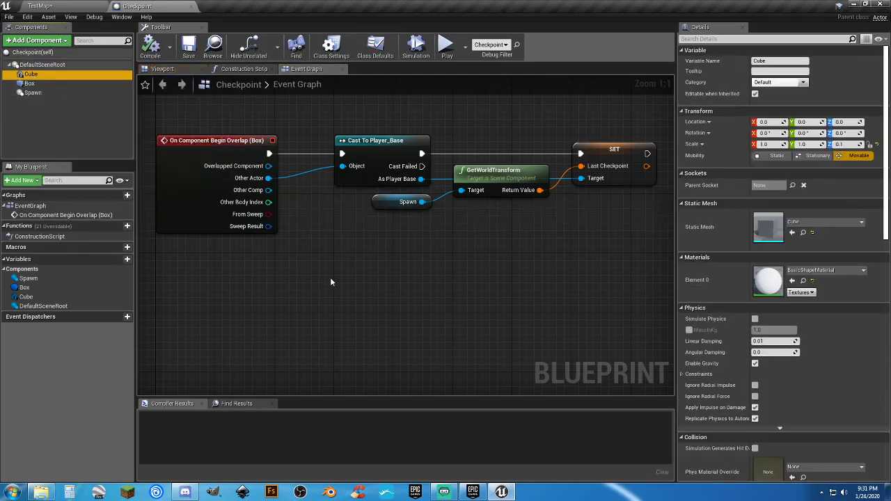
# Create an instance-editable Boolean variable named "Is Base Visible?" in the Checkpoint blueprint, and compile and save
pyautogui.click(126, 259)
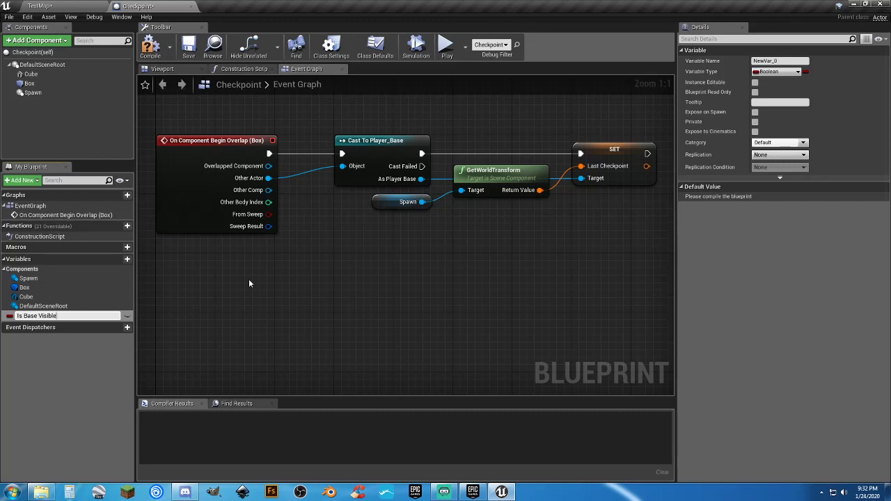
pyautogui.press('Return')
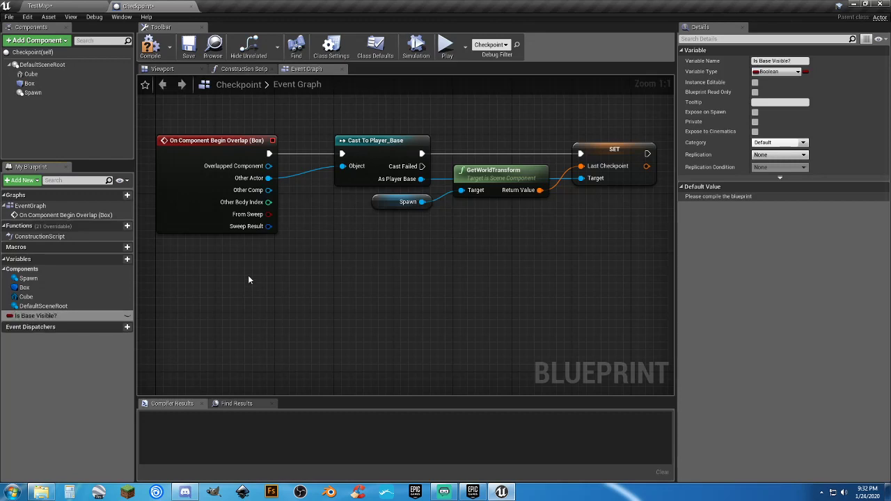
pyautogui.click(128, 317)
pyautogui.click(150, 48)
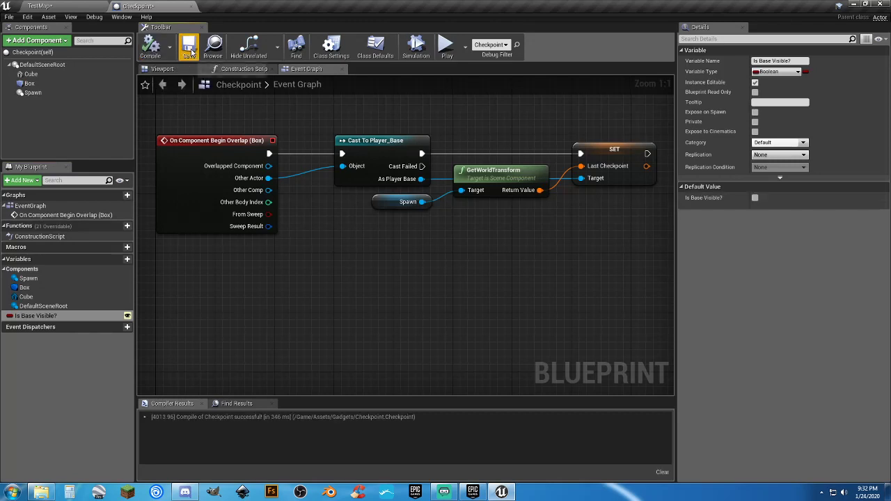
# Add an Event BeginPlay node above the On Component Begin Overlap (Box) node
pyautogui.moveTo(347, 202); pyautogui.dragTo(381, 283, button='right')
pyautogui.rightClick(208, 117)
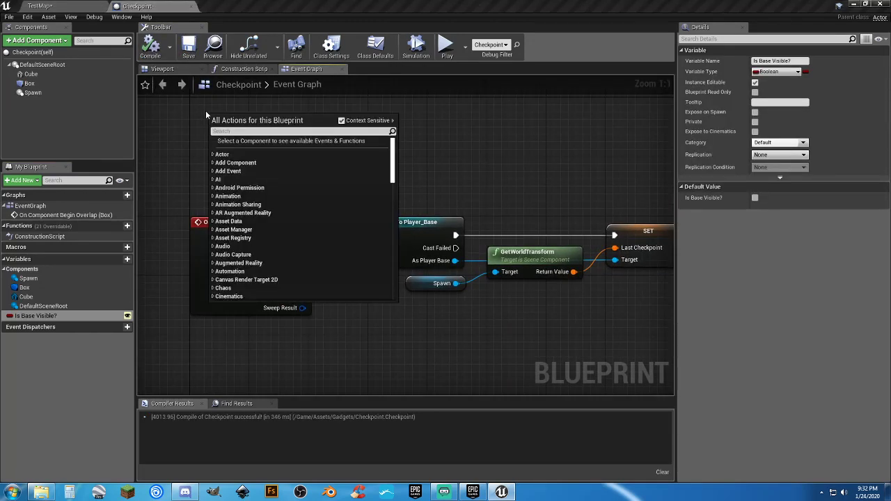
pyautogui.write('begin')
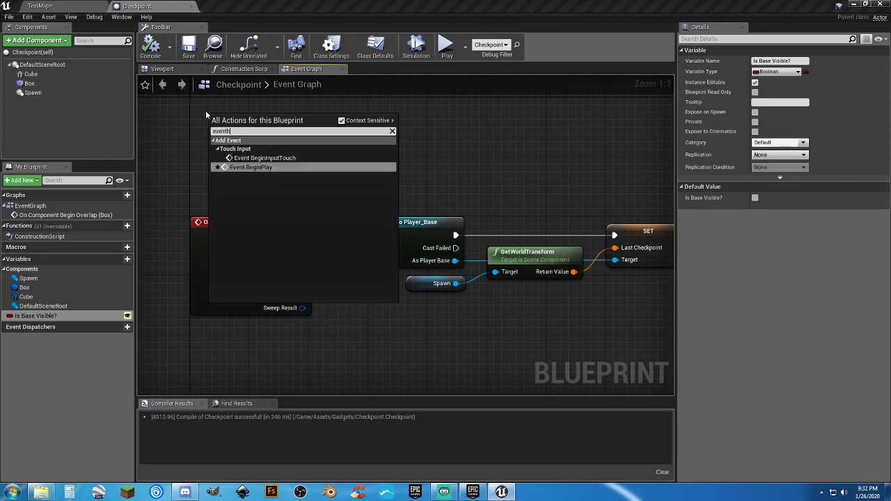
pyautogui.press('Return')
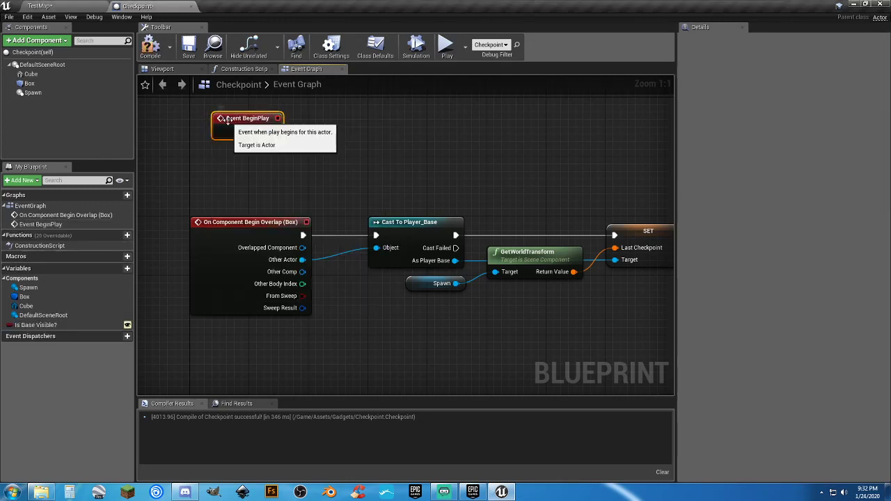
pyautogui.moveTo(227, 120); pyautogui.dragTo(204, 109)
pyautogui.moveTo(241, 167); pyautogui.dragTo(243, 195, button='right')
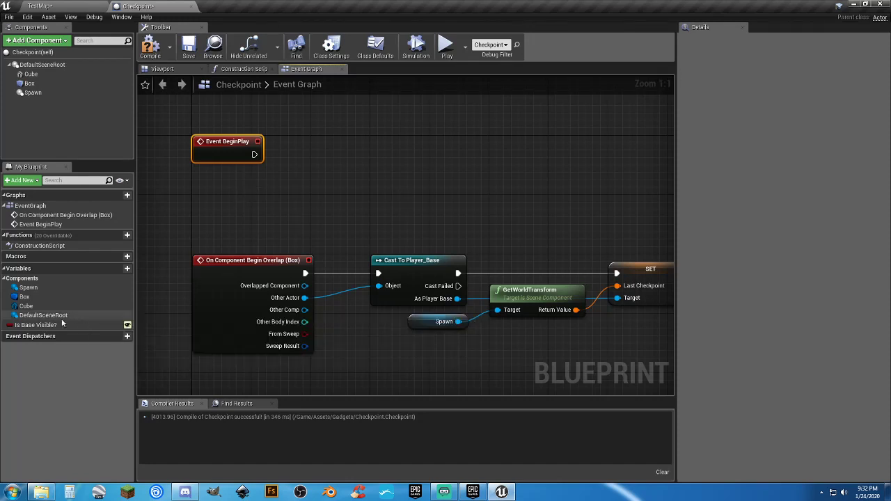
# Get the Is Base Visible? variable as the condition of a new Branch run by Event BeginPlay, and place the Branch close to the event
pyautogui.moveTo(49, 324); pyautogui.dragTo(205, 176)
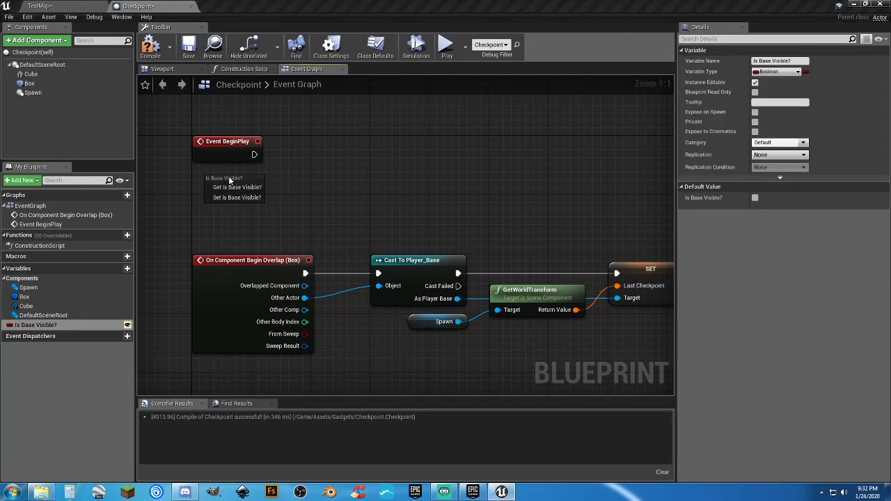
pyautogui.click(240, 189)
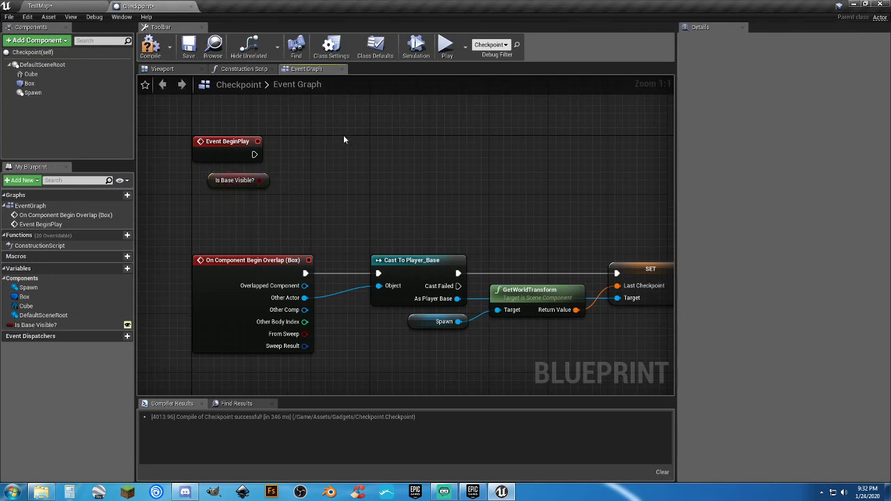
pyautogui.click(344, 136)
pyautogui.moveTo(259, 181); pyautogui.dragTo(255, 155)
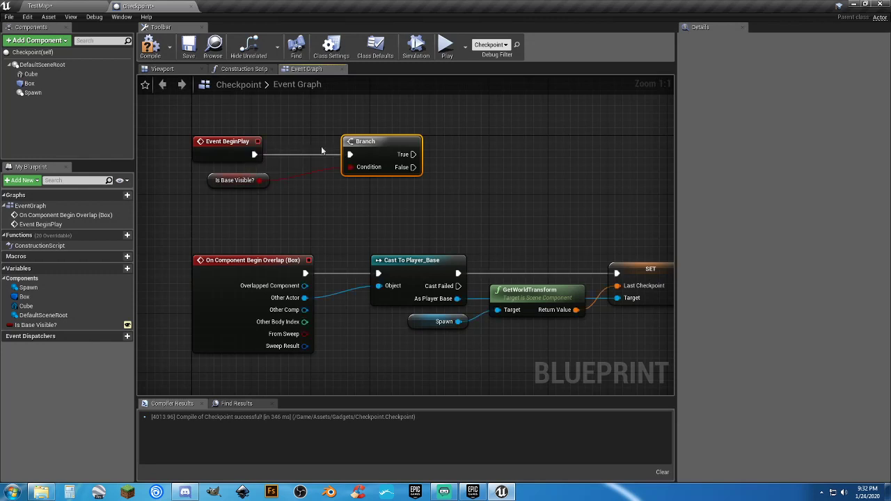
pyautogui.moveTo(351, 144); pyautogui.dragTo(299, 144)
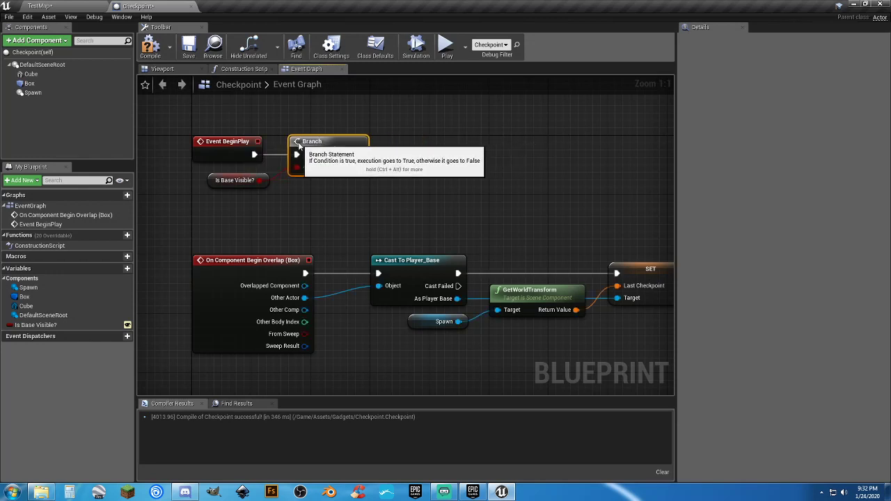
pyautogui.click(296, 206)
# Add a reference to the Cube component with a Set Visibility node targeting it
pyautogui.click(29, 84)
pyautogui.keyDown('ctrl'); pyautogui.click(31, 74); pyautogui.keyUp('ctrl')
pyautogui.moveTo(30, 74); pyautogui.dragTo(403, 182)
pyautogui.write('set vis')
pyautogui.press('Return')
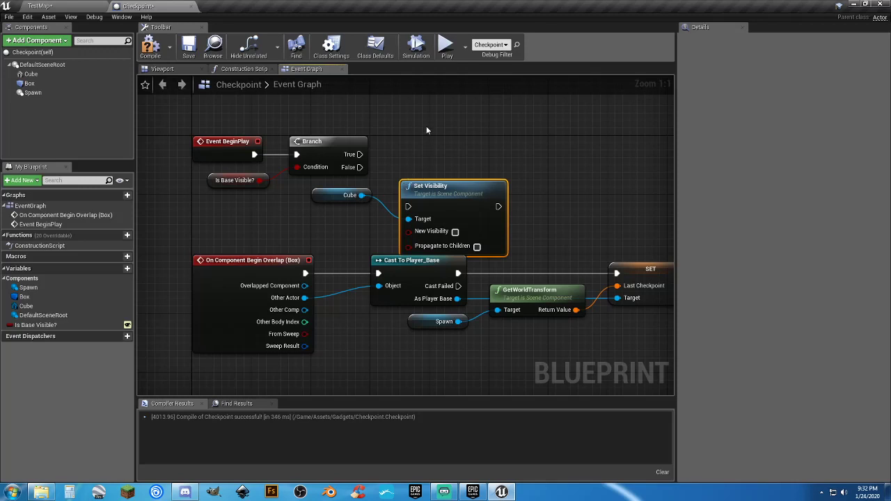
# Duplicate Set Visibility, wire the copy to True and the original to False, target Cube with both, and enable New Visibility on the True one
pyautogui.hotkey('ctrl', 'c')
pyautogui.hotkey('ctrl', 'v')
pyautogui.moveTo(446, 139); pyautogui.dragTo(371, 180)
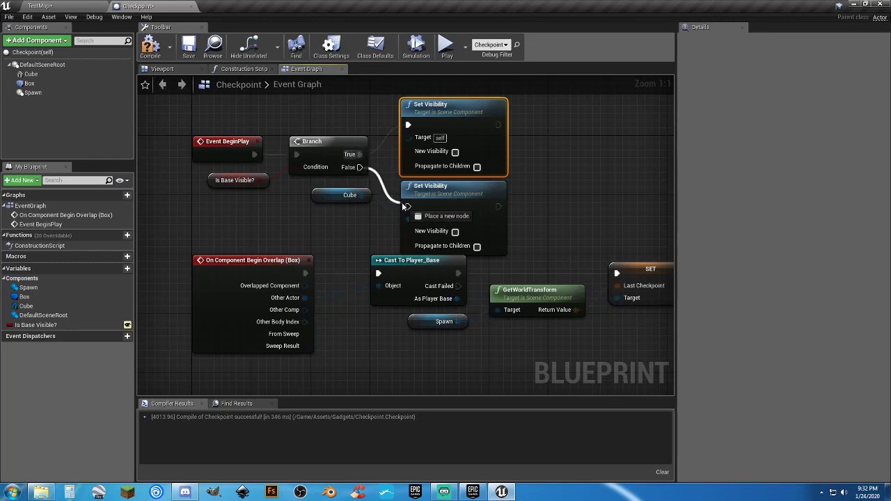
pyautogui.moveTo(409, 209); pyautogui.dragTo(408, 218)
pyautogui.moveTo(362, 194); pyautogui.dragTo(408, 137)
pyautogui.click(455, 150)
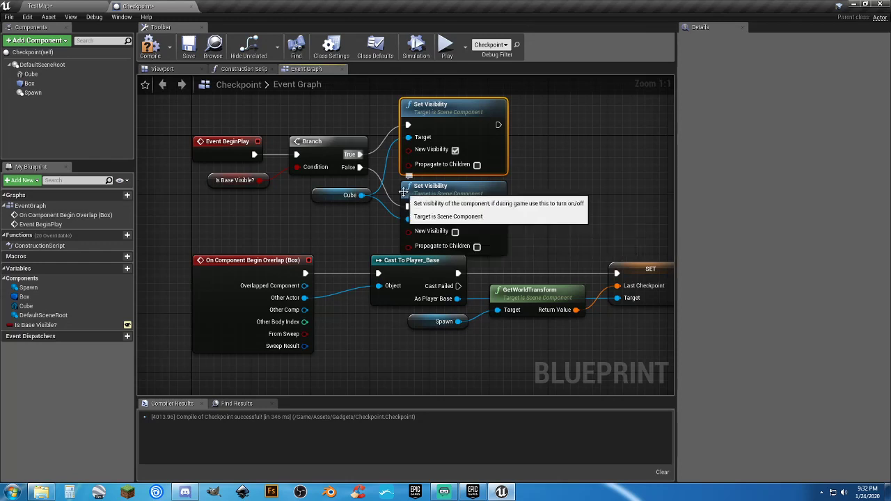
# Enable the default value of the Is Base Visible? variable, and compile and save the blueprint
pyautogui.click(34, 325)
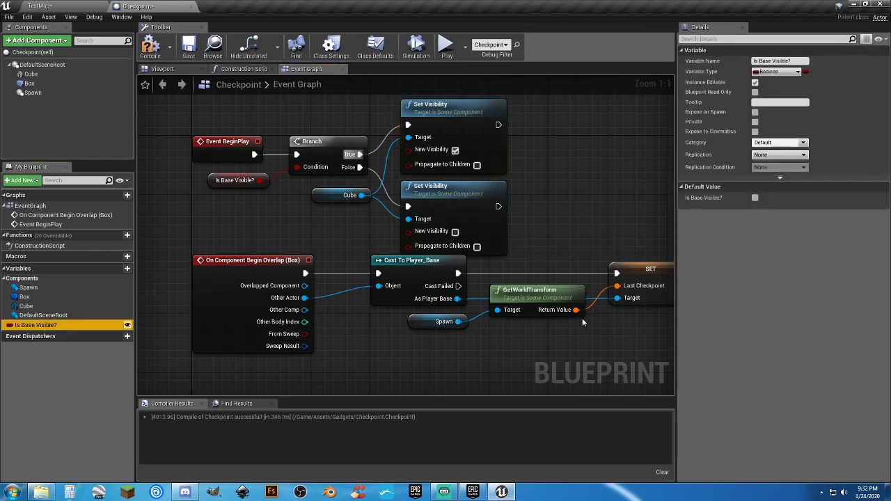
pyautogui.click(755, 198)
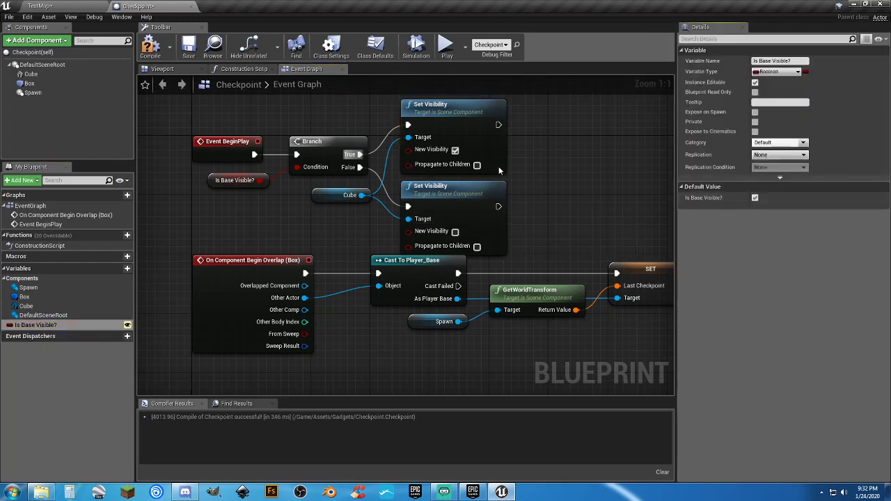
pyautogui.click(151, 56)
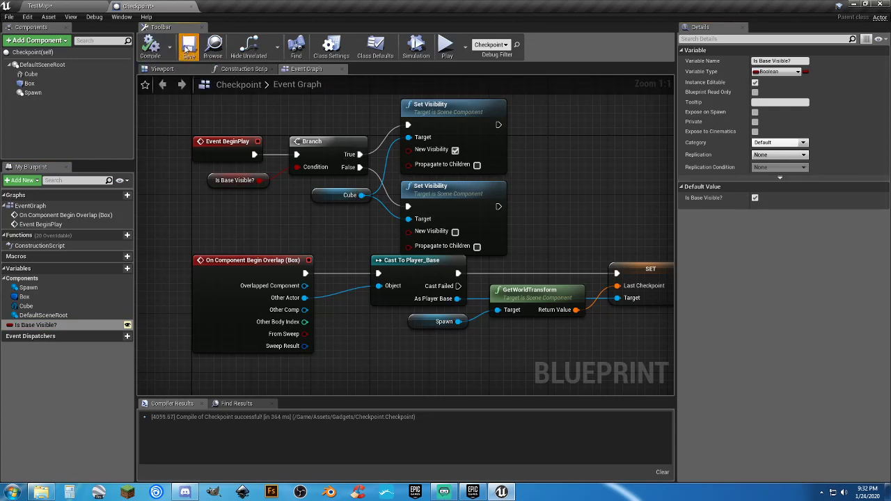
# Align the BeginPlay and Branch nodes with the upper Set Visibility node and move the whole group up, clear of the overlap nodes
pyautogui.moveTo(331, 226); pyautogui.dragTo(208, 135)
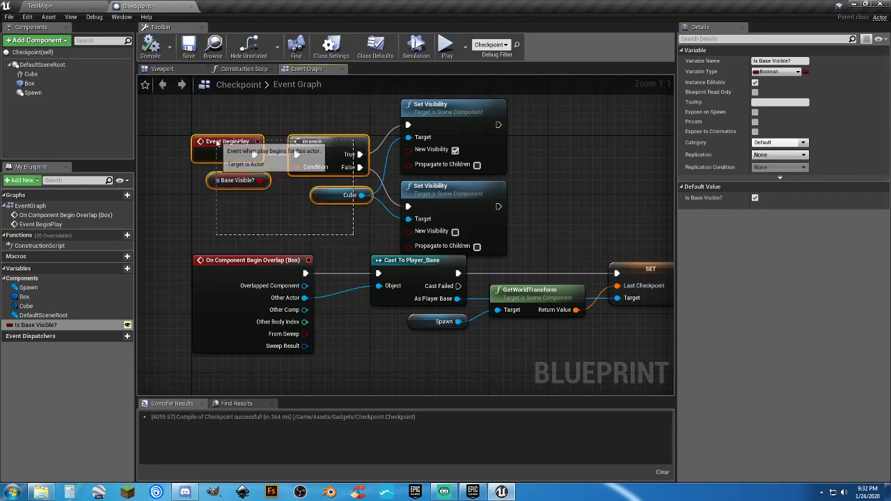
pyautogui.moveTo(314, 148); pyautogui.dragTo(315, 117)
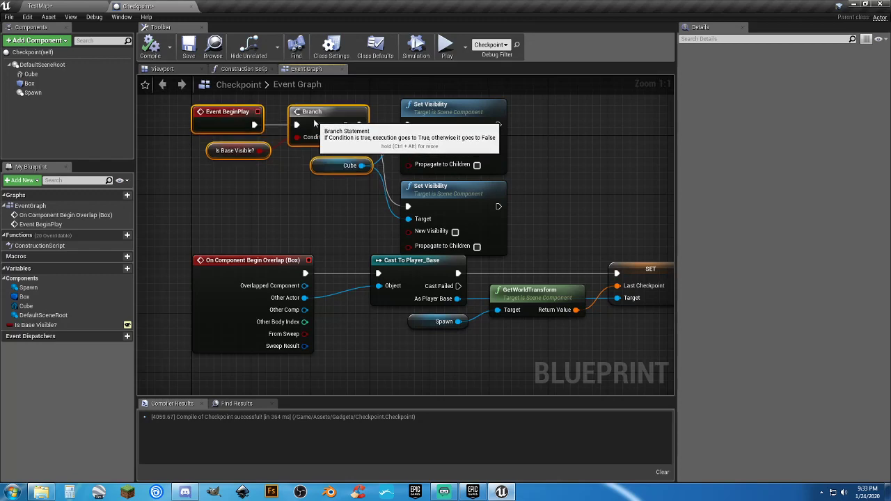
pyautogui.moveTo(574, 210); pyautogui.dragTo(220, 115)
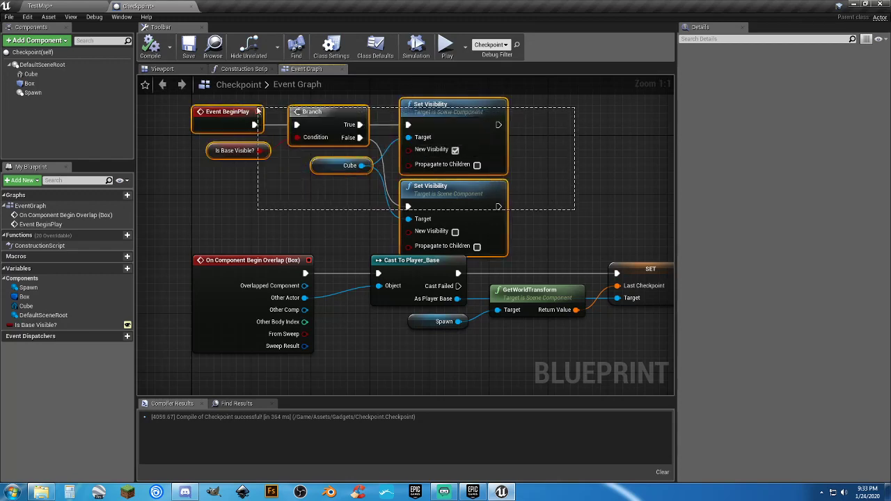
pyautogui.moveTo(220, 115); pyautogui.dragTo(244, 171, button='right')
pyautogui.moveTo(245, 171); pyautogui.dragTo(248, 141)
pyautogui.click(285, 225)
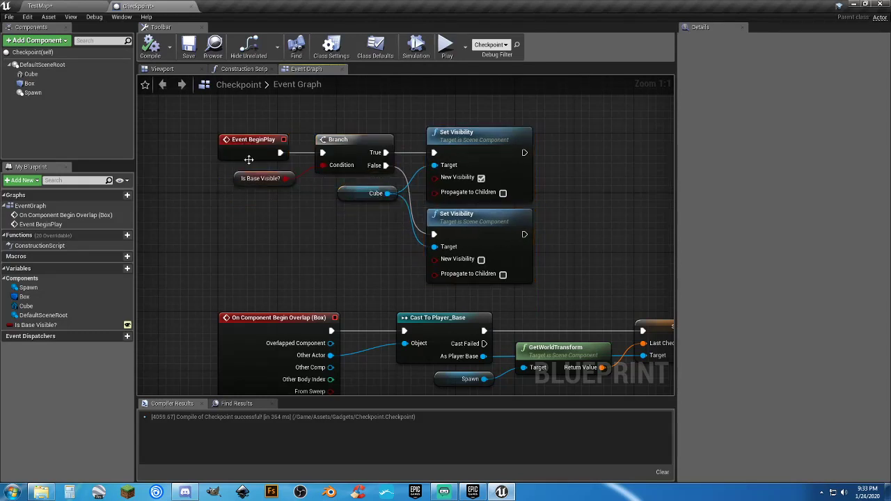
# Save the Checkpoint blueprint and turn off Is Base Visible? on the Checkpoint placed in TestMap
pyautogui.click(187, 48)
pyautogui.click(83, 7)
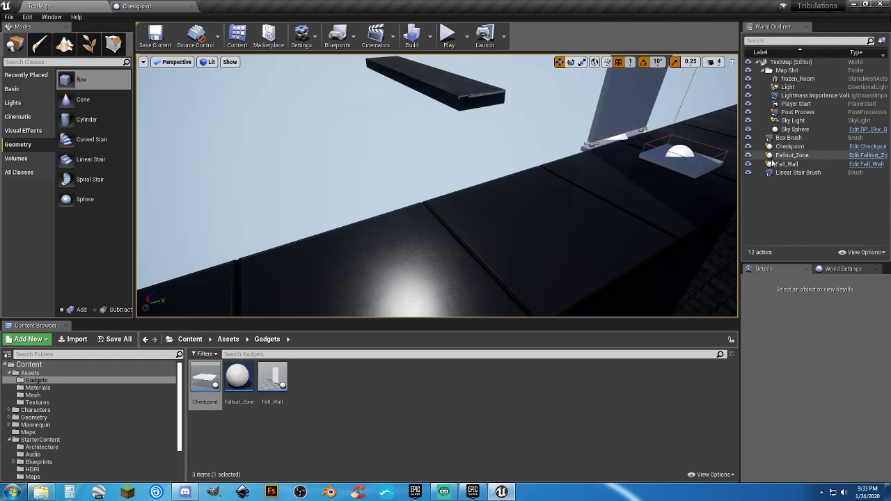
pyautogui.click(790, 147)
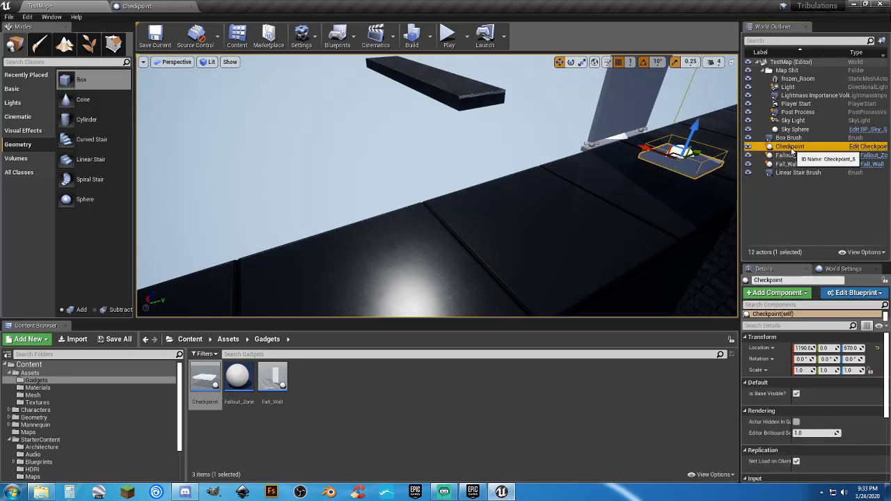
pyautogui.click(797, 394)
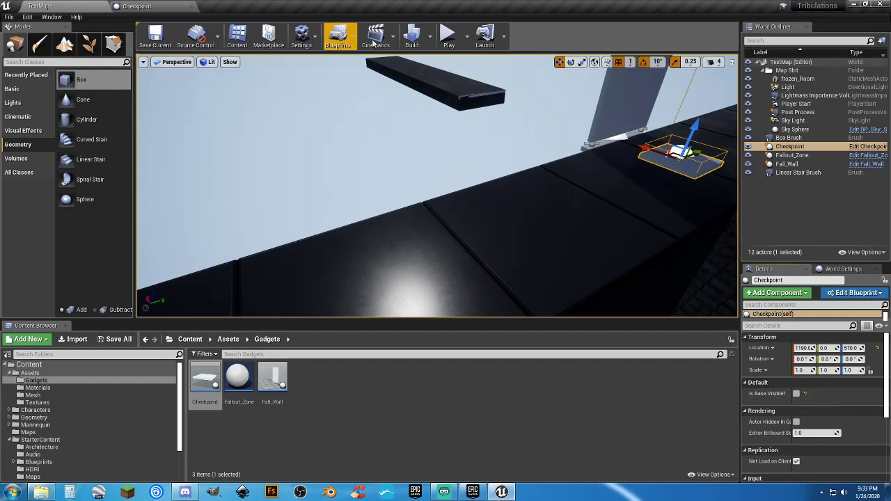
# Playtest TestMap by running up the stairs, past the hidden checkpoint, and across the fallen wall and back, and end the session
pyautogui.click(449, 37)
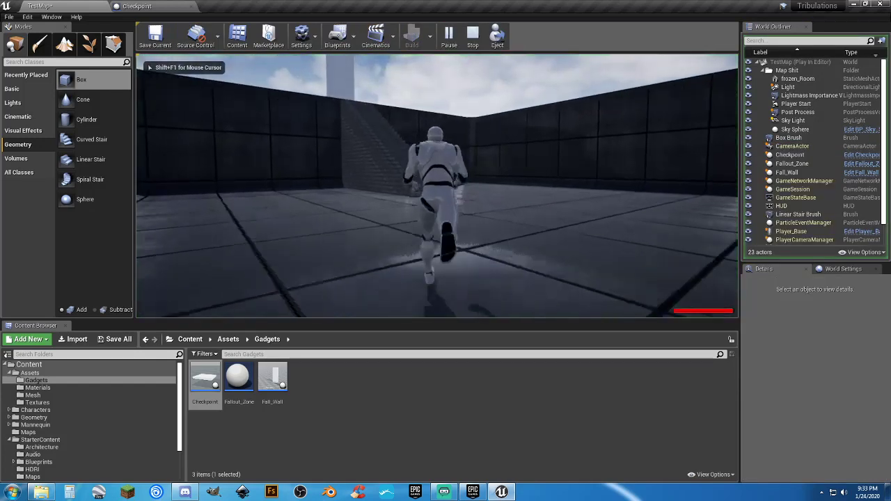
pyautogui.press('w')
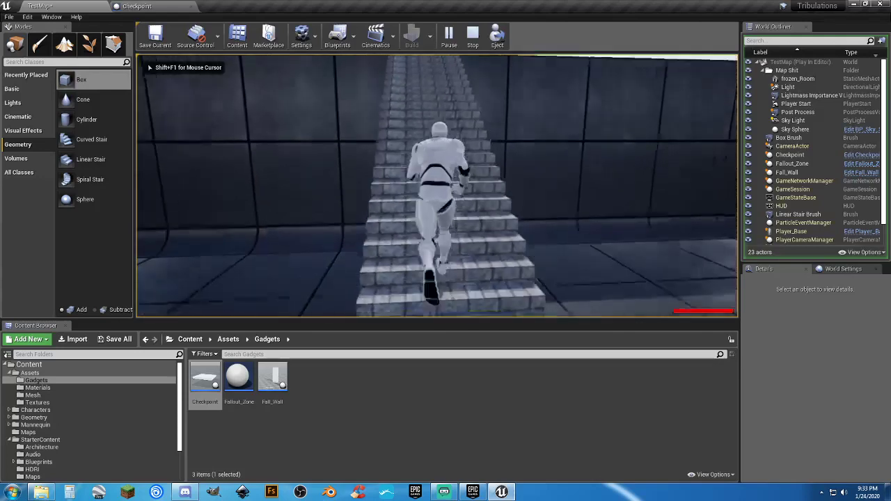
pyautogui.press('w')
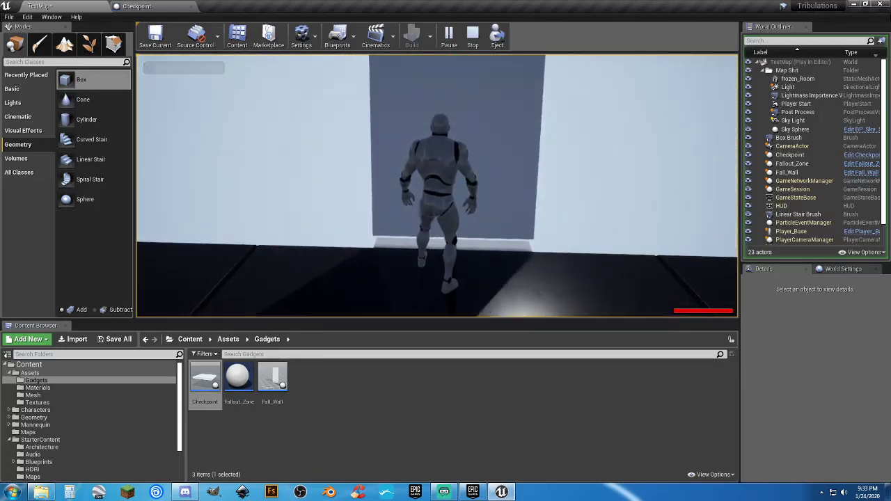
pyautogui.press('w')
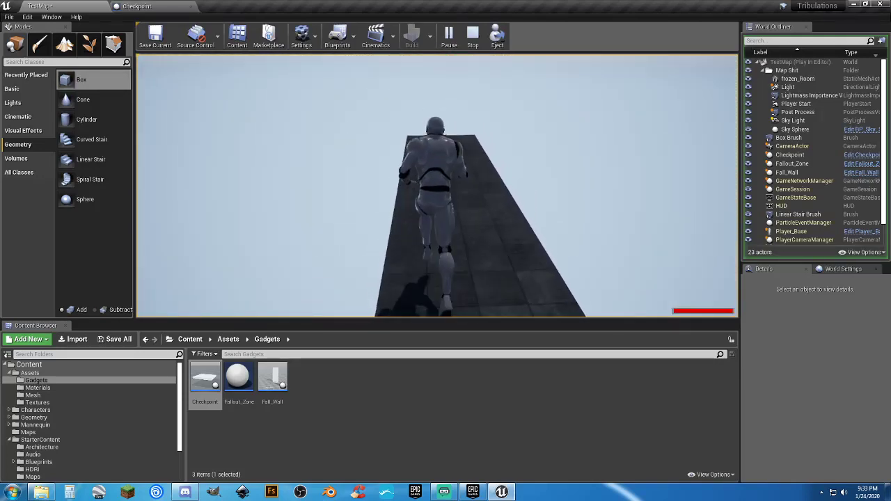
pyautogui.press('w')
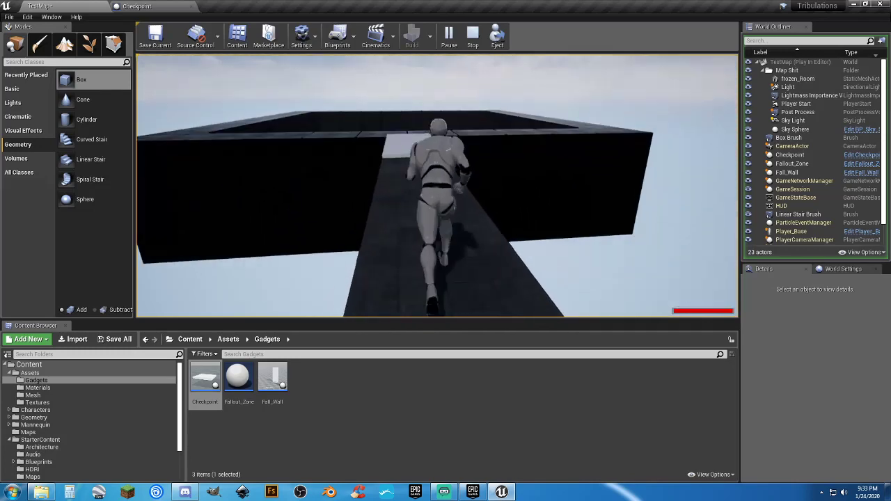
pyautogui.press('w')
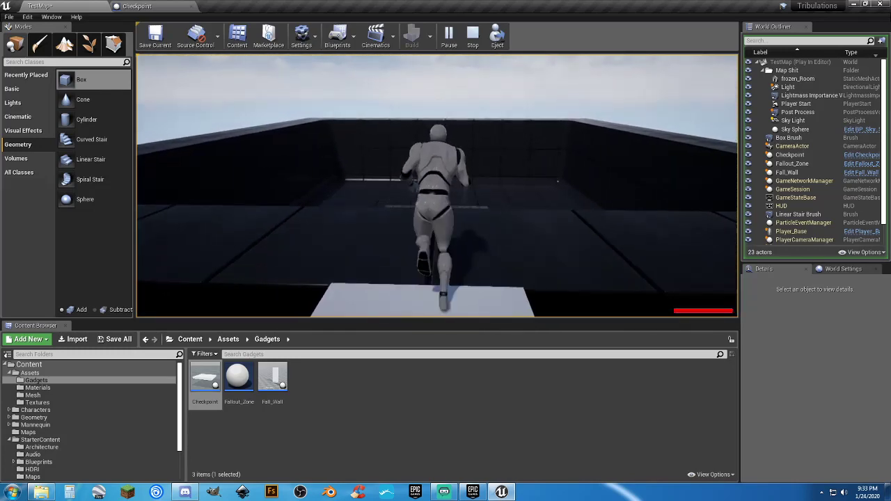
pyautogui.press('w')
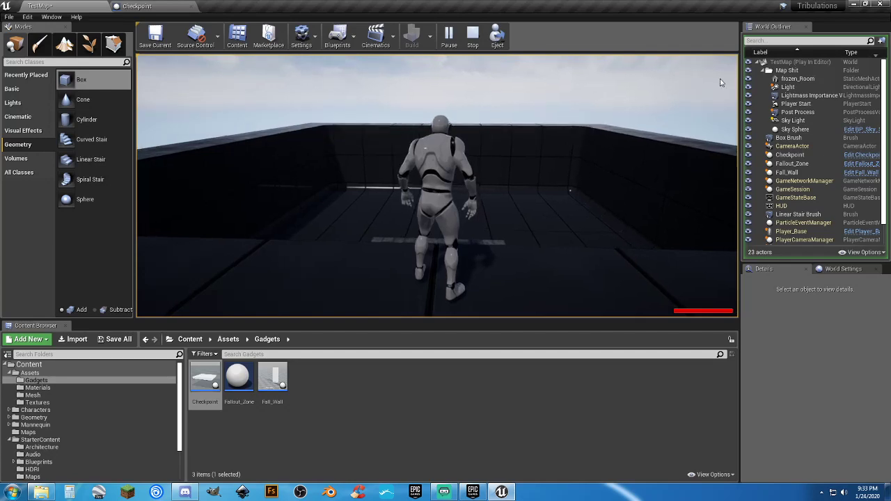
pyautogui.press('Escape')
pyautogui.moveTo(546, 162)
pyautogui.mouseDown(button='right')
pyautogui.moveTo(362, 170)
pyautogui.moveTo(544, 159)
pyautogui.mouseUp(button='right')
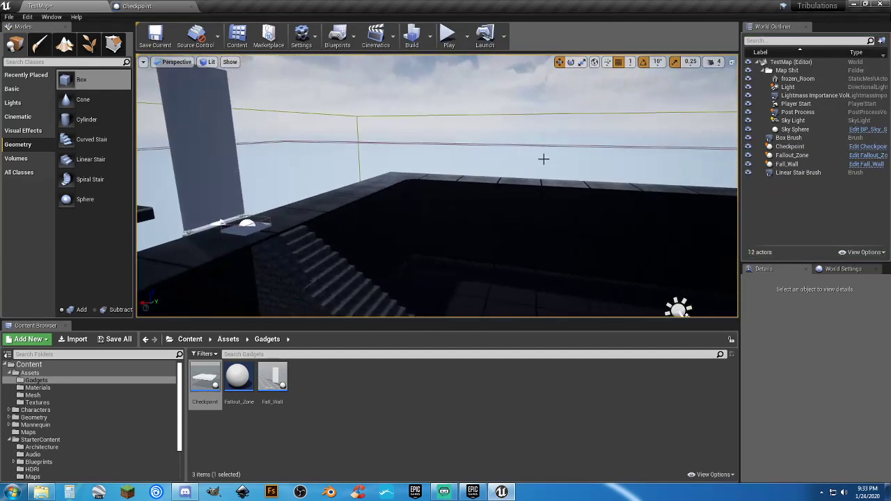
# Close the Checkpoint blueprint editor, open the Maps content folder, and save all modified content including TestMap
pyautogui.click(192, 6)
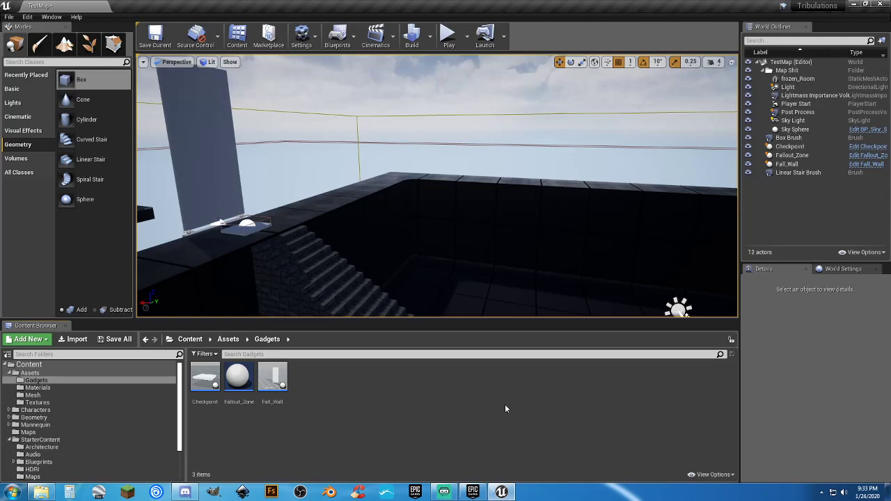
pyautogui.moveTo(456, 269); pyautogui.dragTo(546, 322, button='right')
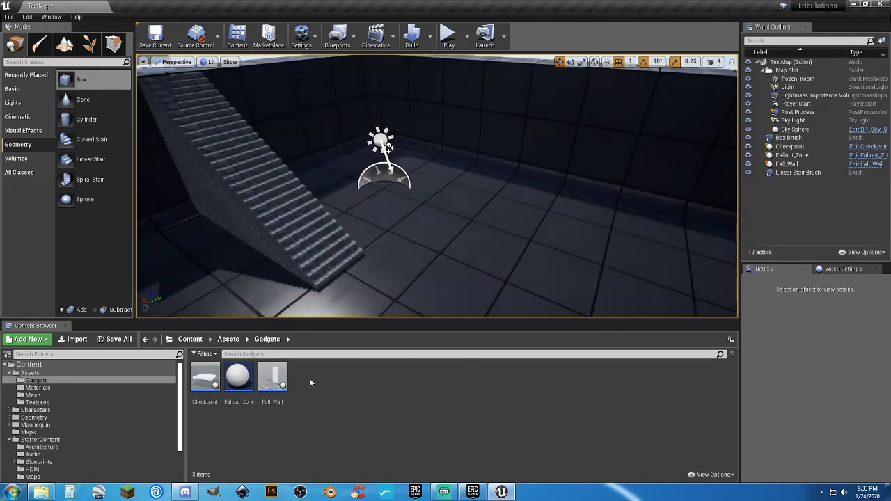
pyautogui.click(55, 433)
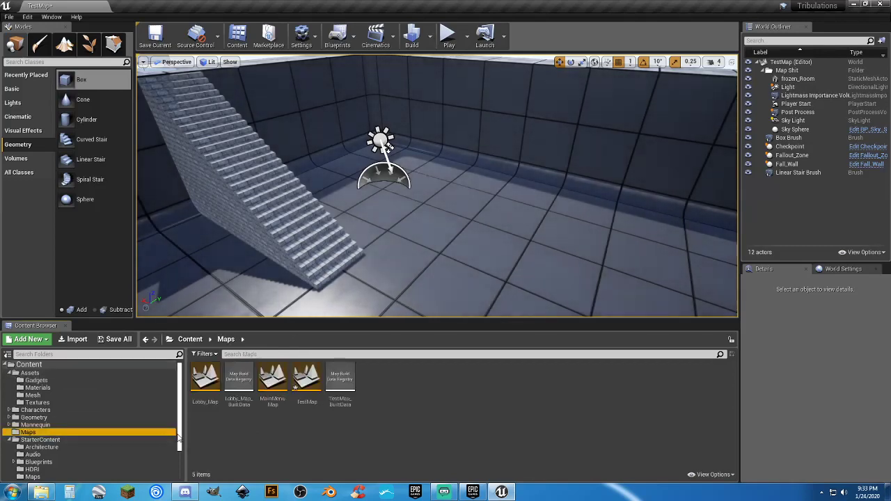
pyautogui.click(117, 339)
pyautogui.click(527, 331)
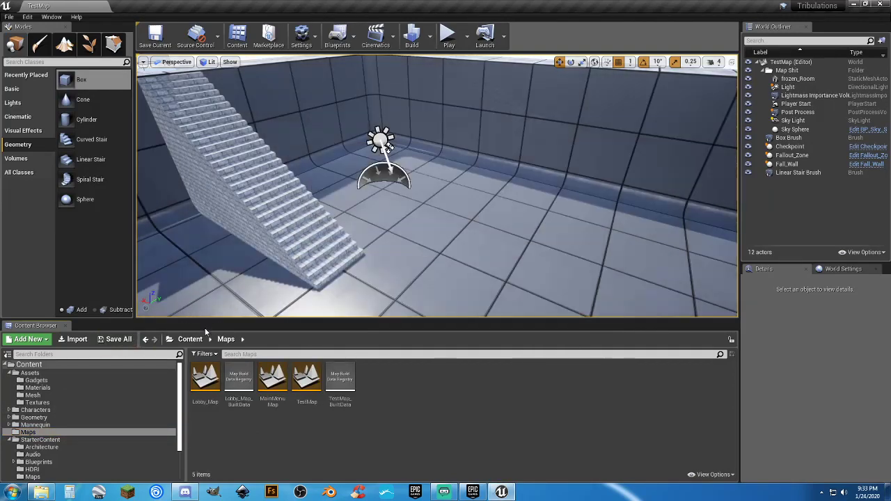
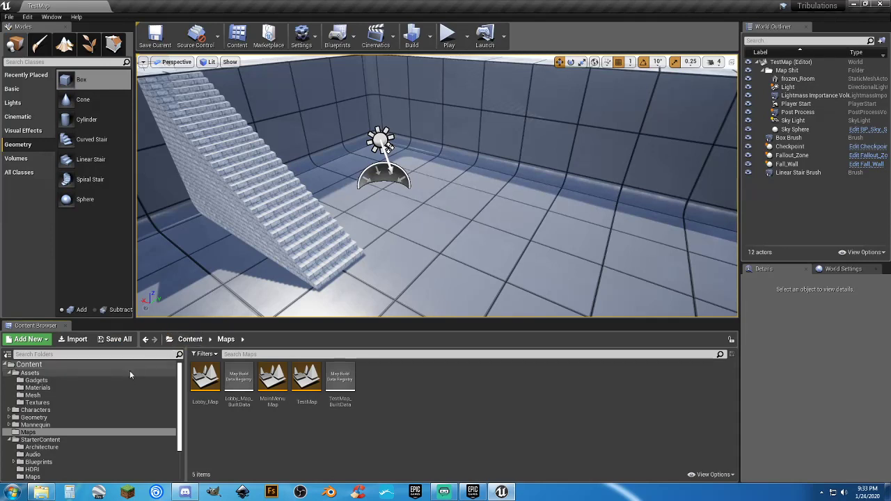
# Create a new level from the default template and delete its Floor and SphereReflectionCapture actors
pyautogui.click(9, 18)
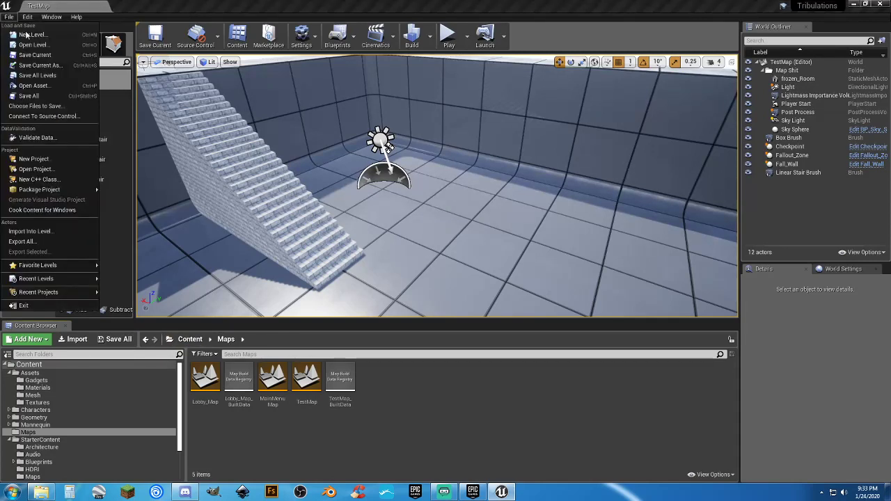
pyautogui.click(25, 35)
pyautogui.click(387, 209)
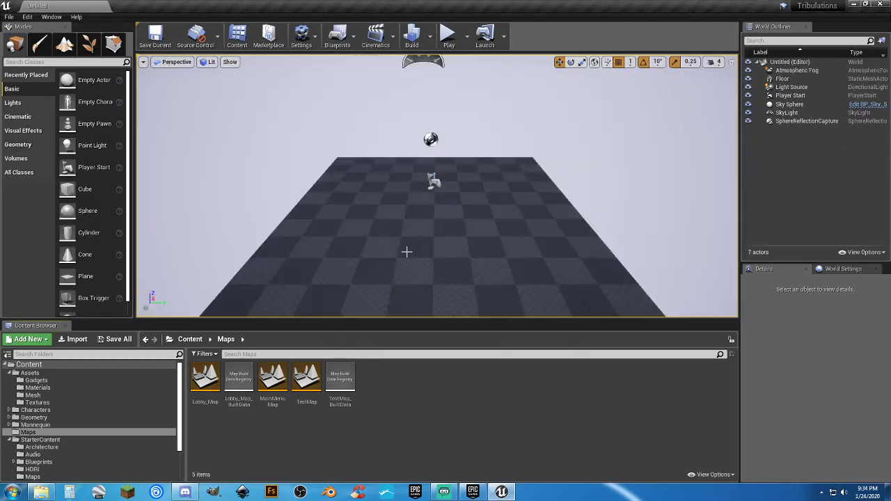
pyautogui.click(409, 255)
pyautogui.press('Delete')
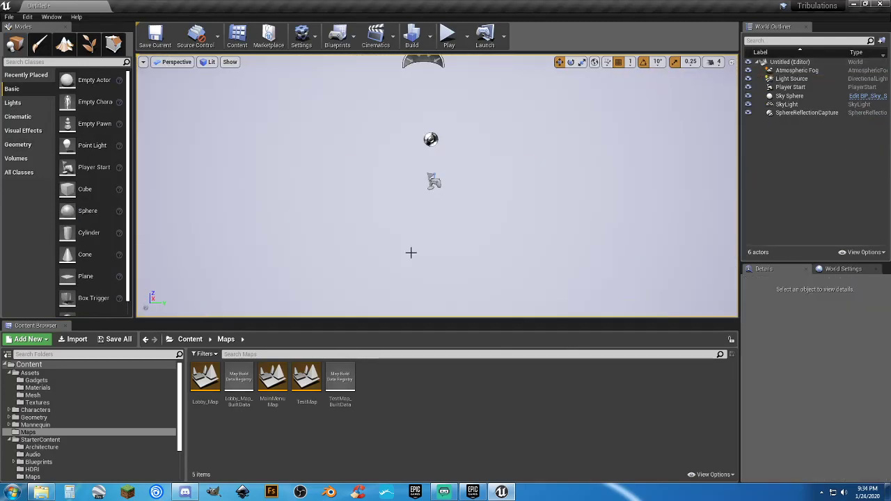
pyautogui.click(431, 141)
pyautogui.press('Delete')
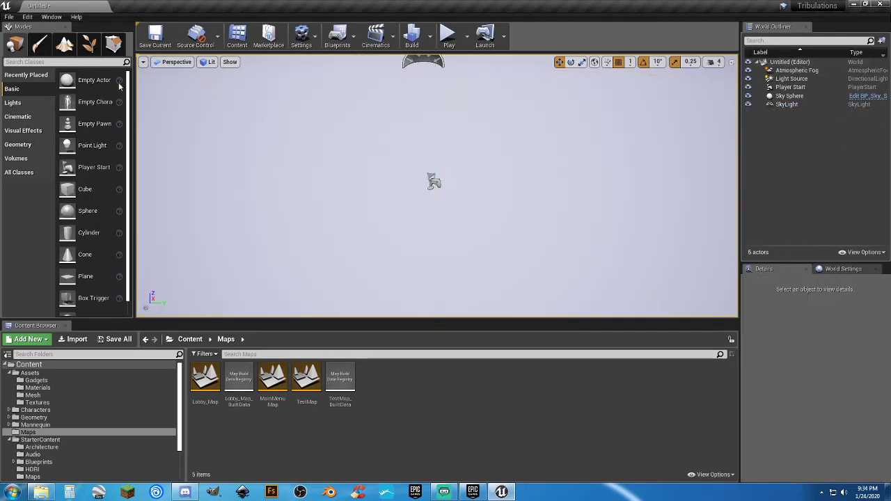
# Add an additive box brush to the new level and set its location to 0, 0, -5
pyautogui.click(18, 144)
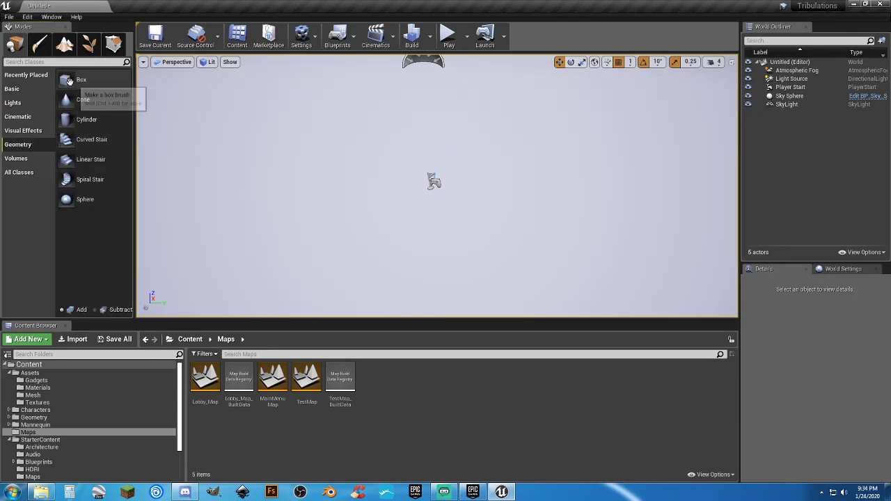
pyautogui.moveTo(68, 81); pyautogui.dragTo(399, 216)
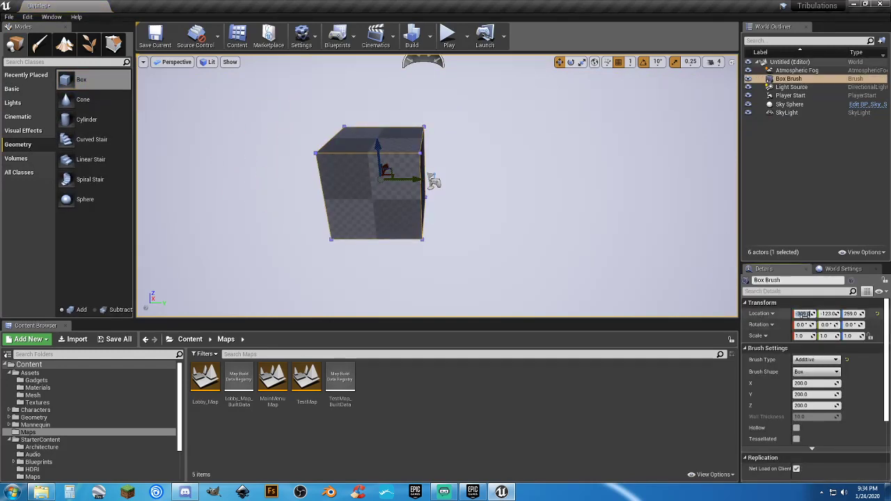
pyautogui.press('Tab')
pyautogui.write('0')
pyautogui.press('Tab')
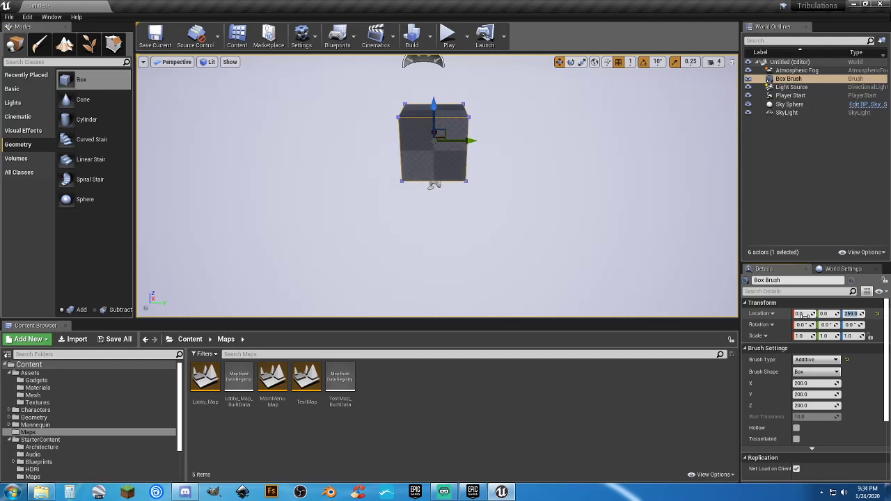
pyautogui.write('5')
pyautogui.press('Return')
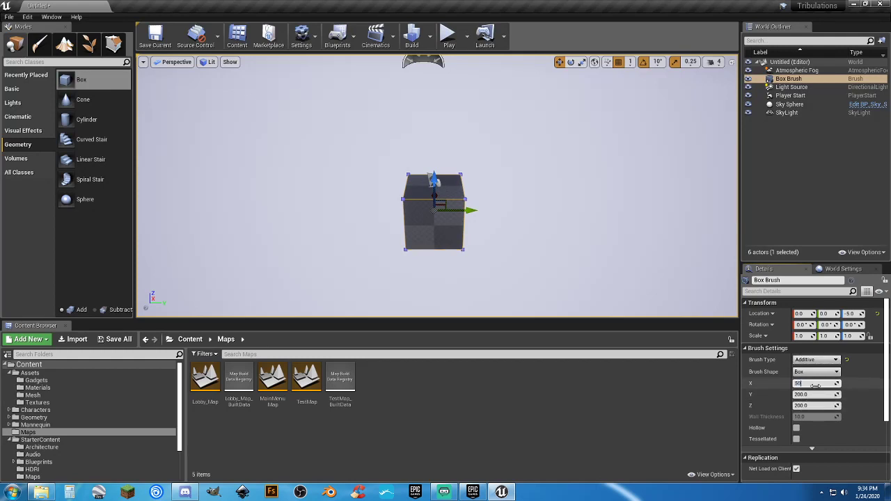
# Size the box brush as a floor with X 5000, Y 5000 and Z 10
pyautogui.press('Tab')
pyautogui.write('5')
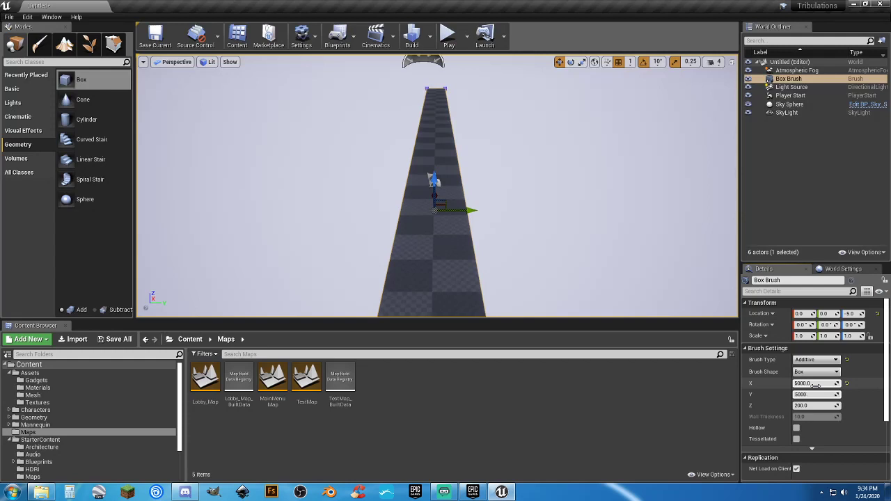
pyautogui.press('Tab')
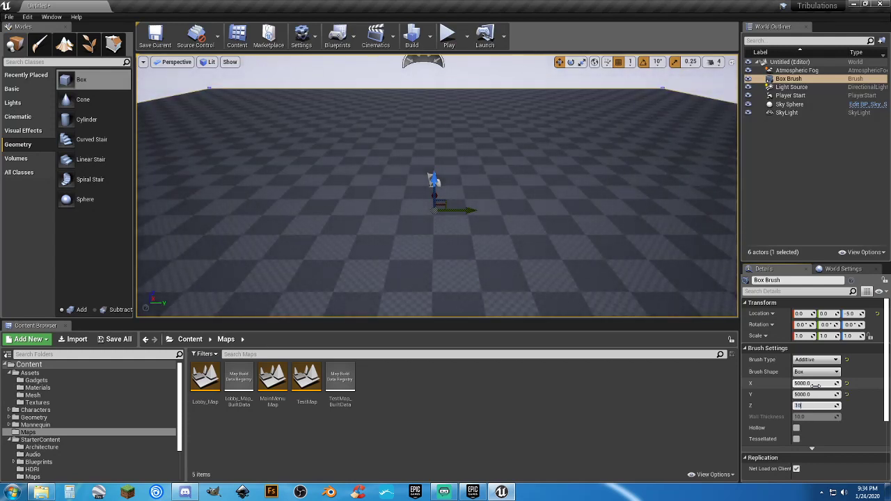
pyautogui.press('Tab')
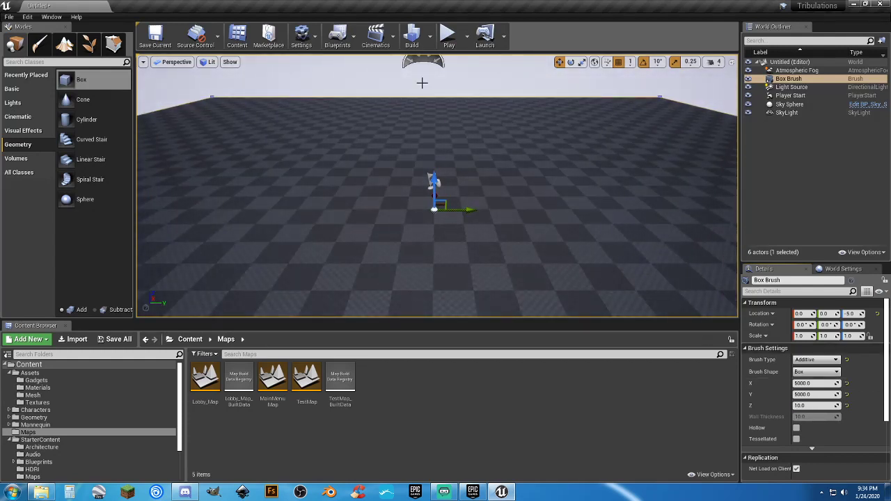
# Set the level's GameMode Override to ThirdPersonGameMode and briefly playtest the new floor
pyautogui.click(843, 269)
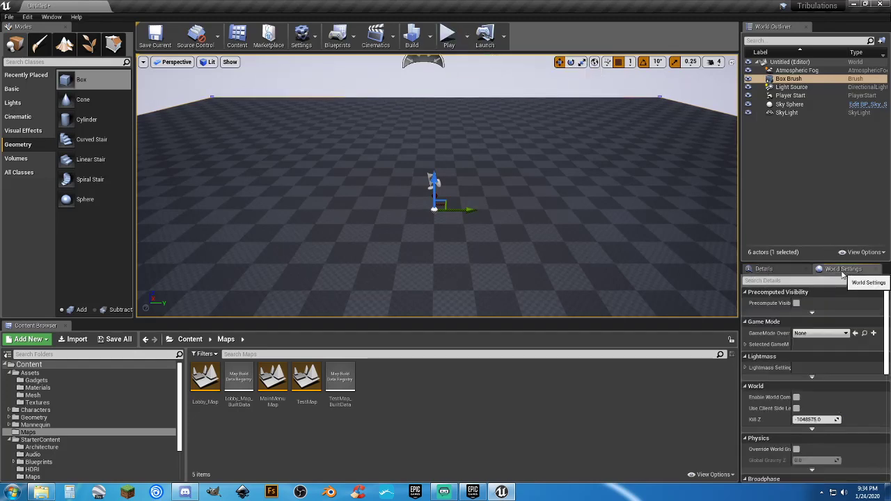
pyautogui.click(822, 333)
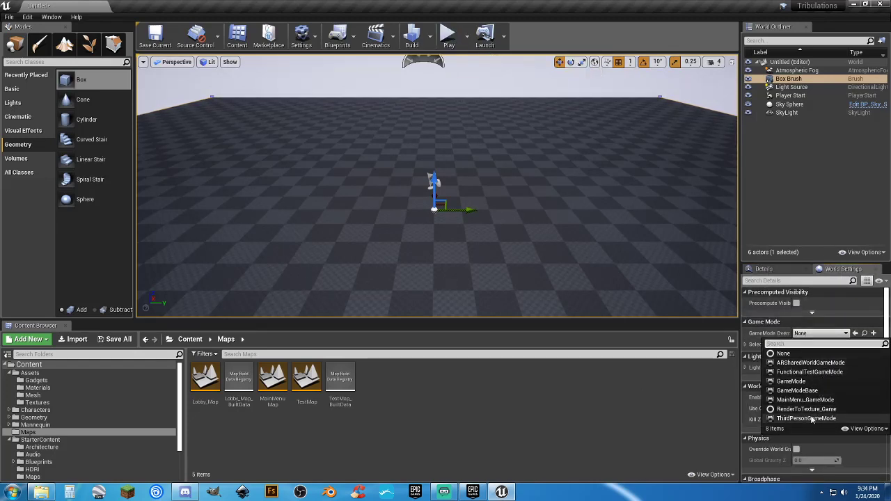
pyautogui.click(807, 418)
pyautogui.click(449, 38)
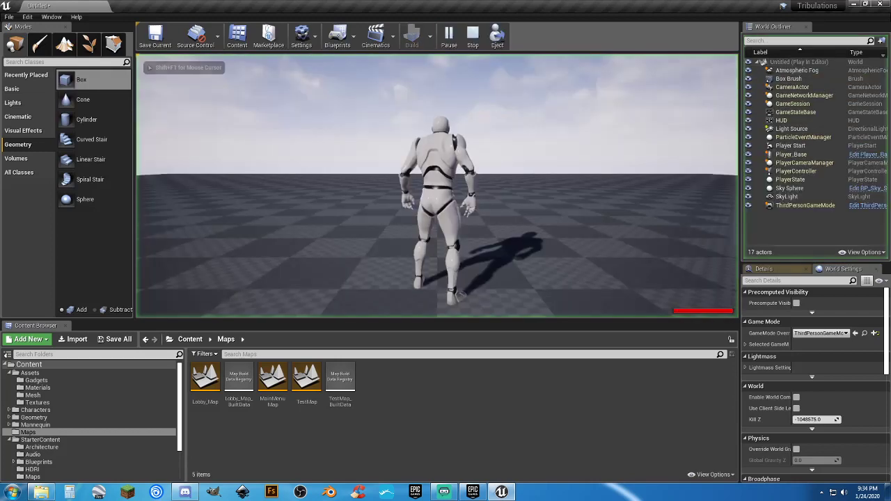
pyautogui.press('Escape')
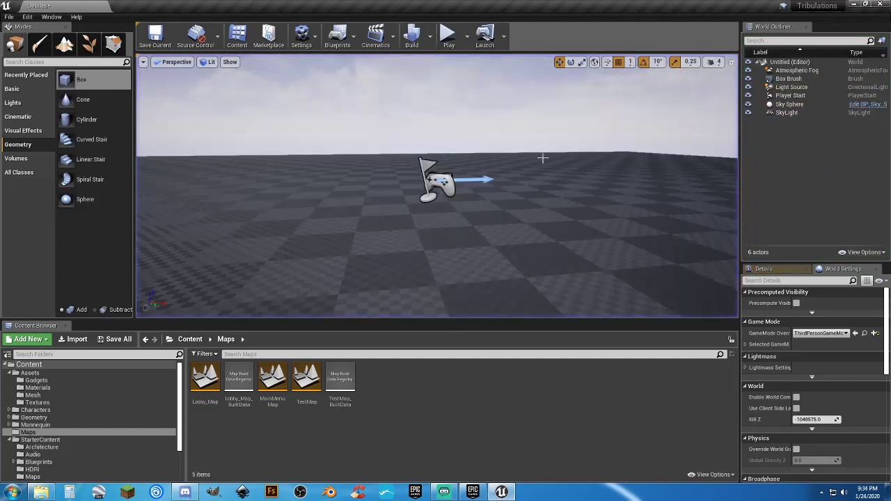
# Move the Player Start far back from the floor's centre along the negative X axis, keeping Y at 0
pyautogui.click(440, 179)
pyautogui.moveTo(440, 179); pyautogui.dragTo(156, 186)
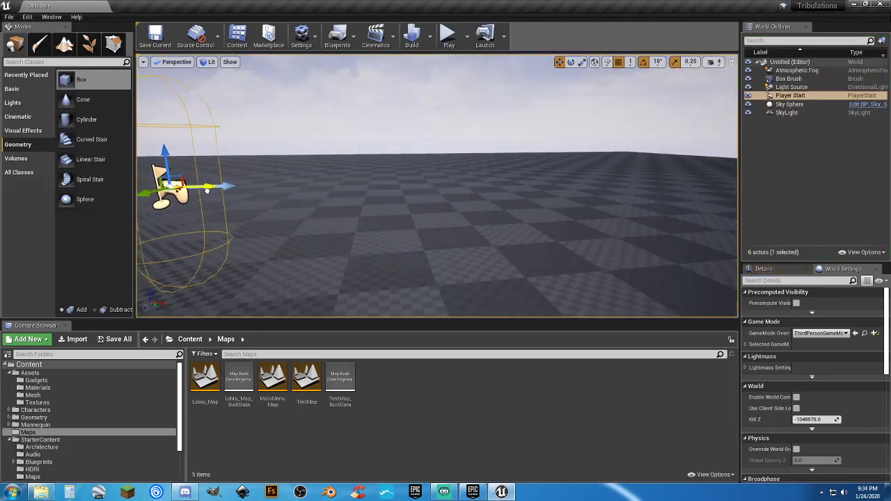
pyautogui.press('f')
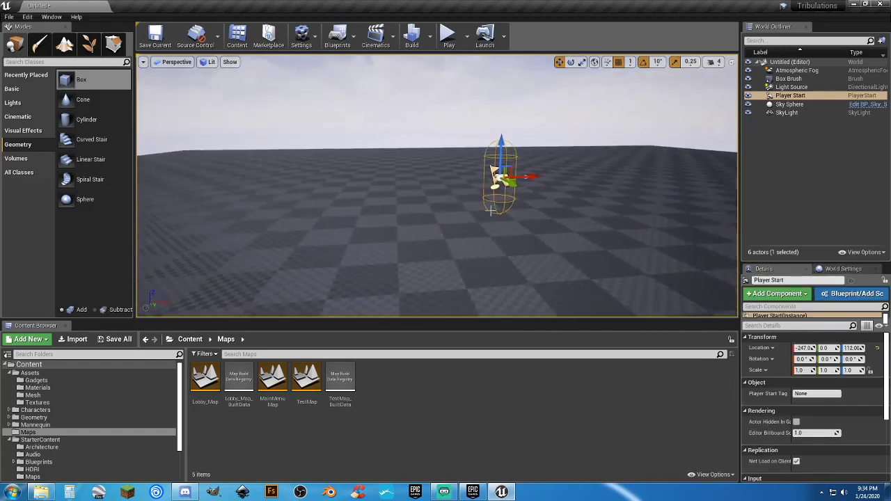
pyautogui.moveTo(533, 179); pyautogui.dragTo(323, 182)
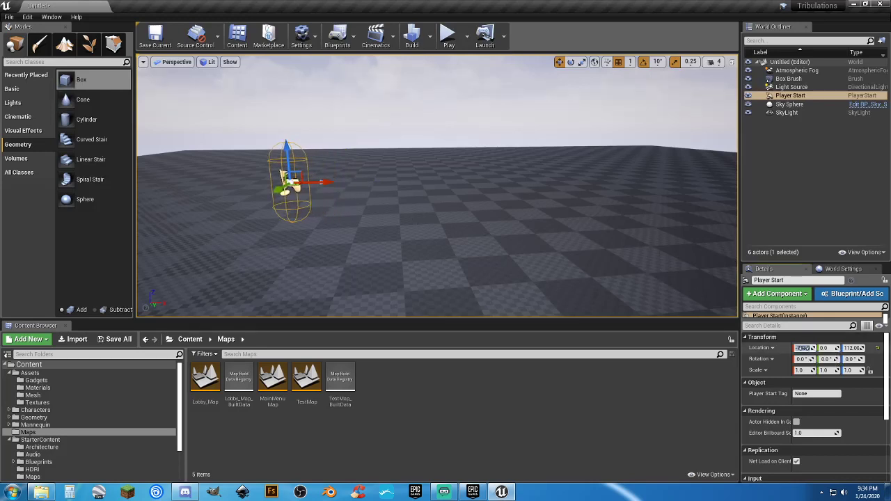
pyautogui.moveTo(804, 348); pyautogui.dragTo(779, 348)
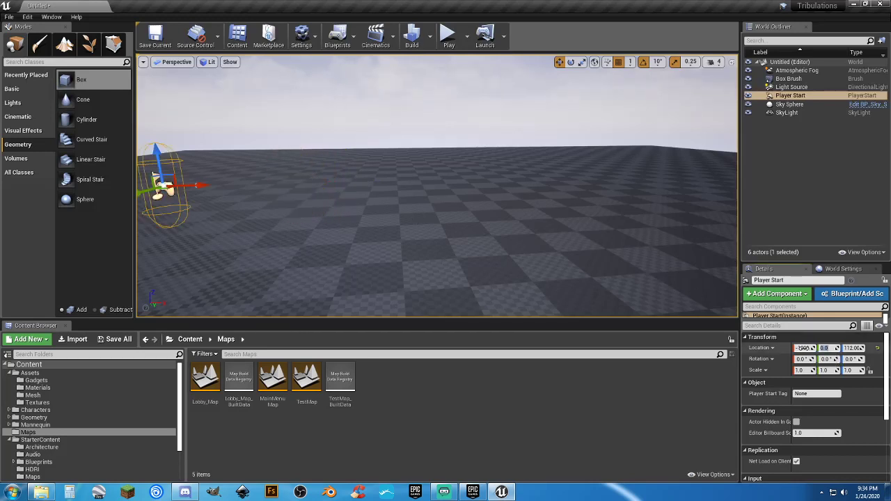
# Set the grid snap size to 10 and briefly playtest the level from the moved Player Start
pyautogui.click(630, 62)
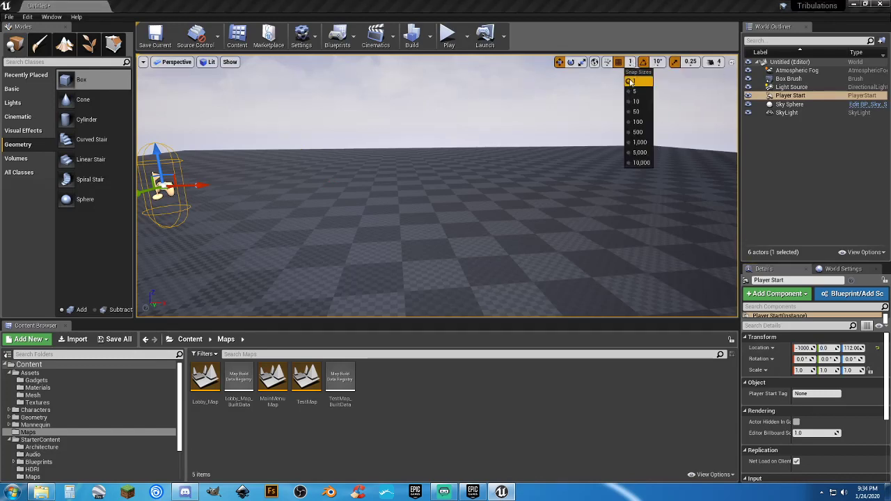
pyautogui.click(447, 35)
pyautogui.press('w')
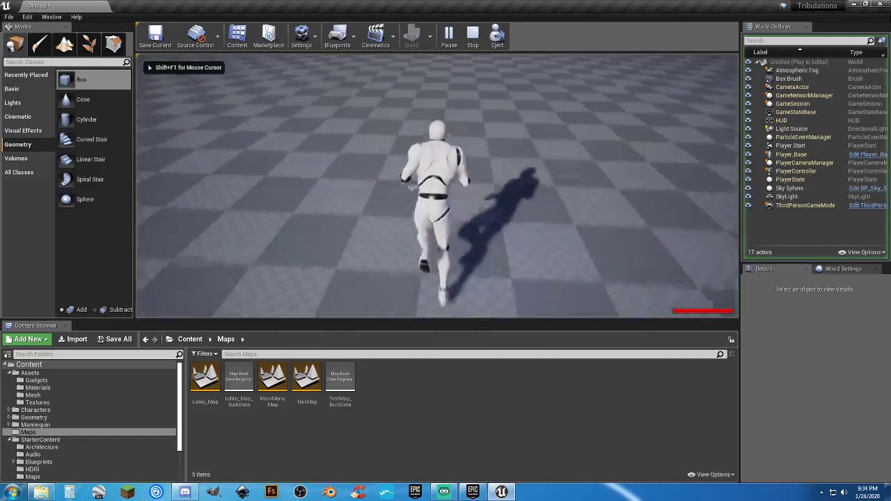
pyautogui.press('Escape')
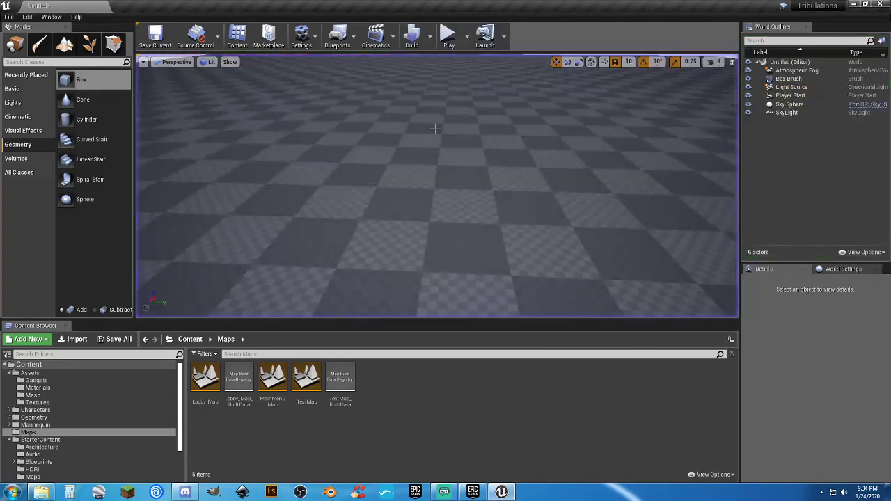
# Add an additive box brush near the middle of the floor using the StarterContent material M_Wood_Pine
pyautogui.moveTo(537, 132); pyautogui.dragTo(537, 101, button='right')
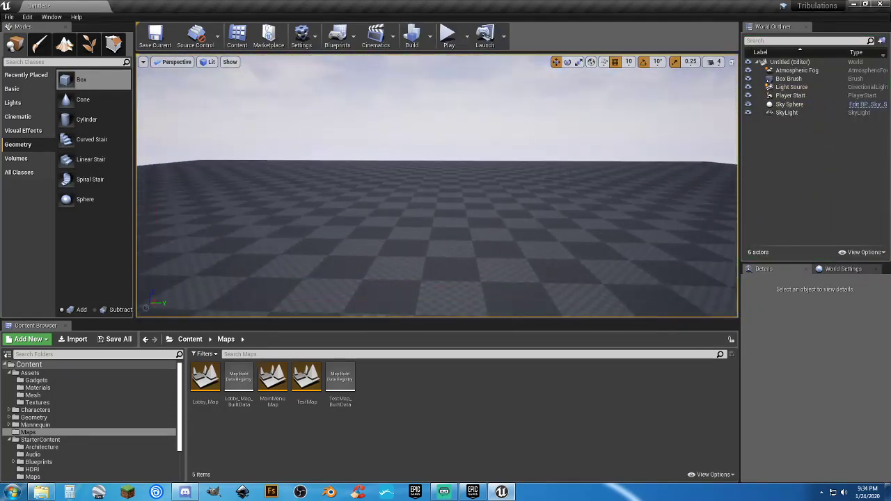
pyautogui.scroll(-2, 80, 438)
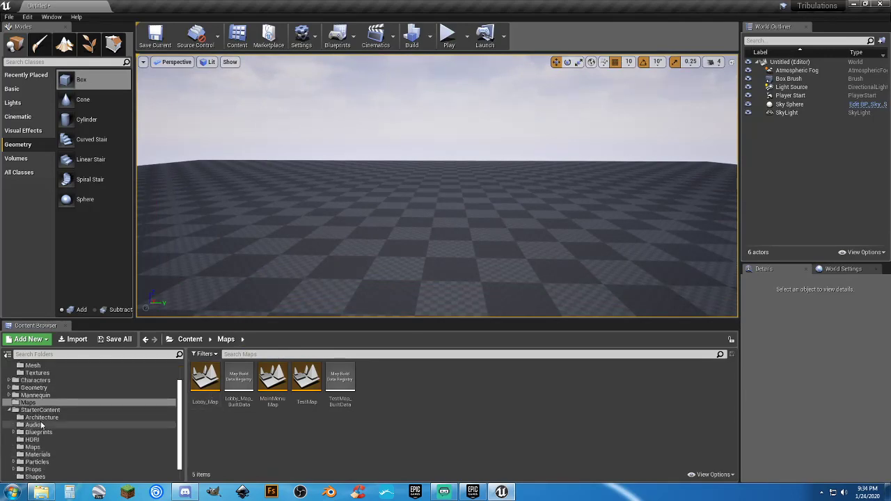
pyautogui.click(39, 454)
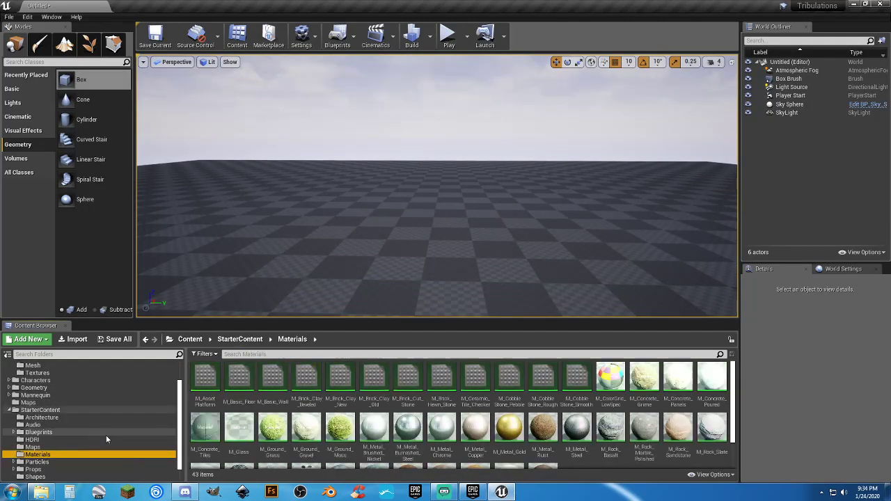
pyautogui.scroll(-2, 550, 439)
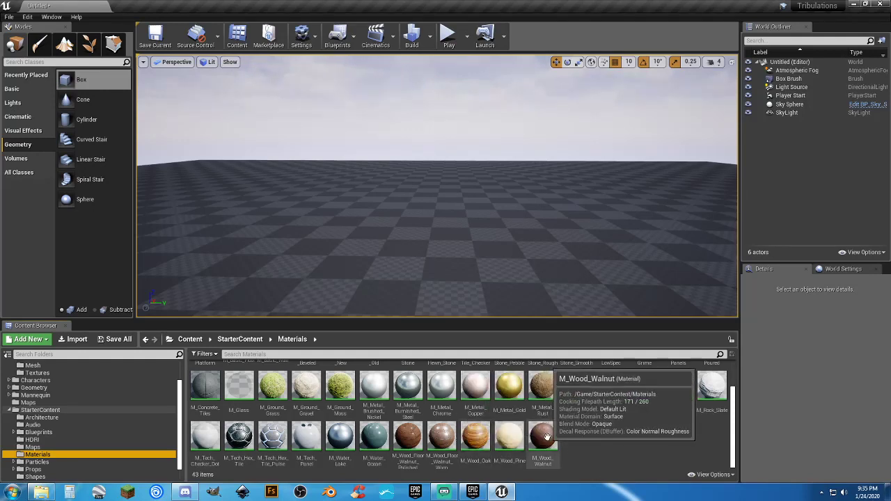
pyautogui.click(509, 436)
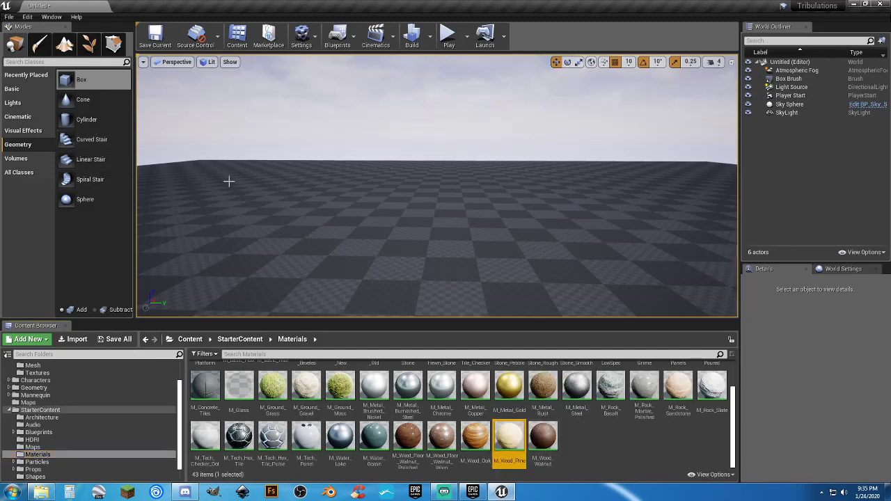
pyautogui.moveTo(69, 79)
pyautogui.mouseDown()
pyautogui.moveTo(404, 171)
pyautogui.moveTo(417, 205)
pyautogui.mouseUp()
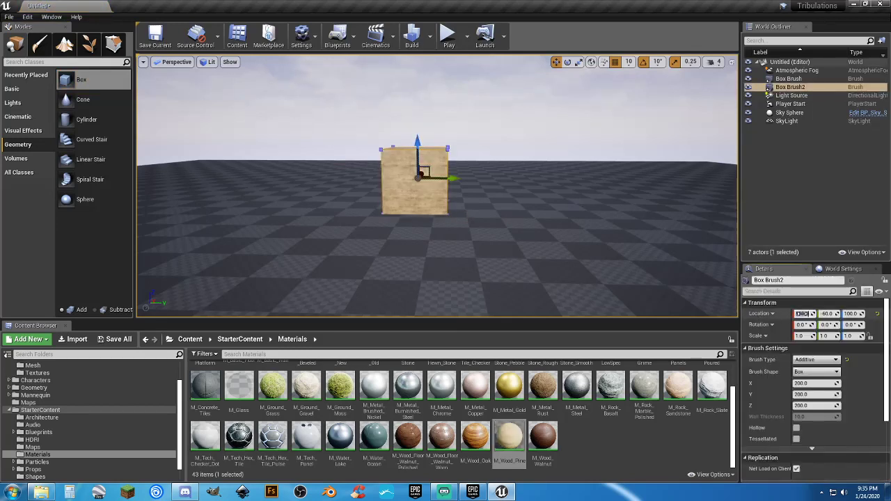
# Set the pine box brush's location to 0, 0, 100
pyautogui.moveTo(803, 314)
pyautogui.mouseDown()
pyautogui.moveTo(822, 313)
pyautogui.moveTo(802, 313)
pyautogui.mouseUp()
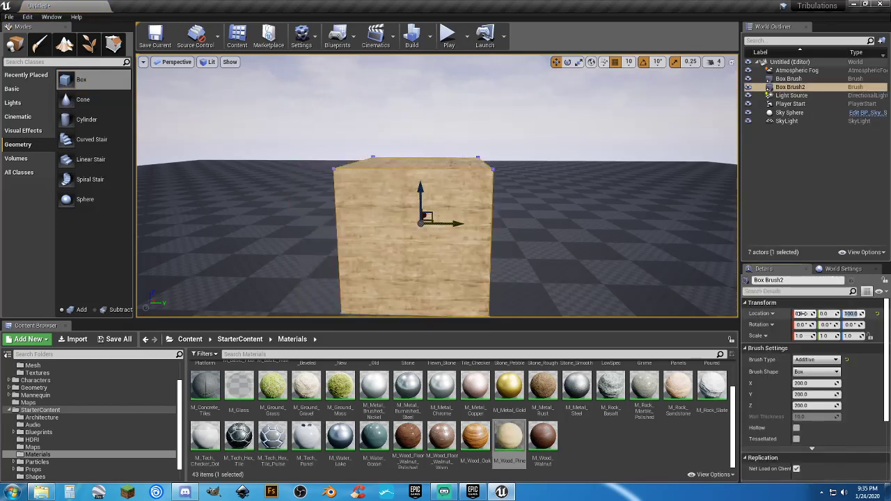
pyautogui.press('Return')
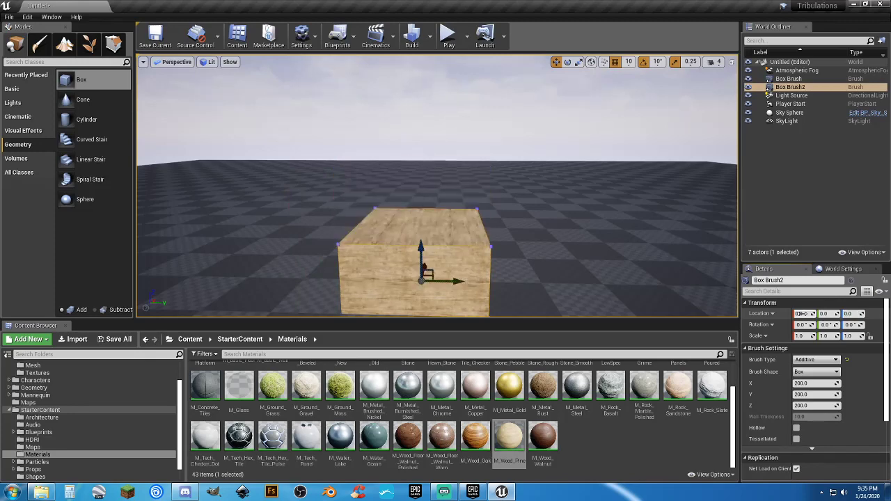
pyautogui.moveTo(432, 208)
pyautogui.mouseDown(button='right')
pyautogui.moveTo(355, 209)
pyautogui.moveTo(529, 273)
pyautogui.mouseUp(button='right')
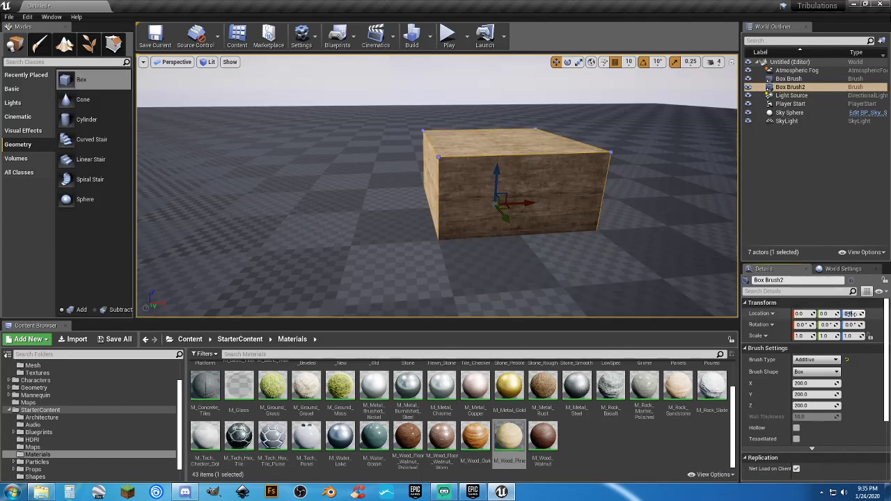
pyautogui.moveTo(851, 314); pyautogui.dragTo(863, 314)
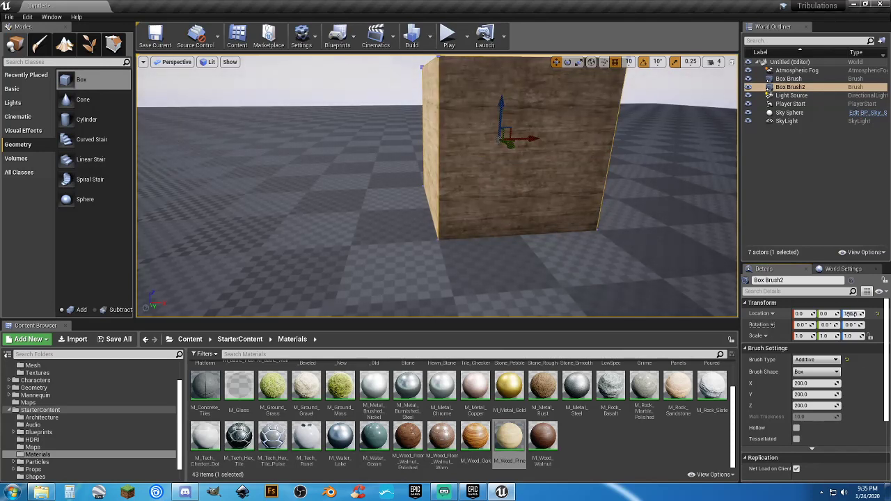
# Flatten the pine box brush into a thin platform with X 400 and Z 10
pyautogui.click(814, 383)
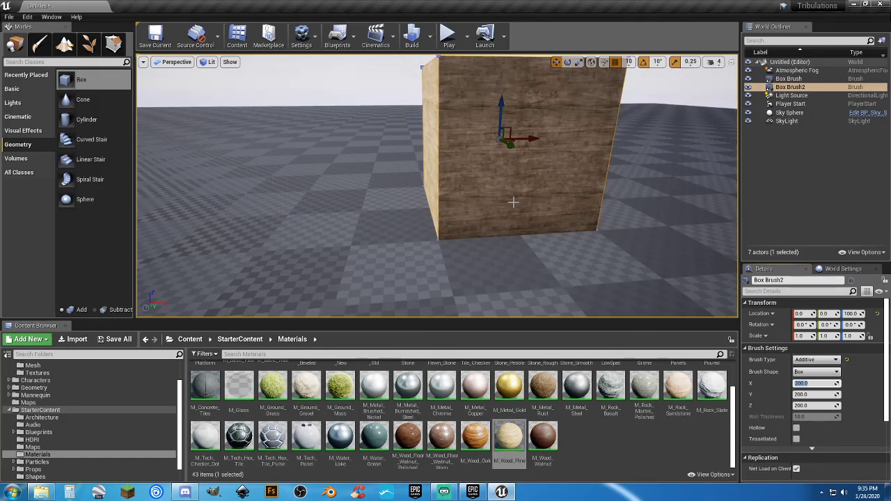
pyautogui.press('Tab')
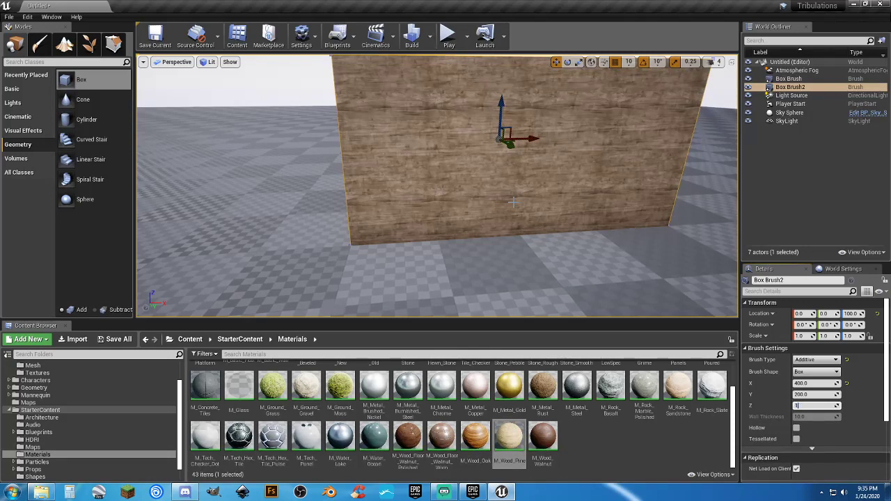
pyautogui.write('0')
pyautogui.press('Return')
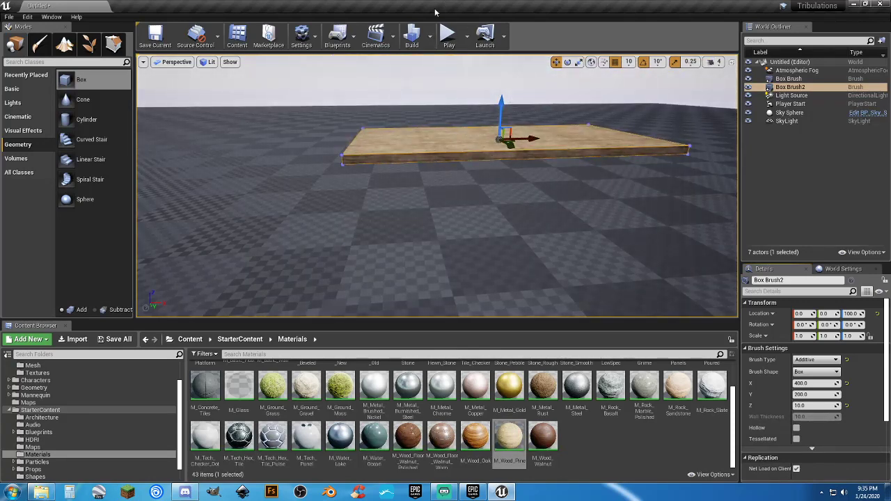
# Playtest the level, running around the raised pine platform and getting the character onto it to check its height
pyautogui.click(448, 35)
pyautogui.press('w')
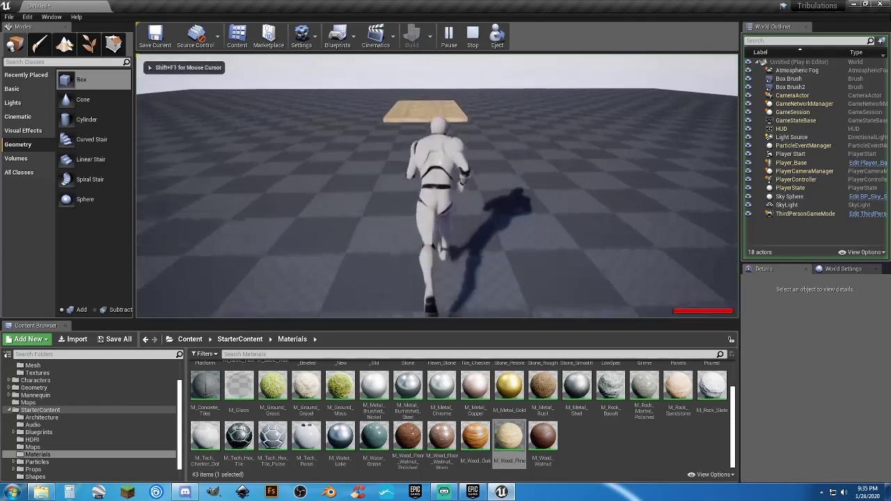
pyautogui.press('d')
pyautogui.press('w')
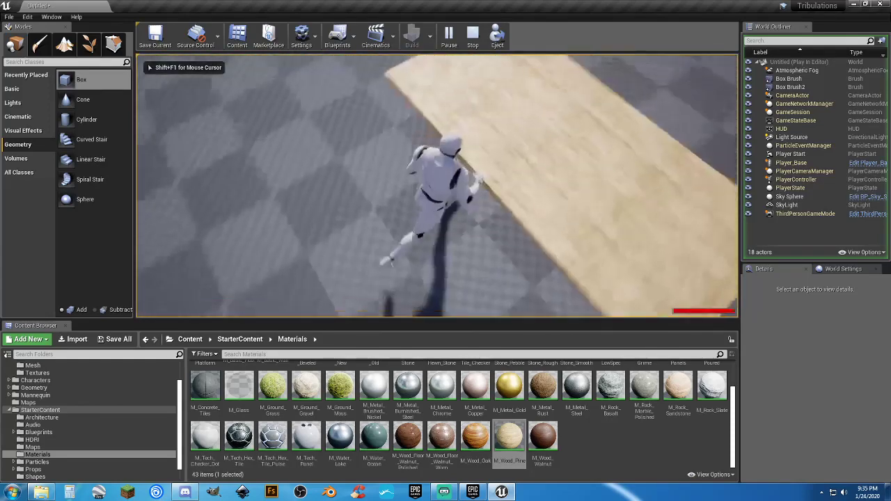
pyautogui.press('s')
pyautogui.press('w')
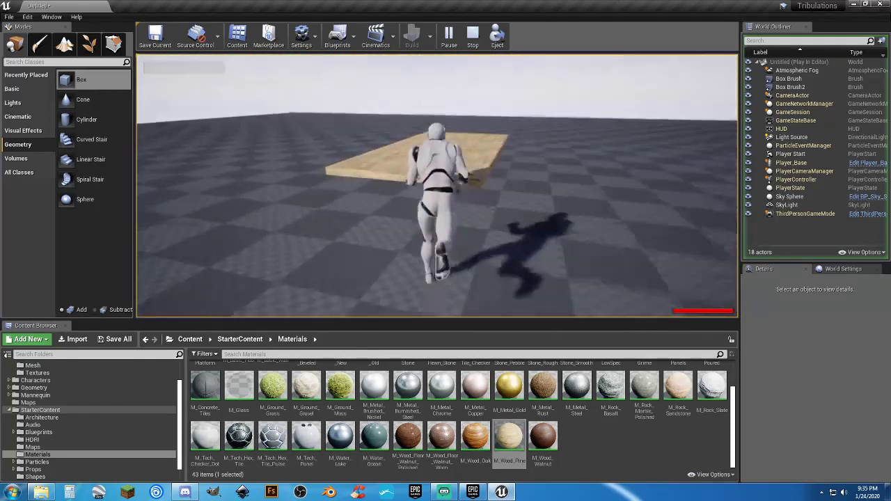
pyautogui.press('w')
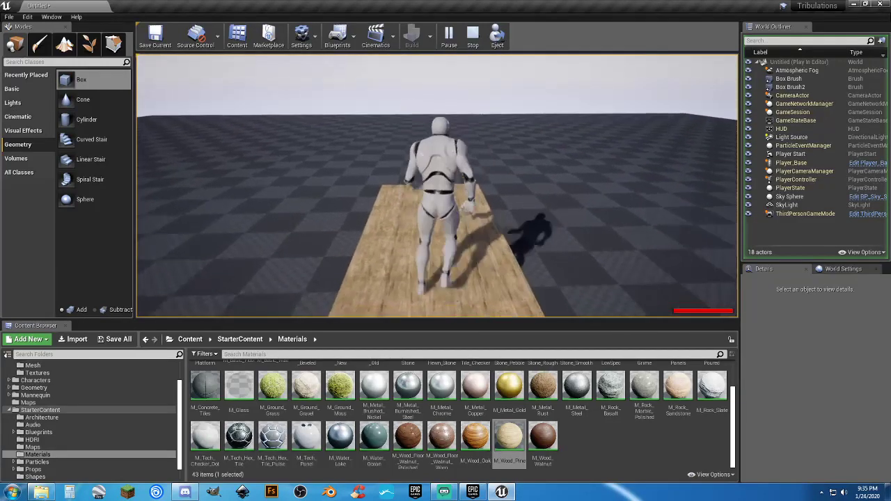
pyautogui.press('s')
pyautogui.press('w')
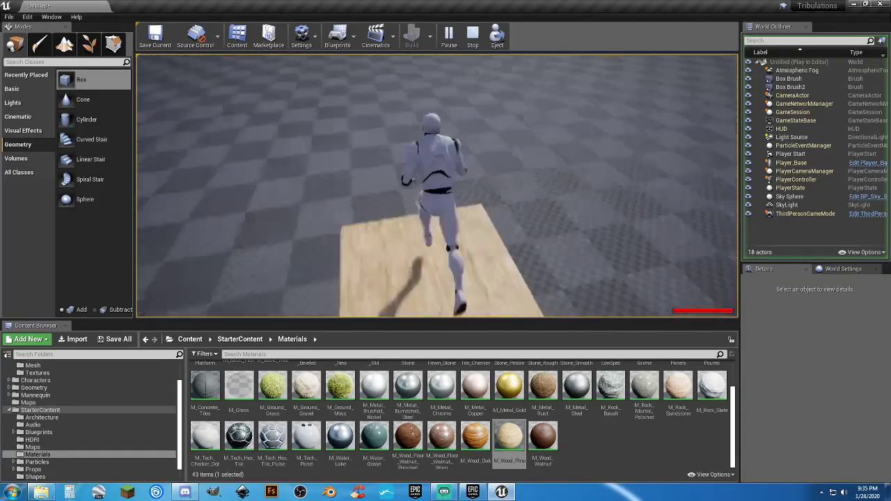
pyautogui.press('d')
pyautogui.press('w')
pyautogui.press('d')
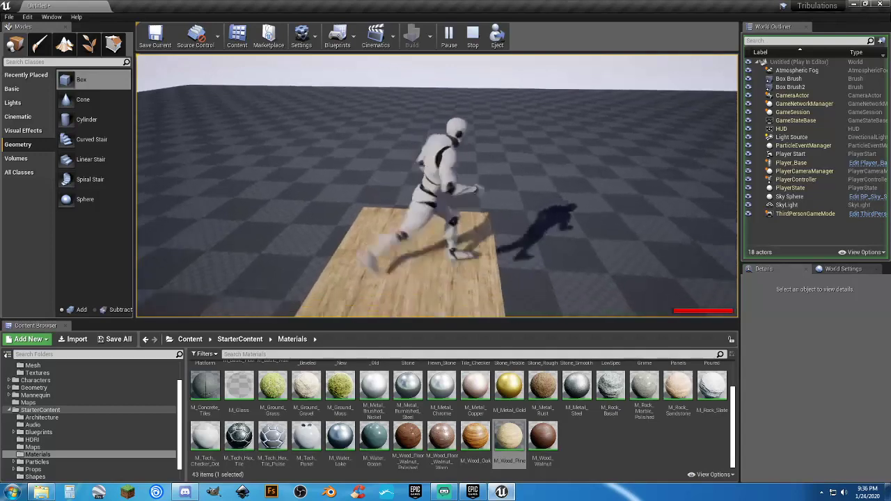
pyautogui.press('s')
pyautogui.press('d')
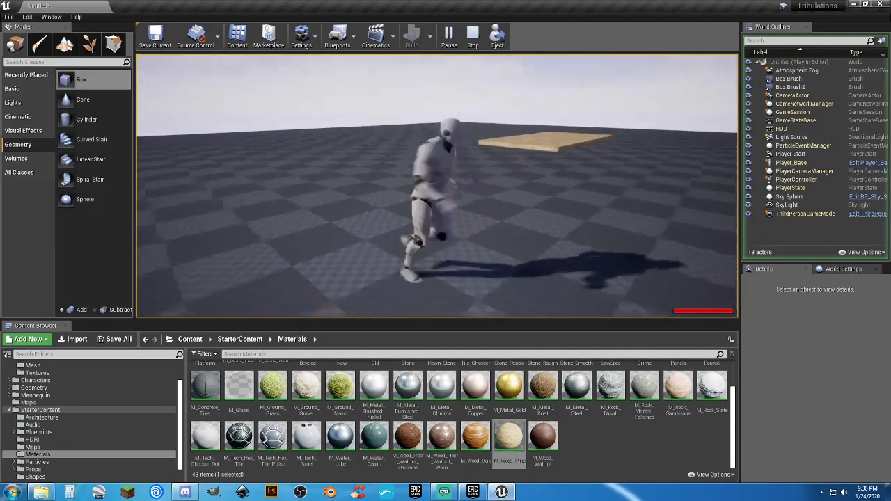
pyautogui.press('Escape')
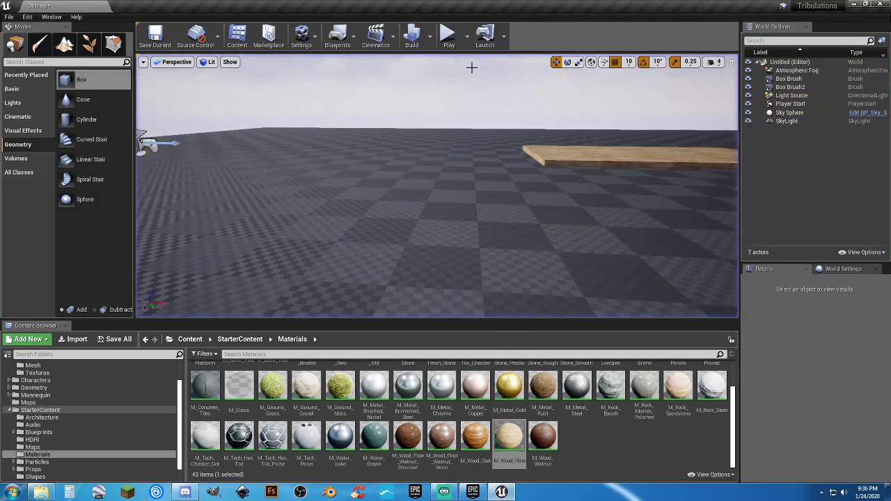
# Add another additive box brush beside the pine platform using the StarterContent material M_Rock_Sandstone
pyautogui.press('a')
pyautogui.moveTo(472, 68); pyautogui.dragTo(532, 156, button='right')
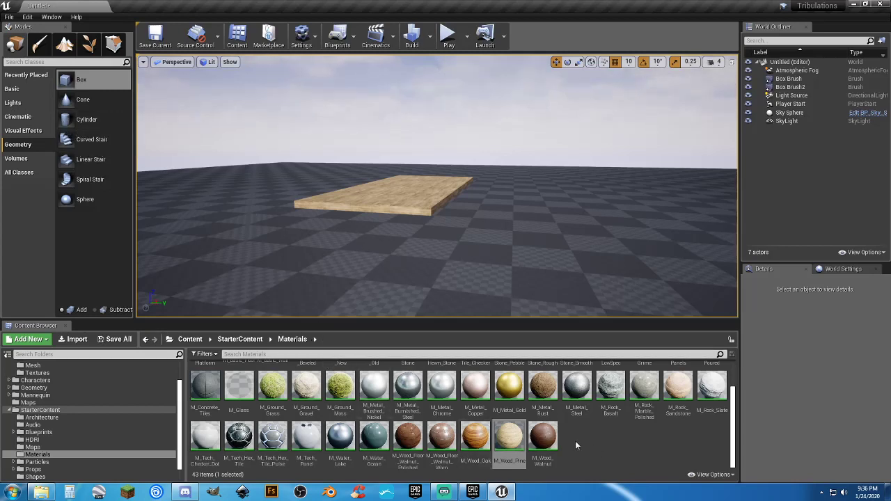
pyautogui.scroll(1, 575, 440)
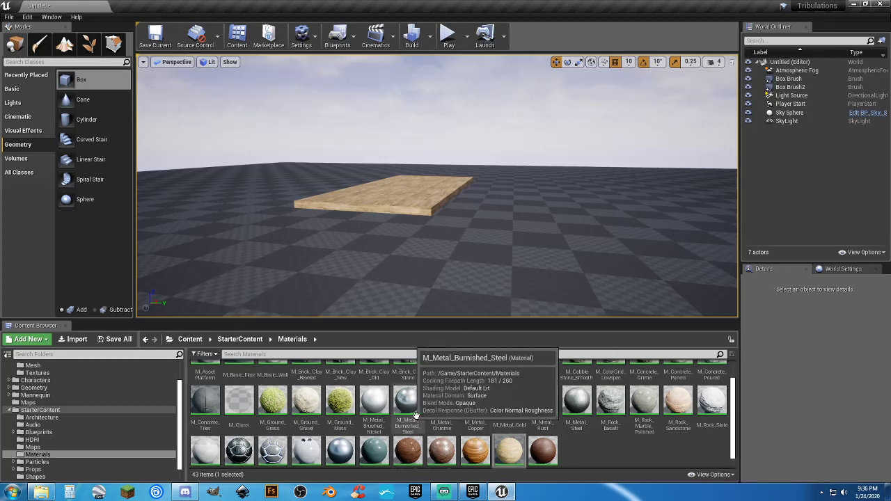
pyautogui.scroll(3, 588, 415)
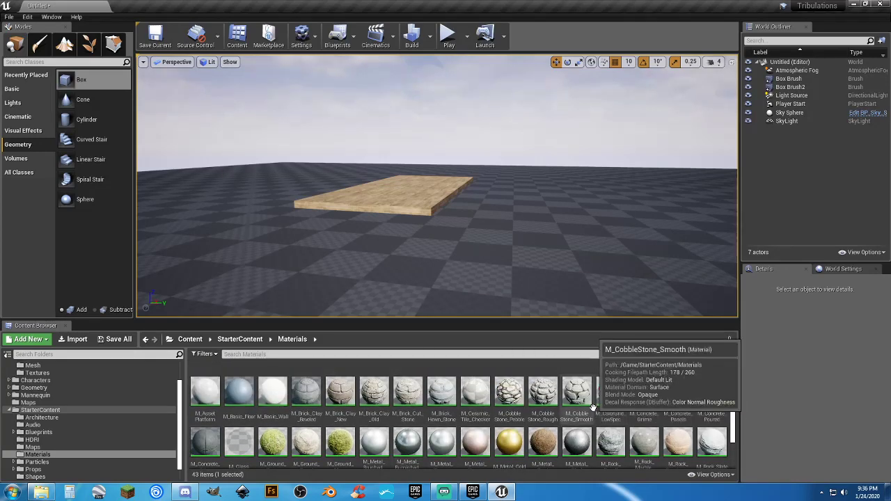
pyautogui.scroll(-2, 687, 390)
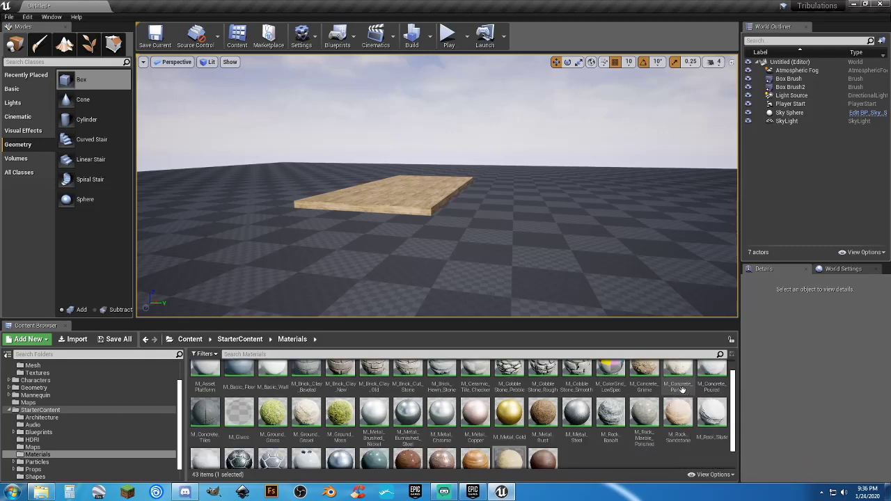
pyautogui.scroll(1, 711, 383)
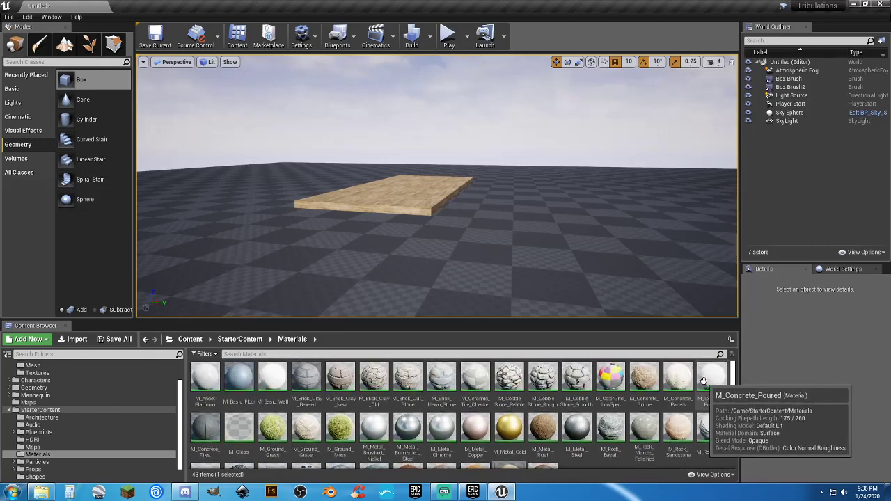
pyautogui.scroll(-2, 693, 391)
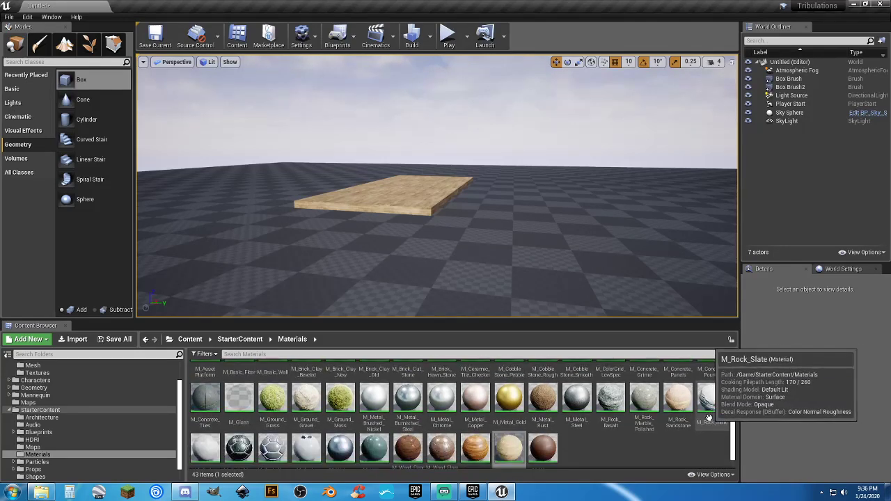
pyautogui.click(680, 399)
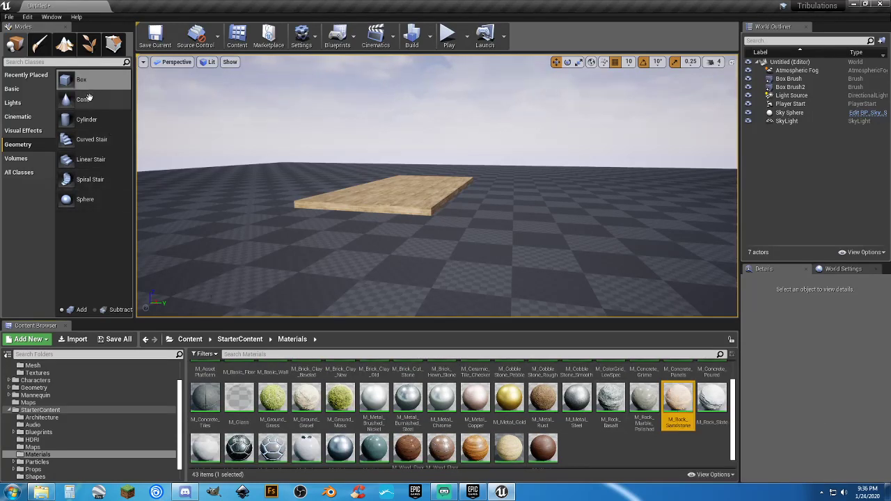
pyautogui.moveTo(81, 79)
pyautogui.mouseDown()
pyautogui.moveTo(253, 167)
pyautogui.moveTo(537, 265)
pyautogui.mouseUp()
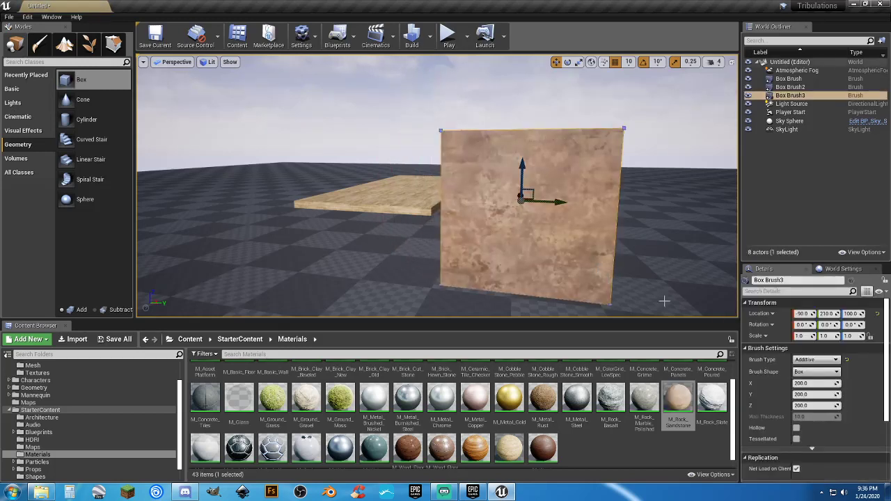
# Size the sandstone box brush as a thin tall post with X 10, Y 10 and Z 500
pyautogui.click(811, 383)
pyautogui.write('100')
pyautogui.press('Tab')
pyautogui.write('1')
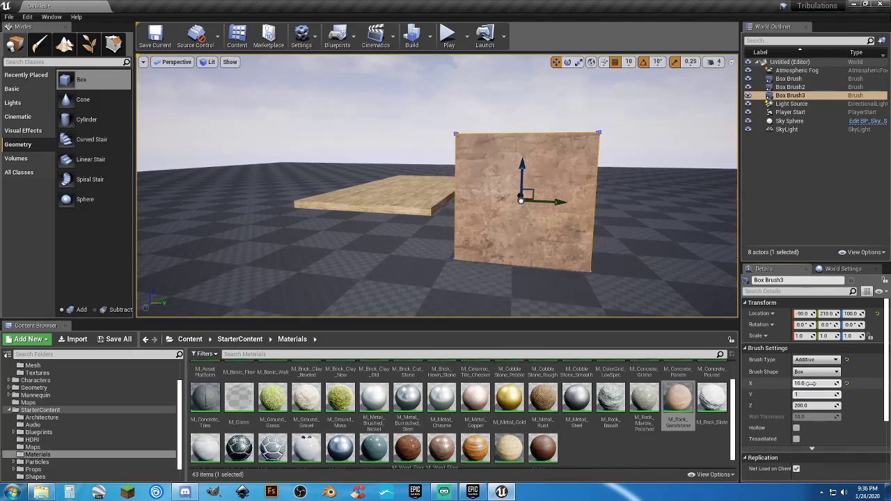
pyautogui.write('0')
pyautogui.press('Tab')
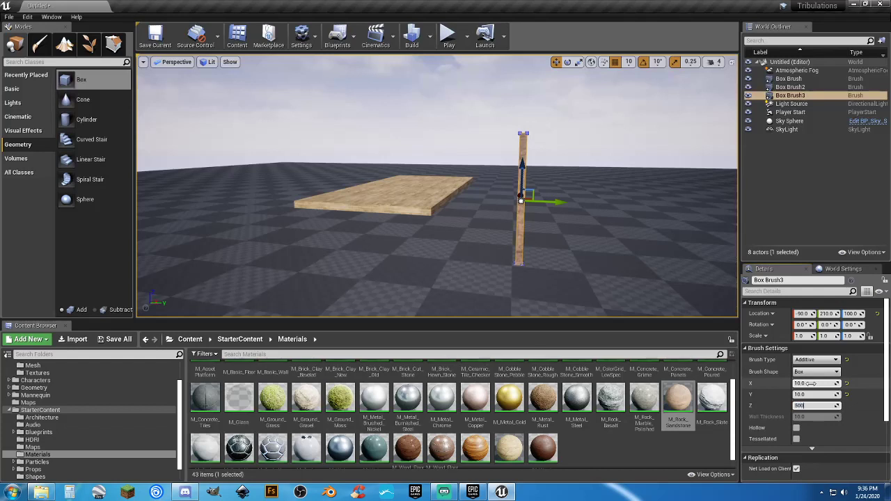
pyautogui.write('500')
pyautogui.press('Return')
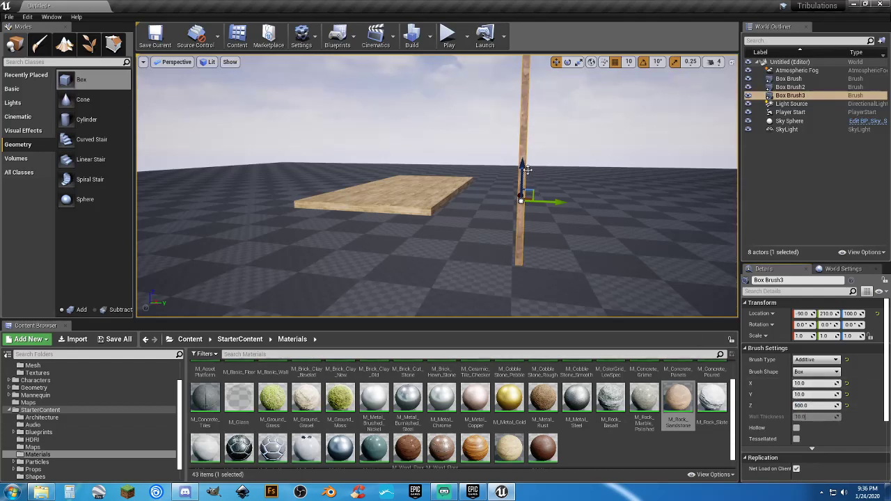
# Move the sandstone post to the pine platform's corner at X -200, Y 100 and Z 250
pyautogui.moveTo(522, 144); pyautogui.dragTo(526, 61)
pyautogui.moveTo(526, 78); pyautogui.dragTo(657, 268, button='right')
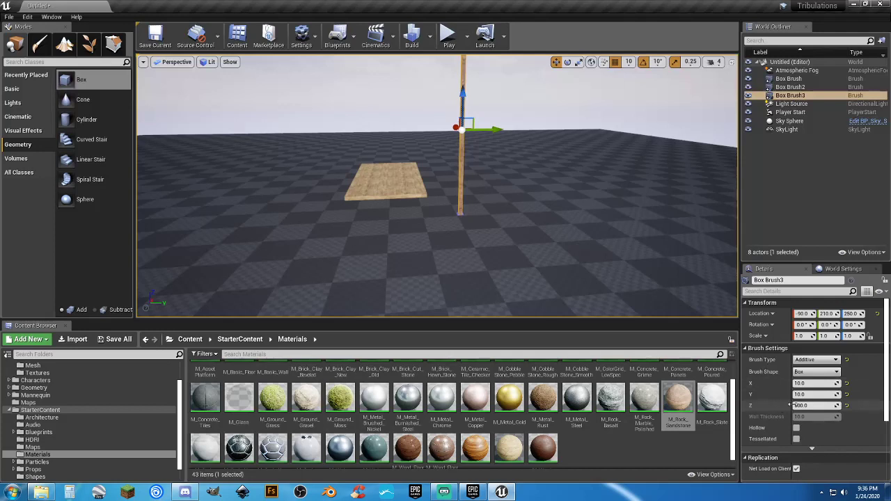
pyautogui.click(850, 314)
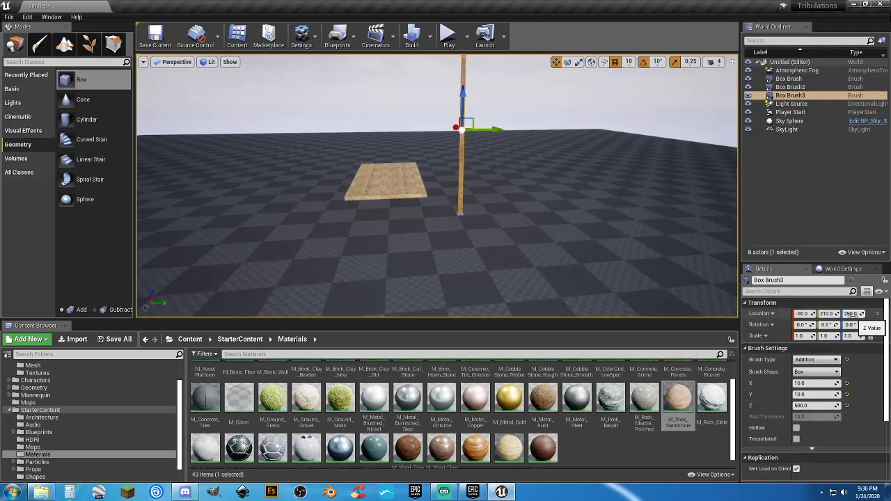
pyautogui.moveTo(613, 223); pyautogui.dragTo(661, 247, button='right')
pyautogui.moveTo(477, 190); pyautogui.dragTo(418, 170, button='right')
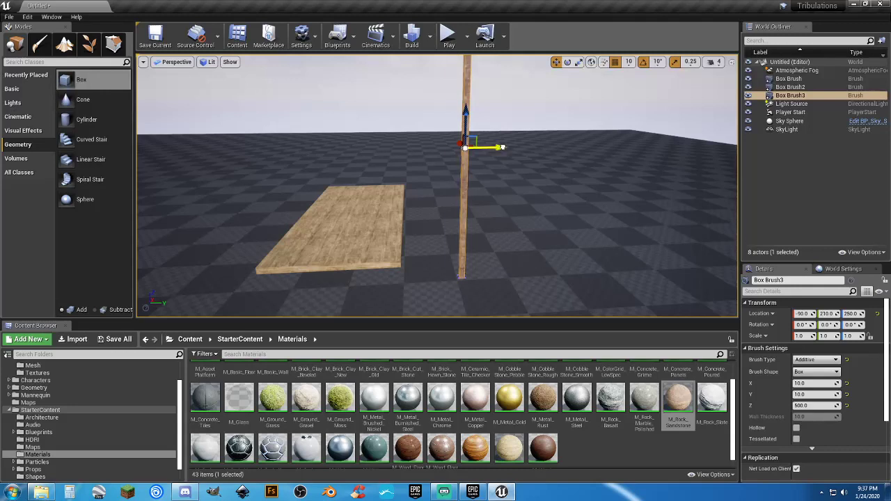
pyautogui.moveTo(468, 147); pyautogui.dragTo(435, 148)
pyautogui.moveTo(440, 165); pyautogui.dragTo(275, 165, button='right')
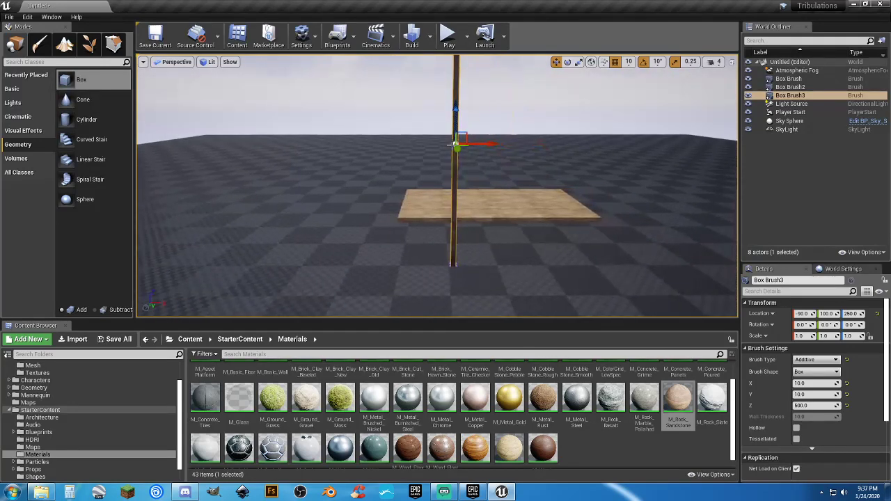
pyautogui.moveTo(499, 143); pyautogui.dragTo(435, 147)
pyautogui.moveTo(431, 174)
pyautogui.mouseDown(button='right')
pyautogui.moveTo(585, 173)
pyautogui.moveTo(591, 135)
pyautogui.moveTo(581, 150)
pyautogui.mouseUp(button='right')
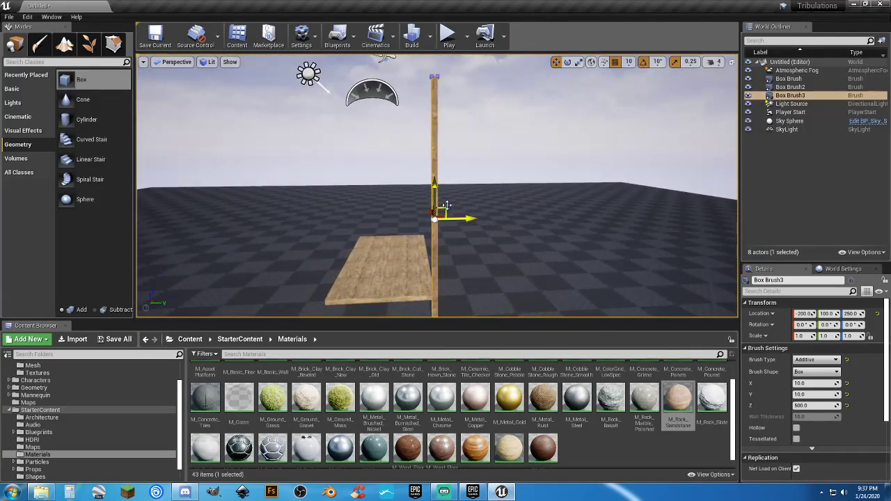
# Set the sandstone post's Z location to 200 and its brush height Z to 400
pyautogui.keyDown('alt'); pyautogui.moveTo(463, 220); pyautogui.dragTo(353, 219); pyautogui.keyUp('alt')
pyautogui.press('Delete')
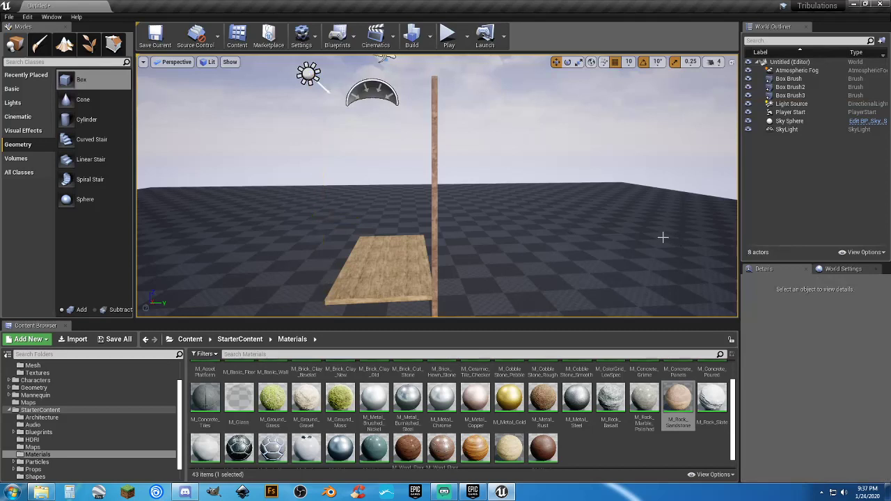
pyautogui.click(793, 96)
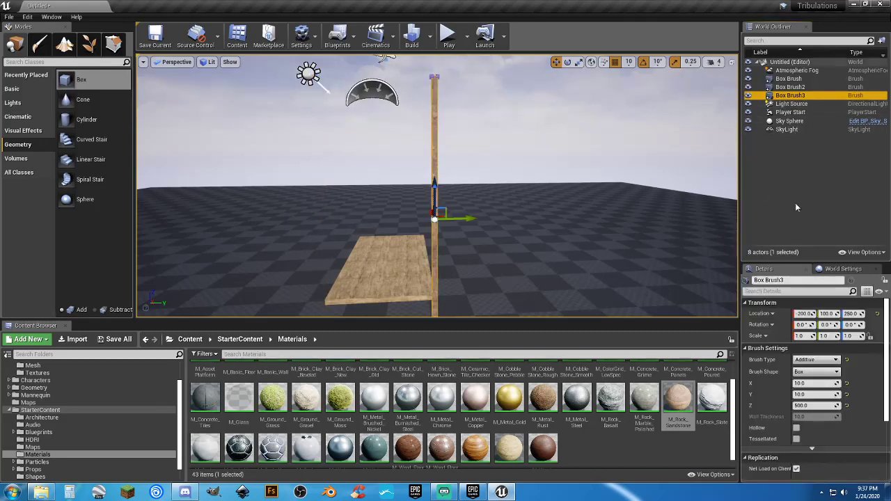
pyautogui.click(851, 314)
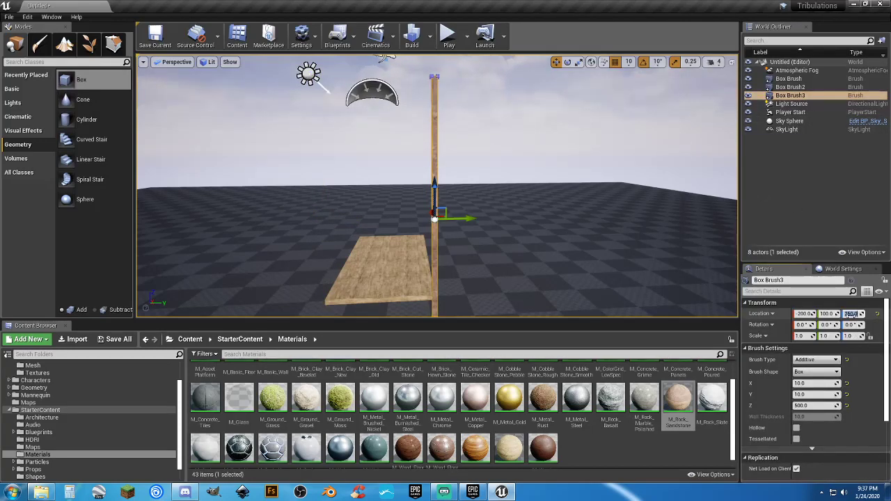
pyautogui.write('200')
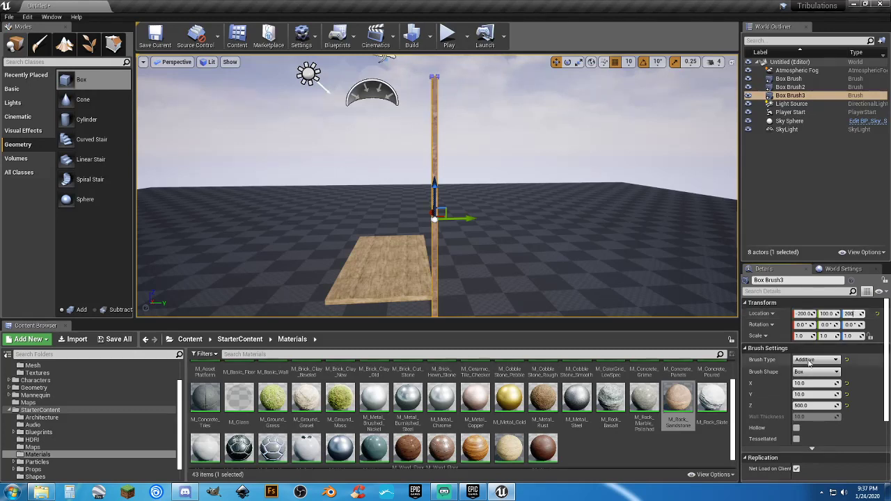
pyautogui.click(811, 405)
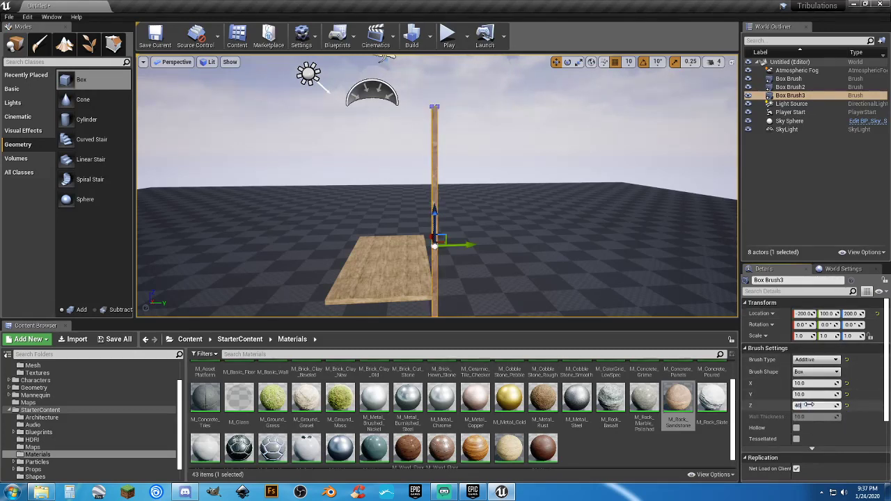
pyautogui.press('Return')
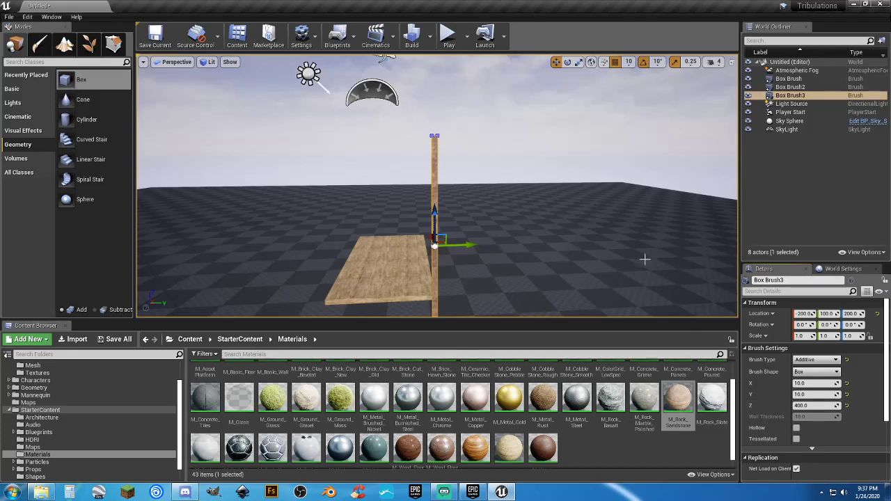
# Duplicate the sandstone post and move the copy to the platform's neighbouring corner at Y -100
pyautogui.moveTo(644, 260); pyautogui.dragTo(626, 299, button='right')
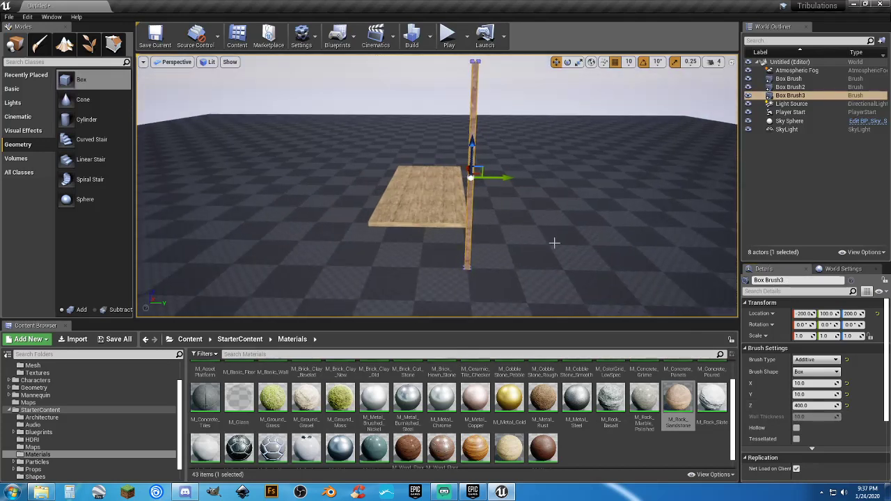
pyautogui.hotkey('ctrl', 'w')
pyautogui.moveTo(506, 180); pyautogui.dragTo(401, 187)
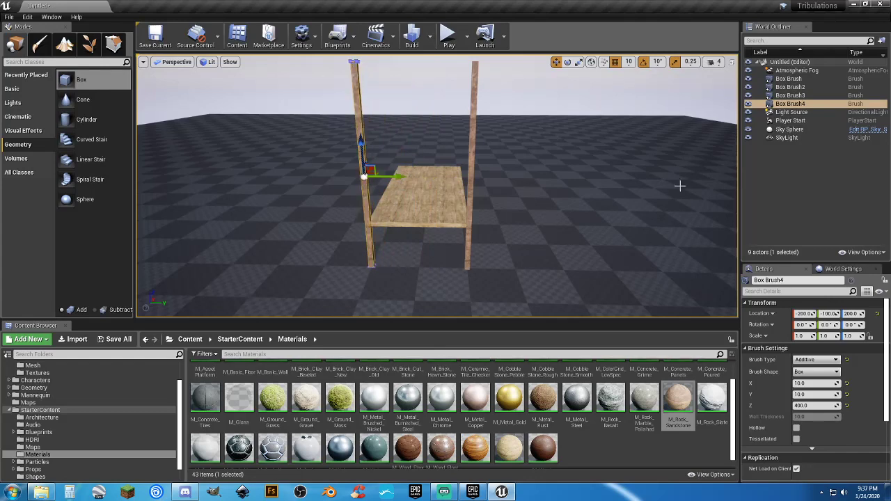
# Duplicate both sandstone posts and move the copies to the platform's far end at X 190
pyautogui.keyDown('ctrl'); pyautogui.click(790, 96); pyautogui.keyUp('ctrl')
pyautogui.press('d')
pyautogui.moveTo(538, 186); pyautogui.dragTo(362, 160, button='right')
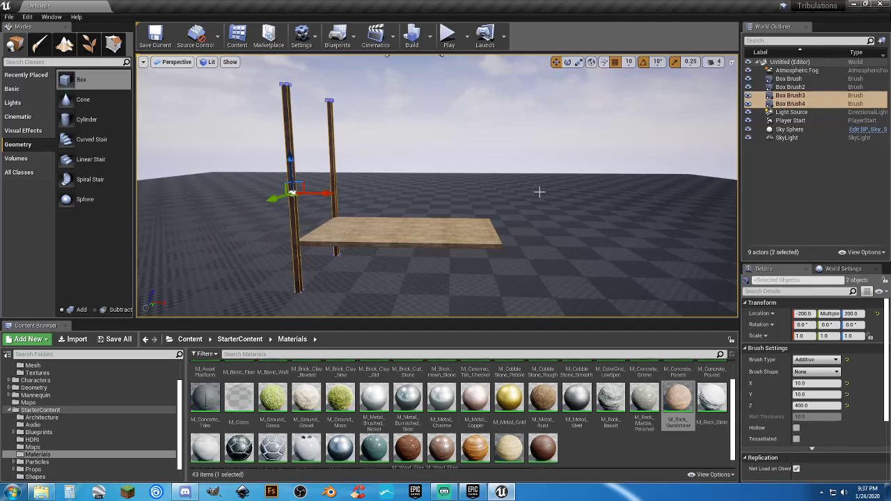
pyautogui.hotkey('ctrl', 'w')
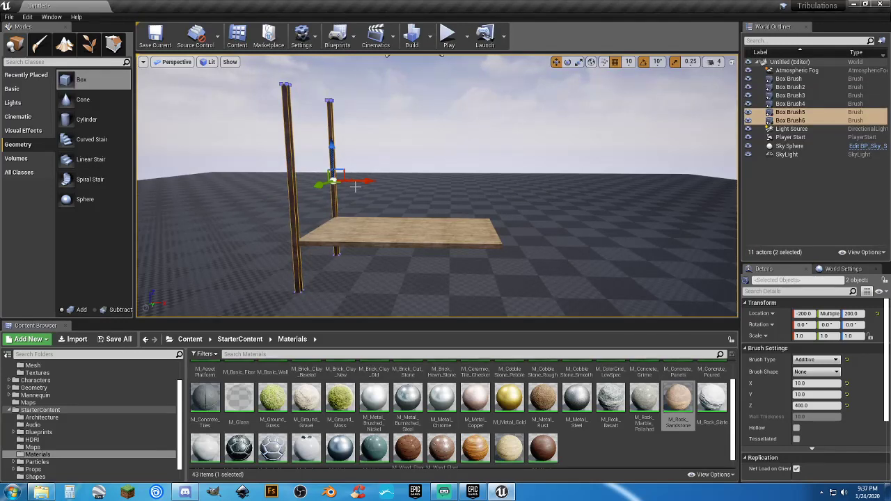
pyautogui.moveTo(363, 182); pyautogui.dragTo(524, 205)
# Set the position grid snap to 5 and shift the two copied posts to X 195
pyautogui.scroll(5, 619, 115)
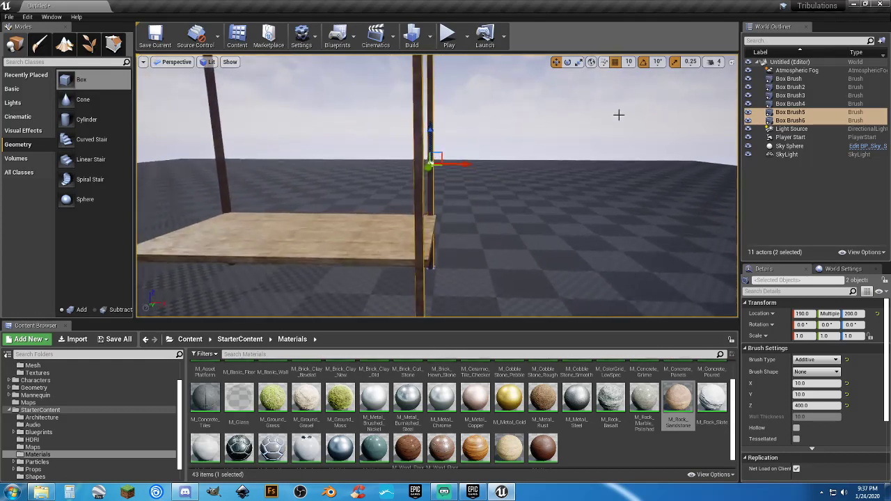
pyautogui.click(628, 61)
pyautogui.click(630, 86)
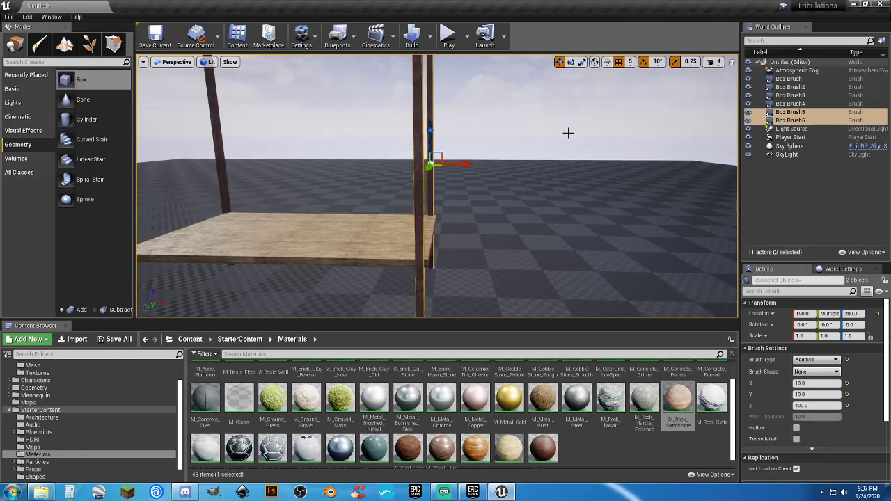
pyautogui.moveTo(466, 165); pyautogui.dragTo(470, 164)
# Move Box Brush3 and Box Brush4, the original pair of posts, to X -195
pyautogui.click(798, 105)
pyautogui.keyDown('shift'); pyautogui.click(792, 96); pyautogui.keyUp('shift')
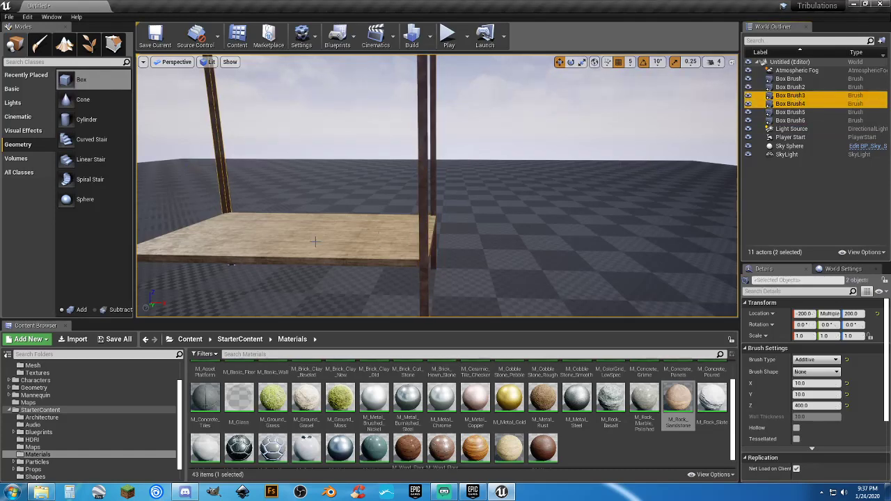
pyautogui.press('f')
pyautogui.moveTo(230, 235); pyautogui.dragTo(257, 237, button='right')
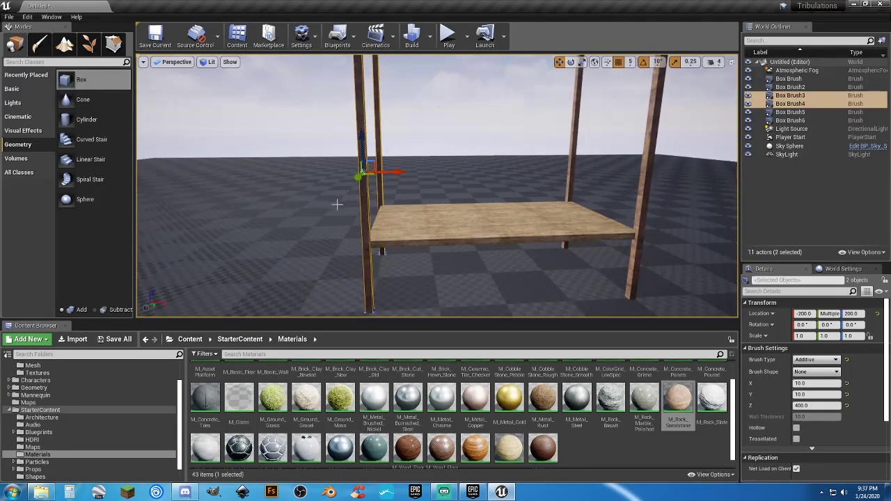
pyautogui.moveTo(396, 173); pyautogui.dragTo(402, 172)
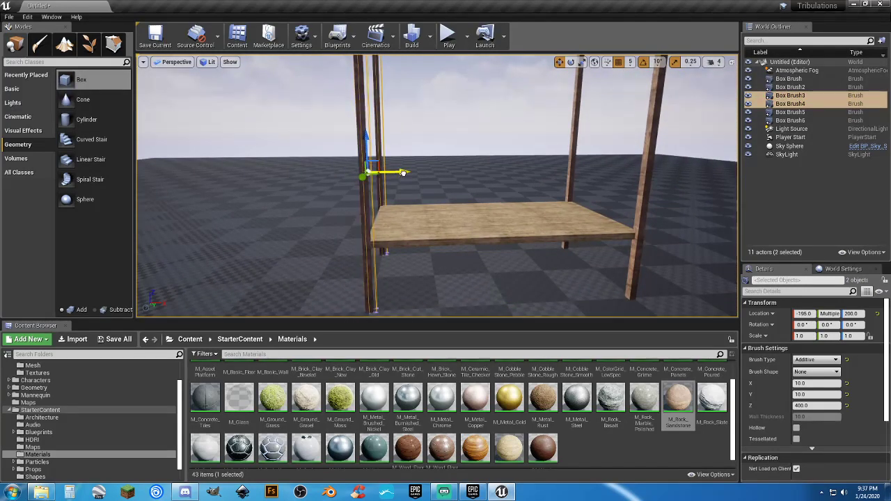
# Move Box Brush3 and Box Brush5, the posts along one long side of the platform, to Y 105
pyautogui.moveTo(402, 172); pyautogui.dragTo(478, 172, button='right')
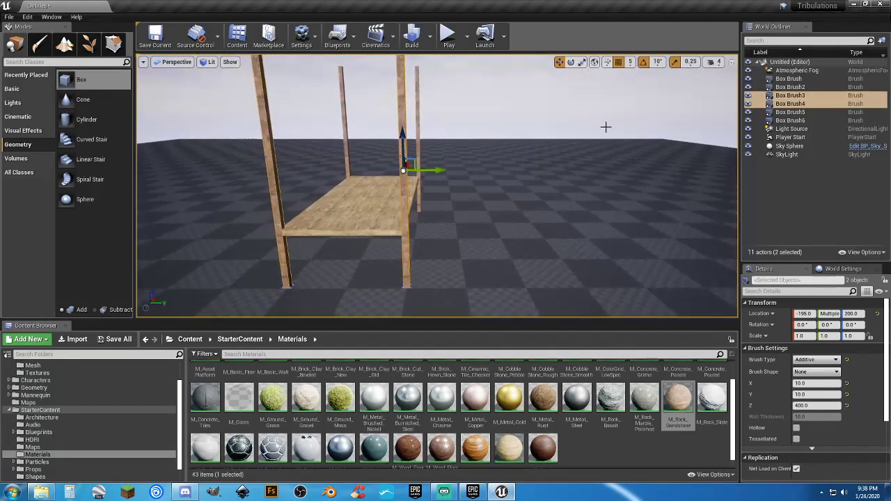
pyautogui.click(790, 95)
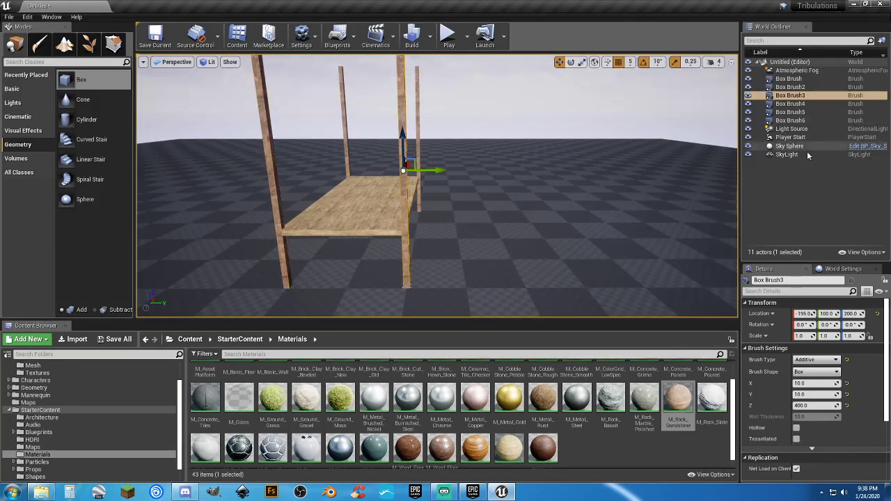
pyautogui.click(808, 188)
pyautogui.click(793, 112)
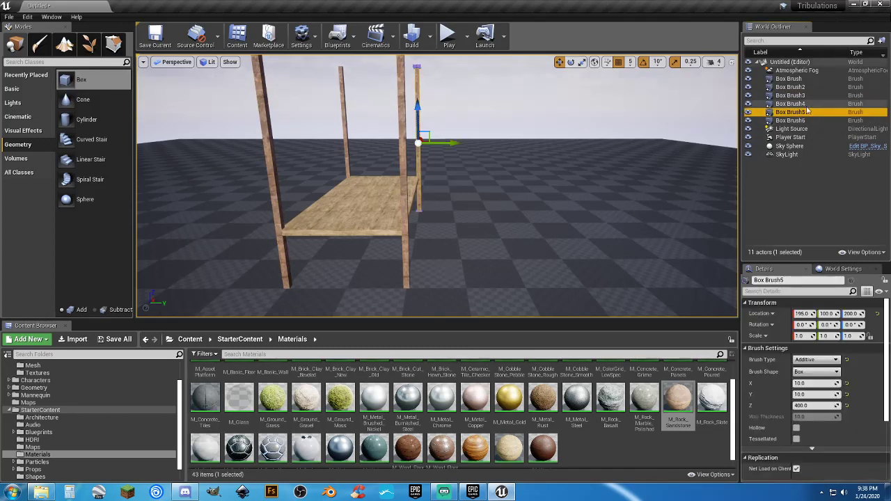
pyautogui.keyDown('ctrl'); pyautogui.click(790, 95); pyautogui.keyUp('ctrl')
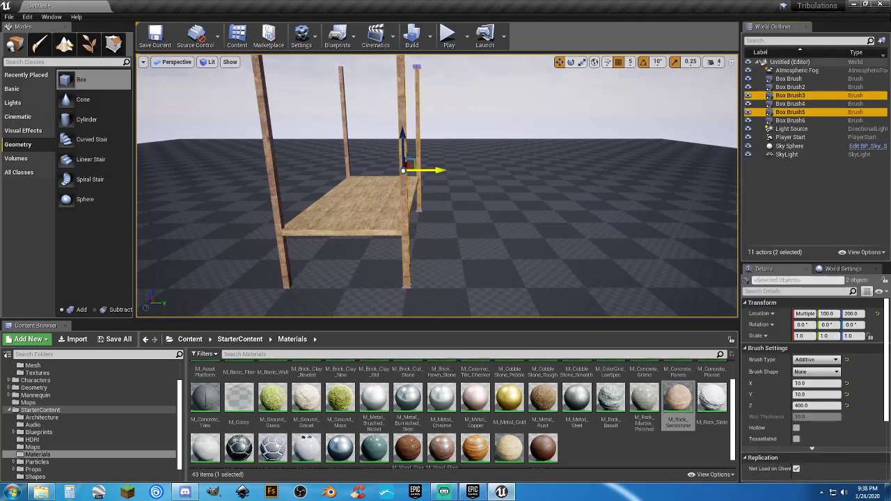
pyautogui.click(441, 171)
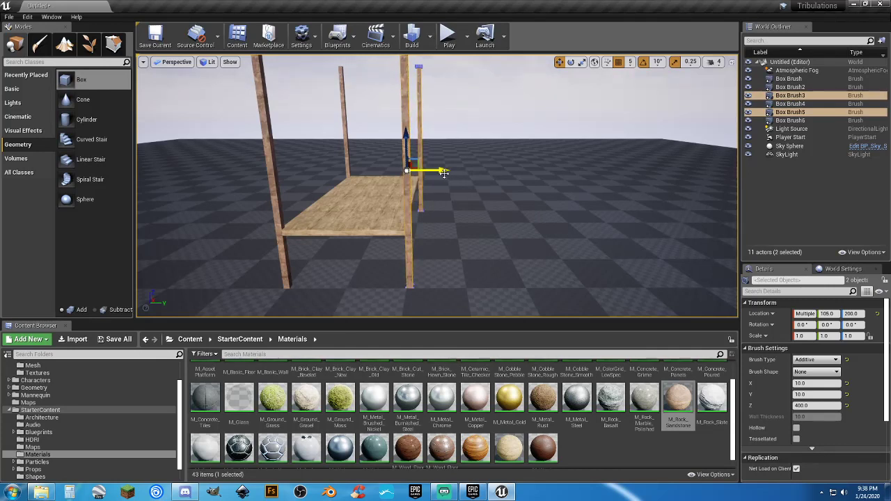
# Select the pine platform together with Box Brush4 and shift them along Y, placing the platform at Y -5
pyautogui.click(792, 104)
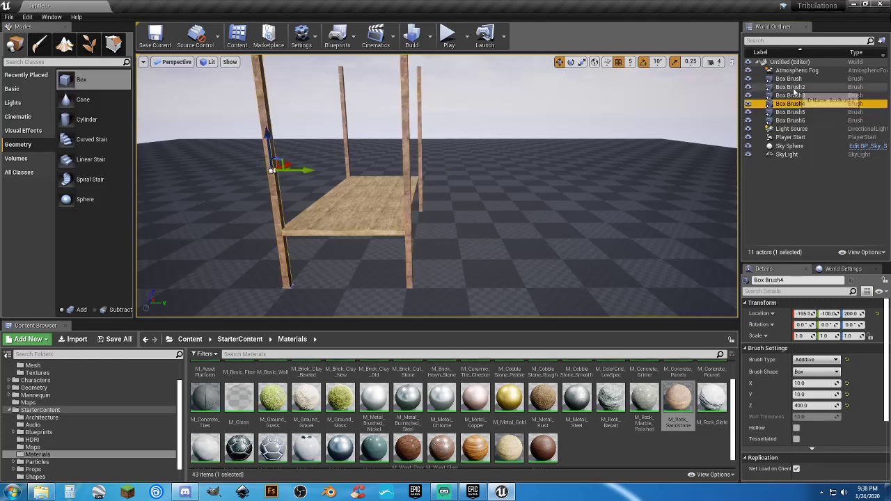
pyautogui.keyDown('ctrl'); pyautogui.click(792, 87); pyautogui.keyUp('ctrl')
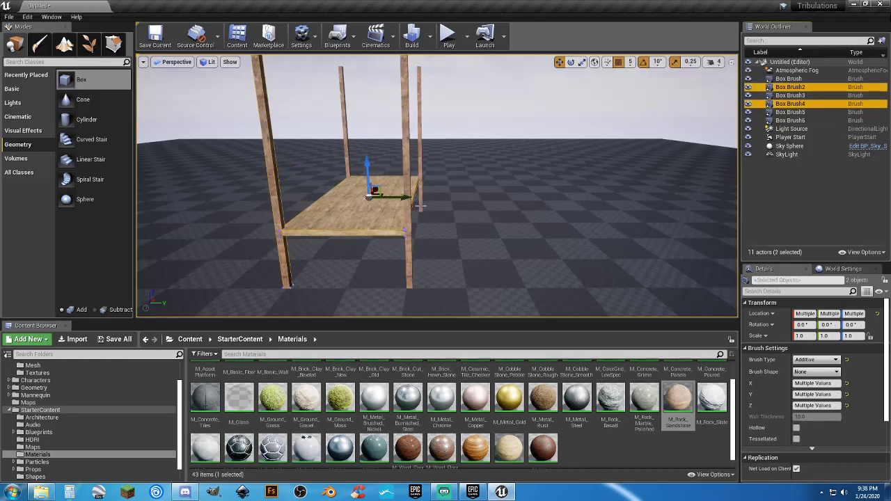
pyautogui.moveTo(408, 199)
pyautogui.mouseDown()
pyautogui.moveTo(474, 195)
pyautogui.moveTo(473, 174)
pyautogui.mouseUp()
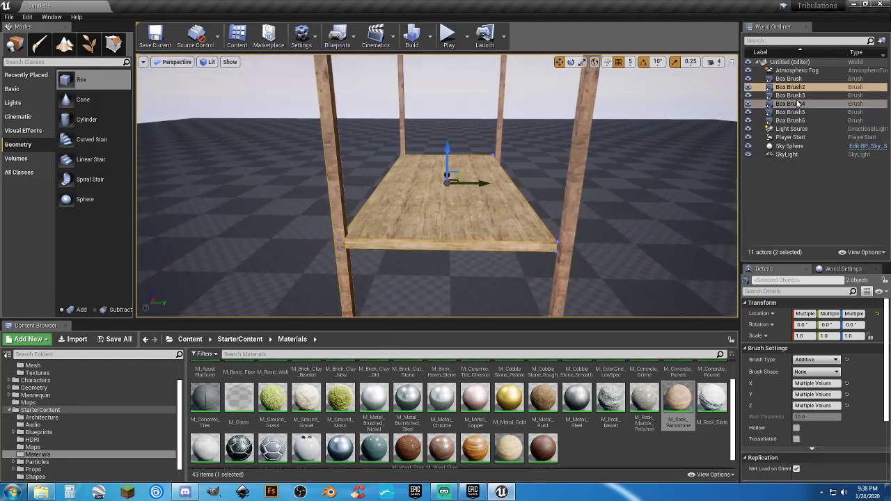
pyautogui.keyDown('alt'); pyautogui.moveTo(666, 175); pyautogui.dragTo(666, 158); pyautogui.keyUp('alt')
# Rename the large ground brush, Box Brush, as Floor
pyautogui.click(789, 79)
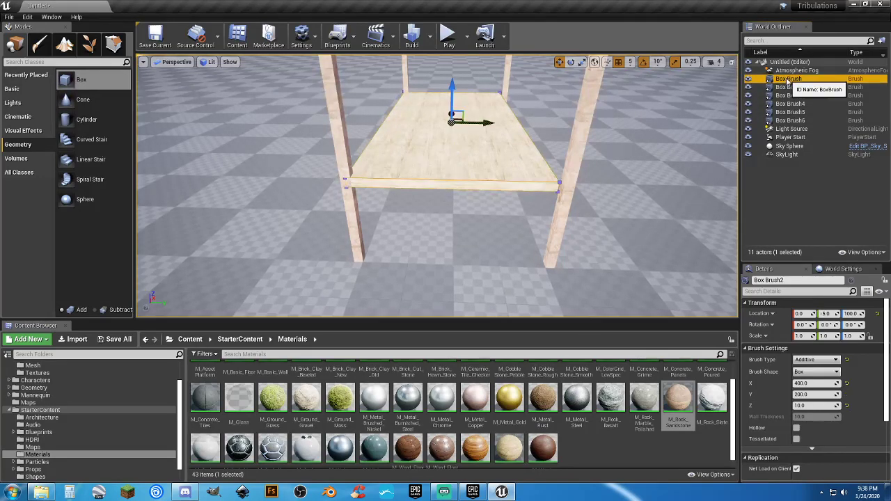
pyautogui.doubleClick(788, 79)
pyautogui.click(788, 80)
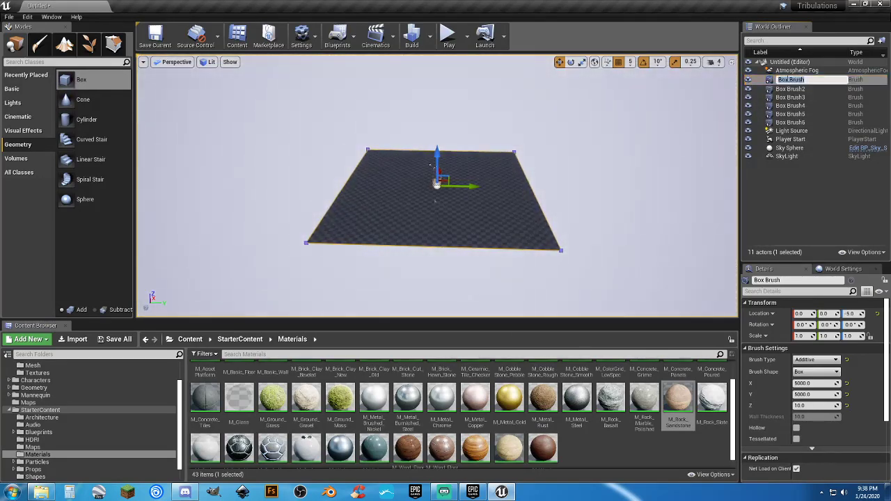
pyautogui.write('Floor')
pyautogui.press('Return')
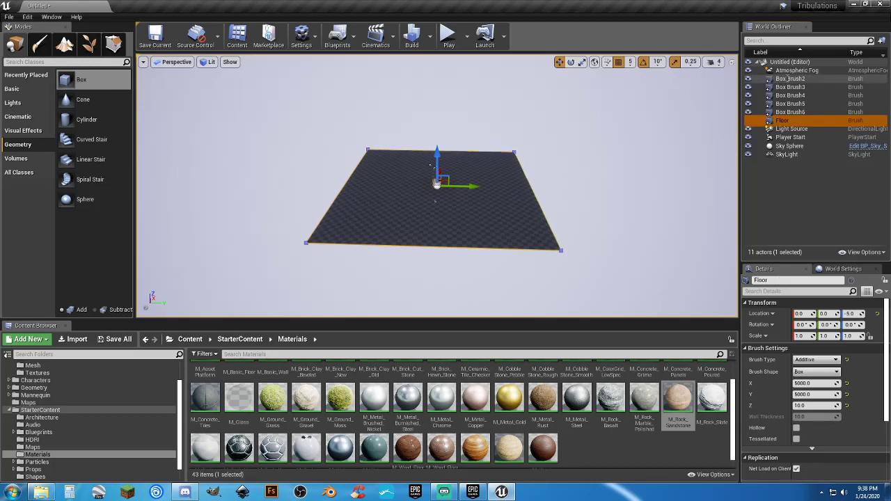
# Create a folder named Map Shit for the level's actors in the World Outliner
pyautogui.rightClick(788, 186)
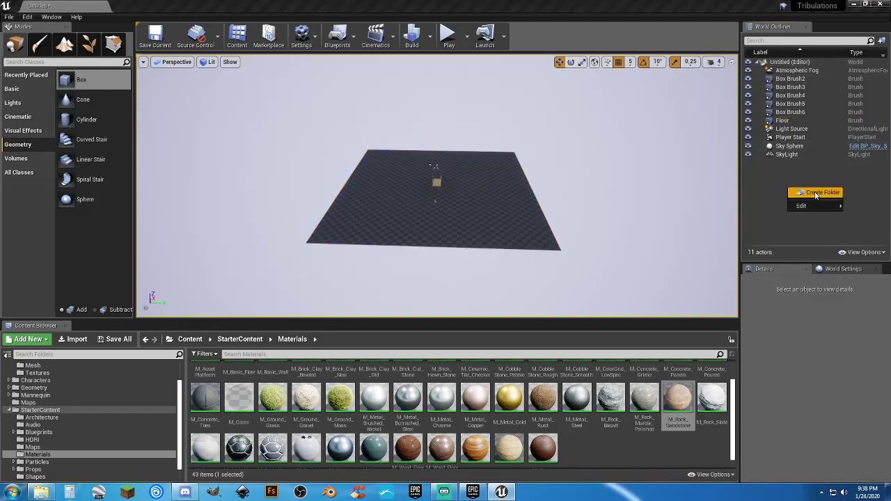
pyautogui.click(814, 193)
pyautogui.write('Map Shit')
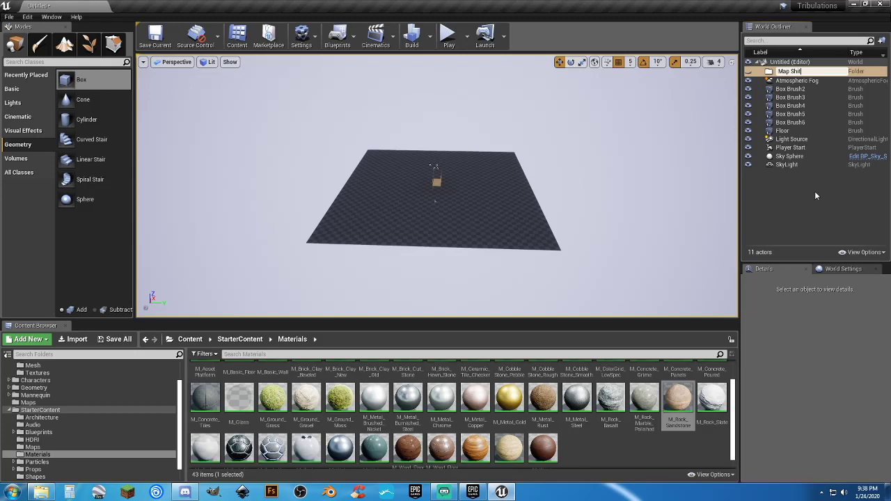
pyautogui.press('Return')
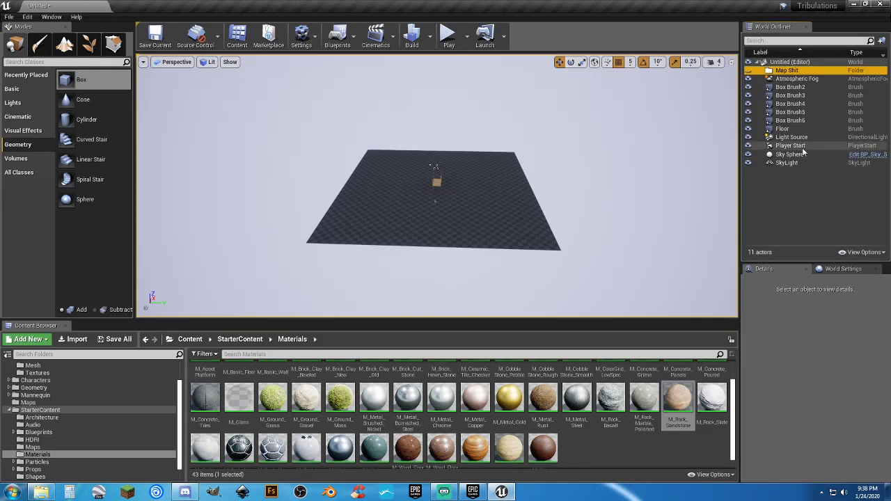
# Move Atmospheric Fog, Light Source, Player Start, Sky Sphere and SkyLight into the Map Shit folder
pyautogui.click(792, 137)
pyautogui.keyDown('shift'); pyautogui.click(797, 163); pyautogui.keyUp('shift')
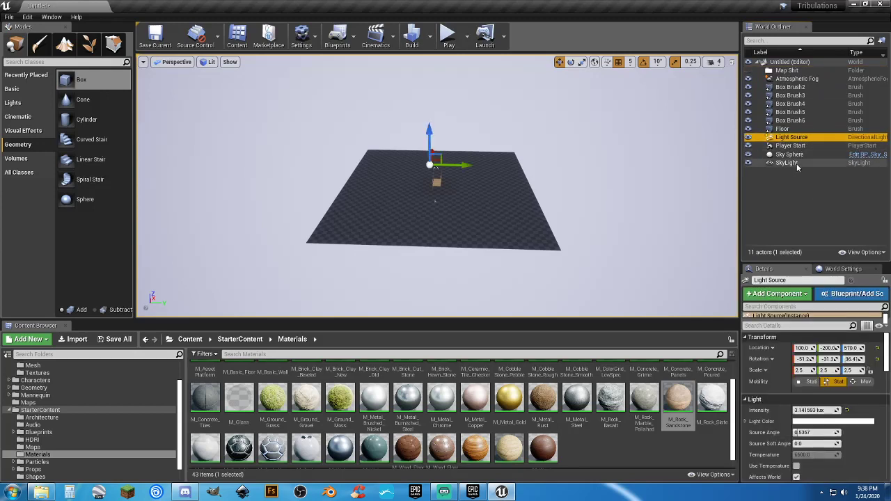
pyautogui.keyDown('ctrl'); pyautogui.click(800, 79); pyautogui.keyUp('ctrl')
pyautogui.moveTo(801, 79); pyautogui.dragTo(797, 73)
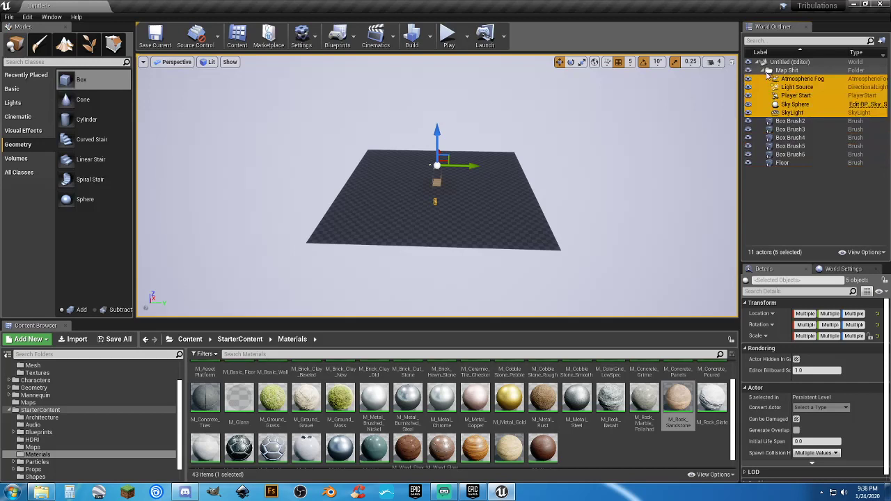
# Collapse the Map Shit folder and add the Floor brush to it
pyautogui.click(768, 71)
pyautogui.click(782, 120)
pyautogui.moveTo(782, 120); pyautogui.dragTo(790, 76)
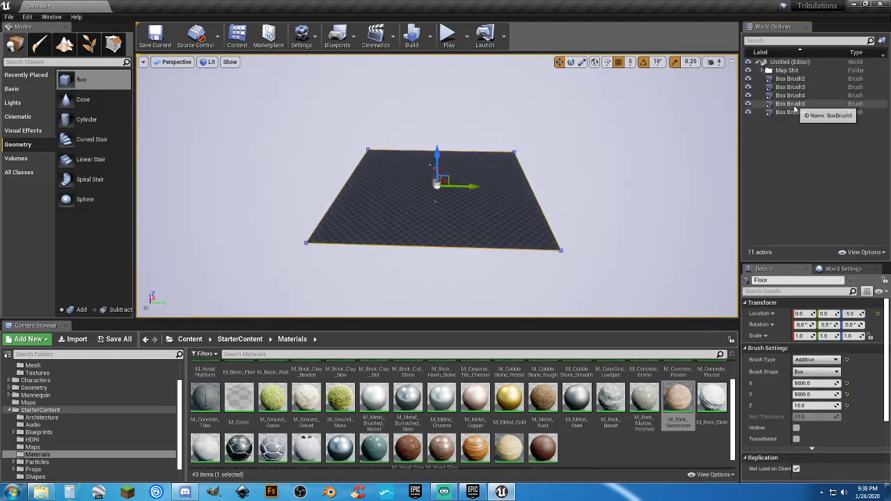
# Set the Y size of Box Brush2, the pine platform, to 180 and inspect its fit between the posts
pyautogui.click(790, 79)
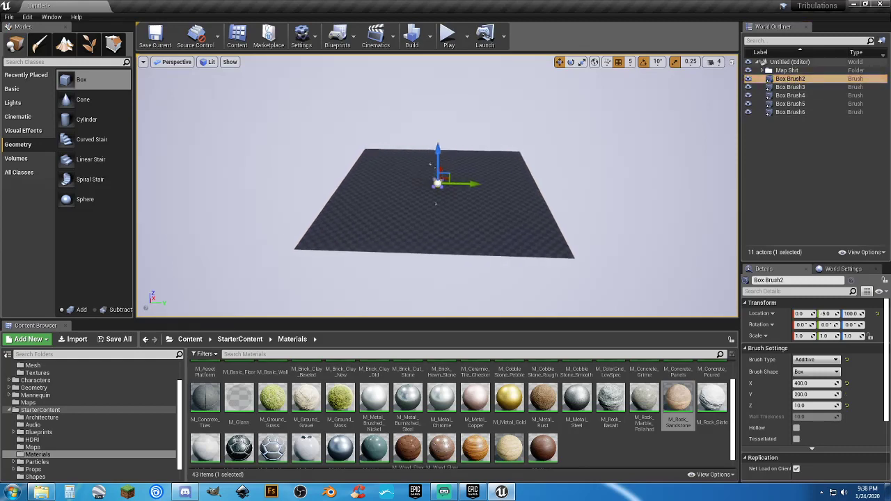
pyautogui.press('f')
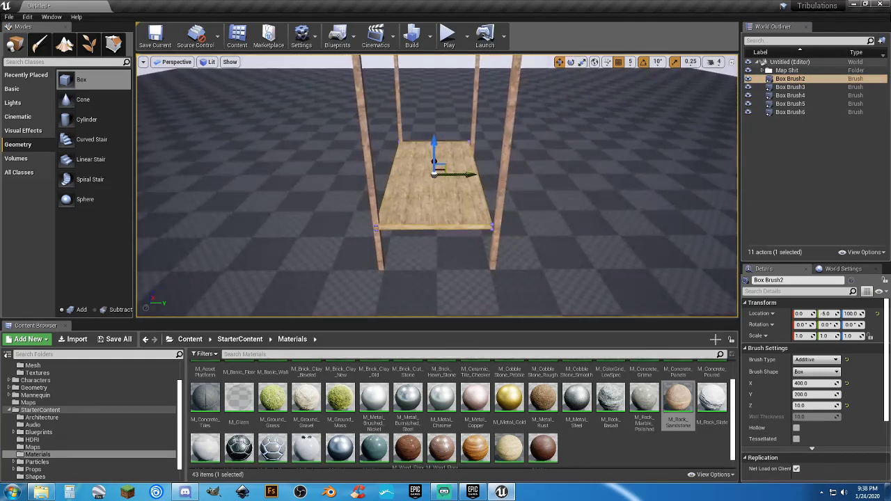
pyautogui.click(816, 394)
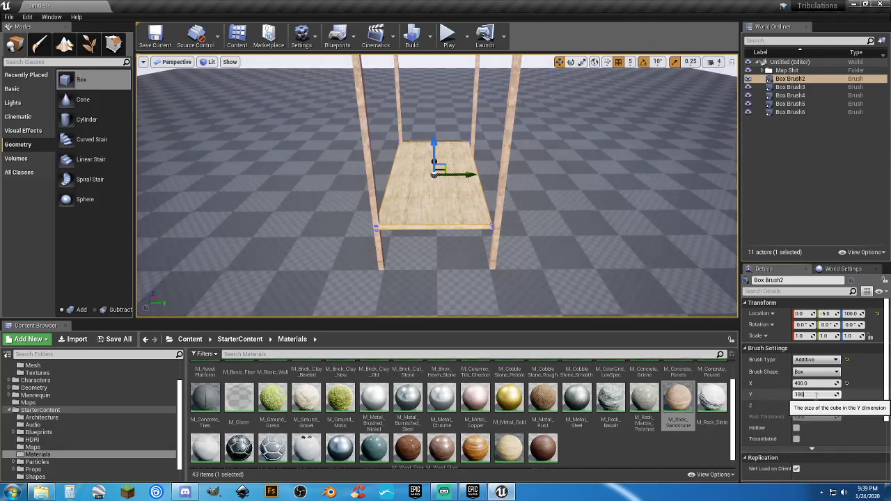
pyautogui.press('Return')
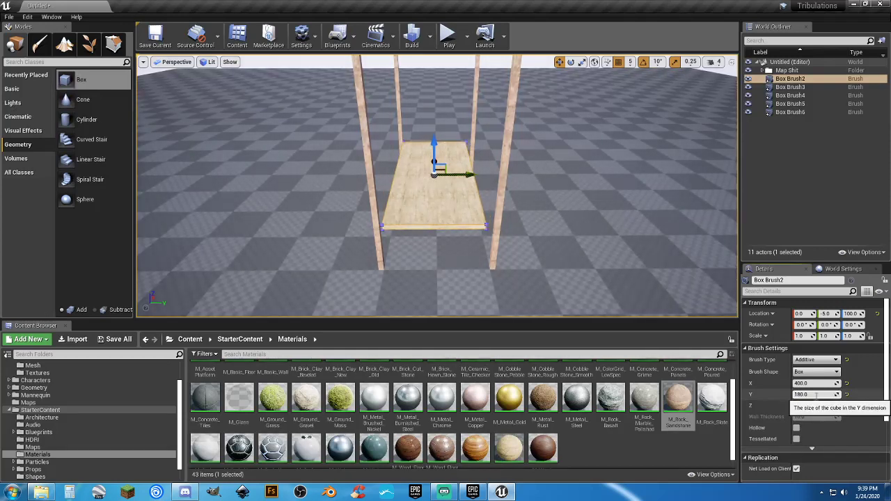
pyautogui.click(831, 167)
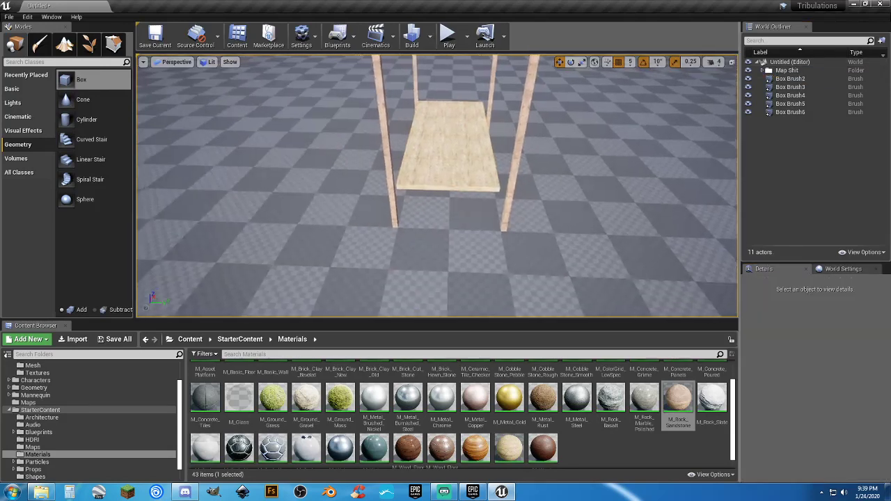
pyautogui.moveTo(717, 147)
pyautogui.mouseDown(button='right')
pyautogui.moveTo(689, 143)
pyautogui.moveTo(717, 146)
pyautogui.mouseUp(button='right')
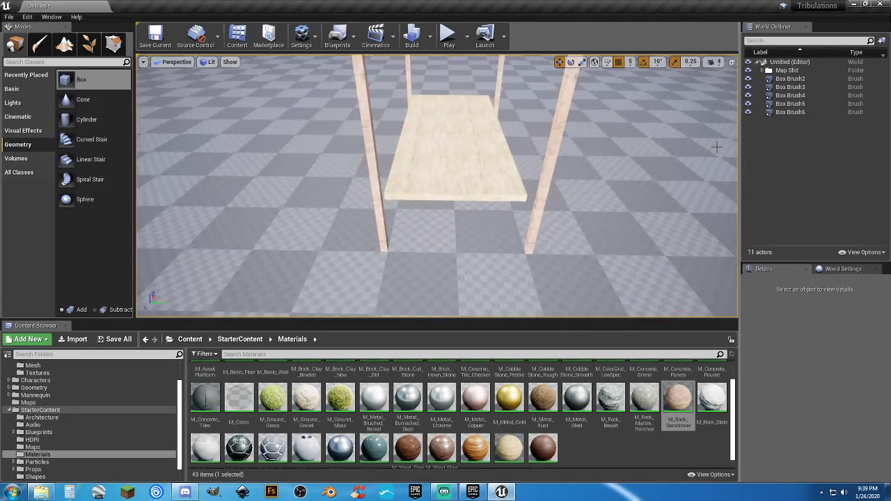
pyautogui.click(859, 80)
pyautogui.moveTo(551, 186); pyautogui.dragTo(522, 189, button='right')
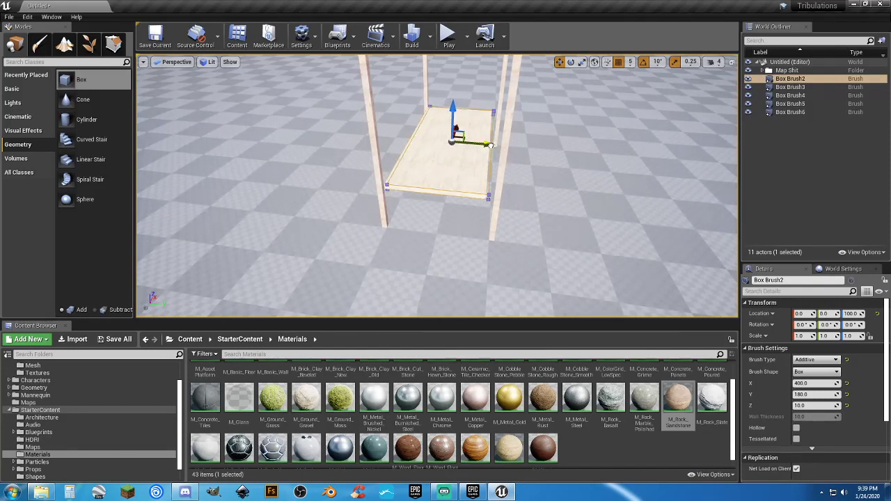
# Play-test the level by running and jumping the character onto and around the raised platform, then end the play session
pyautogui.click(449, 35)
pyautogui.press('w')
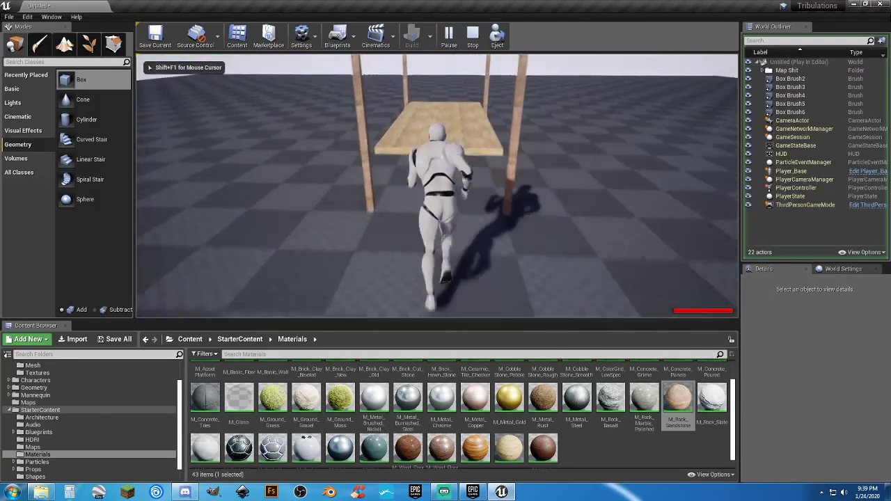
pyautogui.press('space')
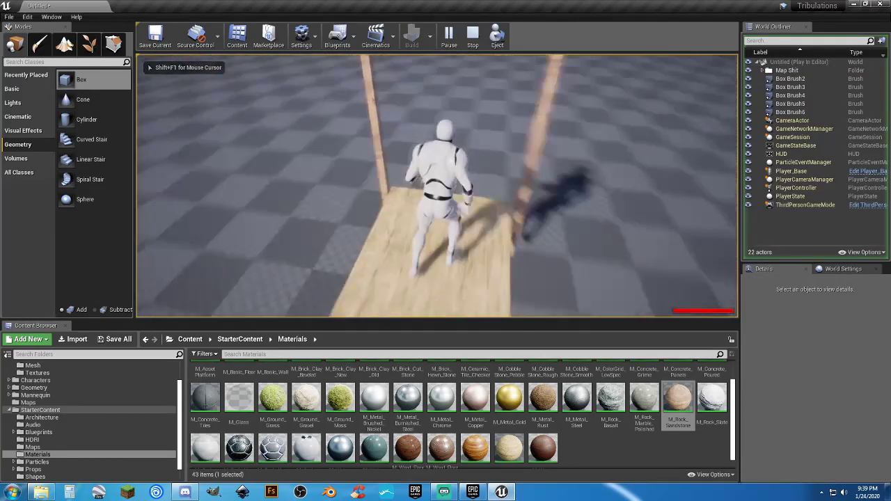
pyautogui.press('w')
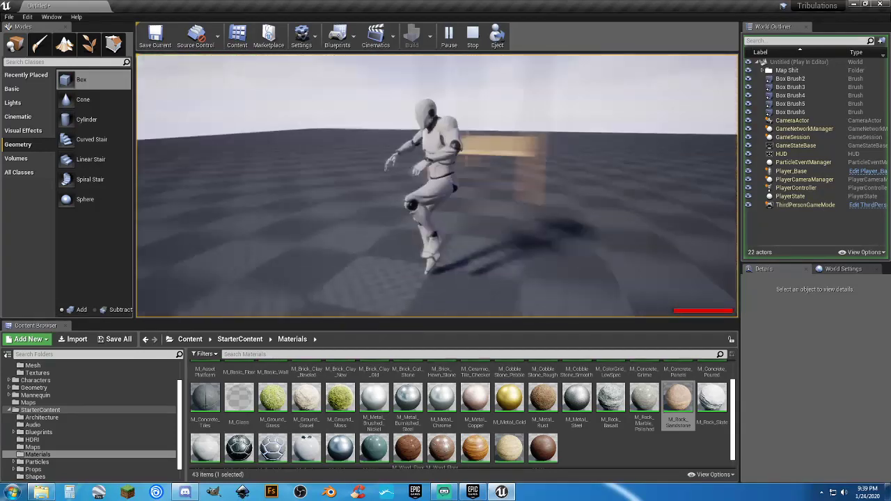
pyautogui.press('w')
pyautogui.press('w')
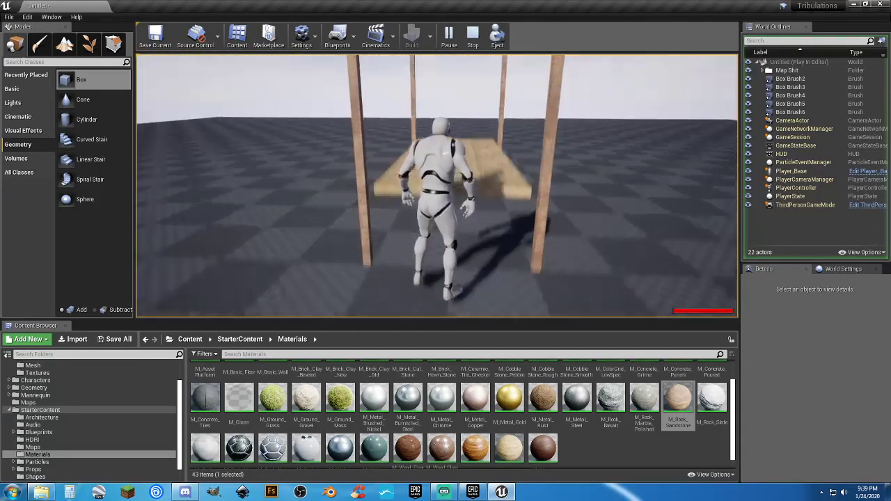
pyautogui.press('space')
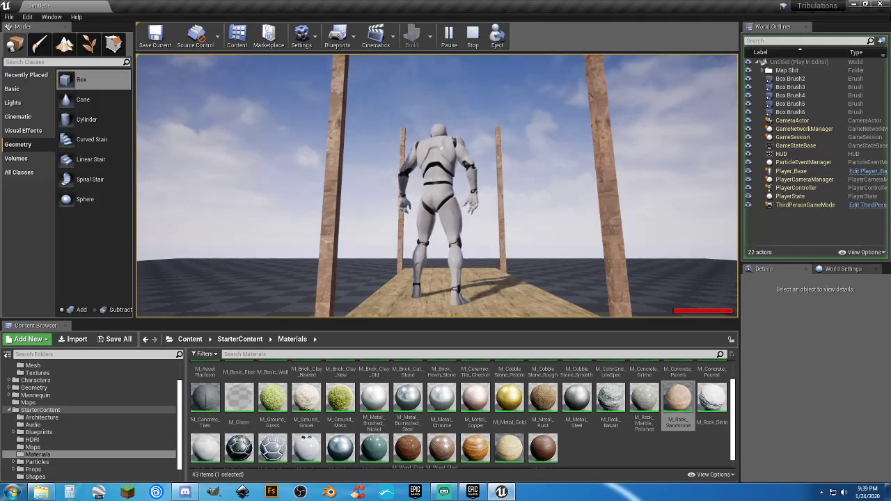
pyautogui.press('s')
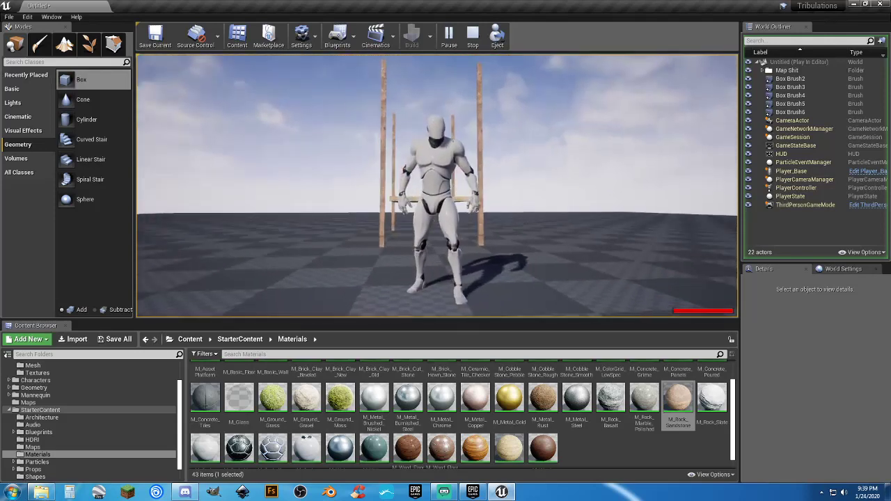
pyautogui.press('w')
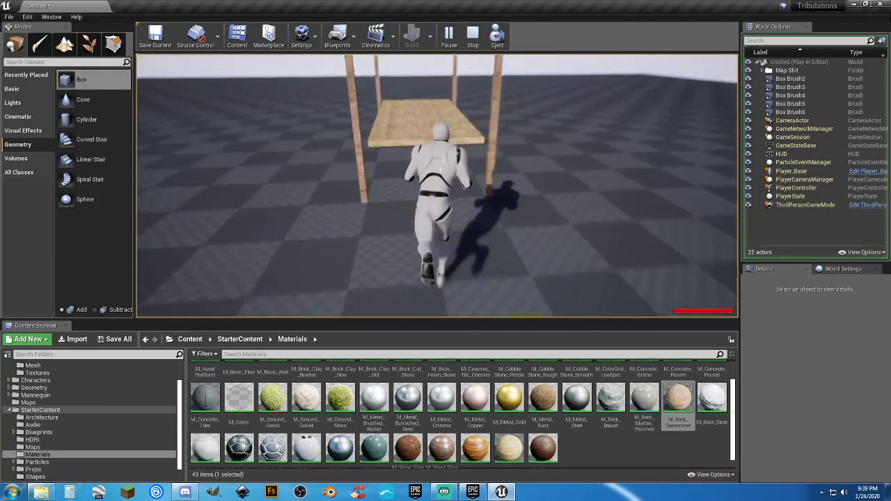
pyautogui.press('w')
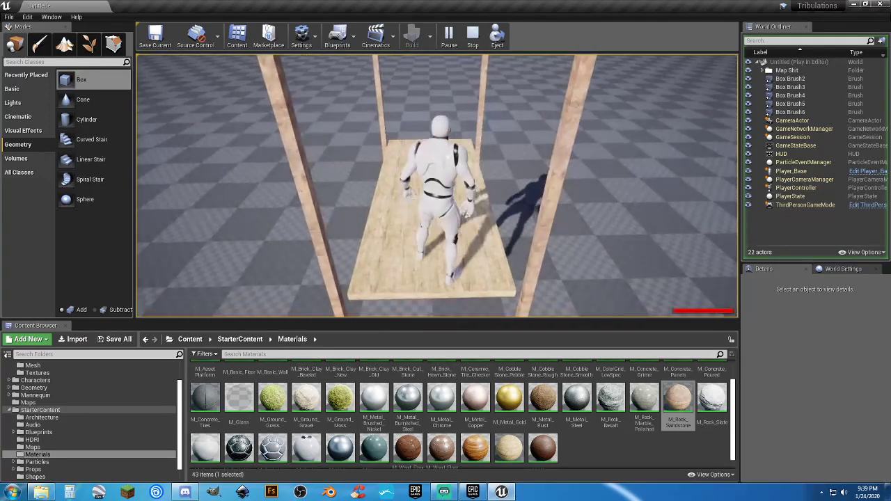
pyautogui.press('w')
pyautogui.press('s')
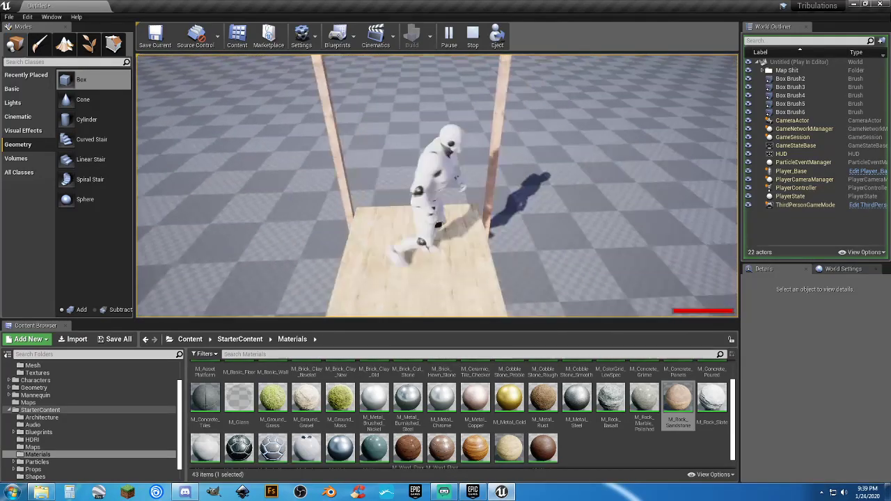
pyautogui.press('d')
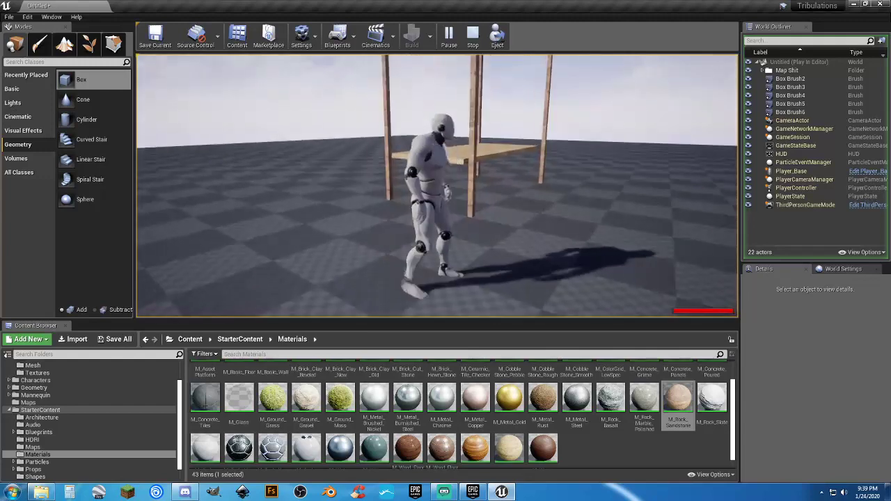
pyautogui.press('s')
pyautogui.press('Escape')
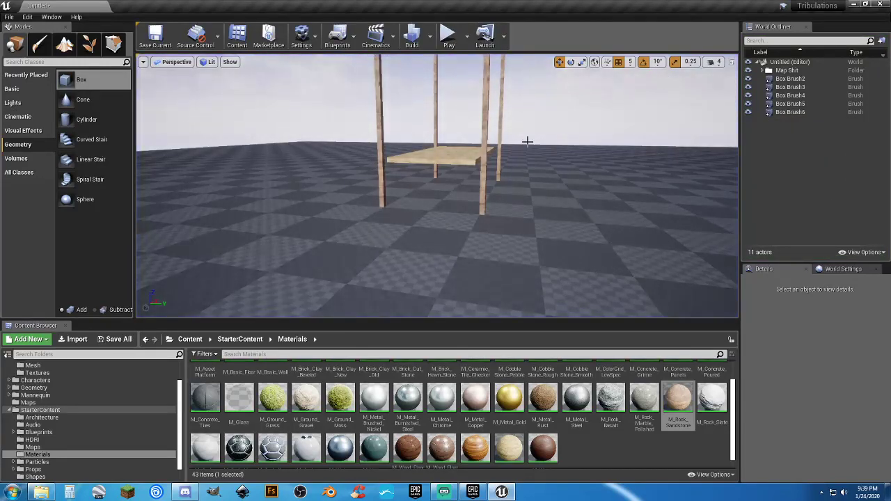
# Save the untitled level as BuildMap in the Maps folder
pyautogui.click(114, 339)
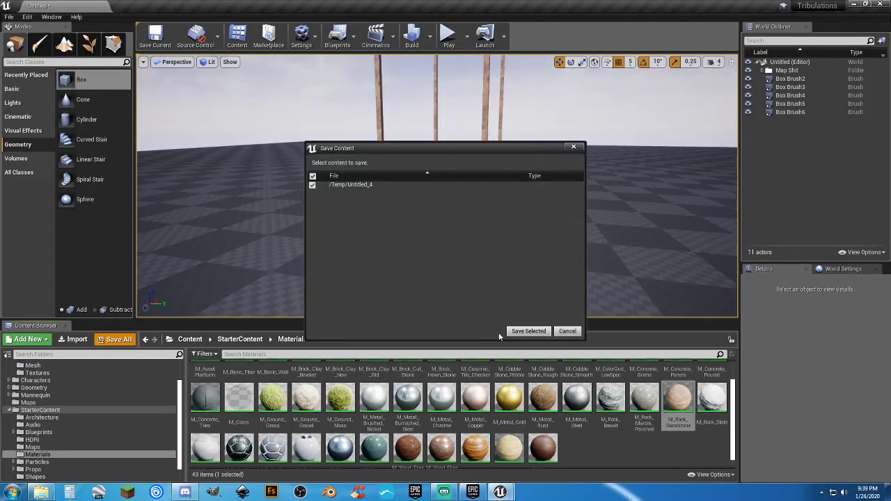
pyautogui.click(515, 333)
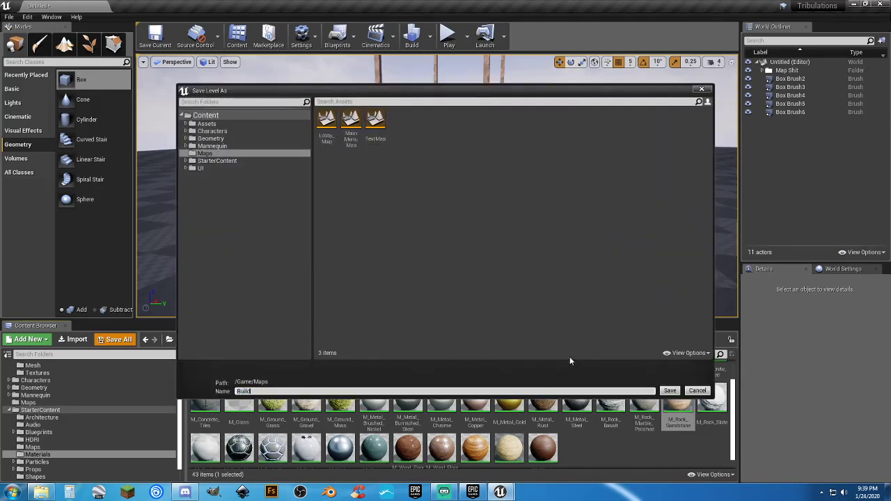
pyautogui.write('BuildMap')
pyautogui.press('Return')
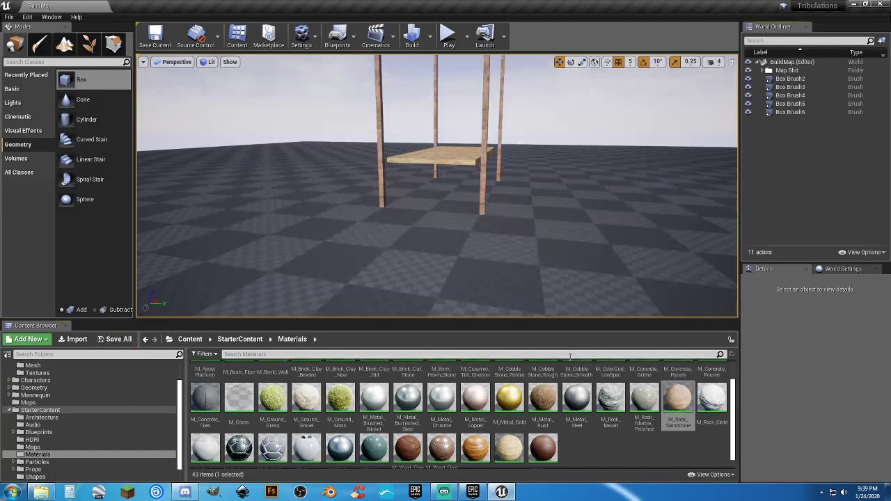
# Play-test the saved BuildMap level by jumping onto the platform and backing off it, then stop playing
pyautogui.click(449, 35)
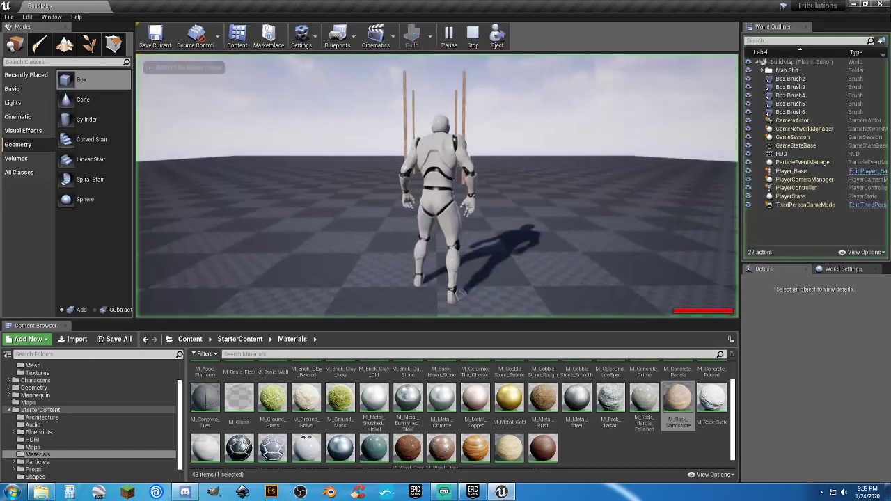
pyautogui.press('w')
pyautogui.press('space')
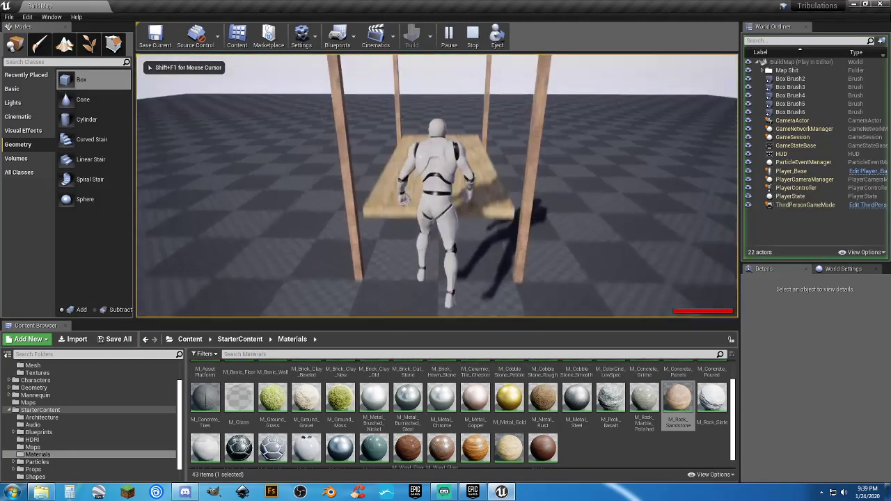
pyautogui.press('w')
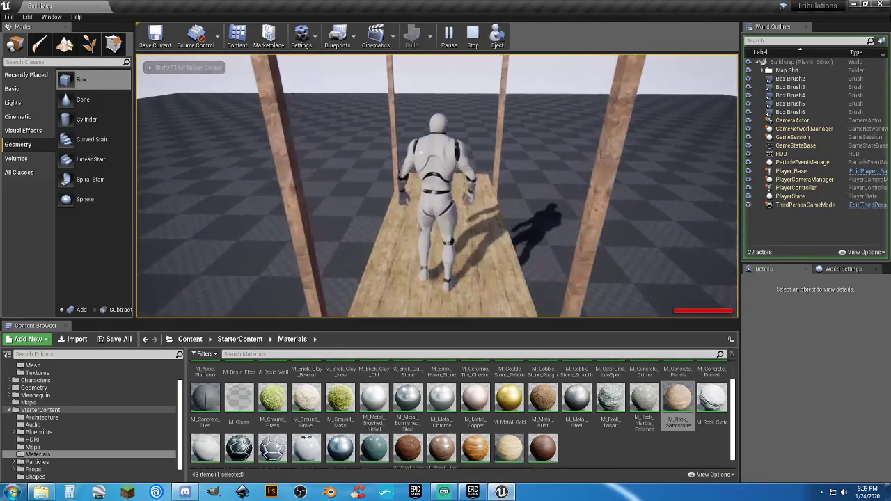
pyautogui.press('s')
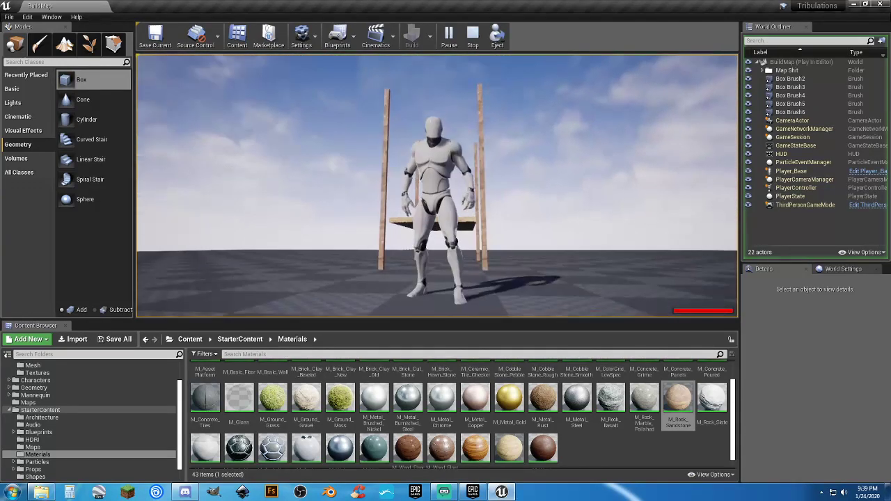
pyautogui.press('Escape')
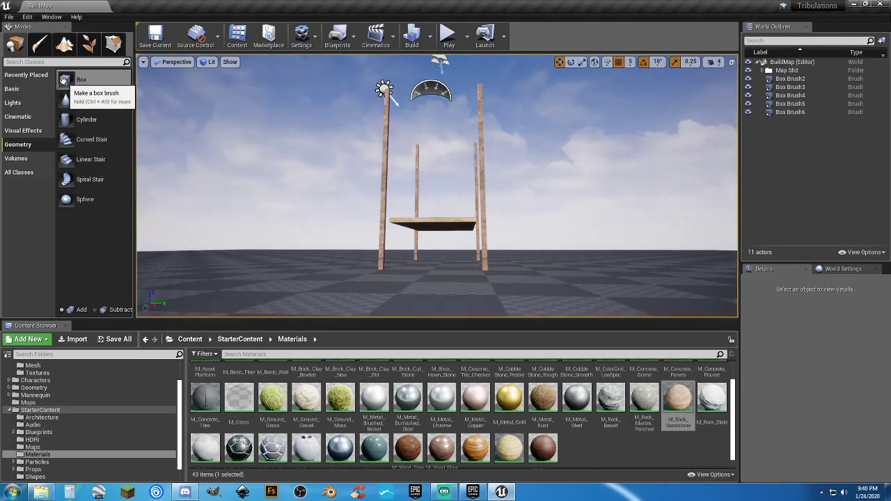
# Add a sandstone box brush to the level and set its location to X 0, Y 0, Z 200
pyautogui.moveTo(64, 83)
pyautogui.mouseDown()
pyautogui.moveTo(142, 156)
pyautogui.moveTo(334, 268)
pyautogui.moveTo(420, 273)
pyautogui.mouseUp()
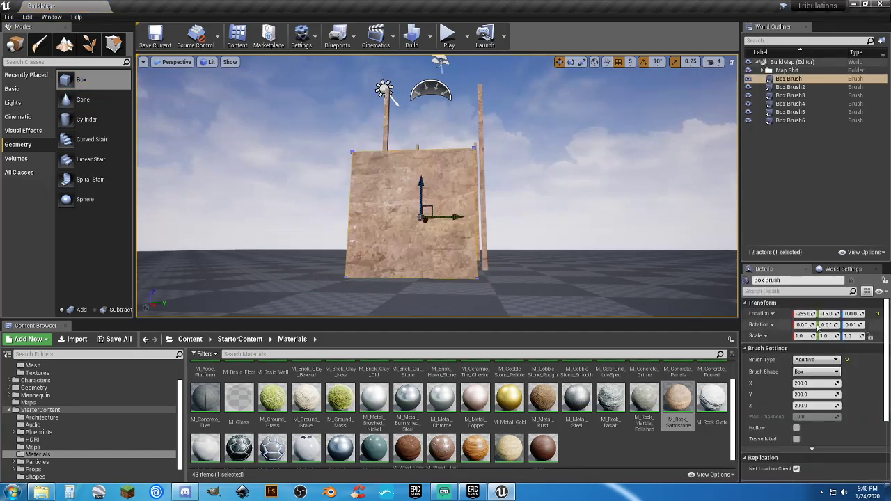
pyautogui.write('0')
pyautogui.press('Tab')
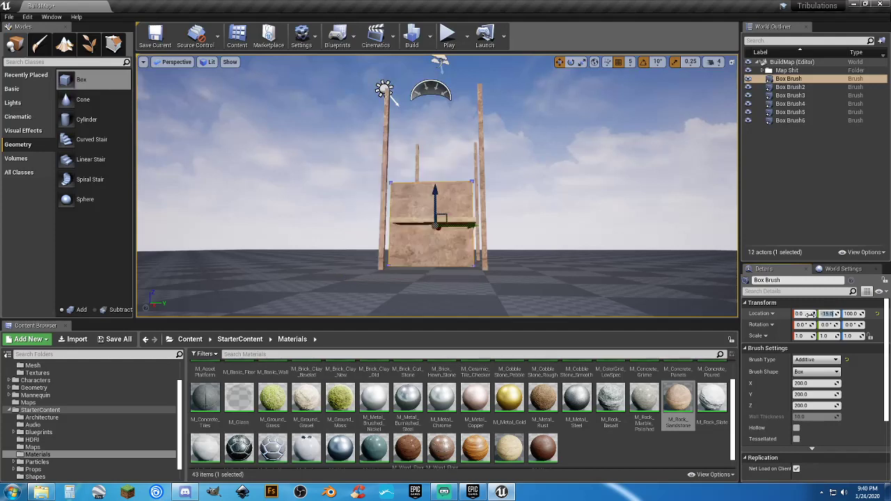
pyautogui.write('0')
pyautogui.press('Tab')
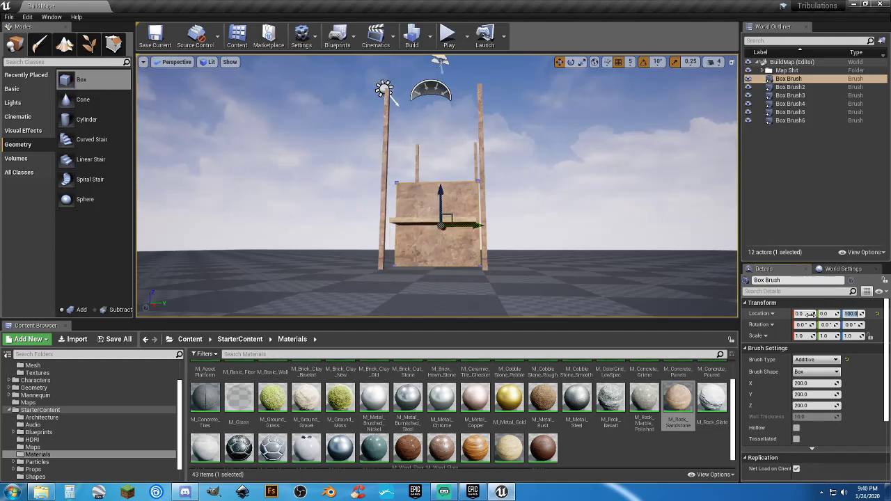
pyautogui.press('Return')
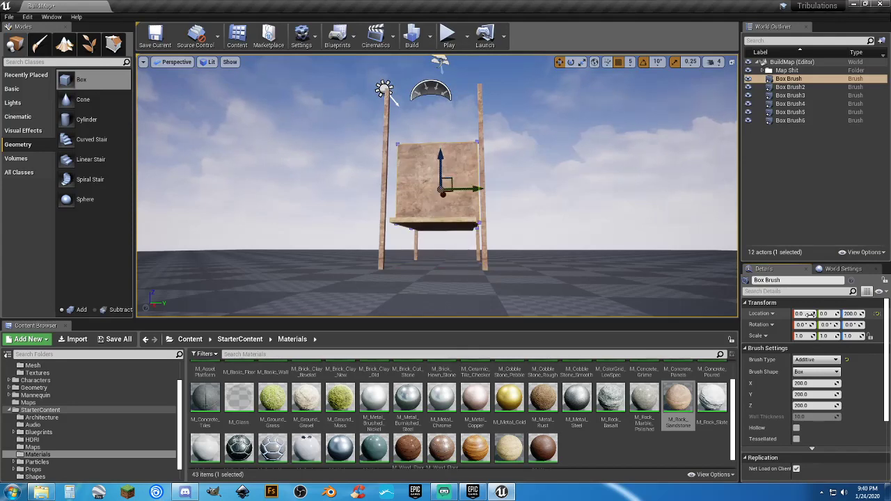
# Set the sandstone box brush's dimensions to X 10, Y 200 and Z 10 to form a crossbeam
pyautogui.moveTo(479, 232); pyautogui.dragTo(482, 230, button='right')
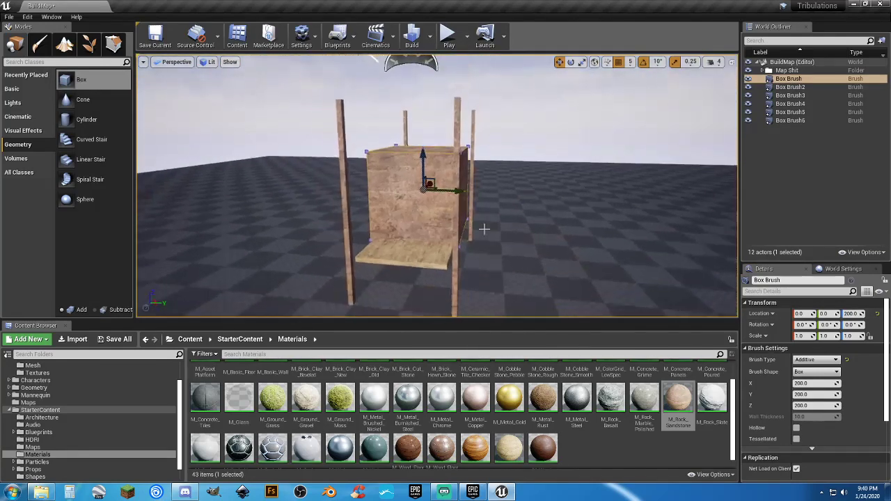
pyautogui.click(817, 384)
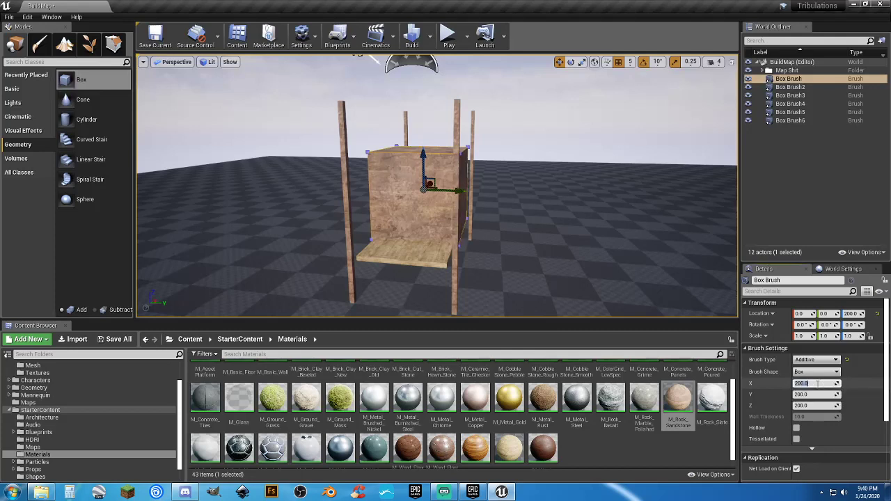
pyautogui.write('10')
pyautogui.press('Return')
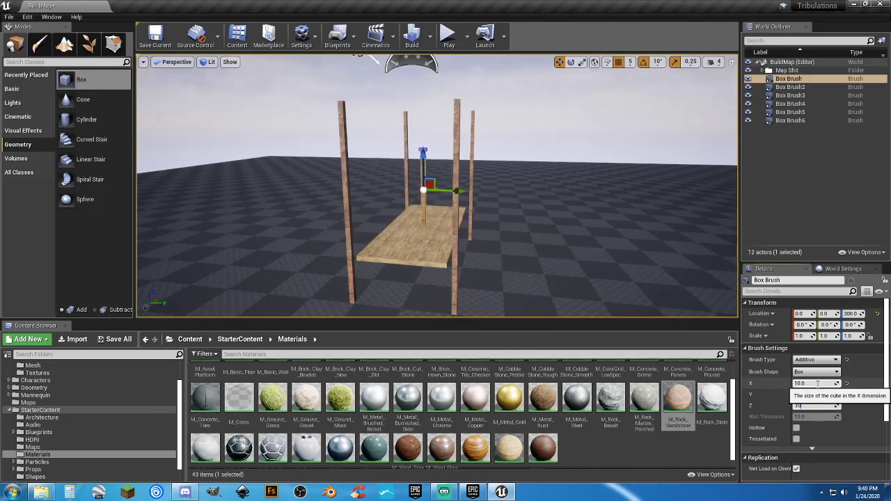
pyautogui.press('Return')
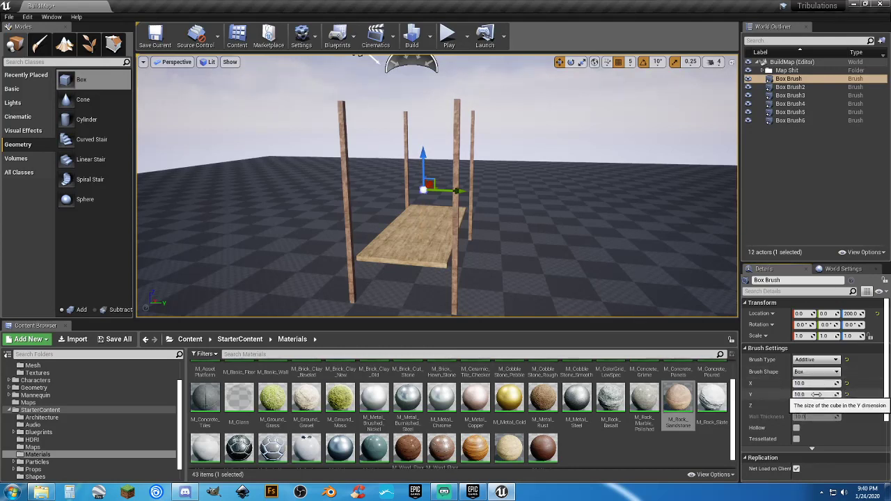
pyautogui.click(815, 394)
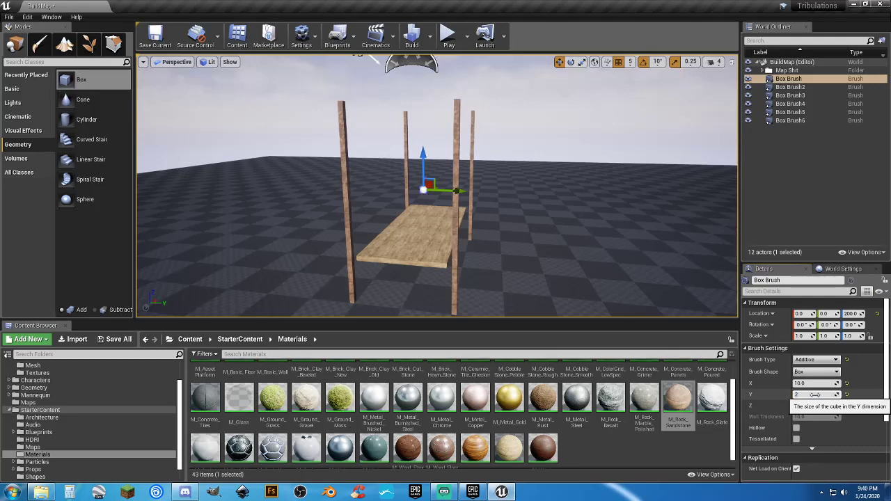
pyautogui.press('Tab')
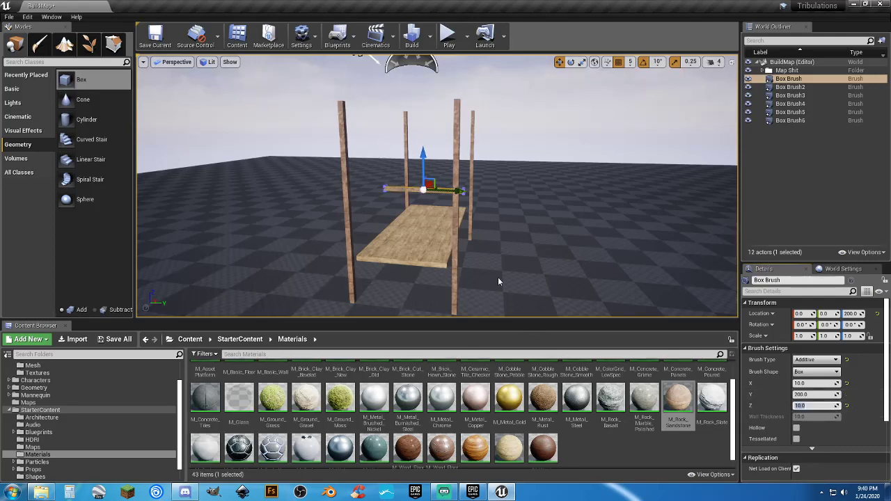
# Move the crossbeam onto the tops of one end pair of posts, at X -195 and Z 405
pyautogui.press('d')
pyautogui.moveTo(494, 236); pyautogui.dragTo(310, 242, button='right')
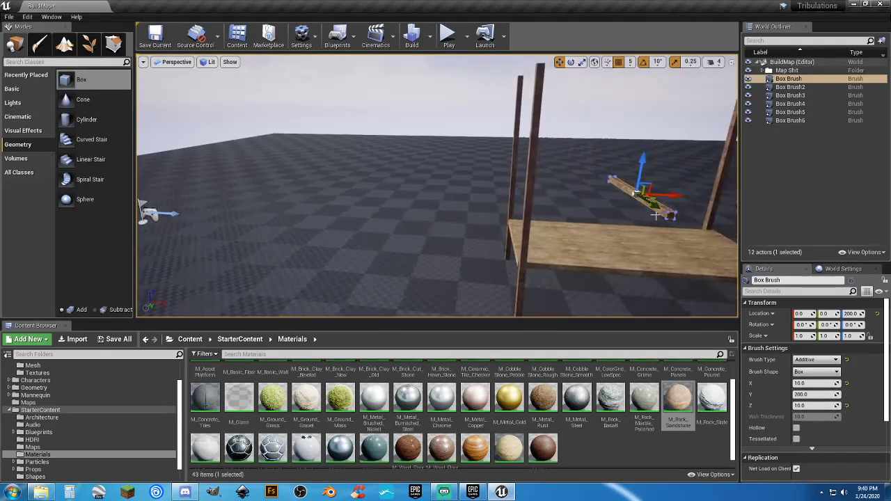
pyautogui.moveTo(681, 201); pyautogui.dragTo(549, 209)
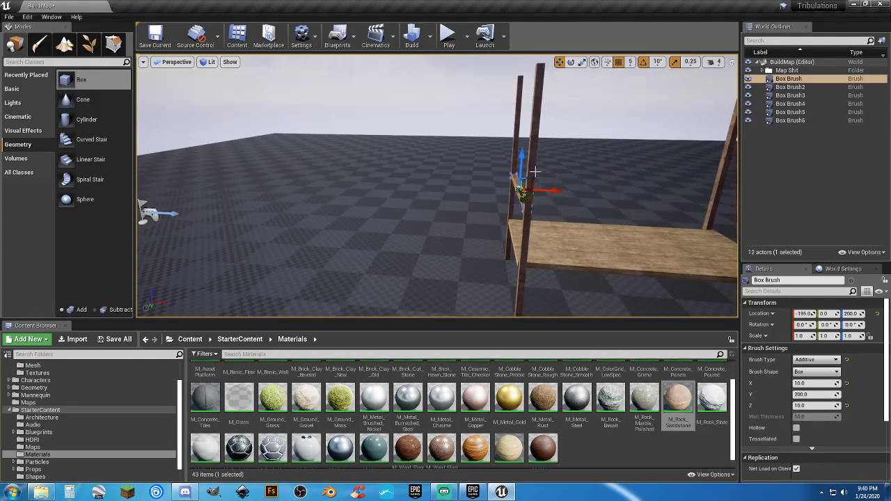
pyautogui.moveTo(522, 160); pyautogui.dragTo(531, 47)
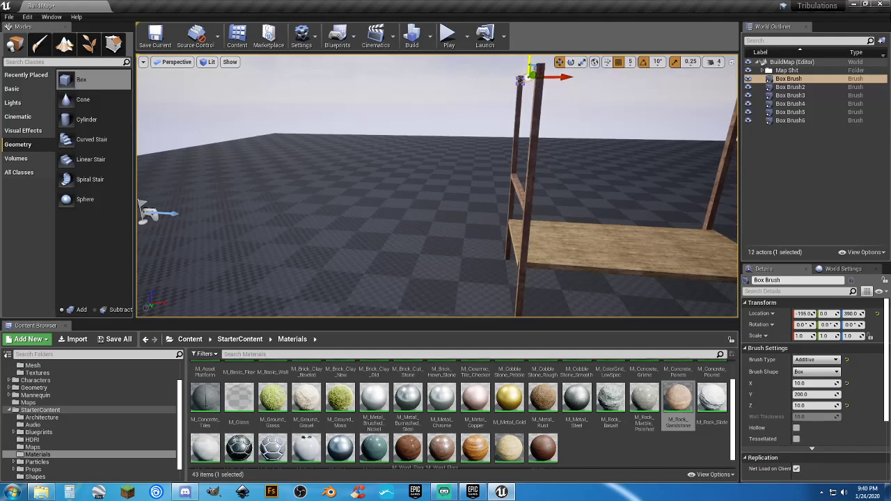
pyautogui.moveTo(591, 111); pyautogui.dragTo(590, 56, button='right')
pyautogui.press('e')
pyautogui.moveTo(521, 105); pyautogui.dragTo(543, 157, button='right')
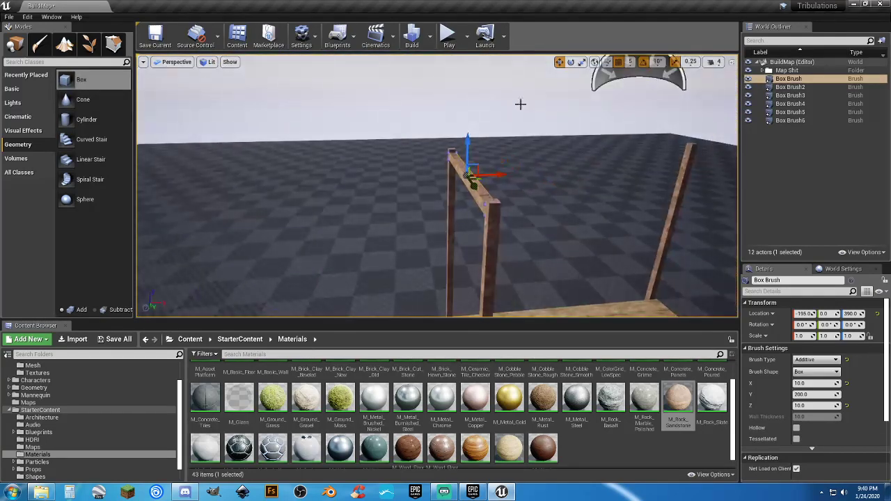
pyautogui.moveTo(470, 142); pyautogui.dragTo(471, 128)
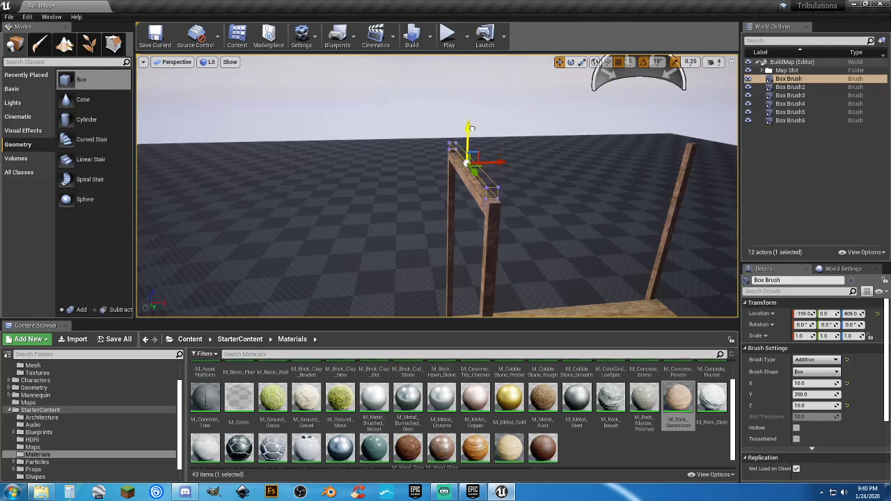
# Set the crossbeam's Y dimension to 220
pyautogui.moveTo(471, 128); pyautogui.dragTo(455, 136, button='right')
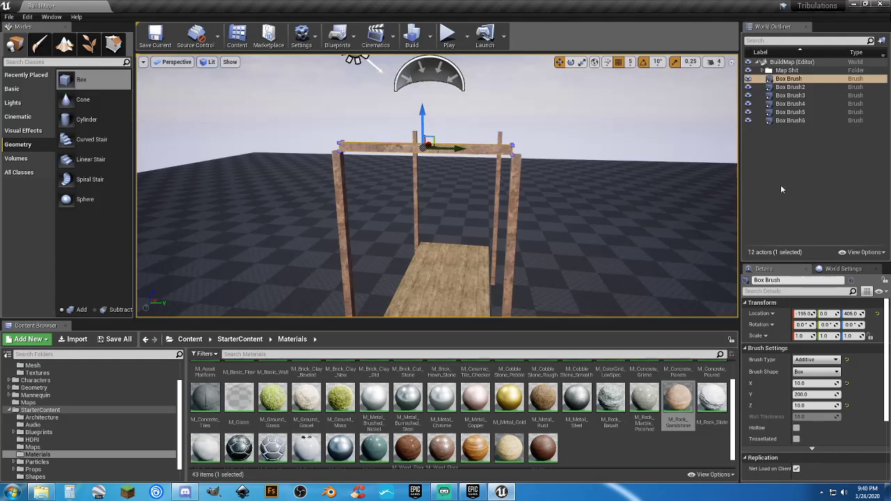
pyautogui.click(818, 395)
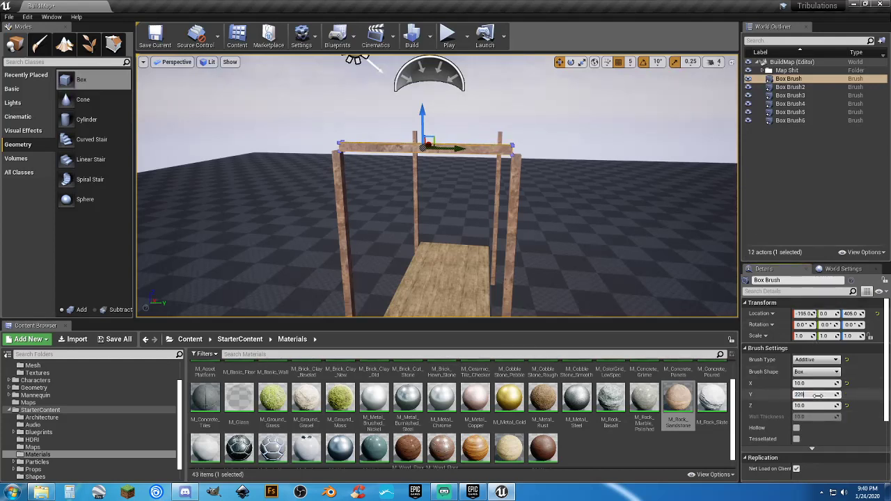
pyautogui.press('Tab')
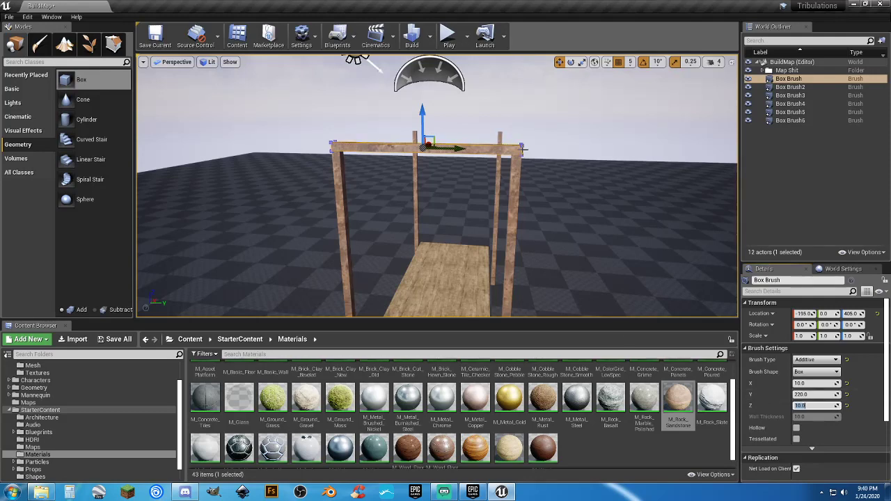
# Duplicate the crossbeam and move the copy along X to 195, onto the opposite pair of posts
pyautogui.moveTo(522, 149); pyautogui.dragTo(508, 117, button='right')
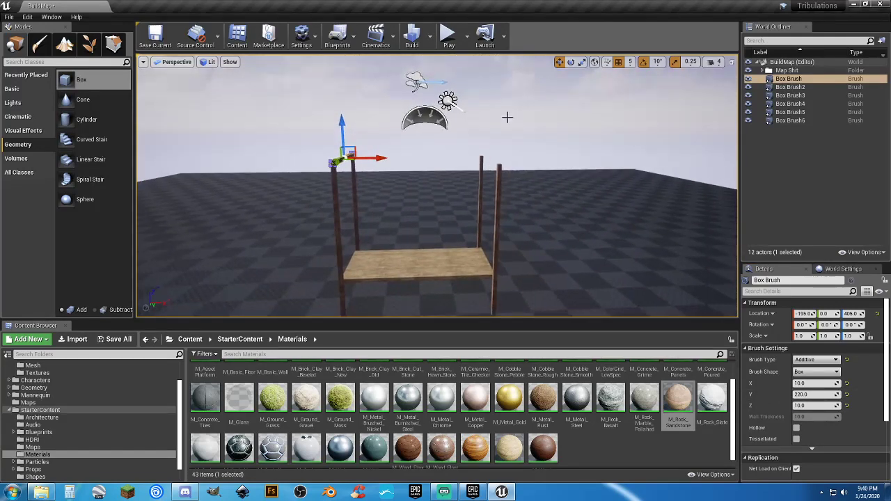
pyautogui.hotkey('ctrl', 'w')
pyautogui.moveTo(385, 159); pyautogui.dragTo(468, 160)
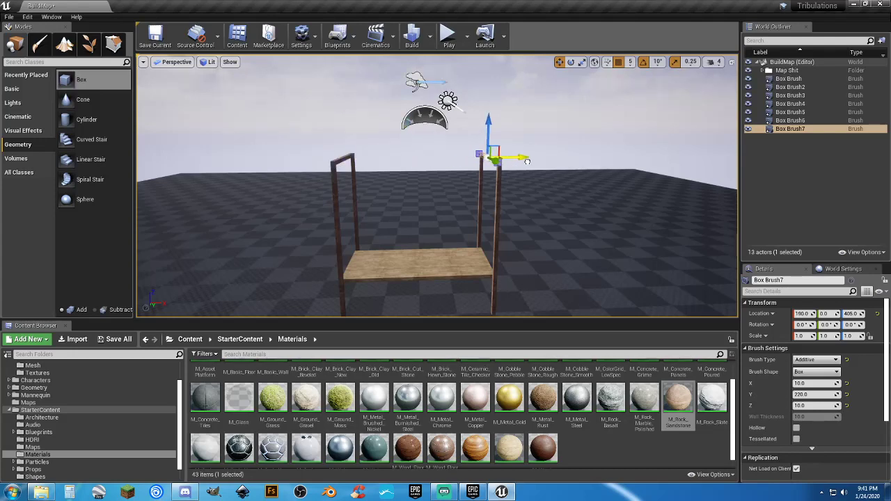
pyautogui.moveTo(528, 163)
pyautogui.mouseDown(button='right')
pyautogui.moveTo(512, 168)
pyautogui.moveTo(567, 167)
pyautogui.moveTo(536, 178)
pyautogui.mouseUp(button='right')
# Play-test the level by running the character forward and back on the platform between the framed posts, then stop playing
pyautogui.click(449, 38)
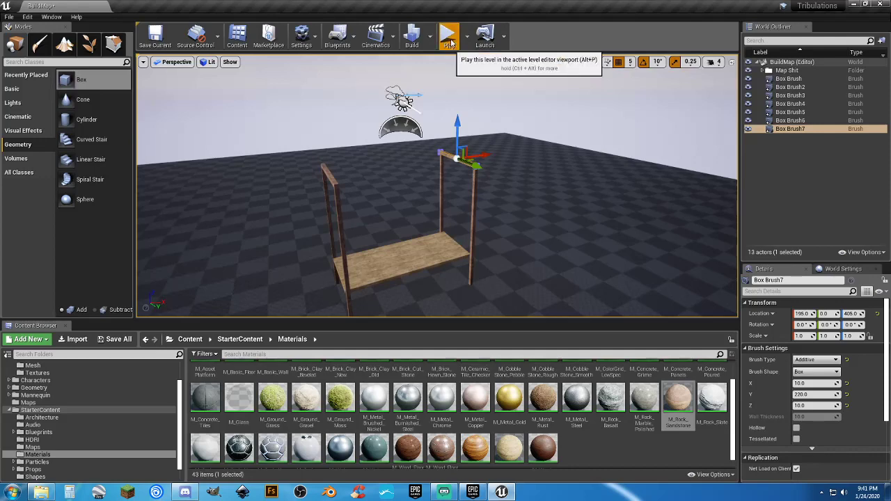
pyautogui.press('w')
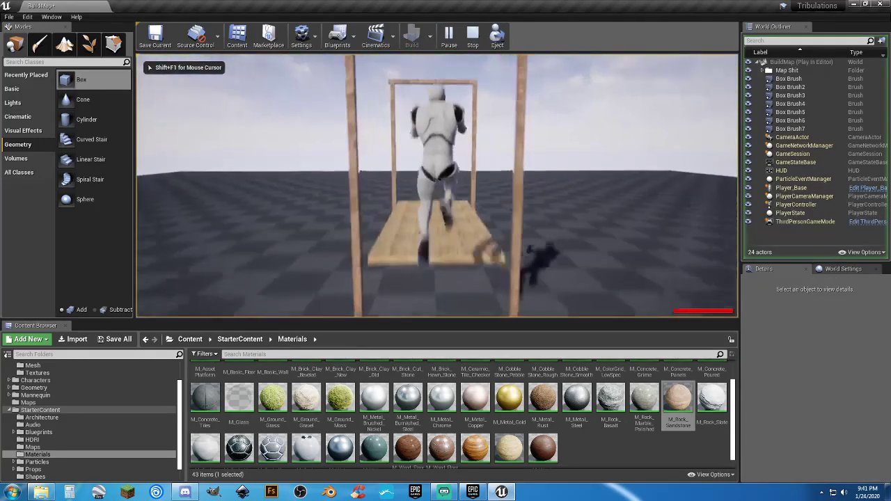
pyautogui.press('s')
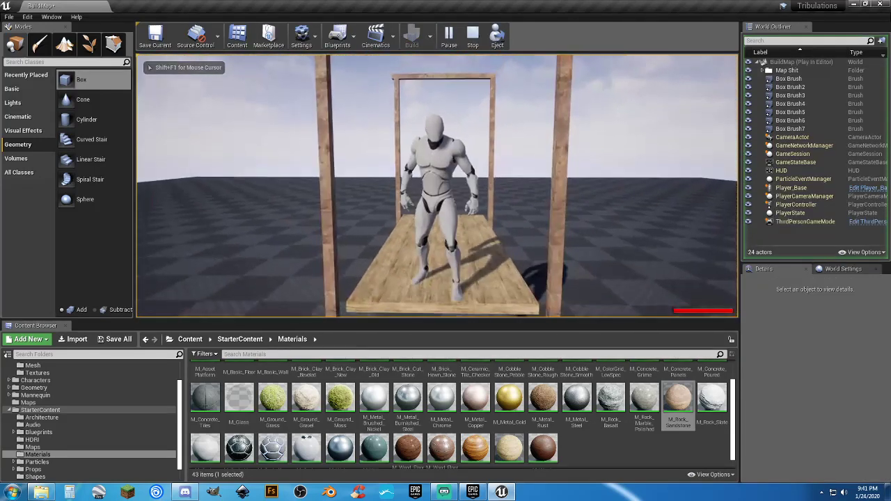
pyautogui.hotkey('shift', 'F1')
pyautogui.press('Escape')
# Select the duplicated crossbeam, Box Brush7, try a Y dimension of 210, and settle on 215
pyautogui.moveTo(315, 57); pyautogui.dragTo(317, 89, button='right')
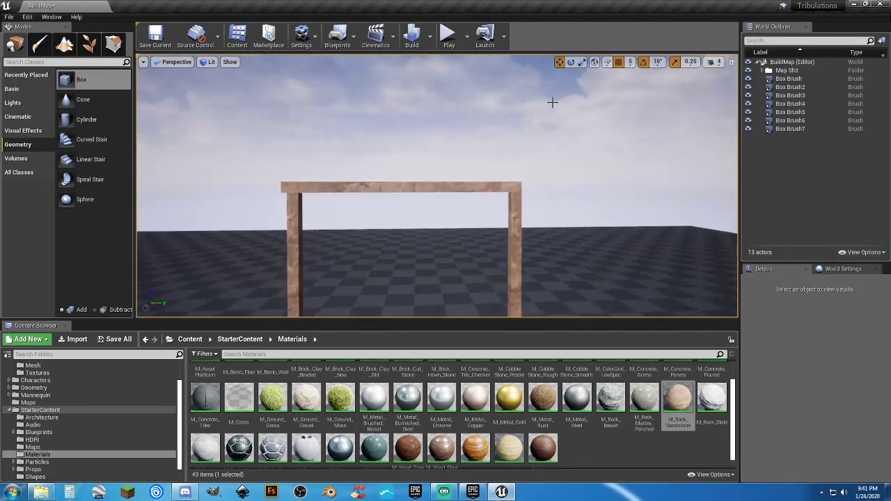
pyautogui.click(791, 129)
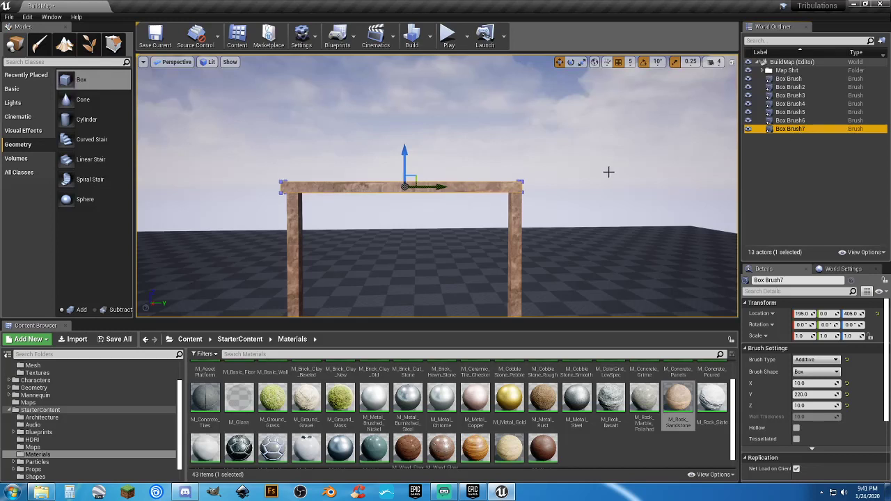
pyautogui.click(808, 395)
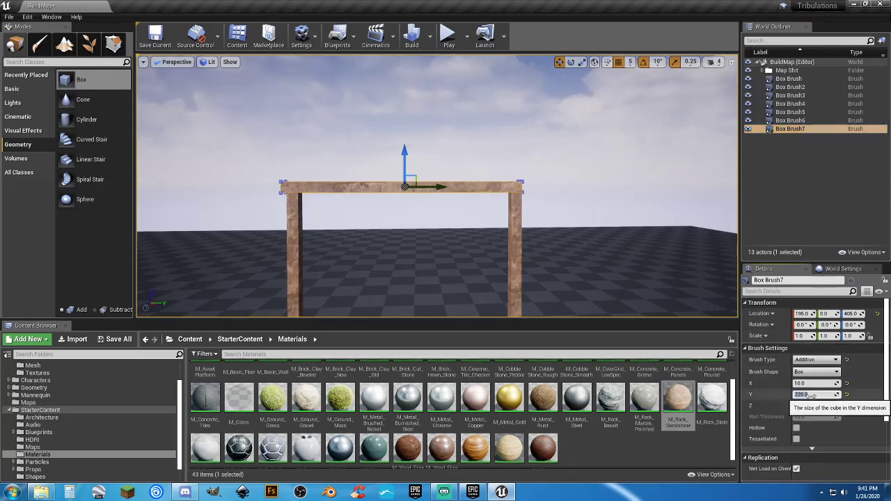
pyautogui.press('Return')
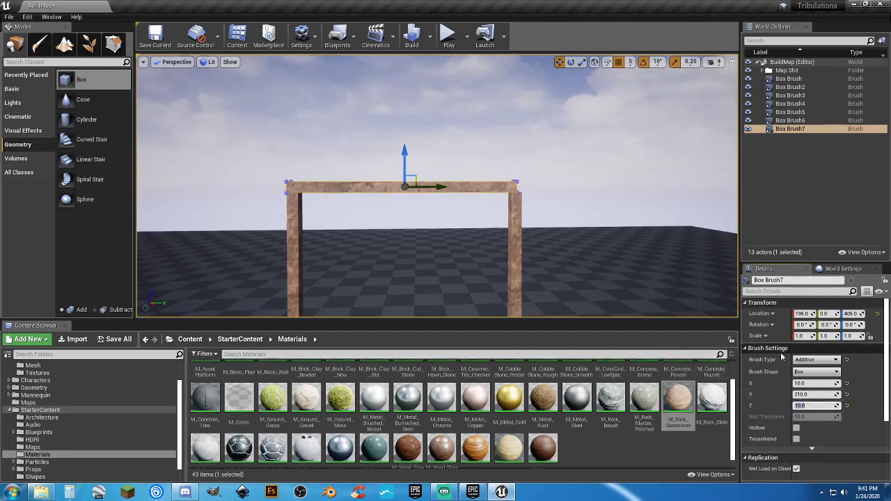
pyautogui.press('Tab')
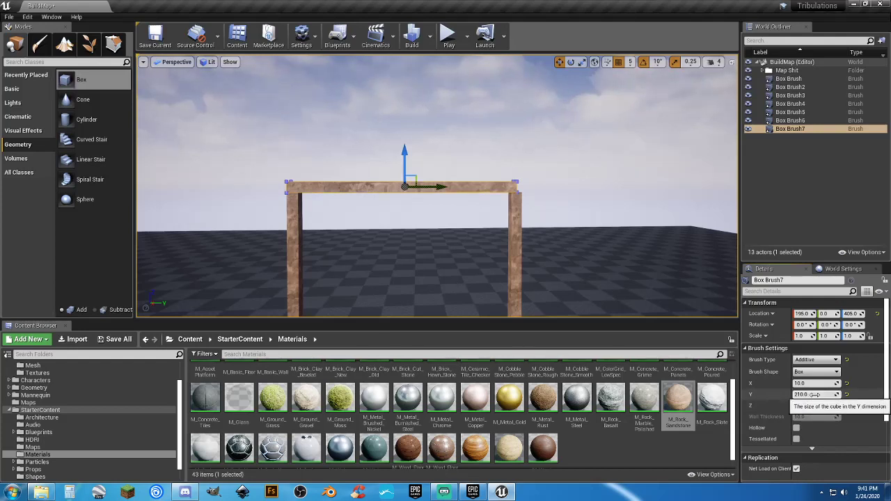
pyautogui.click(813, 395)
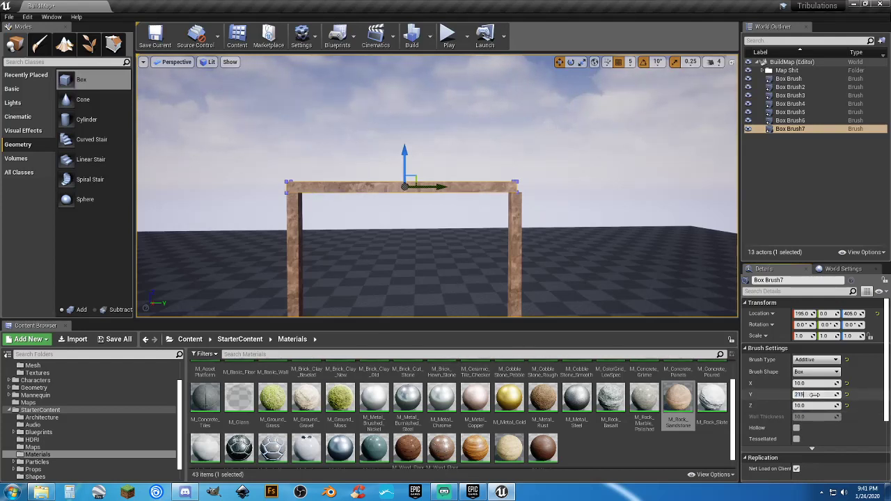
pyautogui.press('Tab')
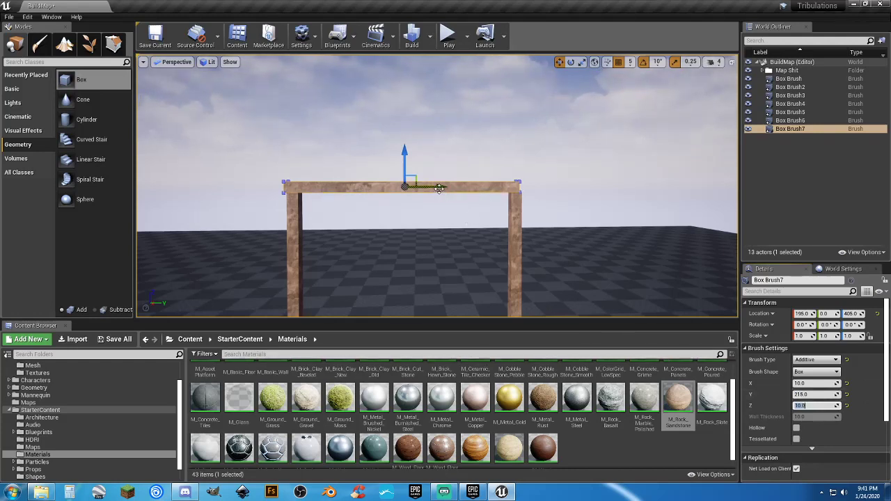
pyautogui.press('Return')
# Reduce the position grid snap to 1 and shift the duplicated crossbeam along Y to 2
pyautogui.moveTo(440, 187); pyautogui.dragTo(443, 188)
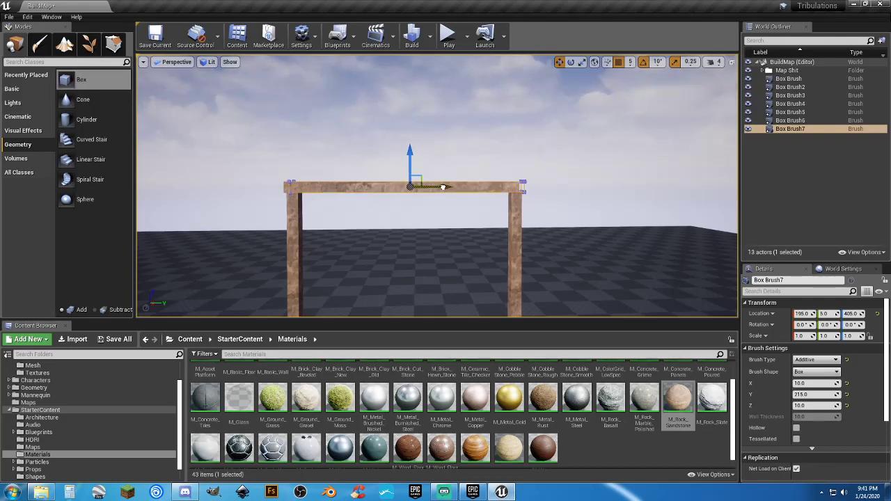
pyautogui.moveTo(443, 187); pyautogui.dragTo(440, 187)
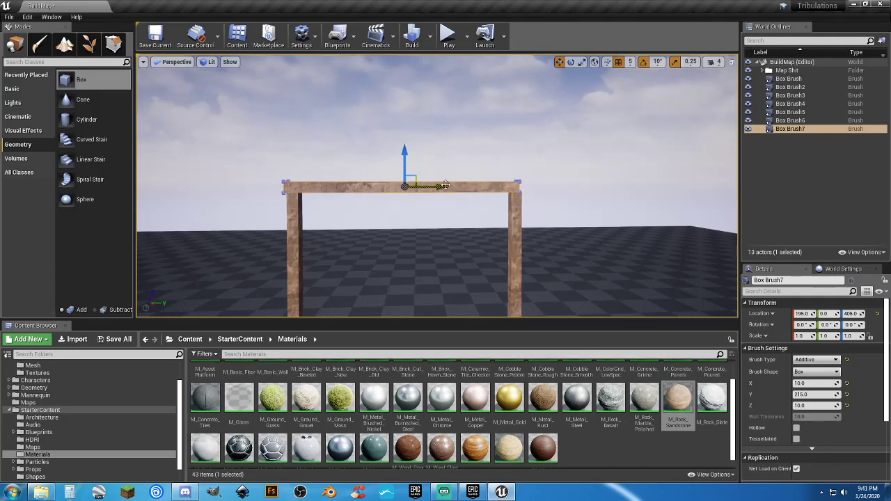
pyautogui.click(631, 62)
pyautogui.click(638, 72)
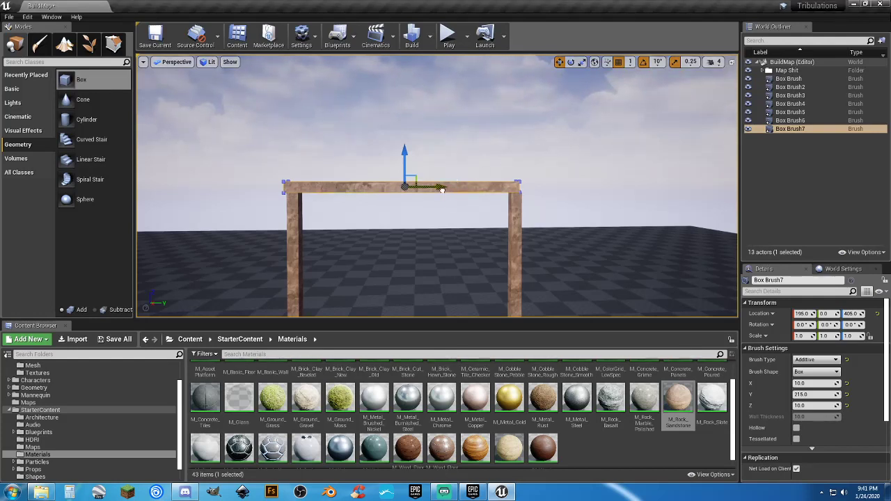
pyautogui.scroll(-3, 445, 189)
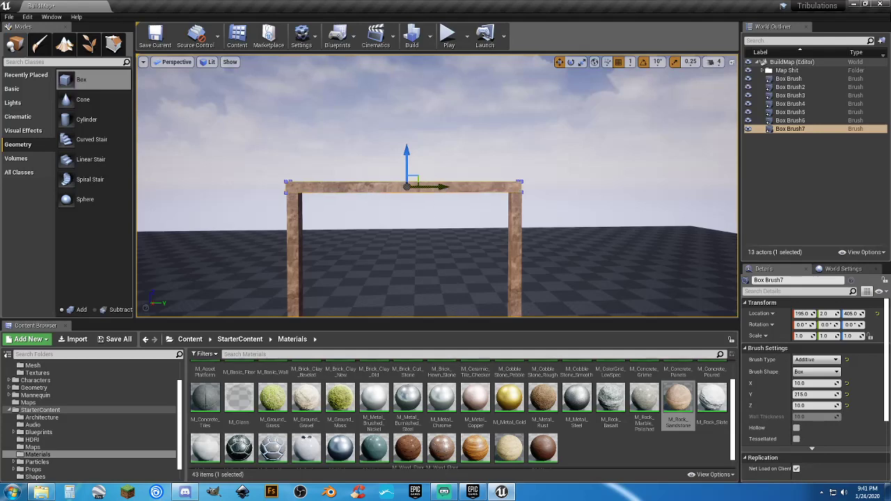
# Nudge the duplicated crossbeam along Y to 3, aligning its end with the post's outer edge, and check both ends
pyautogui.moveTo(444, 189); pyautogui.dragTo(444, 150, button='middle')
pyautogui.scroll(2, 438, 186)
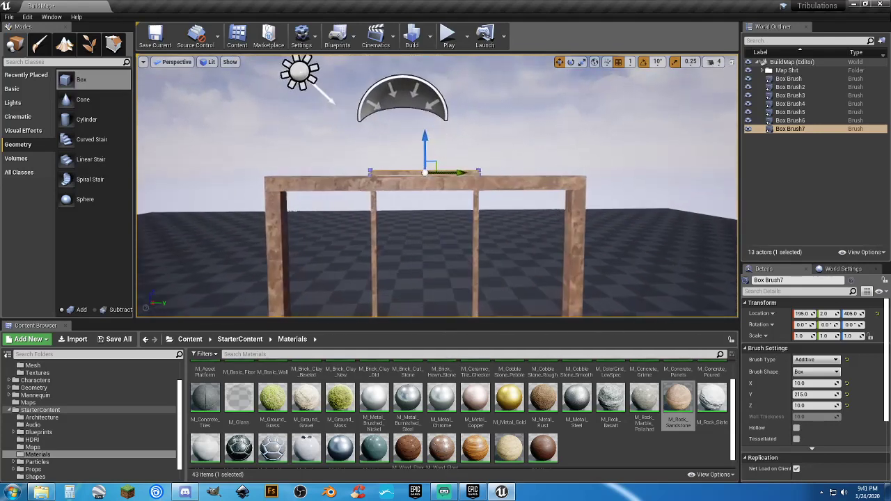
pyautogui.scroll(3, 437, 186)
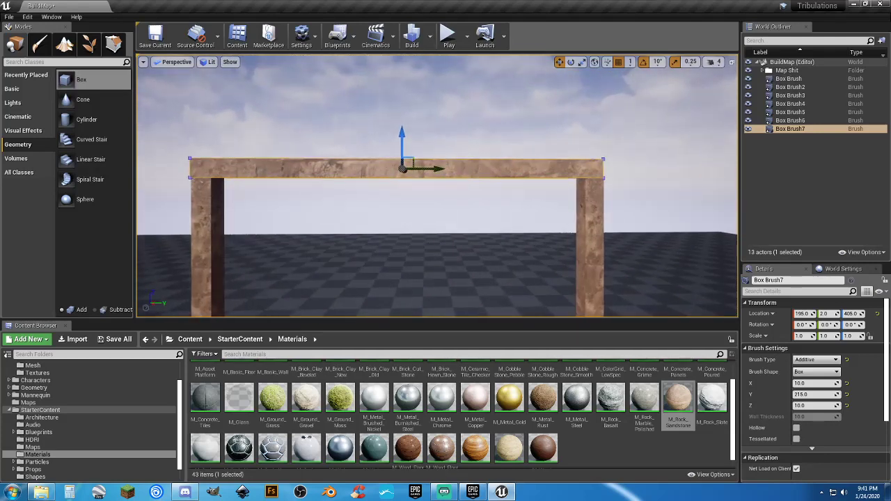
pyautogui.moveTo(550, 179)
pyautogui.mouseDown(button='middle')
pyautogui.moveTo(626, 178)
pyautogui.moveTo(529, 178)
pyautogui.moveTo(550, 178)
pyautogui.mouseUp(button='middle')
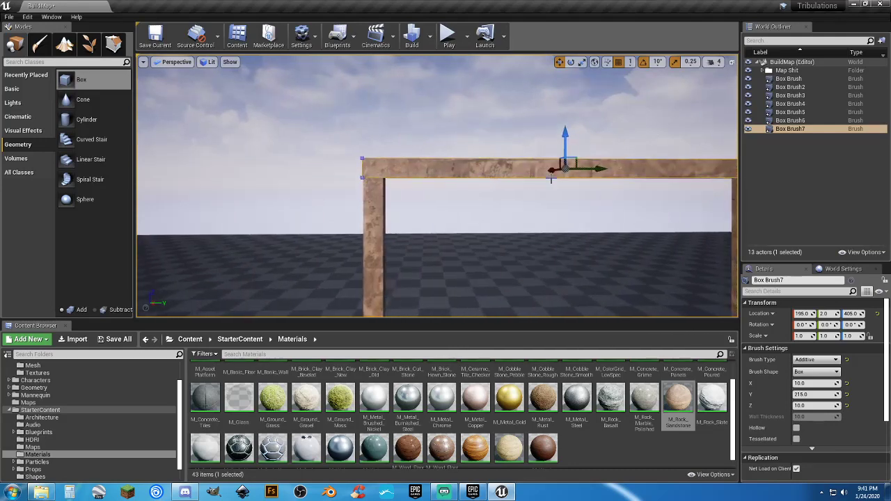
pyautogui.moveTo(596, 169); pyautogui.dragTo(605, 170)
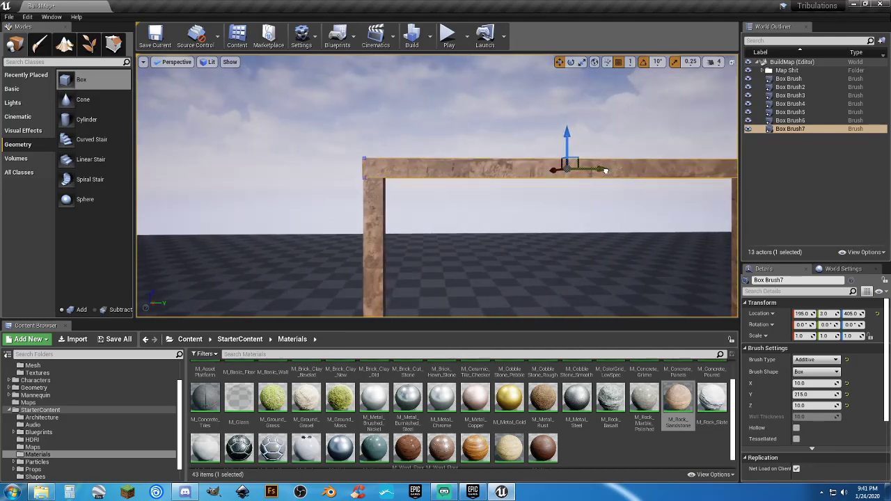
pyautogui.scroll(-5, 605, 171)
pyautogui.scroll(3, 605, 170)
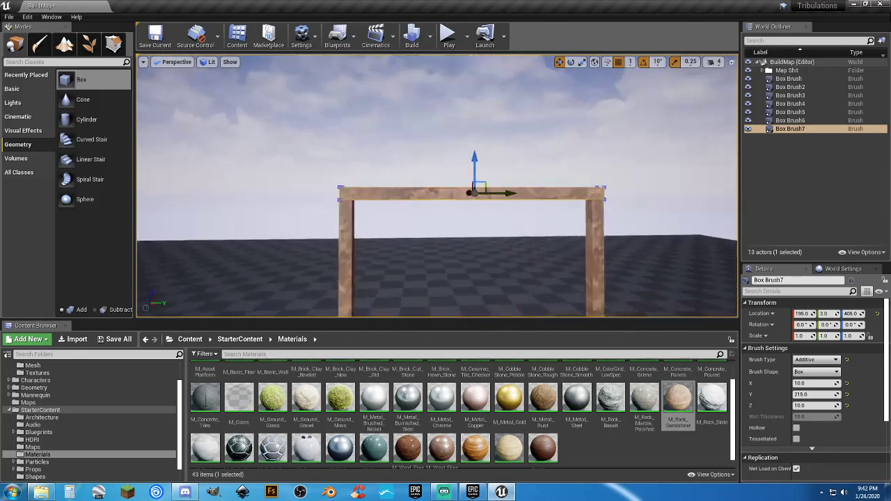
# Return the duplicated rear crossbeam, Box Brush7, to Y location 0
pyautogui.moveTo(488, 208); pyautogui.dragTo(599, 159)
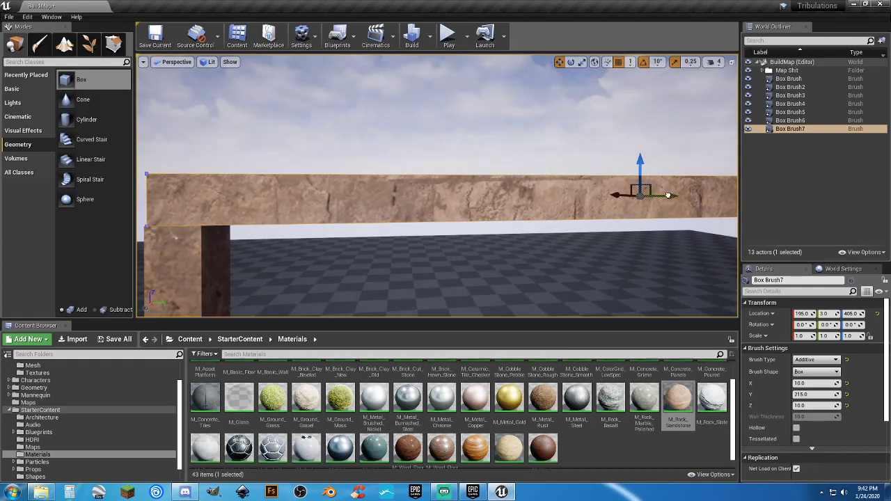
pyautogui.moveTo(668, 195); pyautogui.dragTo(666, 196)
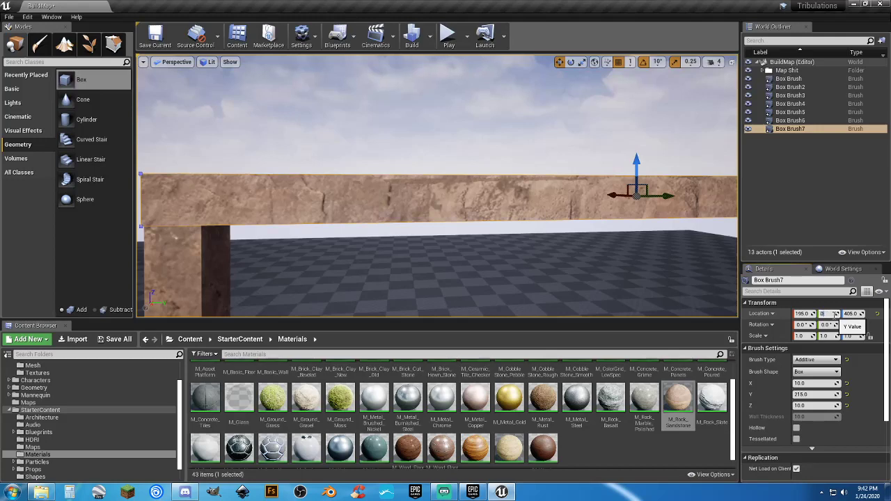
pyautogui.press('Tab')
pyautogui.press('f')
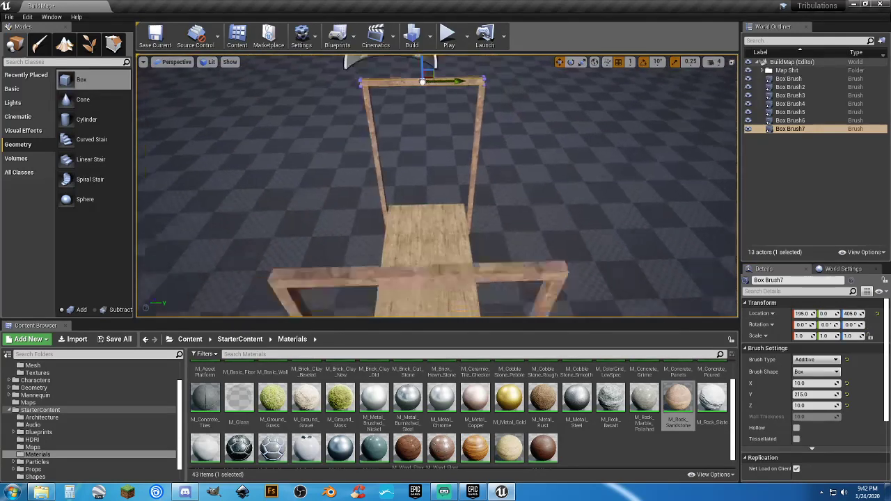
# Select the rear post Box Brush6 and shift it outward along Y to -104, then check it against the crossbeam
pyautogui.press('w')
pyautogui.moveTo(437, 185); pyautogui.dragTo(369, 191, button='right')
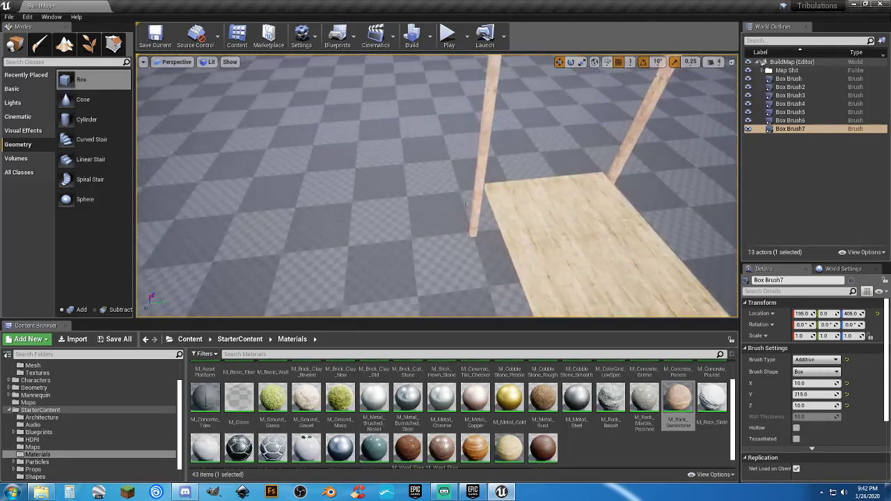
pyautogui.click(478, 196)
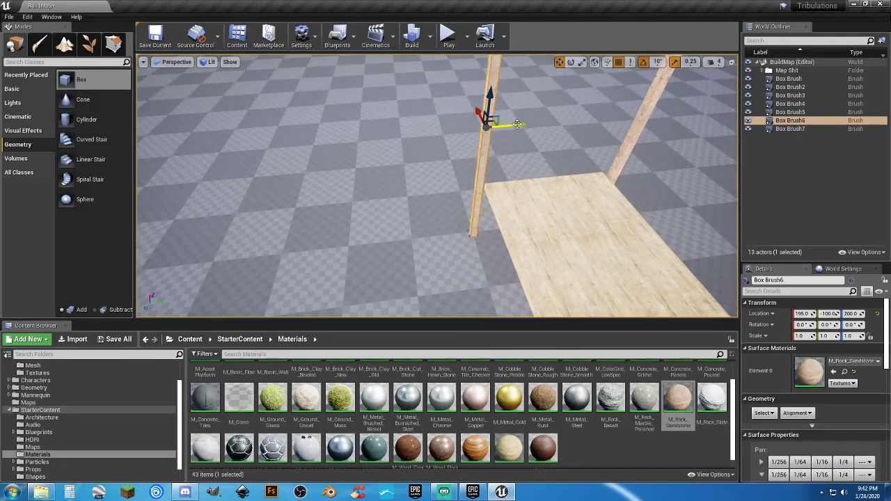
pyautogui.moveTo(517, 124); pyautogui.dragTo(513, 122)
pyautogui.moveTo(514, 123); pyautogui.dragTo(514, 122, button='right')
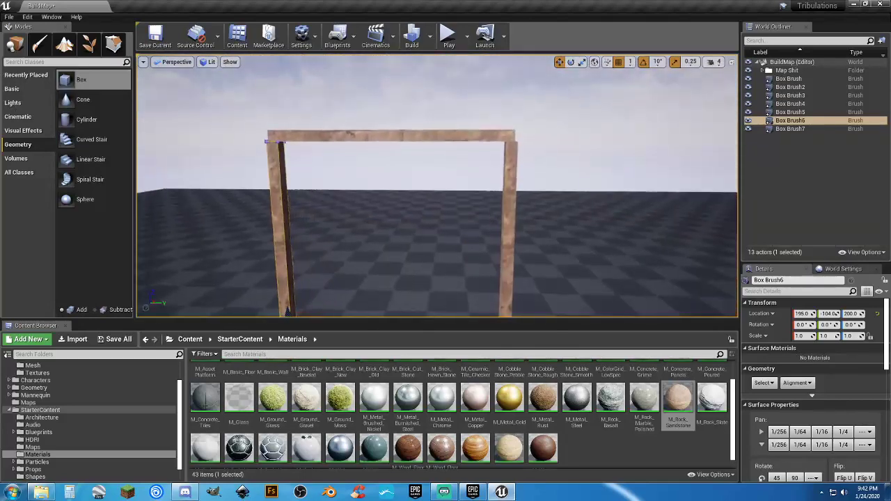
# Select the rear crossbeam, Box Brush7, and set its Y dimension to 220
pyautogui.click(796, 129)
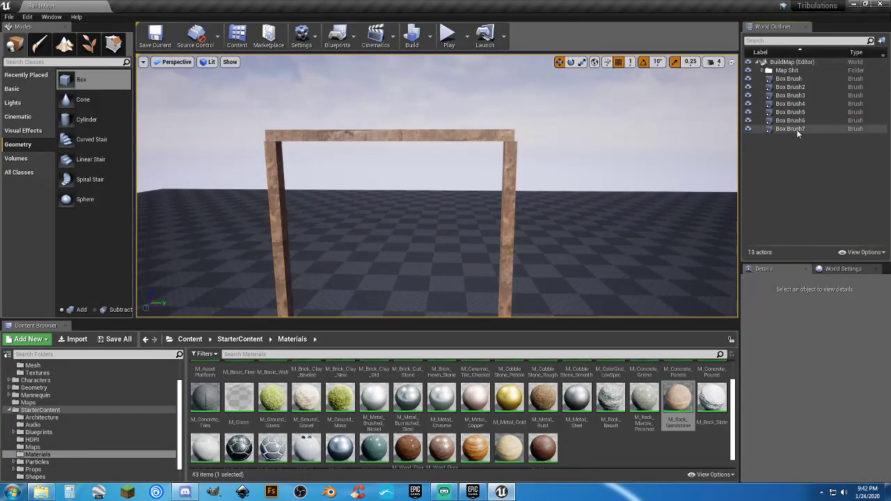
pyautogui.click(813, 394)
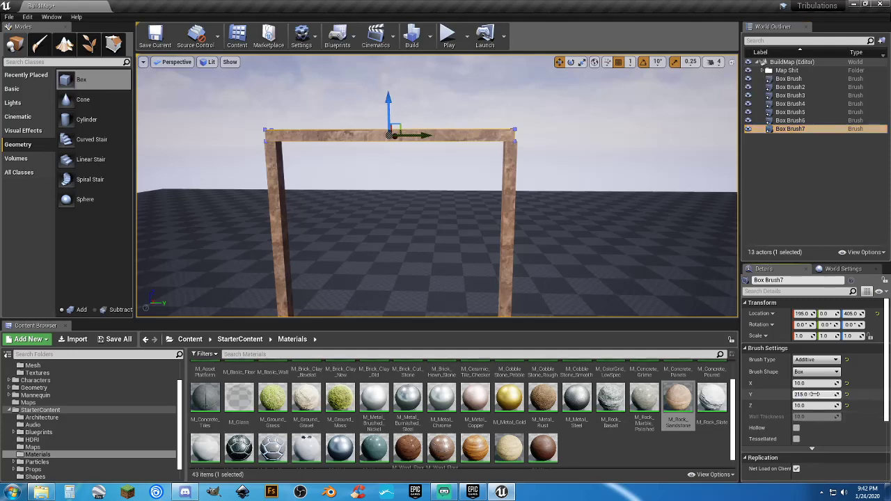
pyautogui.write('220')
pyautogui.press('Return')
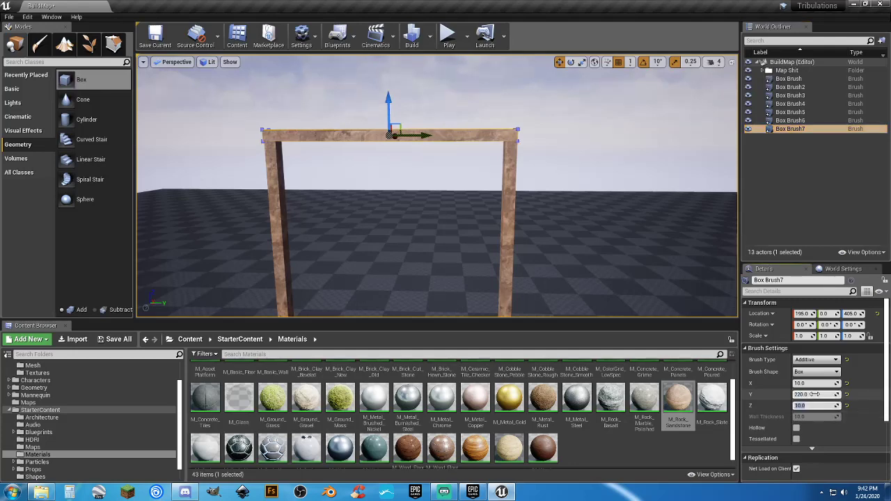
pyautogui.moveTo(603, 300); pyautogui.dragTo(603, 300, button='right')
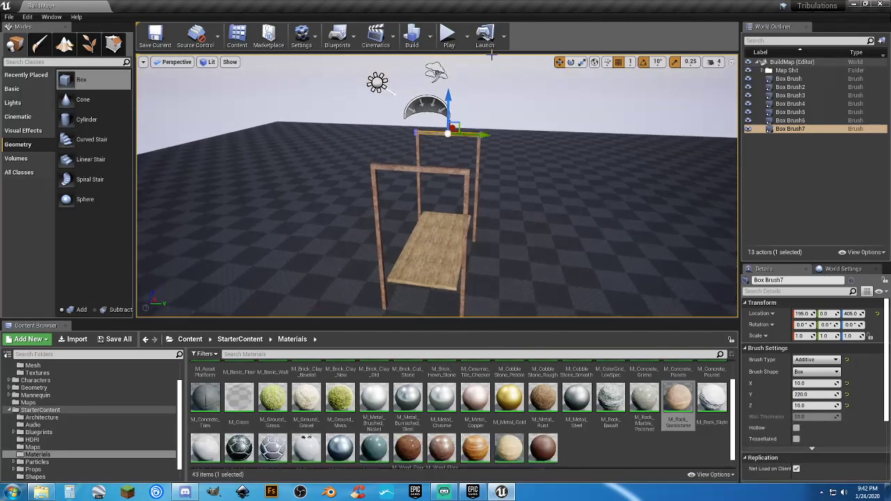
# Play-test the level by running the character onto the platform and back between the posts, then stop playing
pyautogui.click(448, 34)
pyautogui.press('w')
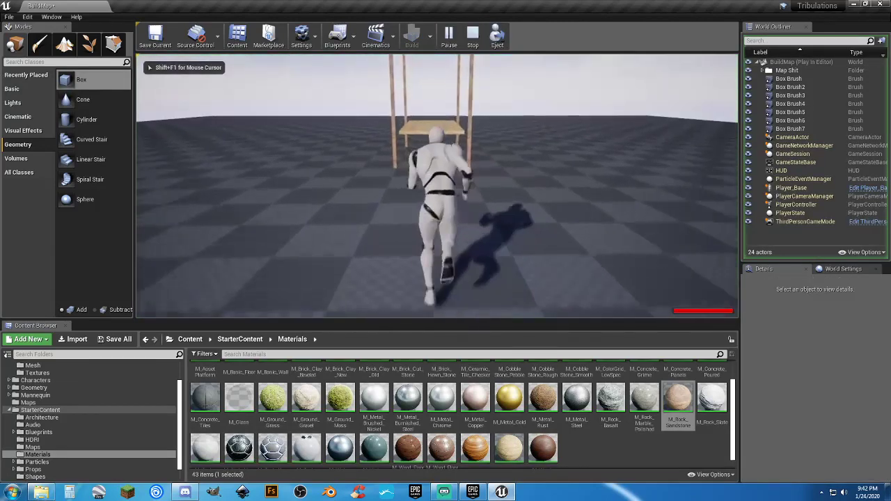
pyautogui.press('s')
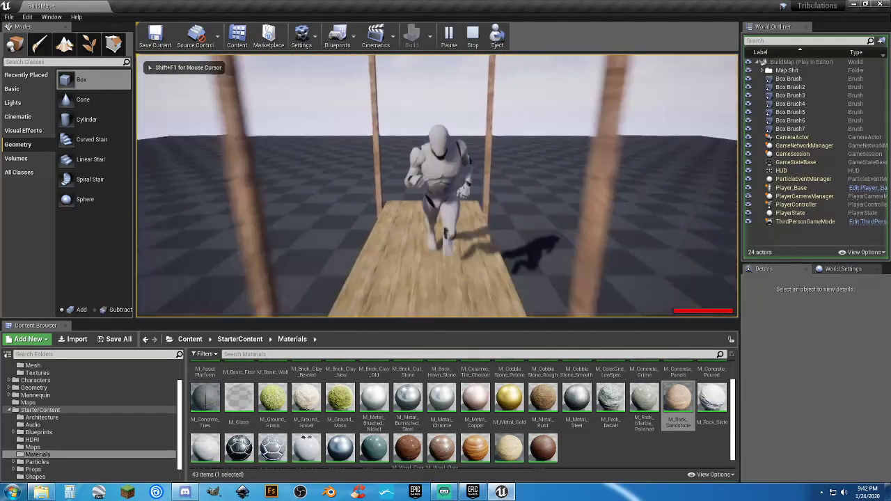
pyautogui.press('Escape')
# Find the Physics Constraint Actor by searching for "const" and place it at the front end of the platform
pyautogui.moveTo(461, 145); pyautogui.dragTo(449, 119, button='right')
pyautogui.press('w')
pyautogui.press('s')
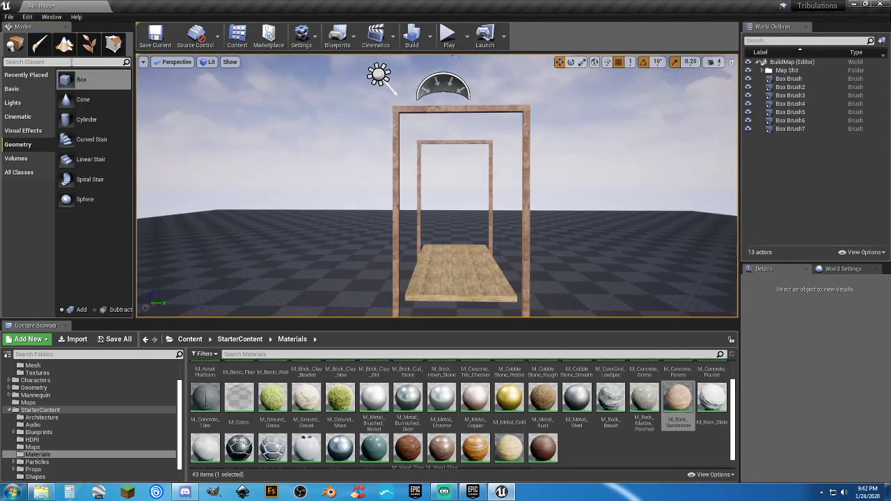
pyautogui.click(71, 62)
pyautogui.write('const')
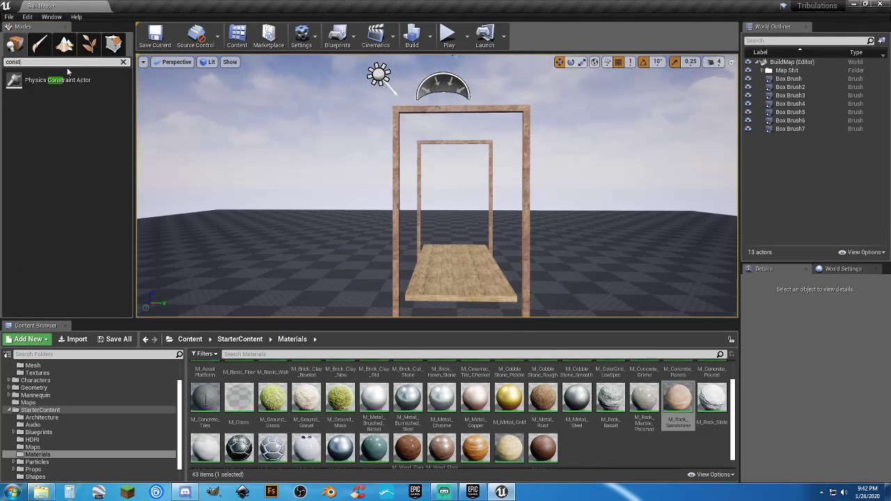
pyautogui.moveTo(52, 82); pyautogui.dragTo(440, 292)
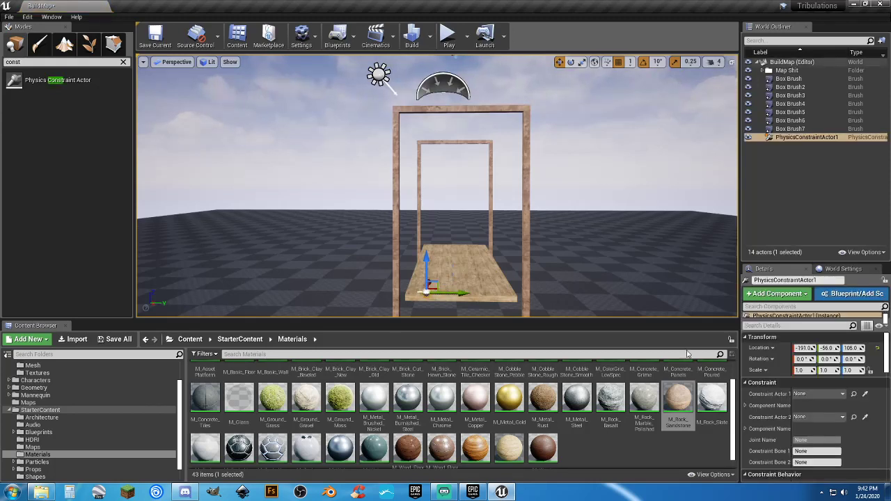
# Try picking Constraint Actor 1 in the viewport, and raise the physics constraint along Z to 280
pyautogui.click(866, 395)
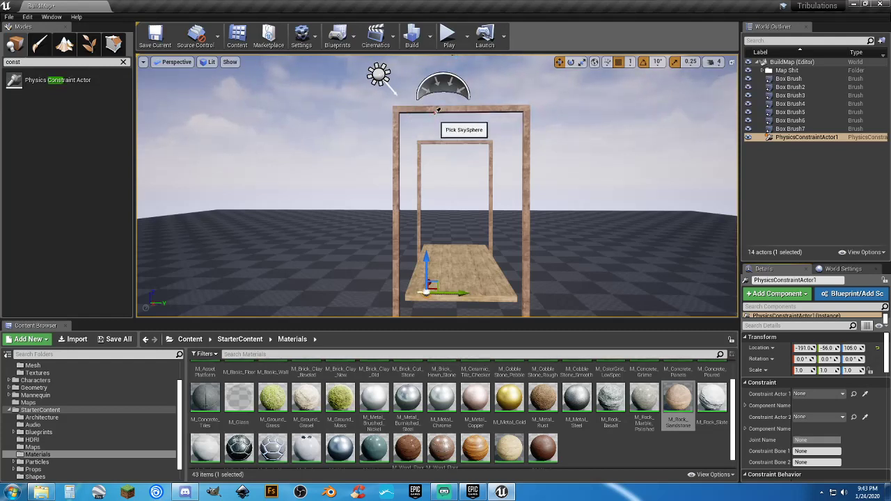
pyautogui.moveTo(437, 110); pyautogui.dragTo(403, 97, button='right')
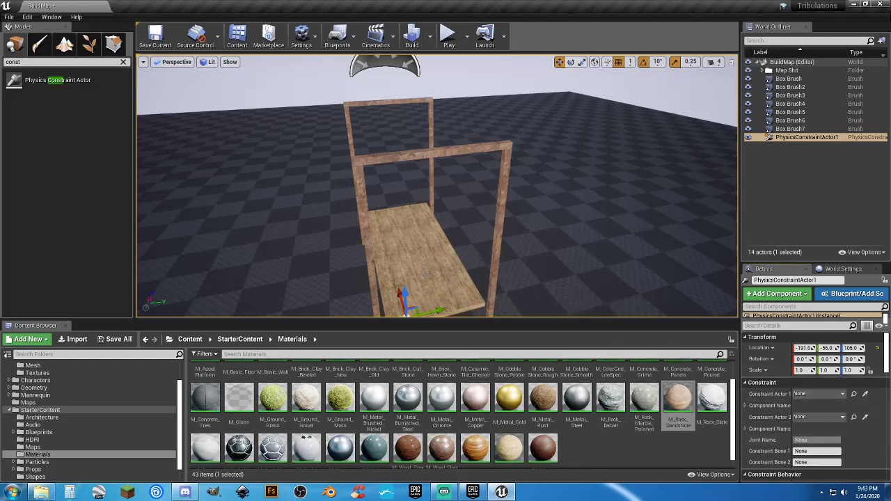
pyautogui.moveTo(403, 283); pyautogui.dragTo(399, 204)
# Try again to pick Constraint Actor 1 from the viewport, then reselect the physics constraint actor
pyautogui.click(864, 393)
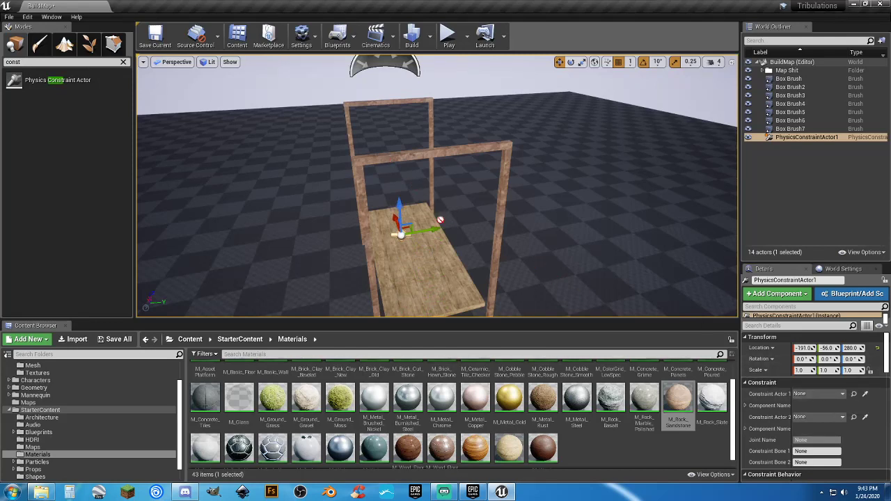
pyautogui.moveTo(466, 277); pyautogui.dragTo(454, 306, button='right')
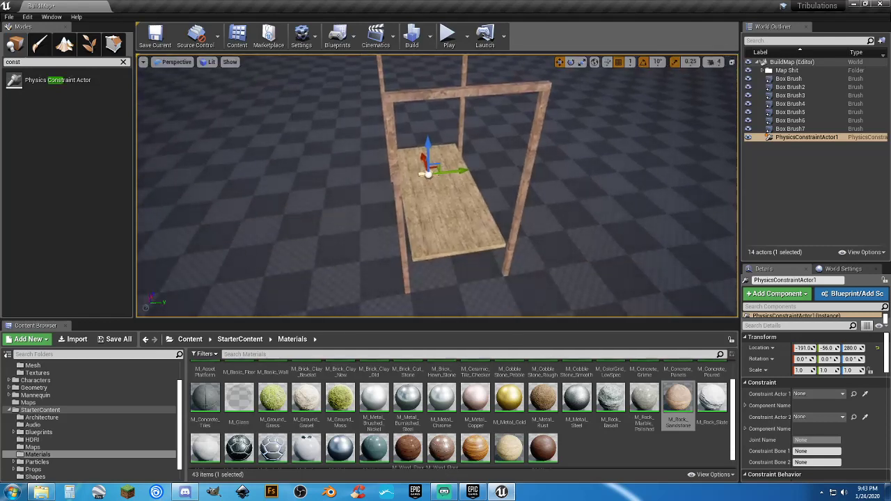
pyautogui.click(798, 205)
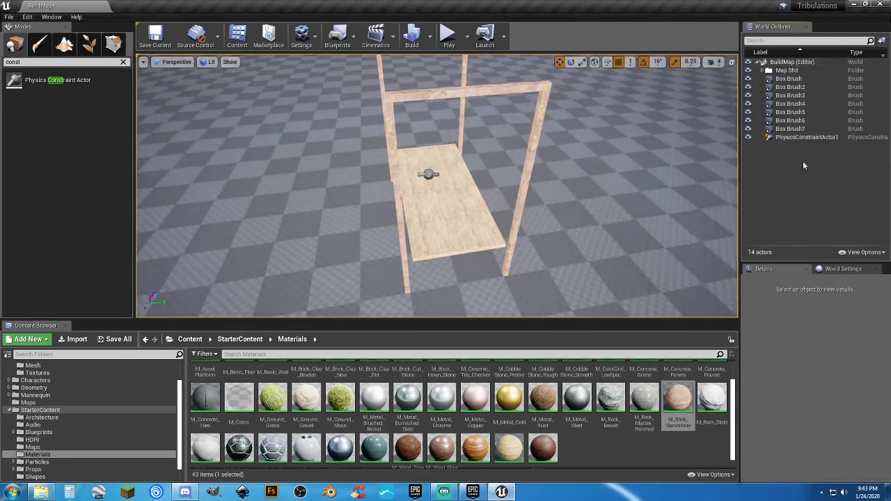
pyautogui.click(804, 140)
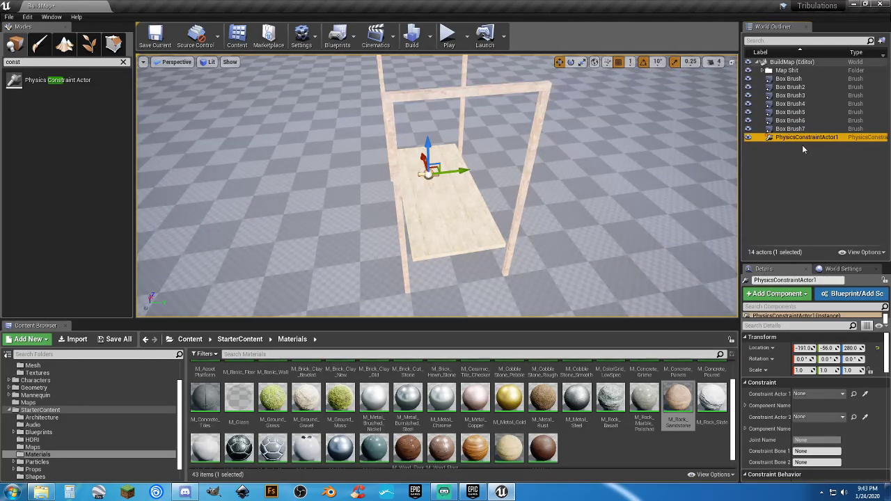
# Select the front crossbeam, Box Brush, and rename it Front Bar
pyautogui.moveTo(501, 202); pyautogui.dragTo(390, 116, button='right')
pyautogui.press('d')
pyautogui.press('d')
pyautogui.click(385, 104)
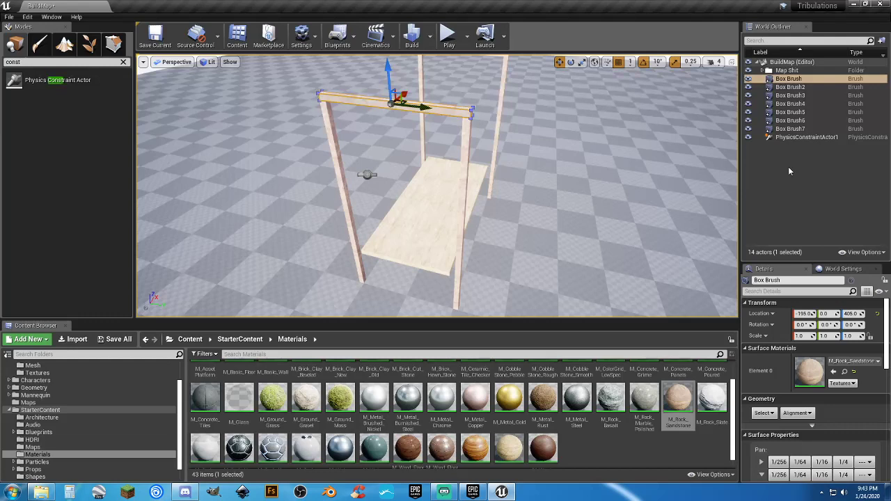
pyautogui.click(794, 82)
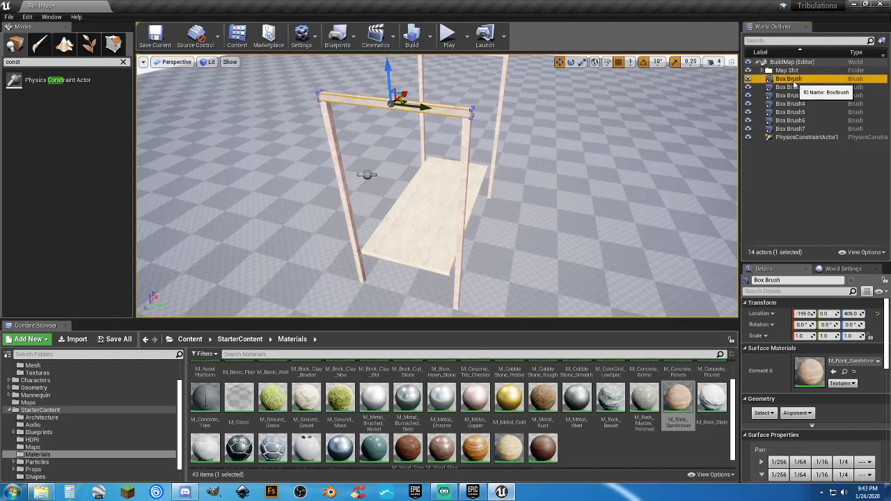
pyautogui.click(795, 81)
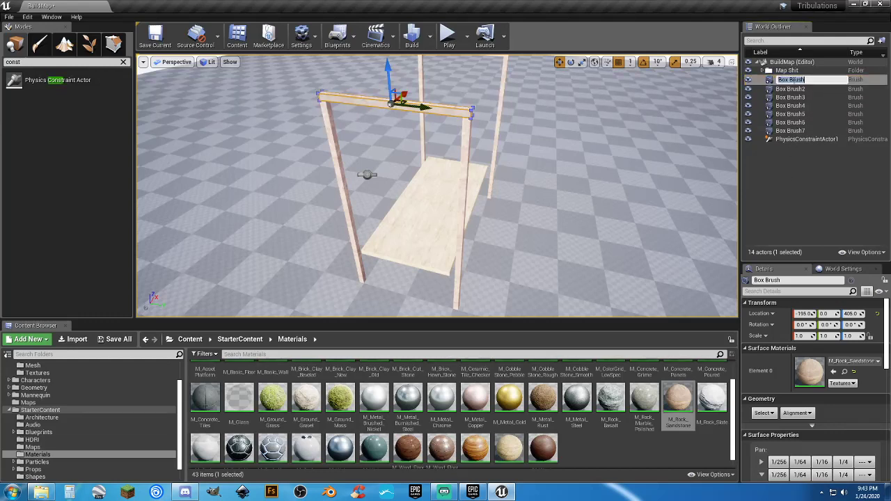
pyautogui.write('Front Bar')
pyautogui.press('Return')
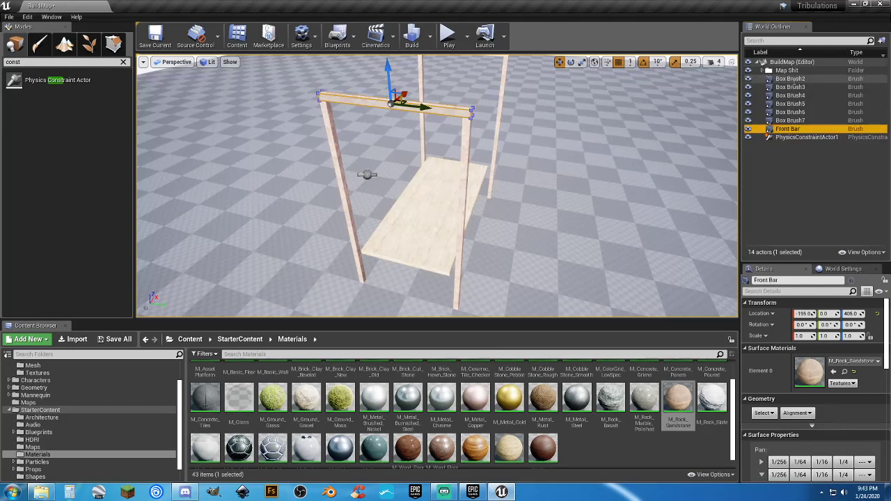
# Select the pine platform brush, Box Brush2, and rename it Platform
pyautogui.click(794, 78)
pyautogui.moveTo(674, 151); pyautogui.dragTo(678, 134, button='right')
pyautogui.click(802, 79)
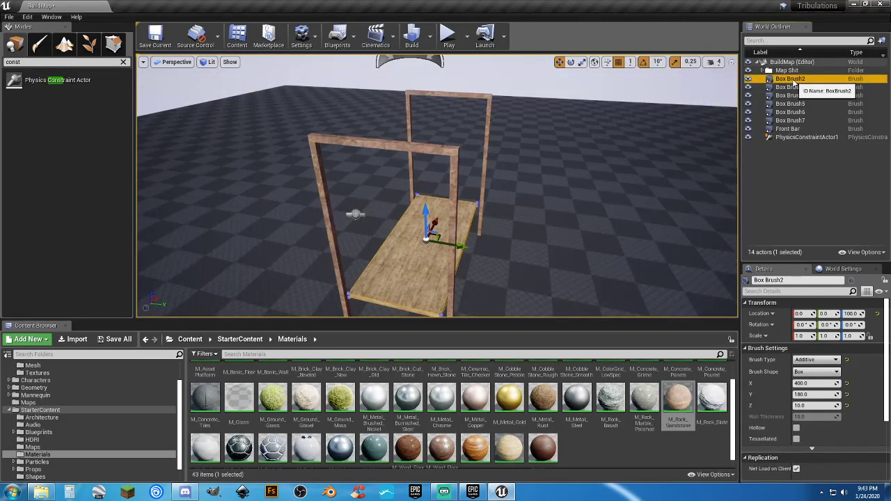
pyautogui.press('F2')
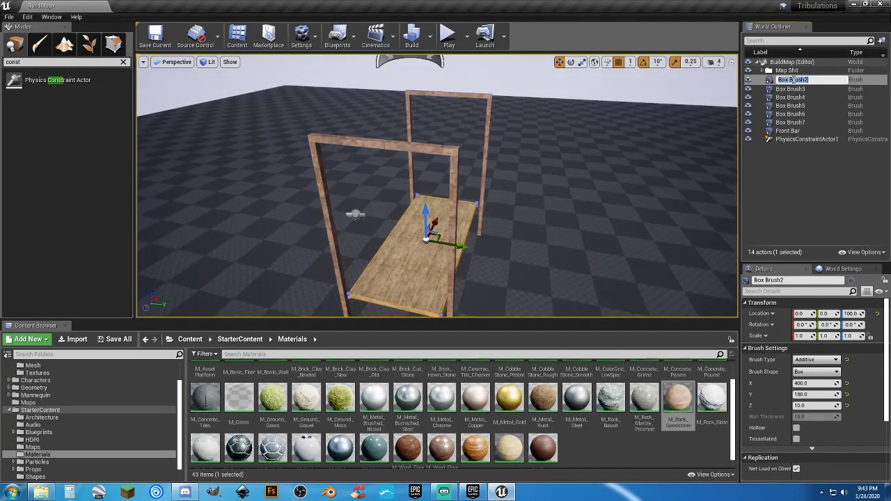
pyautogui.write('Platform')
pyautogui.press('Return')
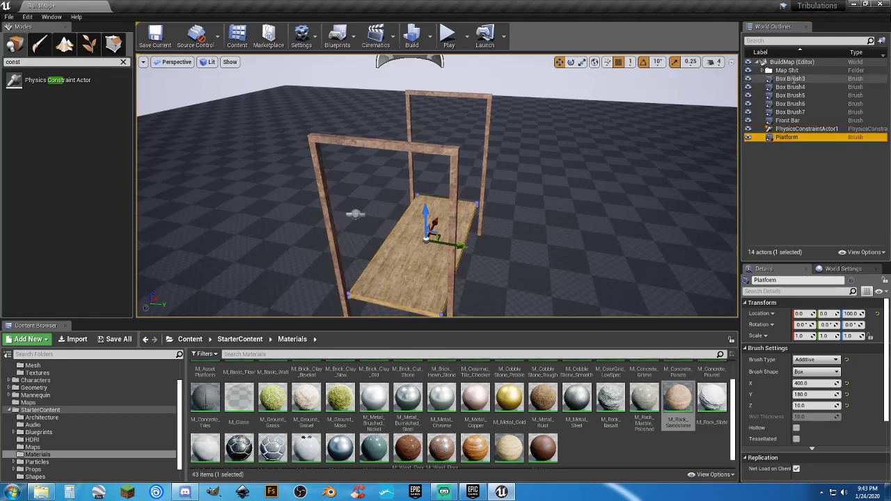
# Select the rear crossbeam, Box Brush7, rename it Rear Bar, and clear the selection
pyautogui.click(794, 112)
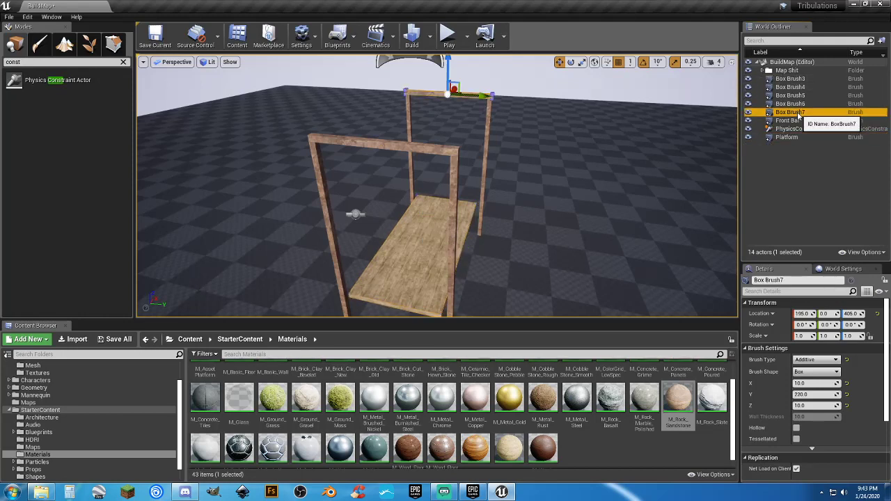
pyautogui.press('F2')
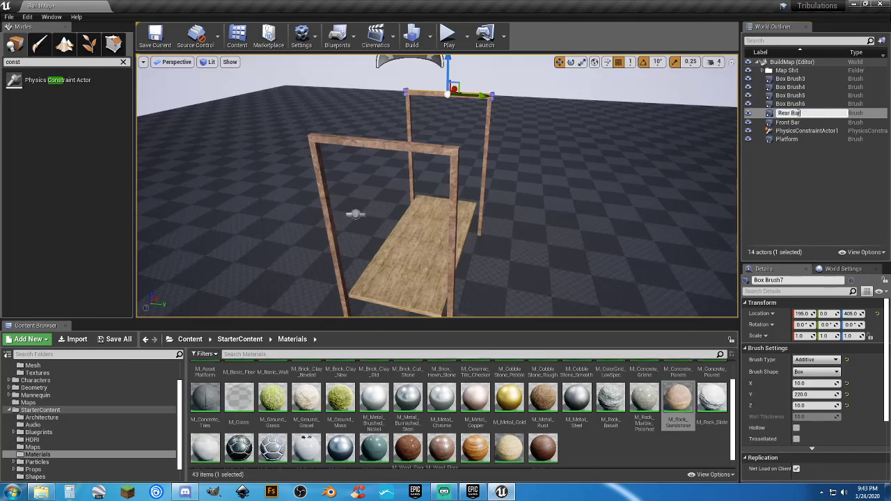
pyautogui.write('Rear Bar')
pyautogui.press('Return')
pyautogui.click(802, 179)
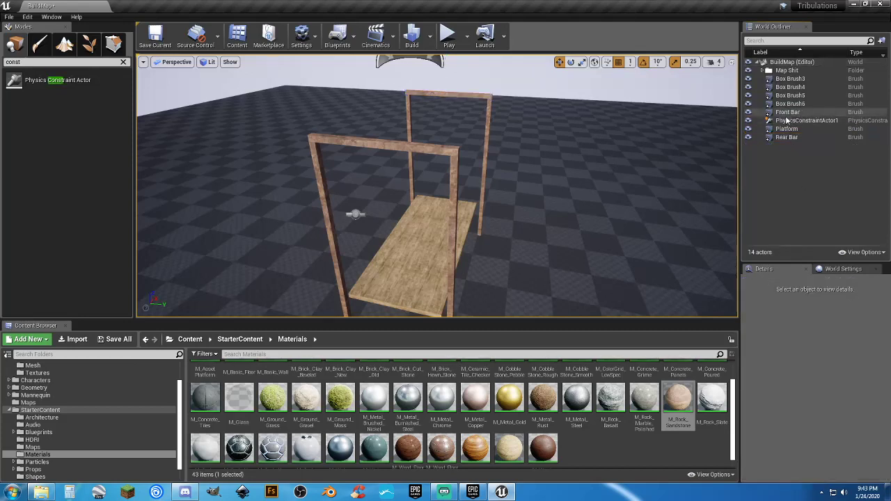
# Set the physics constraint's Constraint Actor 1 to Front Bar and Constraint Actor 2 to Platform
pyautogui.click(786, 120)
pyautogui.click(786, 160)
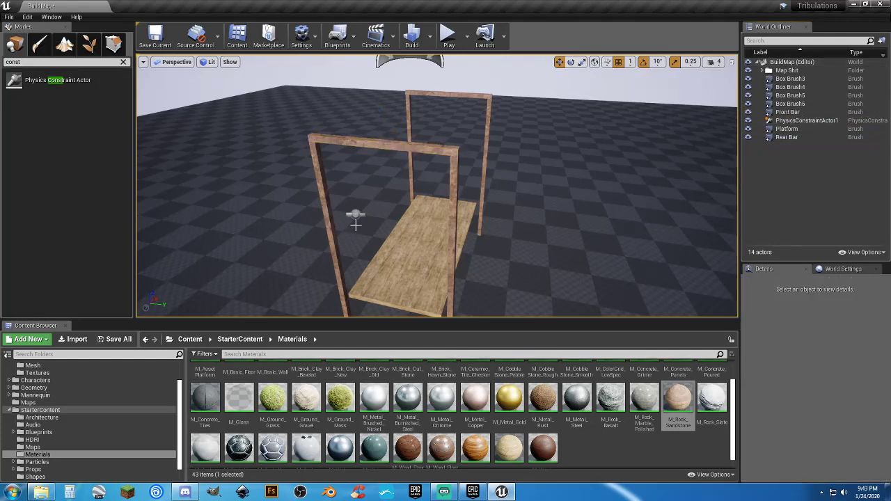
pyautogui.click(356, 214)
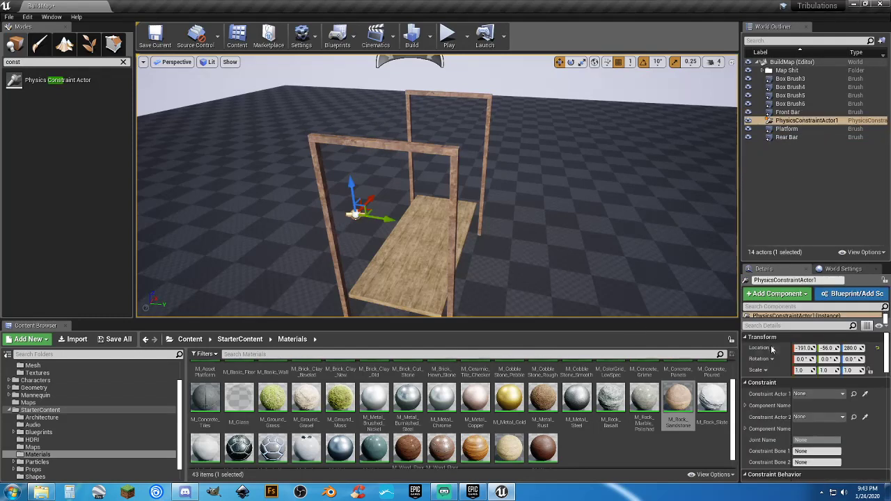
pyautogui.click(810, 395)
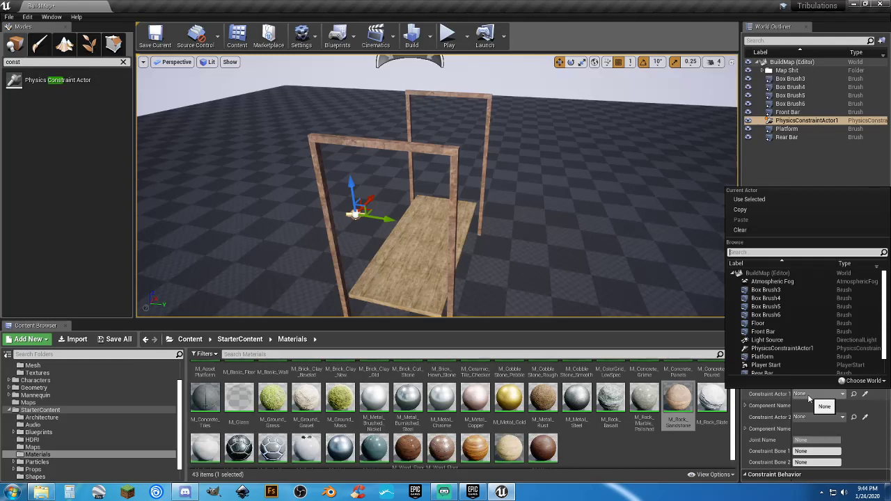
pyautogui.scroll(-1, 809, 326)
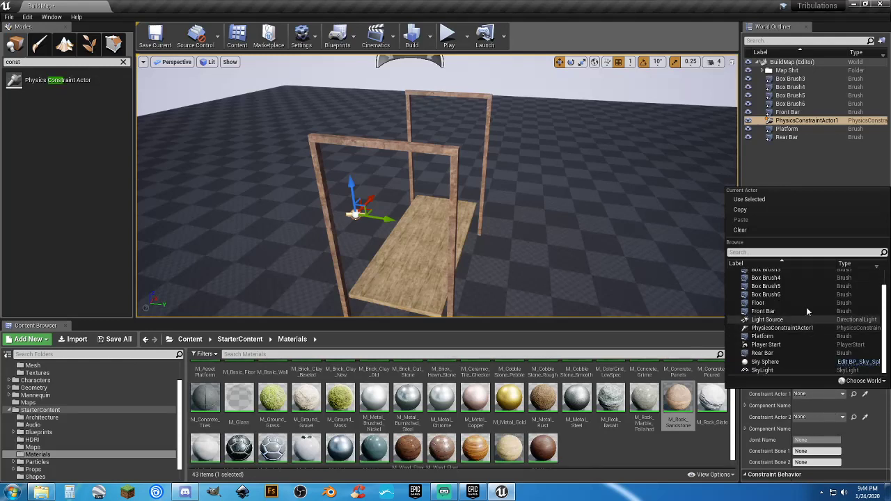
pyautogui.click(763, 311)
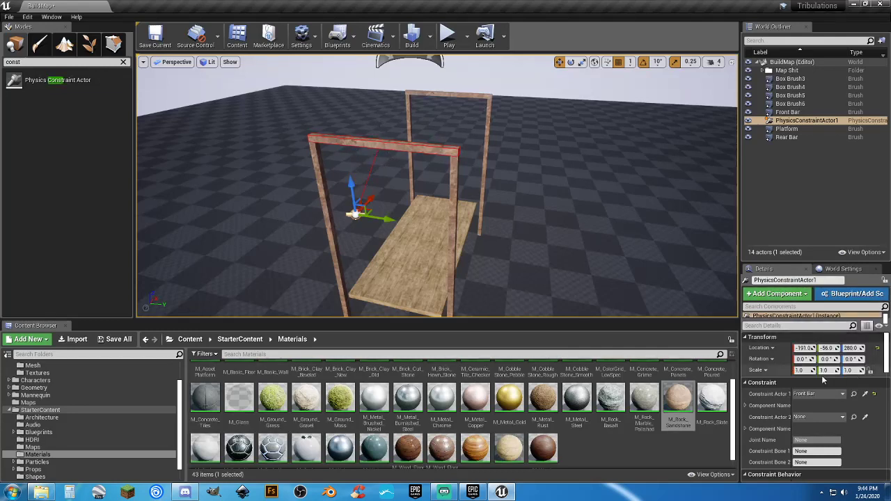
pyautogui.click(829, 419)
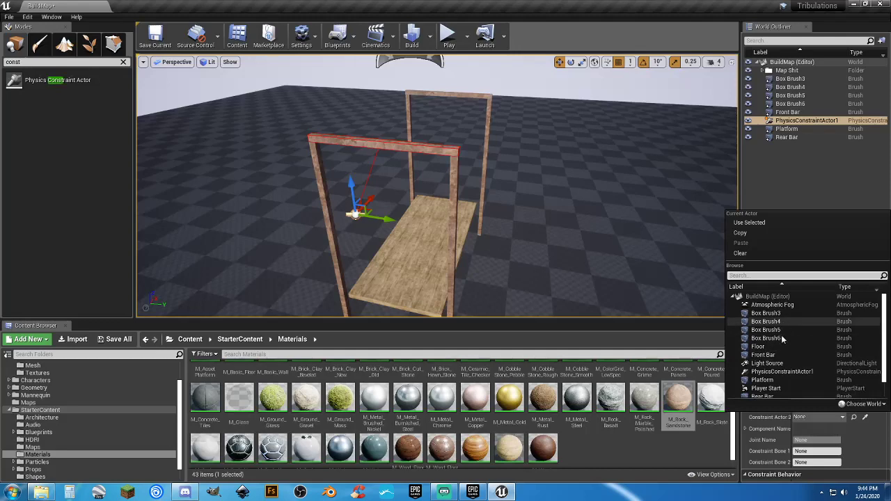
pyautogui.click(769, 381)
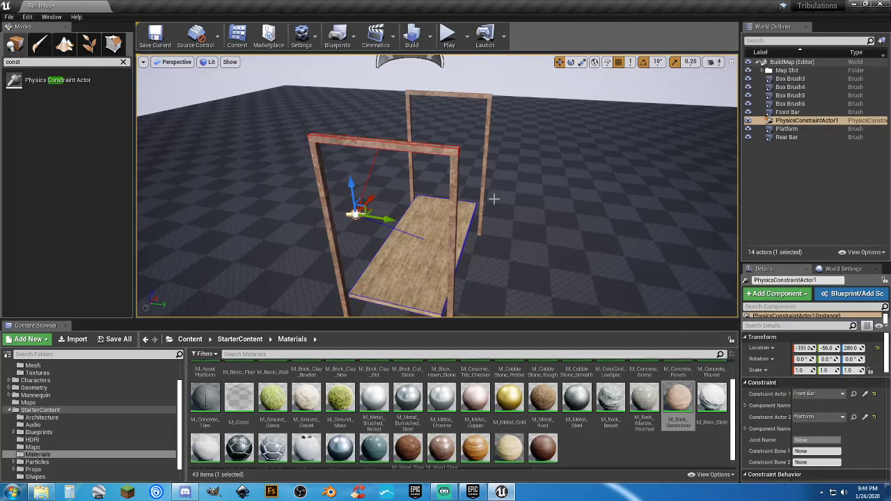
# Play-test the level to check the constraint, stop the session, and close the message log
pyautogui.click(448, 36)
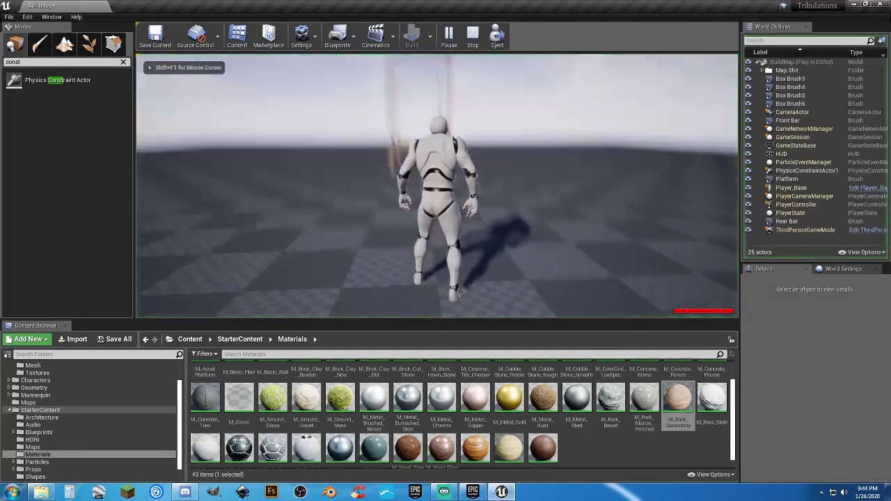
pyautogui.press('Escape')
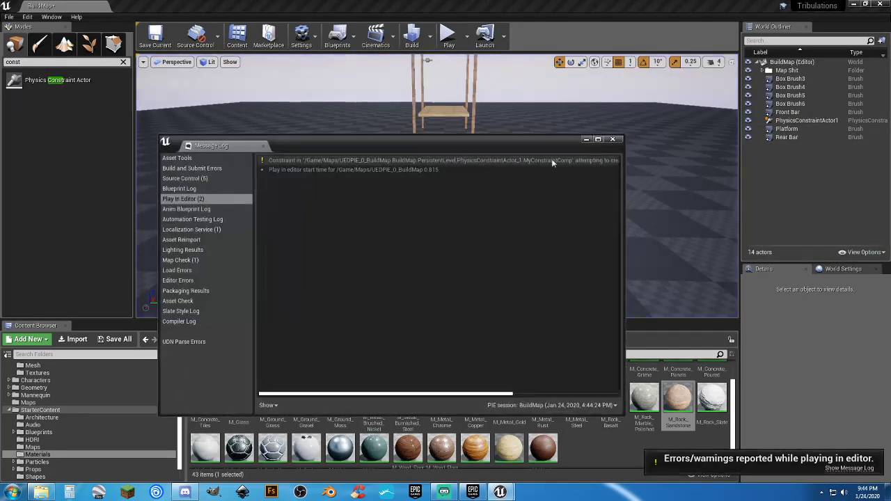
pyautogui.click(610, 140)
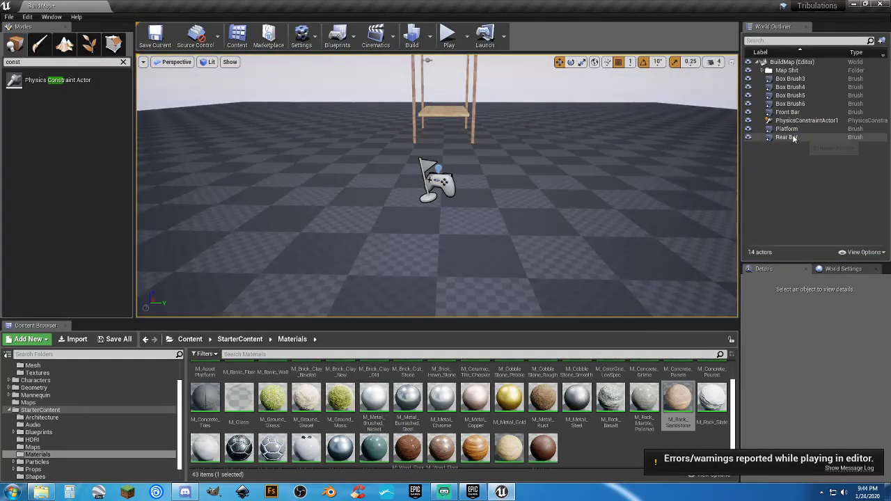
# Examine the Platform brush's details for available physics settings, and clear the selection
pyautogui.click(787, 128)
pyautogui.scroll(-5, 788, 404)
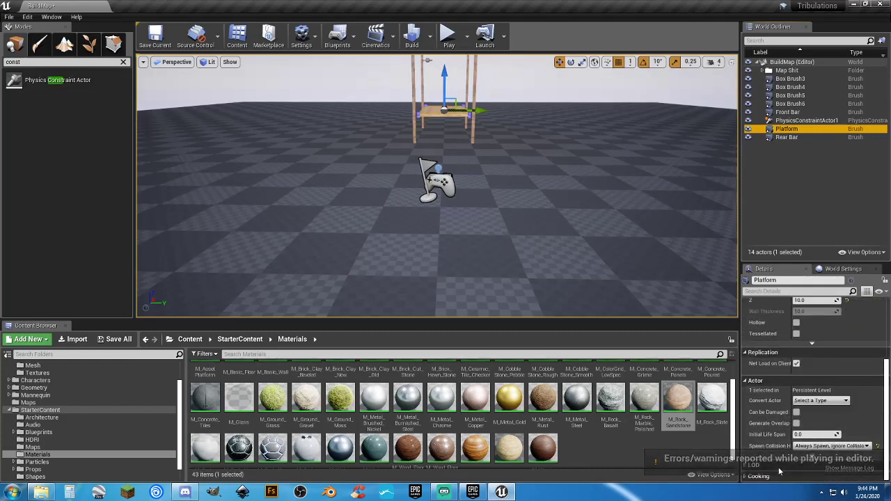
pyautogui.scroll(5, 780, 411)
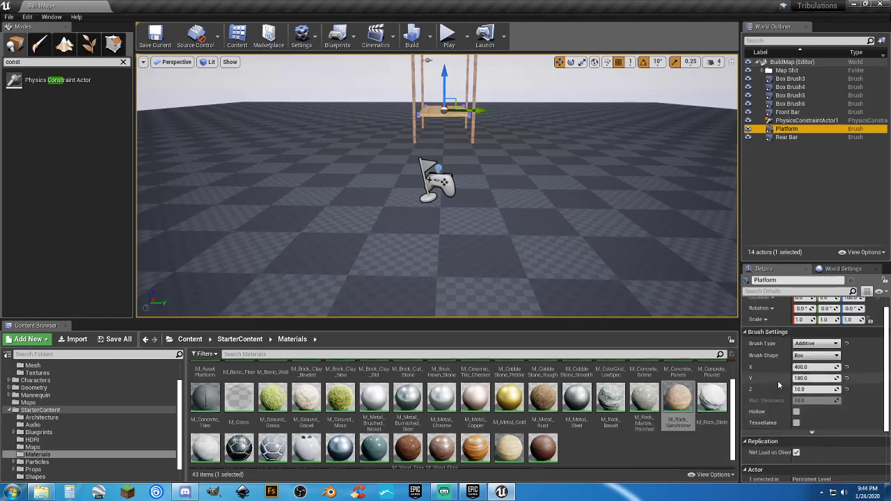
pyautogui.scroll(-5, 768, 372)
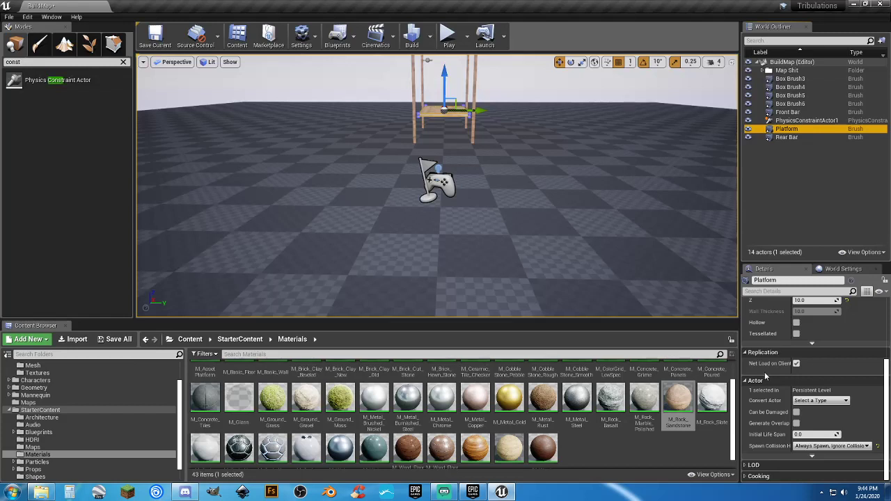
pyautogui.scroll(1, 765, 376)
pyautogui.scroll(2, 767, 376)
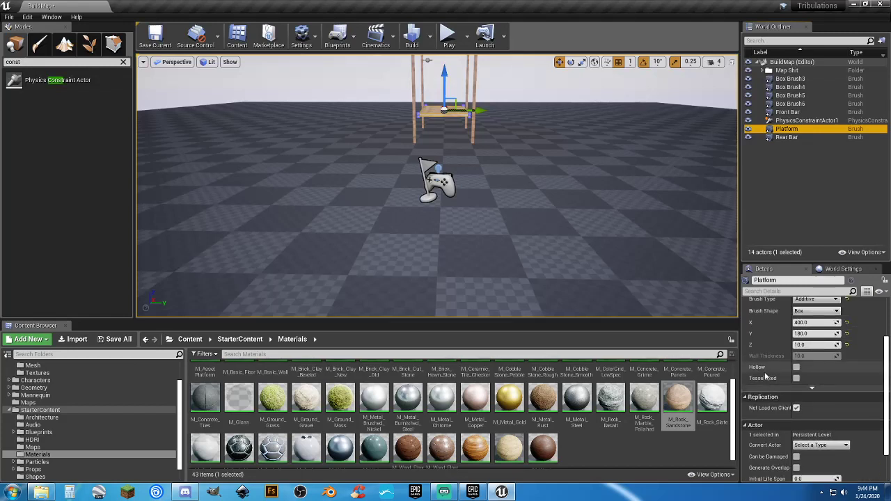
pyautogui.scroll(4, 765, 376)
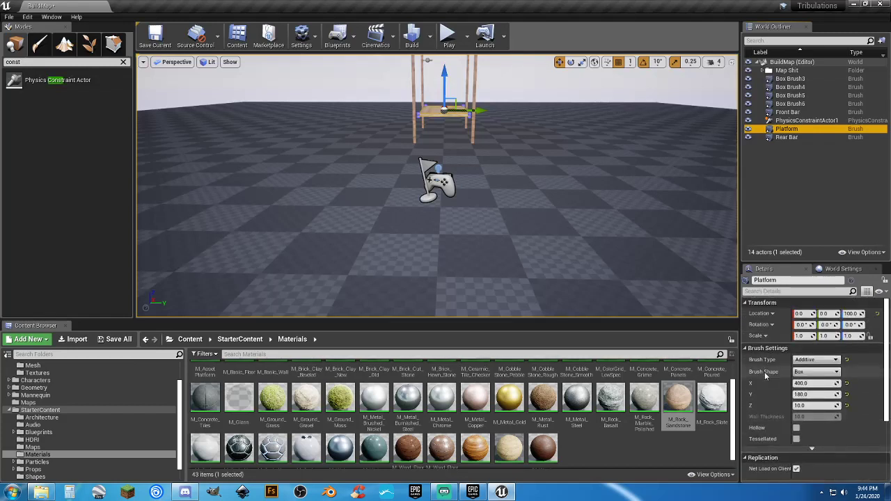
pyautogui.scroll(-6, 766, 376)
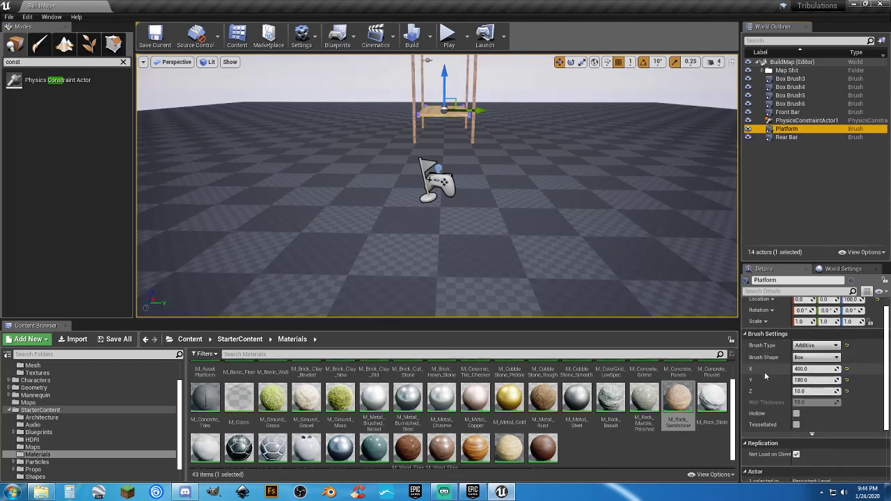
pyautogui.scroll(-1, 765, 376)
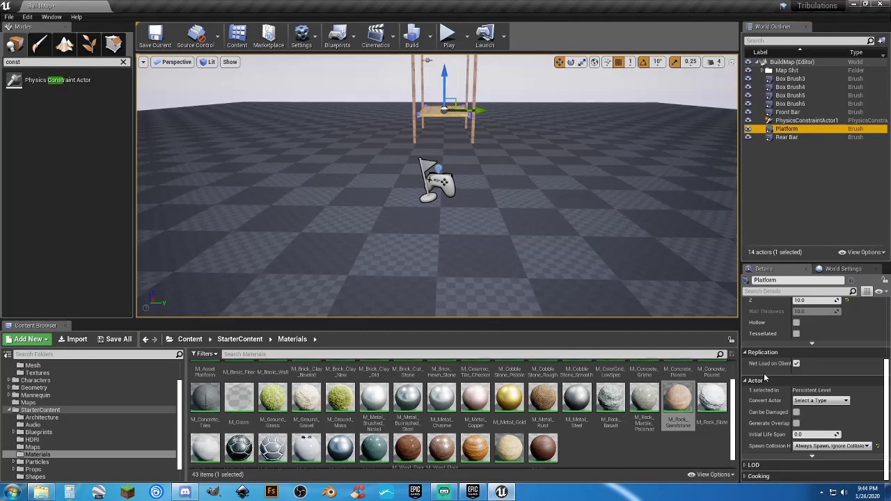
pyautogui.scroll(6, 766, 377)
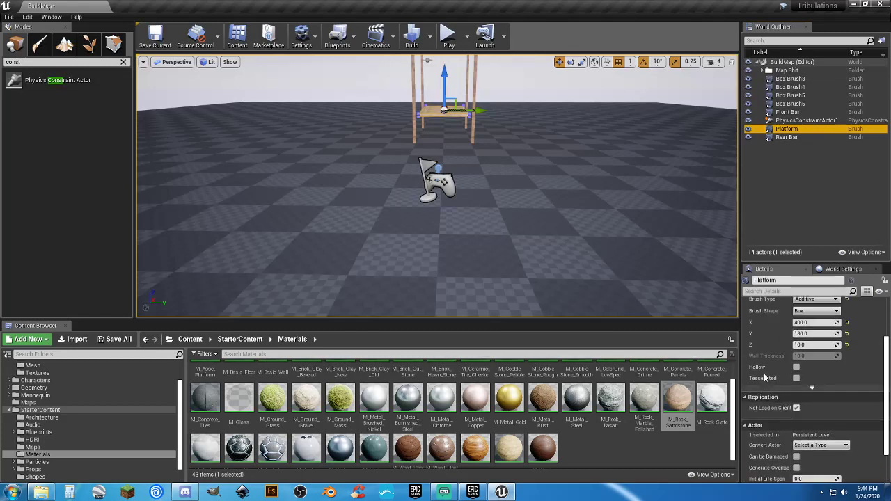
pyautogui.click(799, 202)
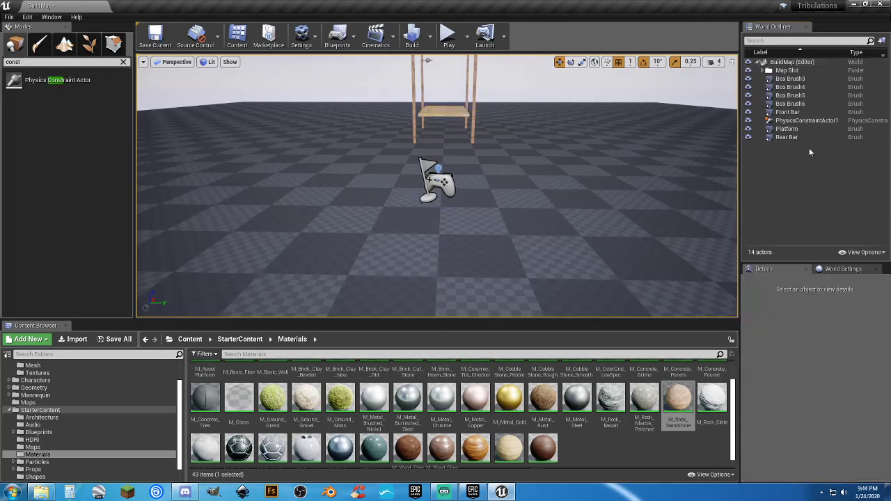
# Delete the Platform brush and the Front Bar and Rear Bar brushes
pyautogui.click(797, 130)
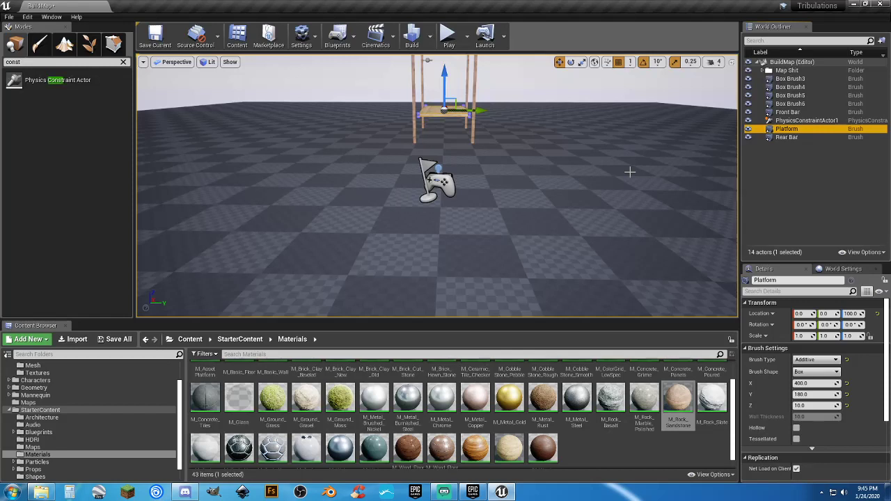
pyautogui.press('Delete')
pyautogui.moveTo(586, 185); pyautogui.dragTo(790, 166, button='right')
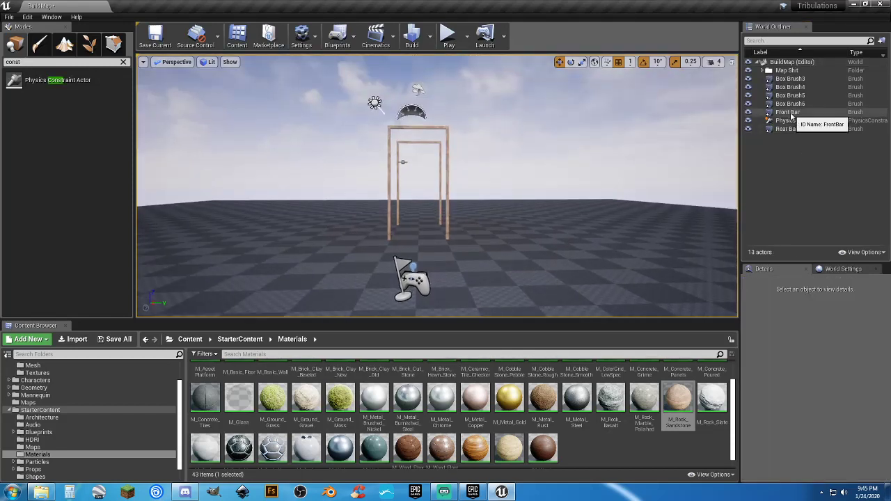
pyautogui.click(791, 113)
pyautogui.keyDown('ctrl'); pyautogui.click(788, 130); pyautogui.keyUp('ctrl')
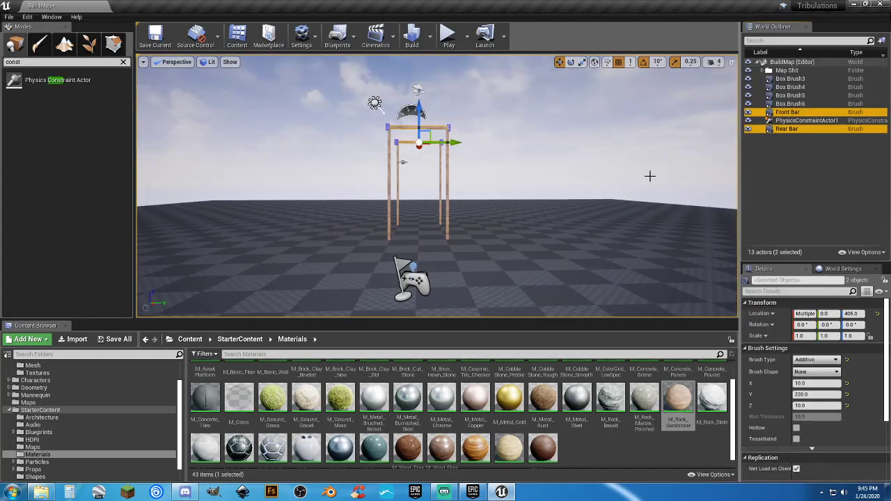
pyautogui.press('Delete')
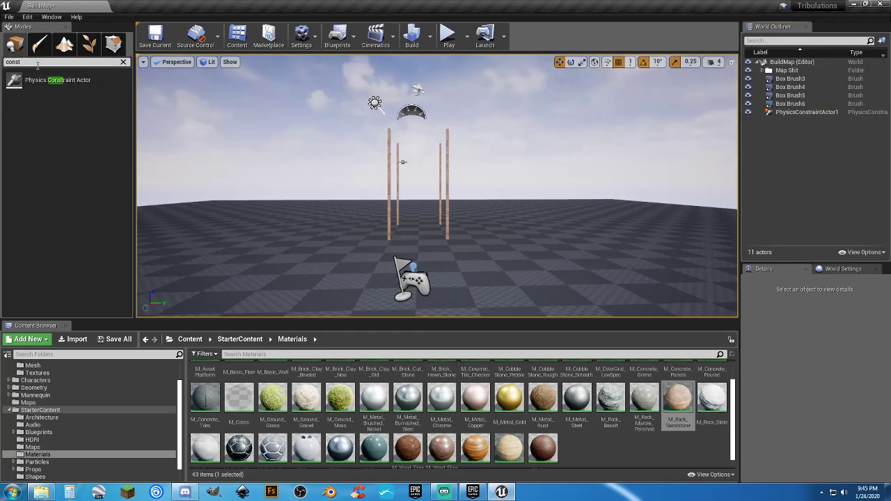
# Place a basic Cube static mesh on the floor between the posts and raise it to about 182 on Z
pyautogui.press('BackSpace')
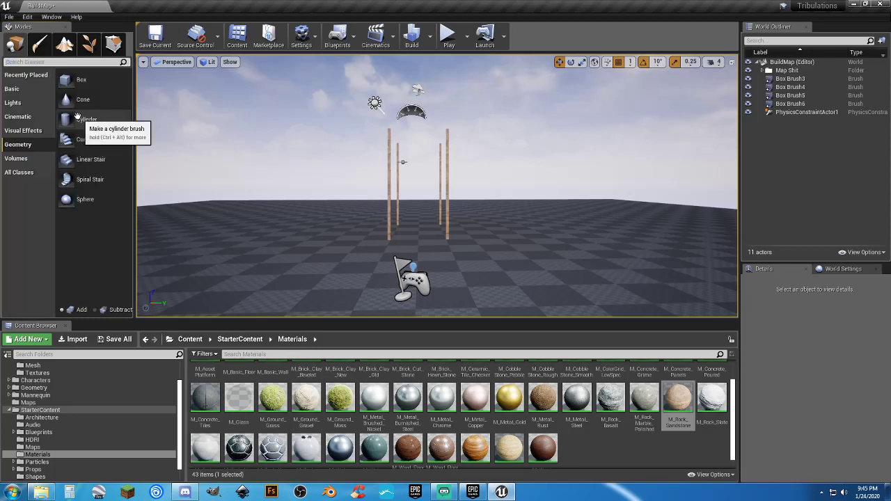
pyautogui.click(20, 88)
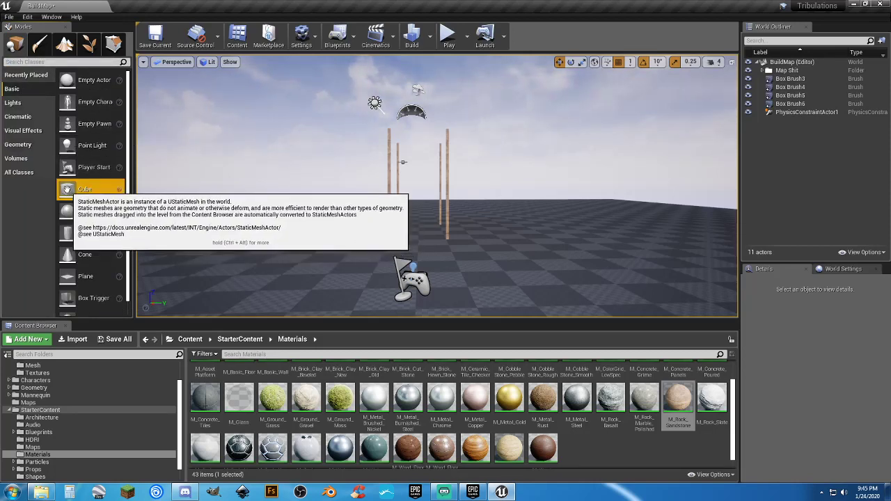
pyautogui.moveTo(73, 197); pyautogui.dragTo(420, 236)
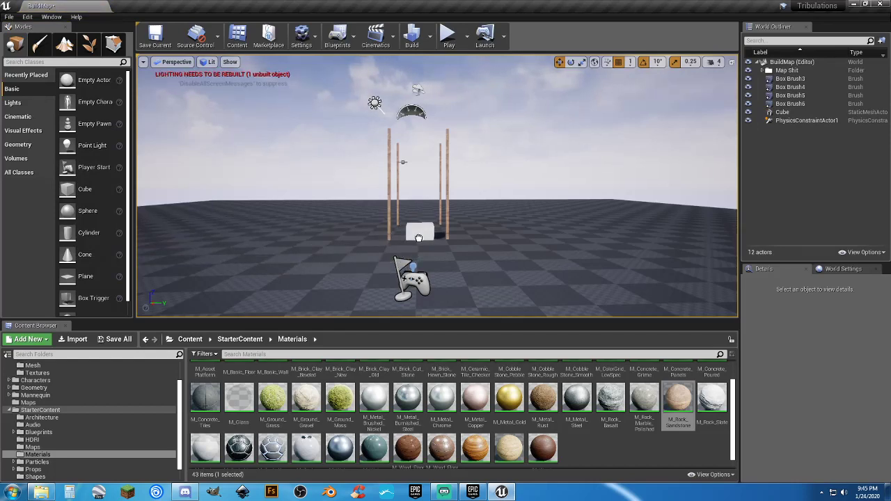
pyautogui.moveTo(390, 233)
pyautogui.mouseDown(button='right')
pyautogui.moveTo(390, 208)
pyautogui.moveTo(389, 250)
pyautogui.moveTo(390, 233)
pyautogui.mouseUp(button='right')
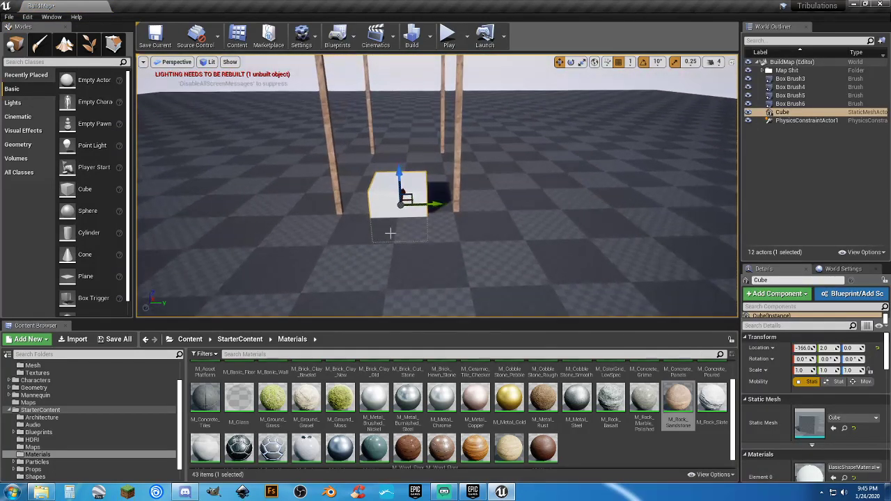
pyautogui.moveTo(398, 183); pyautogui.dragTo(393, 77)
# Set the cube's location to 0, 0, 0
pyautogui.click(805, 348)
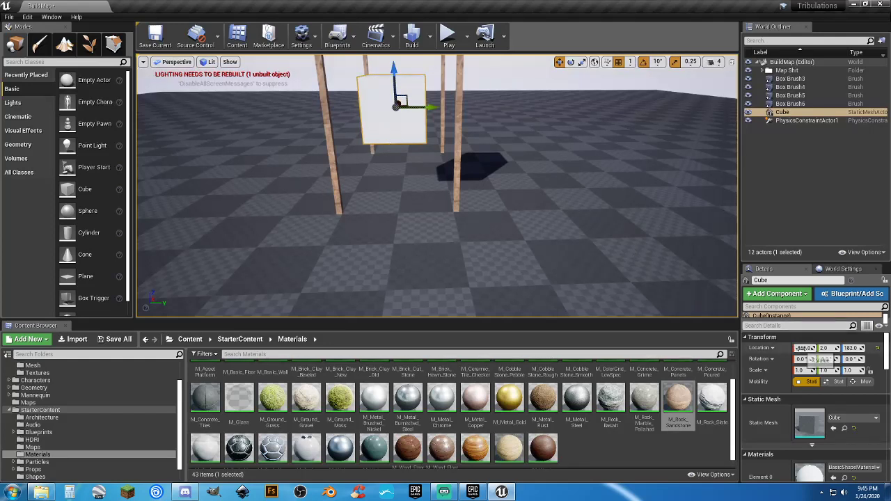
pyautogui.write('0')
pyautogui.press('Tab')
pyautogui.write('0')
pyautogui.press('Tab')
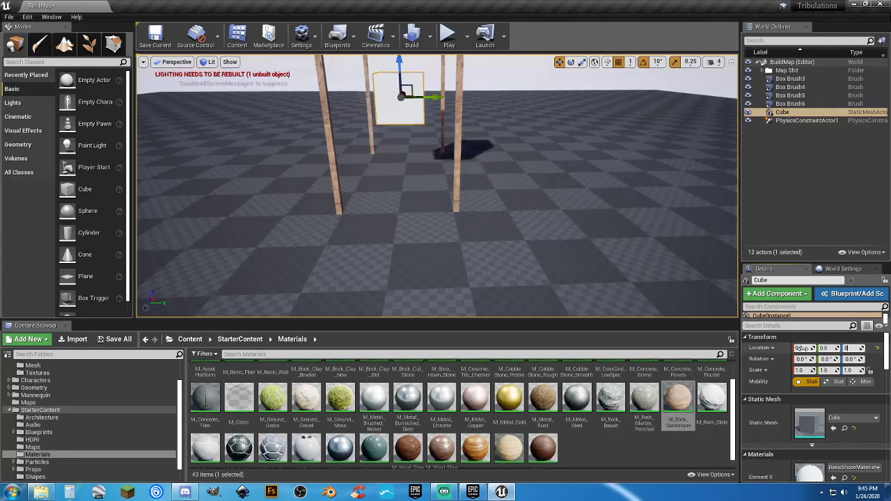
pyautogui.write('0')
pyautogui.press('Return')
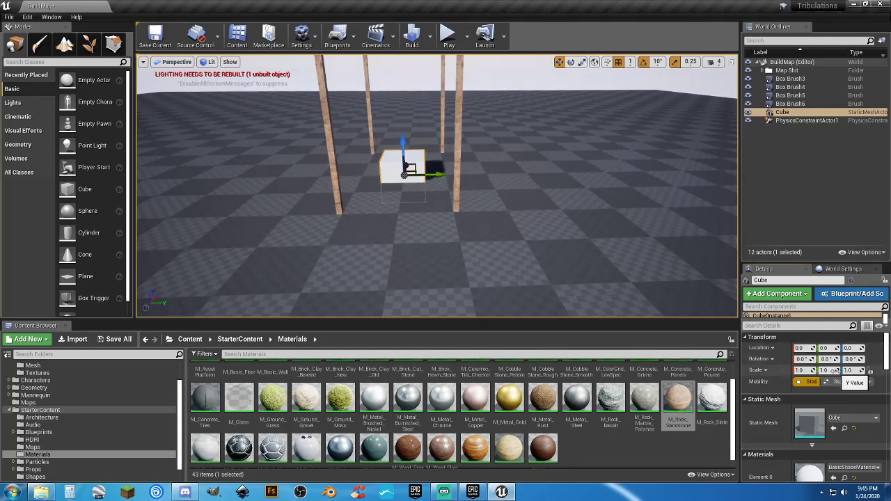
# Flatten the cube to a Z scale of 0.1 and raise it to about 8 on Z
pyautogui.click(853, 370)
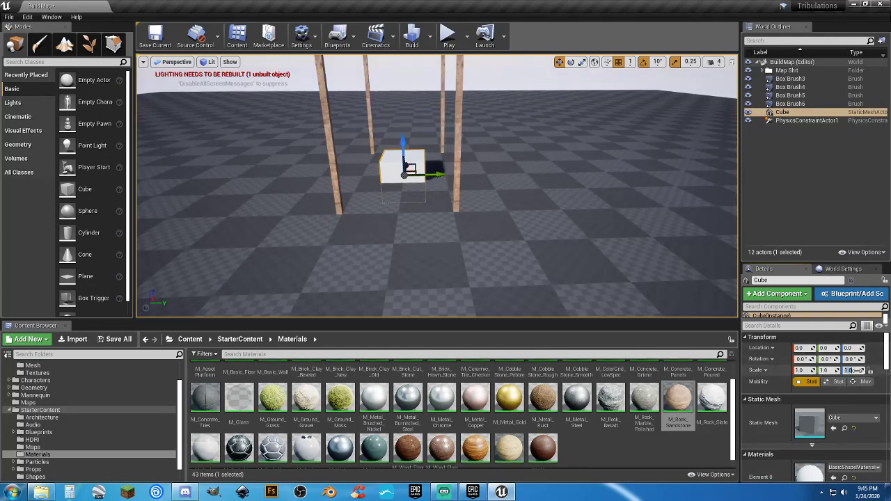
pyautogui.write('0.25')
pyautogui.press('Return')
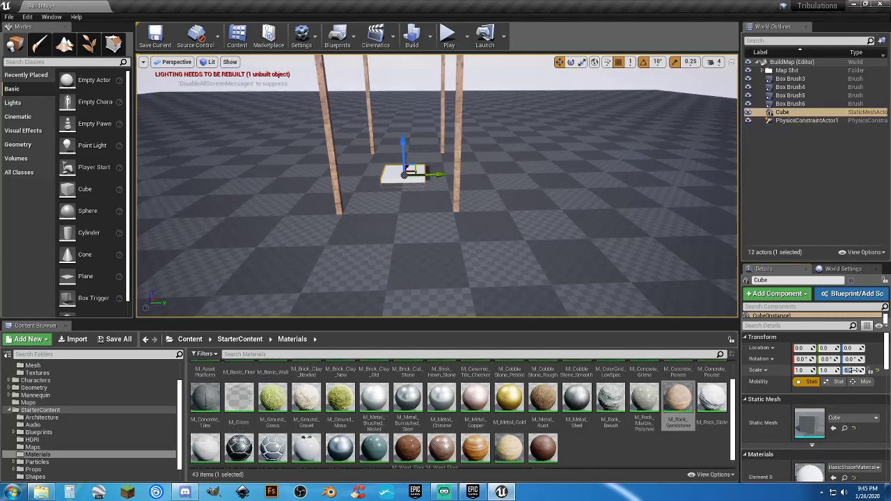
pyautogui.moveTo(852, 370); pyautogui.dragTo(608, 218)
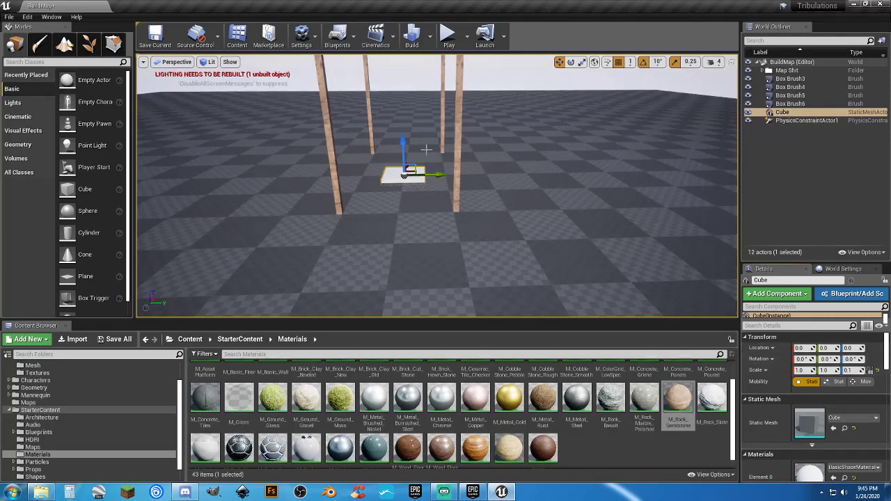
pyautogui.moveTo(402, 142); pyautogui.dragTo(402, 139)
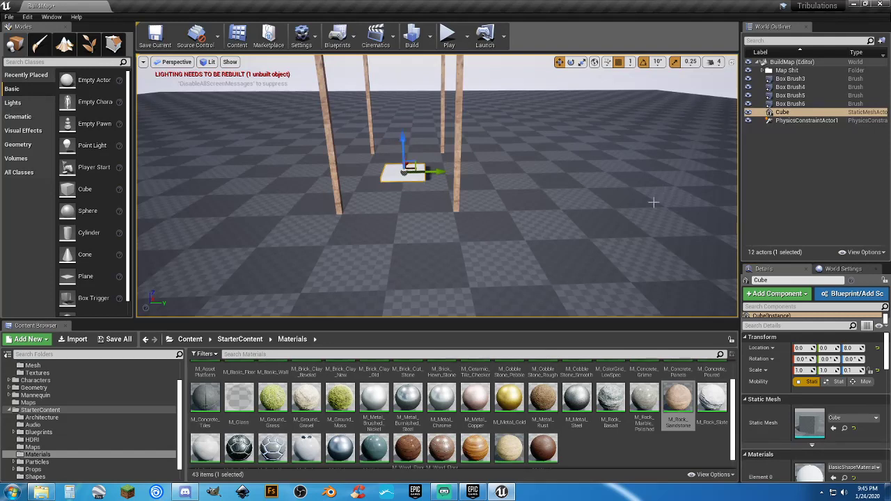
pyautogui.moveTo(653, 203); pyautogui.dragTo(599, 207, button='right')
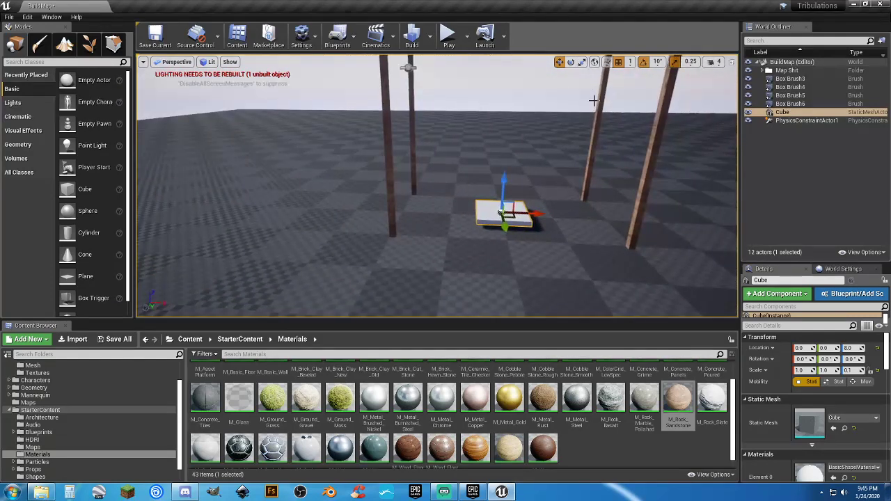
# Stretch the flattened cube into a platform between the posts with an X scale of 4 and a Y scale of 1.75
pyautogui.click(582, 63)
pyautogui.moveTo(532, 212); pyautogui.dragTo(612, 212)
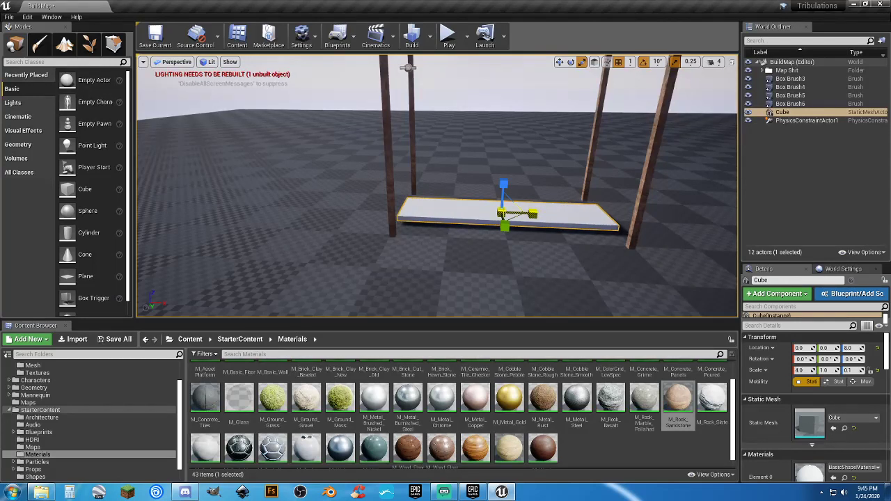
pyautogui.keyDown('alt'); pyautogui.moveTo(533, 255); pyautogui.dragTo(445, 254); pyautogui.keyUp('alt')
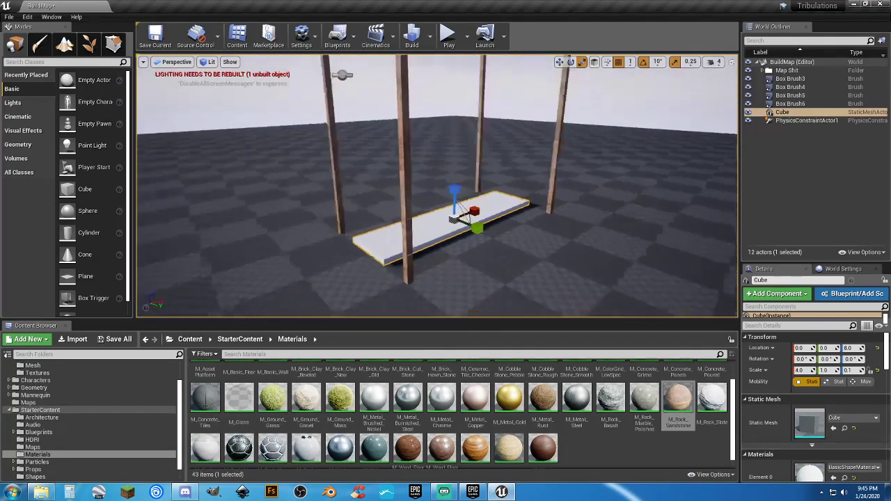
pyautogui.moveTo(489, 211)
pyautogui.mouseDown(button='right')
pyautogui.moveTo(543, 224)
pyautogui.moveTo(489, 212)
pyautogui.mouseUp(button='right')
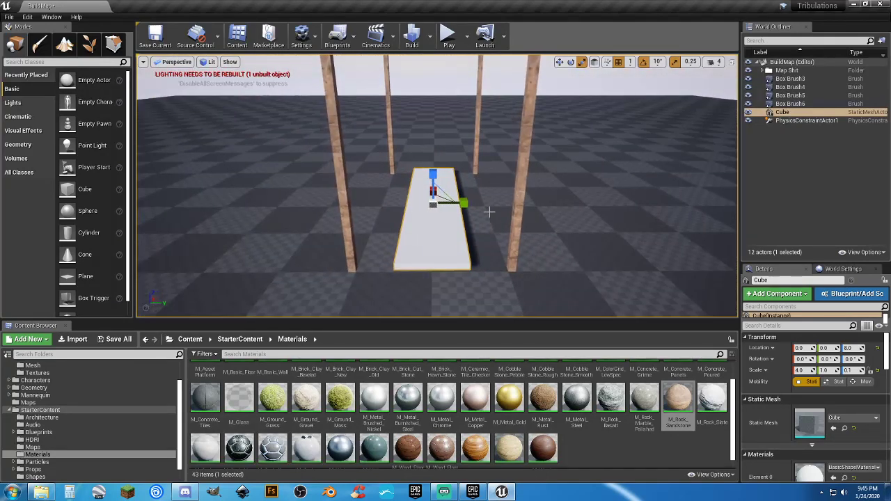
pyautogui.moveTo(463, 203); pyautogui.dragTo(492, 203)
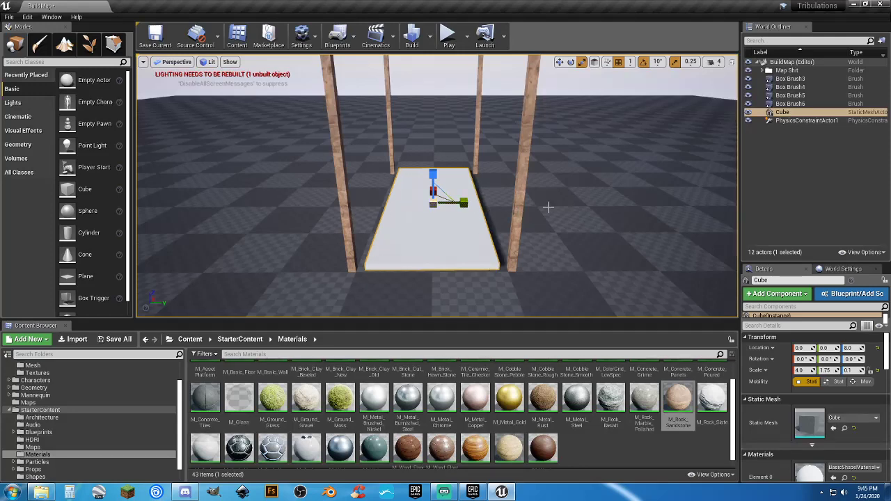
pyautogui.moveTo(548, 208)
pyautogui.mouseDown(button='right')
pyautogui.moveTo(540, 164)
pyautogui.moveTo(551, 133)
pyautogui.moveTo(544, 202)
pyautogui.mouseUp(button='right')
pyautogui.click(786, 216)
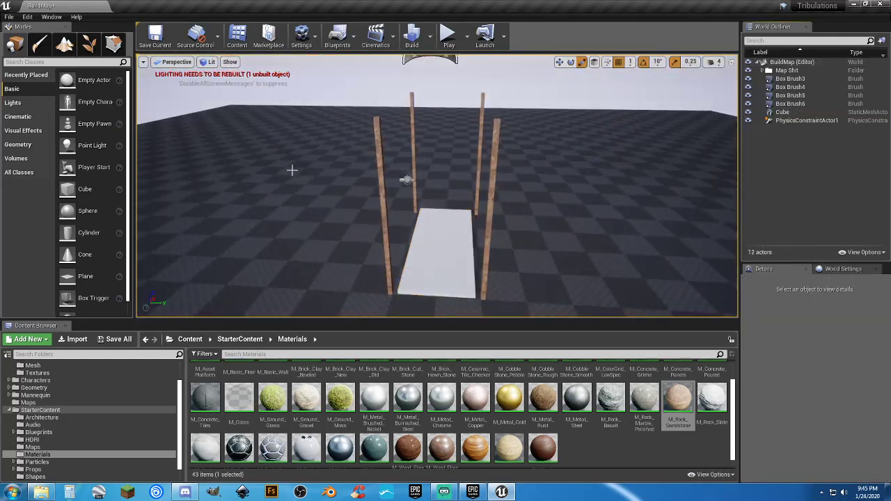
# Place a basic Cylinder on the floor beside the posts and set its scale to 0.1, 0.1, 2
pyautogui.moveTo(75, 234); pyautogui.dragTo(560, 259)
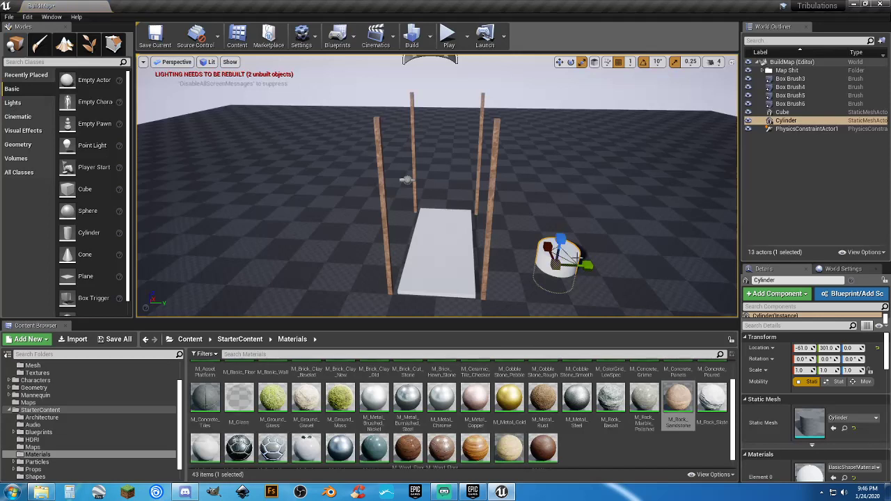
pyautogui.moveTo(588, 270); pyautogui.dragTo(571, 272)
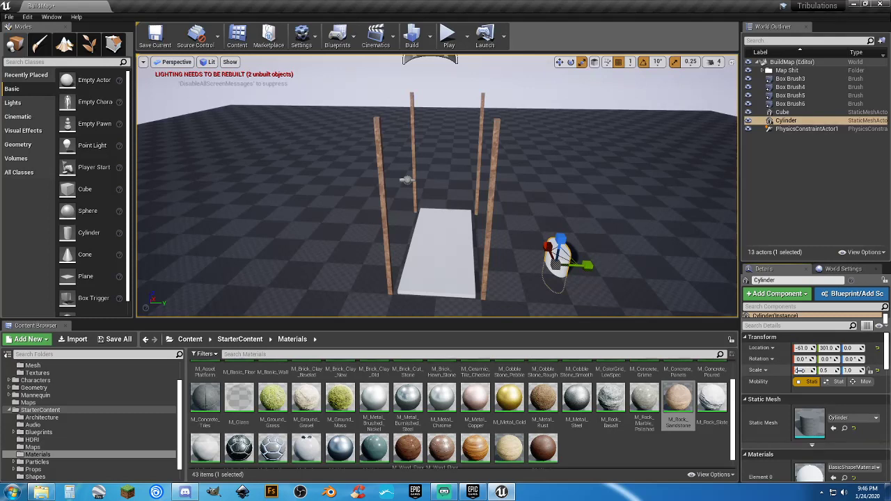
pyautogui.write('0.5')
pyautogui.press('Tab')
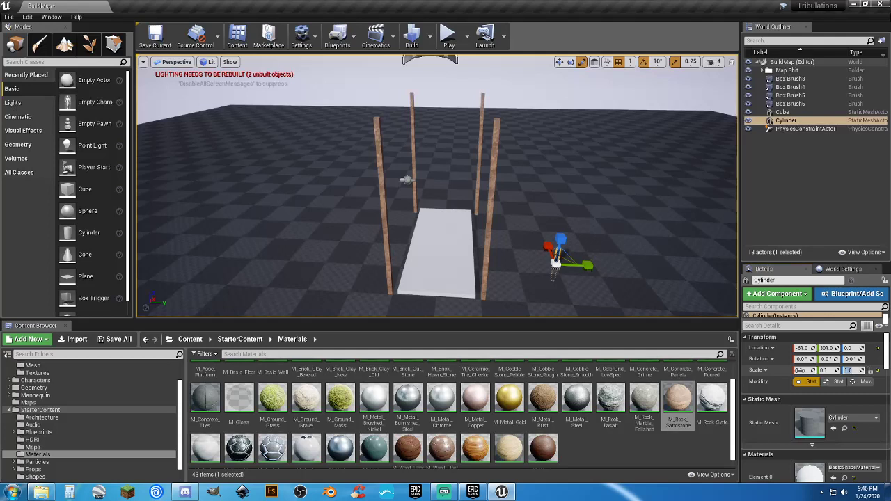
pyautogui.write('3')
pyautogui.press('Return')
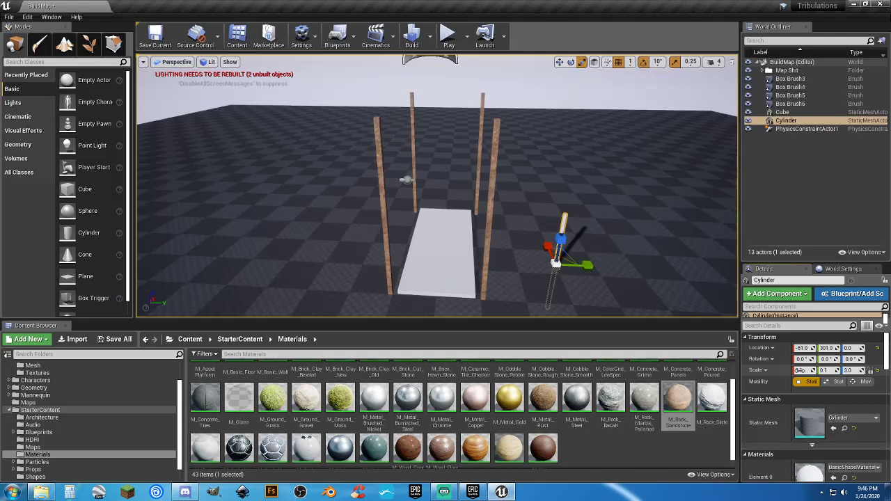
pyautogui.click(850, 370)
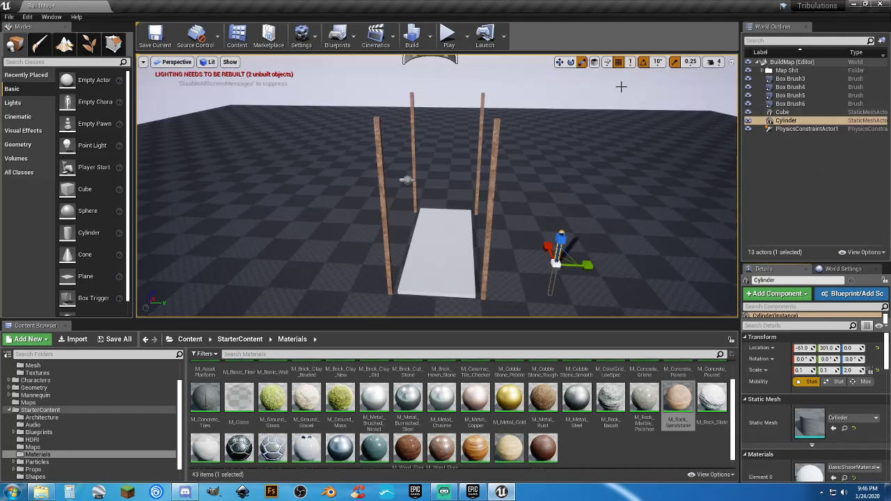
# Rotate the cylinder -90° on X and move it across the tops of the front posts, to about -194, 0, 394
pyautogui.click(571, 62)
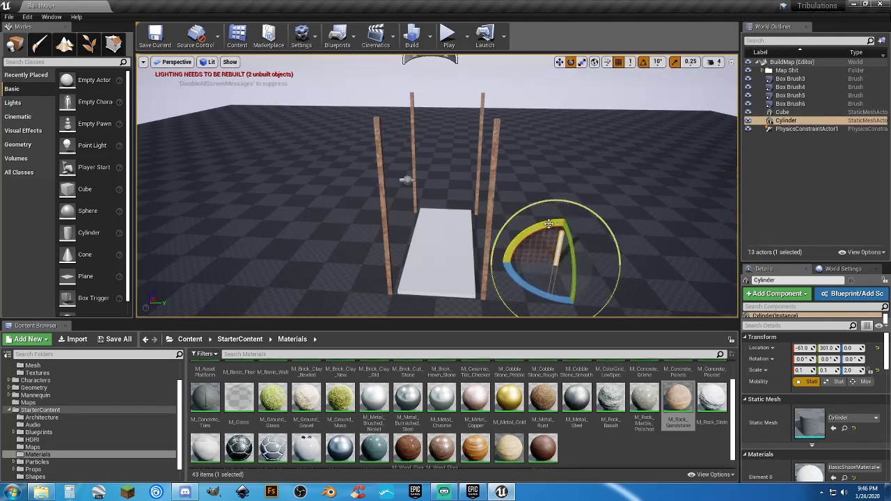
pyautogui.moveTo(568, 211); pyautogui.dragTo(628, 132)
pyautogui.click(559, 62)
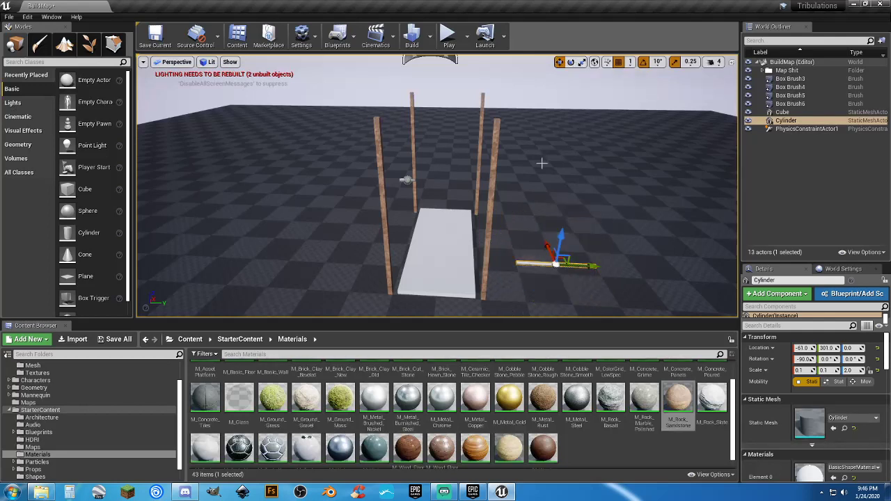
pyautogui.moveTo(557, 239); pyautogui.dragTo(584, 96)
pyautogui.moveTo(615, 137); pyautogui.dragTo(478, 136)
pyautogui.moveTo(483, 138); pyautogui.dragTo(456, 141, button='right')
pyautogui.moveTo(550, 179); pyautogui.dragTo(467, 177)
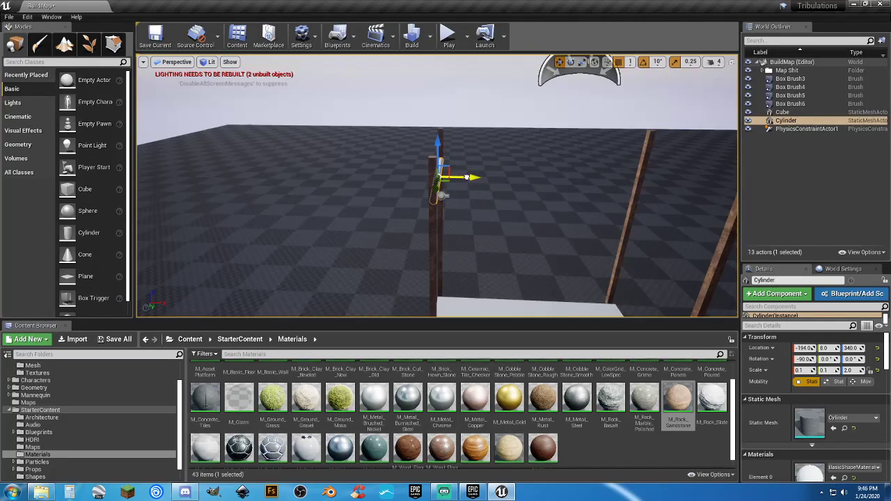
pyautogui.moveTo(467, 176); pyautogui.dragTo(568, 179, button='right')
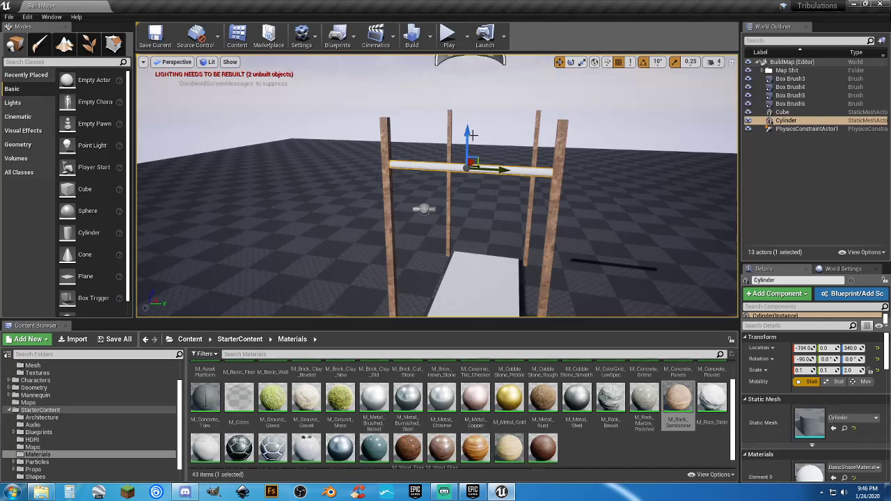
pyautogui.moveTo(468, 134); pyautogui.dragTo(458, 86)
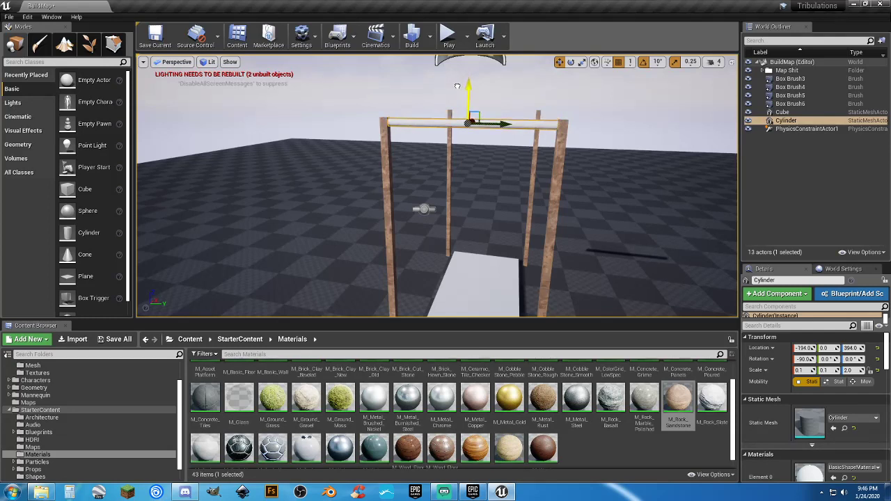
# Enable Simulate Physics on the platform cube
pyautogui.click(486, 282)
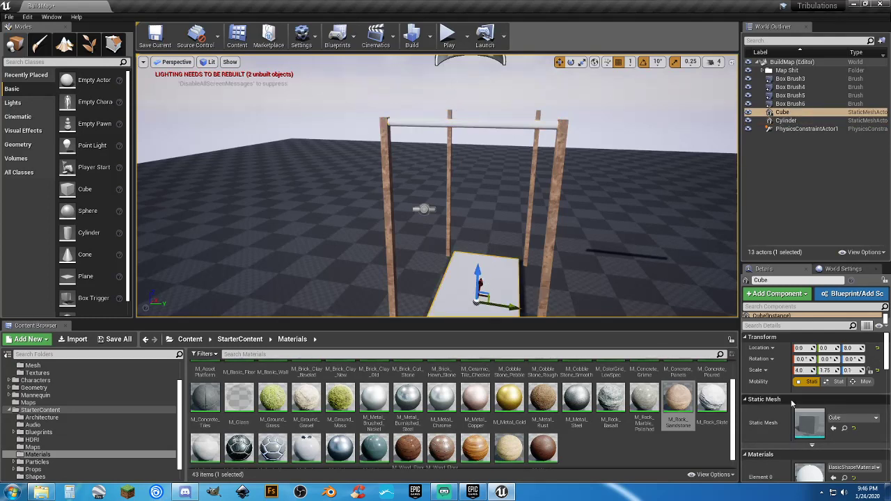
pyautogui.scroll(-5, 772, 395)
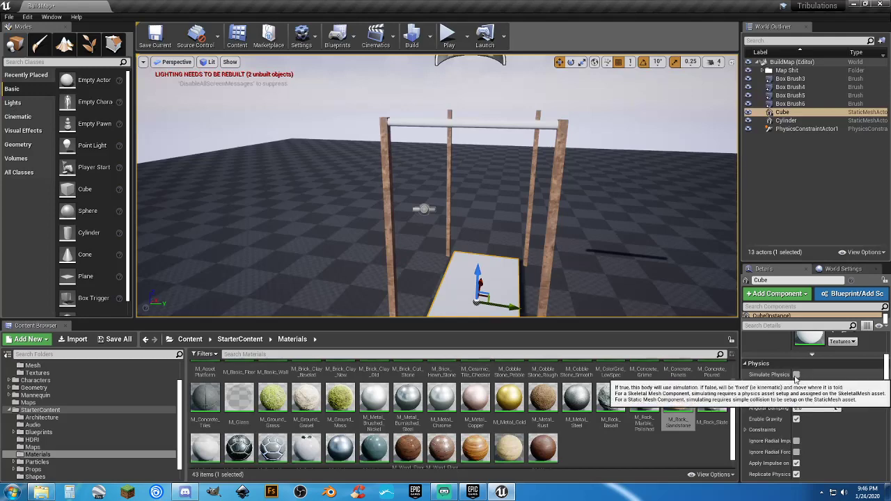
pyautogui.click(796, 375)
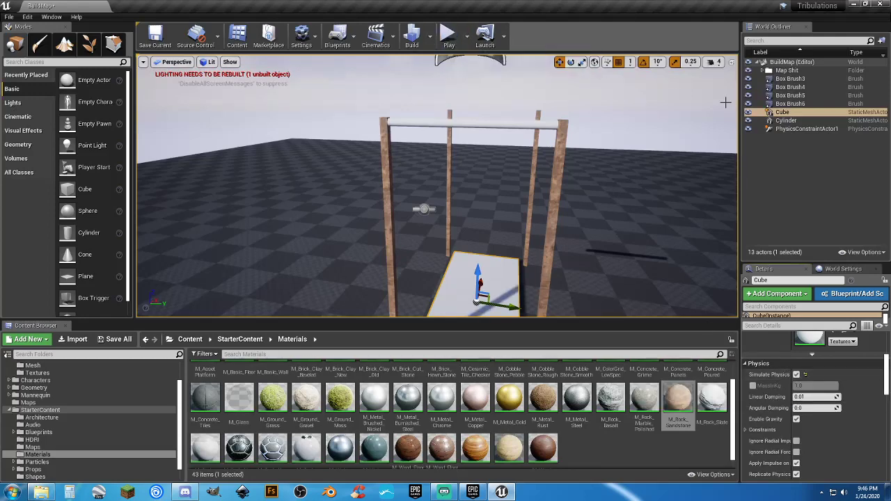
pyautogui.click(760, 139)
# Duplicate the front cylinder and move the copy along X onto the tops of the rear posts
pyautogui.click(791, 121)
pyautogui.press('d')
pyautogui.moveTo(642, 139); pyautogui.dragTo(474, 141, button='right')
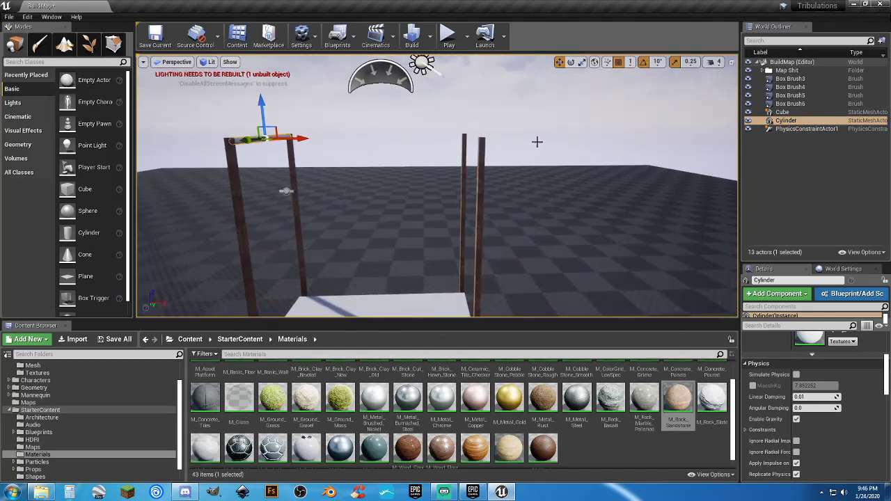
pyautogui.hotkey('ctrl', 'w')
pyautogui.moveTo(301, 140); pyautogui.dragTo(504, 130)
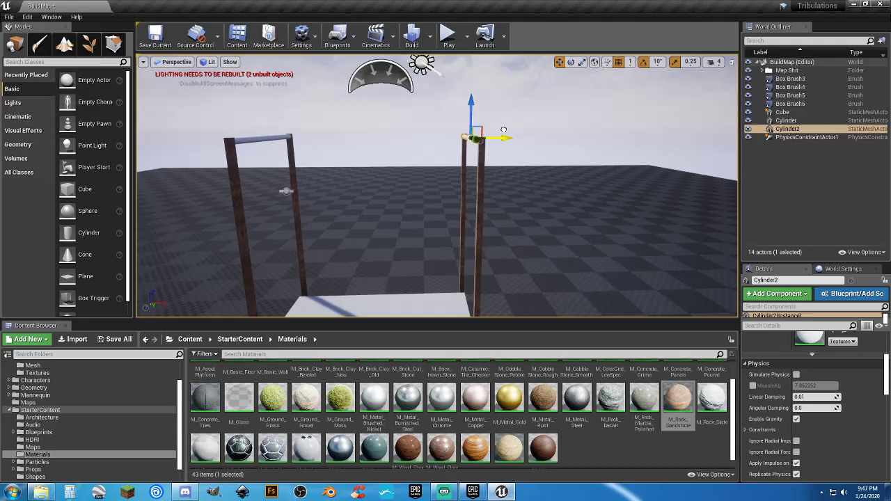
# Play the level, run the character onto the platform and back, and stop the session
pyautogui.click(448, 37)
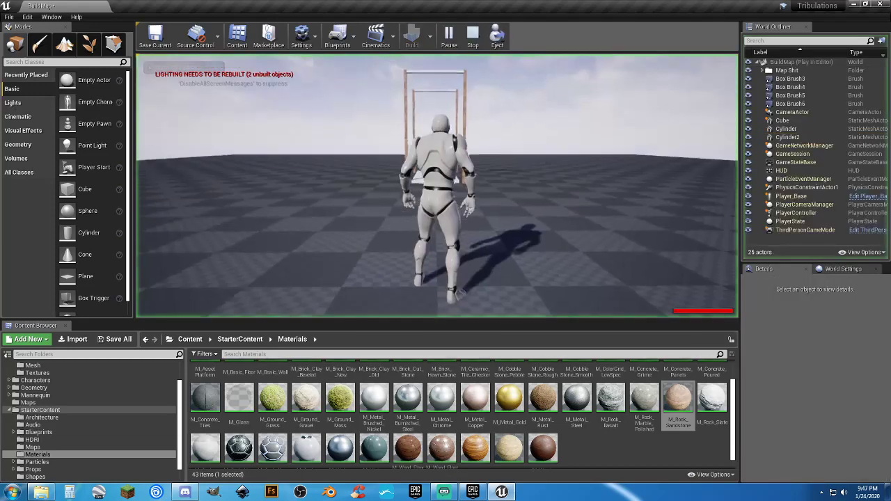
pyautogui.press('w')
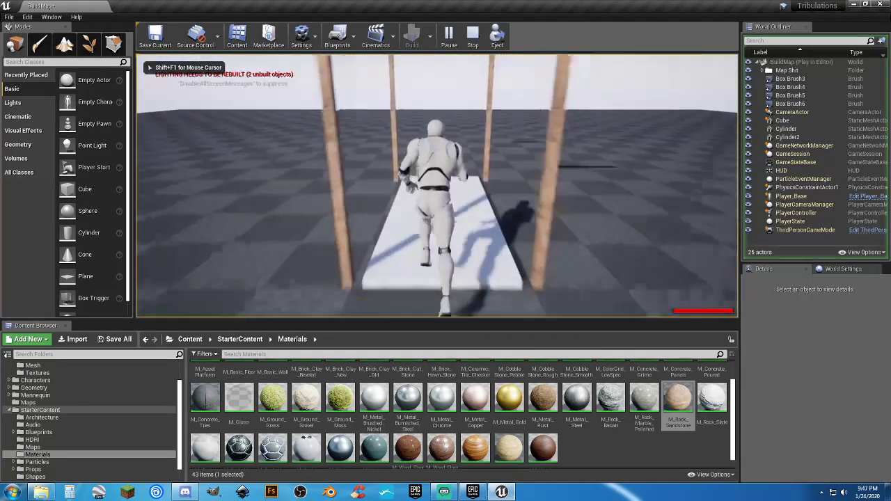
pyautogui.press('s')
pyautogui.press('Escape')
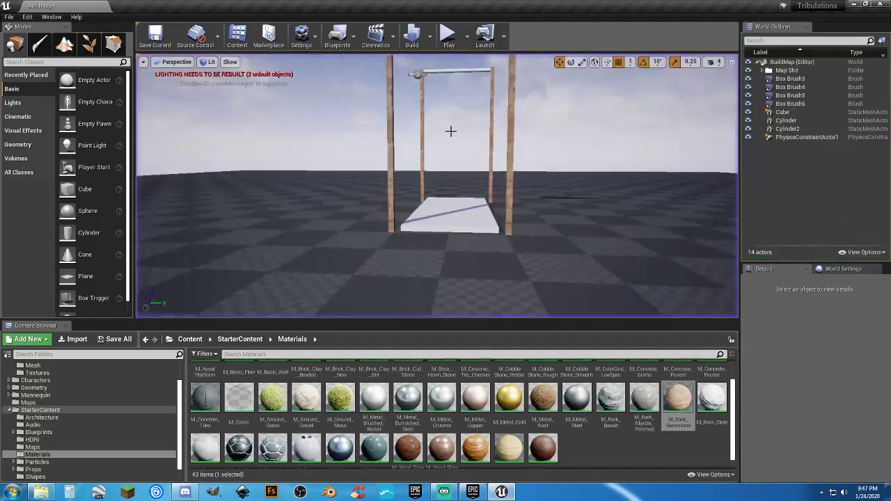
pyautogui.scroll(-3, 569, 142)
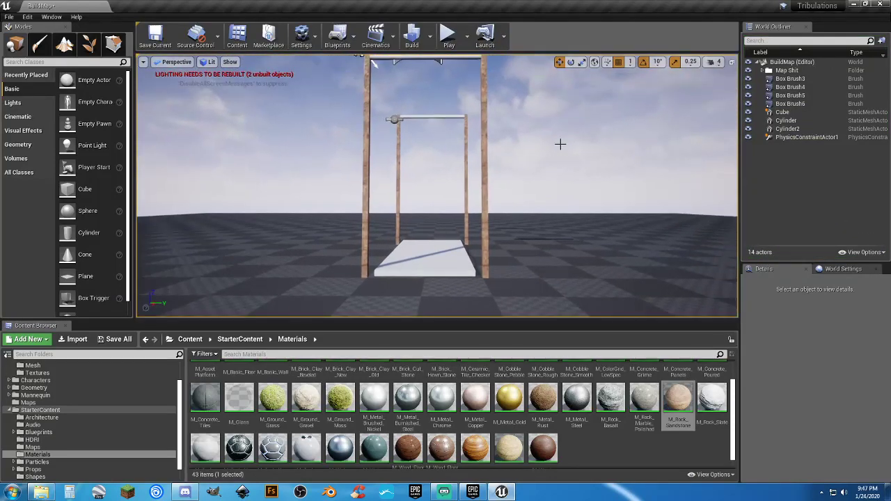
# Rename the cylinder across the front posts as Front Tube
pyautogui.click(787, 120)
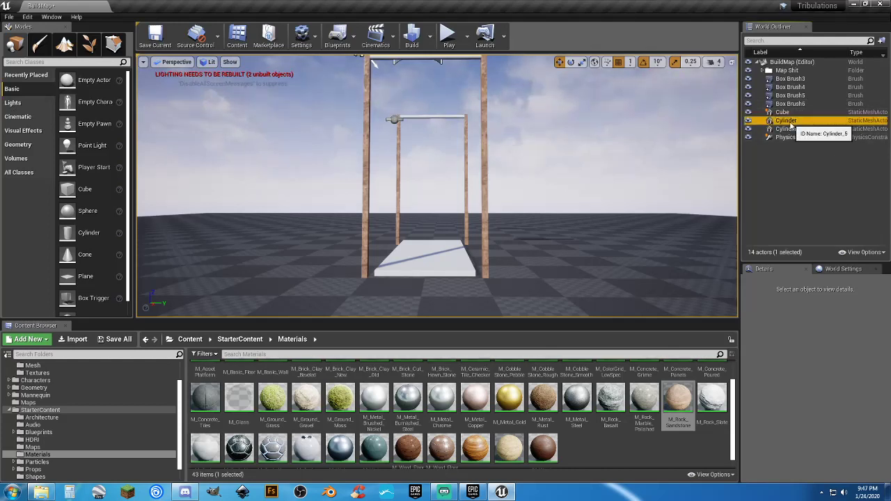
pyautogui.click(790, 122)
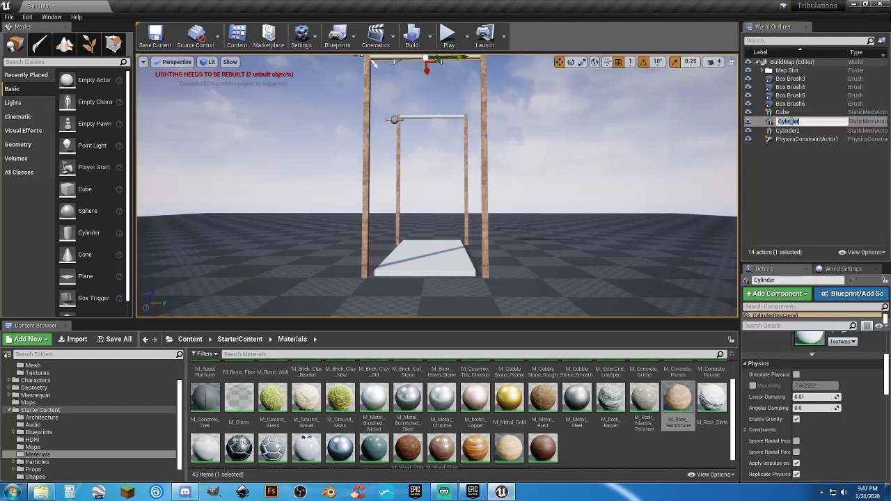
pyautogui.write('Front Tu')
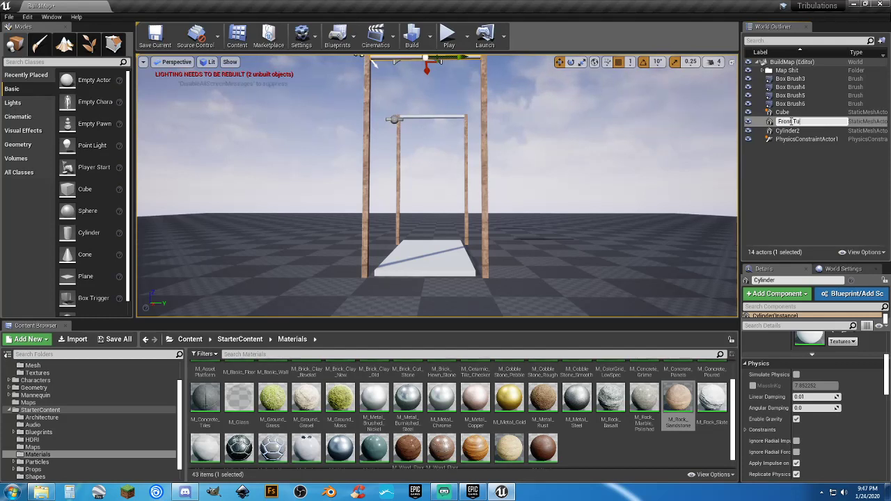
pyautogui.write('be')
pyautogui.press('Return')
# Rename the cylinder across the rear posts as Rear Tube
pyautogui.click(789, 122)
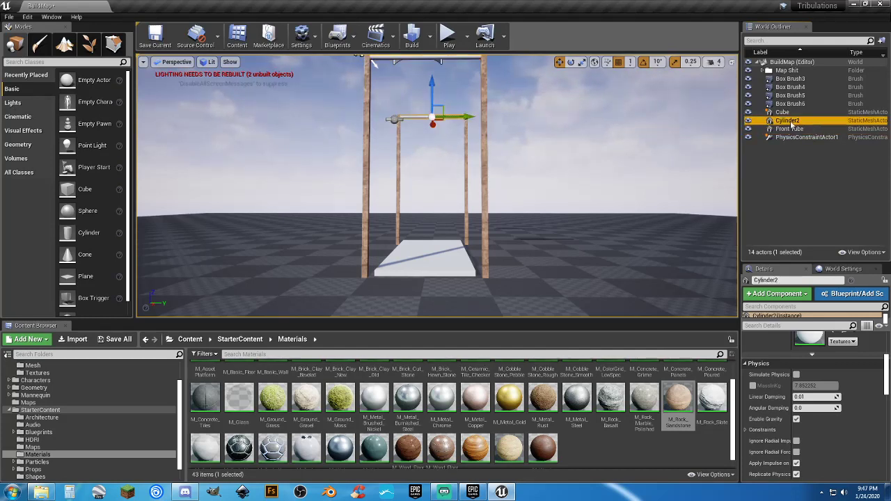
pyautogui.click(792, 123)
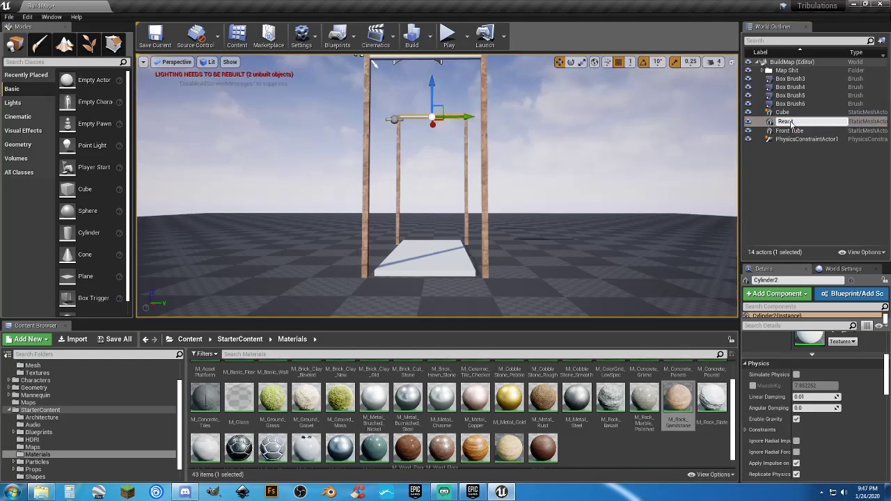
pyautogui.write('Rear Tube')
pyautogui.press('Return')
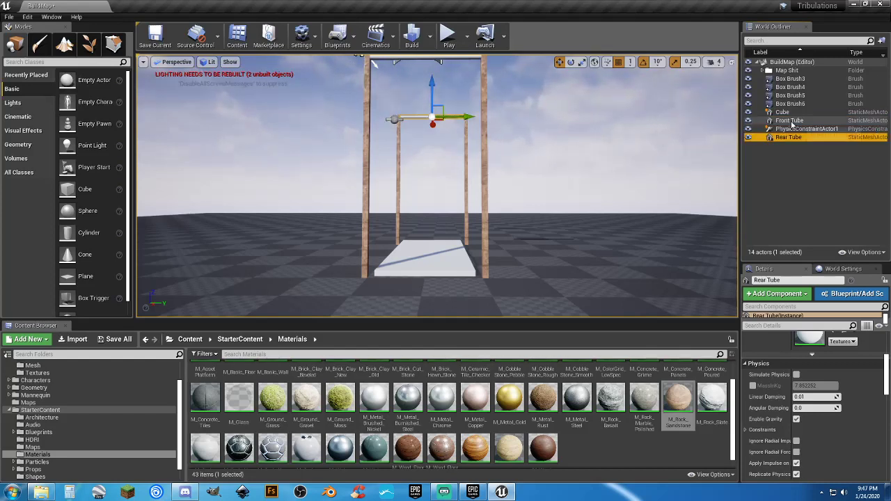
pyautogui.click(792, 147)
# Assign Front Tube as Constraint Actor 1 and the platform Cube as Constraint Actor 2 of the physics constraint
pyautogui.click(802, 129)
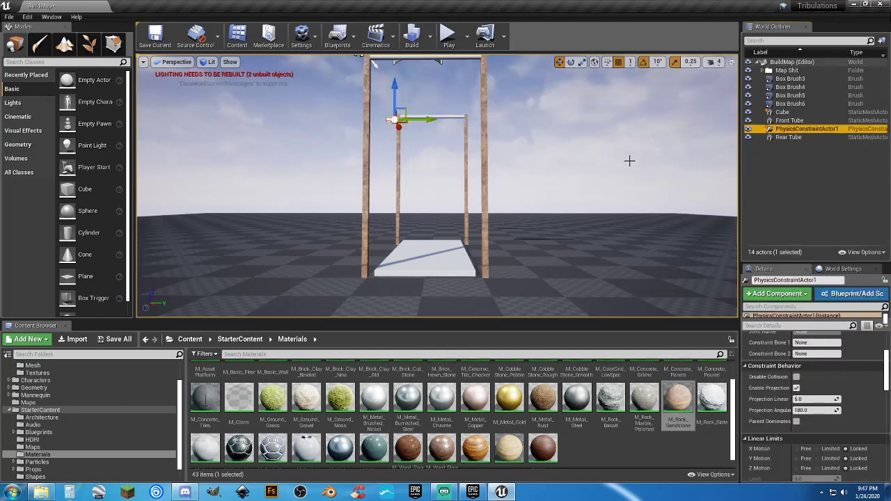
pyautogui.press('f')
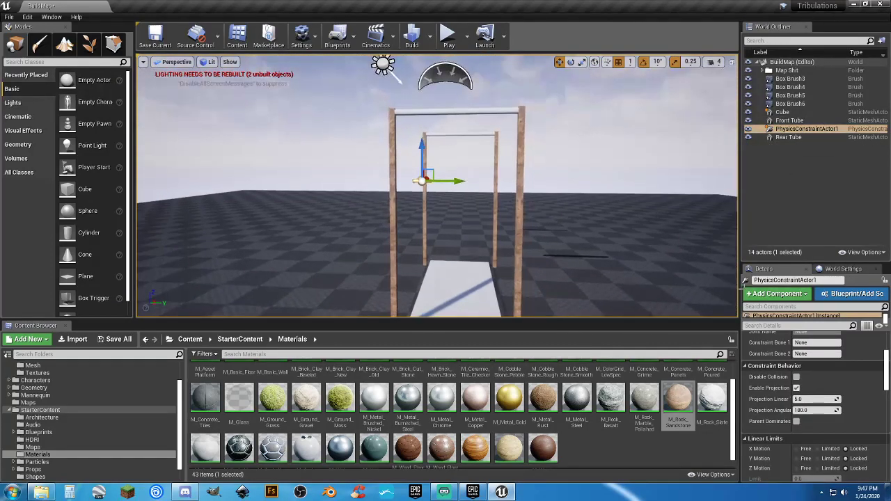
pyautogui.scroll(5, 884, 391)
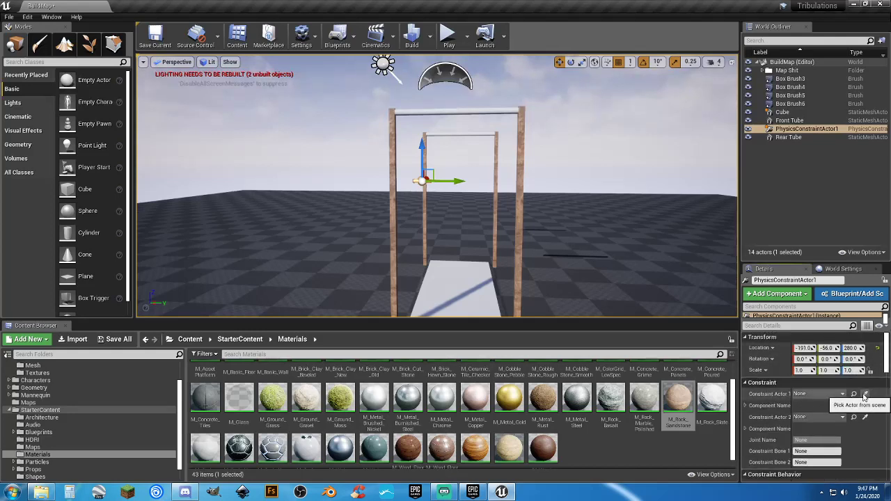
pyautogui.click(459, 108)
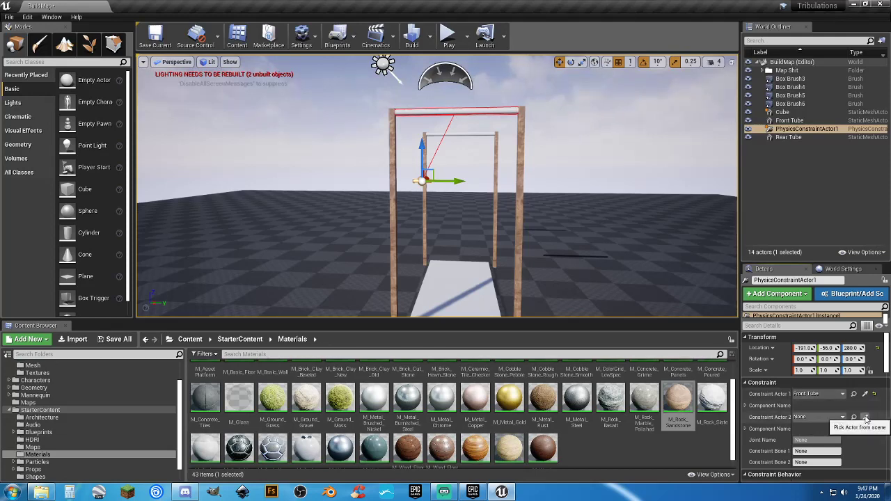
pyautogui.click(866, 418)
pyautogui.click(447, 313)
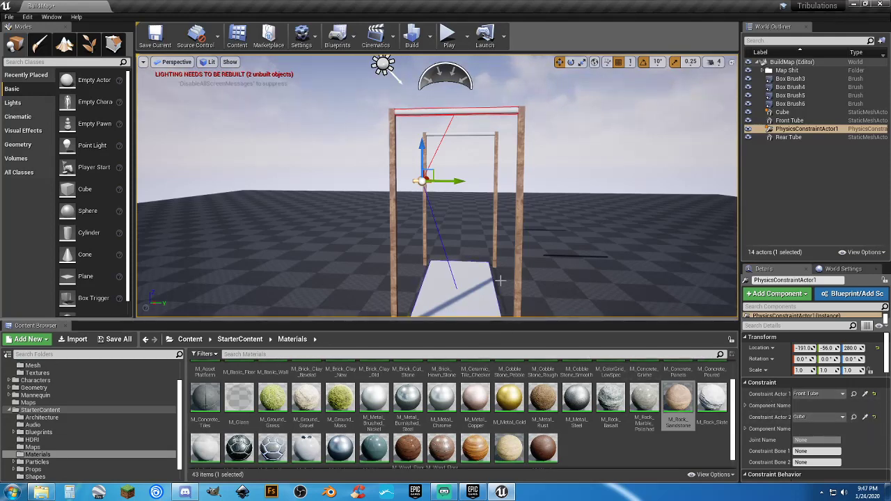
# Rename the platform Cube as Platform and clear the selection
pyautogui.moveTo(525, 257); pyautogui.dragTo(514, 284, button='right')
pyautogui.moveTo(696, 225); pyautogui.dragTo(697, 225, button='right')
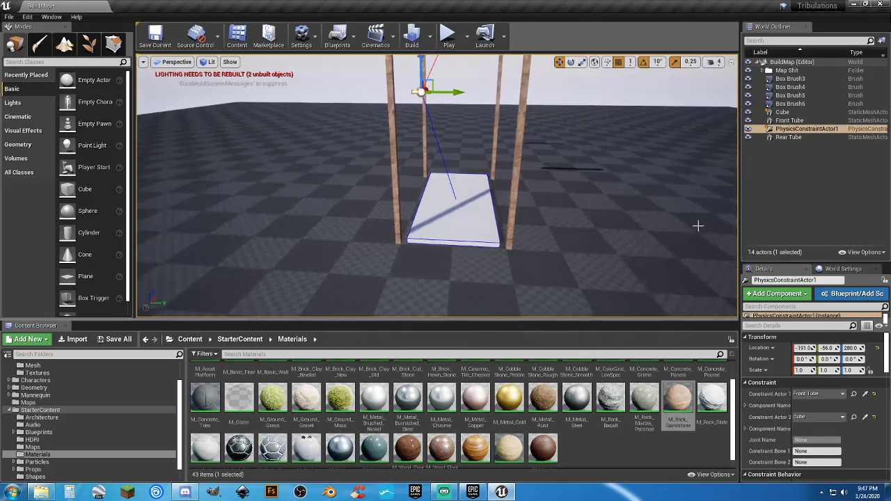
pyautogui.click(696, 225)
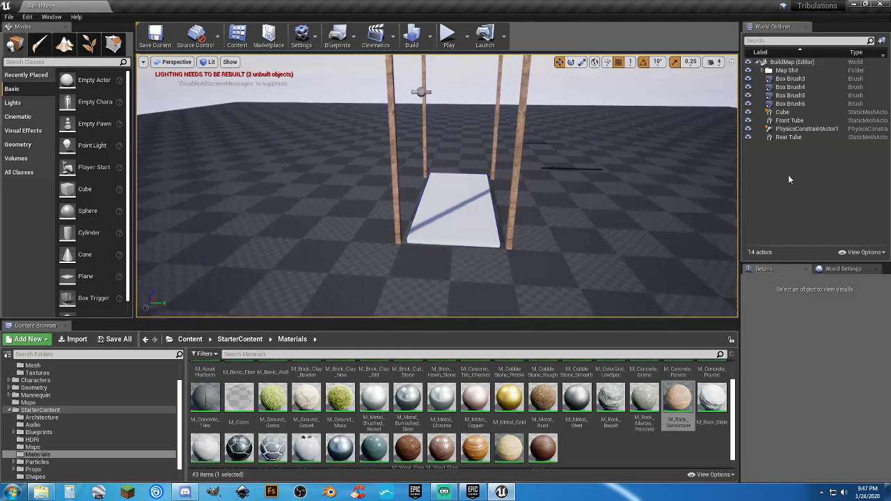
pyautogui.click(797, 112)
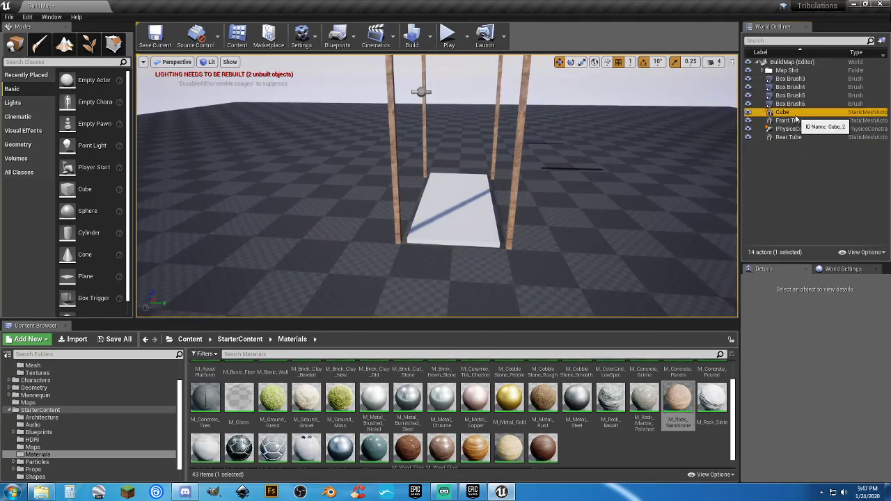
pyautogui.click(798, 113)
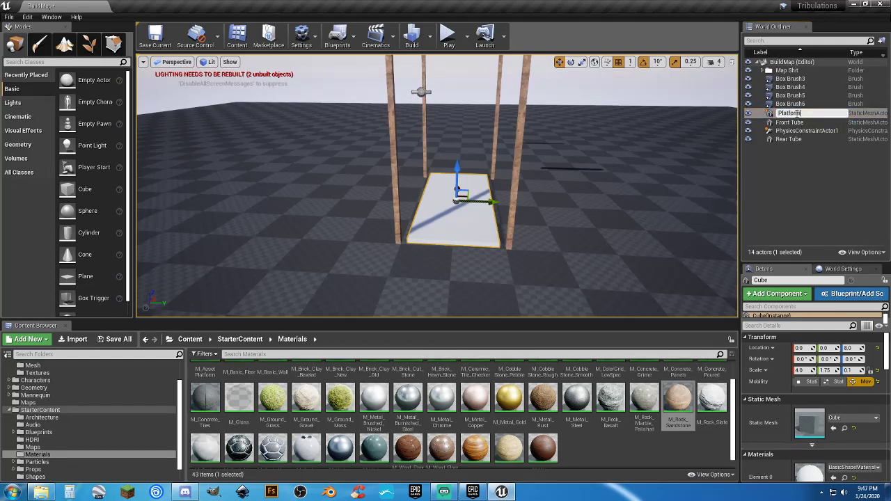
pyautogui.write('Platform')
pyautogui.press('Return')
pyautogui.click(669, 193)
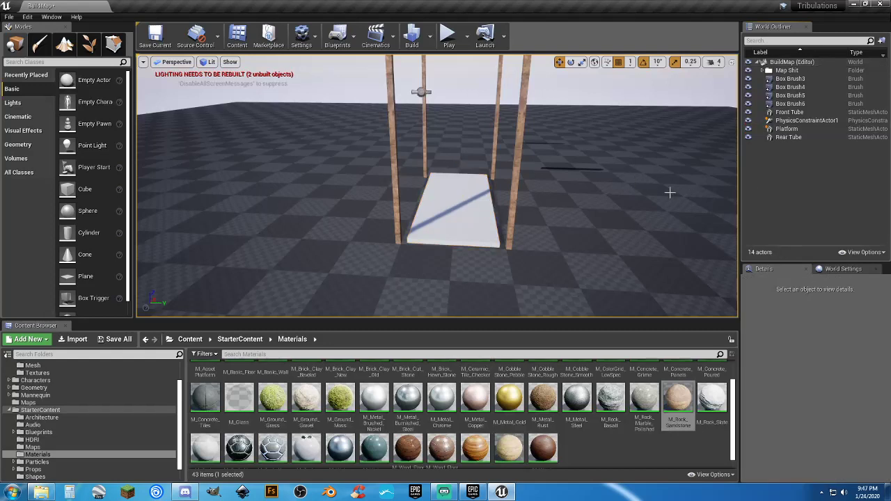
# Raise the platform off the floor so it floats between the four posts, then lower its height slightly
pyautogui.click(458, 226)
pyautogui.moveTo(459, 168); pyautogui.dragTo(459, 122)
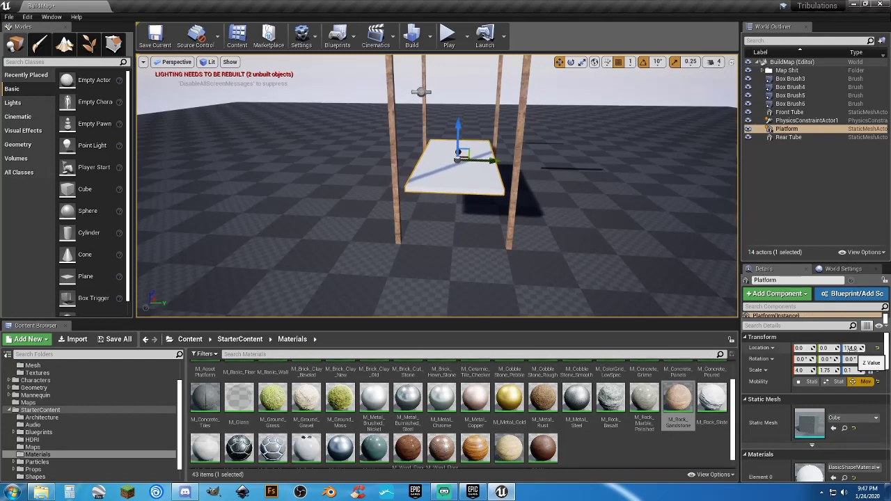
pyautogui.moveTo(851, 348); pyautogui.dragTo(848, 348)
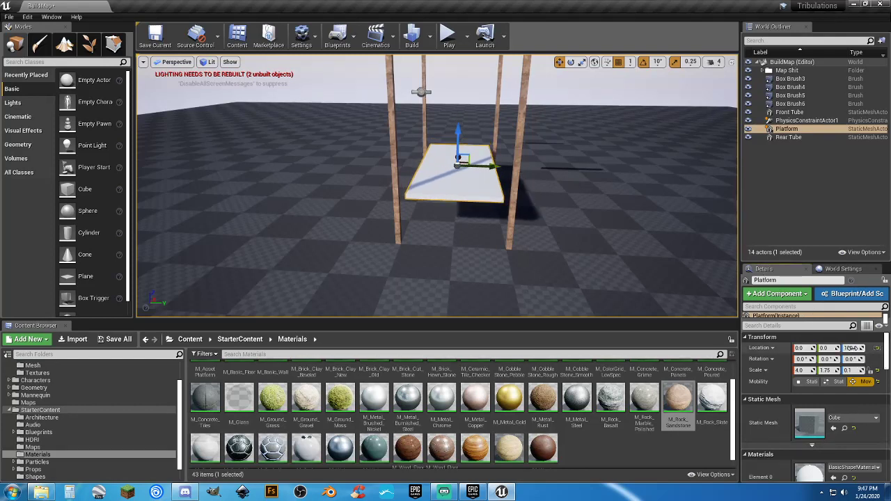
# Play the level, run the character onto the raised platform to test the constraint, and stop the session
pyautogui.click(447, 42)
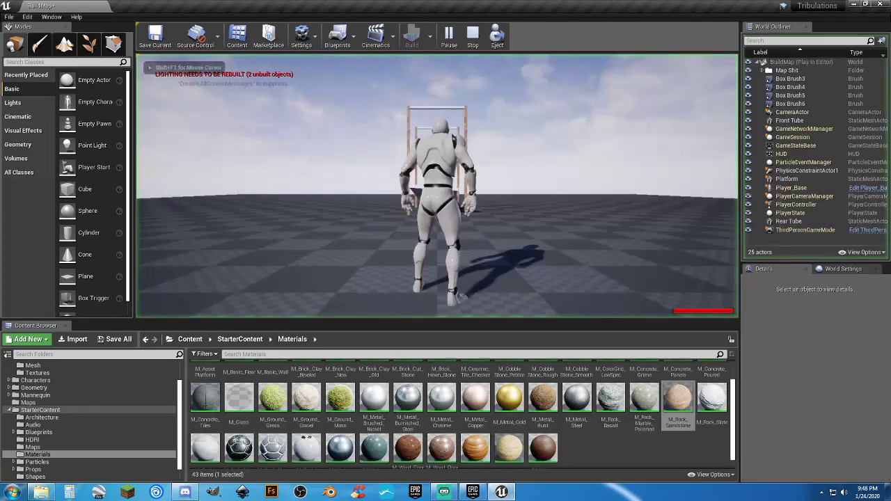
pyautogui.press('w')
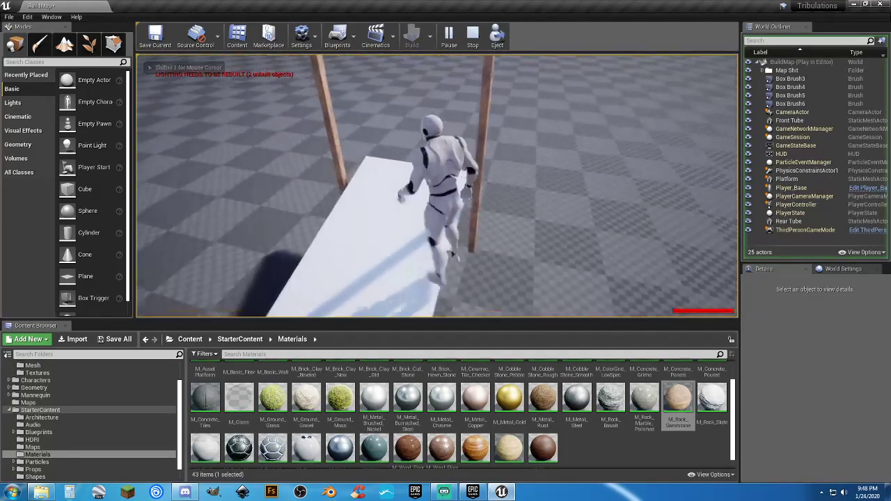
pyautogui.press('s')
pyautogui.press('Escape')
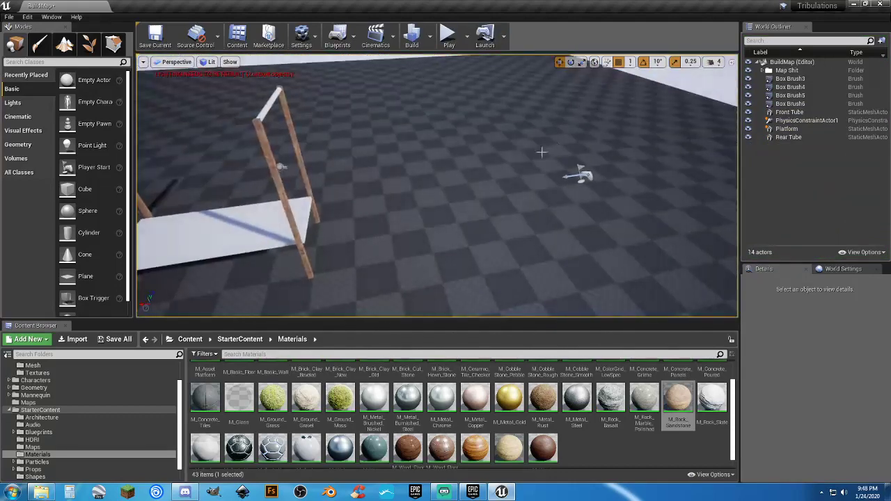
# Move the physics constraint to the post end of Front Tube, at Y -91 and Z 385
pyautogui.doubleClick(801, 120)
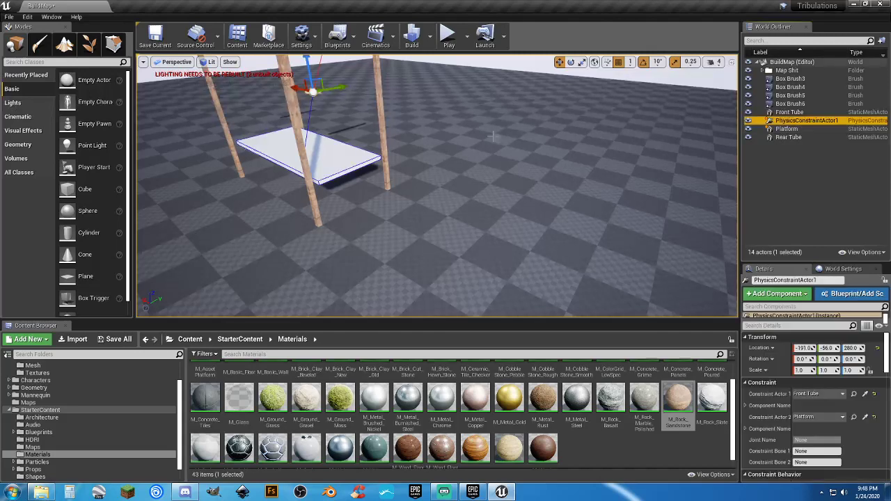
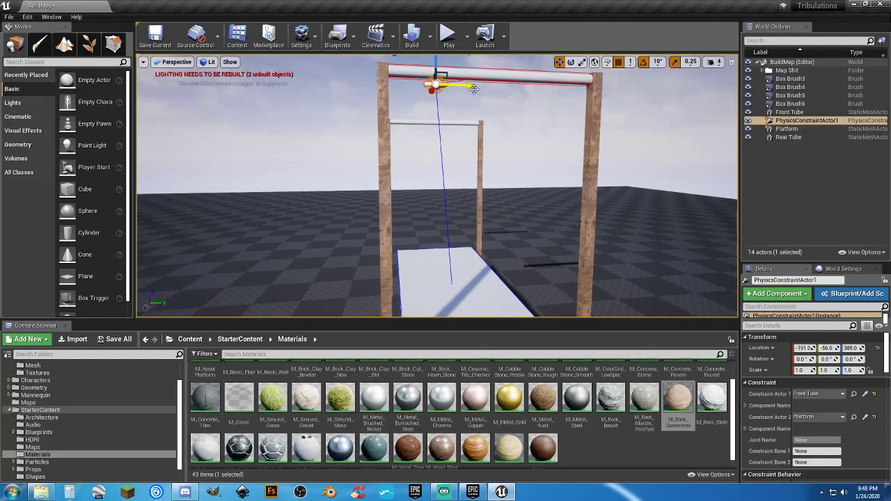
pyautogui.moveTo(473, 84); pyautogui.dragTo(456, 84)
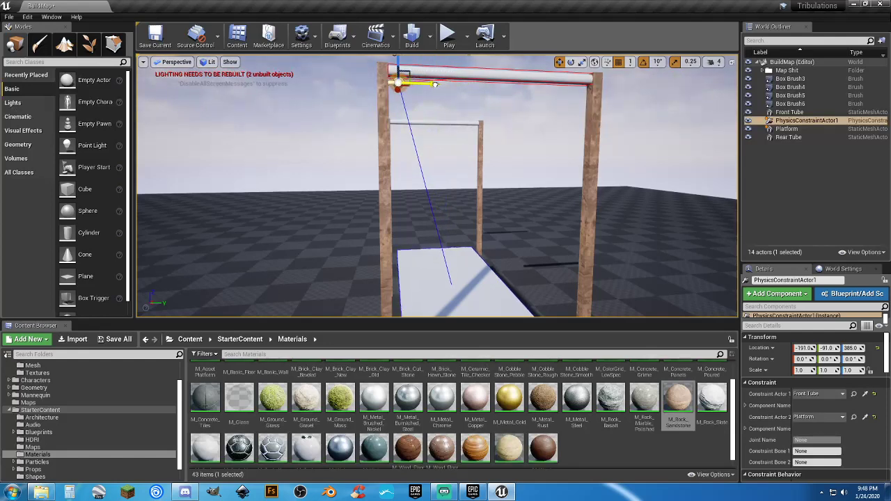
pyautogui.moveTo(442, 204); pyautogui.dragTo(446, 278, button='right')
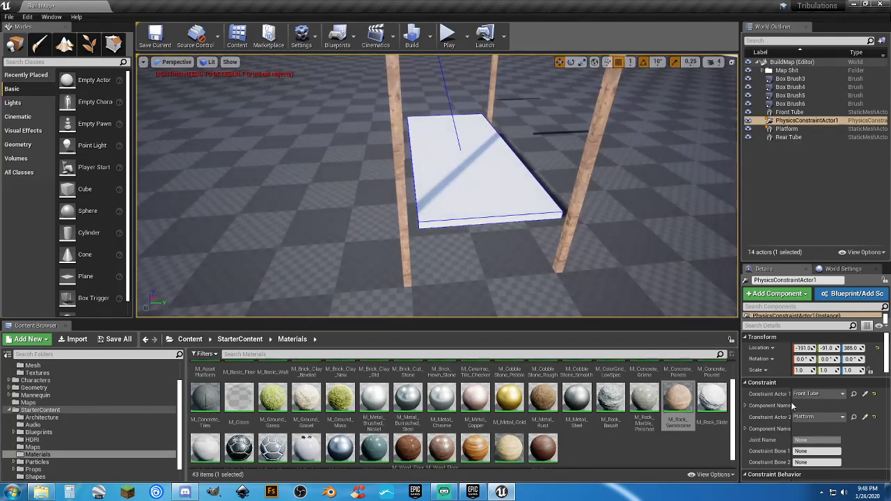
# Examine the physics constraint's component names, constraint behavior, linear and angular limits, and motor settings
pyautogui.scroll(-5, 858, 458)
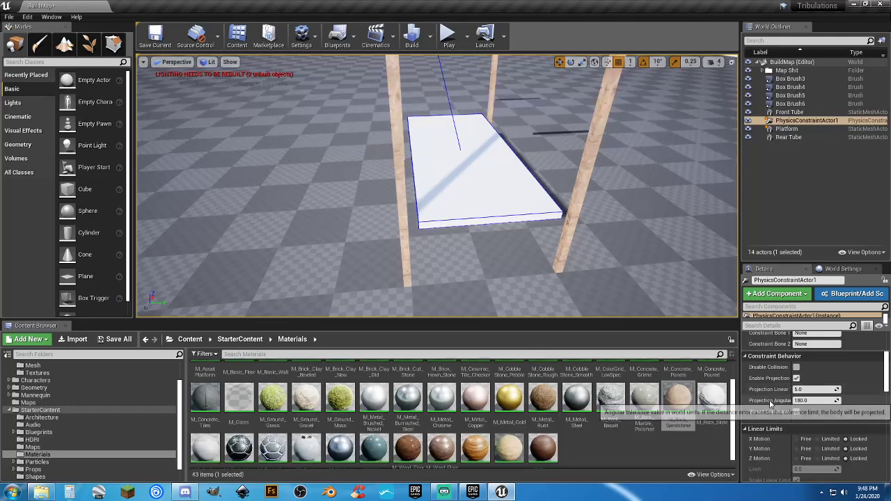
pyautogui.scroll(-7, 770, 406)
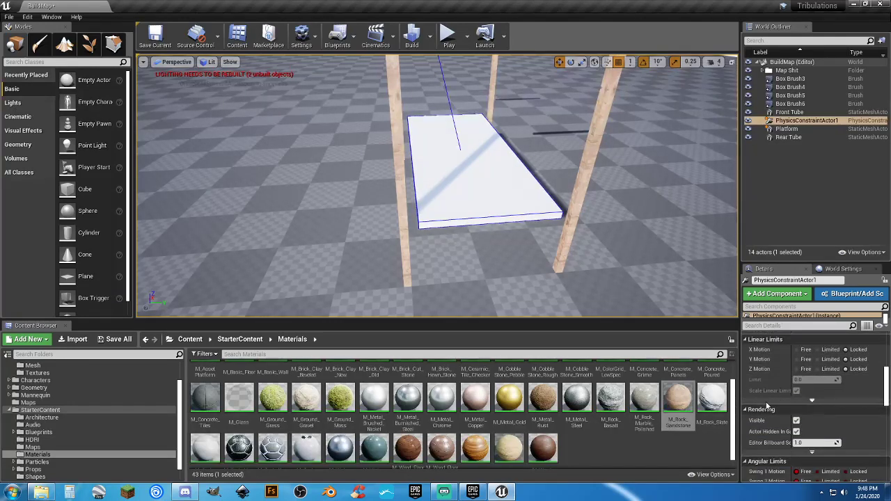
pyautogui.scroll(-10, 764, 407)
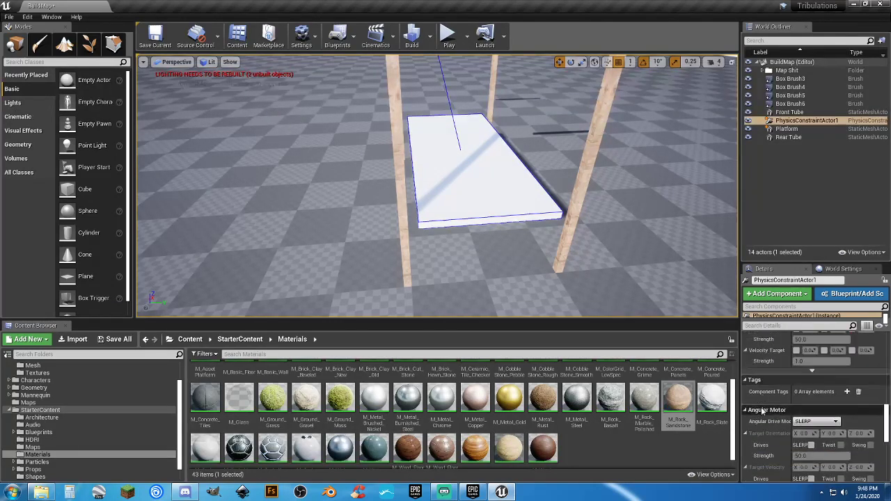
pyautogui.scroll(-10, 762, 420)
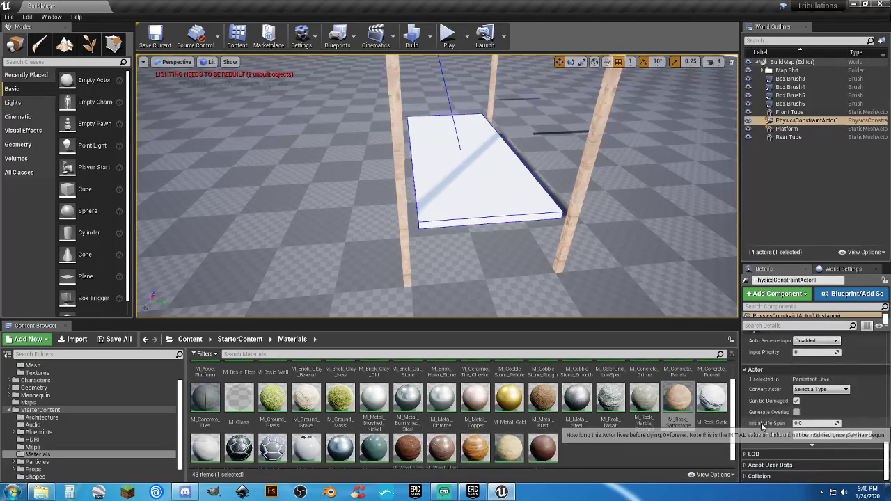
pyautogui.scroll(10, 763, 424)
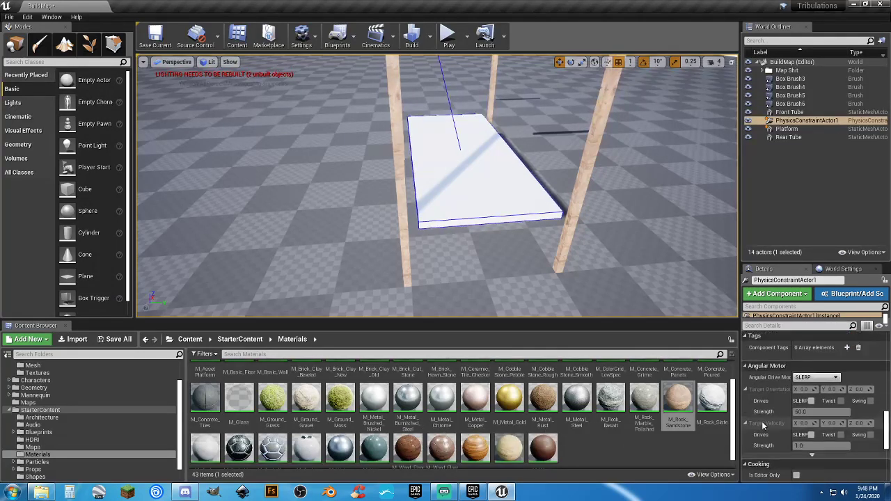
pyautogui.scroll(2, 764, 425)
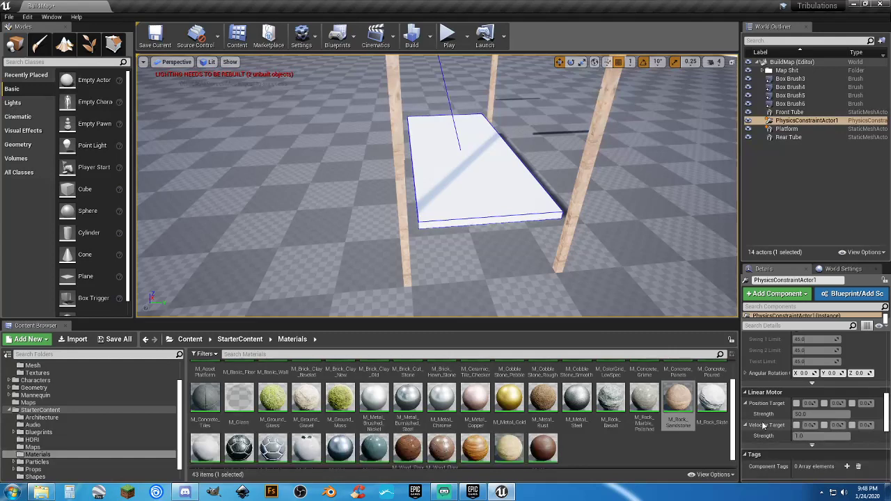
pyautogui.scroll(2, 764, 425)
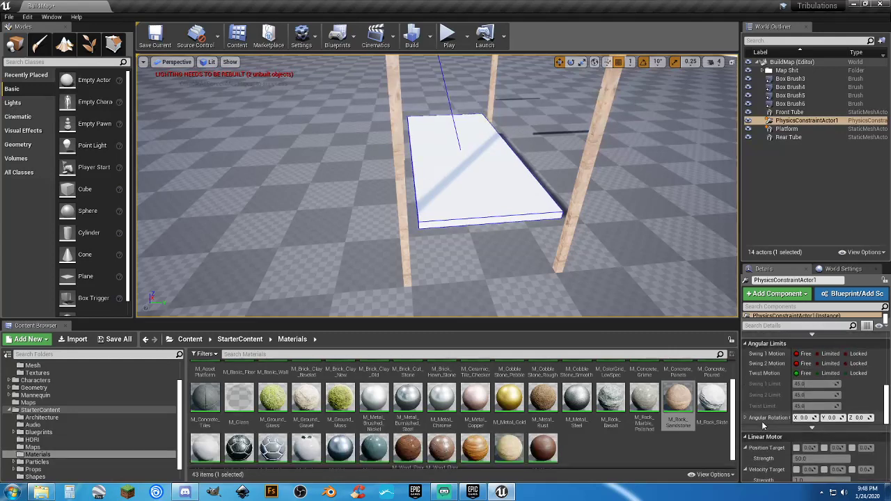
pyautogui.scroll(1, 761, 421)
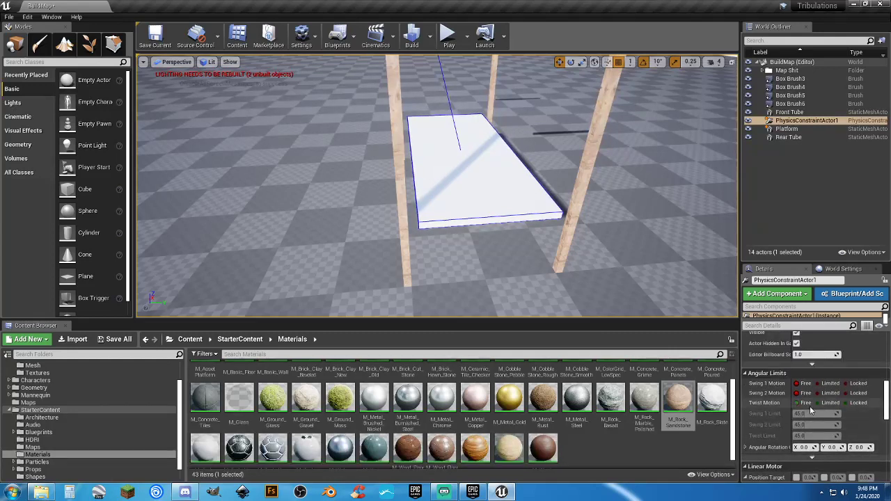
pyautogui.scroll(1, 771, 406)
pyautogui.scroll(4, 772, 401)
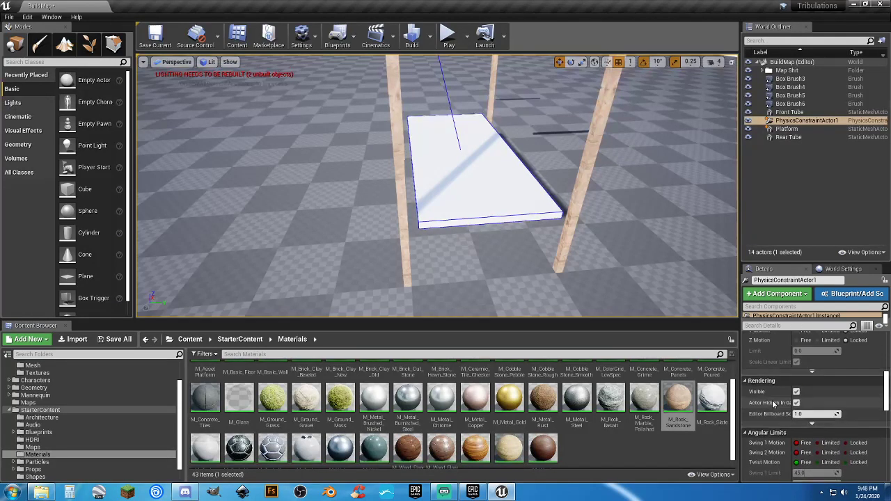
pyautogui.scroll(2, 772, 399)
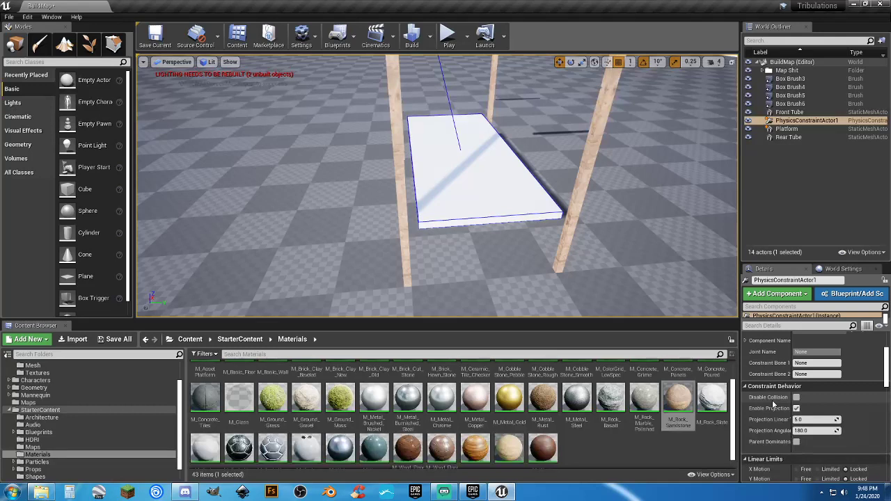
pyautogui.scroll(2, 773, 401)
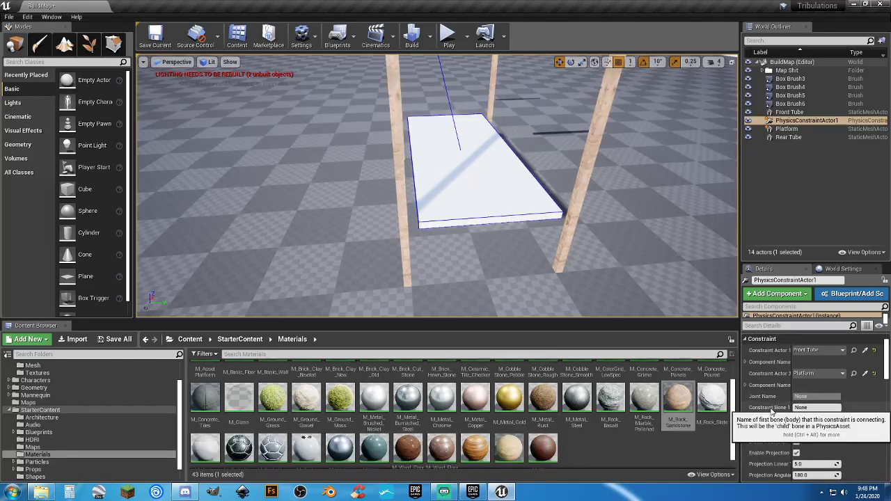
pyautogui.scroll(1, 770, 411)
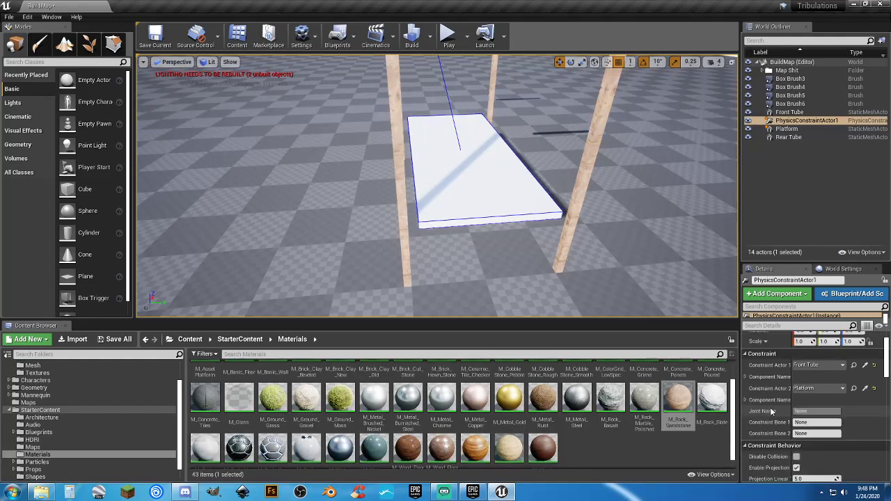
pyautogui.click(745, 376)
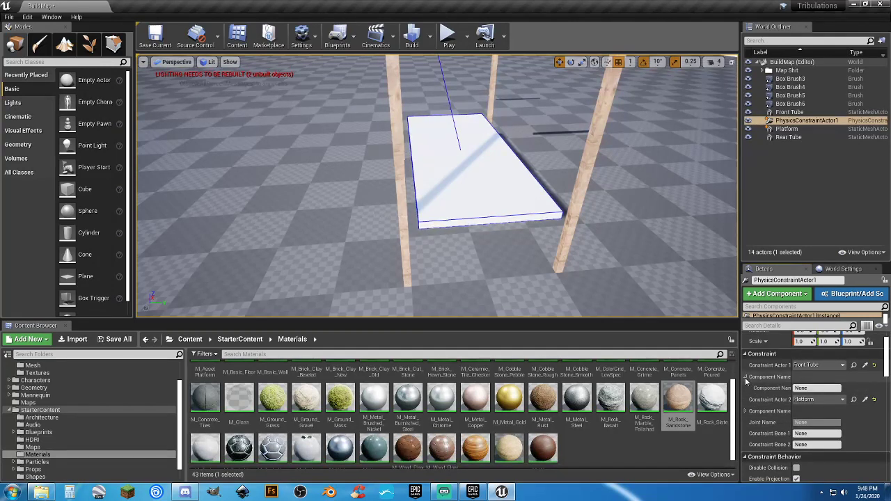
pyautogui.click(746, 377)
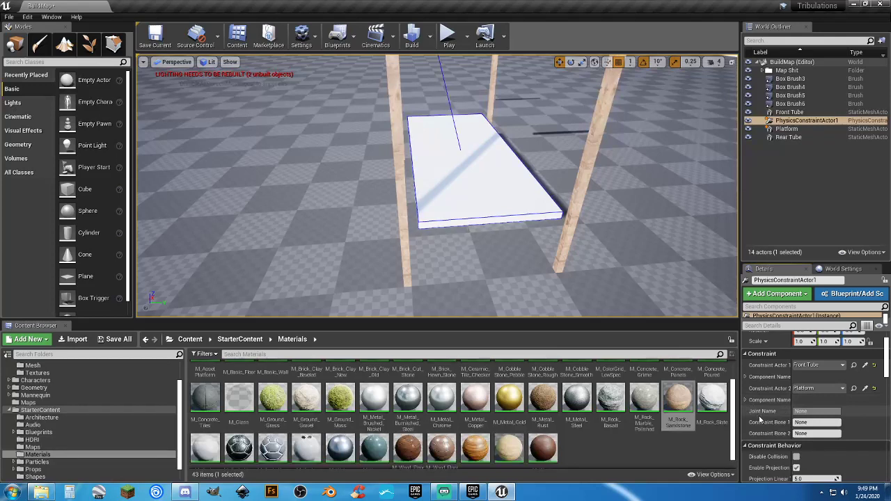
pyautogui.scroll(-5, 762, 419)
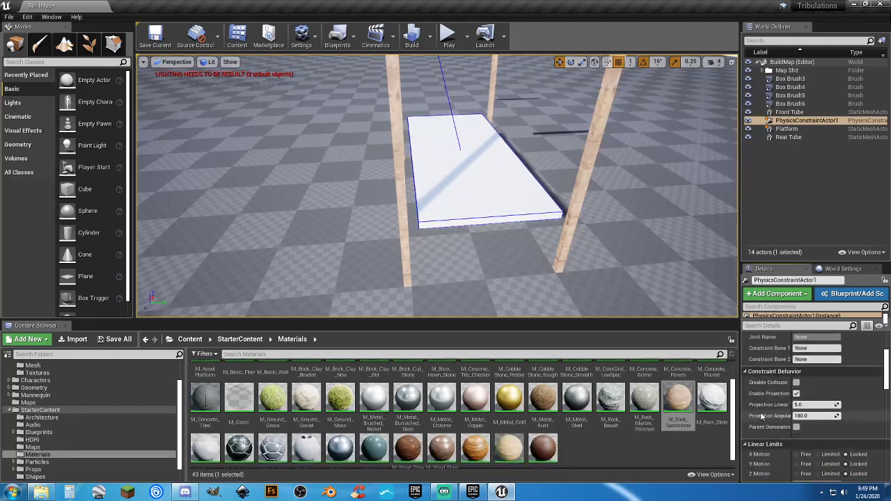
pyautogui.scroll(-8, 763, 416)
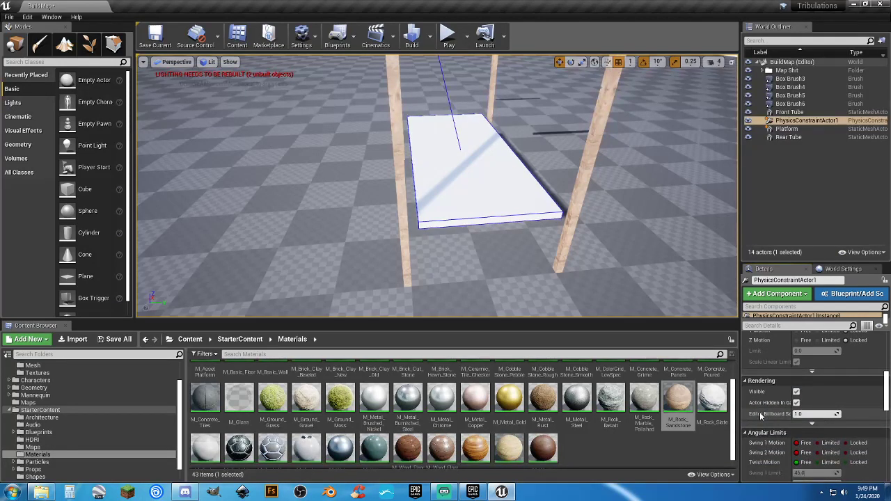
pyautogui.scroll(15, 763, 415)
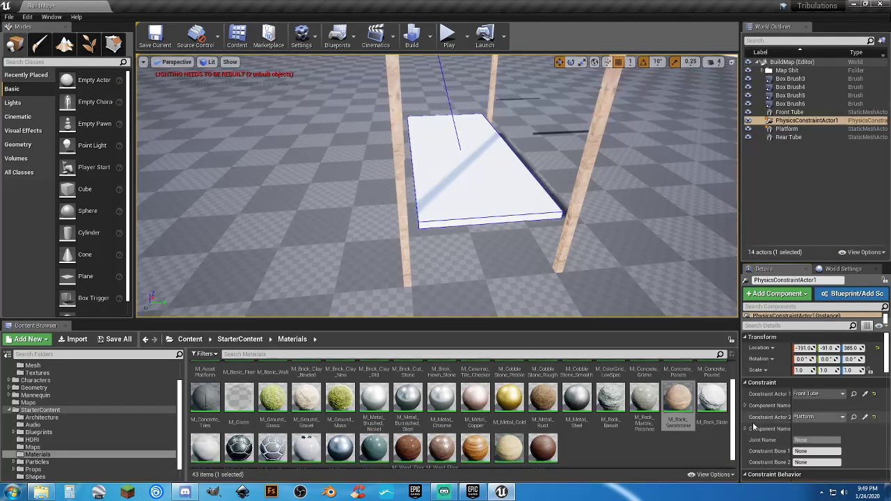
# Duplicate PhysicsConstraintActor1 and move the copy along the front tube to its opposite end, at Y 91
pyautogui.doubleClick(801, 121)
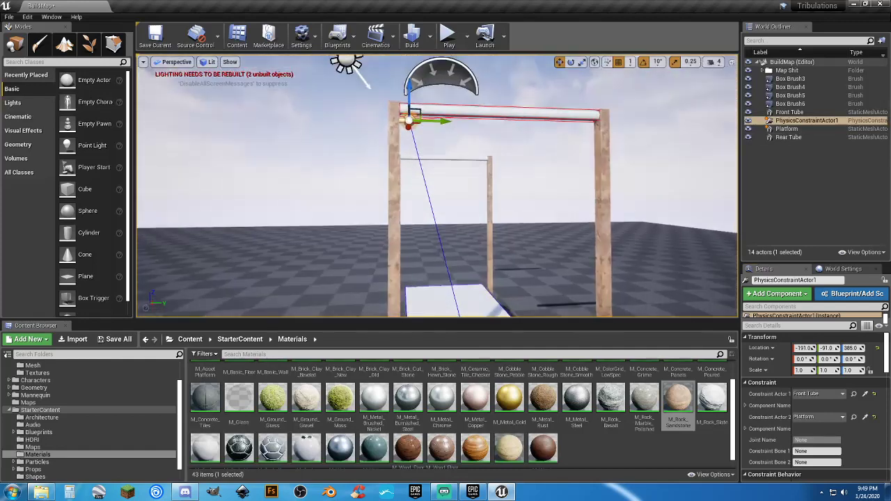
pyautogui.click(798, 199)
pyautogui.click(807, 122)
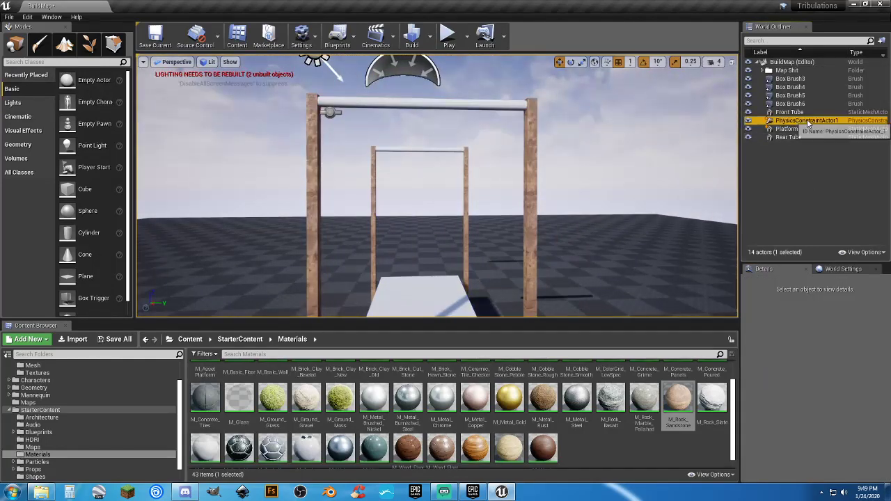
pyautogui.hotkey('ctrl', 'w')
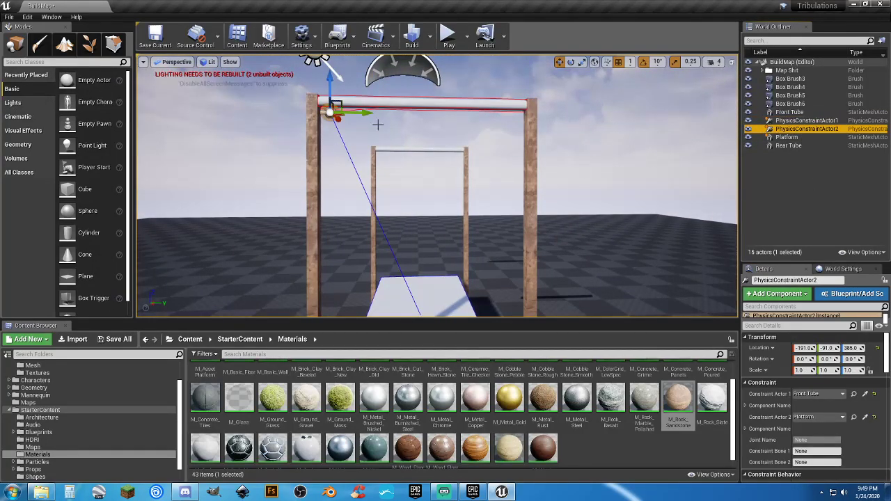
pyautogui.moveTo(362, 113); pyautogui.dragTo(451, 114)
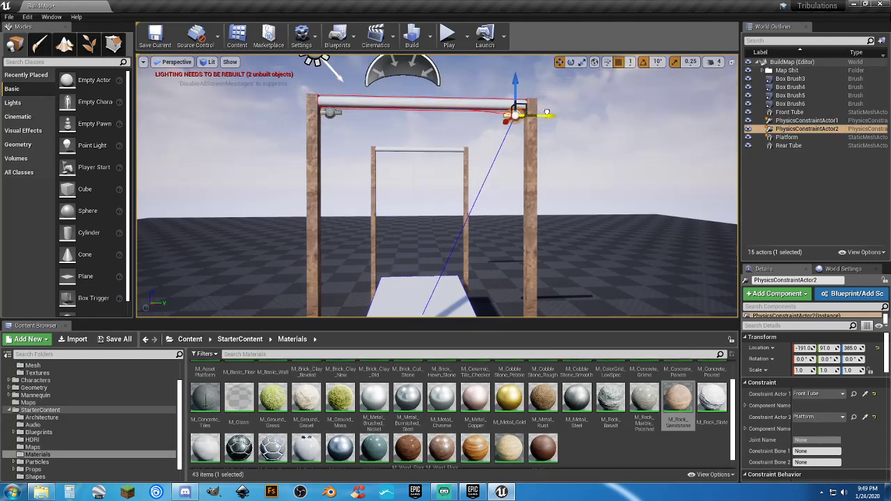
# Play-test the level by running the character into the platform hung from the front tube's two constraints, and end the session
pyautogui.click(448, 35)
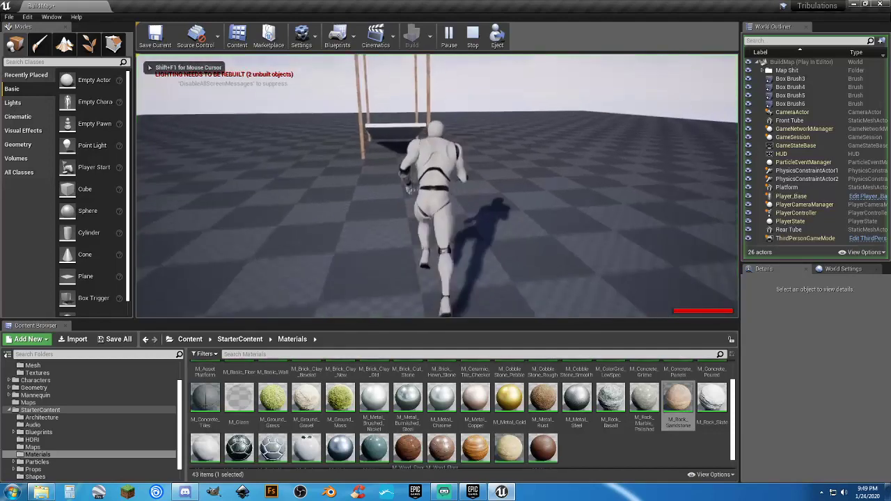
pyautogui.press('w')
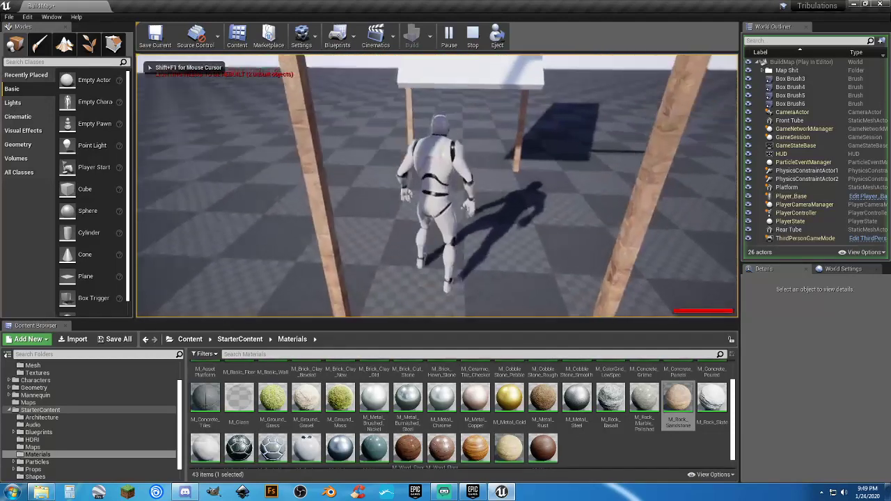
pyautogui.press('s')
pyautogui.press('a')
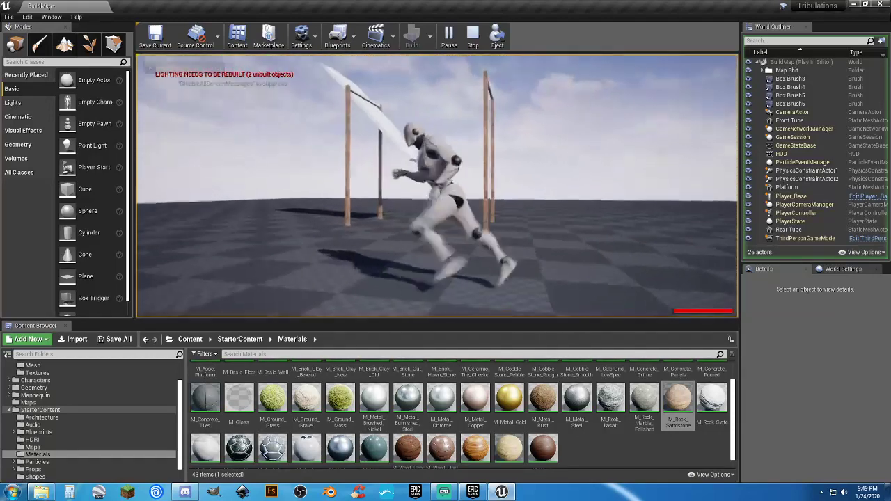
pyautogui.press('w')
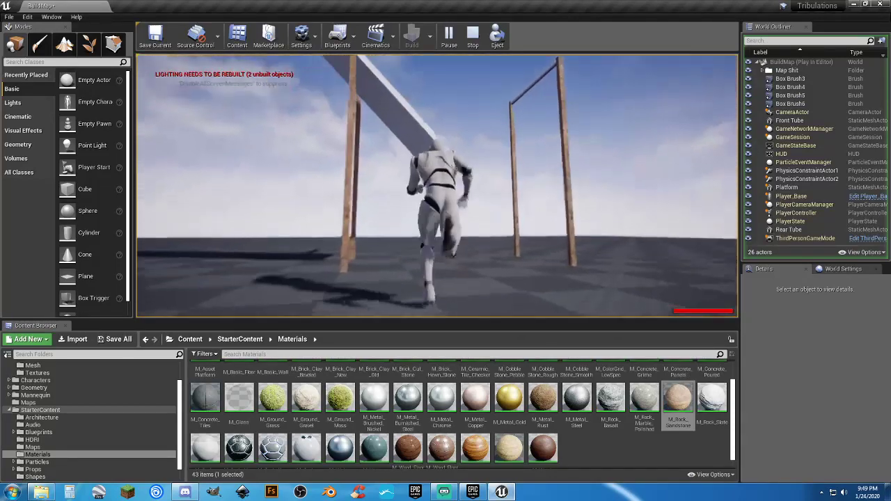
pyautogui.press('s')
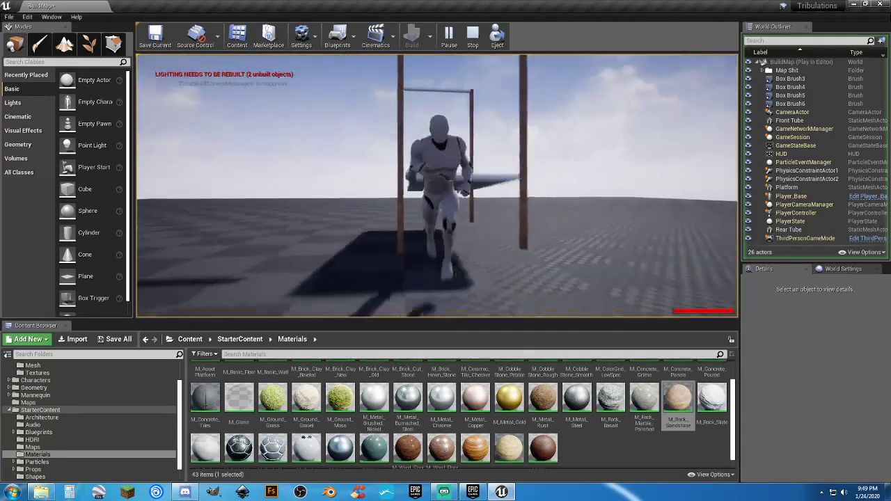
pyautogui.press('w')
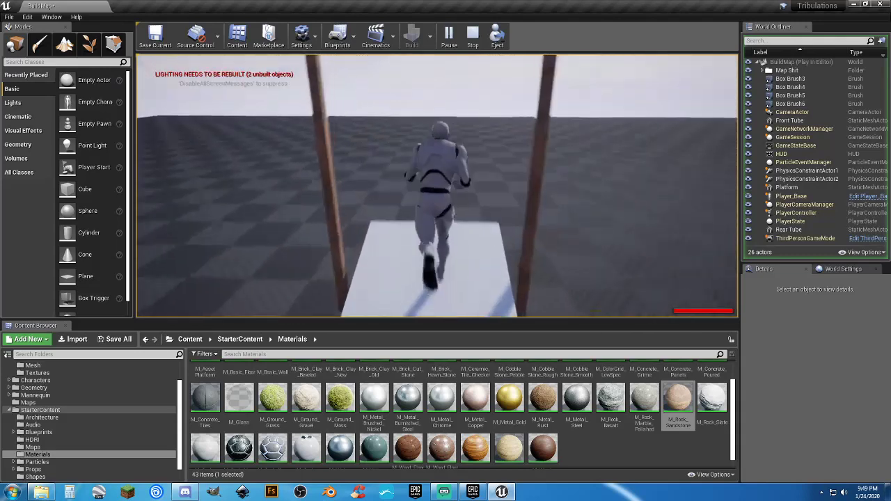
pyautogui.press('Escape')
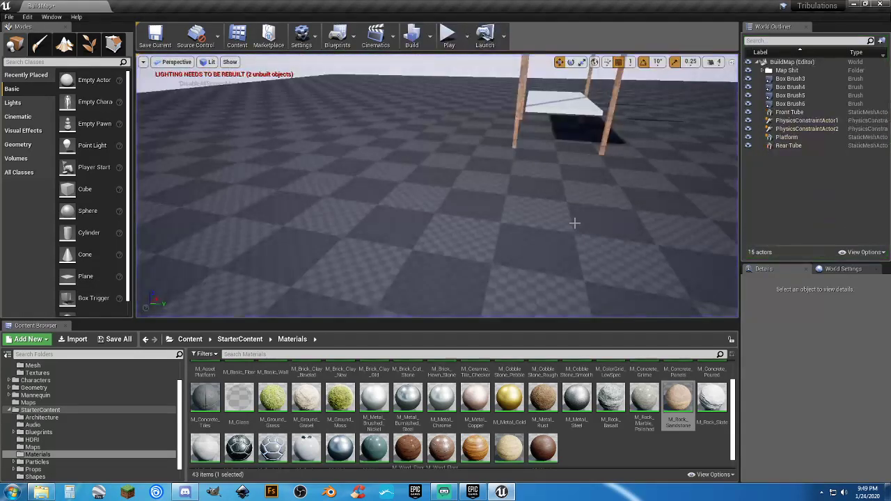
# Duplicate both front physics constraints together and move the copies to the rear tube, at X 197
pyautogui.click(807, 121)
pyautogui.keyDown('ctrl'); pyautogui.click(806, 129); pyautogui.keyUp('ctrl')
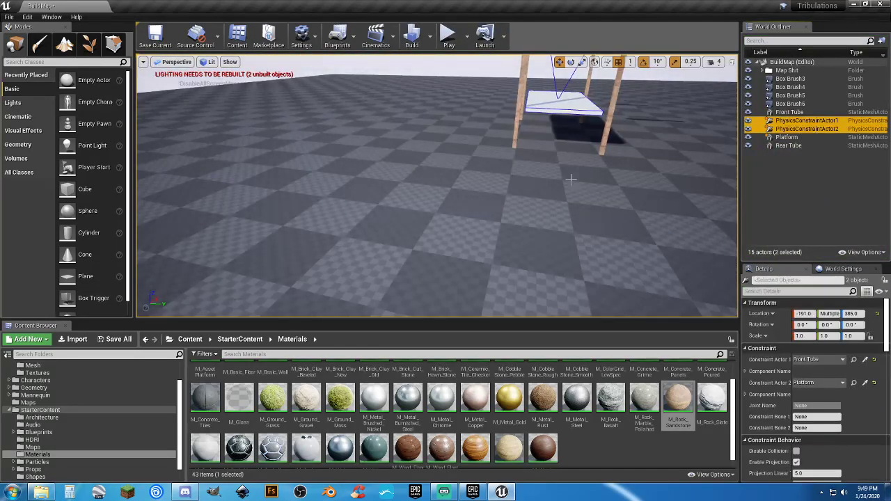
pyautogui.moveTo(571, 180); pyautogui.dragTo(724, 157, button='right')
pyautogui.press('a')
pyautogui.press('s')
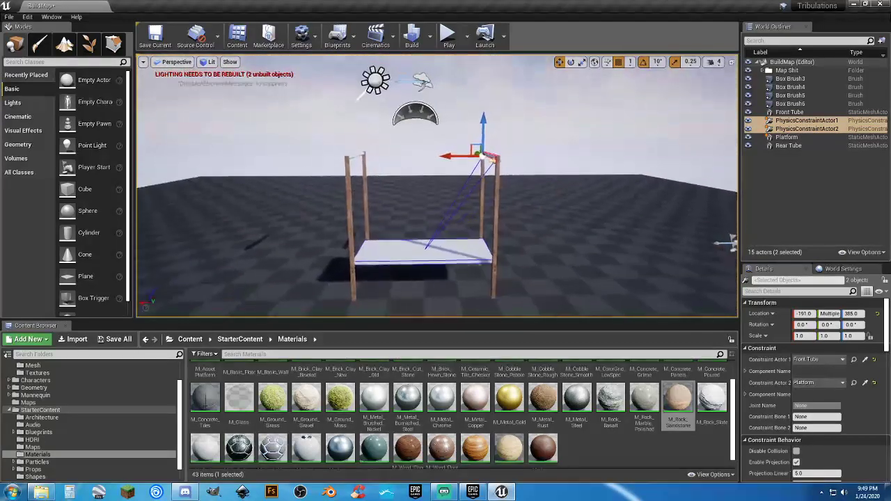
pyautogui.hotkey('ctrl', 'w')
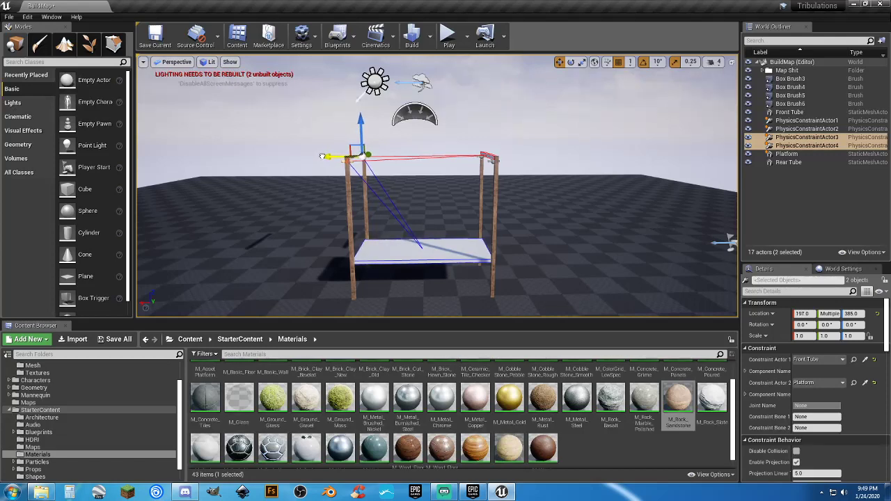
# Play-test the platform with four constraints by running around it and jumping onto it, and end the session
pyautogui.click(442, 38)
pyautogui.press('w')
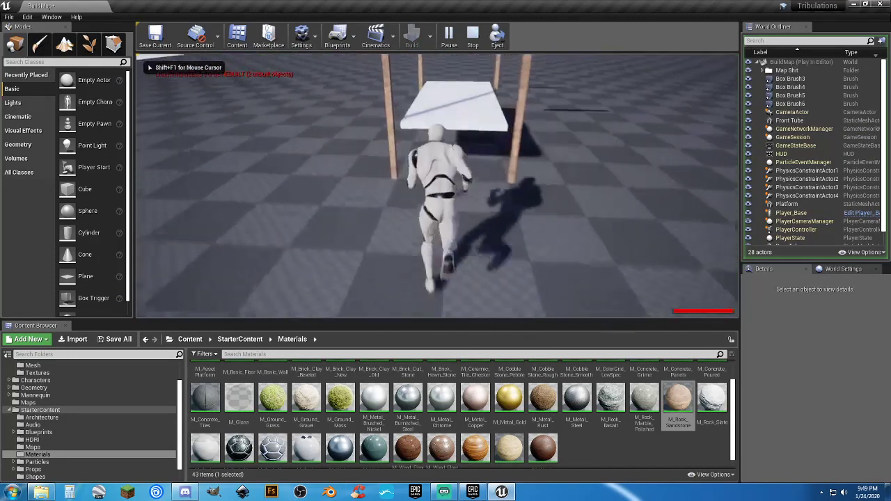
pyautogui.press('w')
pyautogui.press('space')
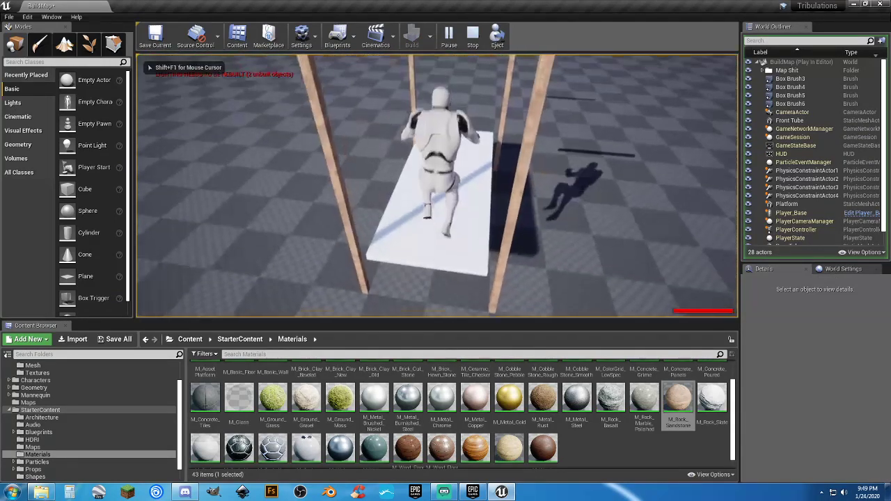
pyautogui.press('s')
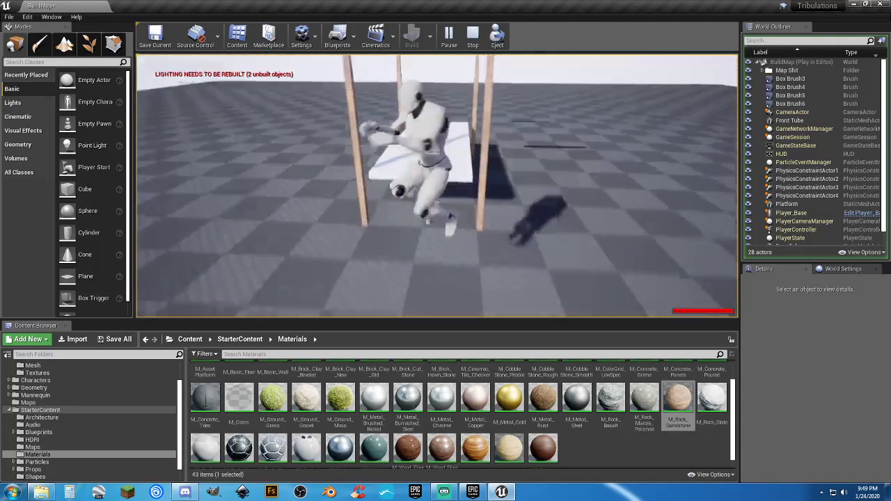
pyautogui.press('a')
pyautogui.press('w')
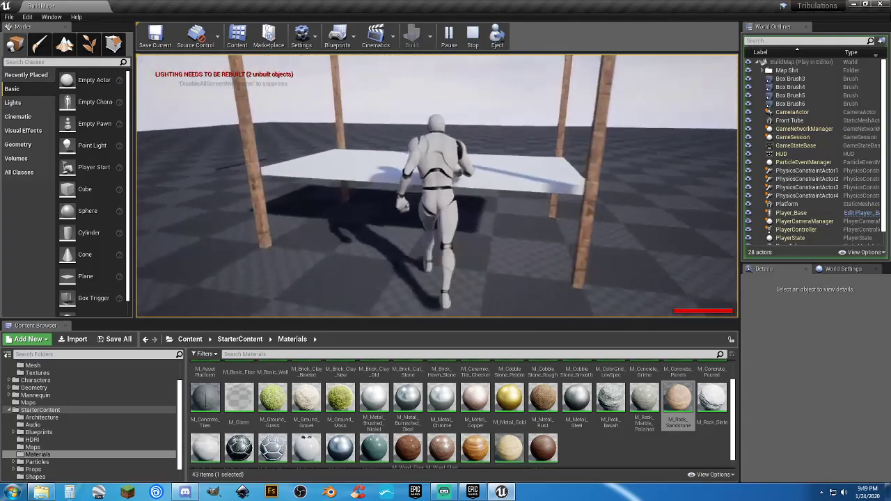
pyautogui.press('d')
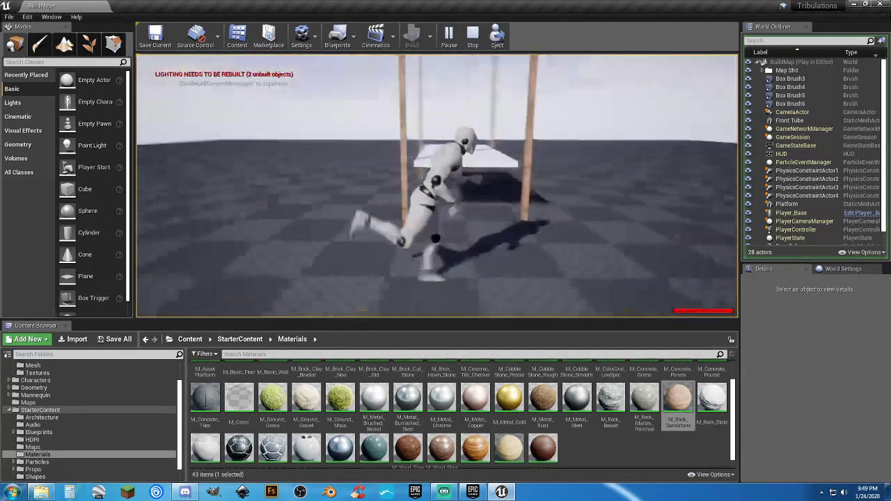
pyautogui.press('w')
pyautogui.press('space')
pyautogui.press('d')
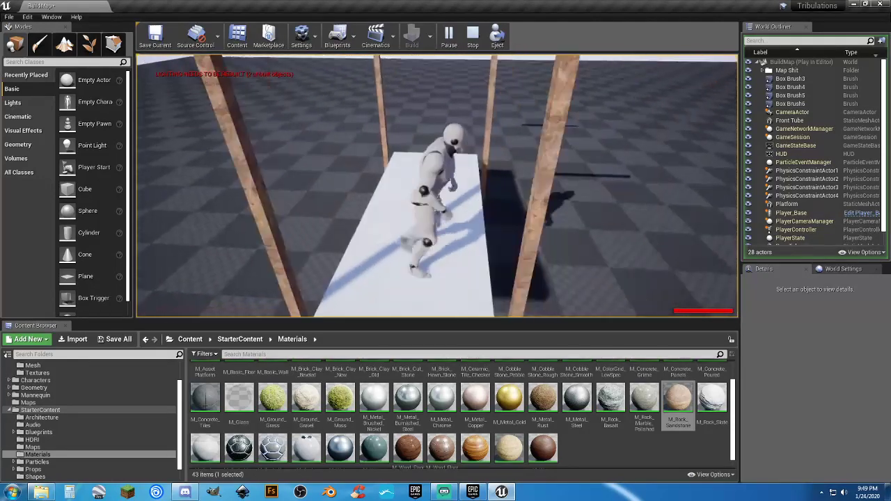
pyautogui.press('Escape')
# Examine the platform's mesh, material, physics and collision settings
pyautogui.click(424, 248)
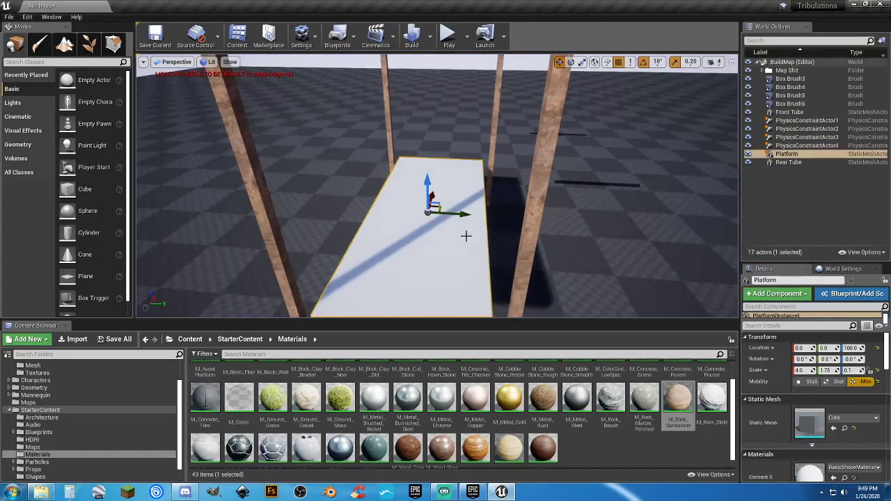
pyautogui.press('f')
pyautogui.scroll(-2, 775, 419)
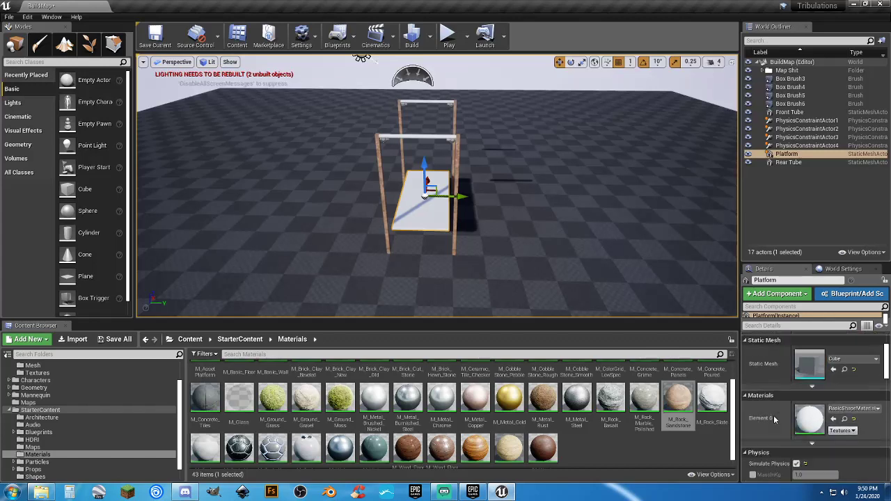
pyautogui.scroll(-5, 775, 419)
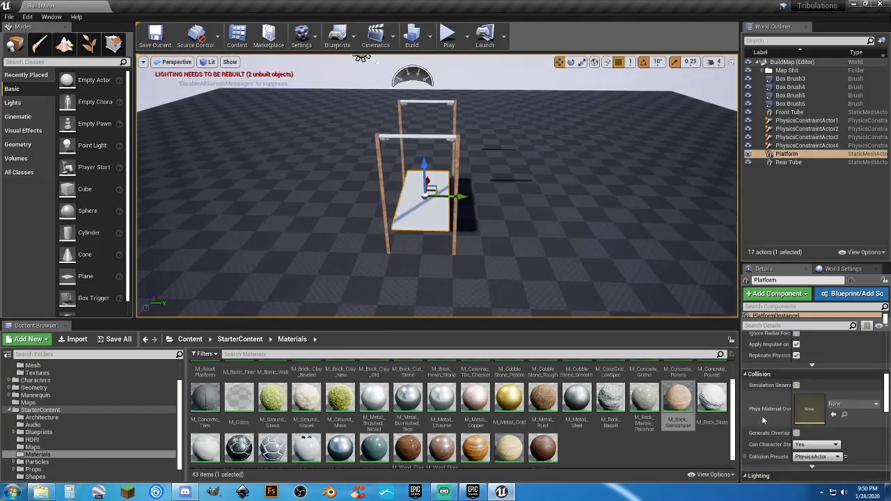
pyautogui.scroll(2, 763, 419)
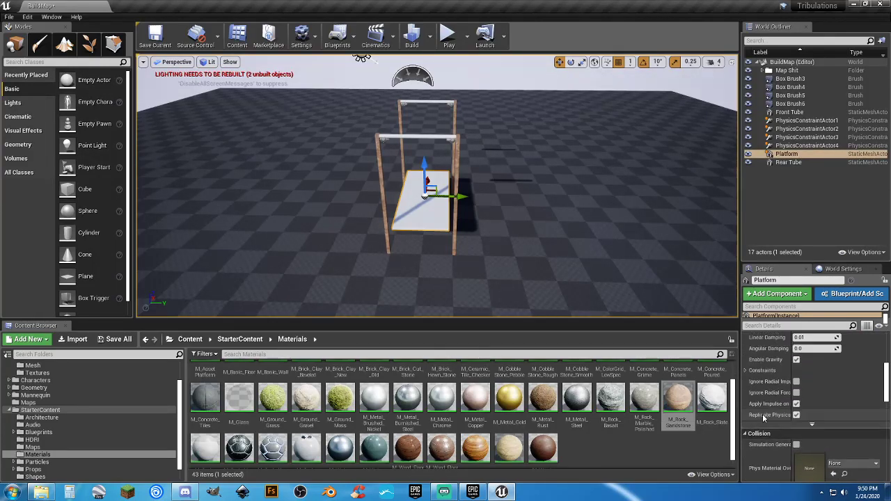
pyautogui.scroll(5, 763, 418)
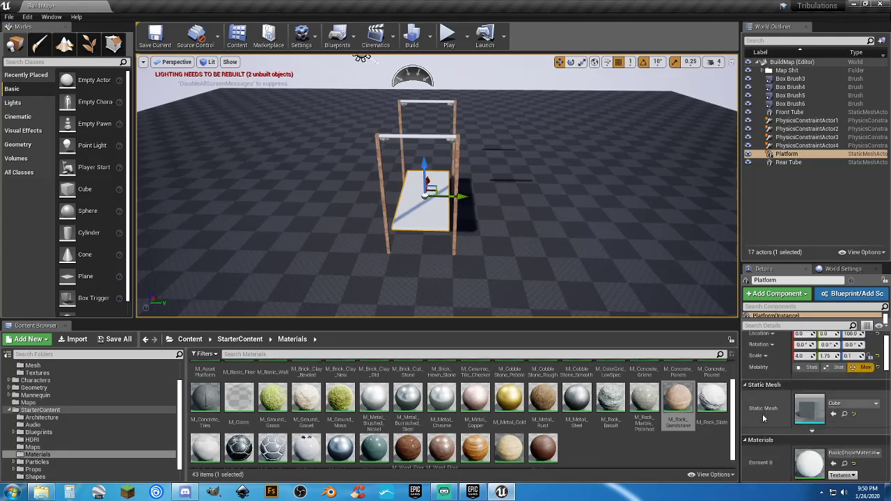
# Examine PhysicsConstraintActor1's constraint behavior, linear and angular limits, and motor settings
pyautogui.click(806, 120)
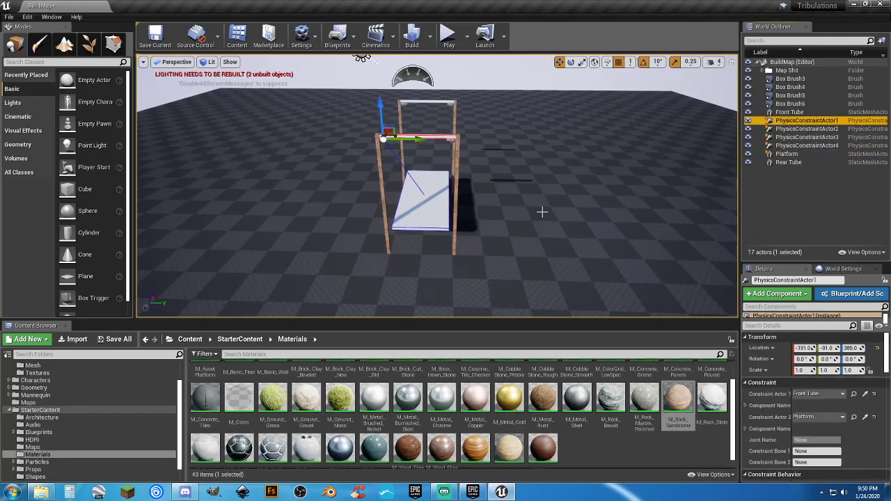
pyautogui.moveTo(532, 217); pyautogui.dragTo(661, 198, button='right')
pyautogui.press('w')
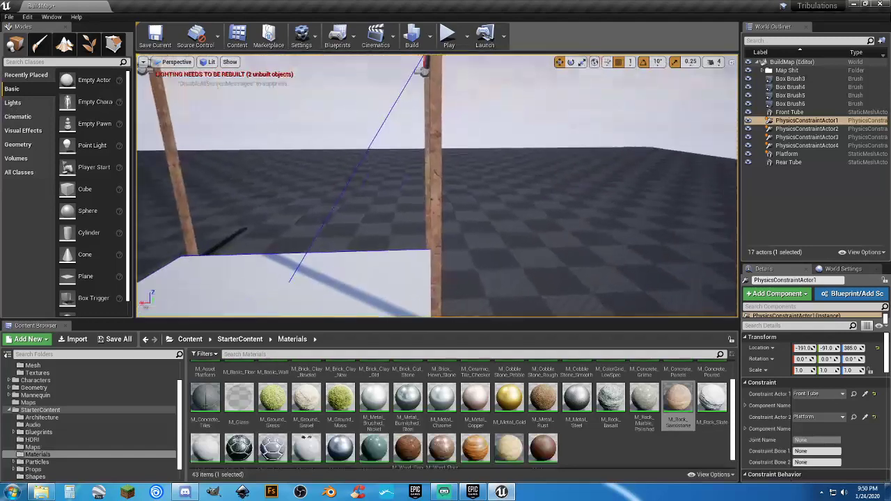
pyautogui.press('f')
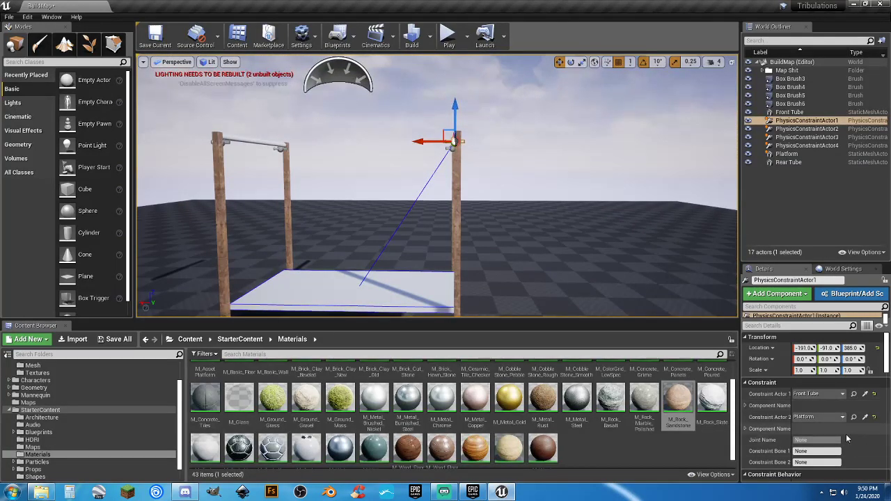
pyautogui.scroll(-2, 853, 418)
pyautogui.scroll(-5, 855, 415)
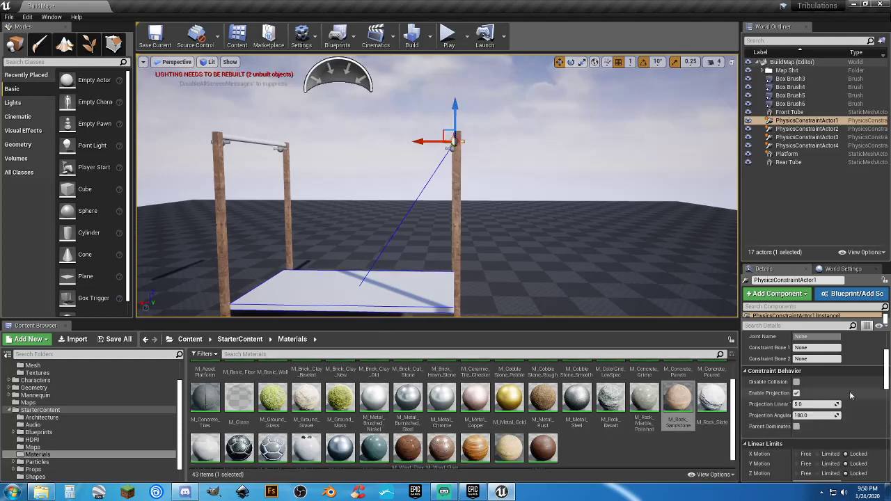
pyautogui.scroll(-2, 853, 394)
pyautogui.scroll(-3, 855, 399)
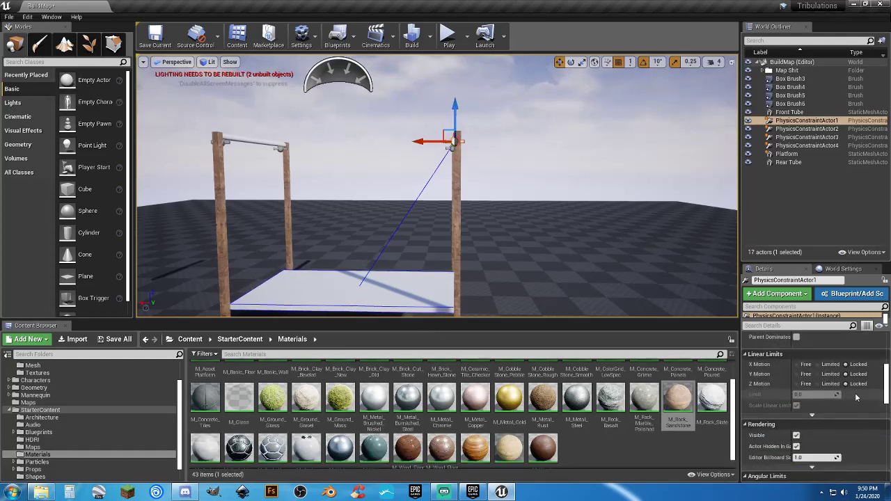
pyautogui.scroll(-2, 857, 398)
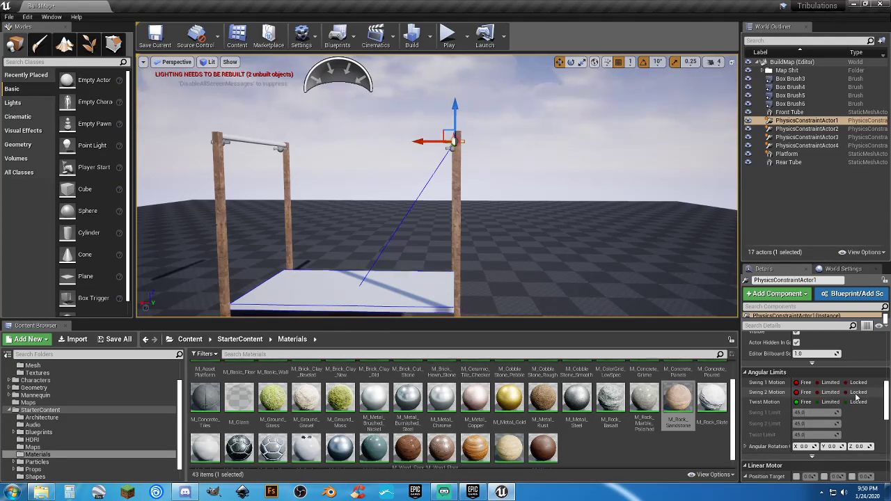
pyautogui.scroll(-4, 855, 401)
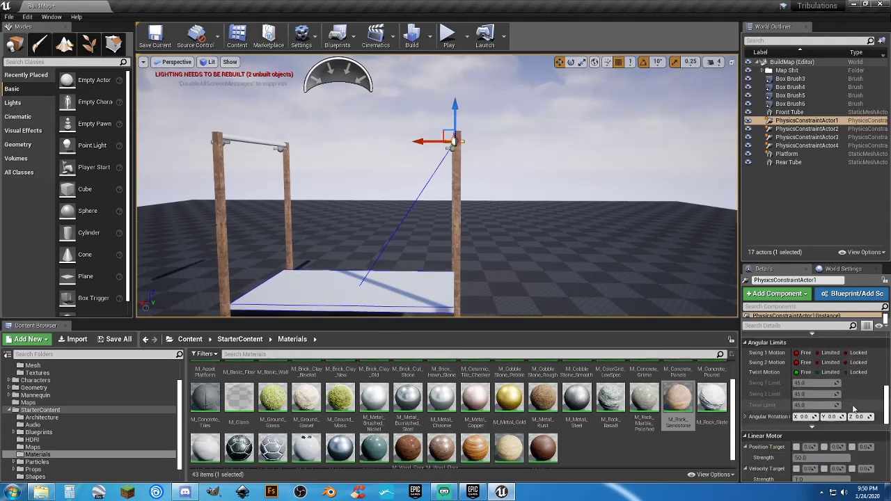
pyautogui.scroll(-1, 856, 408)
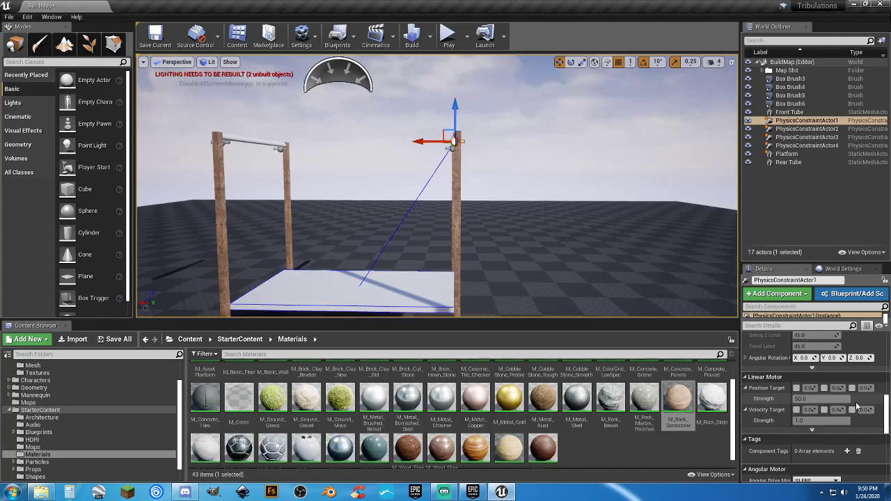
pyautogui.scroll(-5, 856, 407)
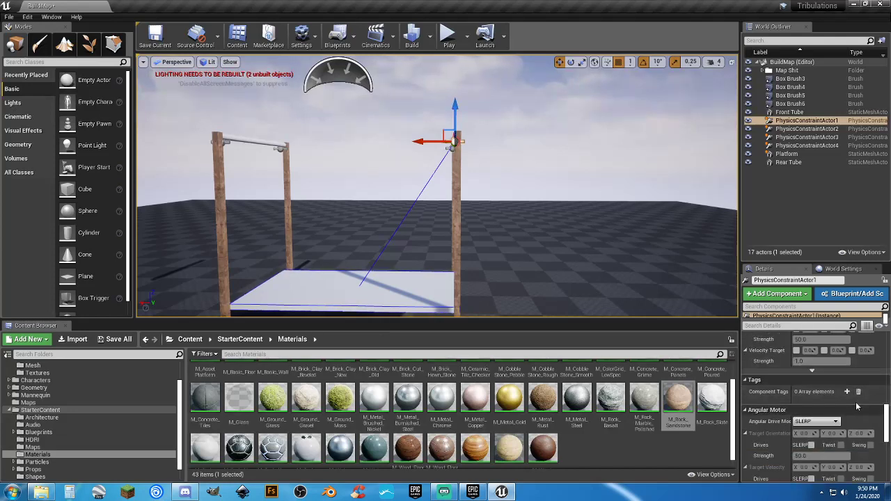
pyautogui.scroll(-5, 856, 402)
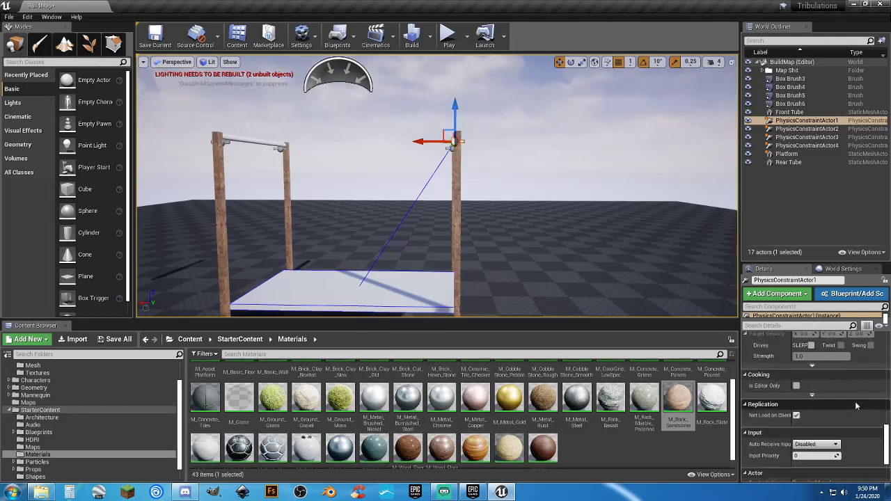
# Examine the remaining settings of PhysicsConstraintActor1, including its constrained actors, component names and collision and projection options
pyautogui.scroll(-4, 856, 406)
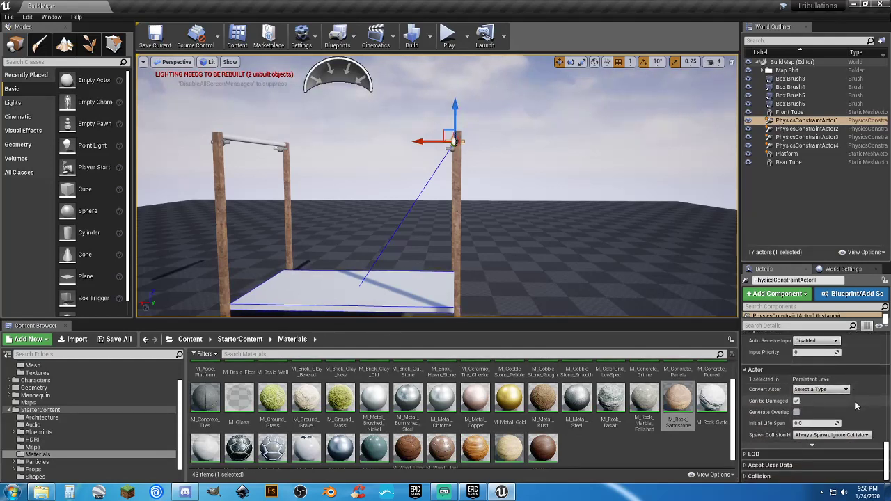
pyautogui.scroll(20, 855, 404)
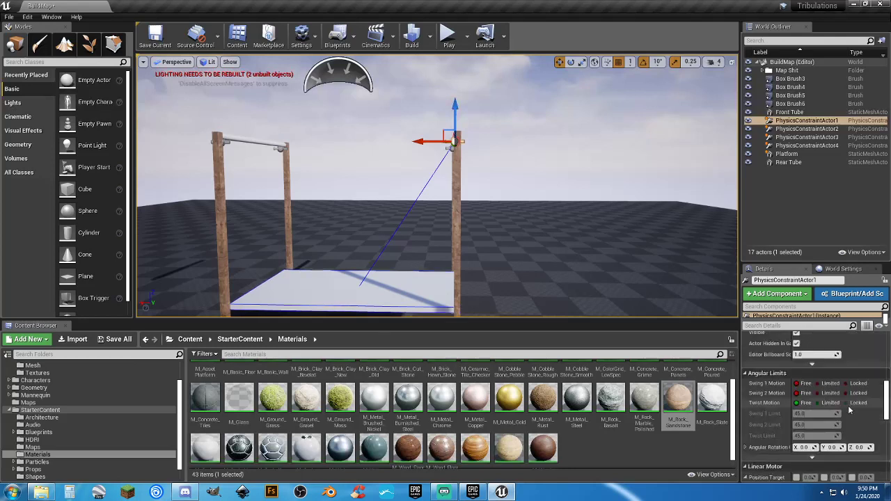
pyautogui.scroll(15, 849, 410)
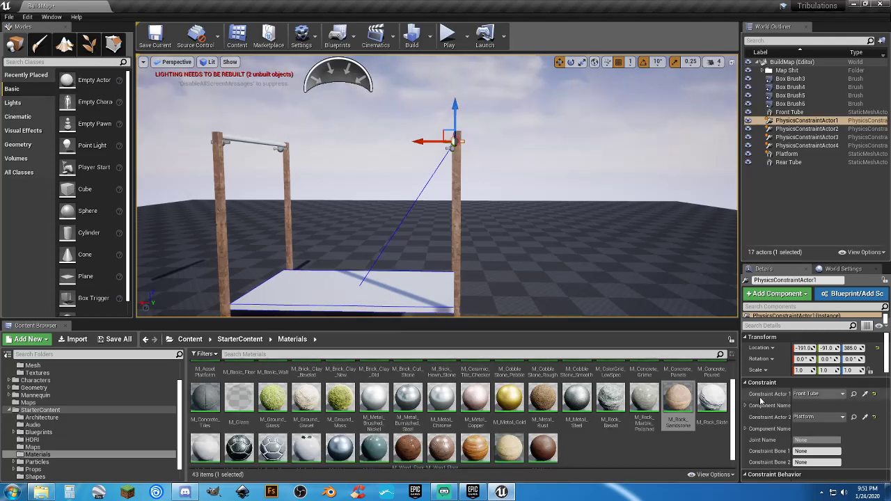
pyautogui.scroll(-2, 773, 418)
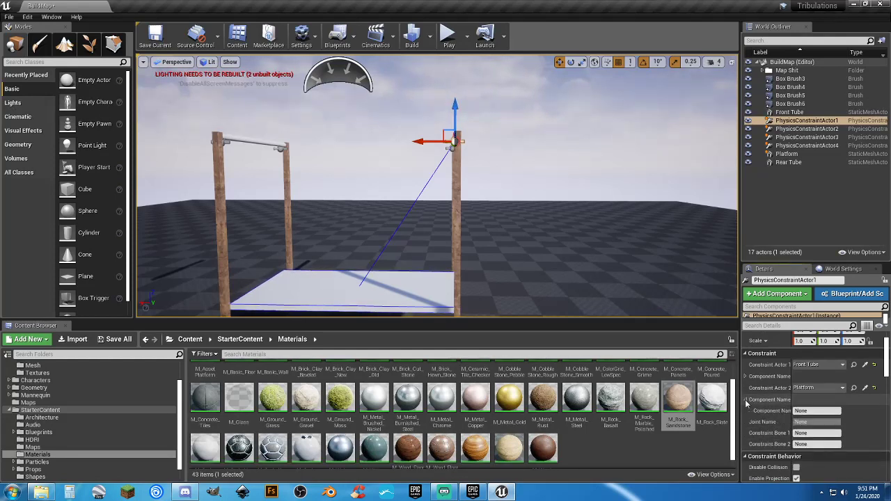
pyautogui.scroll(-2, 764, 403)
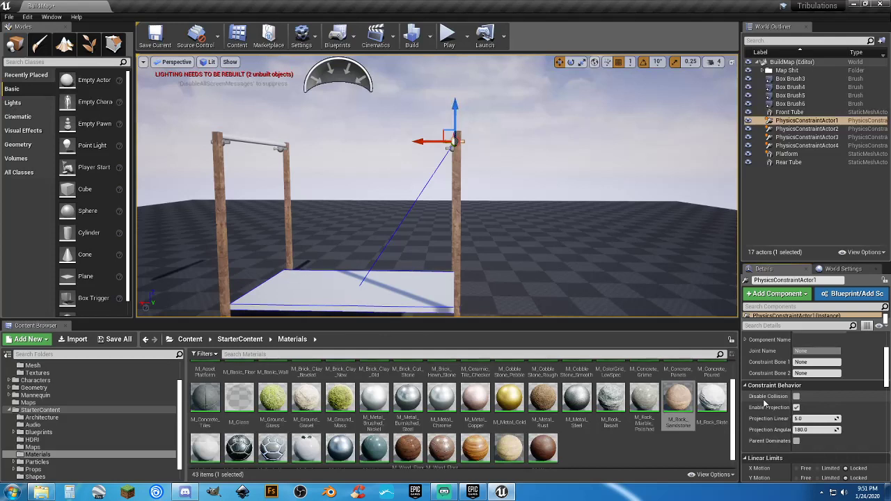
pyautogui.scroll(3, 769, 405)
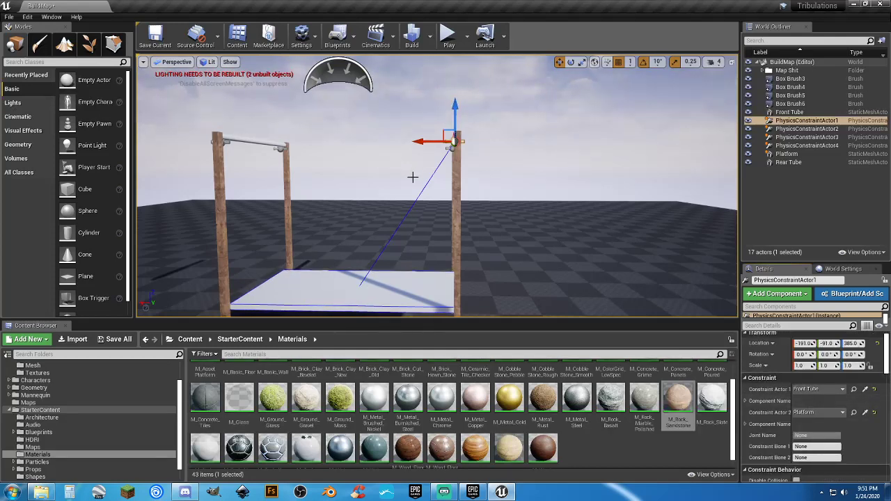
pyautogui.click(788, 204)
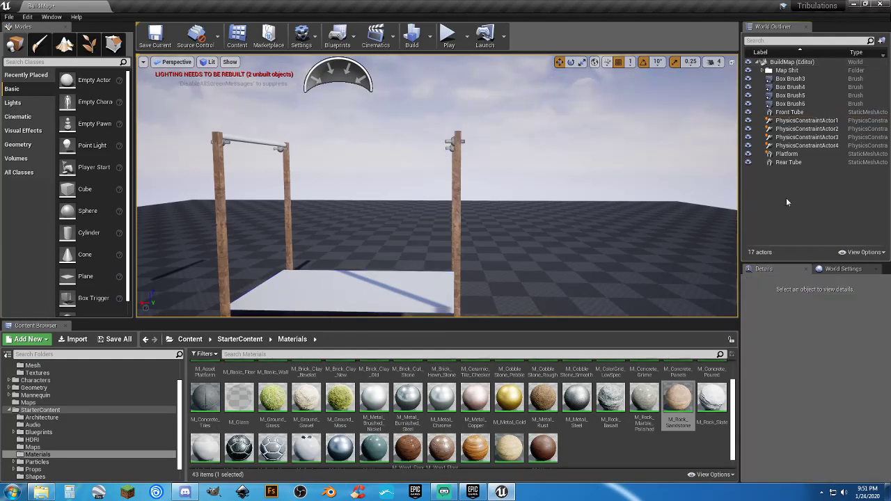
# Compare the locations and linked actors of the four physics constraints by selecting them in turn
pyautogui.click(804, 145)
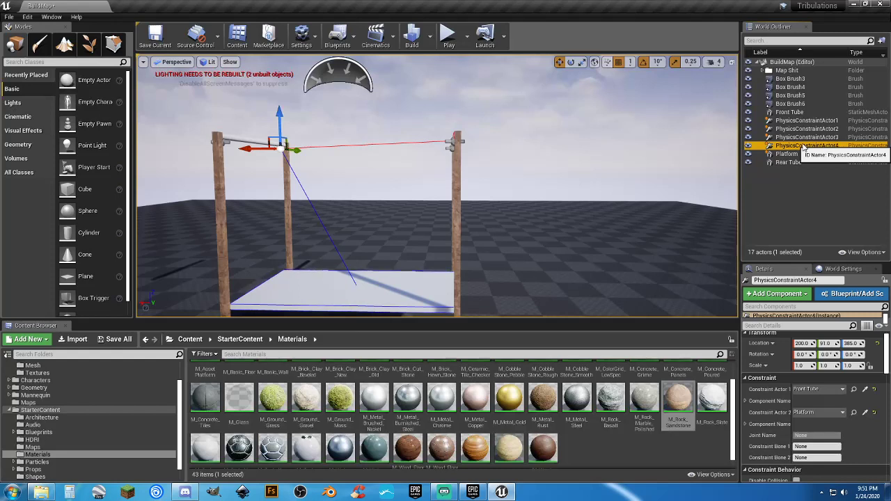
pyautogui.click(804, 121)
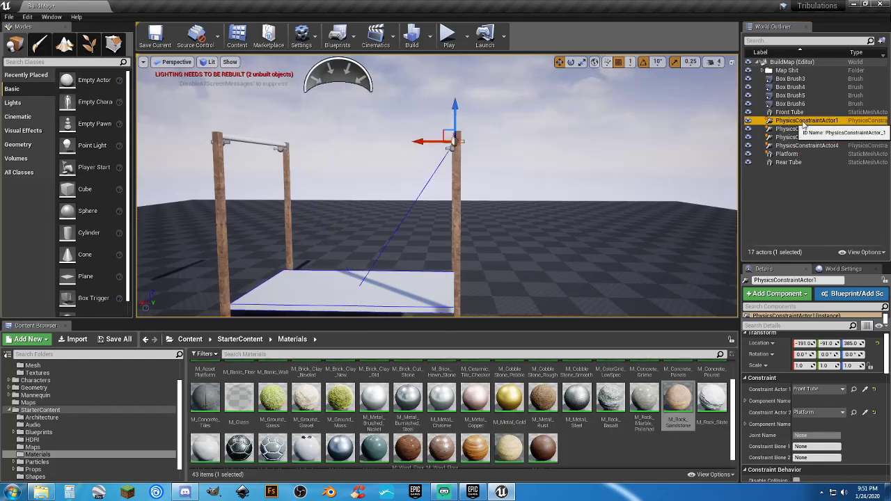
pyautogui.click(797, 145)
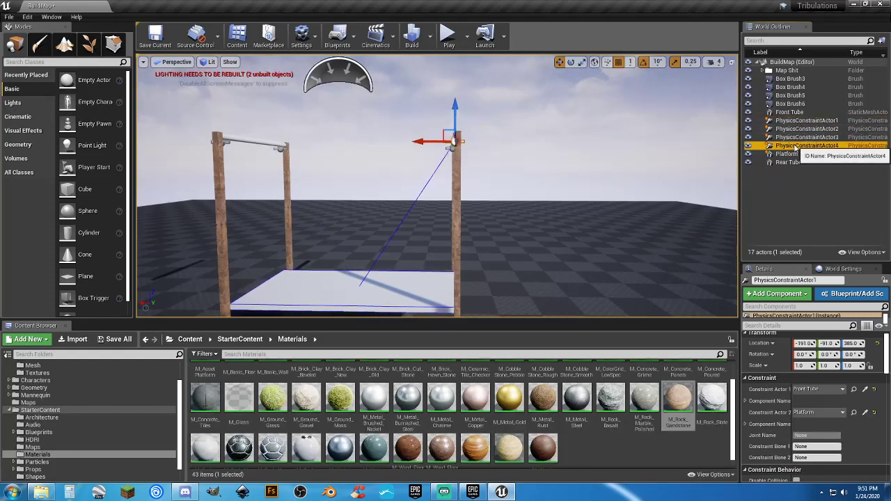
pyautogui.click(800, 137)
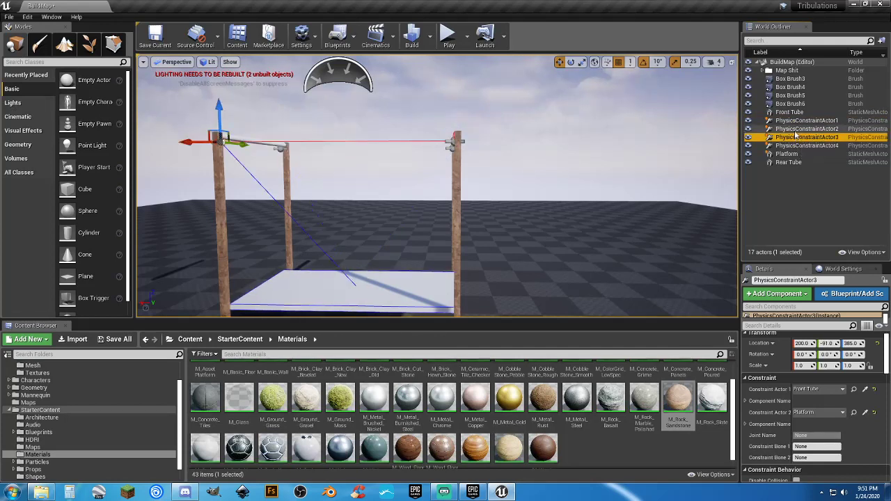
pyautogui.click(796, 129)
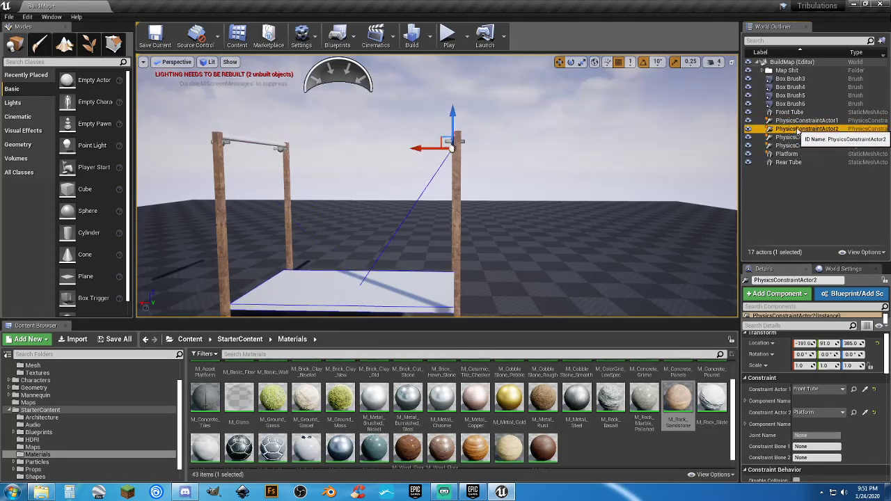
pyautogui.click(797, 121)
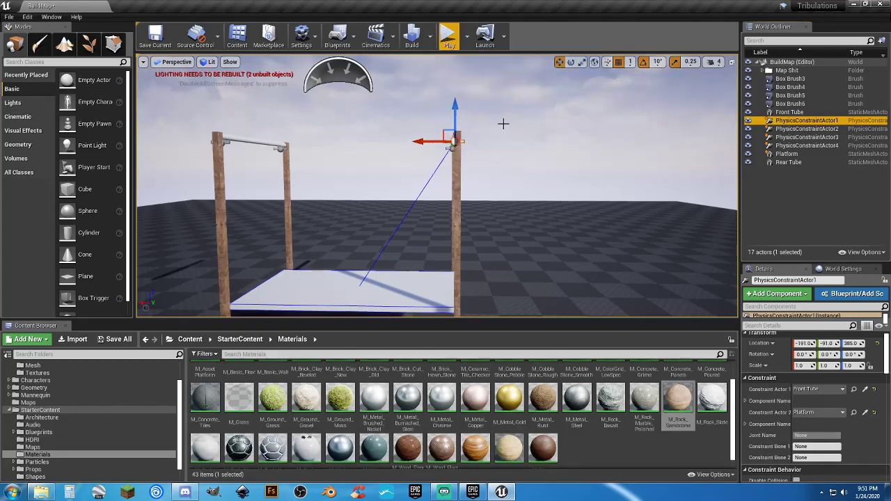
# Place a Cable Actor on the platform and raise it to Z 195
pyautogui.moveTo(504, 123); pyautogui.dragTo(385, 122, button='right')
pyautogui.click(815, 201)
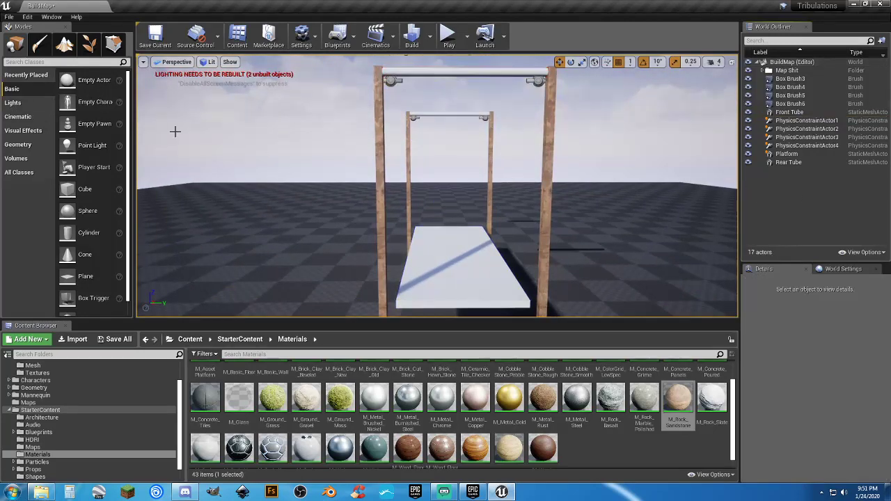
pyautogui.click(30, 64)
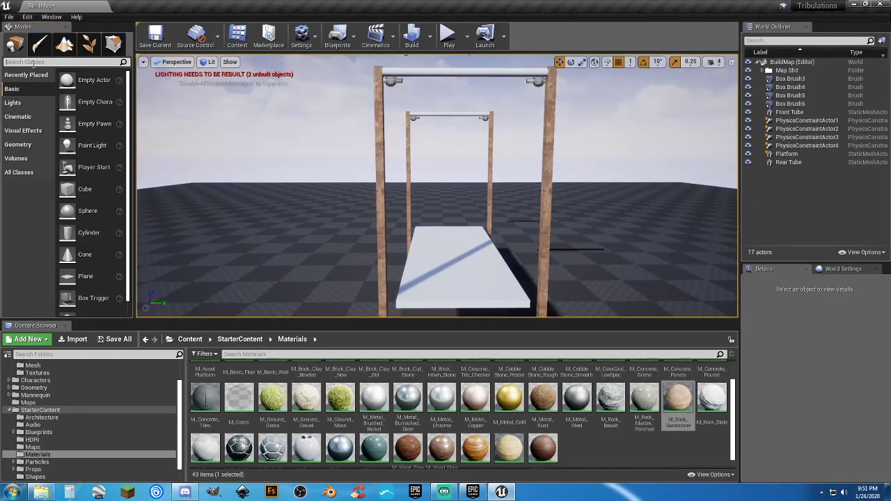
pyautogui.write('cable')
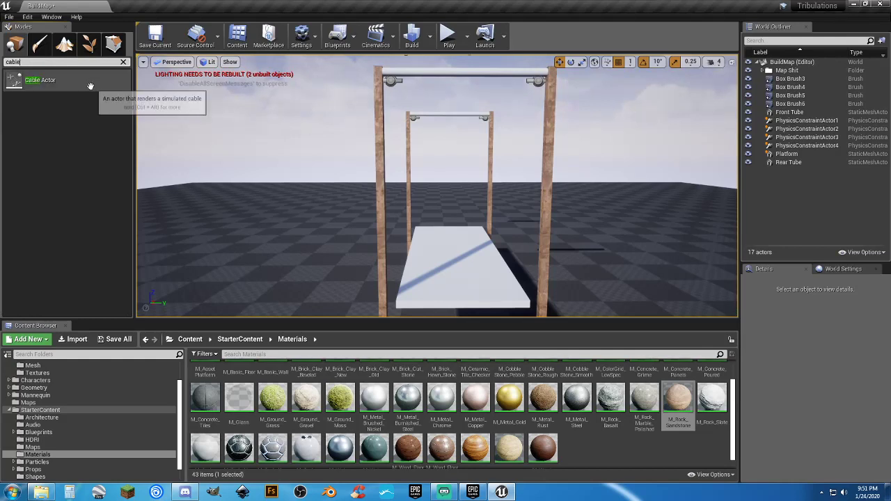
pyautogui.moveTo(40, 80); pyautogui.dragTo(458, 281)
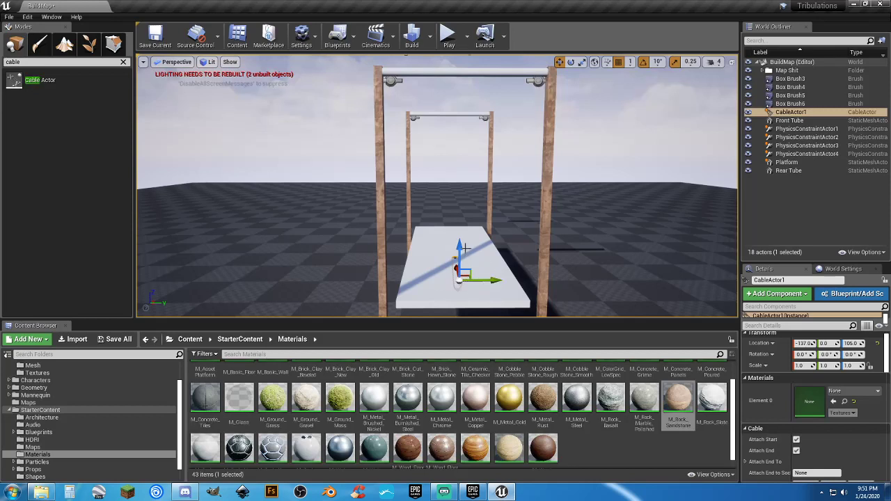
pyautogui.moveTo(461, 249); pyautogui.dragTo(389, 205)
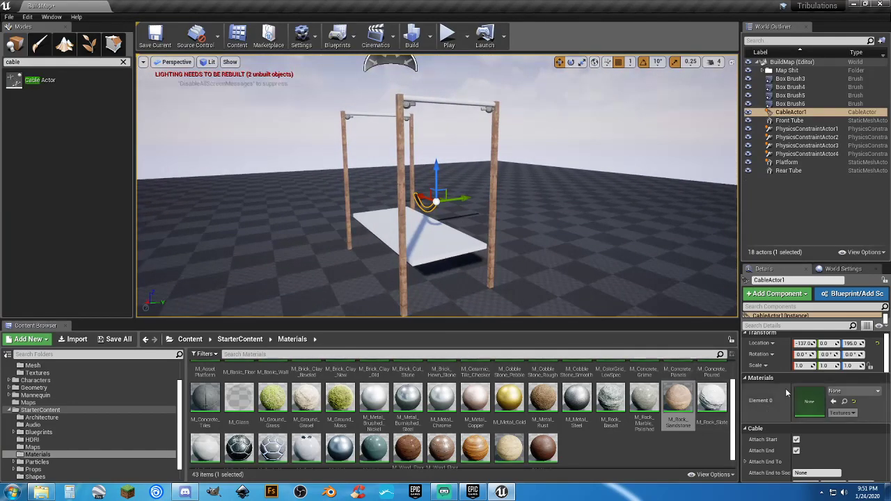
# Attach the cable's end to the Front Tube
pyautogui.scroll(-5, 787, 393)
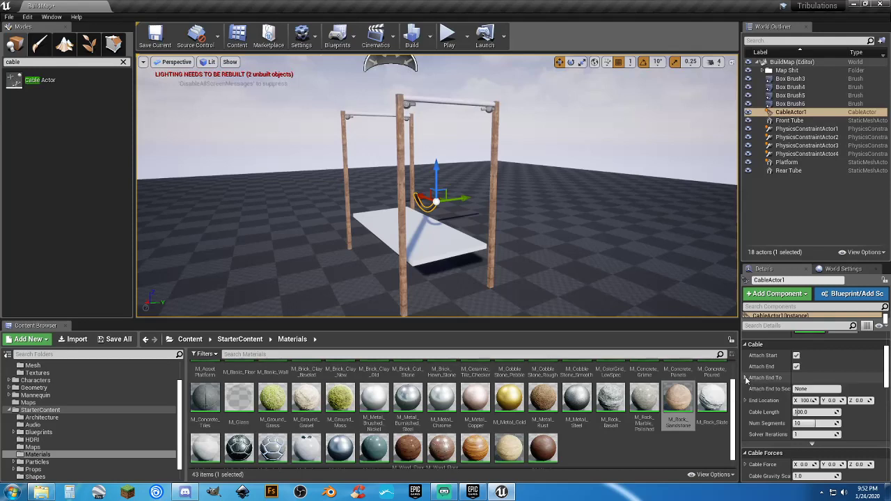
pyautogui.click(746, 377)
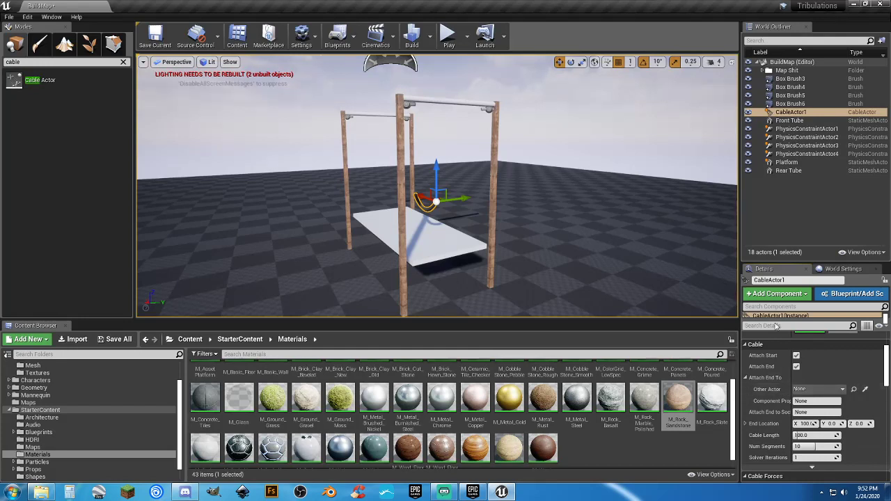
pyautogui.click(406, 97)
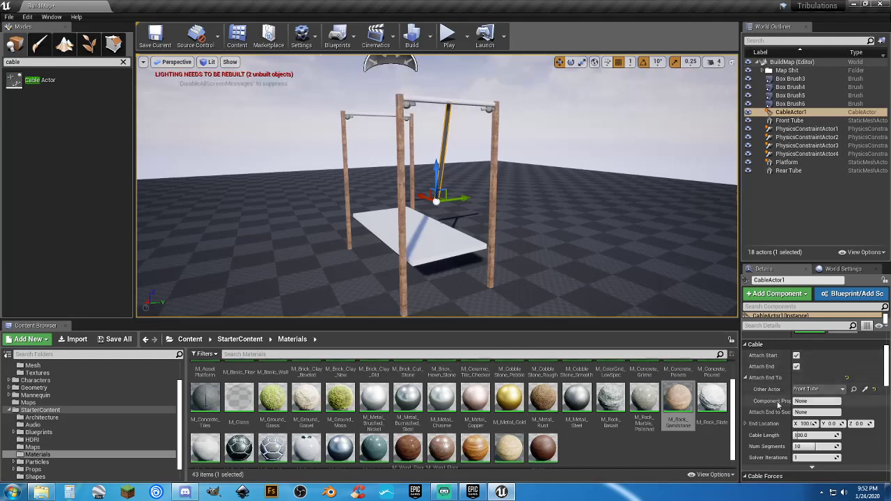
# Examine the cable's end location, length and segments, and its advanced stiffness and collision settings
pyautogui.click(746, 424)
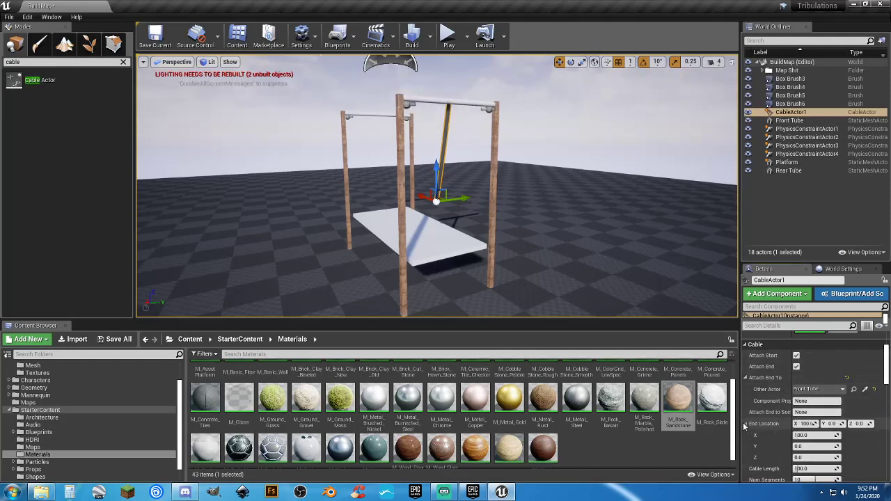
pyautogui.scroll(-2, 856, 441)
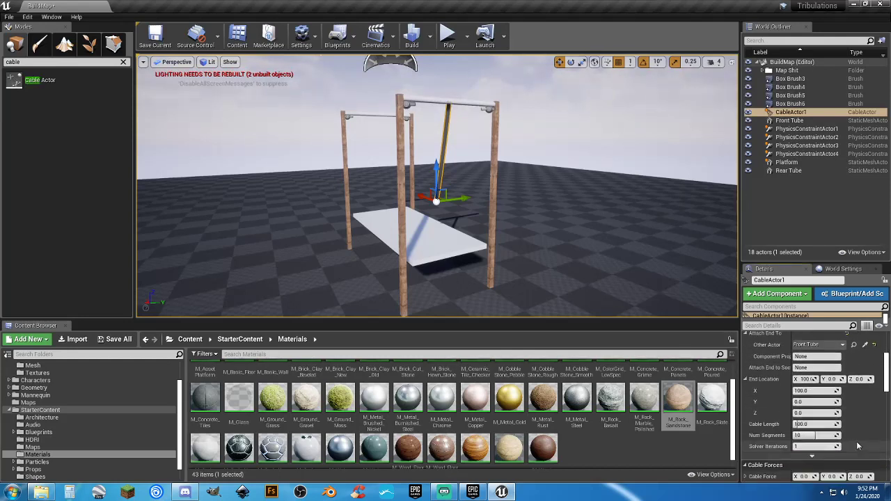
pyautogui.scroll(1, 855, 440)
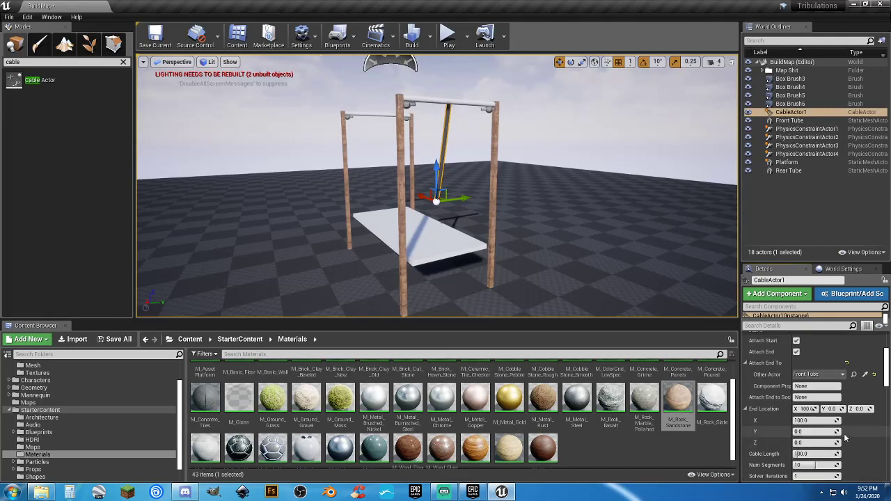
pyautogui.click(745, 410)
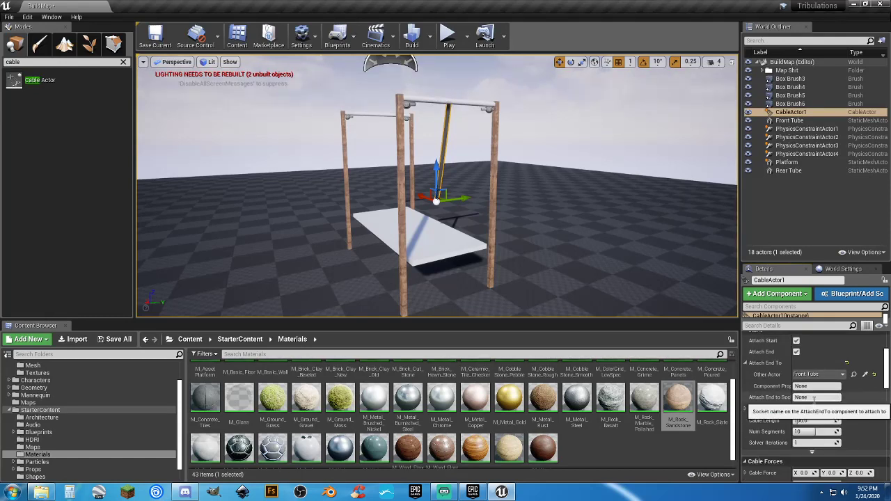
pyautogui.click(812, 452)
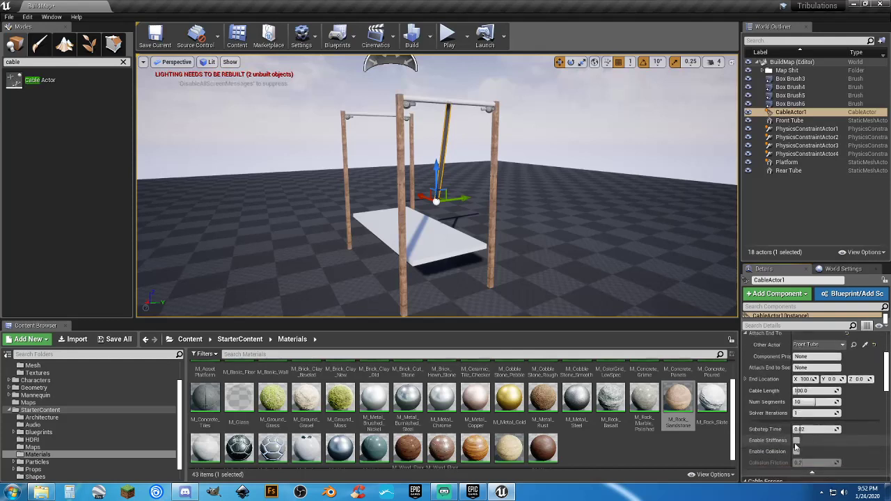
pyautogui.scroll(-3, 790, 440)
pyautogui.scroll(3, 788, 440)
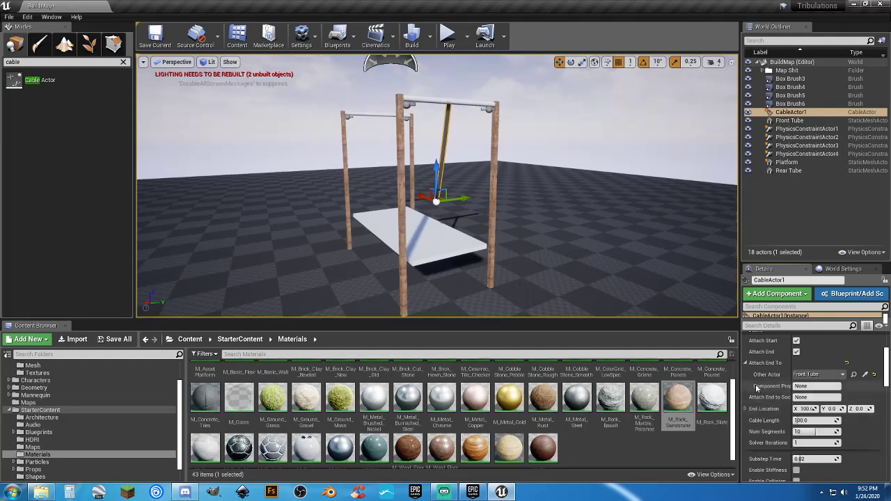
pyautogui.scroll(1, 766, 410)
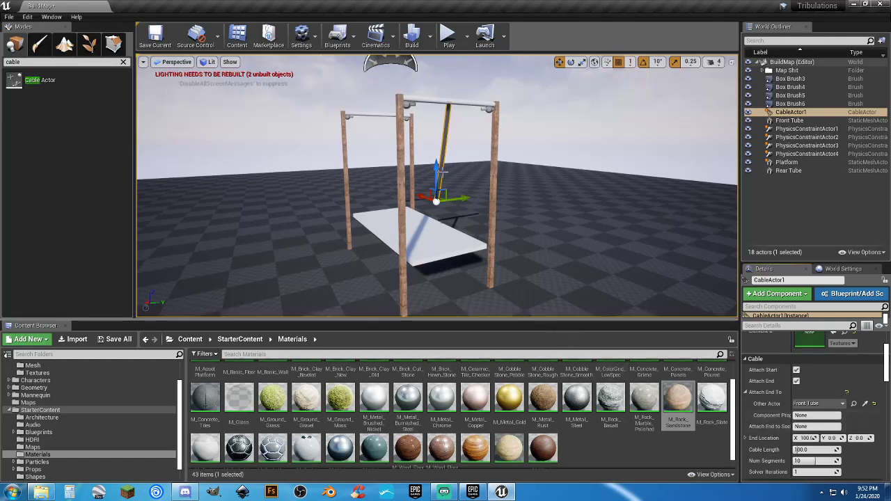
# Move the cable's start to the platform's front corner on the negative Y side and set its end location to X 0
pyautogui.moveTo(435, 174); pyautogui.dragTo(432, 211)
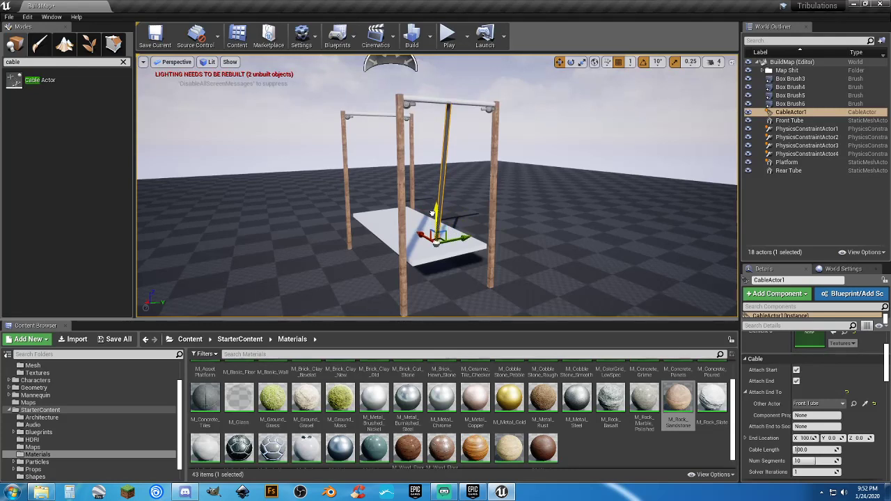
pyautogui.moveTo(422, 236); pyautogui.dragTo(446, 252)
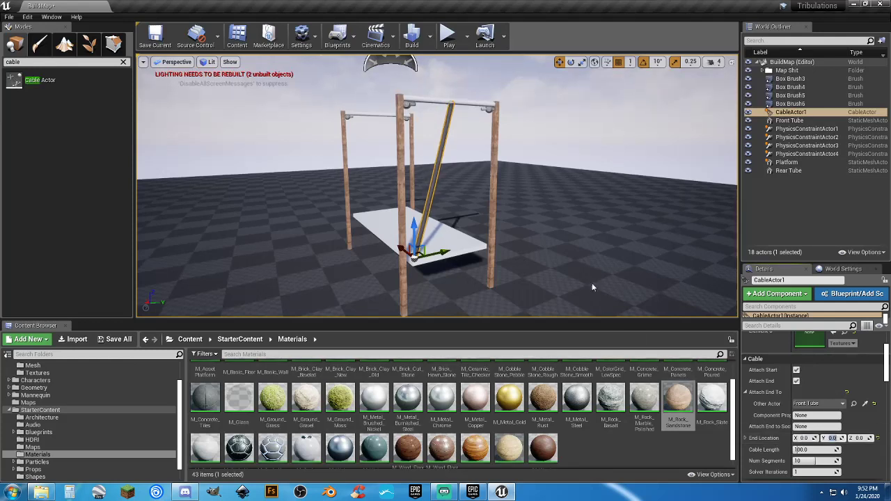
pyautogui.moveTo(592, 272); pyautogui.dragTo(518, 227, button='right')
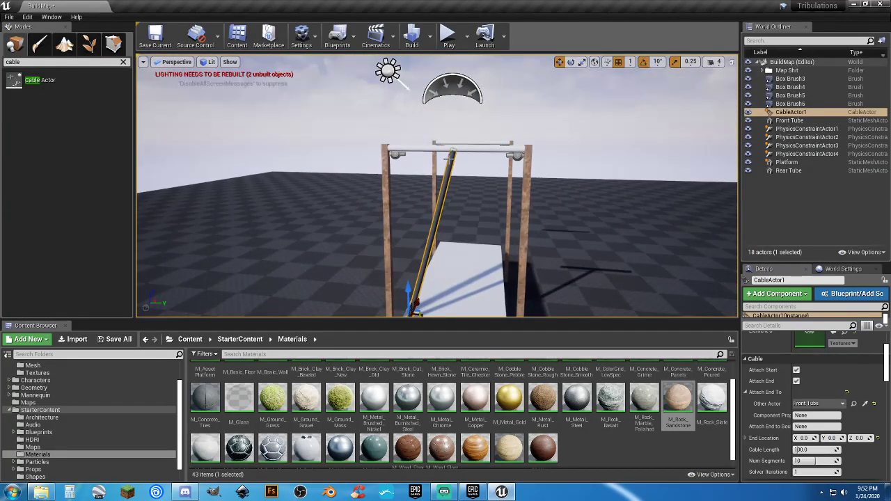
pyautogui.moveTo(450, 159); pyautogui.dragTo(453, 158, button='right')
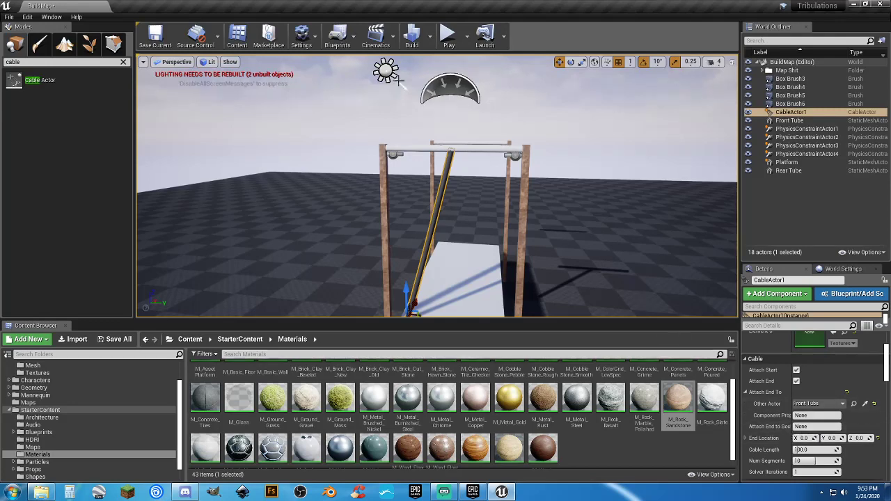
# Play-test the level by jumping the character onto the platform and circling it to examine how the attached cable behaves
pyautogui.click(449, 36)
pyautogui.press('w')
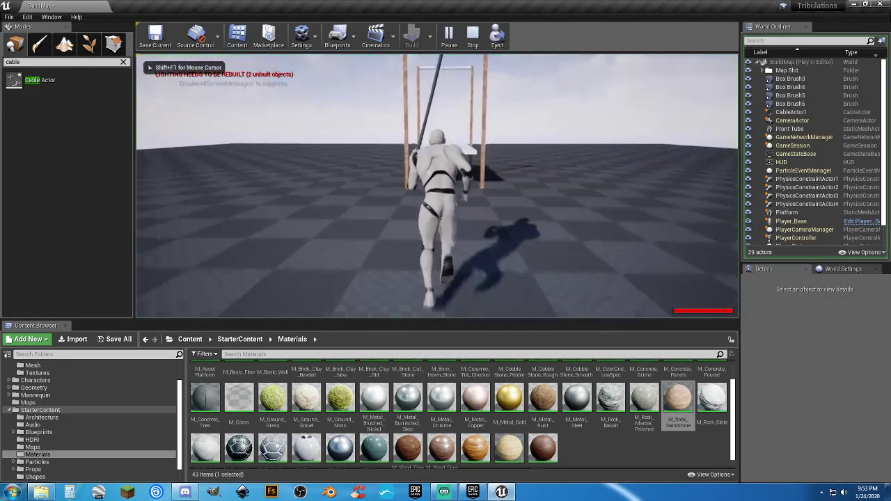
pyautogui.press('space')
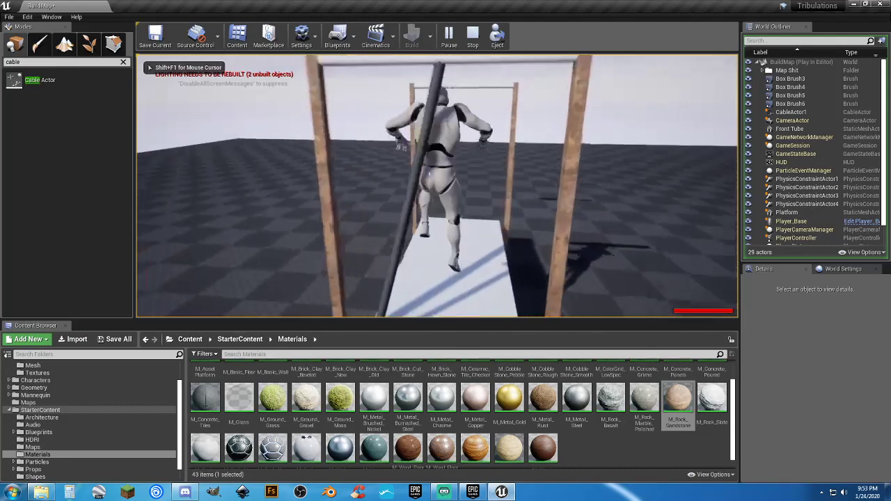
pyautogui.press('s')
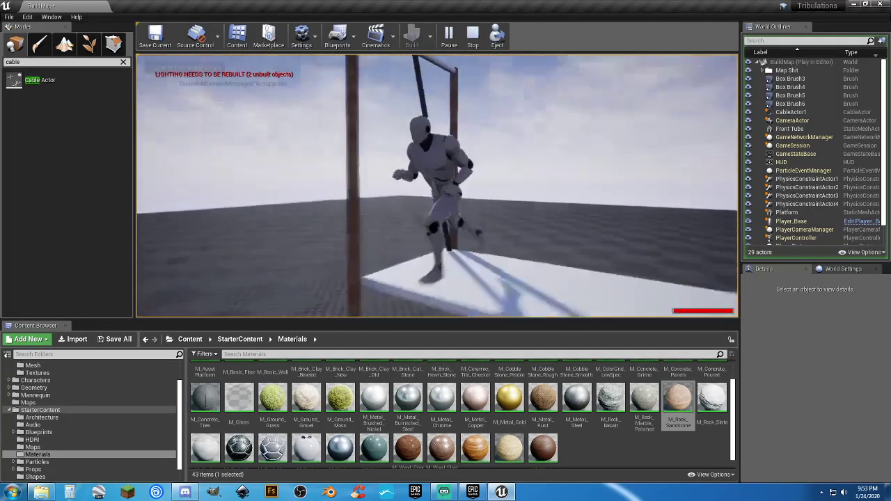
pyautogui.press('w')
pyautogui.press('a')
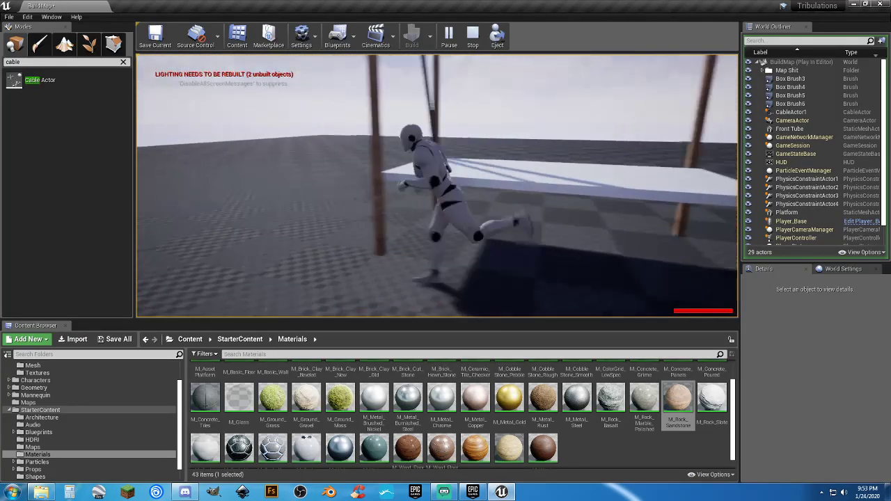
pyautogui.press('w')
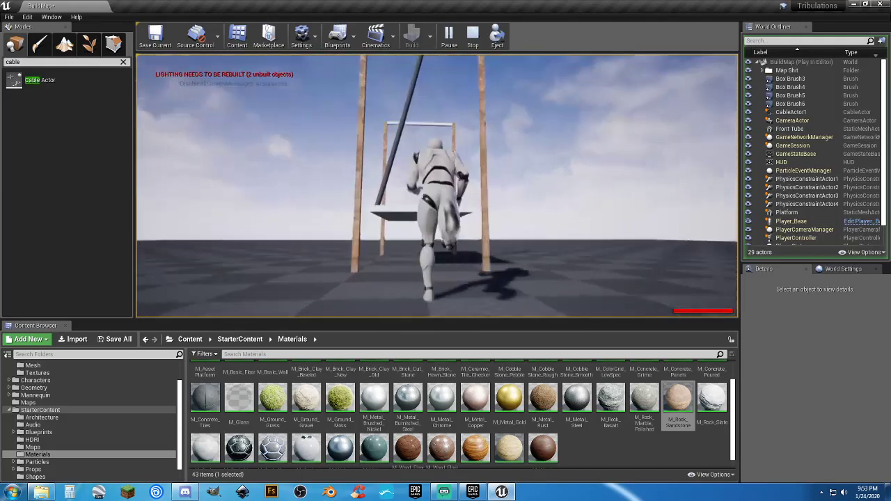
pyautogui.press('Escape')
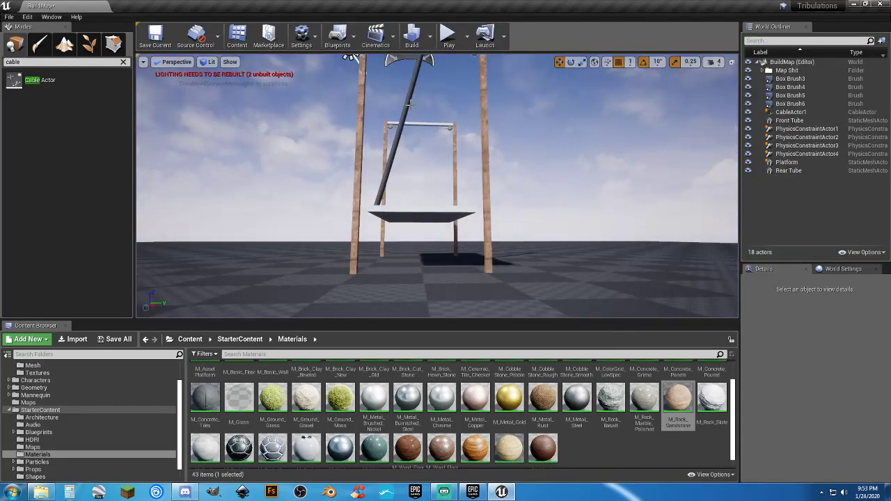
# Try an end location of X 200 for the cable, reset X to 0 and expand the end location values
pyautogui.click(769, 112)
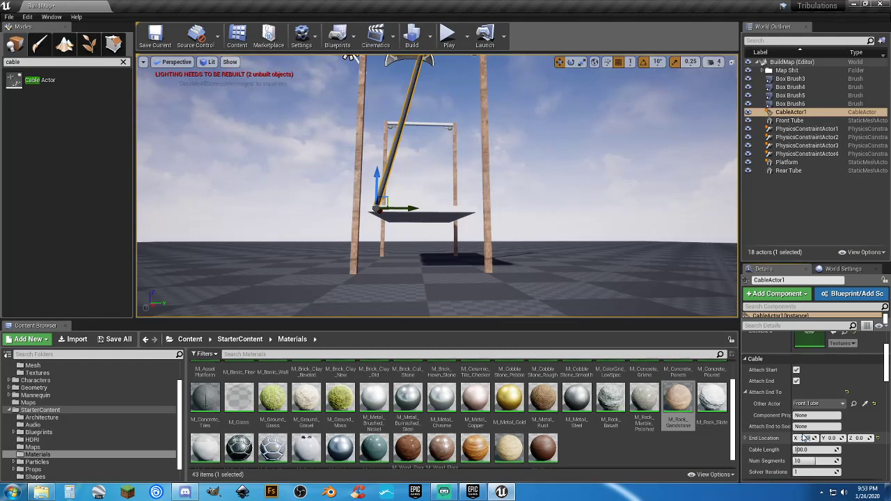
pyautogui.moveTo(804, 438); pyautogui.dragTo(846, 437)
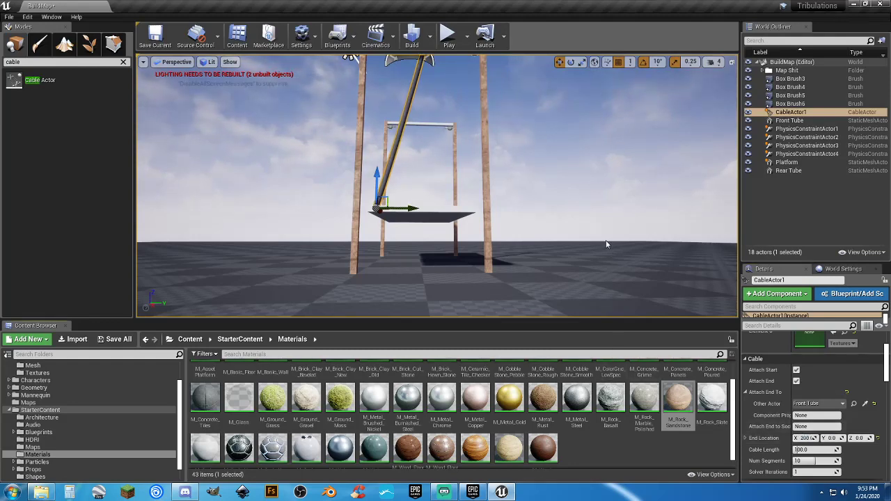
pyautogui.moveTo(583, 234); pyautogui.dragTo(536, 234, button='right')
pyautogui.moveTo(594, 244); pyautogui.dragTo(645, 279, button='right')
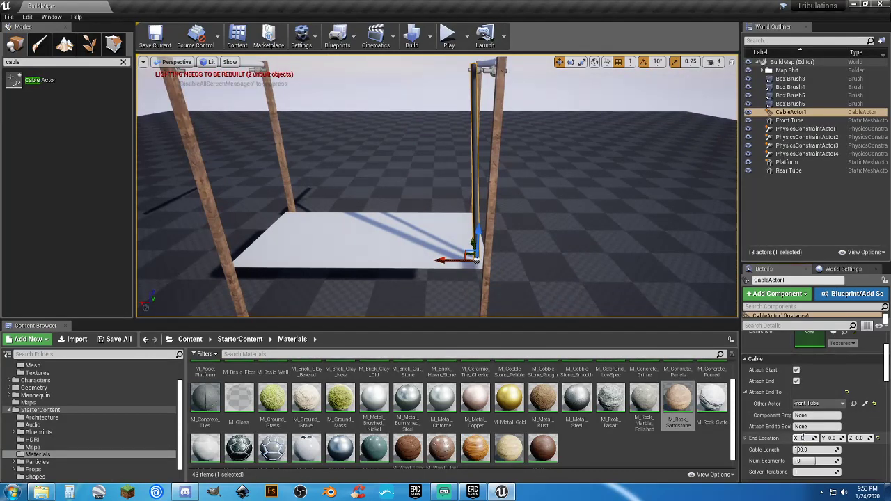
pyautogui.press('Tab')
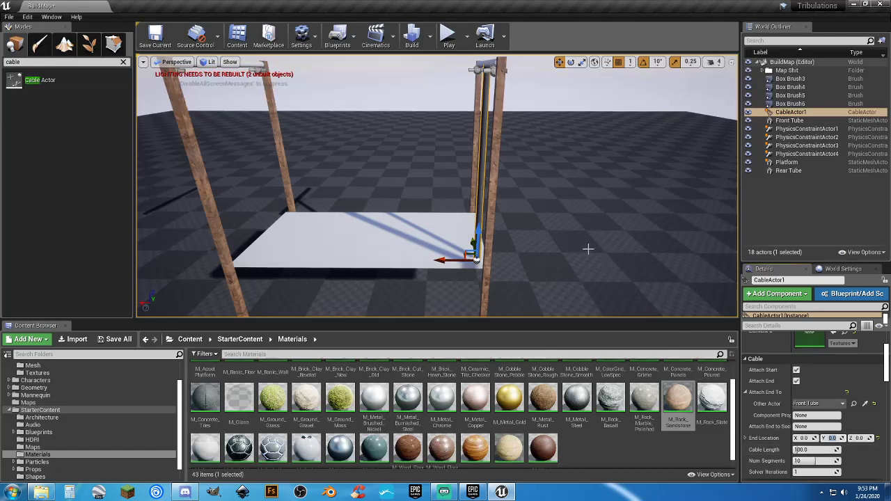
pyautogui.moveTo(586, 248); pyautogui.dragTo(661, 234, button='right')
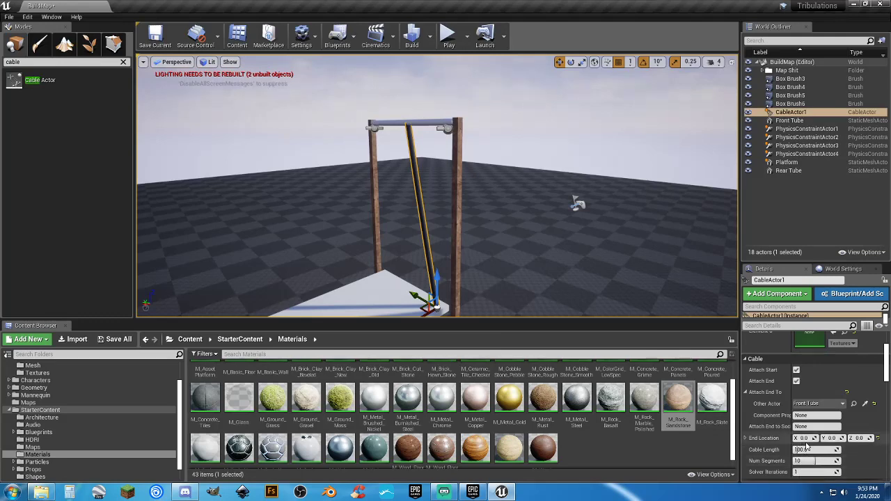
pyautogui.click(746, 438)
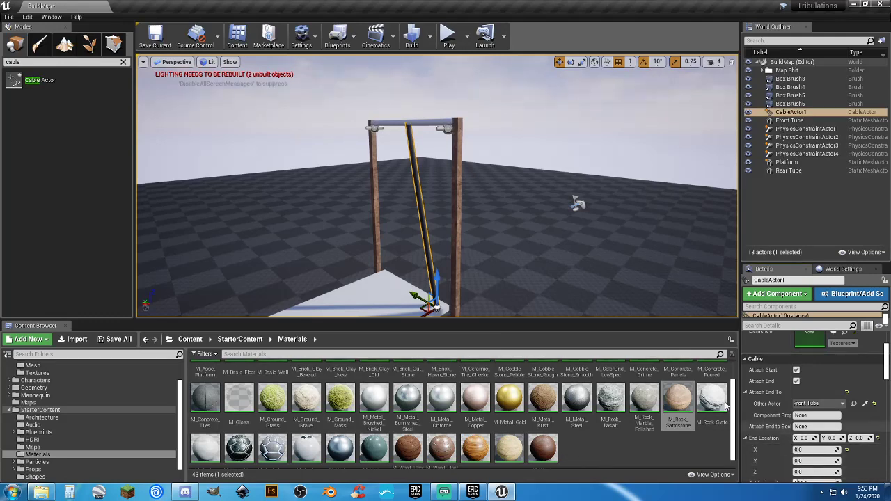
pyautogui.moveTo(599, 257); pyautogui.dragTo(584, 270, button='right')
pyautogui.press('w')
pyautogui.press('s')
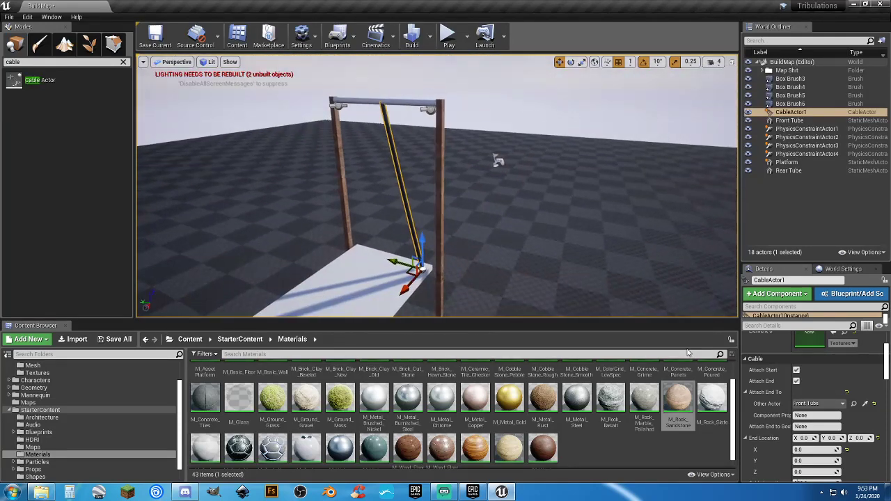
# Replace the existing cable with a new Cable Actor placed on the platform, and attach its end to the Platform
pyautogui.click(805, 180)
pyautogui.click(791, 112)
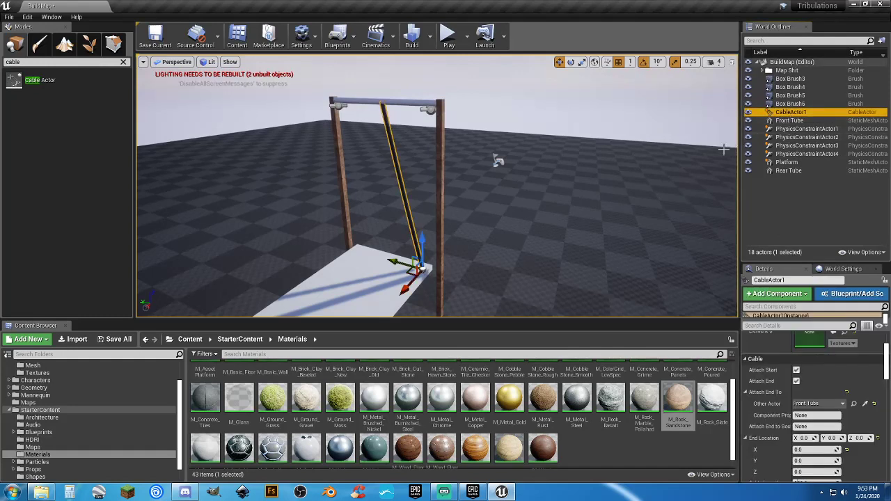
pyautogui.press('Delete')
pyautogui.moveTo(40, 80); pyautogui.dragTo(376, 264)
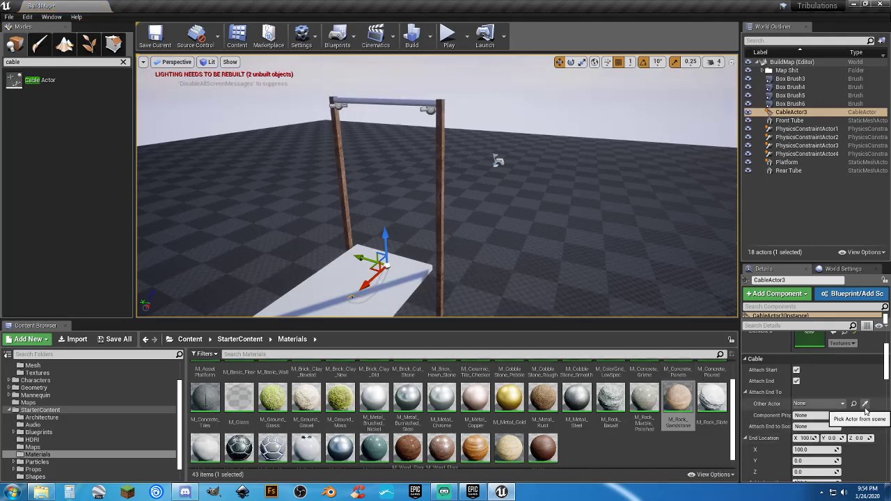
pyautogui.click(865, 406)
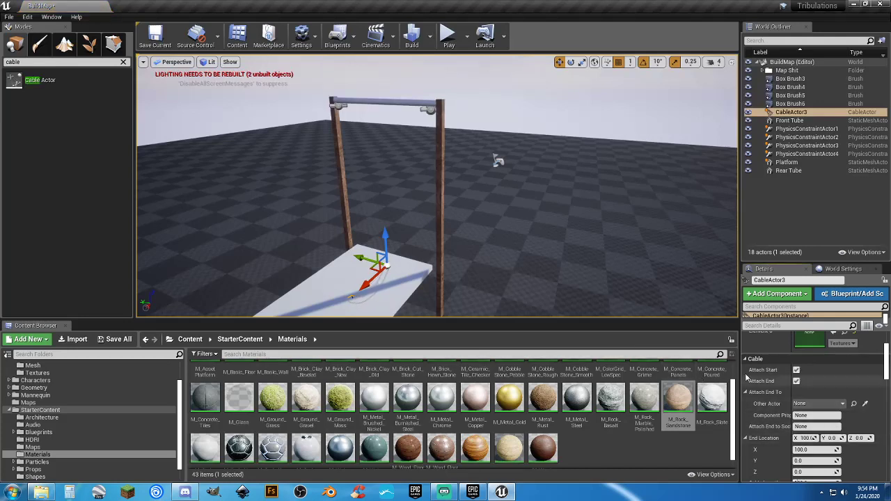
pyautogui.click(429, 265)
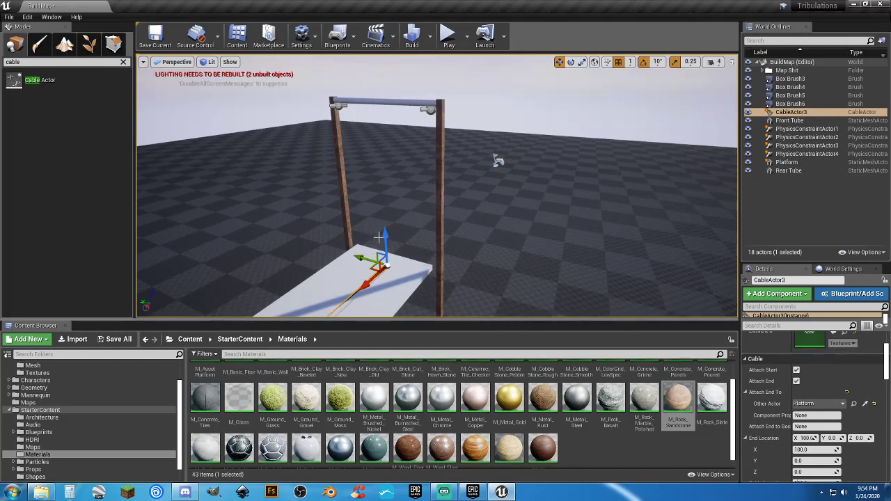
# Raise the new cable's start to the Front Tube and move it to the tube's end on the negative Y side
pyautogui.moveTo(385, 259); pyautogui.dragTo(376, 129)
pyautogui.moveTo(350, 83); pyautogui.dragTo(340, 58)
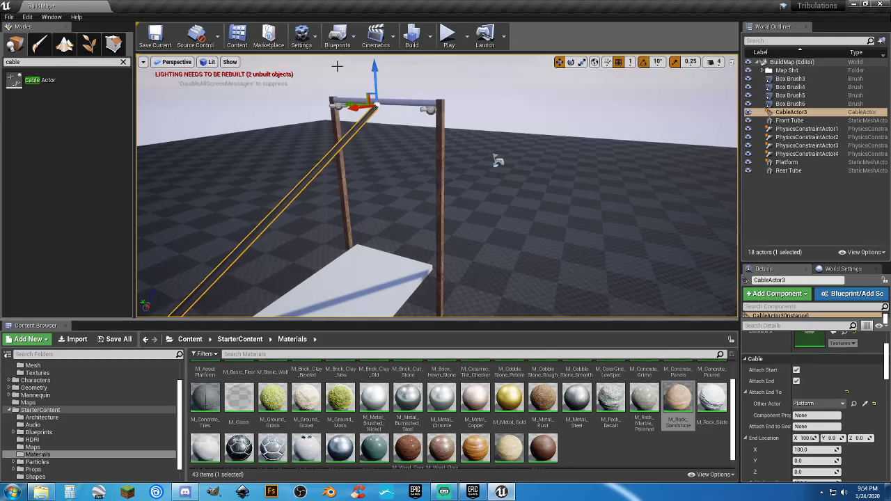
pyautogui.moveTo(349, 104); pyautogui.dragTo(404, 112)
# Set the cable's end location to X -50 and Y -50 so it meets the platform's front corner
pyautogui.moveTo(404, 113); pyautogui.dragTo(360, 171, button='right')
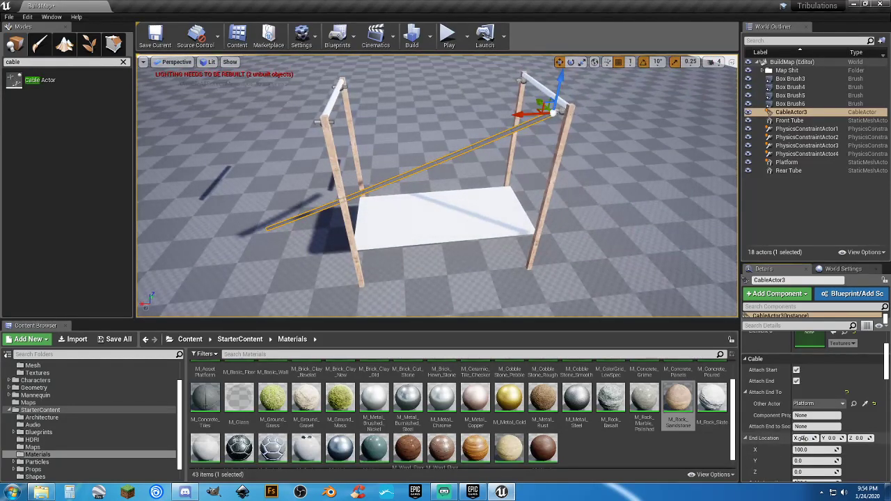
pyautogui.press('Tab')
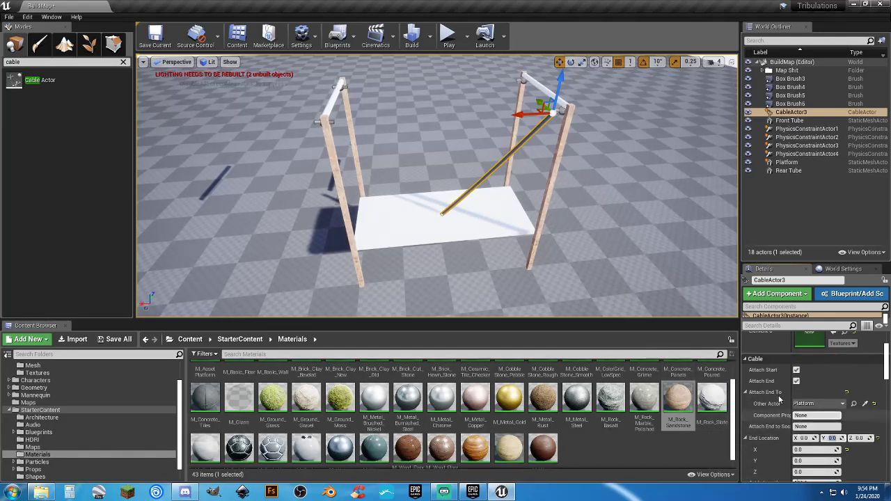
pyautogui.moveTo(438, 208); pyautogui.dragTo(446, 238, button='right')
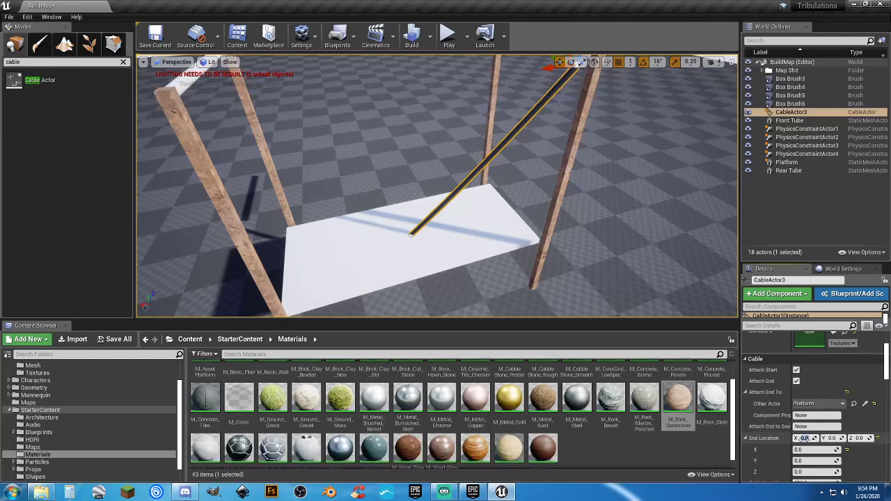
pyautogui.moveTo(804, 438); pyautogui.dragTo(770, 438)
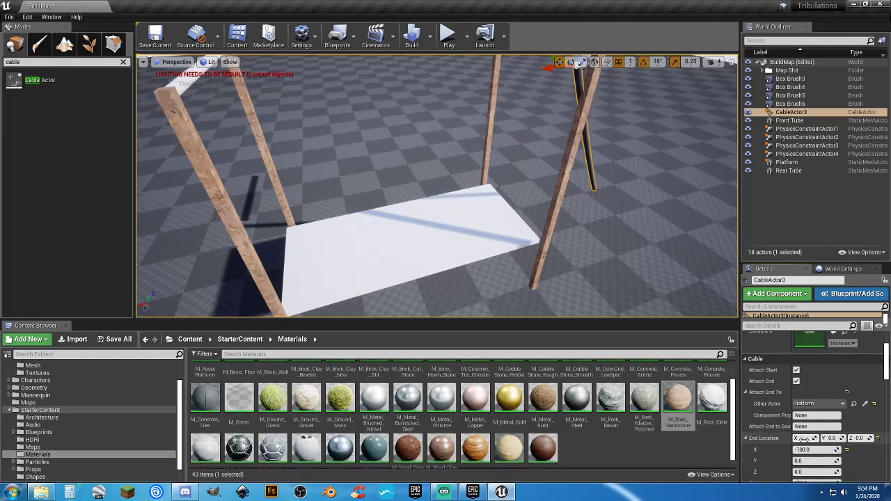
pyautogui.moveTo(804, 438)
pyautogui.mouseDown()
pyautogui.moveTo(821, 438)
pyautogui.moveTo(804, 438)
pyautogui.mouseUp()
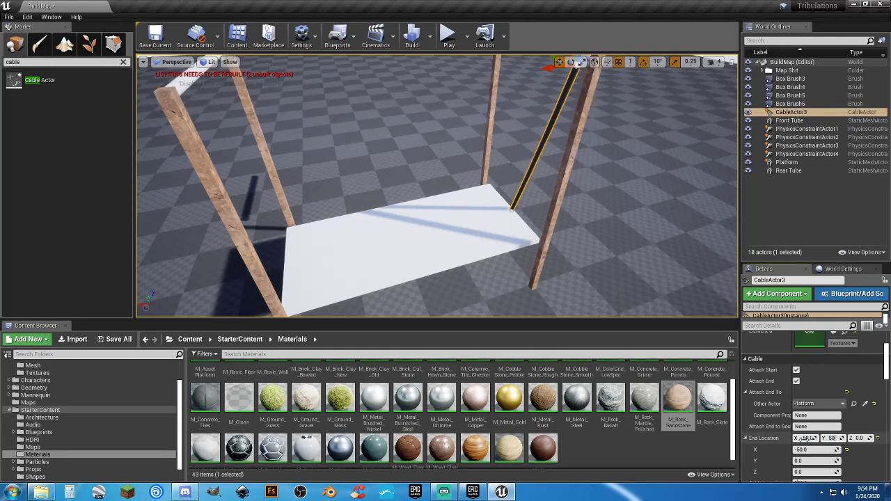
pyautogui.write('50')
pyautogui.press('Tab')
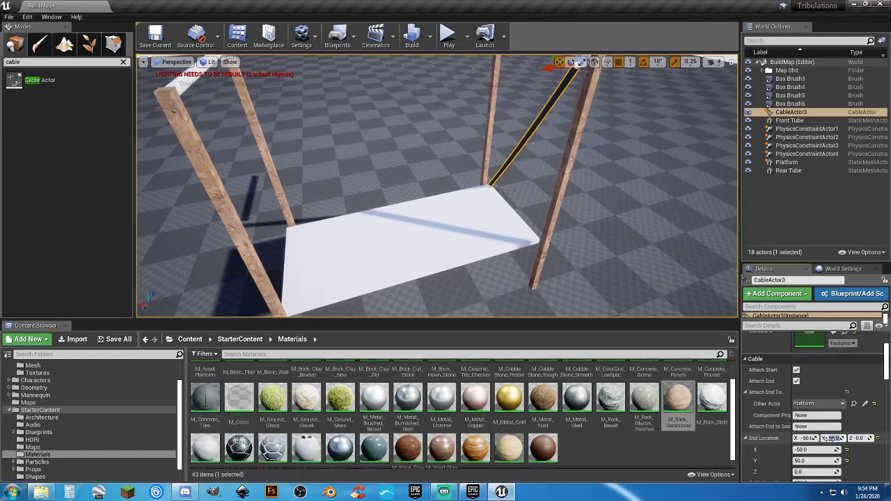
pyautogui.press('Tab')
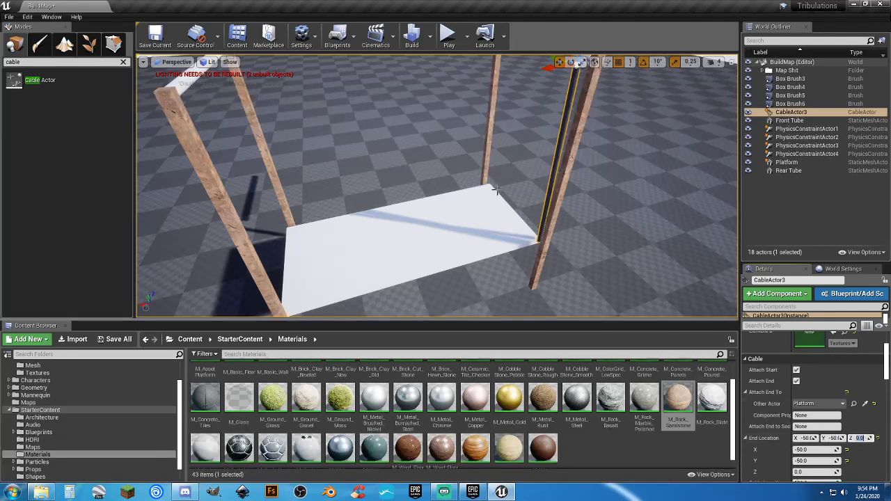
# Run the level briefly and inspect where the cable meets the Front Tube
pyautogui.click(449, 37)
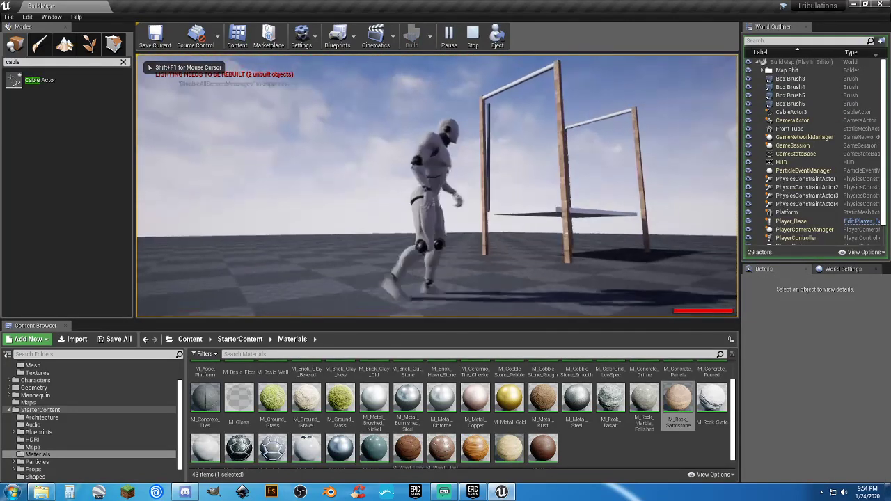
pyautogui.press('Escape')
pyautogui.moveTo(519, 146); pyautogui.dragTo(516, 147, button='right')
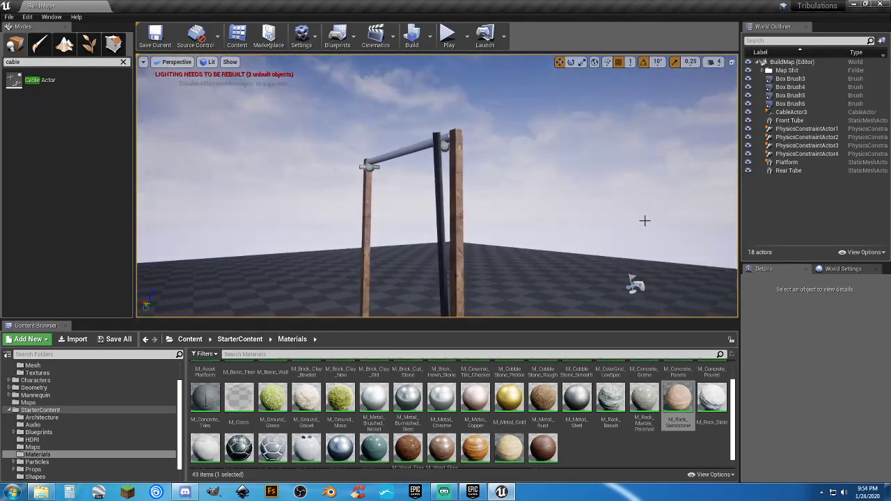
# Align the cable's start with the end of the Front Tube, directly under the tube beside the wooden post
pyautogui.click(794, 112)
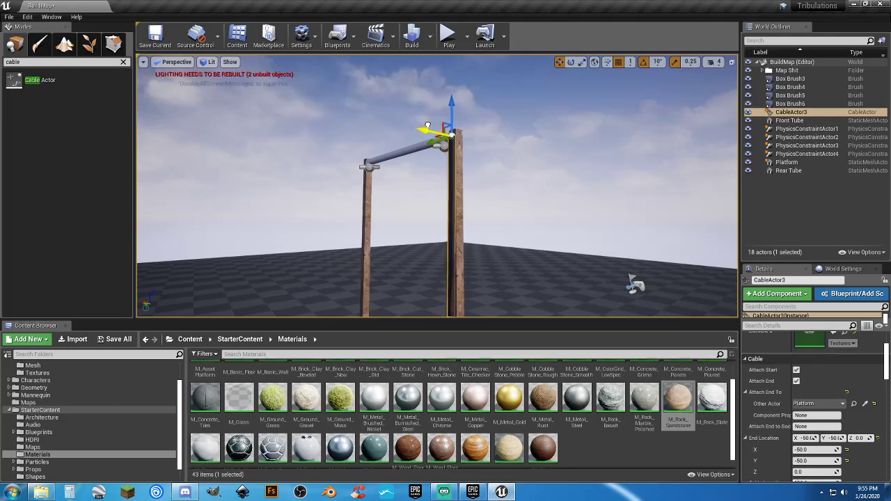
pyautogui.moveTo(428, 126); pyautogui.dragTo(428, 126, button='right')
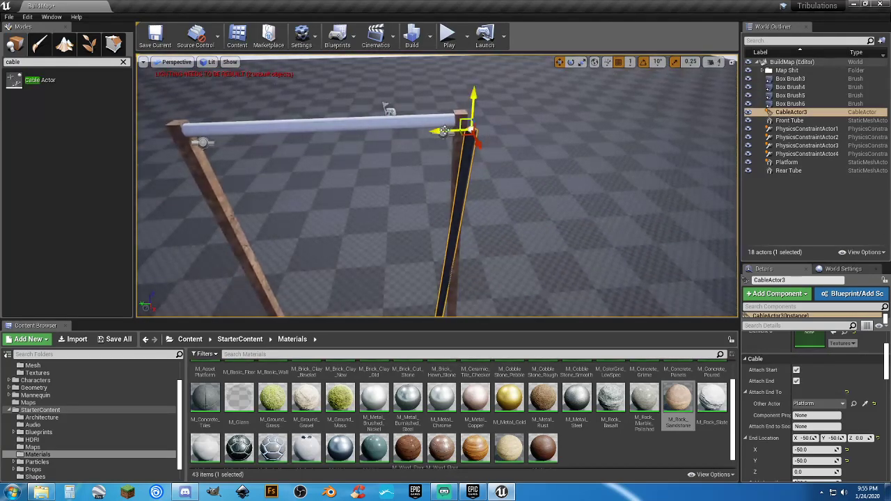
pyautogui.moveTo(444, 131); pyautogui.dragTo(401, 132)
pyautogui.moveTo(468, 146); pyautogui.dragTo(402, 186, button='right')
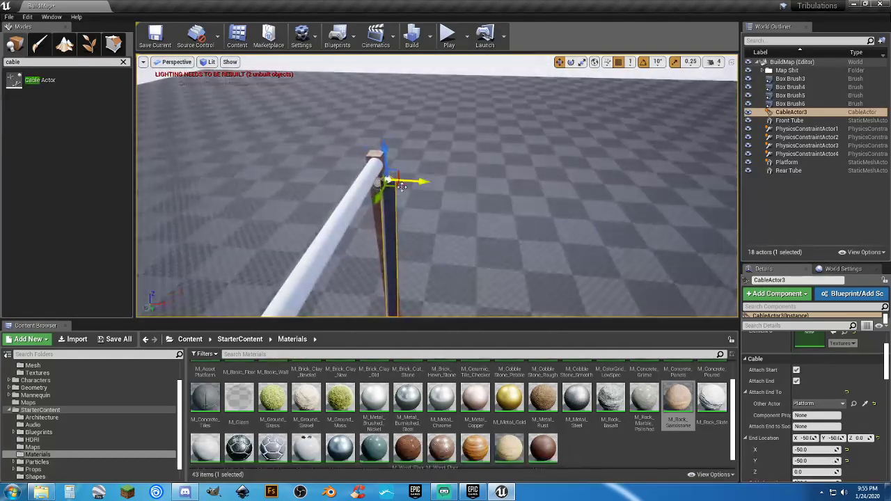
pyautogui.moveTo(420, 181); pyautogui.dragTo(407, 181)
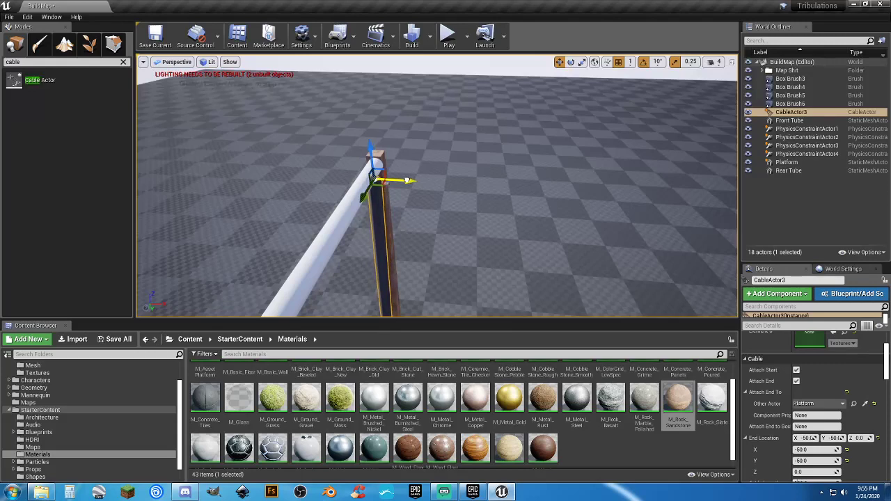
pyautogui.moveTo(426, 167); pyautogui.dragTo(460, 156, button='right')
# Select all four physics constraint actors and lower them together slightly below the tubes
pyautogui.click(806, 128)
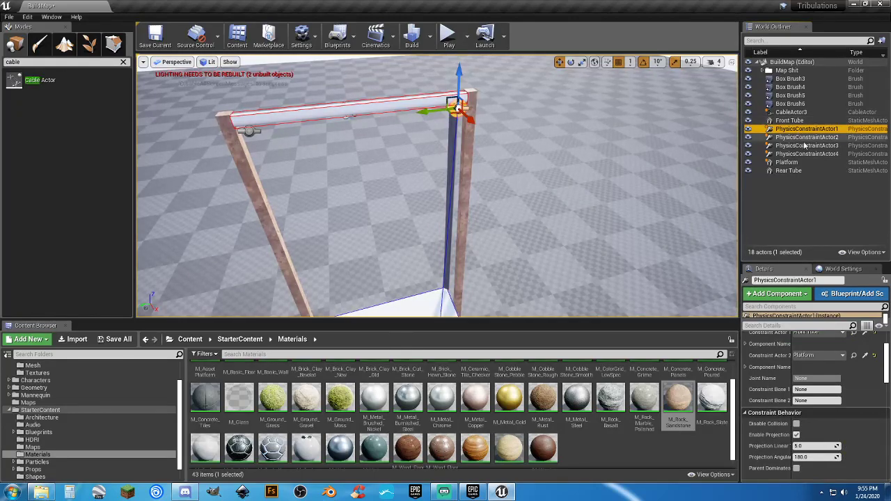
pyautogui.keyDown('shift'); pyautogui.click(783, 154); pyautogui.keyUp('shift')
pyautogui.moveTo(326, 105); pyautogui.dragTo(336, 94, button='right')
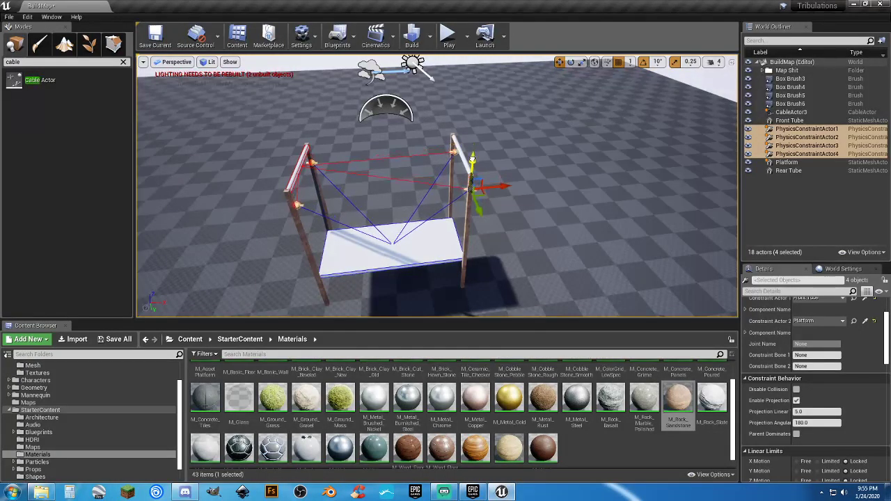
# Run the level, jump onto the platform and move around on it to test the swing, and stop the session
pyautogui.click(449, 35)
pyautogui.press('w')
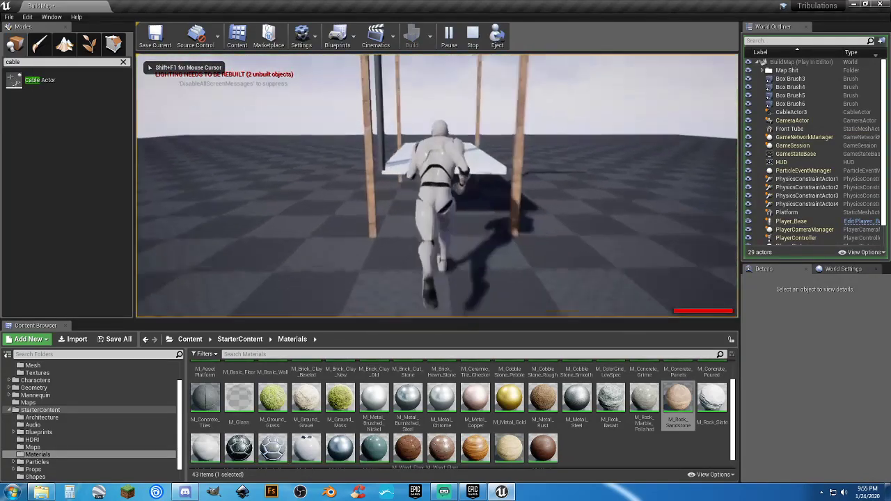
pyautogui.press('space')
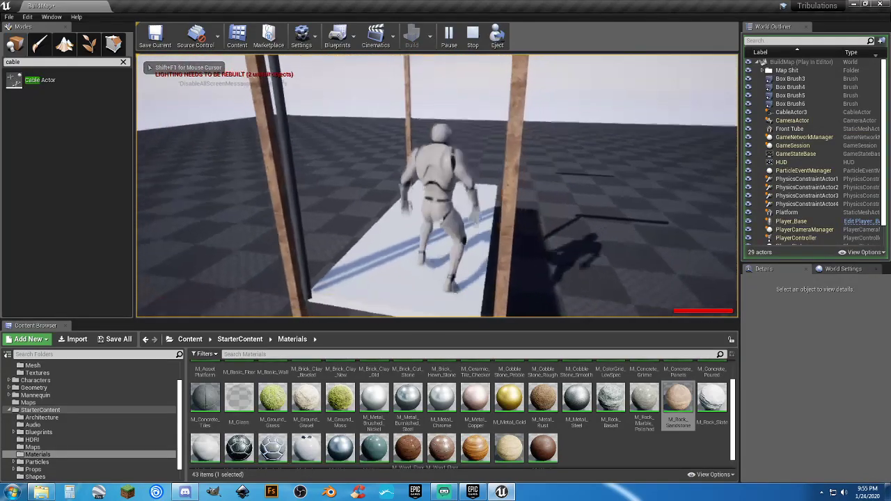
pyautogui.press('a')
pyautogui.press('s')
pyautogui.press('Escape')
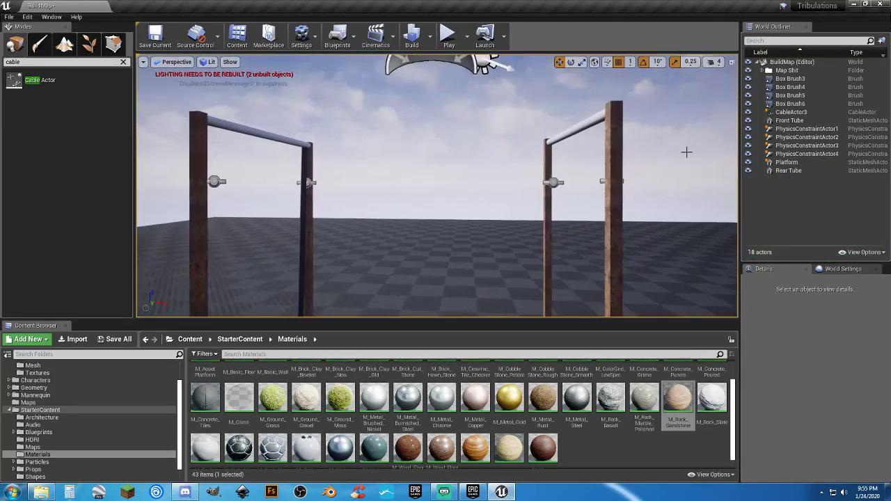
# Select all four physics constraint actors and raise them together closer to the tubes
pyautogui.click(801, 129)
pyautogui.moveTo(436, 186); pyautogui.dragTo(436, 250, button='right')
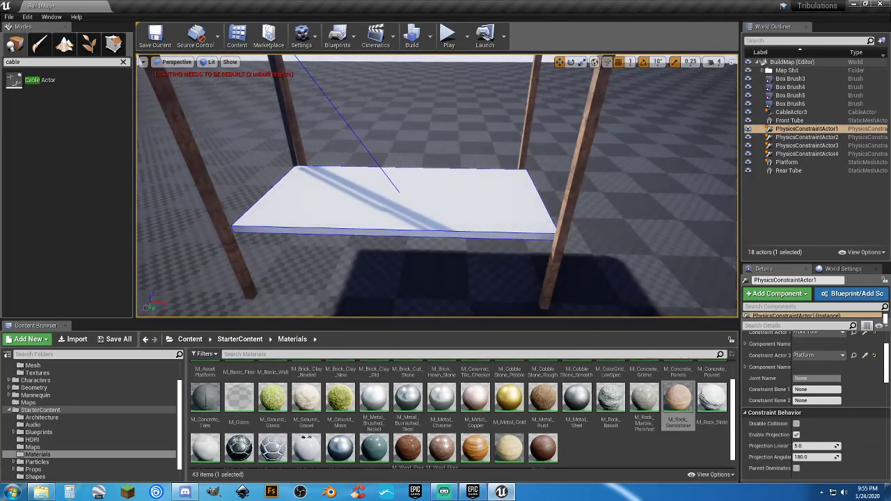
pyautogui.press('f')
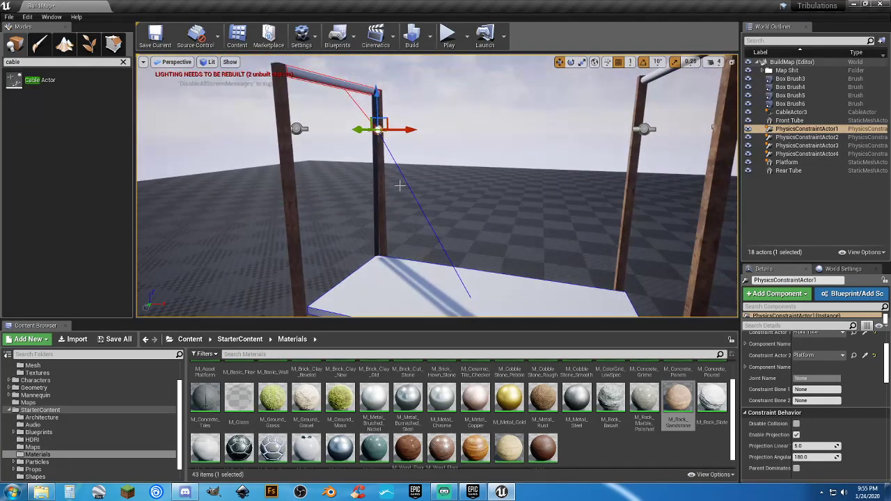
pyautogui.keyDown('shift'); pyautogui.click(808, 154); pyautogui.keyUp('shift')
pyautogui.press('f')
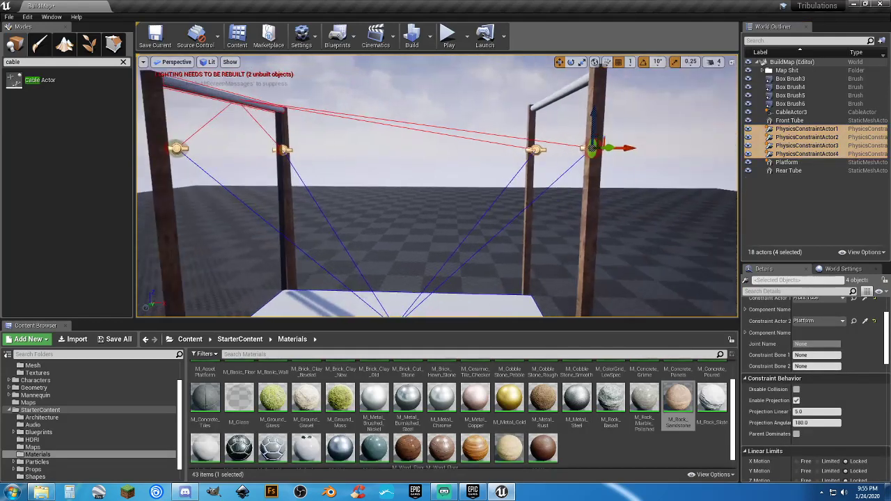
pyautogui.moveTo(530, 129); pyautogui.dragTo(531, 101)
pyautogui.scroll(5, 478, 226)
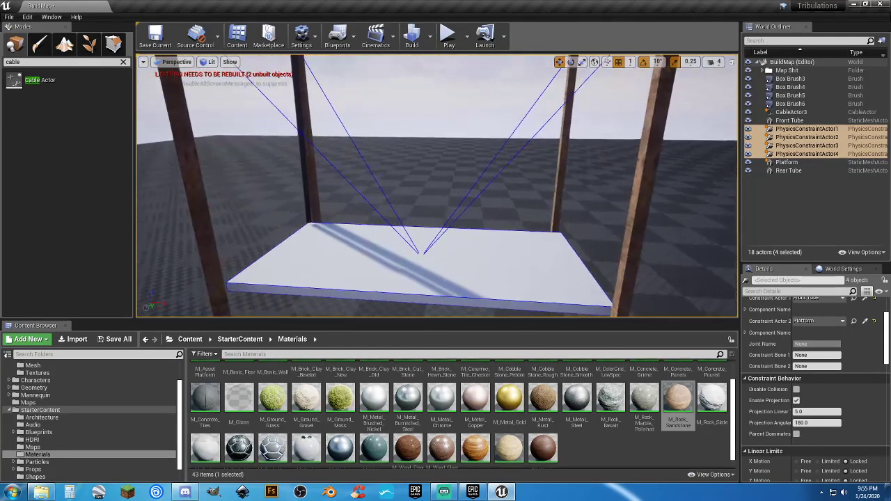
# Examine PhysicsConstraintActor1's constrained actors, projection settings, linear and angular limits, and its link to the platform's centre
pyautogui.click(801, 129)
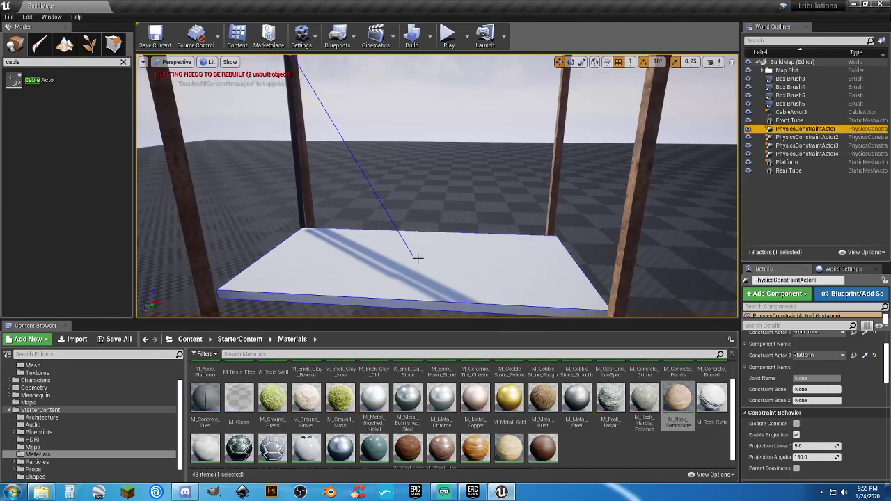
pyautogui.scroll(-5, 415, 261)
pyautogui.scroll(1, 415, 261)
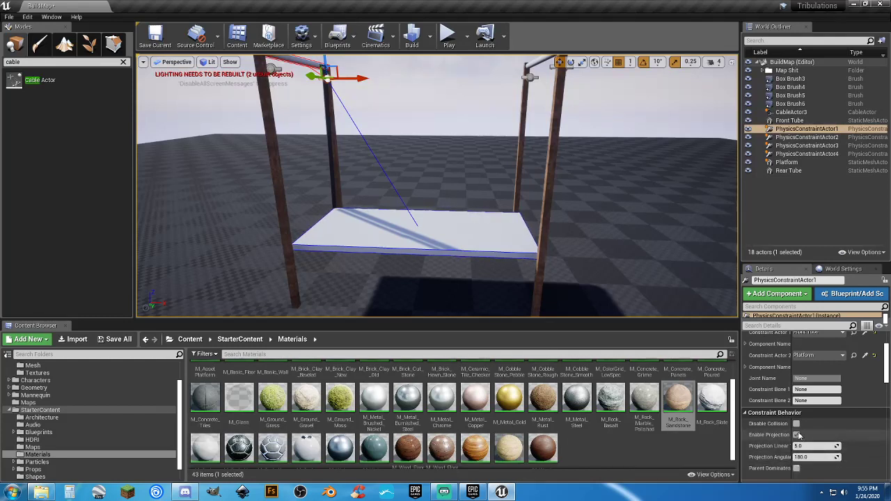
pyautogui.scroll(-5, 781, 430)
pyautogui.scroll(5, 782, 430)
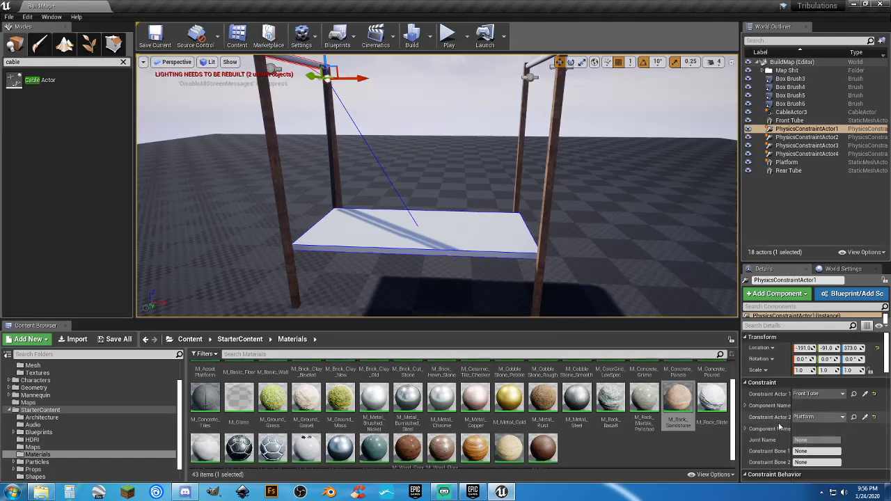
pyautogui.scroll(-3, 779, 430)
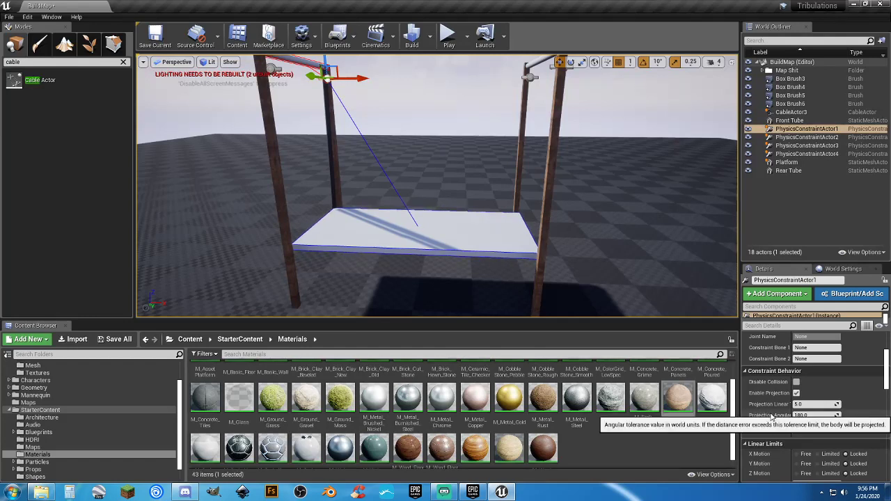
pyautogui.scroll(-1, 771, 422)
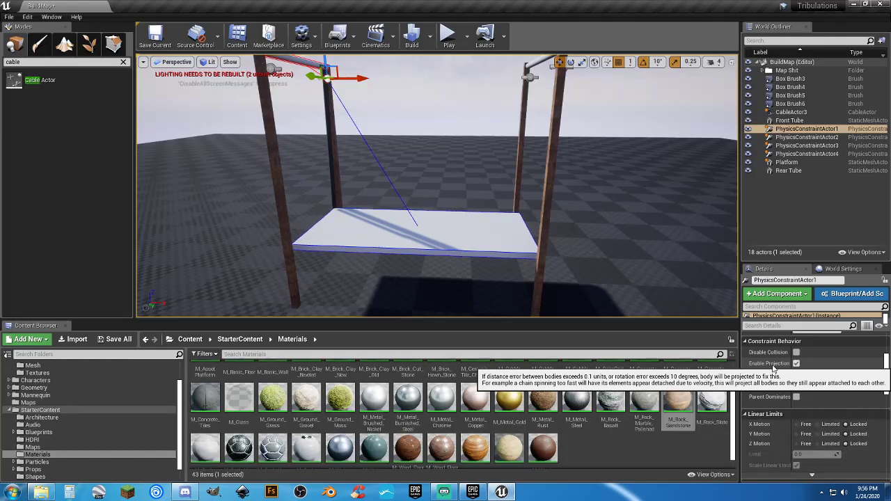
pyautogui.scroll(-2, 773, 369)
pyautogui.scroll(-2, 771, 371)
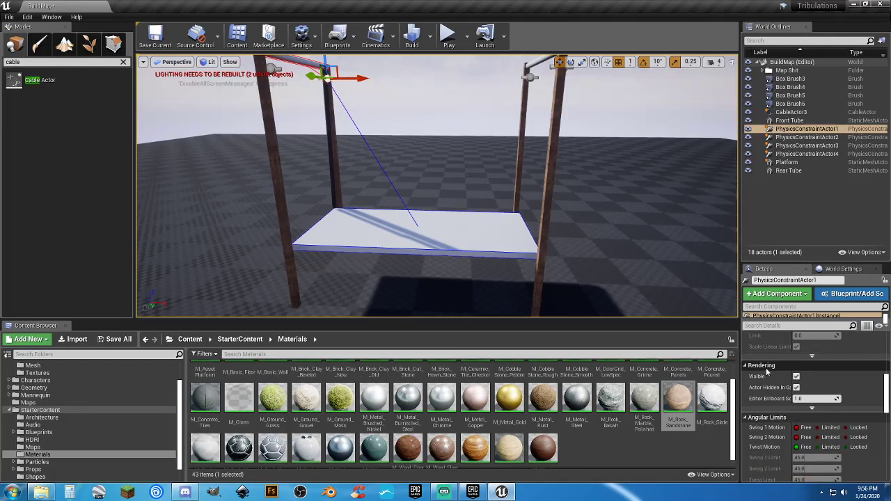
pyautogui.scroll(8, 766, 373)
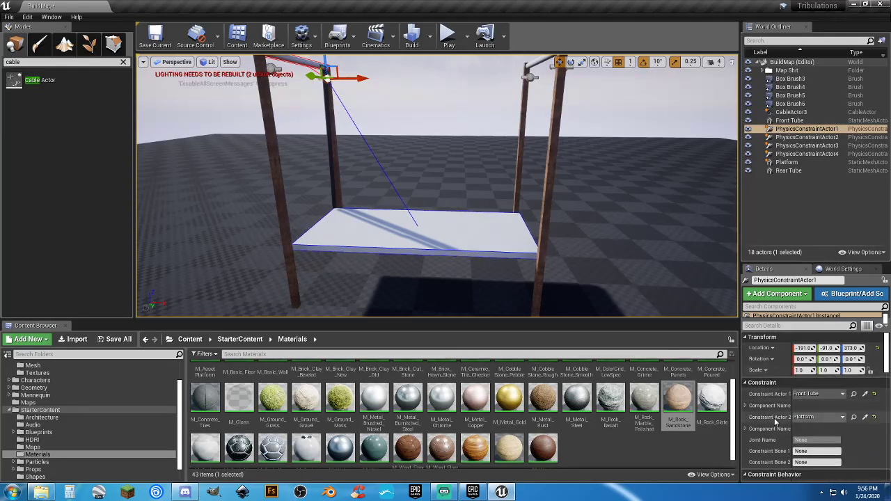
pyautogui.click(841, 417)
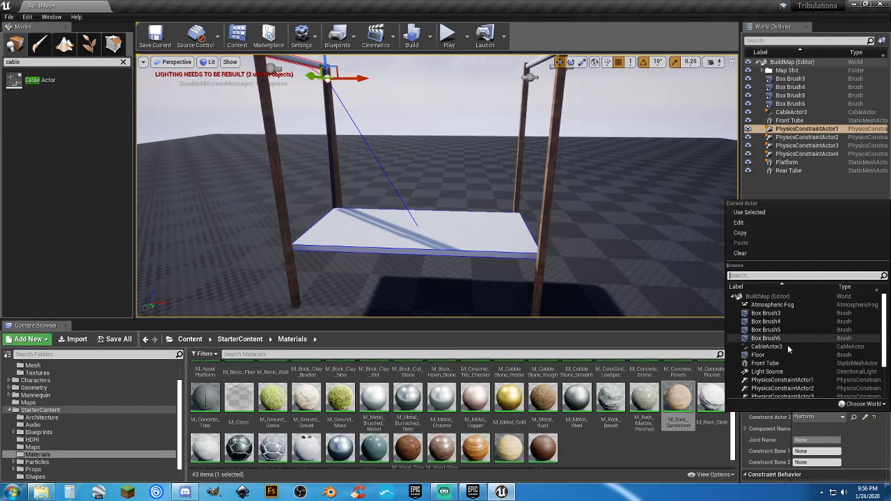
pyautogui.click(869, 437)
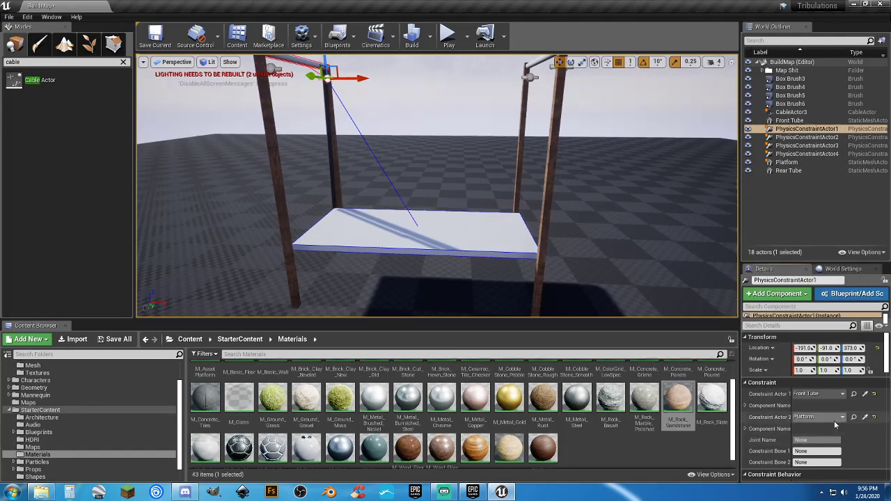
pyautogui.scroll(-2, 868, 437)
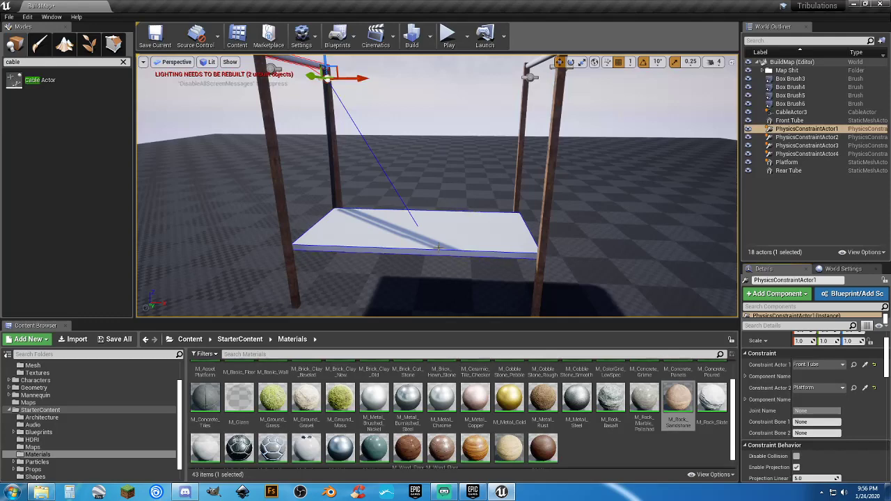
pyautogui.click(417, 223)
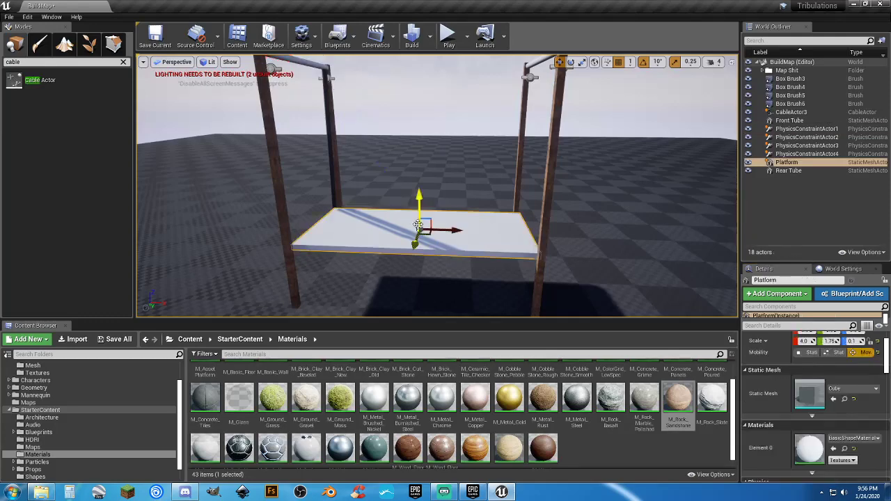
pyautogui.press('w')
pyautogui.moveTo(439, 231); pyautogui.dragTo(374, 124, button='right')
pyautogui.press('s')
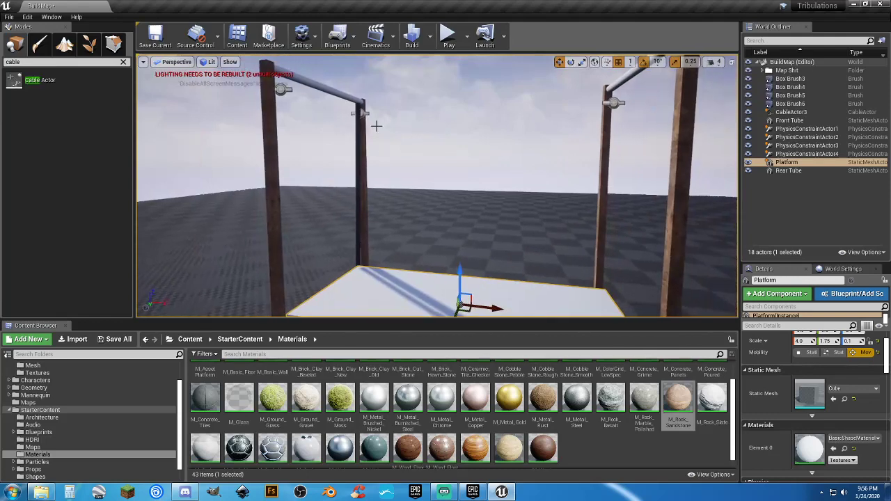
# Delete all four physics constraint actors from the level
pyautogui.click(808, 129)
pyautogui.press('s')
pyautogui.moveTo(514, 241); pyautogui.dragTo(505, 265, button='right')
pyautogui.press('a')
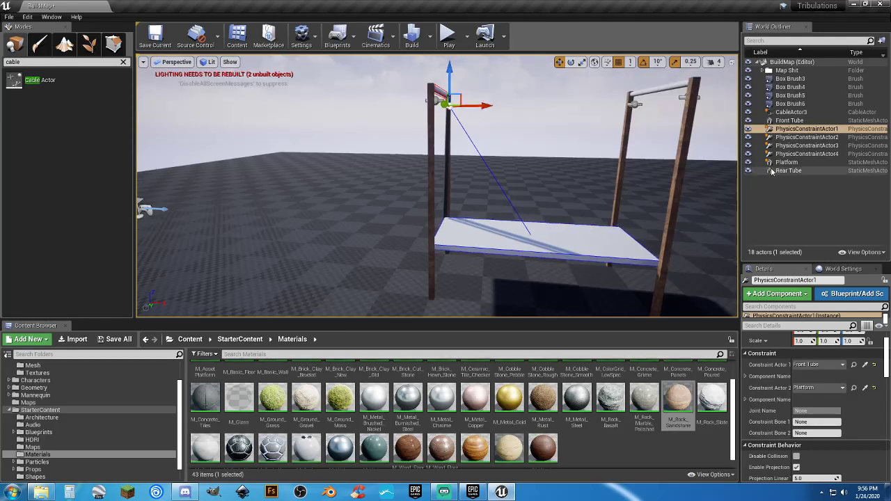
pyautogui.keyDown('shift'); pyautogui.click(807, 155); pyautogui.keyUp('shift')
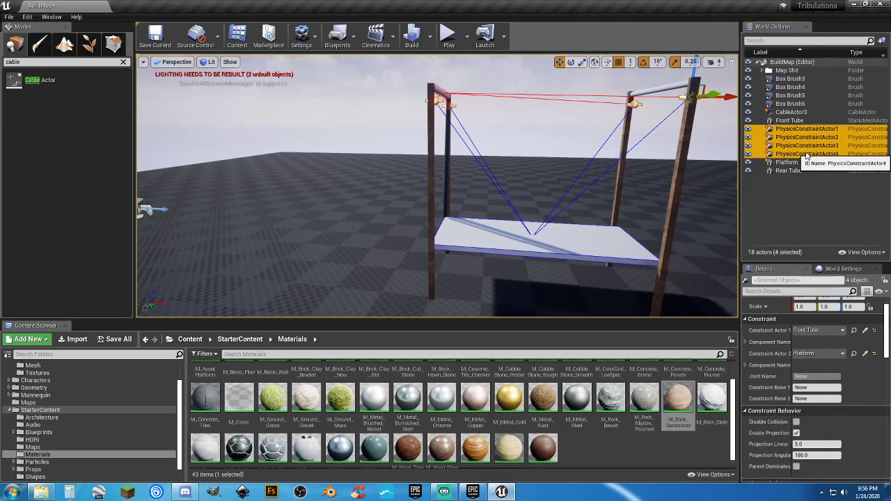
pyautogui.press('Delete')
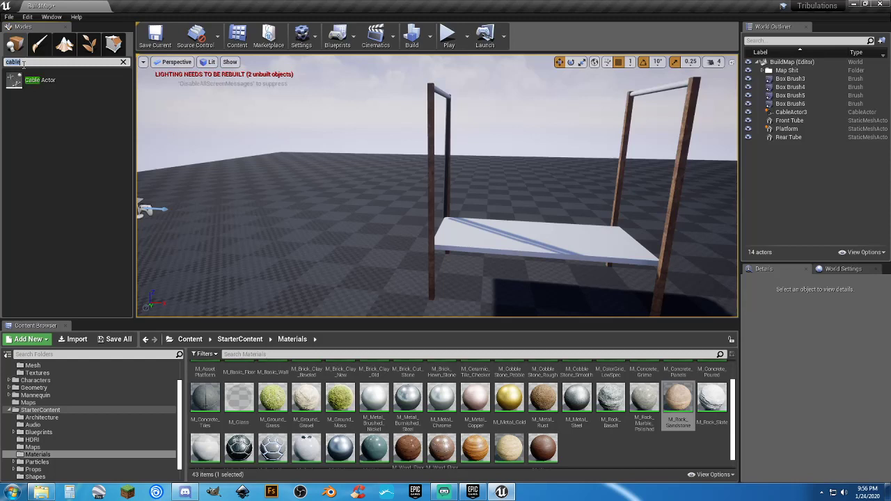
# Add a new Physics Constraint Actor and place it at the platform's front corner, at about X -201, Y -85, Z 105
pyautogui.write('phy')
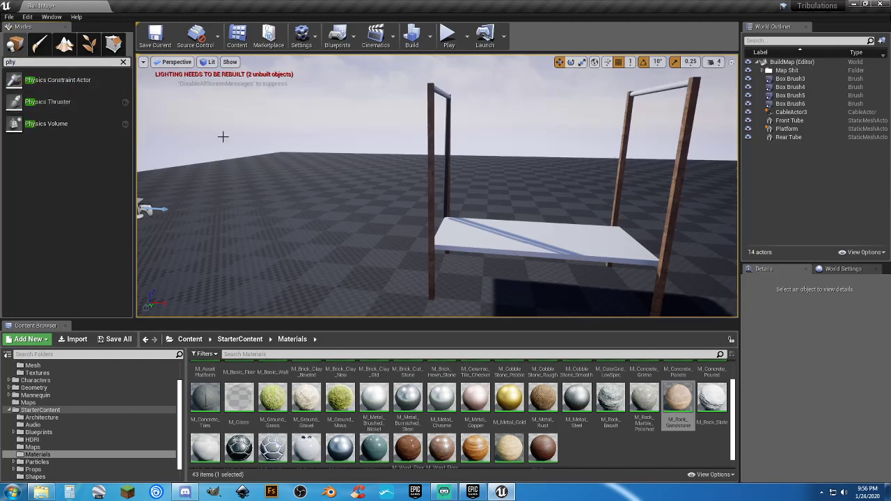
pyautogui.moveTo(41, 80); pyautogui.dragTo(450, 233)
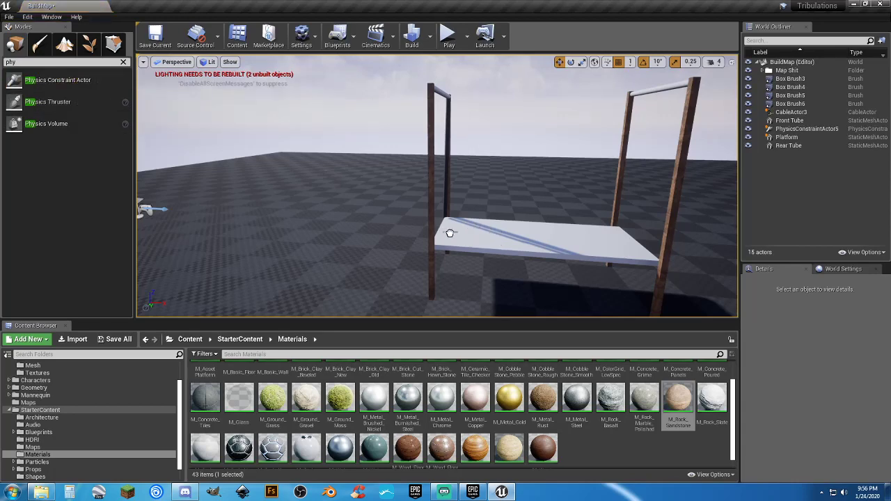
pyautogui.click(475, 237)
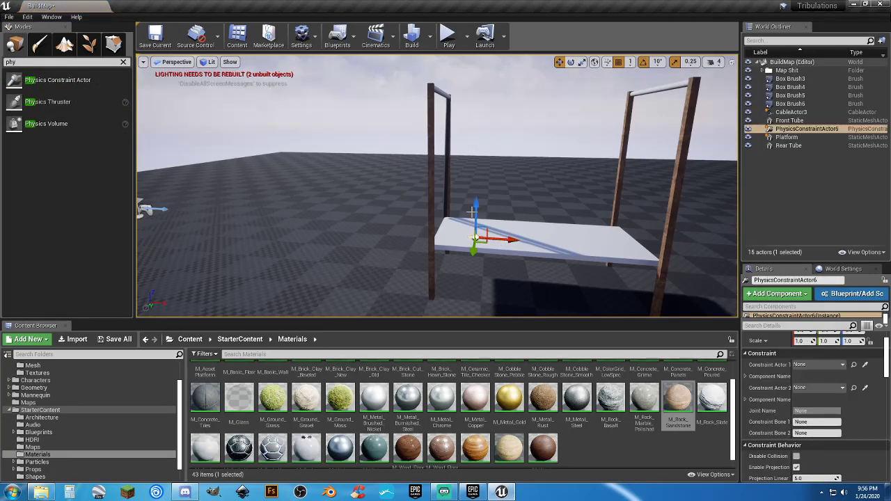
pyautogui.press('a')
pyautogui.moveTo(461, 214); pyautogui.dragTo(463, 216, button='right')
pyautogui.moveTo(425, 200); pyautogui.dragTo(297, 214)
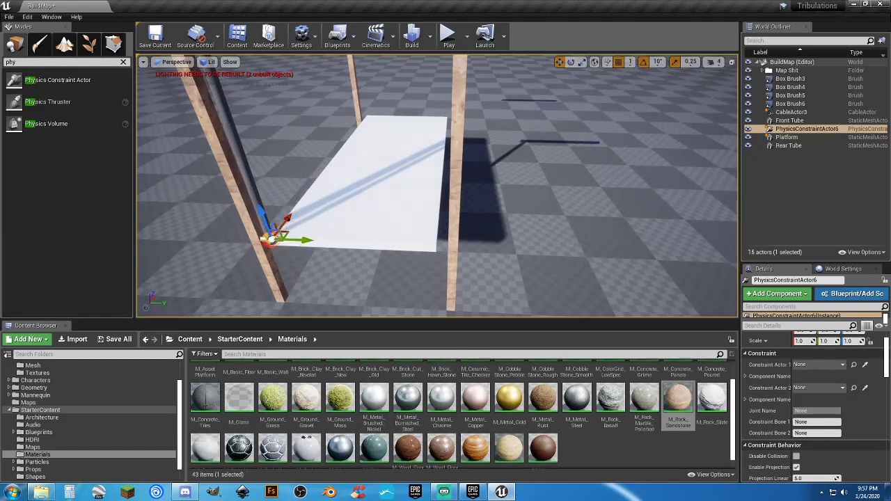
pyautogui.press('s')
pyautogui.moveTo(438, 216); pyautogui.dragTo(439, 189, button='right')
# Set the new constraint's Constraint Actor 1 to Platform and Constraint Actor 2 to Front Tube, picking them from the scene
pyautogui.scroll(1, 807, 435)
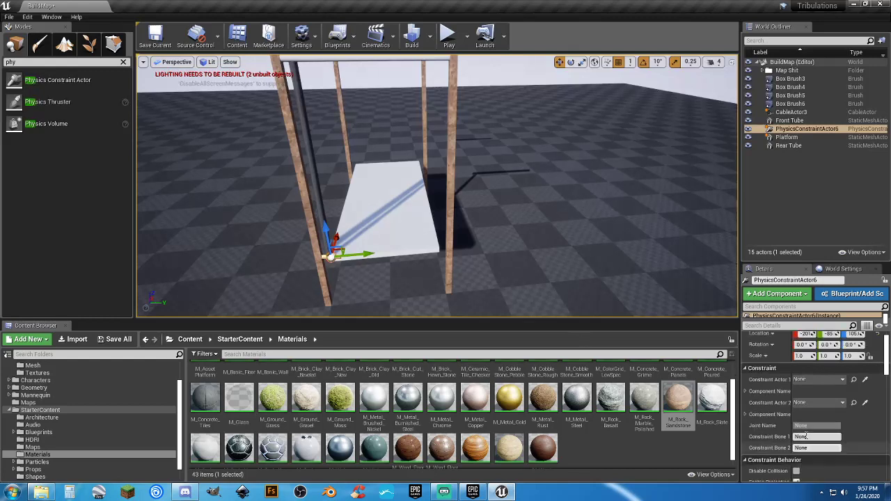
pyautogui.scroll(1, 804, 432)
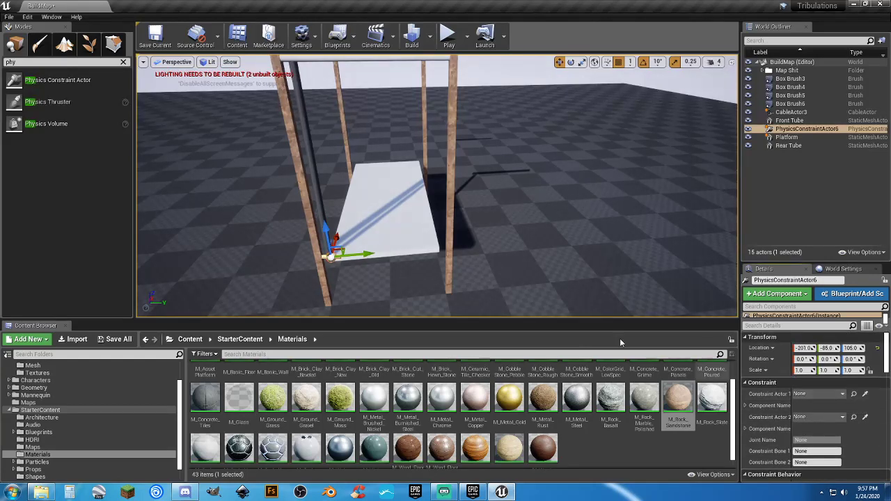
pyautogui.click(387, 247)
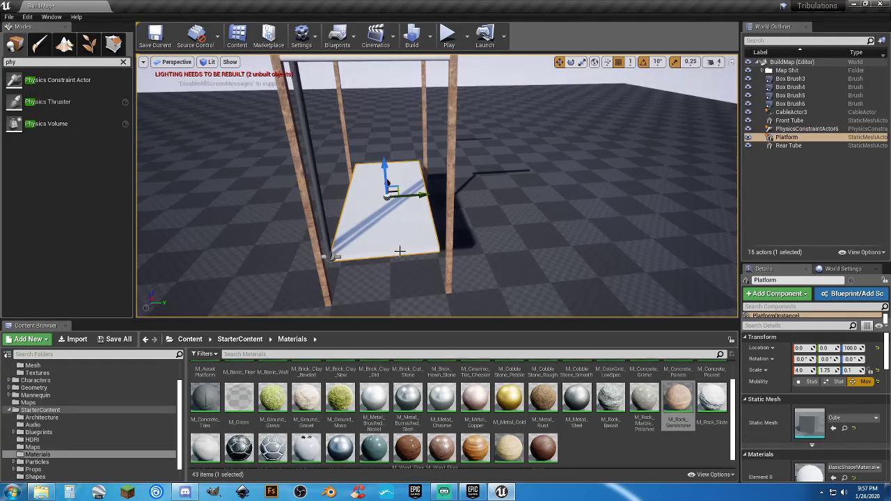
pyautogui.press('d')
pyautogui.moveTo(402, 244); pyautogui.dragTo(237, 247, button='right')
pyautogui.press('s')
pyautogui.moveTo(535, 262); pyautogui.dragTo(499, 276, button='right')
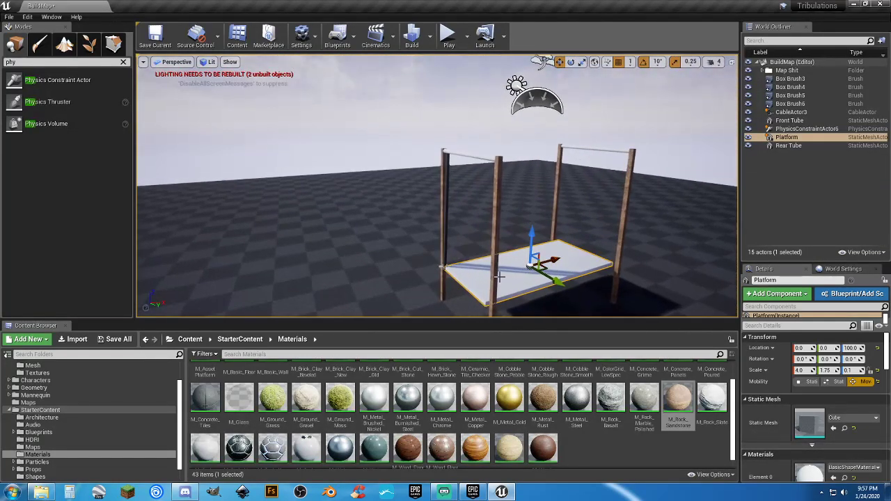
pyautogui.click(801, 129)
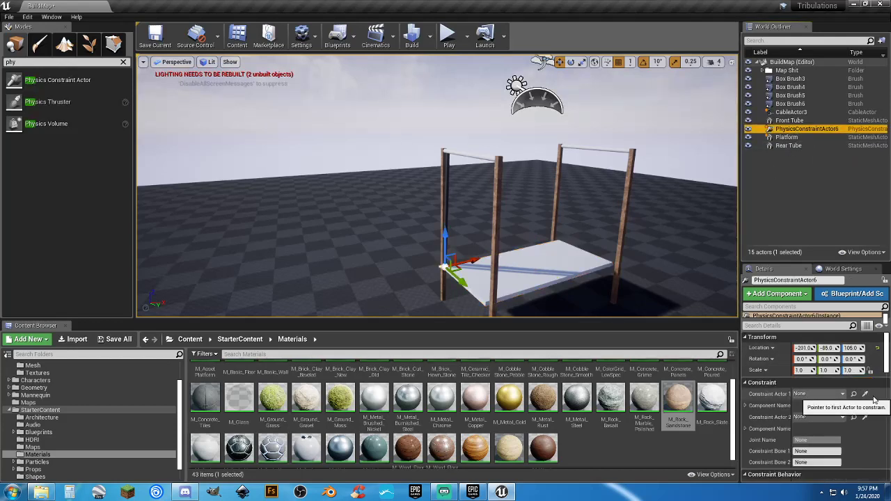
pyautogui.click(865, 395)
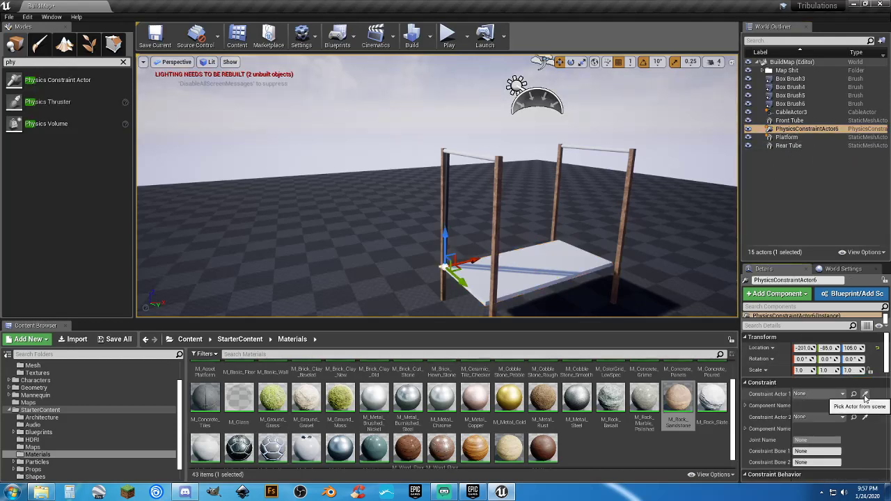
pyautogui.click(529, 285)
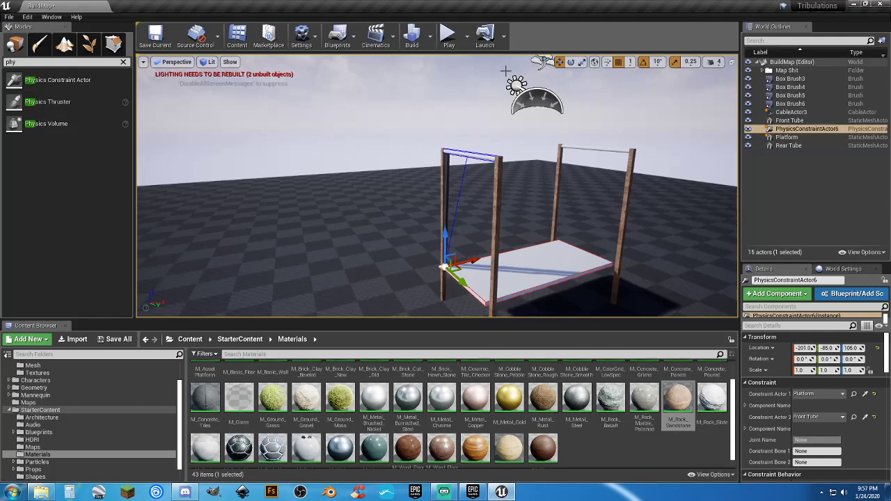
# Play the level and run the character around and against the platform to test the single front-corner constraint
pyautogui.click(449, 34)
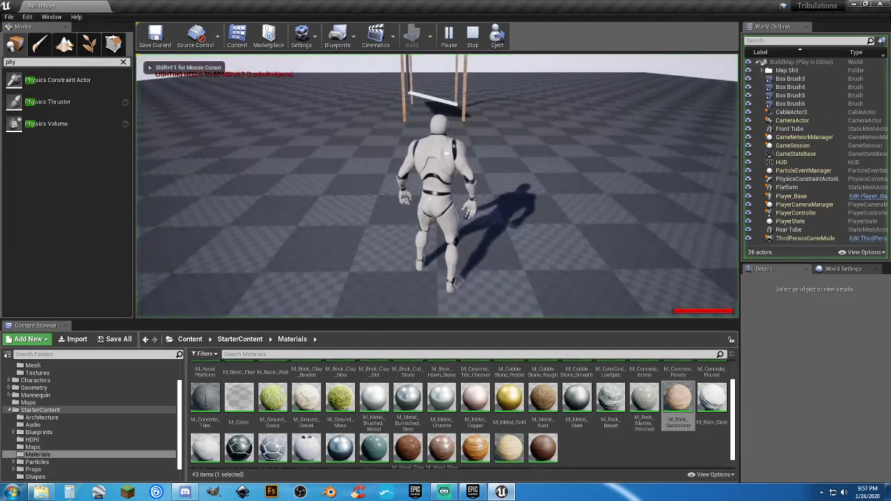
pyautogui.press('w')
pyautogui.press('a')
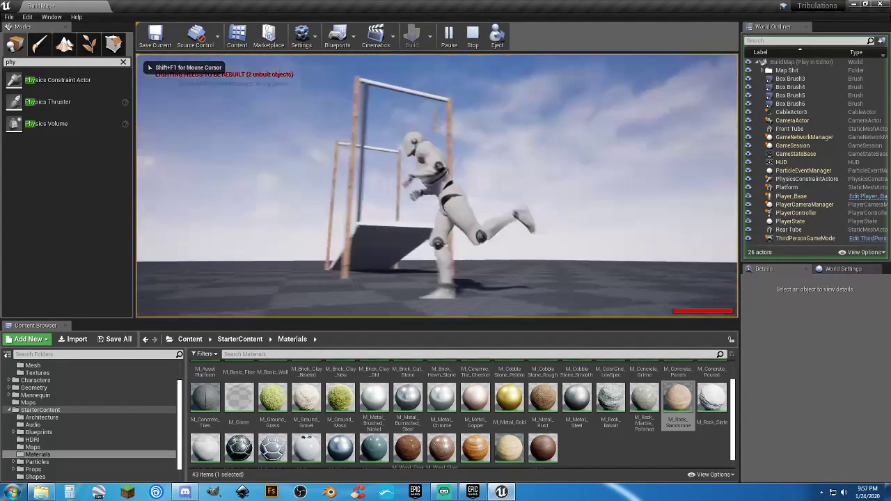
pyautogui.press('a')
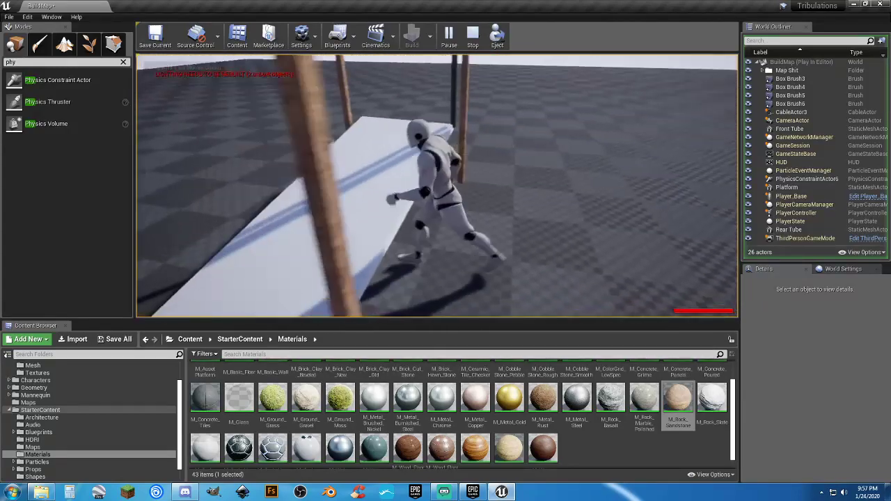
pyautogui.press('w')
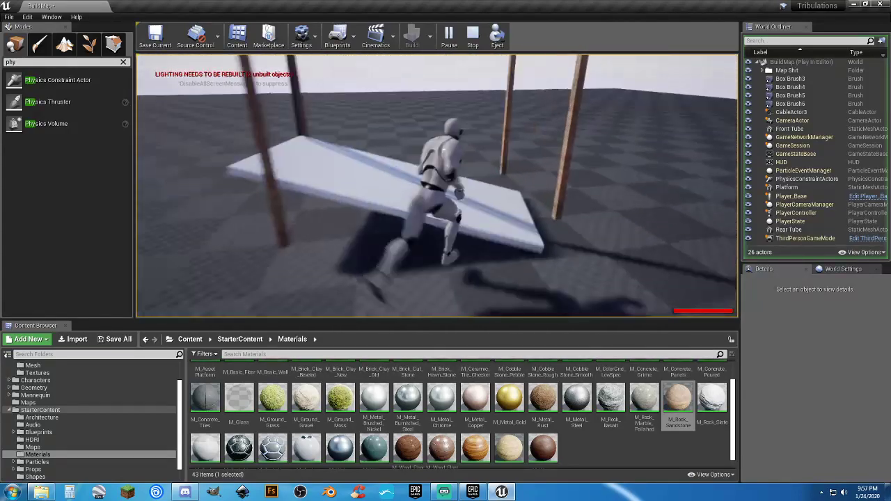
pyautogui.press('w')
pyautogui.press('d')
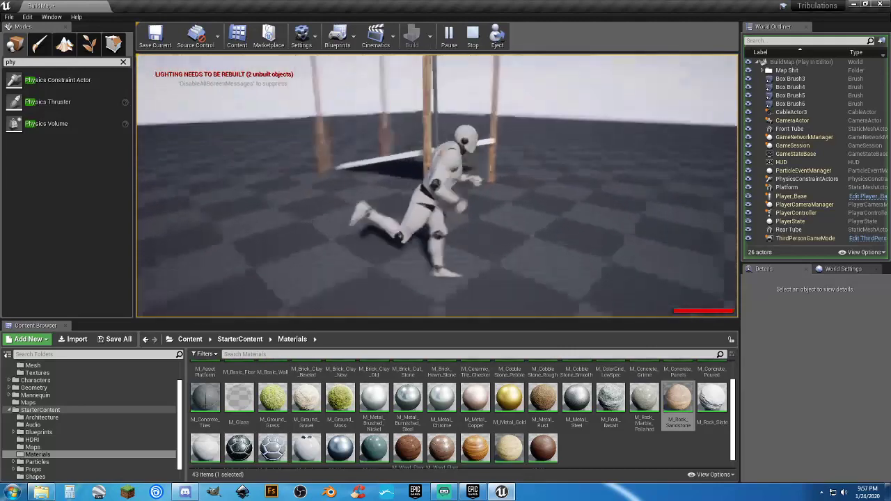
pyautogui.press('Escape')
# Duplicate CableActor3 and move the copy along the front tube to its other end, at about Y 89
pyautogui.moveTo(369, 145); pyautogui.dragTo(393, 149, button='right')
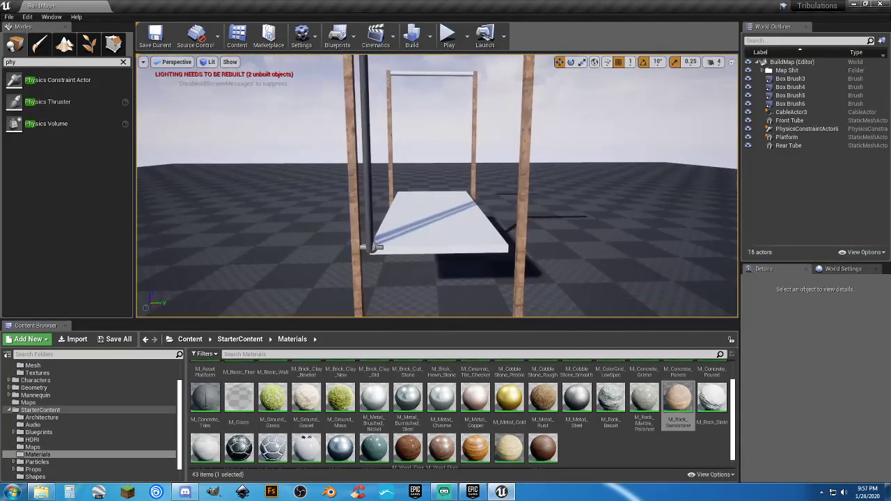
pyautogui.click(791, 112)
pyautogui.press('f')
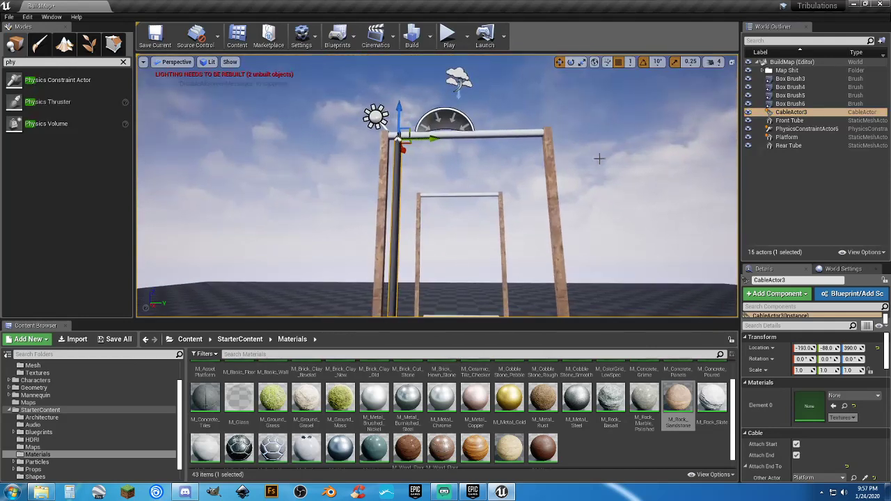
pyautogui.hotkey('ctrl', 'w')
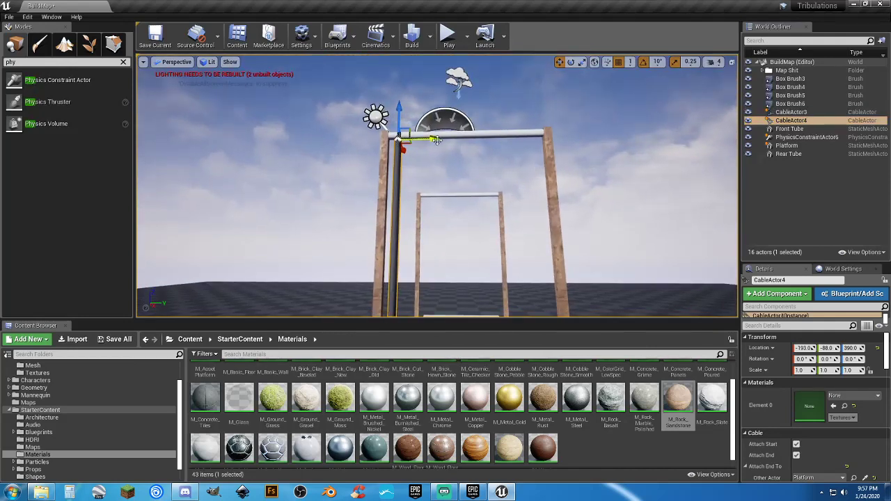
pyautogui.moveTo(439, 139); pyautogui.dragTo(573, 136)
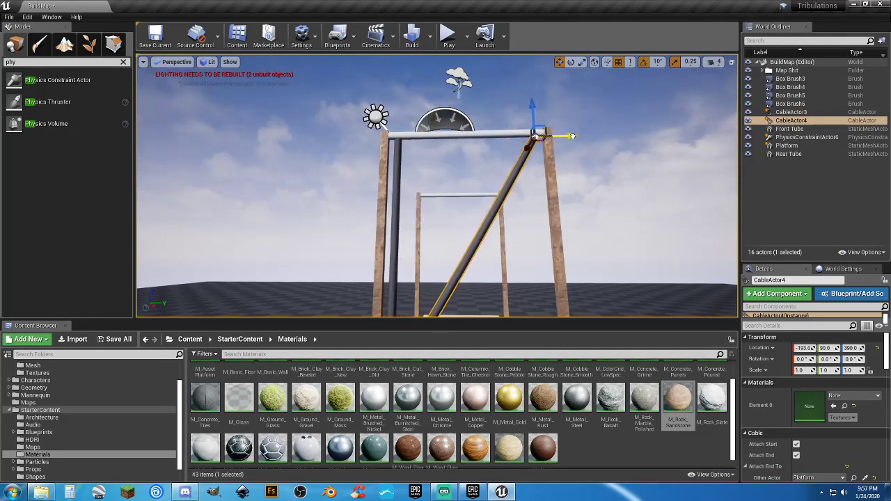
pyautogui.moveTo(575, 135); pyautogui.dragTo(570, 136)
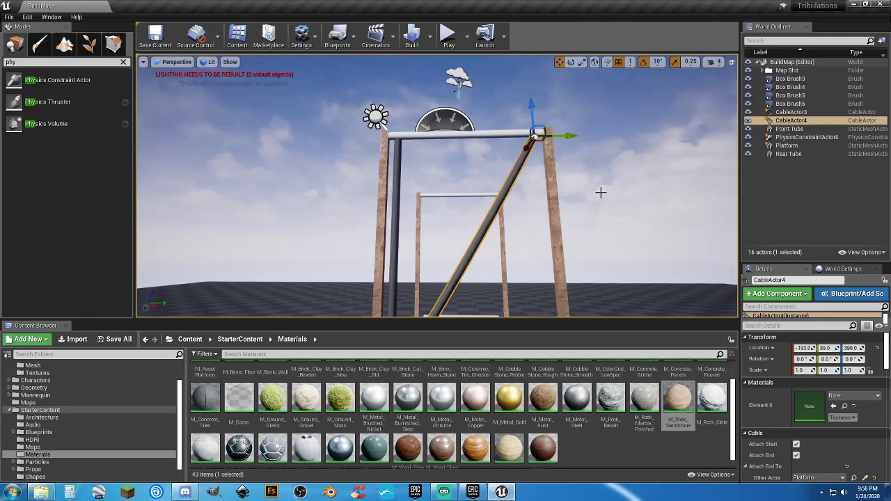
# Set the copied cable's End Location to X -50, Y 50, Z 0 so it hangs to the platform's other front corner
pyautogui.press('Return')
pyautogui.press('f')
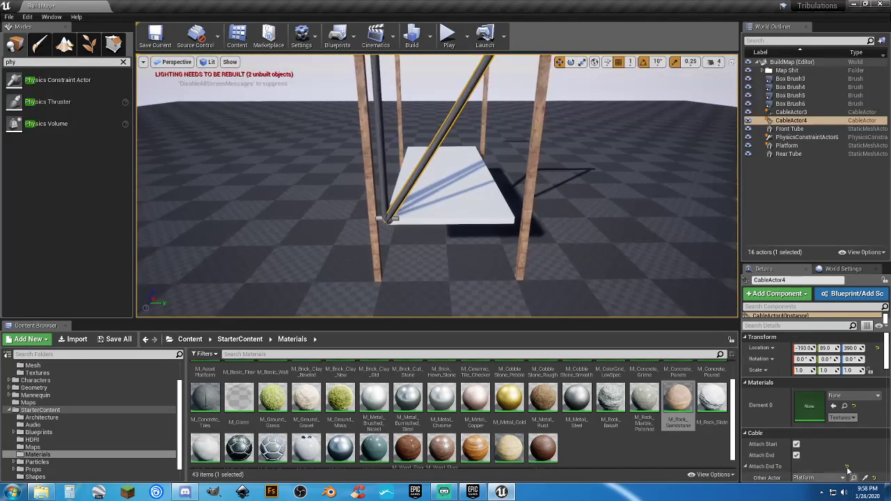
pyautogui.scroll(-5, 821, 443)
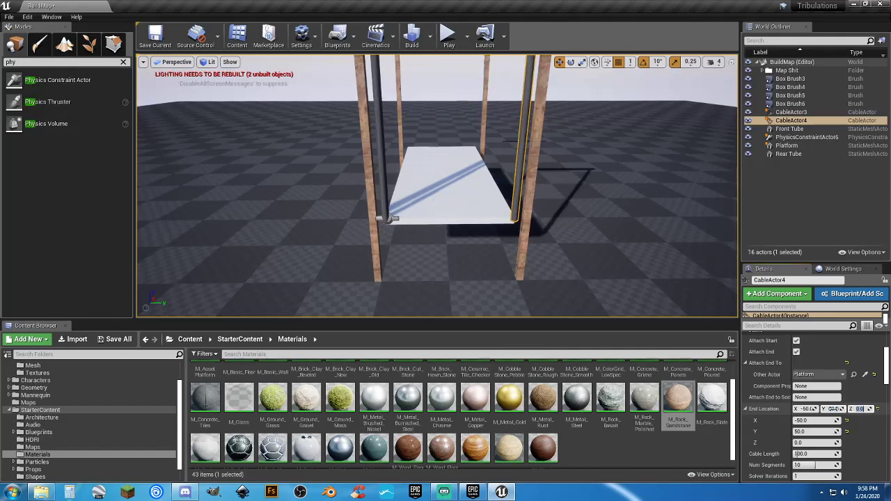
# Play the level and run the character past the platform to check how it hangs with two front cables
pyautogui.click(447, 35)
pyautogui.press('w')
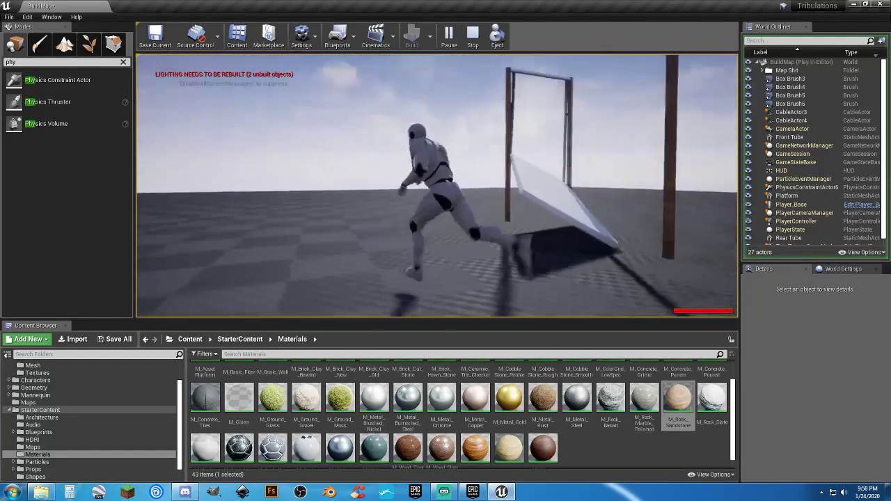
pyautogui.press('Escape')
# Duplicate PhysicsConstraintActor6 and move the copy across to the platform's other front corner, beneath the second cable
pyautogui.moveTo(448, 153); pyautogui.dragTo(518, 155, button='right')
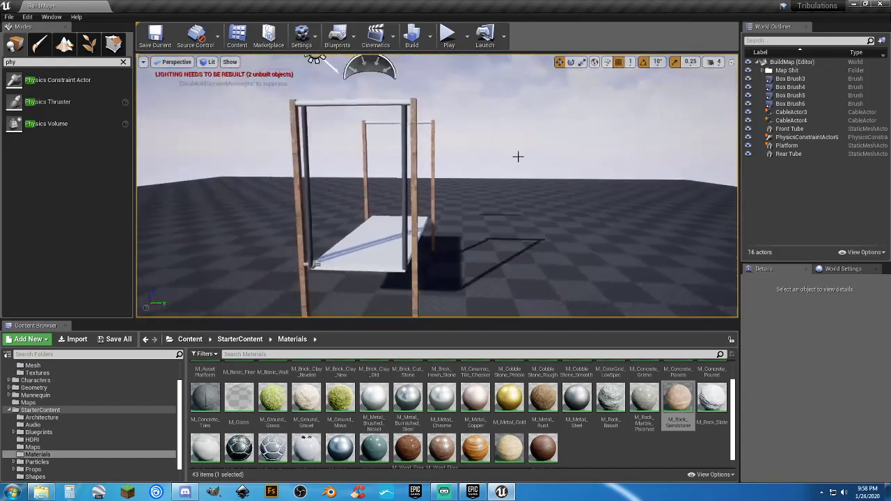
pyautogui.click(793, 137)
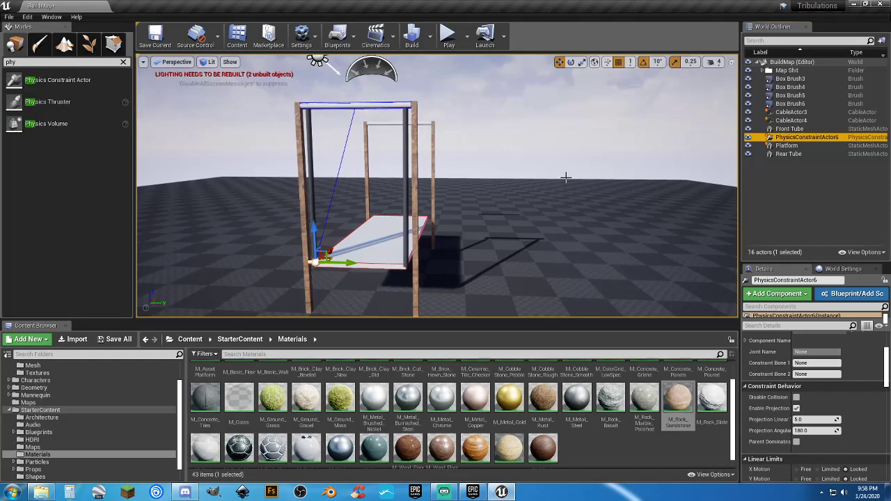
pyautogui.hotkey('ctrl', 'w')
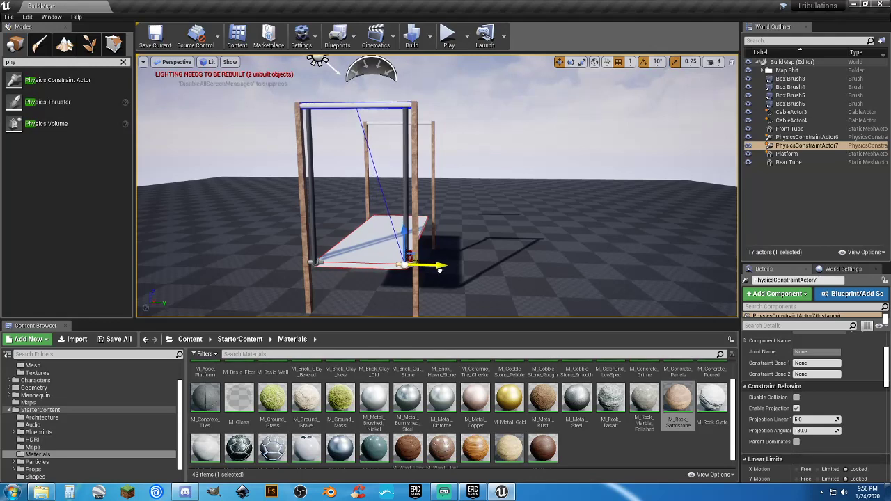
# Play the level and run the character onto the platform to test it with both front-corner constraints
pyautogui.click(450, 41)
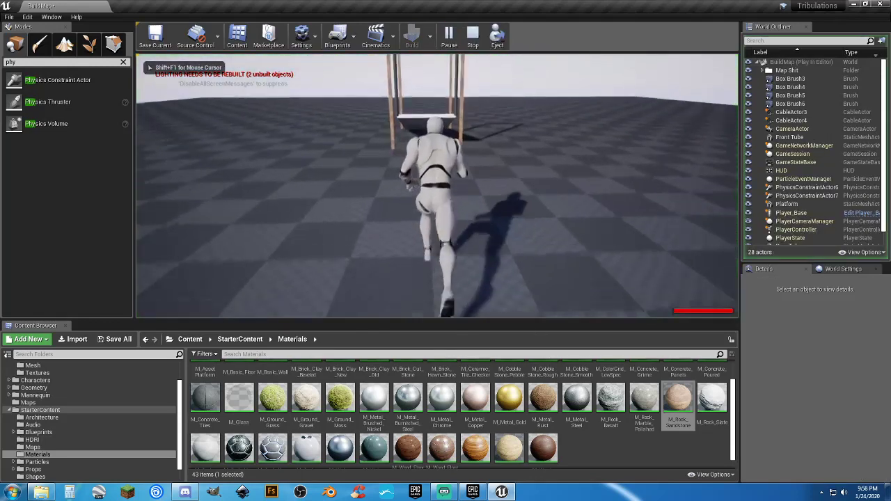
pyautogui.press('w')
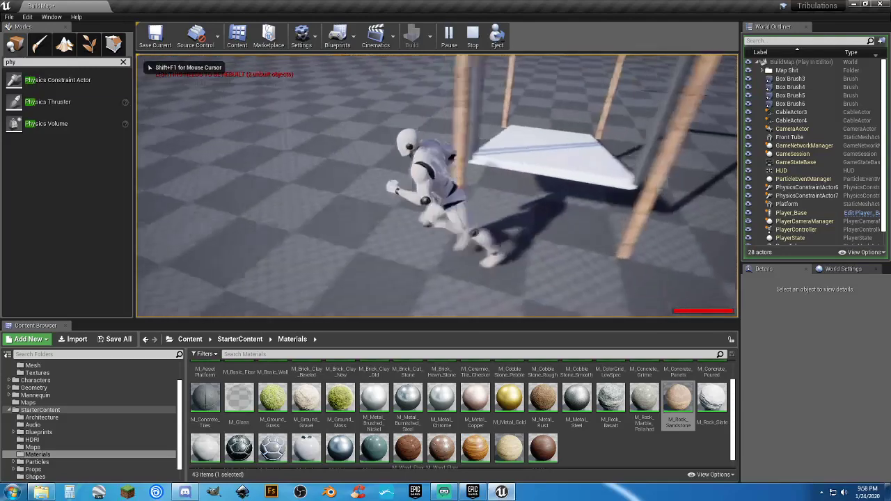
pyautogui.press('w')
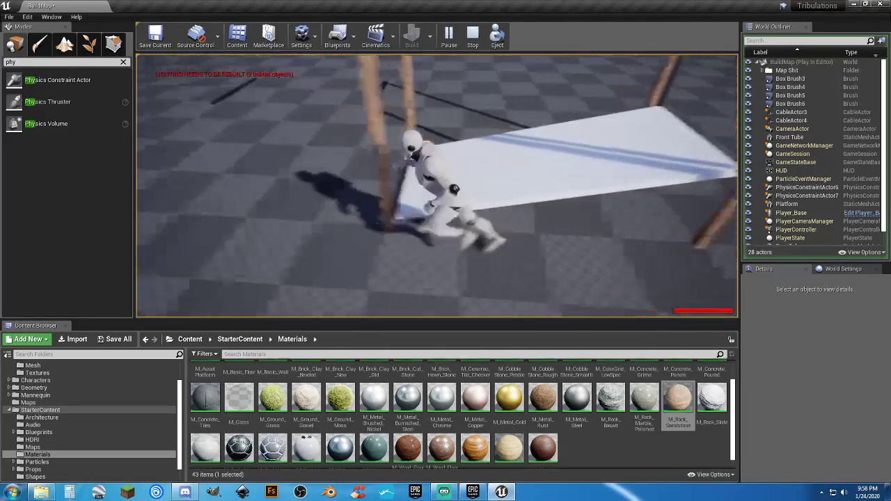
pyautogui.press('w')
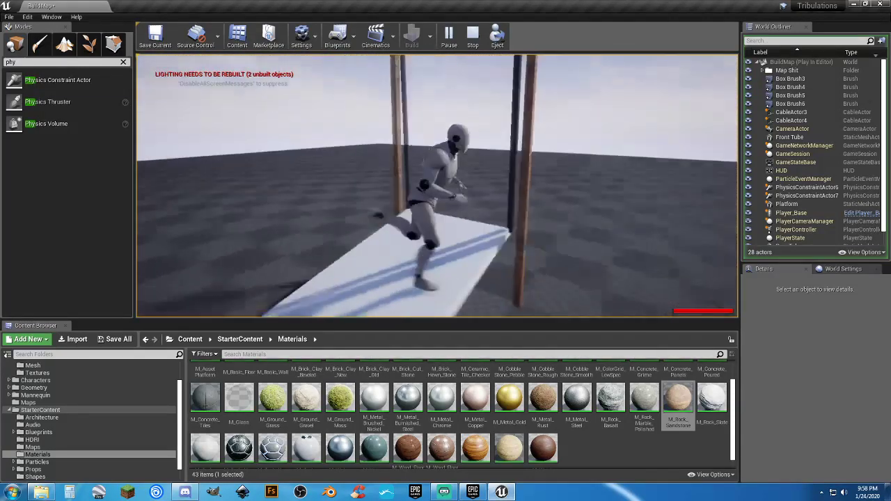
pyautogui.press('w')
pyautogui.press('Escape')
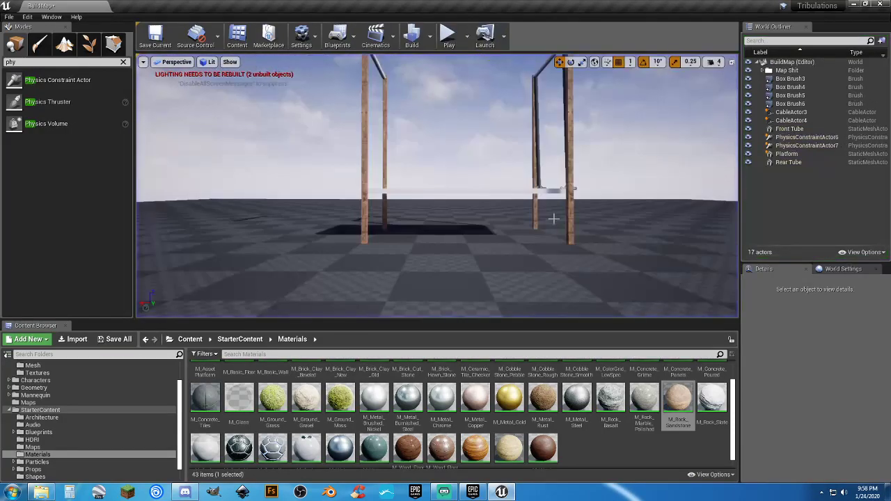
# Duplicate both front-corner physics constraints together and move the copies to the platform's rear corners, at about X 213
pyautogui.click(819, 148)
pyautogui.keyDown('ctrl'); pyautogui.click(807, 138); pyautogui.keyUp('ctrl')
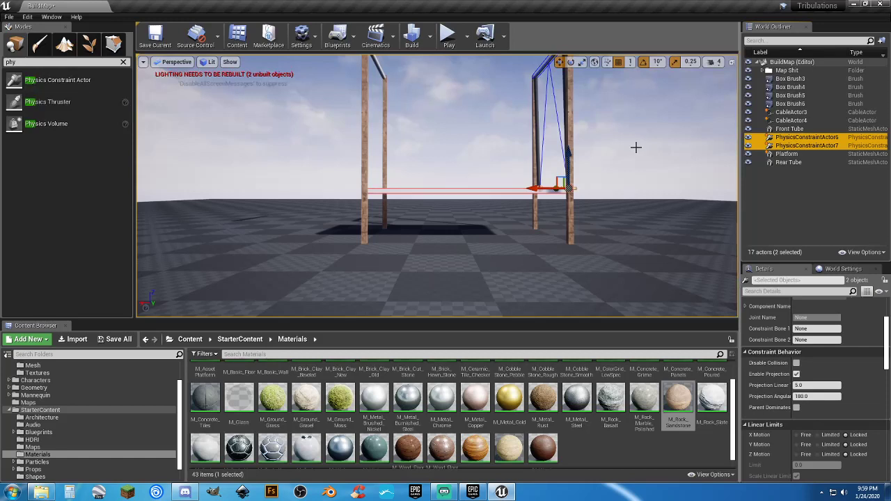
pyautogui.hotkey('ctrl', 'w')
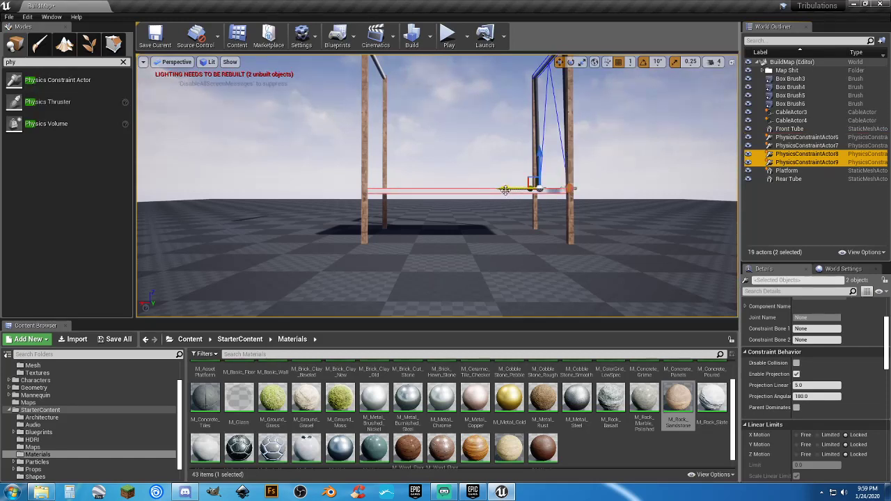
pyautogui.moveTo(504, 188); pyautogui.dragTo(457, 188)
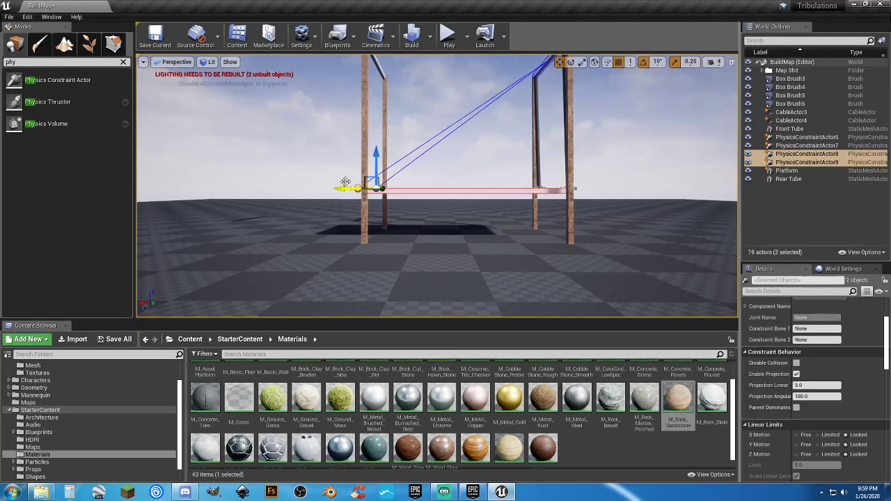
# Play the level and jump the character onto the platform to test it with all four corner constraints
pyautogui.click(448, 35)
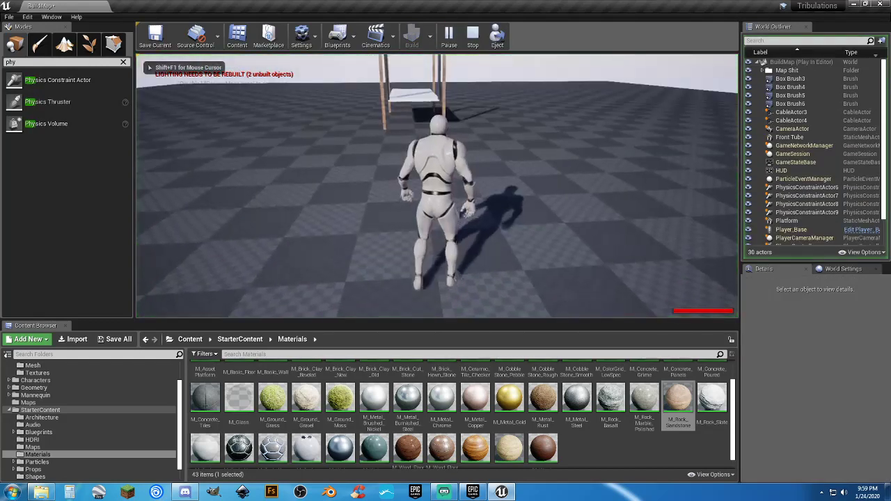
pyautogui.press('w')
pyautogui.press('space')
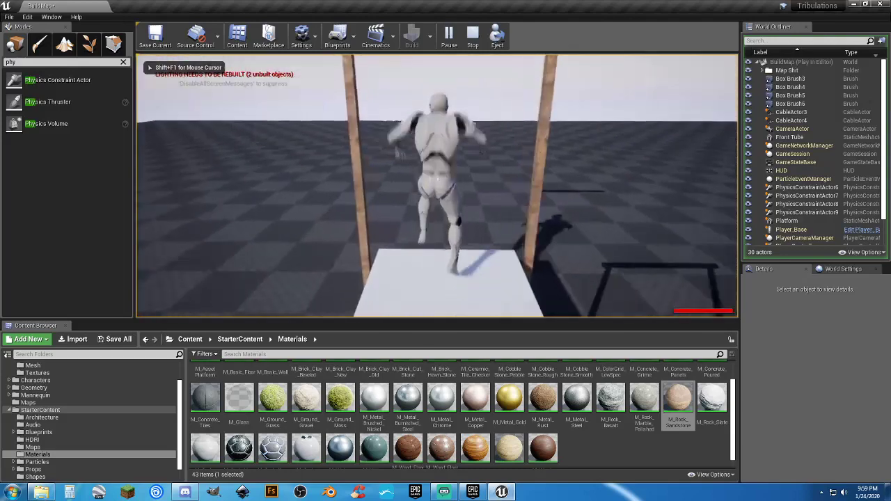
pyautogui.press('Escape')
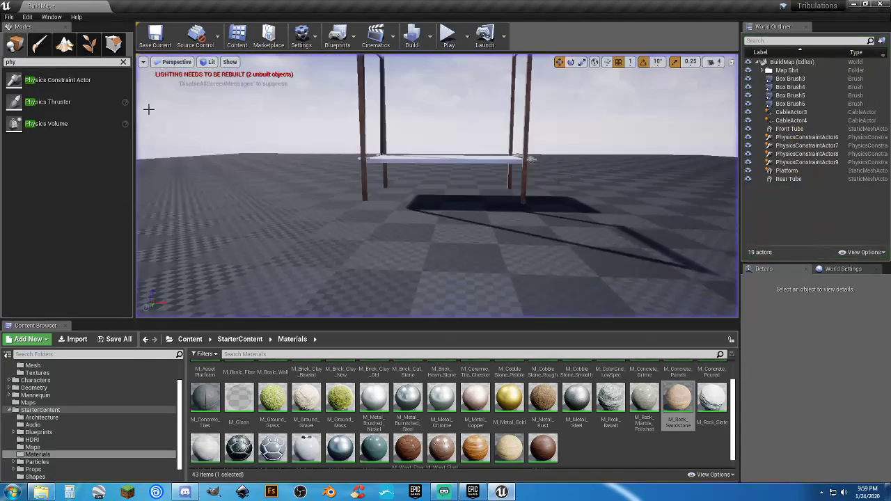
# Set Constraint Actor 2 to Rear Tube for both rear-corner constraints, PhysicsConstraintActor8 and PhysicsConstraintActor9
pyautogui.moveTo(335, 176); pyautogui.dragTo(376, 184, button='right')
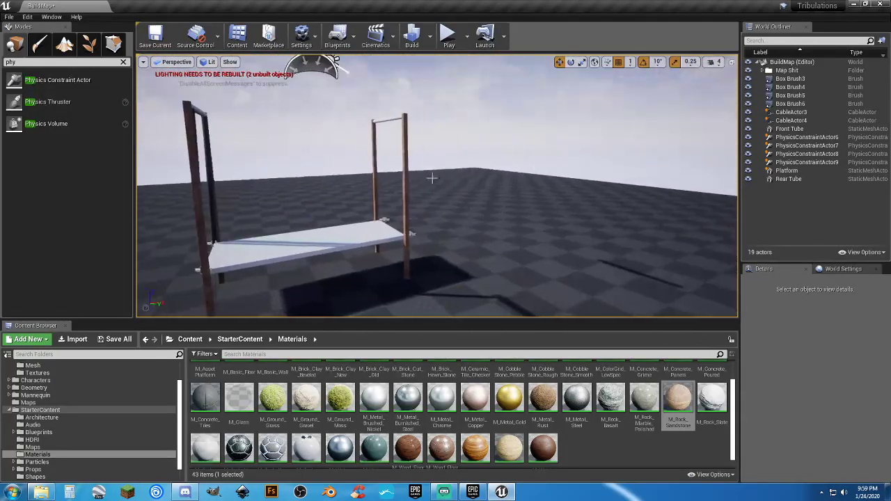
pyautogui.click(815, 162)
pyautogui.keyDown('ctrl'); pyautogui.click(829, 154); pyautogui.keyUp('ctrl')
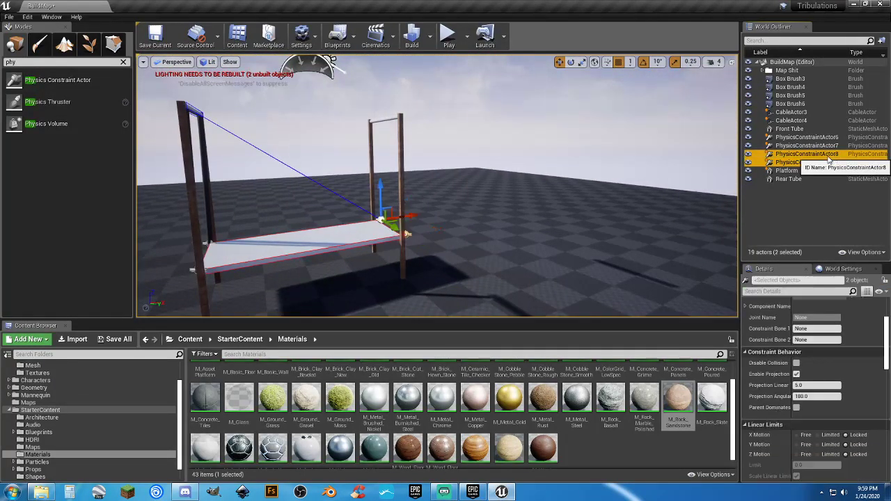
pyautogui.scroll(-1, 823, 346)
pyautogui.scroll(3, 823, 346)
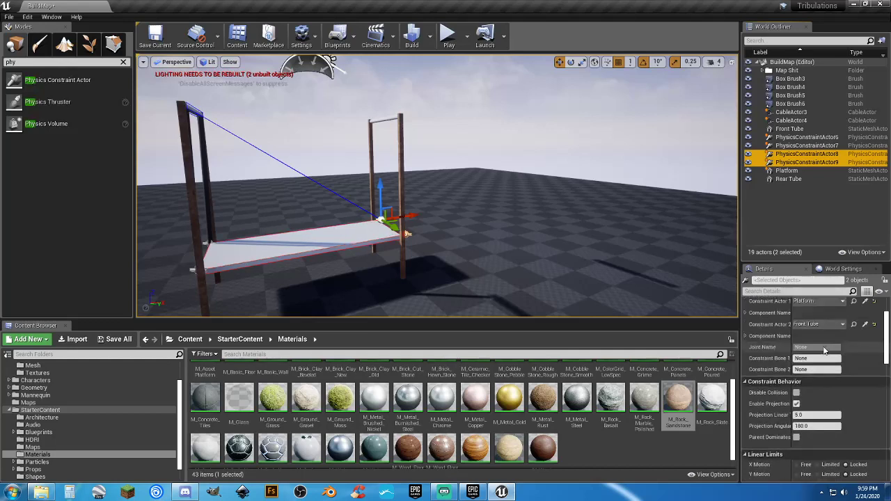
pyautogui.scroll(2, 821, 349)
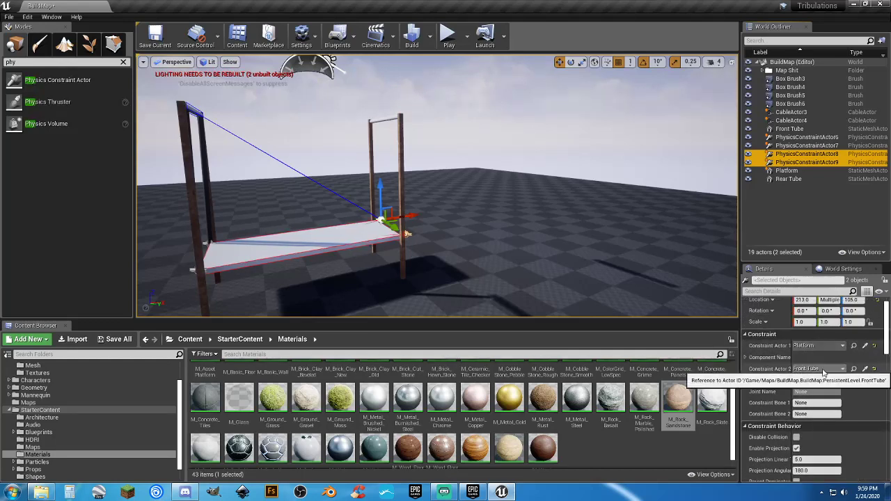
pyautogui.click(822, 369)
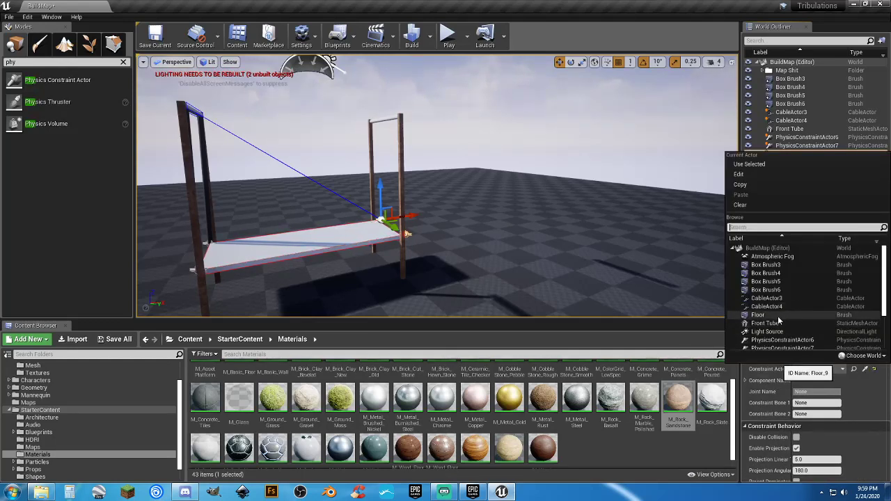
pyautogui.scroll(-2, 780, 320)
pyautogui.scroll(2, 777, 320)
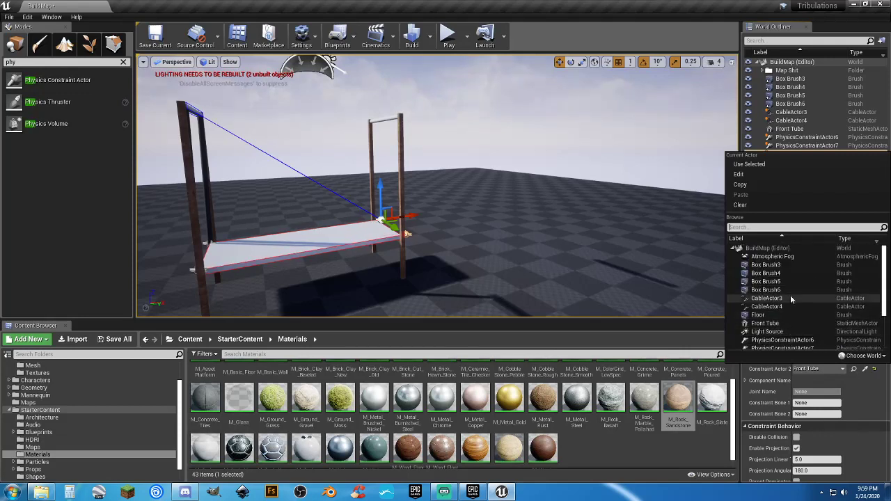
pyautogui.scroll(-4, 783, 307)
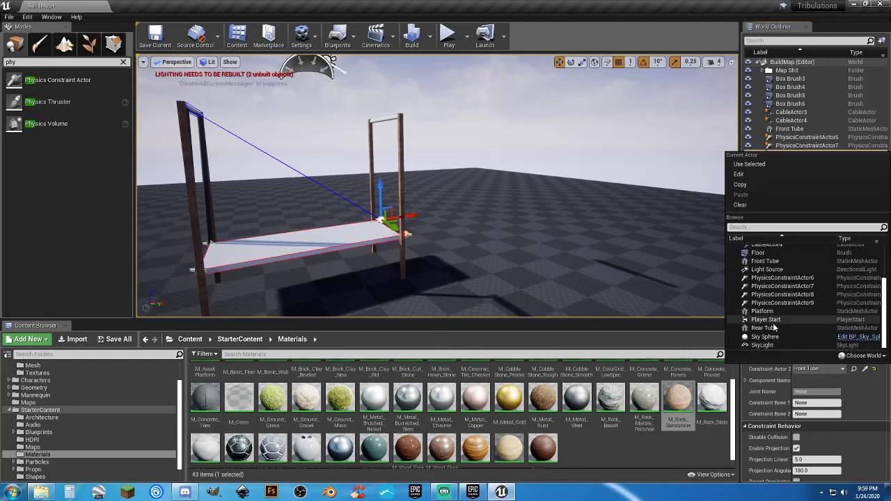
pyautogui.click(768, 328)
# Play the level and jump the character onto the platform to test it with the rear constraints linked to Rear Tube
pyautogui.click(449, 36)
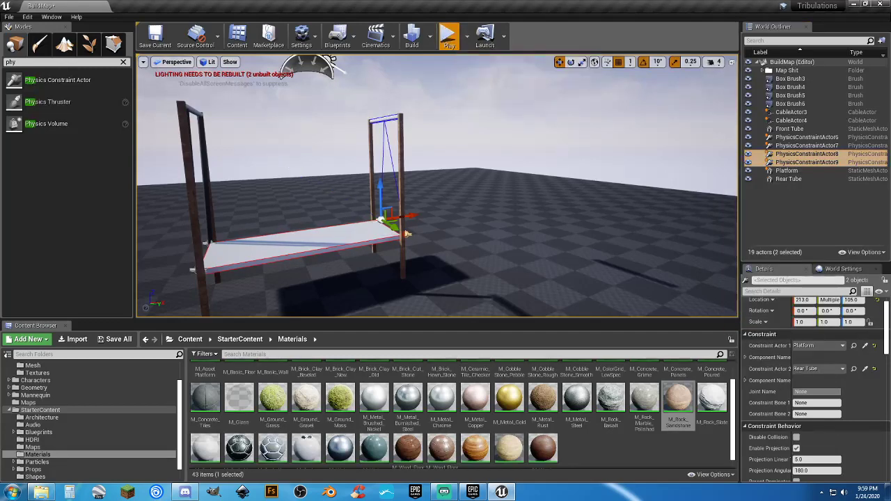
pyautogui.press('w')
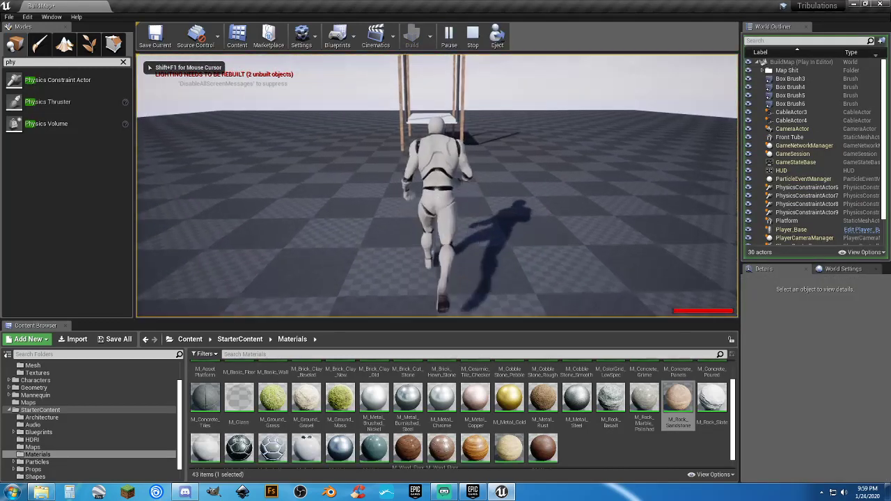
pyautogui.press('w')
pyautogui.press('space')
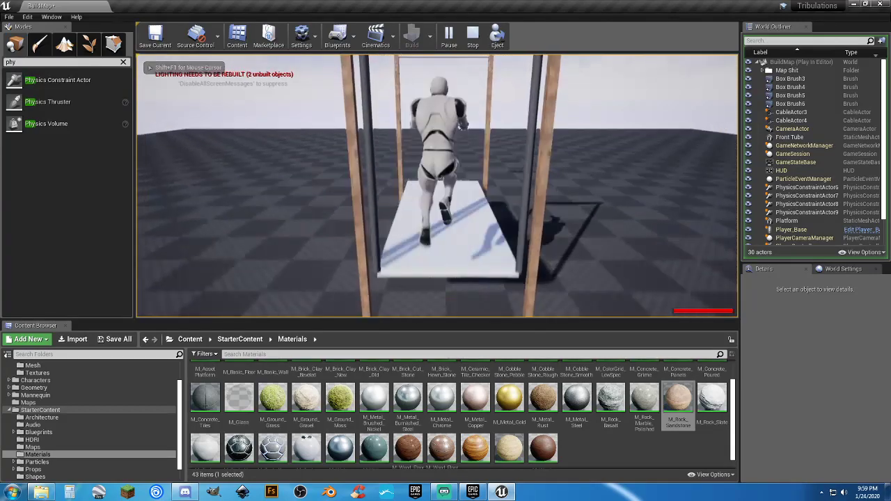
pyautogui.press('s')
pyautogui.press('s')
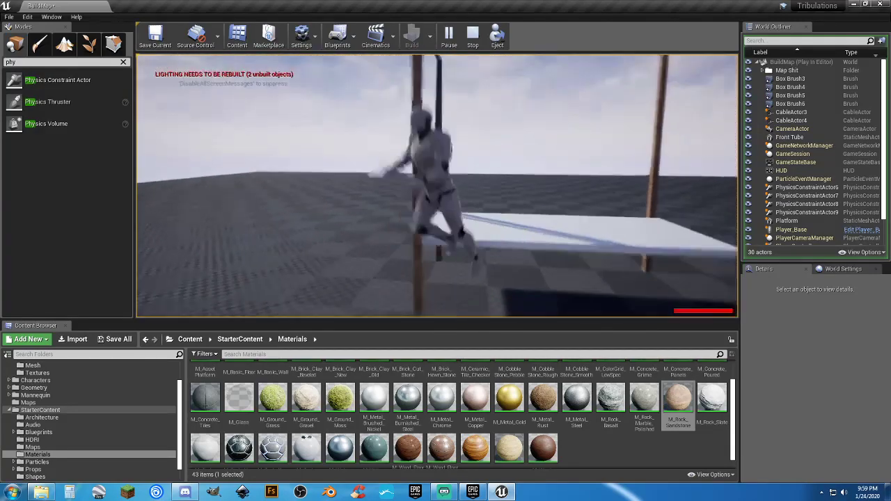
pyautogui.press('d')
pyautogui.press('a')
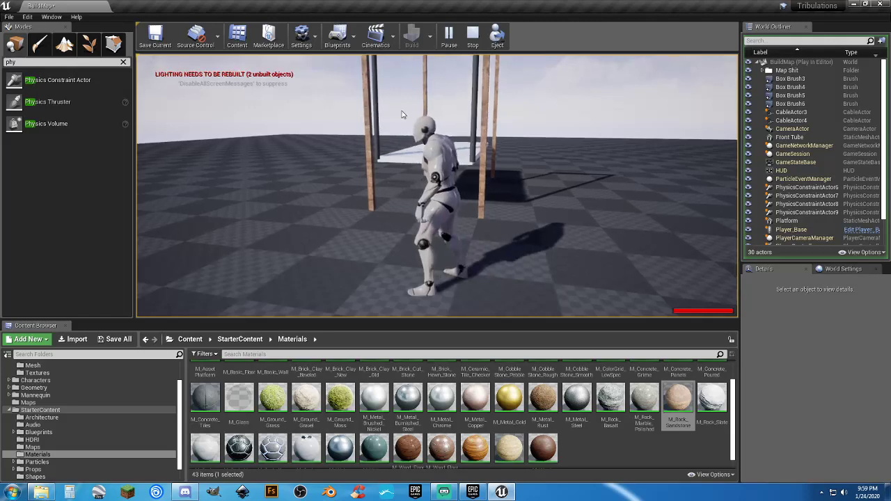
pyautogui.press('Escape')
# Move the support posts outward in pairs, Box Brush3 and Box Brush5 to Y 194 and Box Brush4 and Box Brush6 away from the platform's opposite side
pyautogui.click(493, 120)
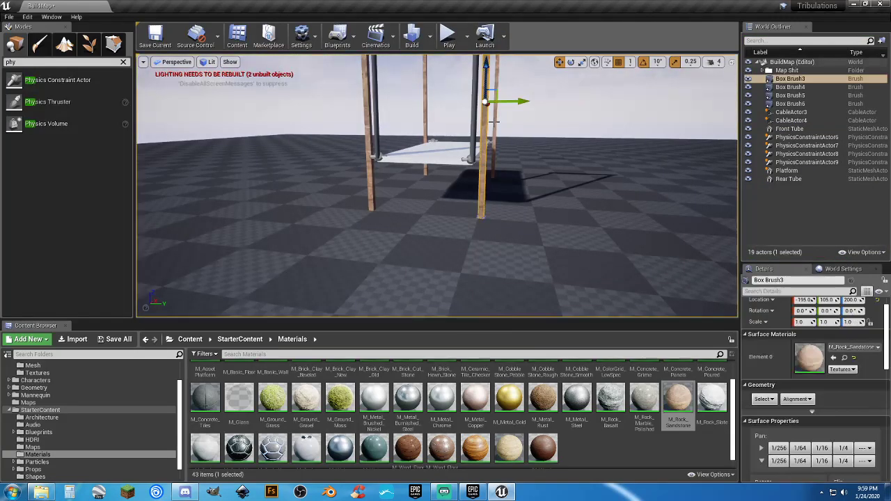
pyautogui.keyDown('ctrl'); pyautogui.click(492, 118); pyautogui.keyUp('ctrl')
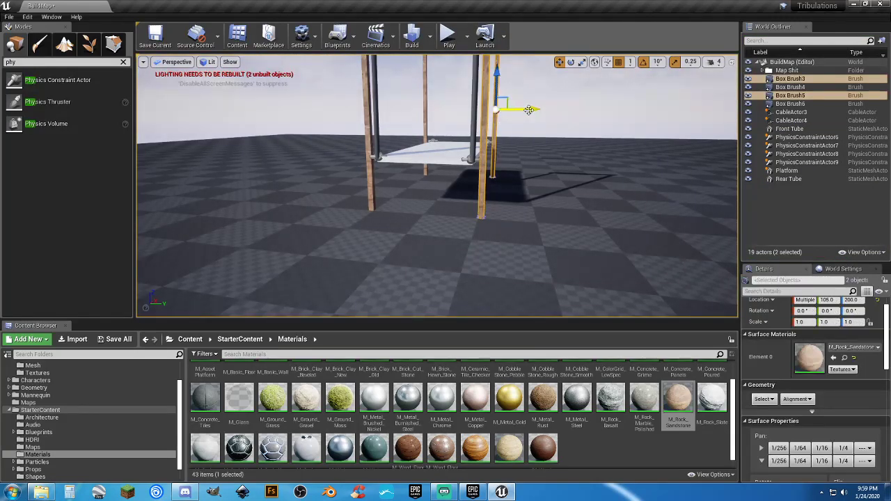
pyautogui.moveTo(551, 109); pyautogui.dragTo(562, 109)
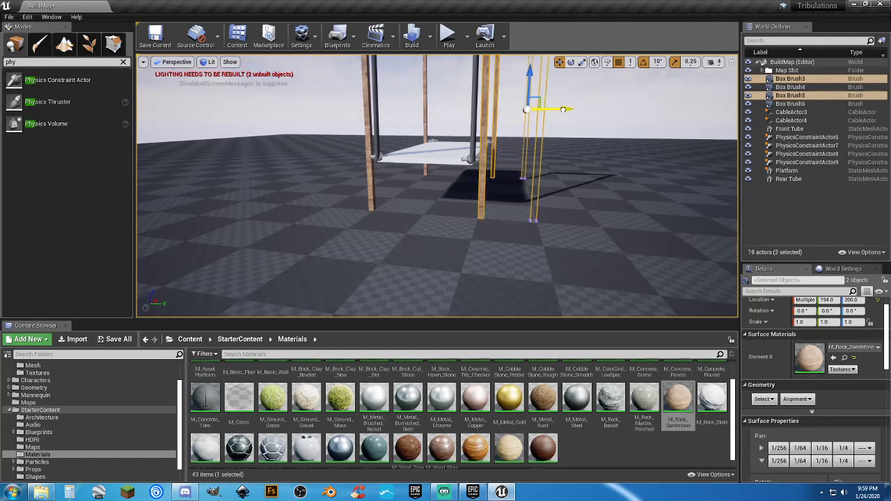
pyautogui.click(421, 116)
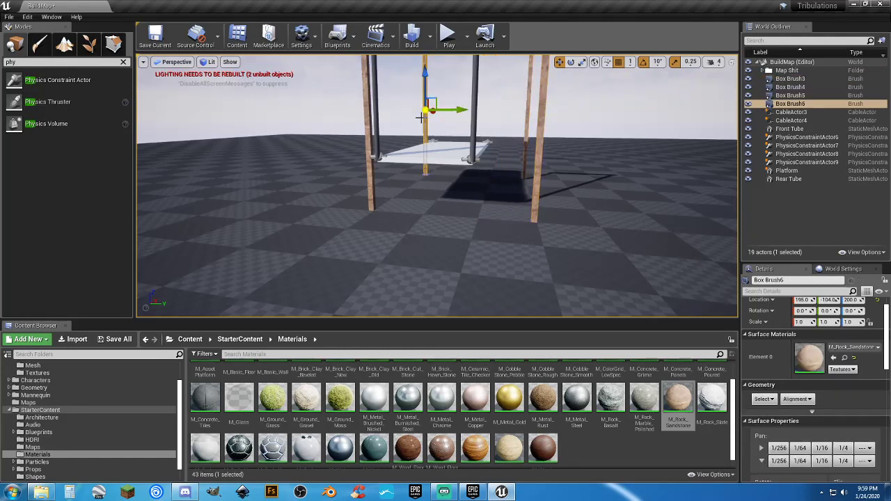
pyautogui.keyDown('ctrl'); pyautogui.click(369, 170); pyautogui.keyUp('ctrl')
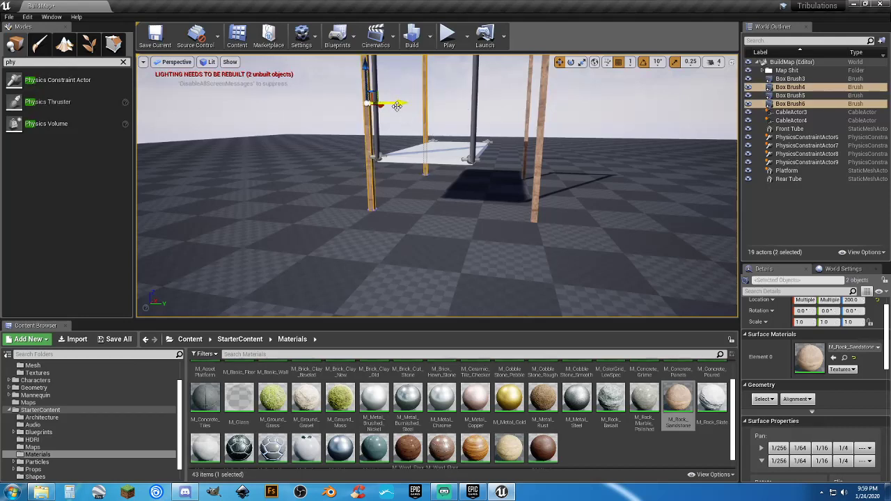
pyautogui.moveTo(391, 104); pyautogui.dragTo(352, 99)
# Lengthen Front Tube and Rear Tube together to span the widened posts by setting their Z scale to 4.0
pyautogui.moveTo(623, 79)
pyautogui.mouseDown(button='right')
pyautogui.moveTo(622, 56)
pyautogui.moveTo(622, 79)
pyautogui.mouseUp(button='right')
pyautogui.press('s')
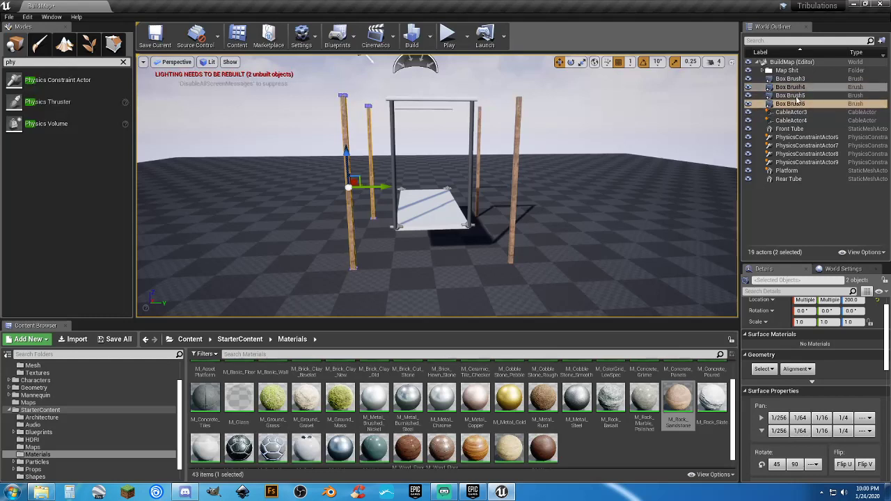
pyautogui.click(793, 179)
pyautogui.keyDown('ctrl'); pyautogui.click(790, 129); pyautogui.keyUp('ctrl')
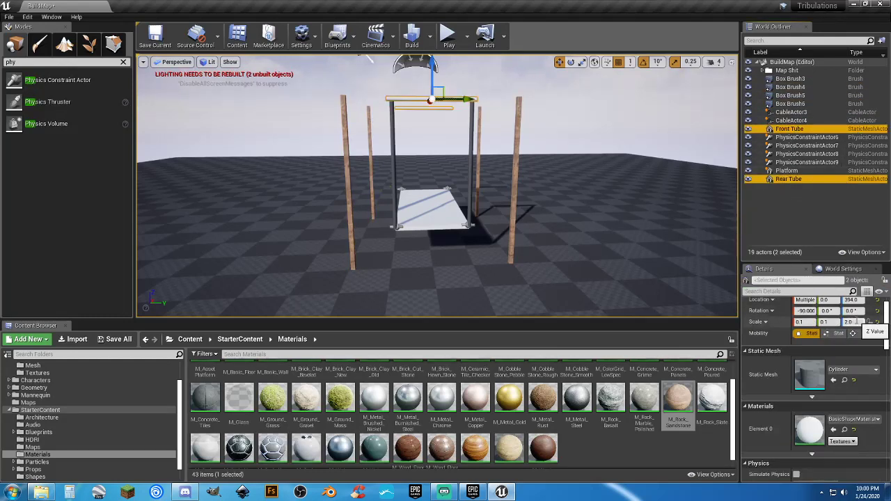
pyautogui.click(857, 321)
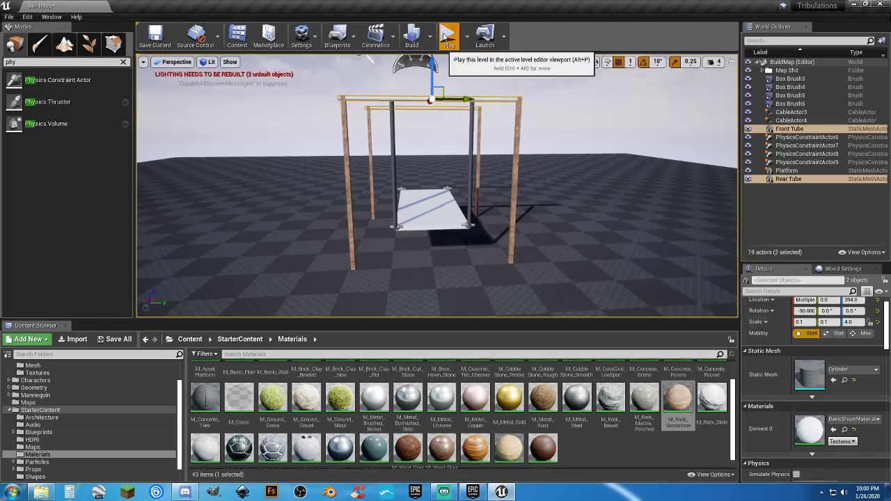
# Play the level and run the character onto the platform to test it inside the widened frame
pyautogui.click(454, 42)
pyautogui.press('w')
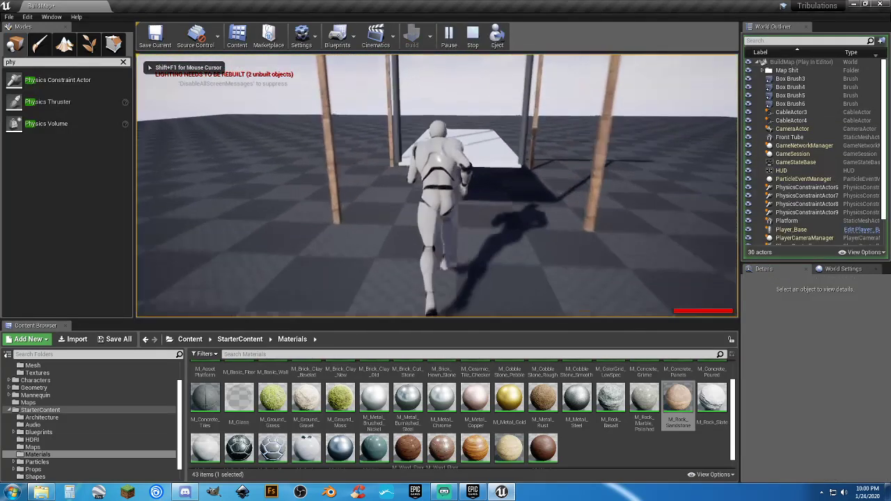
pyautogui.press('a')
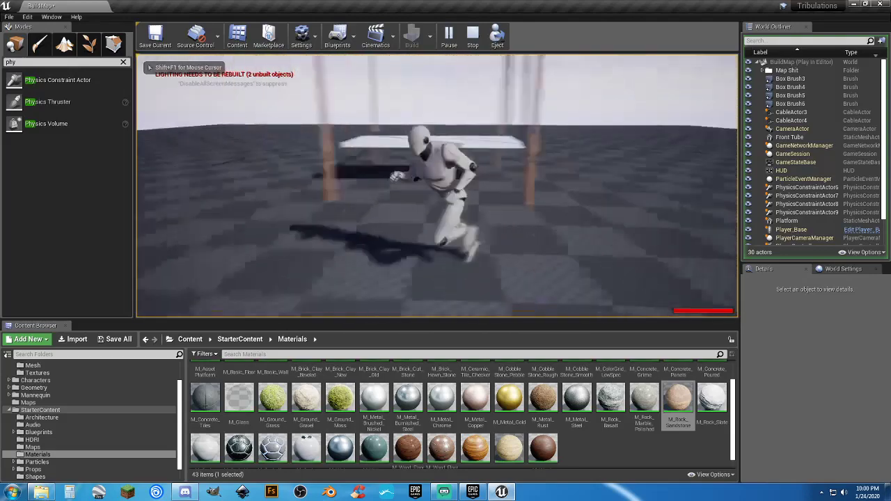
pyautogui.press('w')
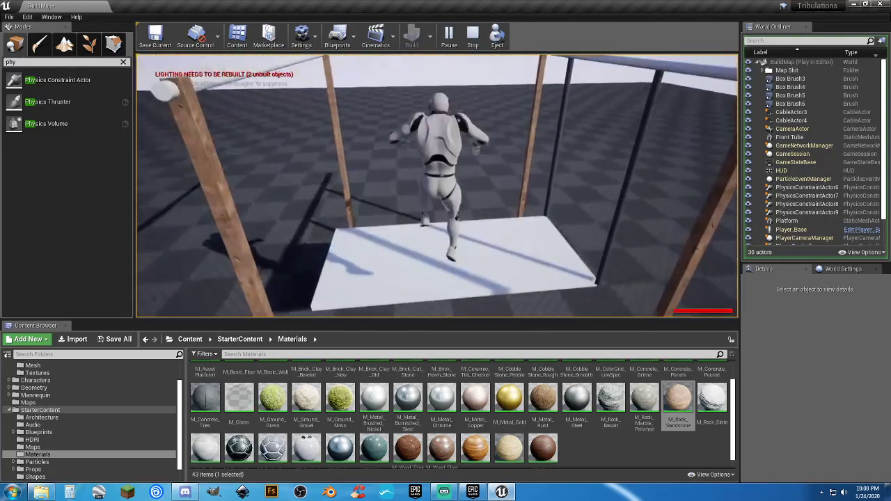
pyautogui.press('Escape')
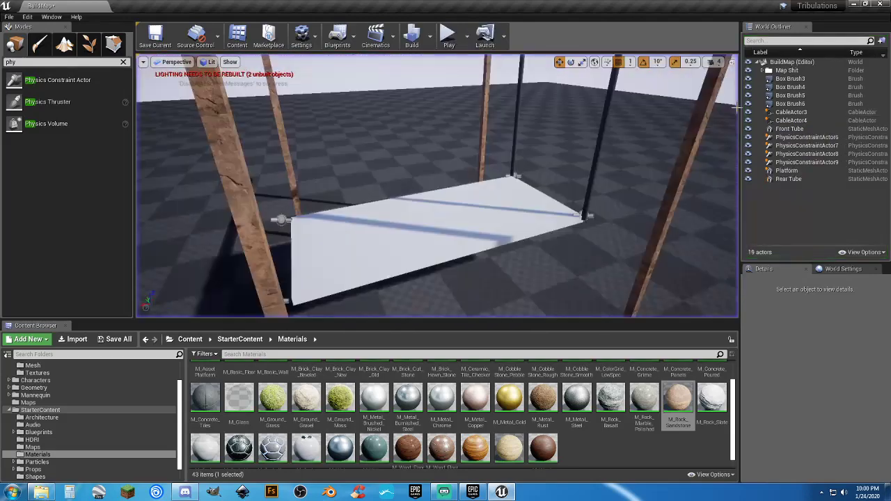
# Delete PhysicsConstraintActor7, PhysicsConstraintActor8 and PhysicsConstraintActor9
pyautogui.keyDown('ctrl'); pyautogui.click(805, 154); pyautogui.keyUp('ctrl')
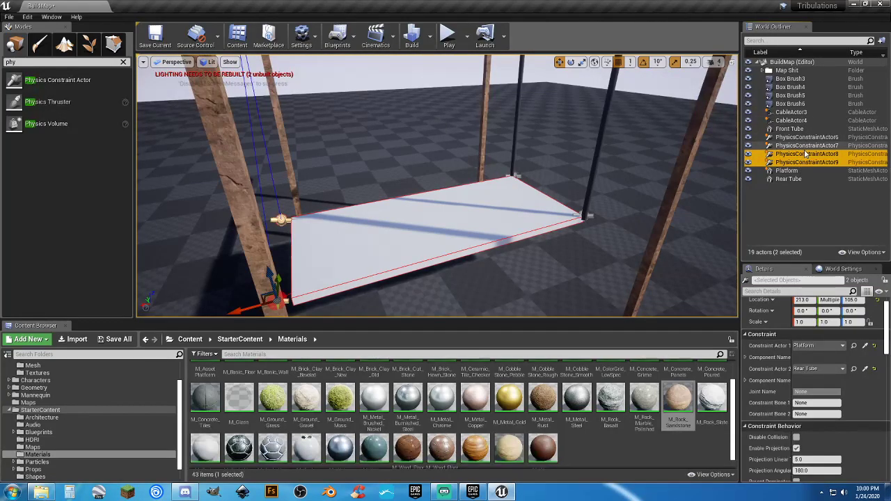
pyautogui.keyDown('ctrl'); pyautogui.click(805, 145); pyautogui.keyUp('ctrl')
pyautogui.press('Delete')
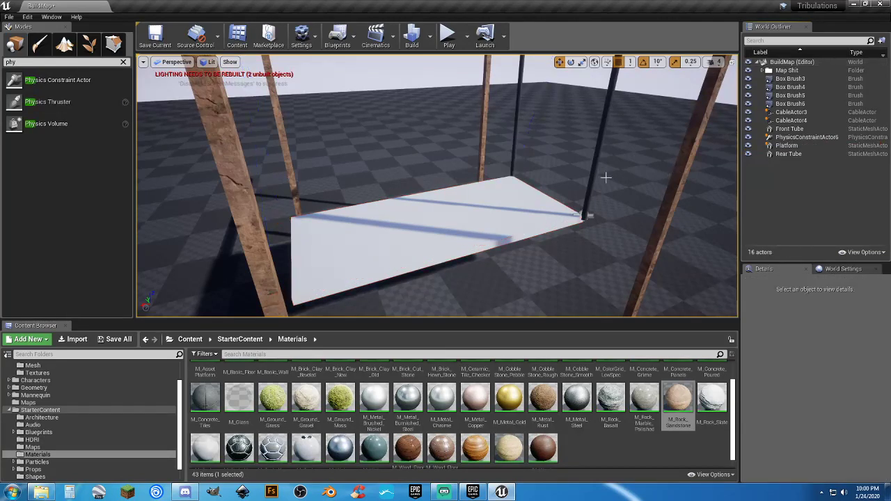
# Play the level and run the character around and onto the platform to test it with only the single front-corner constraint
pyautogui.moveTo(605, 177); pyautogui.dragTo(607, 97, button='right')
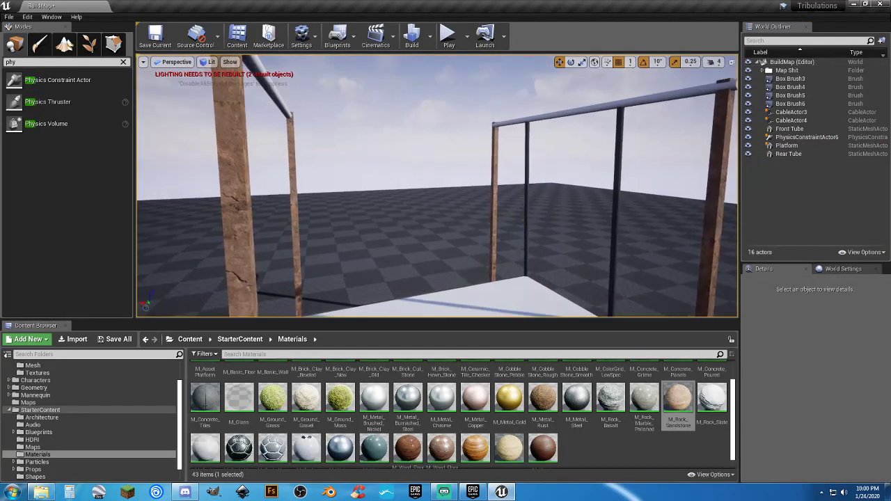
pyautogui.click(449, 39)
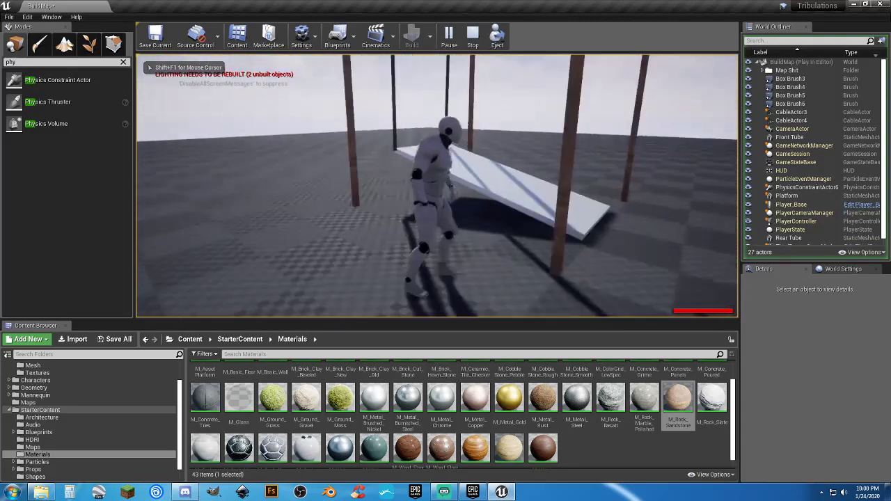
pyautogui.press('a')
pyautogui.press('d')
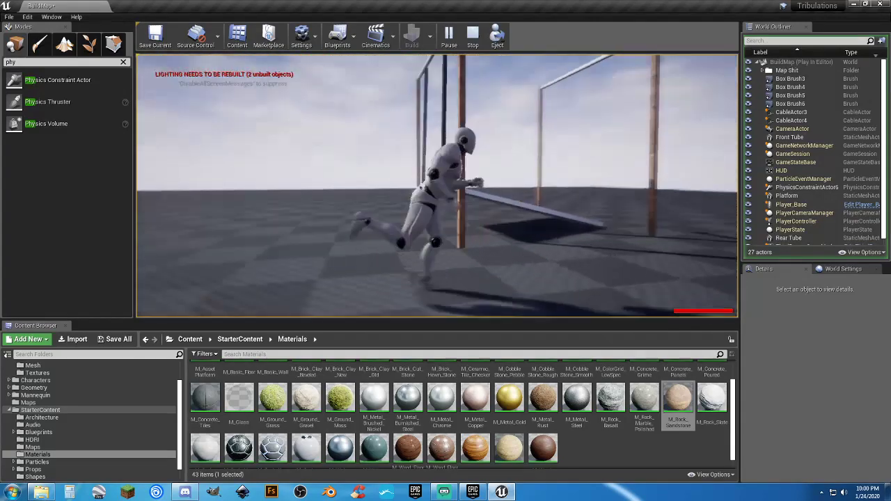
pyautogui.press('w')
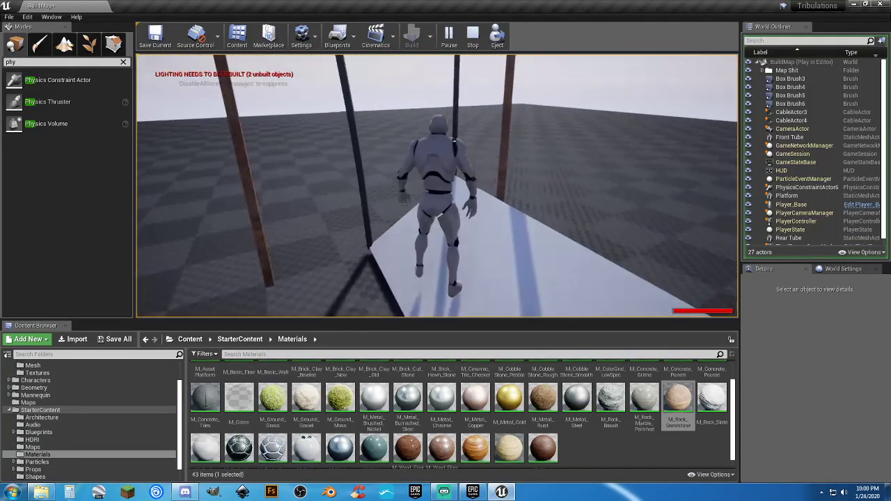
pyautogui.press('a')
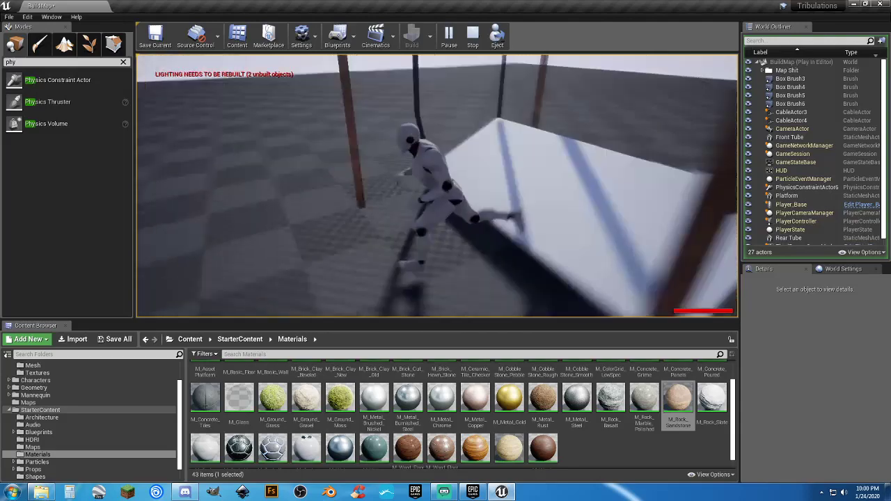
pyautogui.press('w')
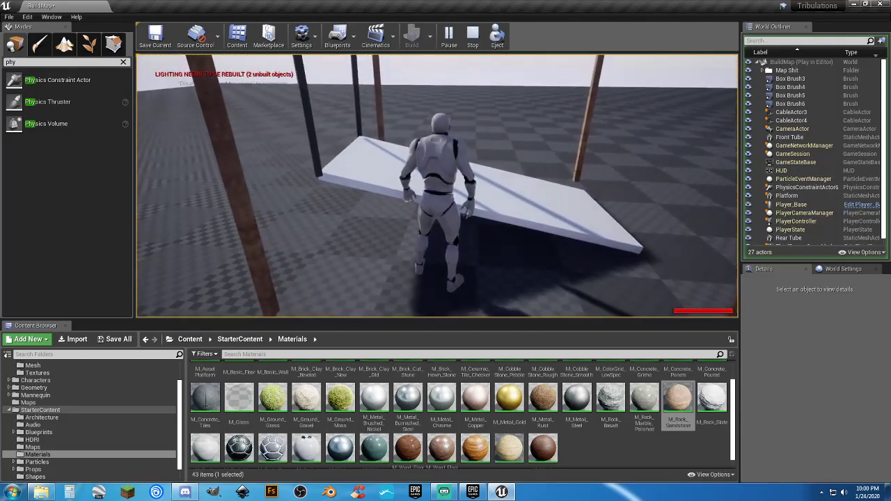
pyautogui.press('a')
pyautogui.press('w')
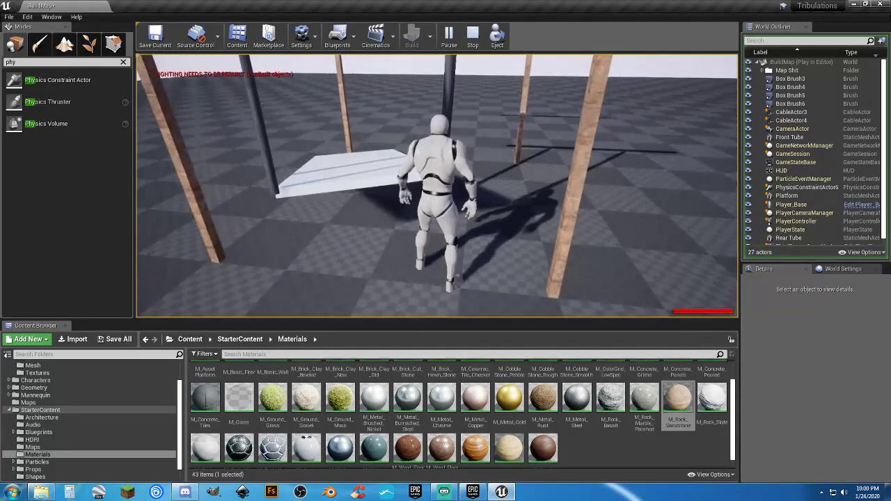
pyautogui.press('Escape')
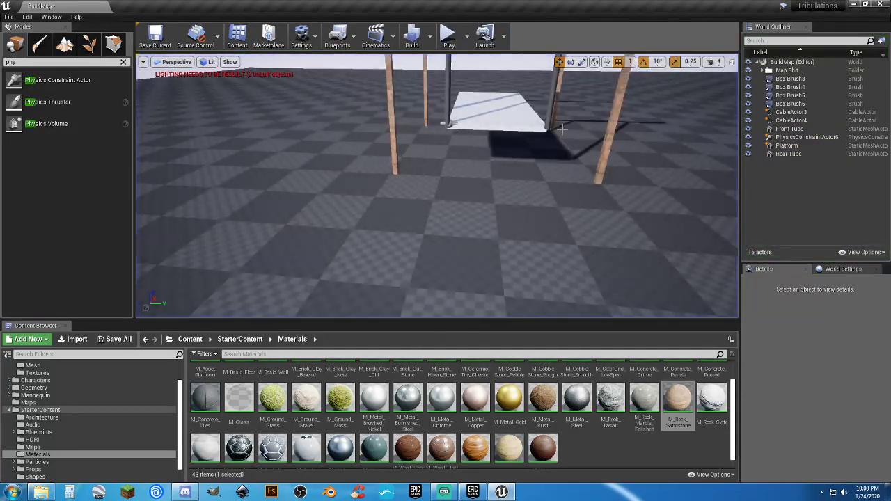
# Place a new physics constraint at the platform's other front corner, about X -182, Y 64, and link it to Platform and the front tube
pyautogui.click(801, 137)
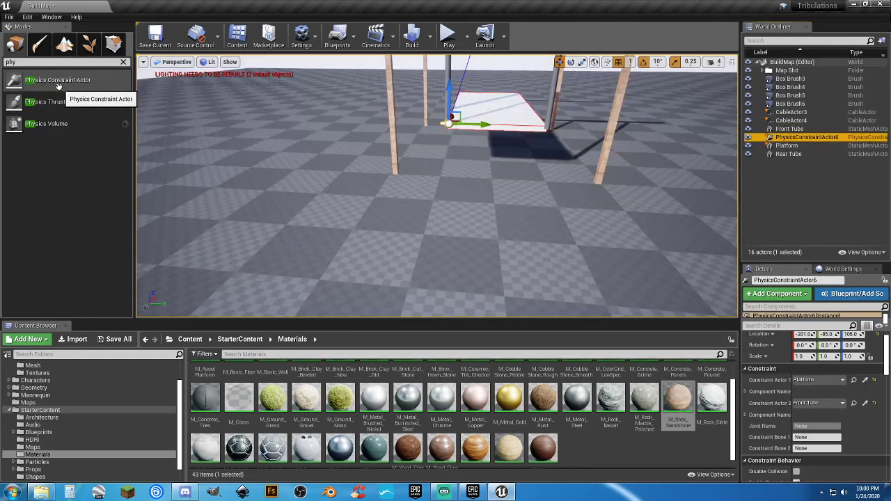
pyautogui.moveTo(58, 84); pyautogui.dragTo(229, 85)
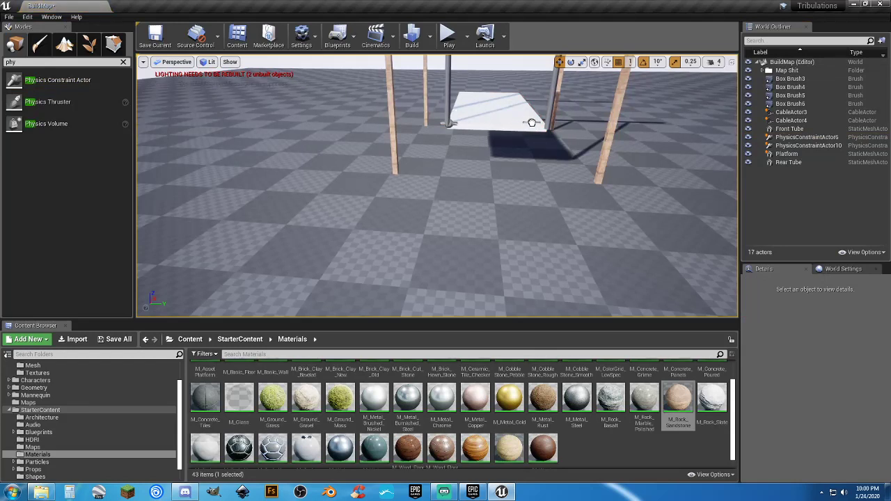
pyautogui.moveTo(531, 124); pyautogui.dragTo(531, 125)
pyautogui.moveTo(557, 188); pyautogui.dragTo(591, 209, button='right')
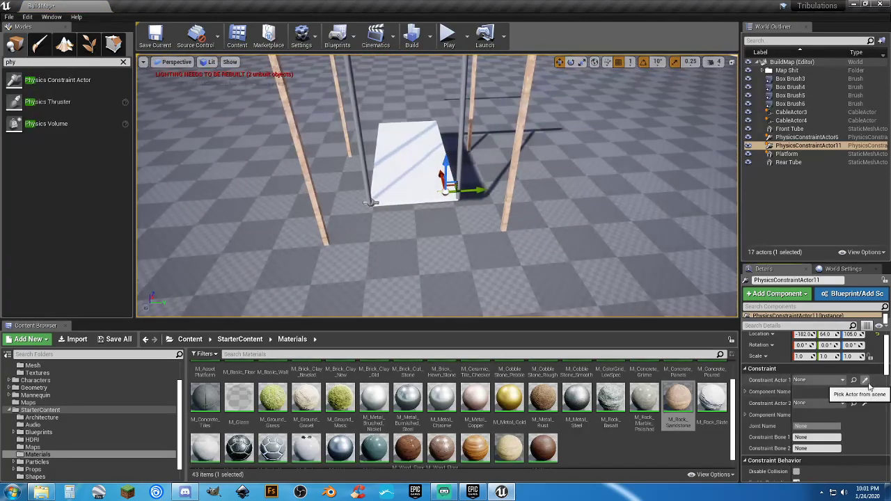
pyautogui.click(865, 380)
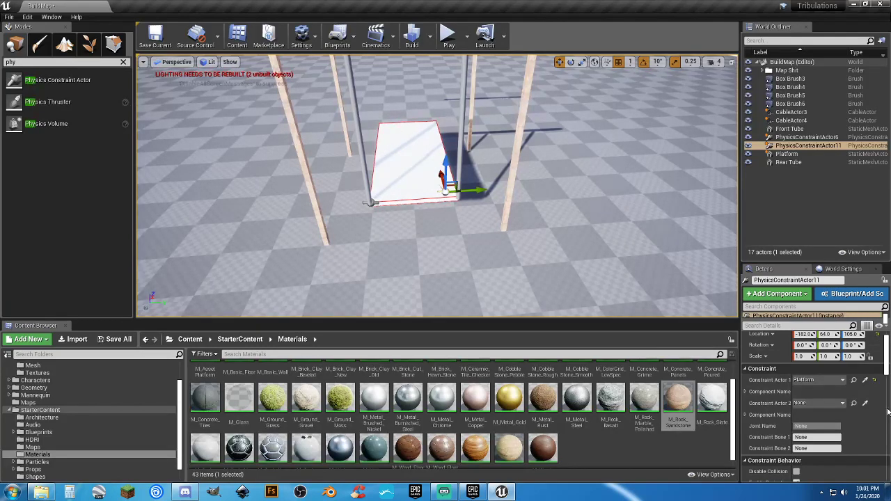
pyautogui.keyDown('alt'); pyautogui.moveTo(490, 216); pyautogui.dragTo(489, 186); pyautogui.keyUp('alt')
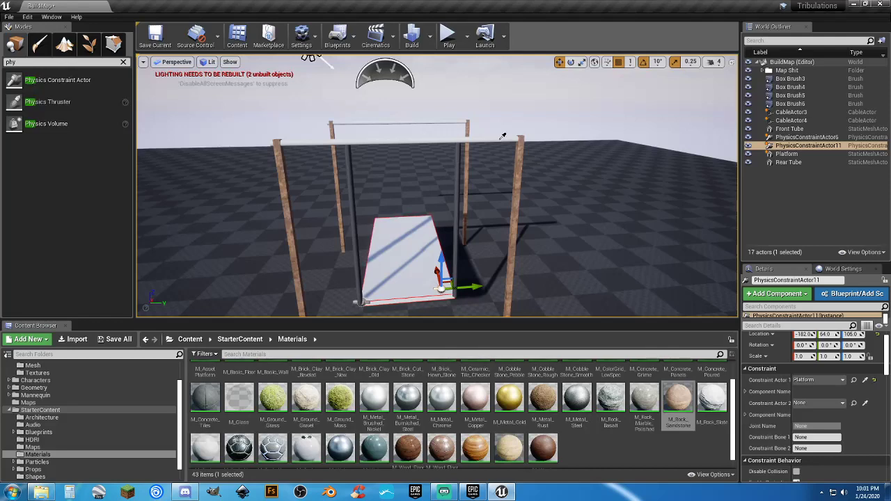
# Play the level and run the character onto and around the platform to test it with both front-corner constraints
pyautogui.click(448, 35)
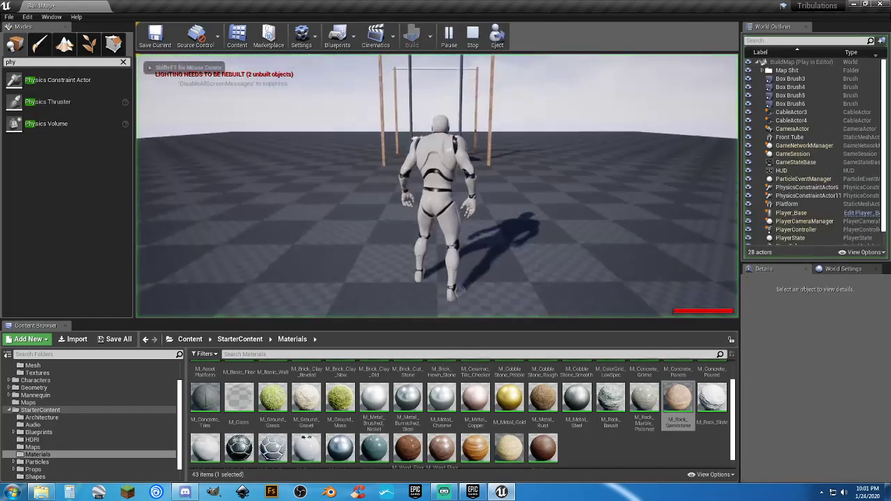
pyautogui.press('w')
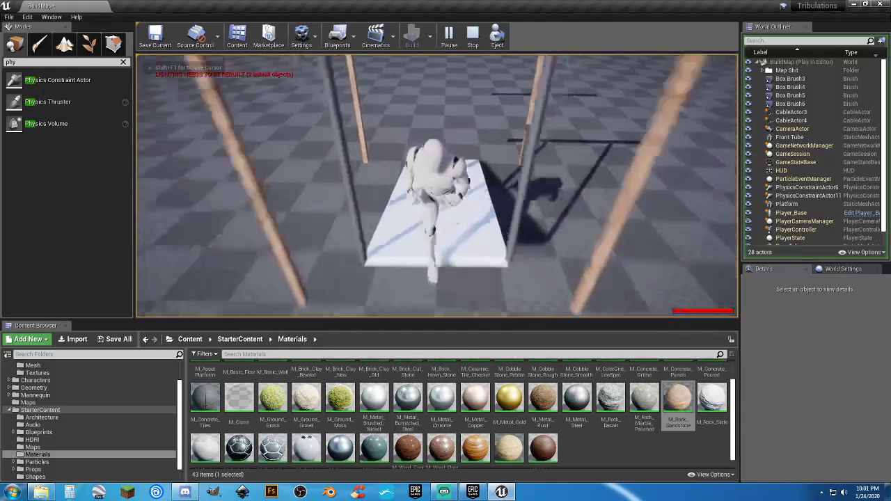
pyautogui.press('s')
pyautogui.press('a')
pyautogui.press('w')
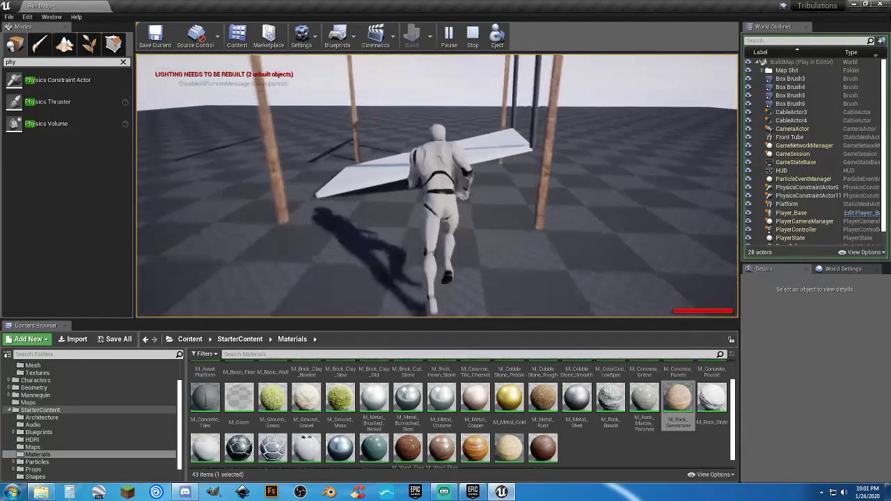
pyautogui.press('s')
pyautogui.press('Escape')
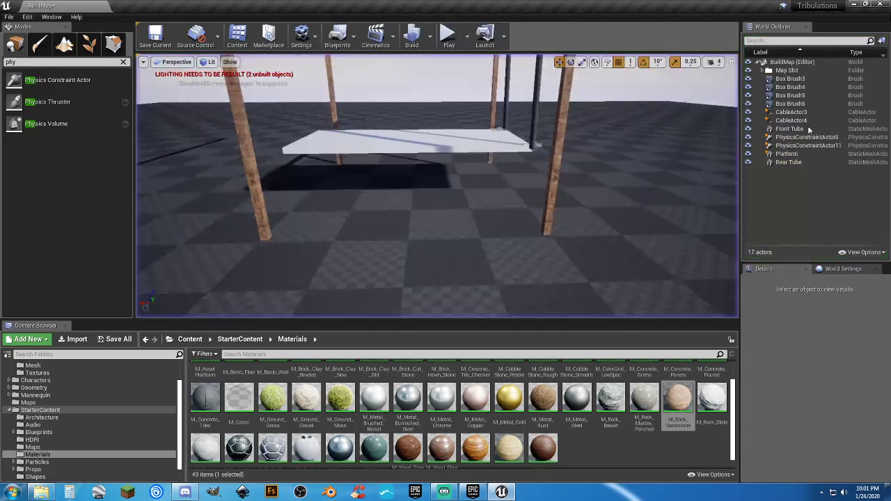
# Delete the two front-corner constraints, PhysicsConstraintActor6 and PhysicsConstraintActor11
pyautogui.click(530, 142)
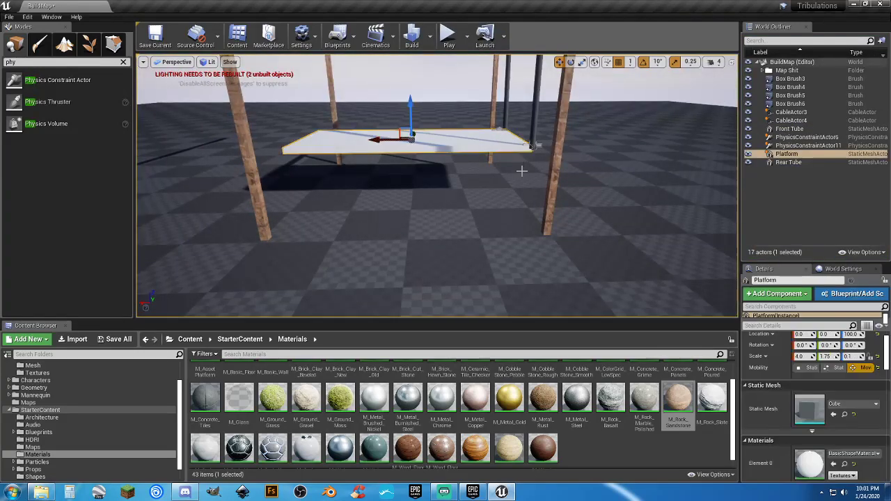
pyautogui.moveTo(531, 142); pyautogui.dragTo(531, 142, button='right')
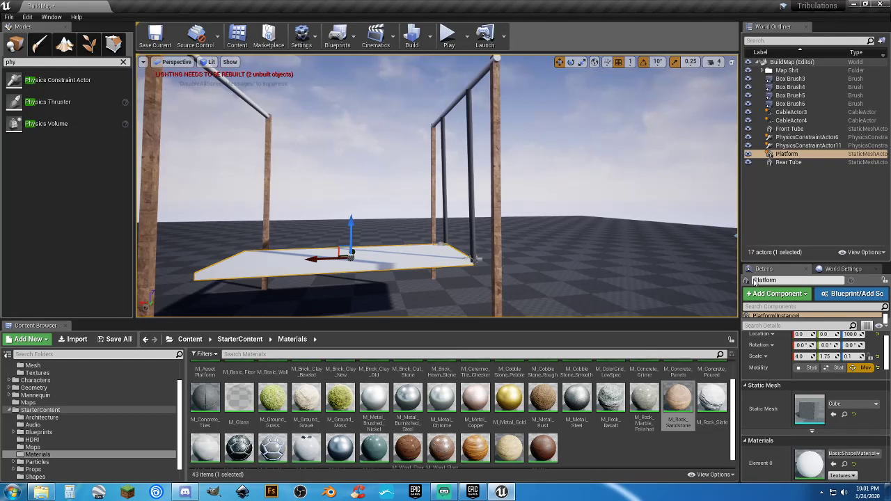
pyautogui.click(805, 145)
pyautogui.keyDown('ctrl'); pyautogui.click(807, 137); pyautogui.keyUp('ctrl')
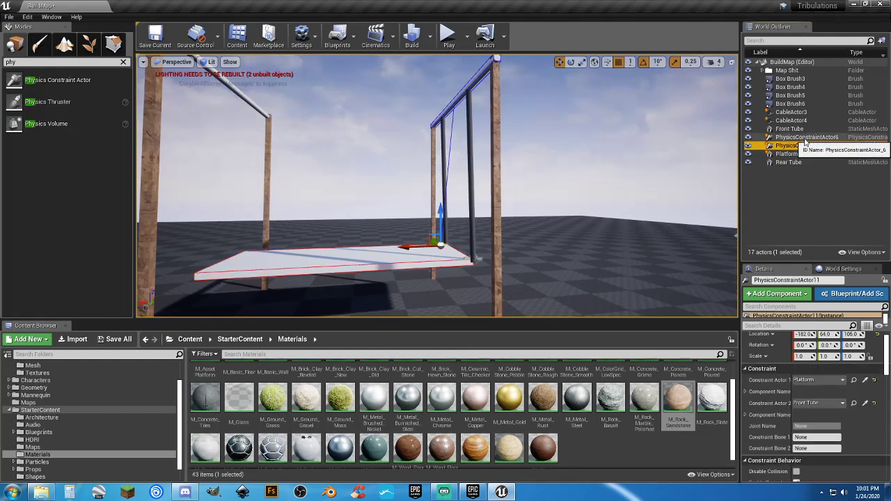
pyautogui.press('Delete')
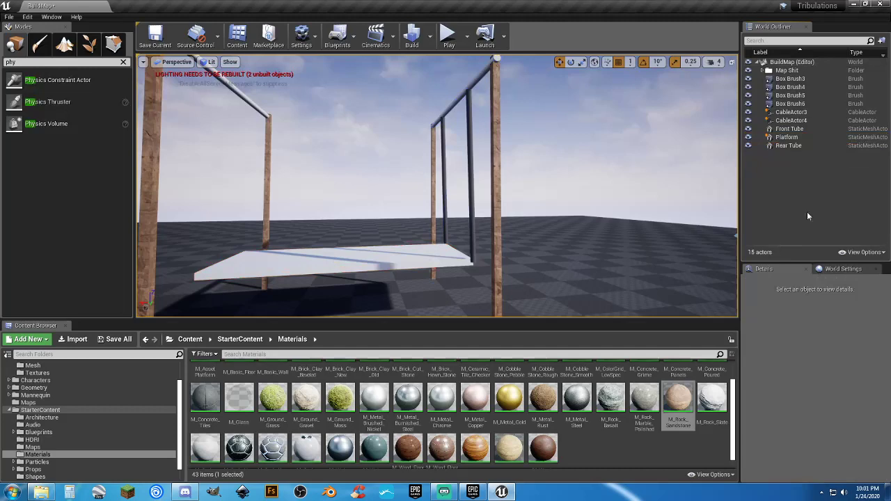
# Play the level and run the character around the platform to check it without any physics constraints
pyautogui.click(449, 35)
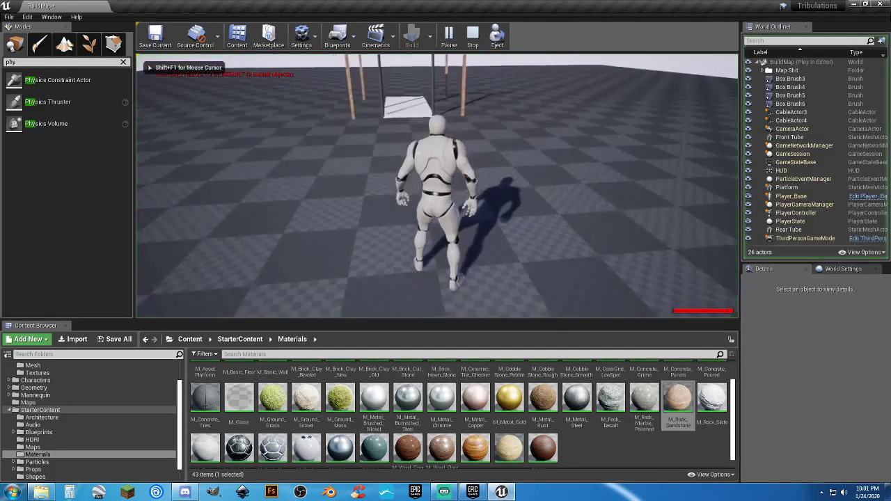
pyautogui.press('w')
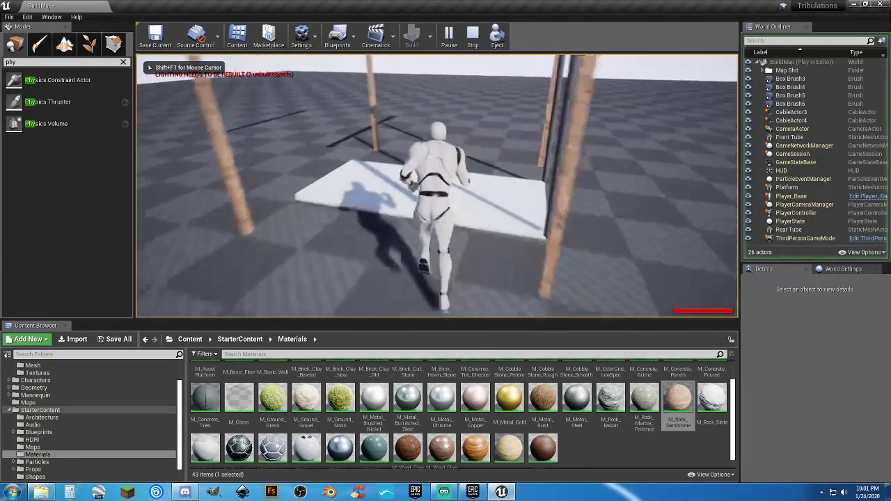
pyautogui.press('s')
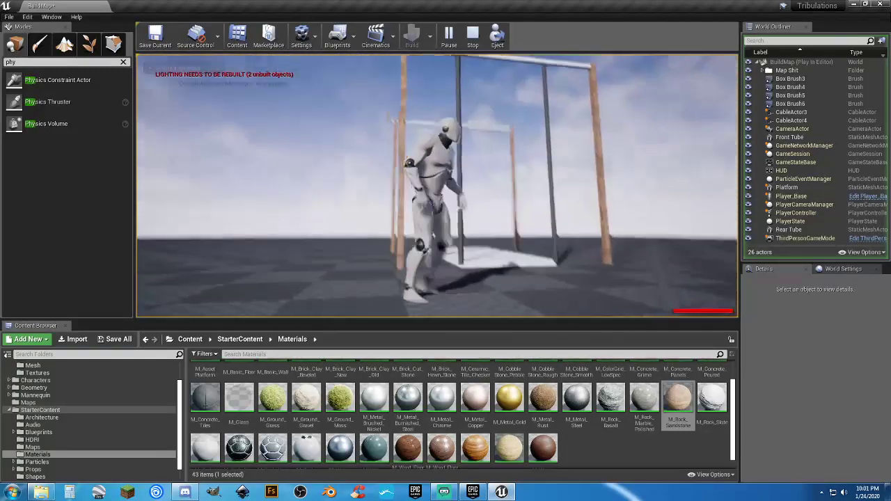
pyautogui.press('Escape')
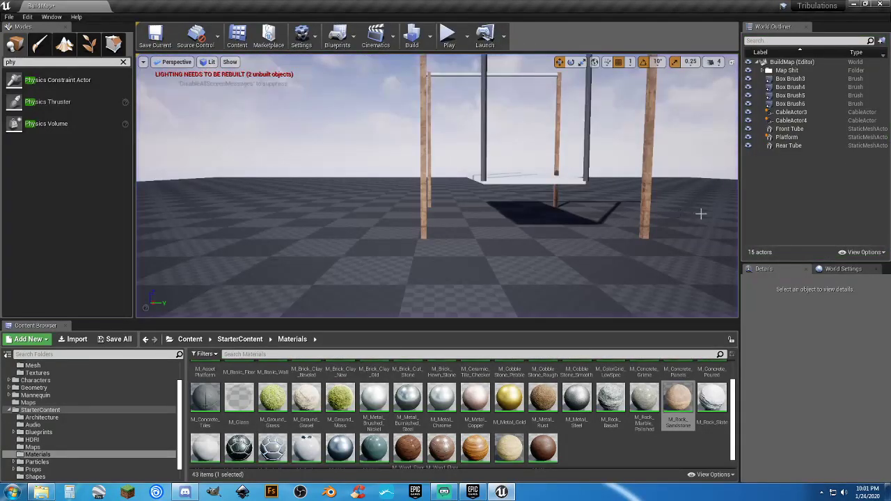
# Raise the Platform to about Z 168 and play the level to check how it hangs in the frame
pyautogui.click(777, 140)
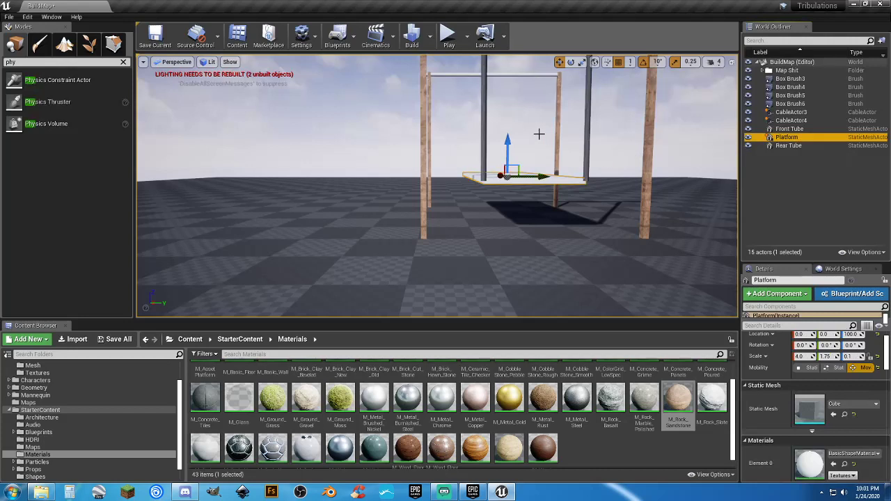
pyautogui.moveTo(509, 141); pyautogui.dragTo(514, 111)
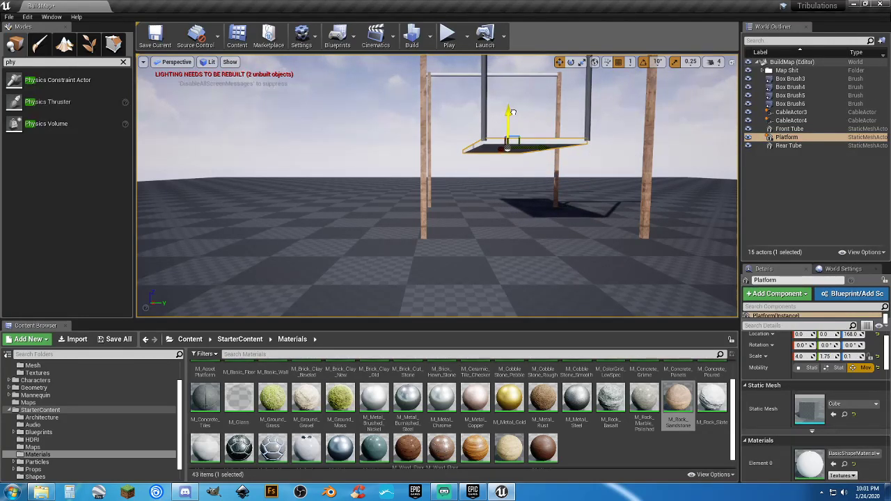
pyautogui.click(449, 36)
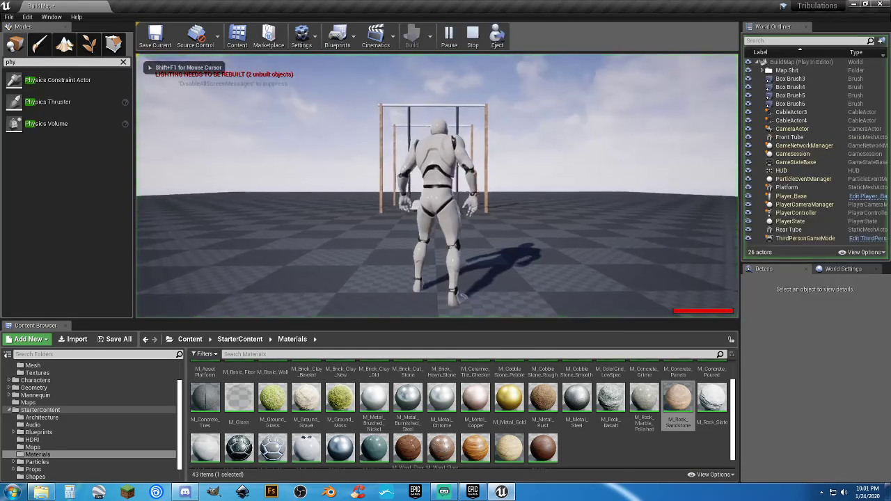
pyautogui.press('w')
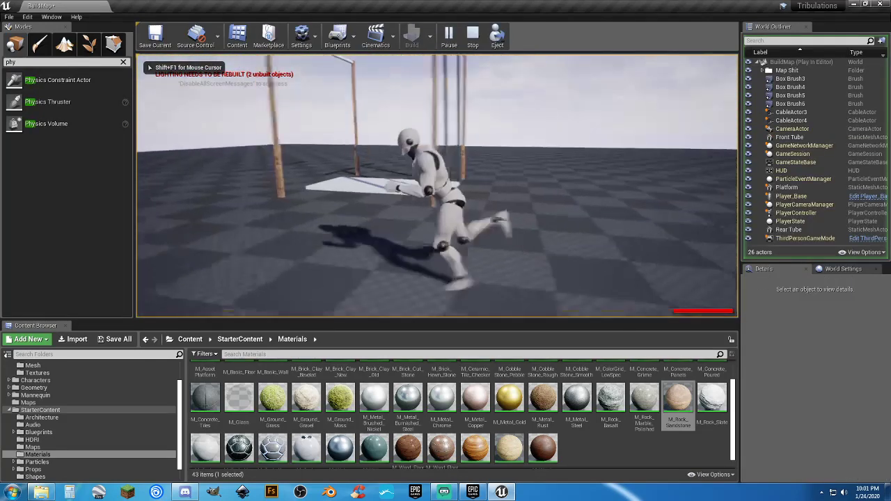
pyautogui.press('Escape')
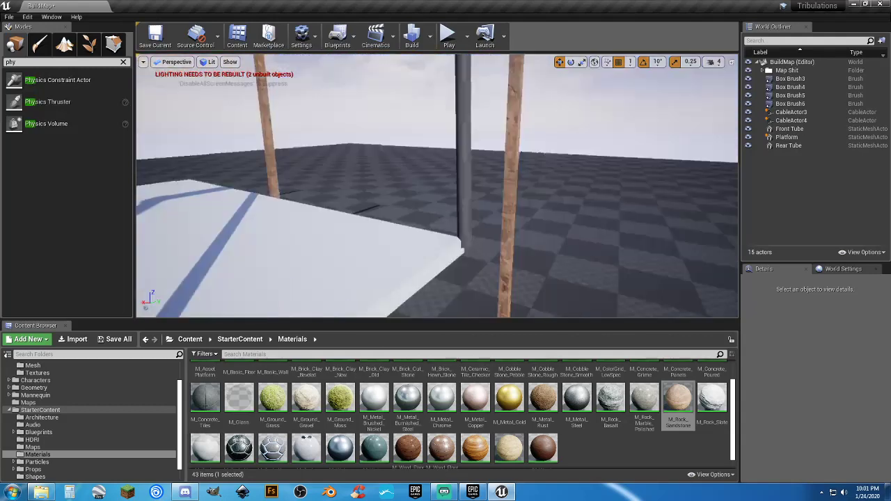
# Duplicate CableActor3 and CableActor4 and move the copies along X to the rear tube, at about X 208
pyautogui.press('s')
pyautogui.moveTo(477, 138); pyautogui.dragTo(477, 137, button='right')
pyautogui.press('w')
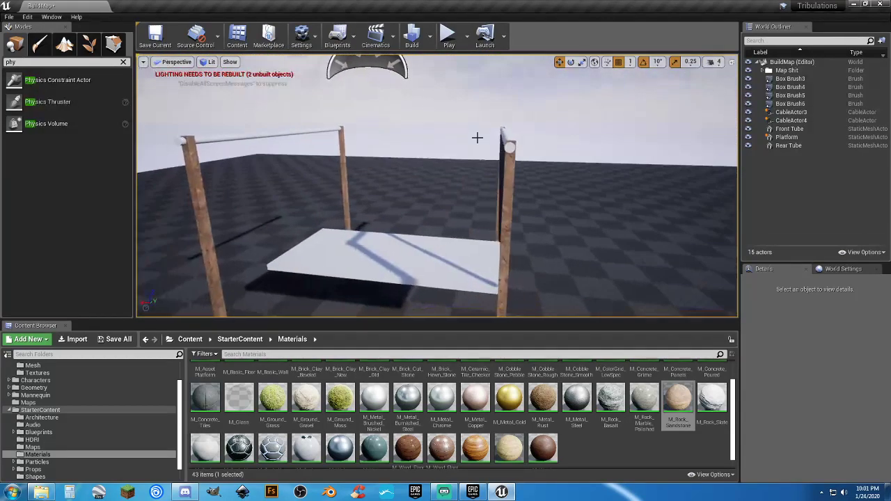
pyautogui.click(791, 120)
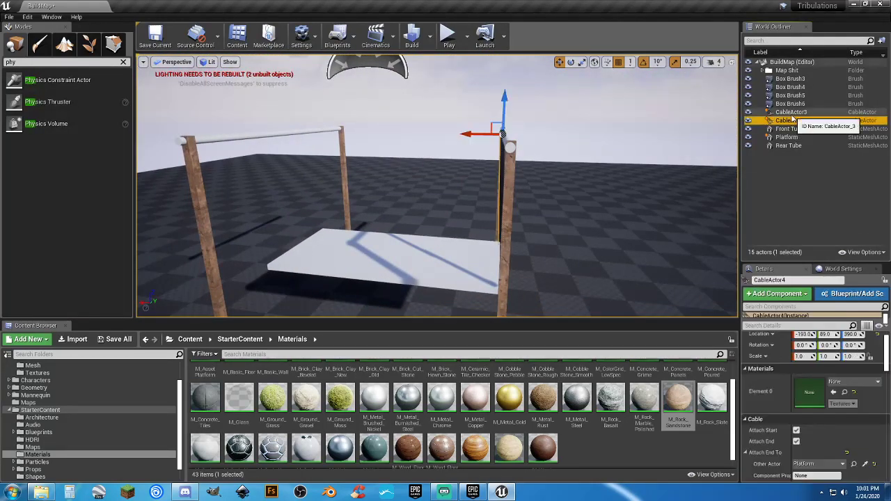
pyautogui.keyDown('ctrl'); pyautogui.click(792, 113); pyautogui.keyUp('ctrl')
pyautogui.moveTo(661, 167); pyautogui.dragTo(631, 171, button='right')
pyautogui.press('s')
pyautogui.press('a')
pyautogui.hotkey('ctrl', 'w')
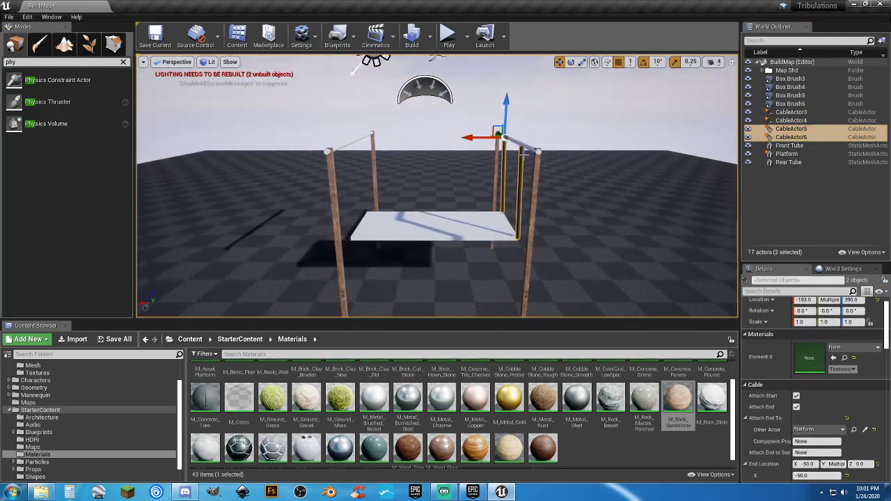
pyautogui.moveTo(468, 136); pyautogui.dragTo(330, 127)
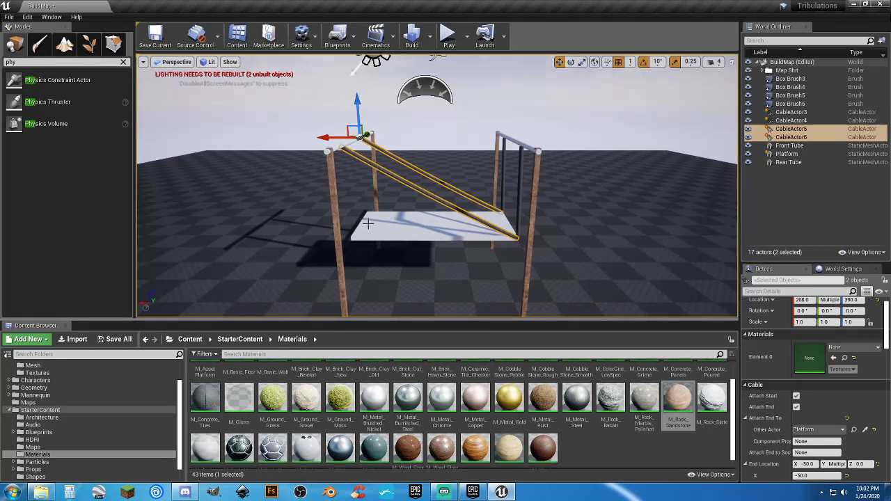
# Play the level and run the character around the frame to inspect the two duplicated cables
pyautogui.scroll(-3, 815, 403)
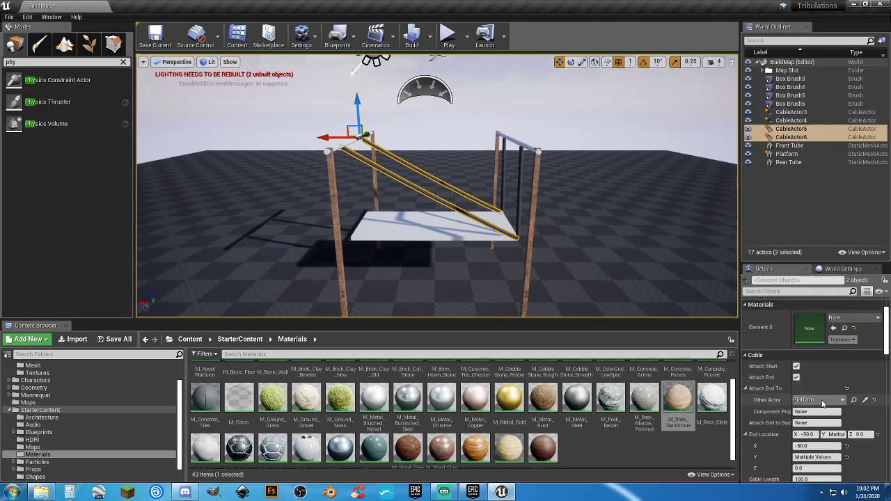
pyautogui.click(449, 35)
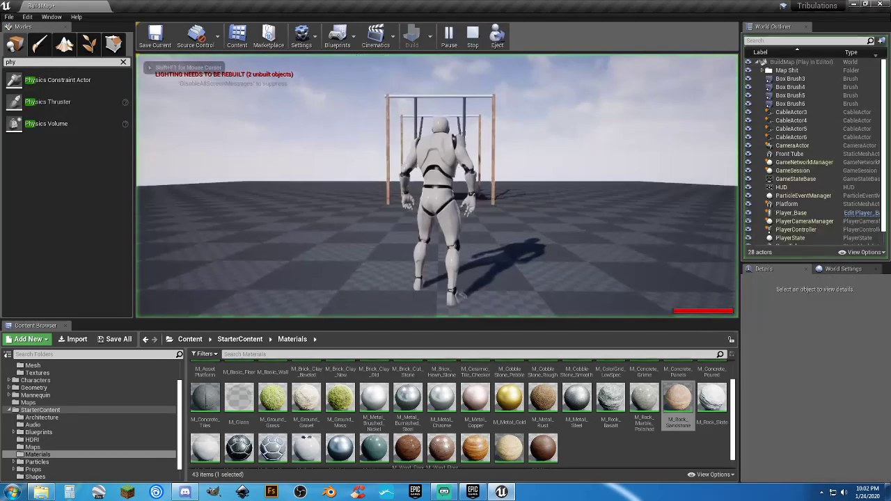
pyautogui.press('w')
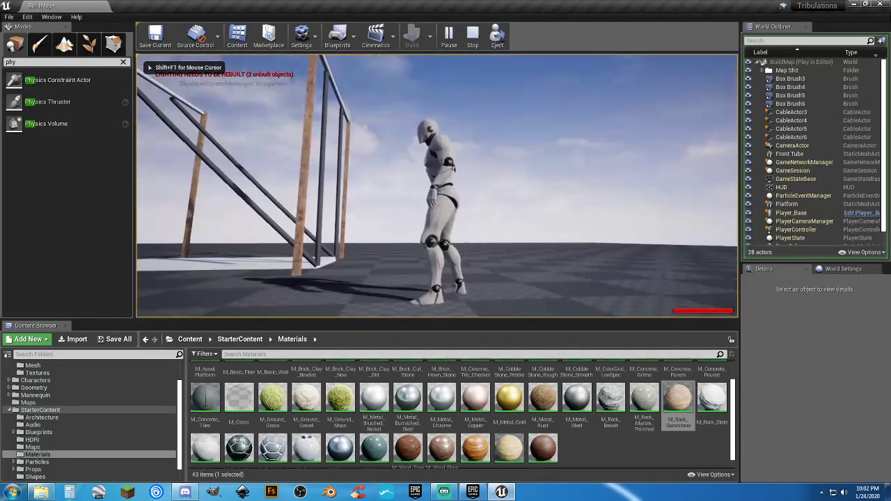
pyautogui.press('d')
pyautogui.press('Escape')
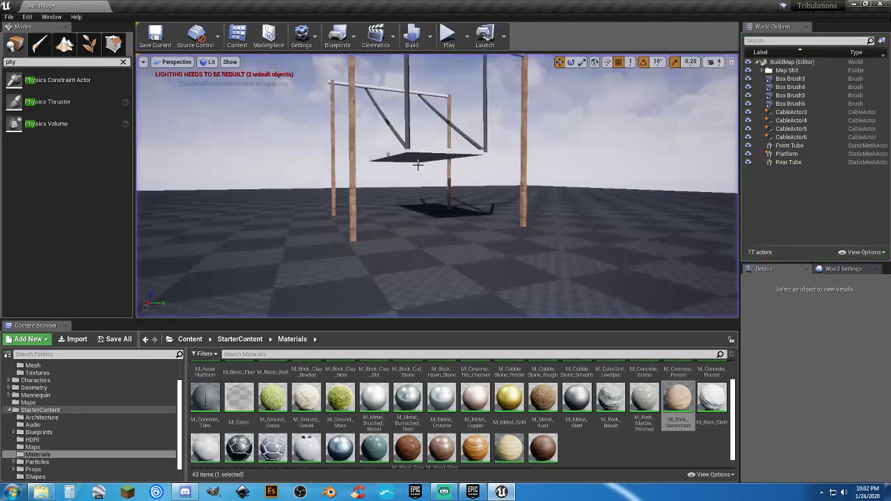
# Set the End Location X of the two rear cables, CableActor5 and CableActor6, to 50 so they reach the platform's rear edge
pyautogui.click(391, 126)
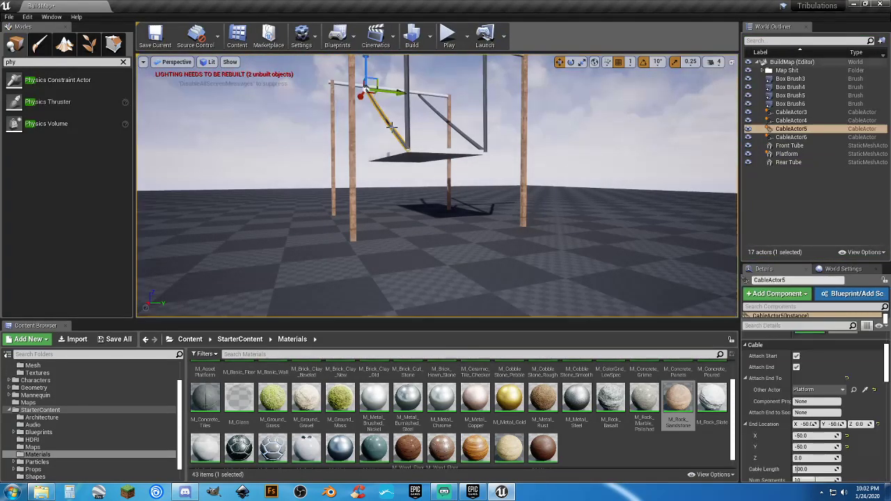
pyautogui.keyDown('ctrl'); pyautogui.click(454, 131); pyautogui.keyUp('ctrl')
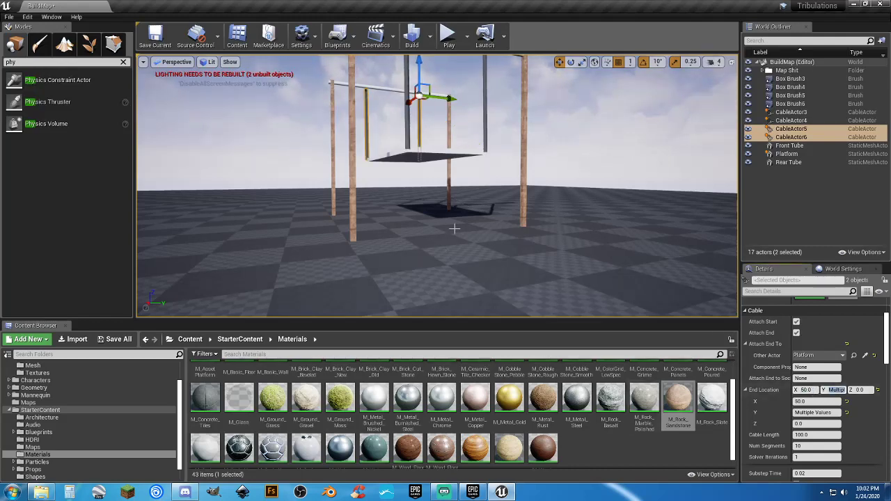
pyautogui.moveTo(455, 225); pyautogui.dragTo(452, 188)
pyautogui.moveTo(453, 159)
pyautogui.mouseDown(button='right')
pyautogui.moveTo(445, 202)
pyautogui.moveTo(453, 159)
pyautogui.mouseUp(button='right')
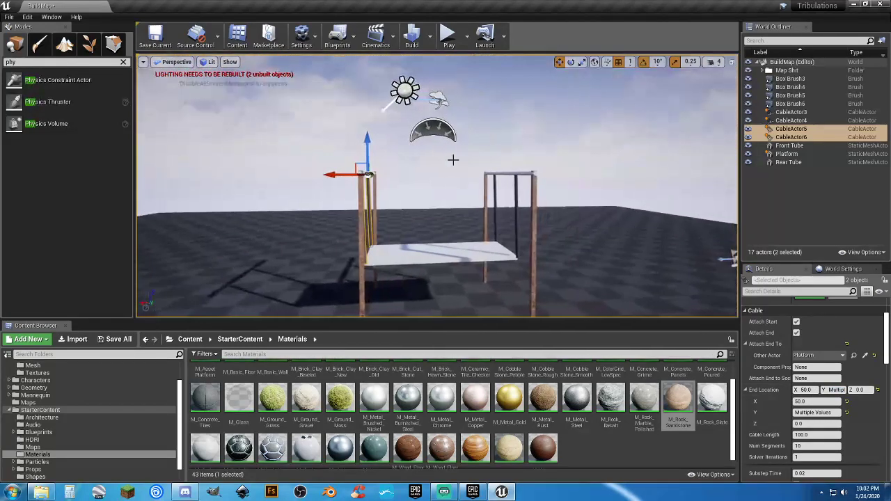
pyautogui.press('f')
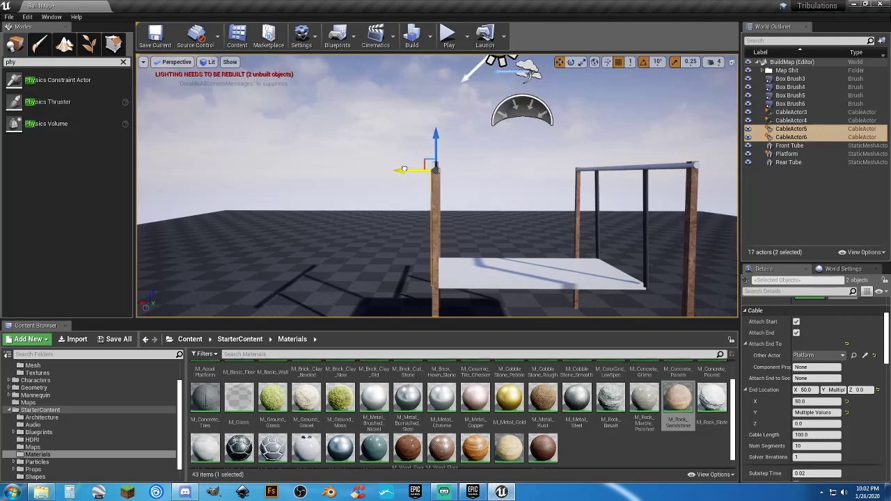
# Play the level and run the character across the platform to test it with cables at all four corners
pyautogui.click(448, 35)
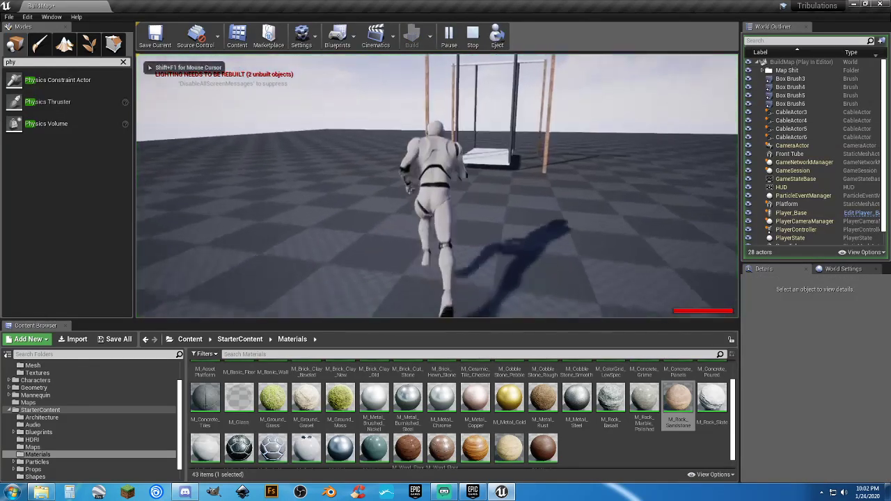
pyautogui.press('w')
pyautogui.press('d')
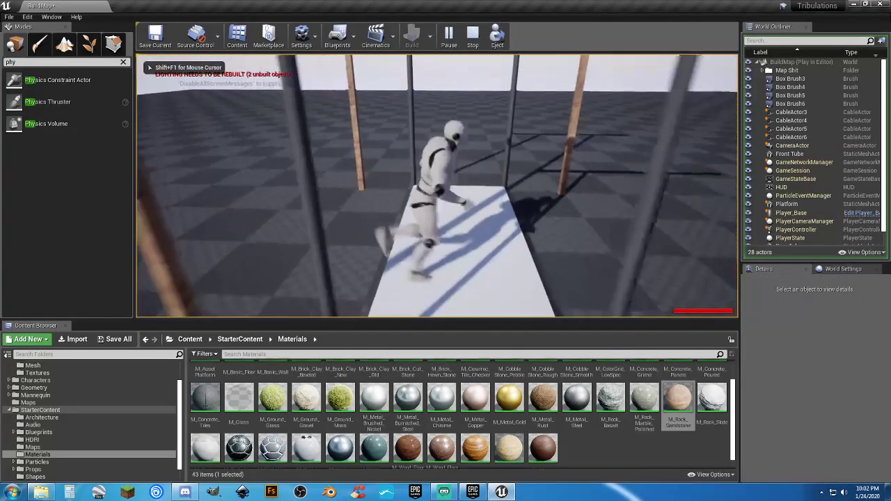
pyautogui.press('Escape')
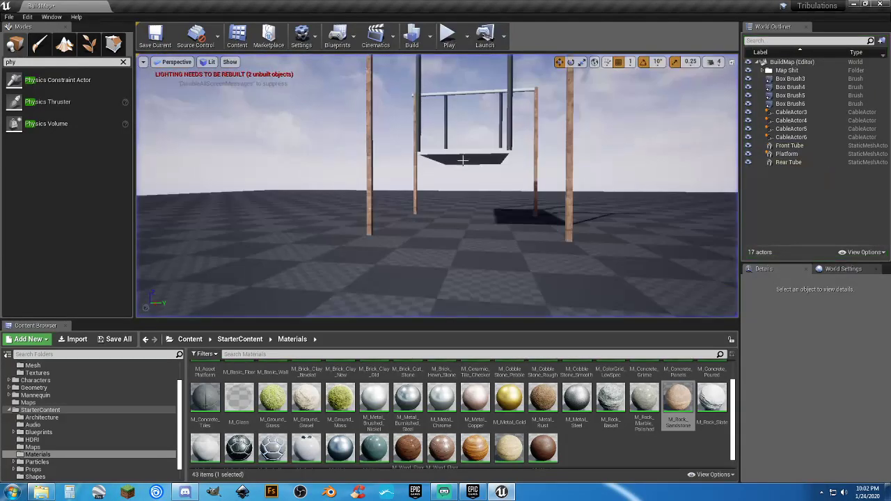
# Place a new Physics Constraint Actor on the middle of the platform
pyautogui.moveTo(534, 138); pyautogui.dragTo(534, 138, button='right')
pyautogui.press('s')
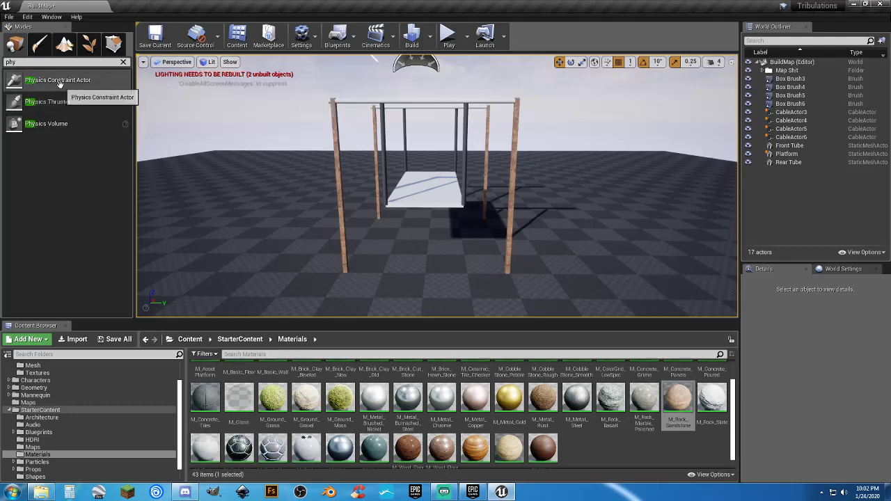
pyautogui.moveTo(57, 80); pyautogui.dragTo(426, 187)
pyautogui.moveTo(426, 186); pyautogui.dragTo(426, 186, button='right')
pyautogui.press('w')
pyautogui.press('s')
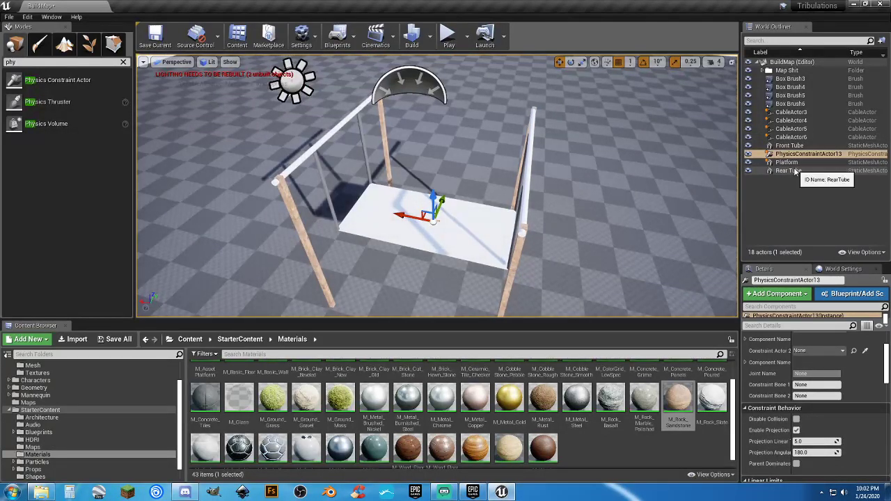
# Duplicate the Rear Tube, place the copy at X 0 and set its Z rotation to -90 degrees to bridge the front and rear tubes
pyautogui.click(789, 170)
pyautogui.hotkey('ctrl', 'w')
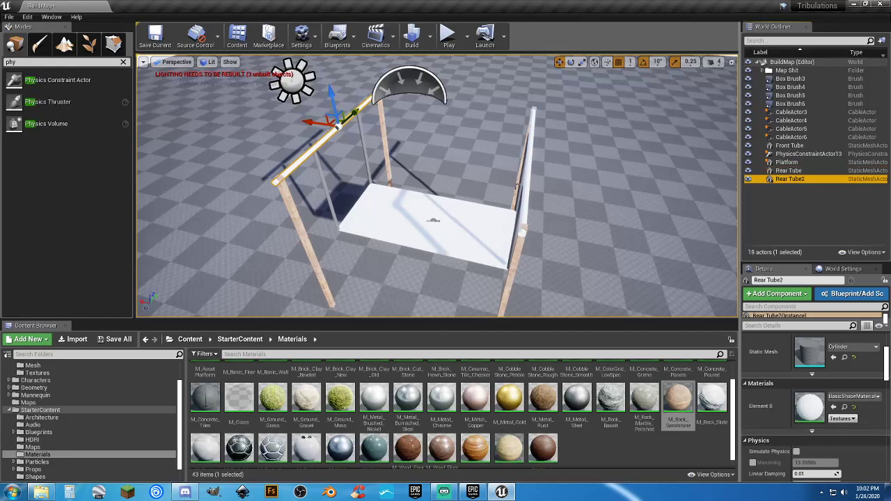
pyautogui.moveTo(308, 124); pyautogui.dragTo(395, 135)
pyautogui.scroll(3, 796, 403)
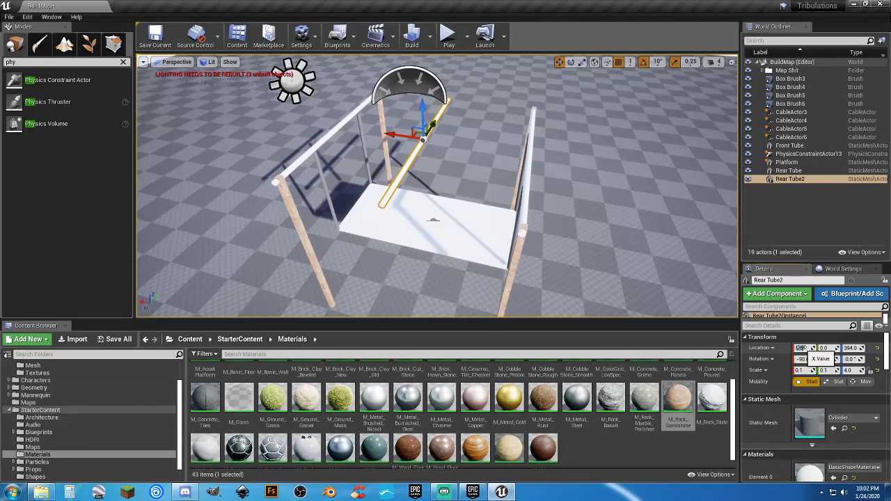
pyautogui.write('0')
pyautogui.press('Tab')
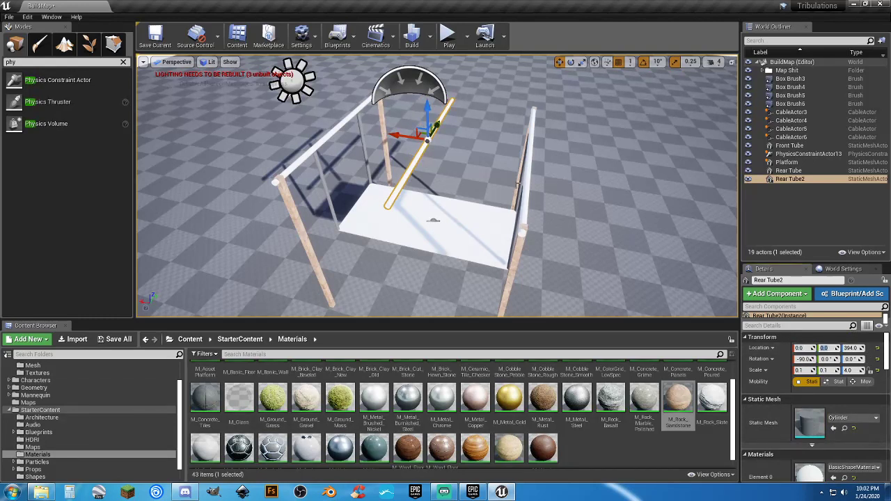
pyautogui.click(571, 62)
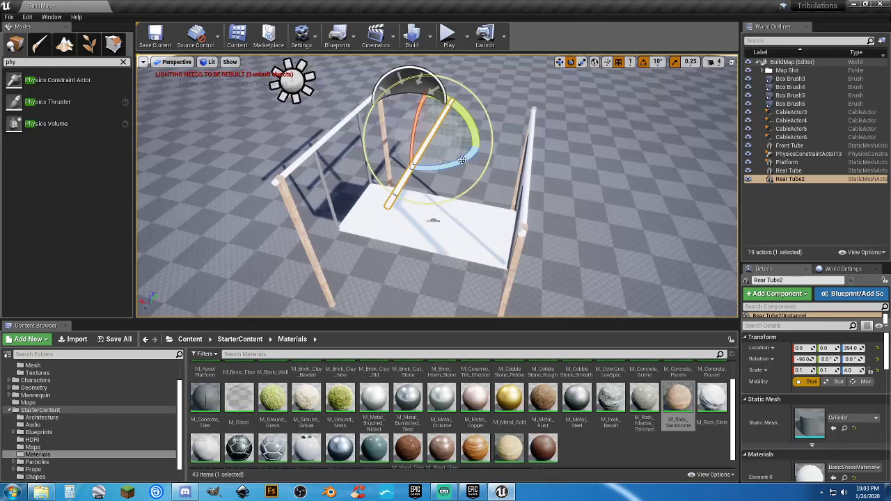
pyautogui.moveTo(448, 166)
pyautogui.mouseDown()
pyautogui.moveTo(357, 169)
pyautogui.moveTo(404, 182)
pyautogui.moveTo(458, 152)
pyautogui.mouseUp()
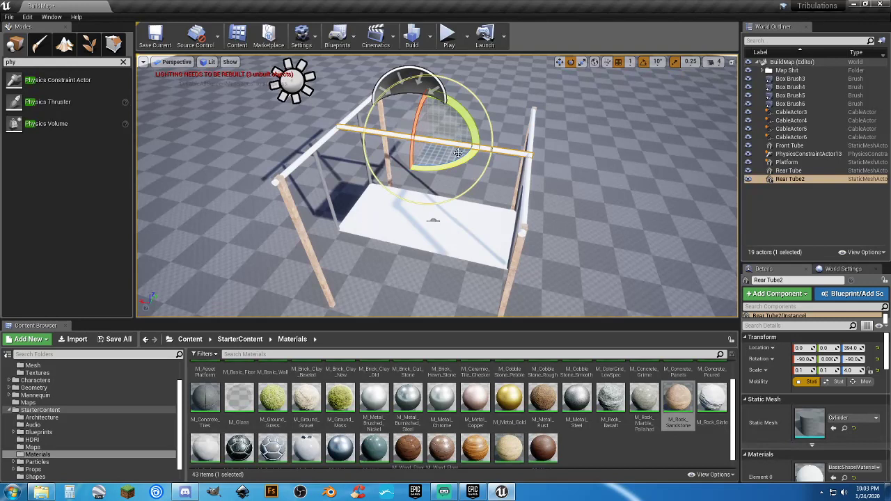
# Assign Platform as Constraint Actor 1 and the new crossing tube, Rear Tube2, as Constraint Actor 2 of the physics constraint
pyautogui.click(807, 153)
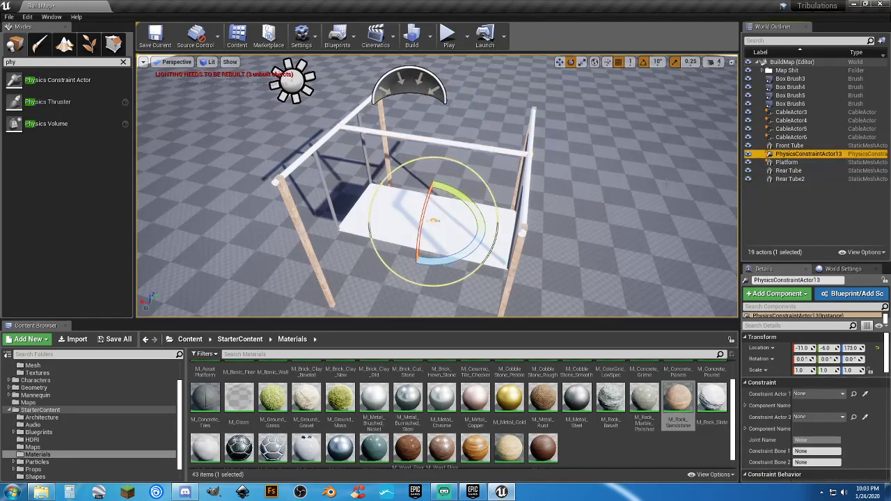
pyautogui.click(864, 394)
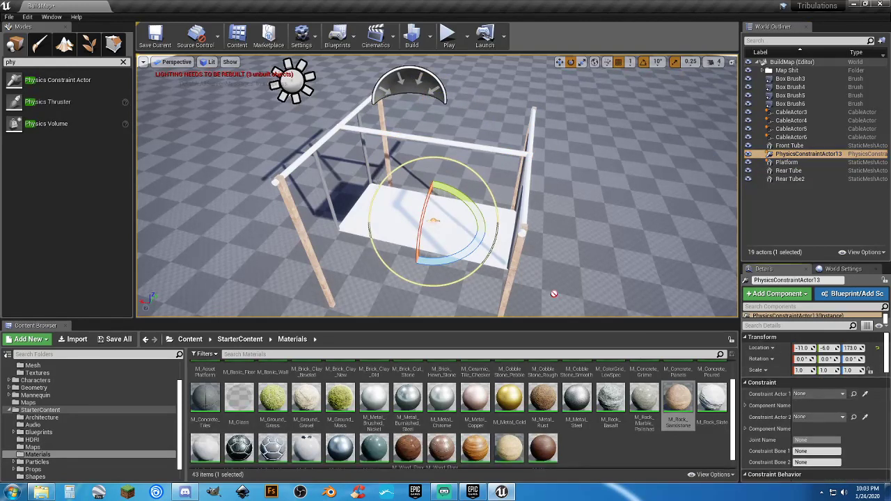
pyautogui.click(360, 225)
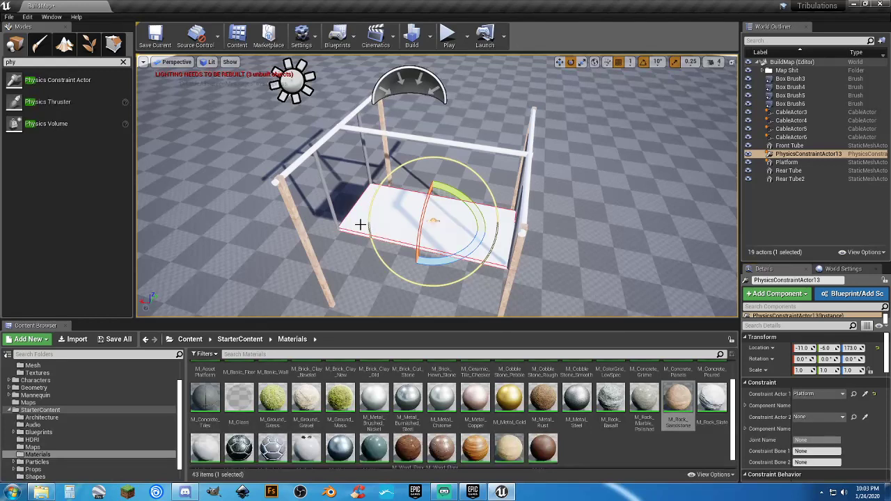
pyautogui.click(865, 417)
pyautogui.click(435, 140)
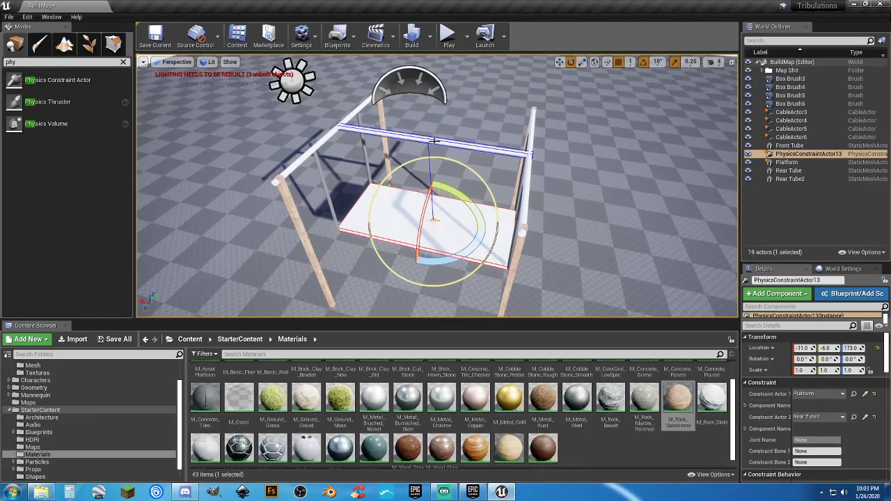
# Play the level and run and jump the character onto the platform to test the central constraint
pyautogui.click(447, 35)
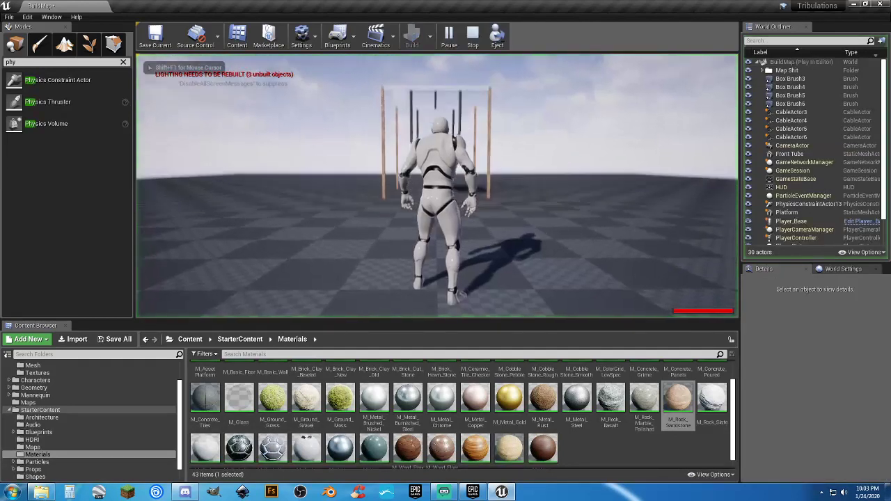
pyautogui.press('w')
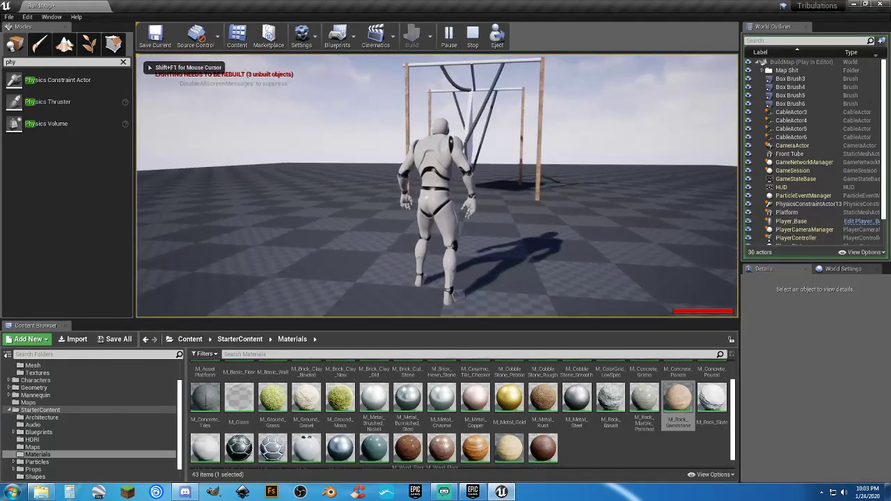
pyautogui.press('w')
pyautogui.press('d')
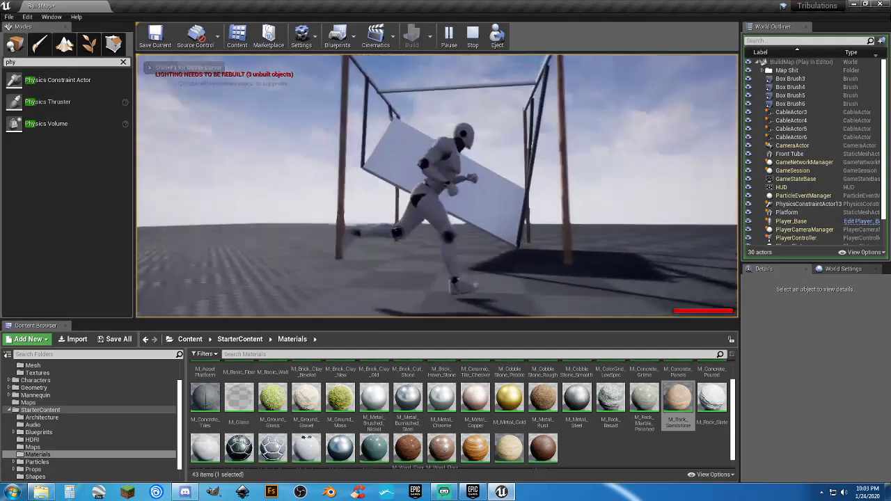
pyautogui.press('w')
pyautogui.press('space')
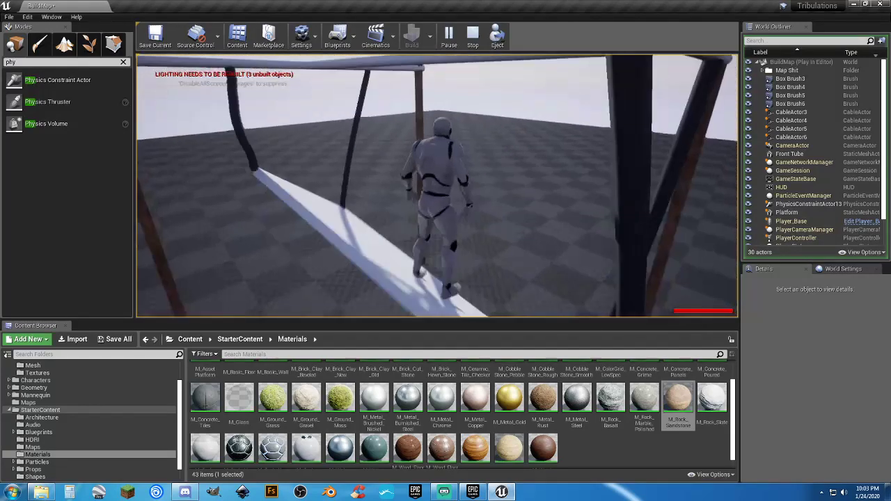
pyautogui.press('d')
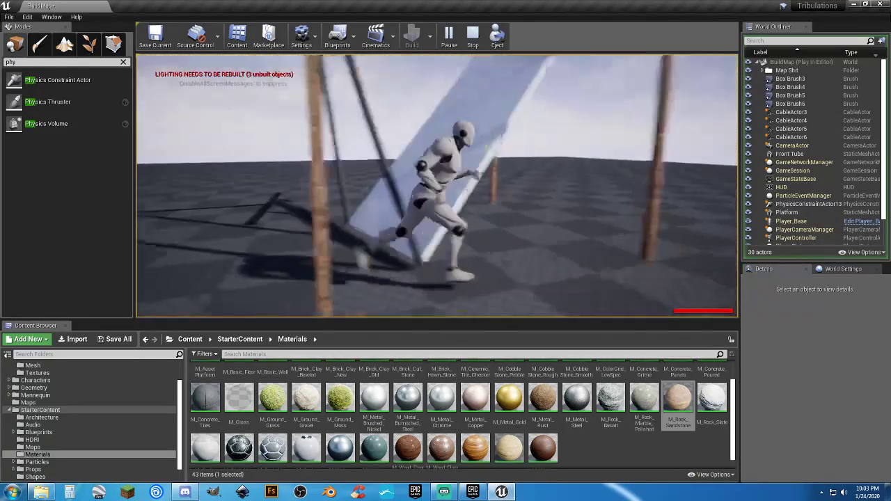
pyautogui.press('s')
pyautogui.press('Escape')
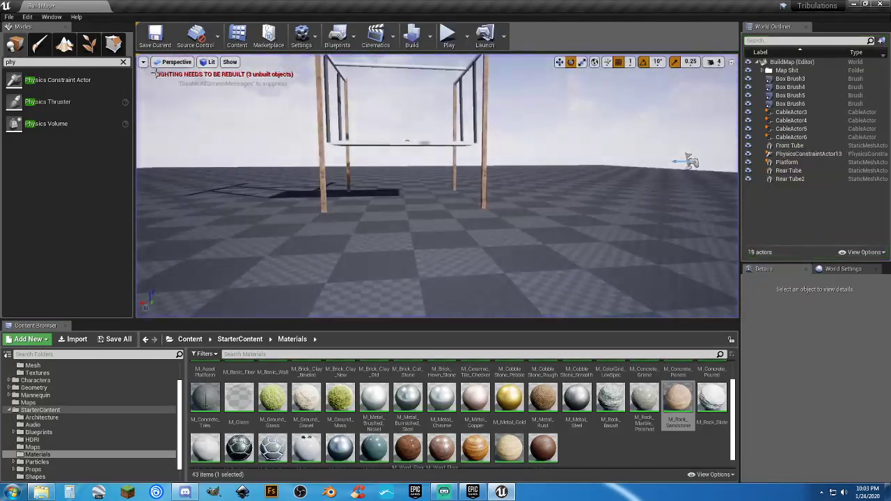
# Raise the physics constraint to Z 254 above the platform and play the level to test how the platform swings
pyautogui.click(807, 153)
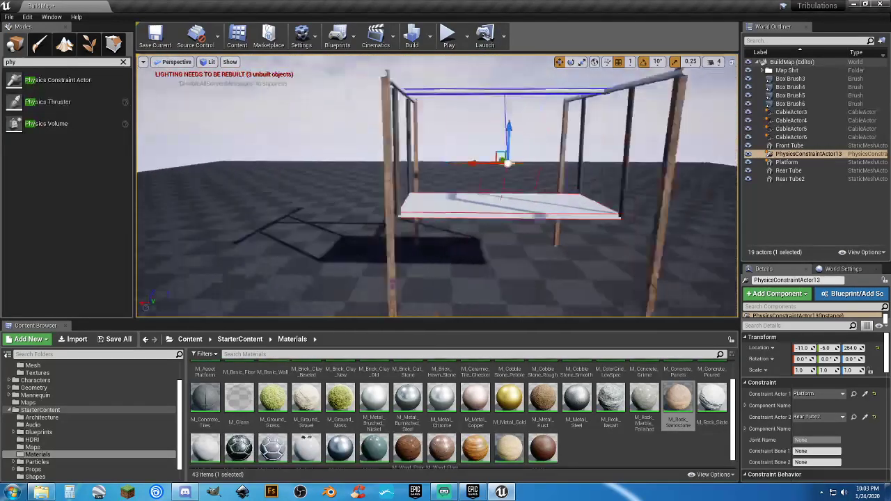
pyautogui.click(450, 35)
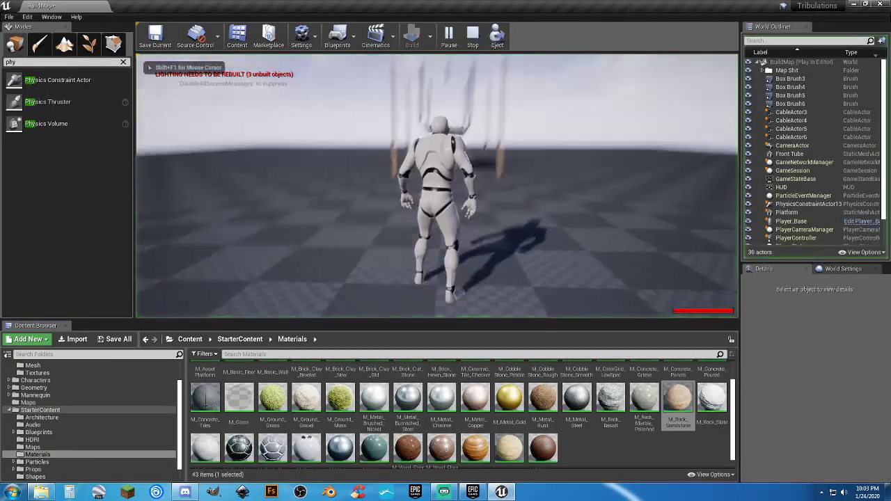
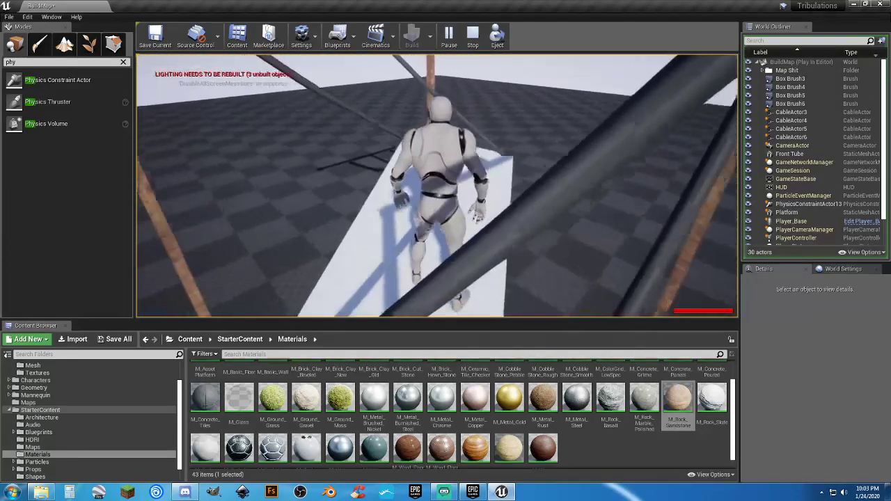
pyautogui.press('s')
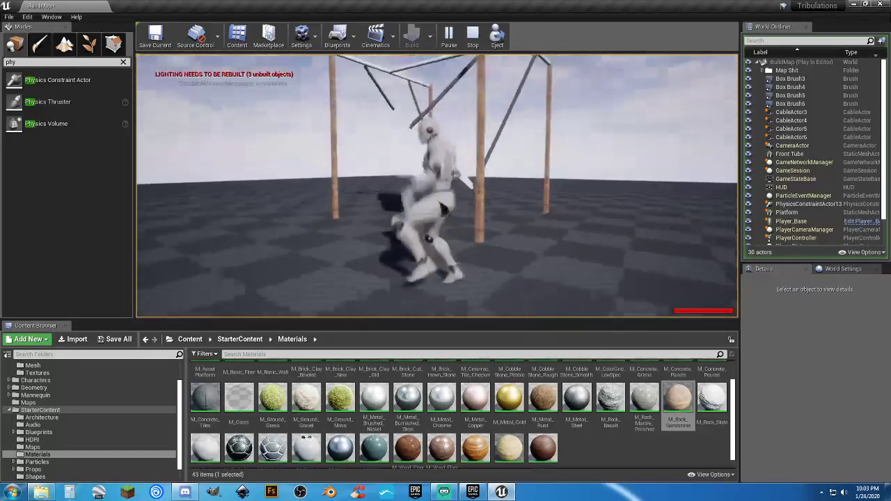
pyautogui.press('Escape')
# Move the physics constraint sideways to X 82 and review its constraint behavior and linear limit settings
pyautogui.moveTo(477, 176); pyautogui.dragTo(474, 254, button='right')
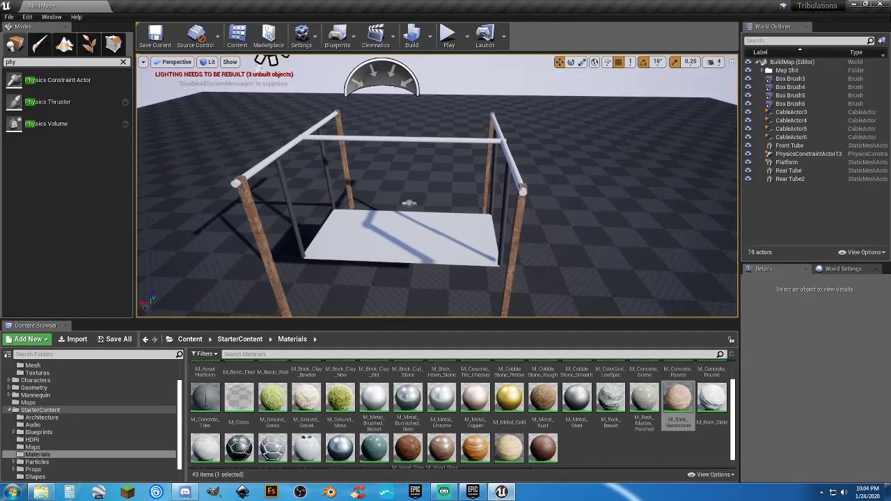
pyautogui.click(409, 203)
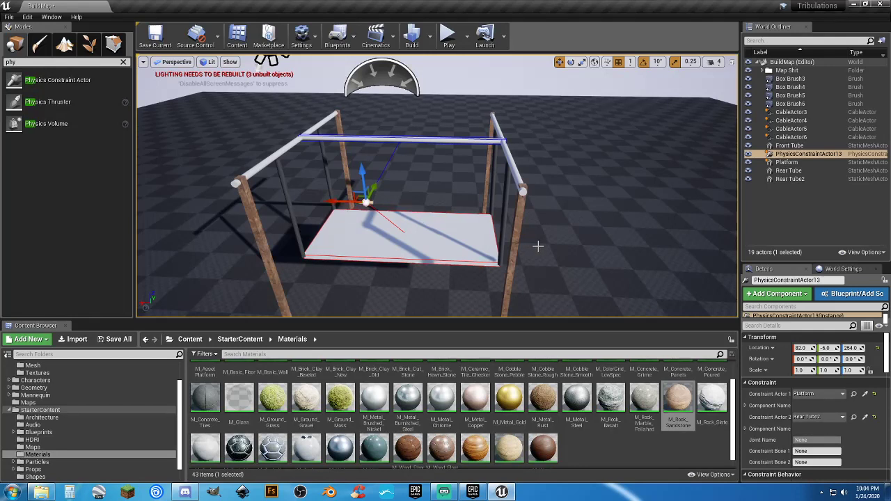
pyautogui.scroll(-4, 772, 391)
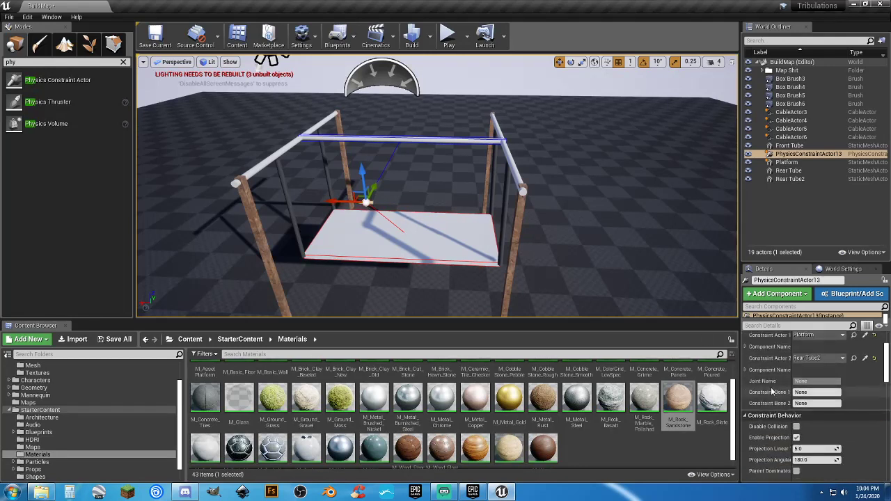
pyautogui.scroll(-5, 772, 390)
pyautogui.scroll(5, 773, 388)
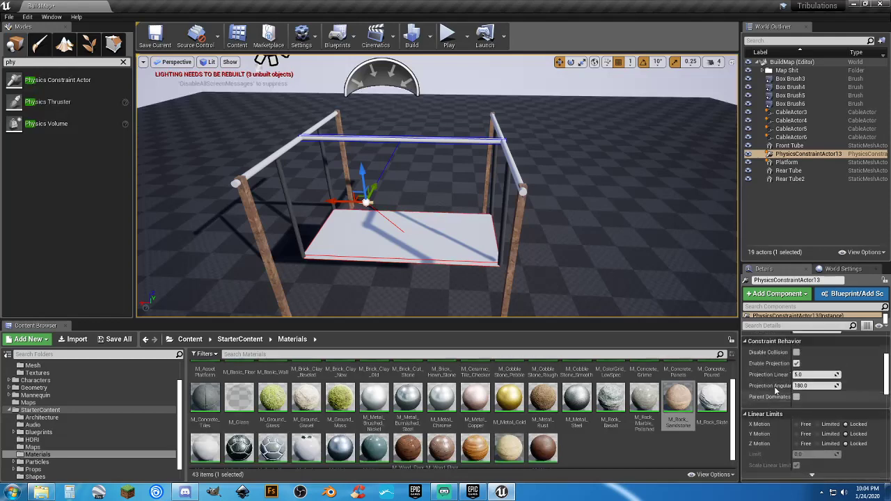
pyautogui.scroll(4, 774, 386)
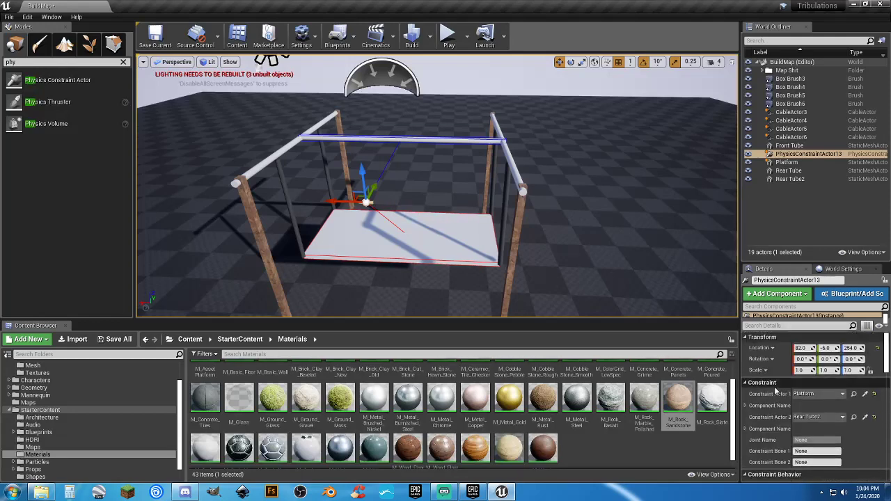
# Play the level and run the character onto the platform to test the off-centre constraint
pyautogui.click(448, 35)
pyautogui.press('w')
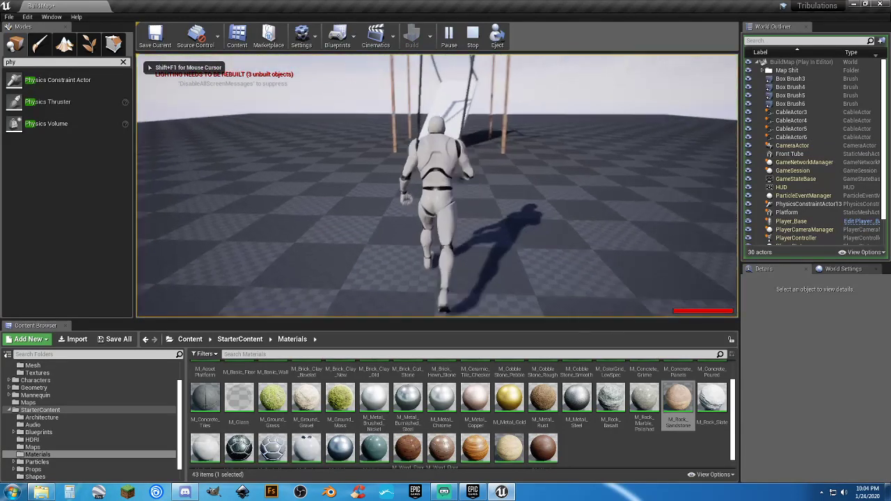
pyautogui.press('w')
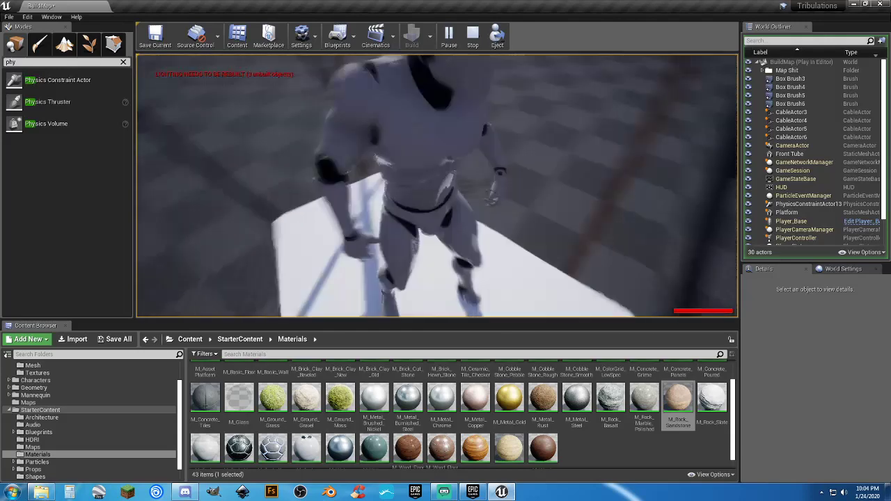
pyautogui.press('Escape')
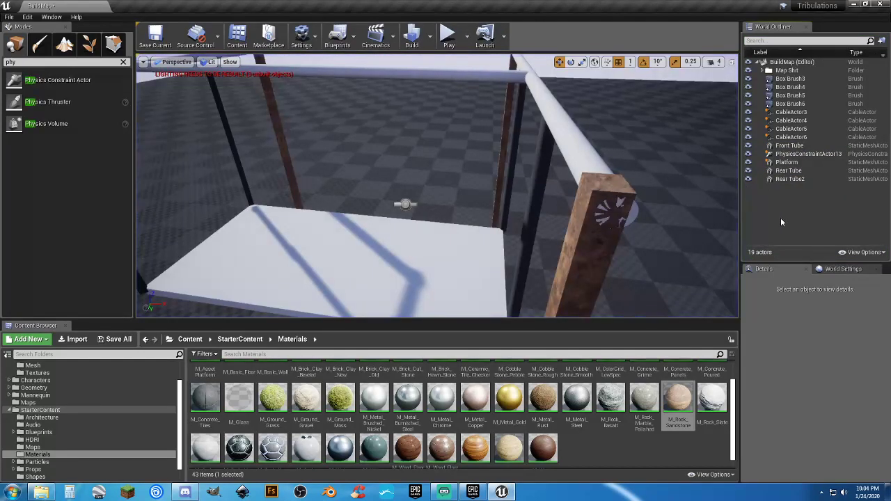
# Delete the whole swing build from the level, from Box Brush3 through Rear Tube2, keeping only the map folder
pyautogui.click(790, 179)
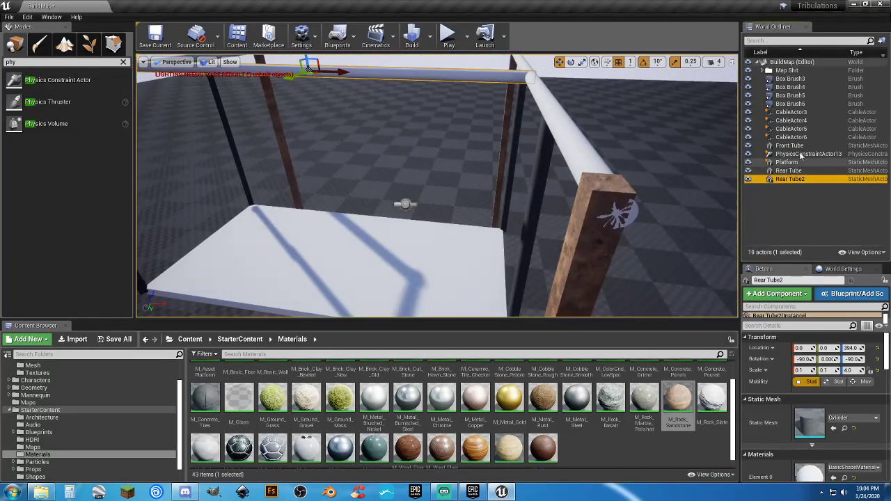
pyautogui.keyDown('shift'); pyautogui.click(794, 79); pyautogui.keyUp('shift')
pyautogui.press('Delete')
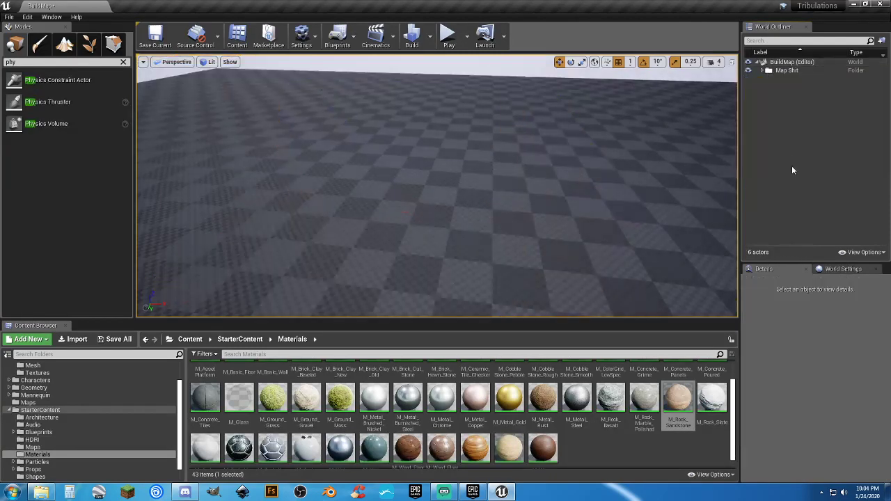
# Play the cleared level, run the character around the floor, and look over the whole map from above
pyautogui.moveTo(421, 168); pyautogui.dragTo(409, 129, button='right')
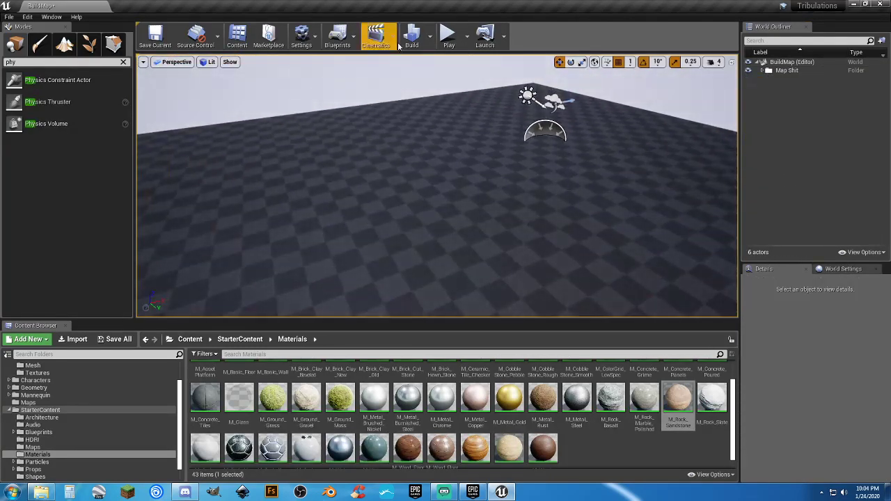
pyautogui.click(447, 35)
pyautogui.press('w')
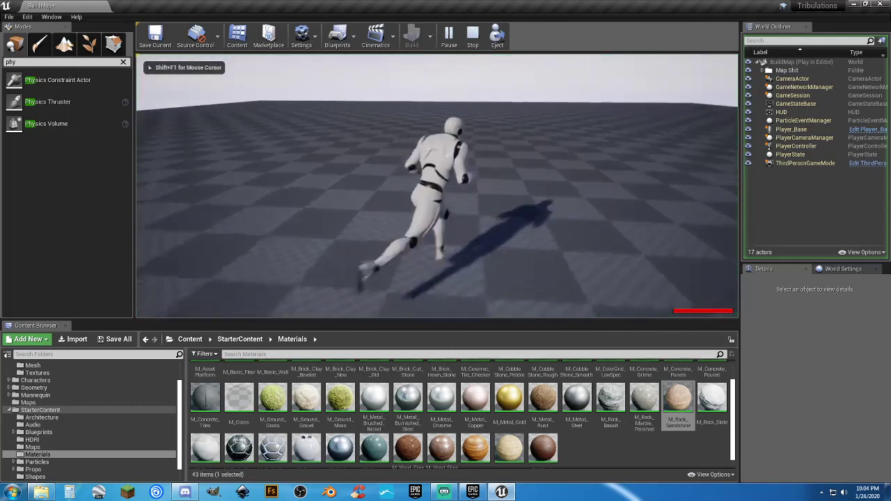
pyautogui.press('a')
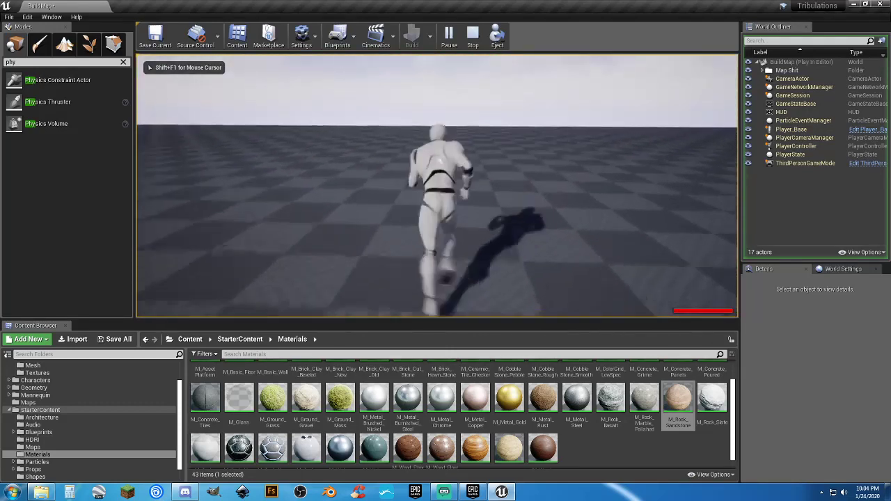
pyautogui.press('s')
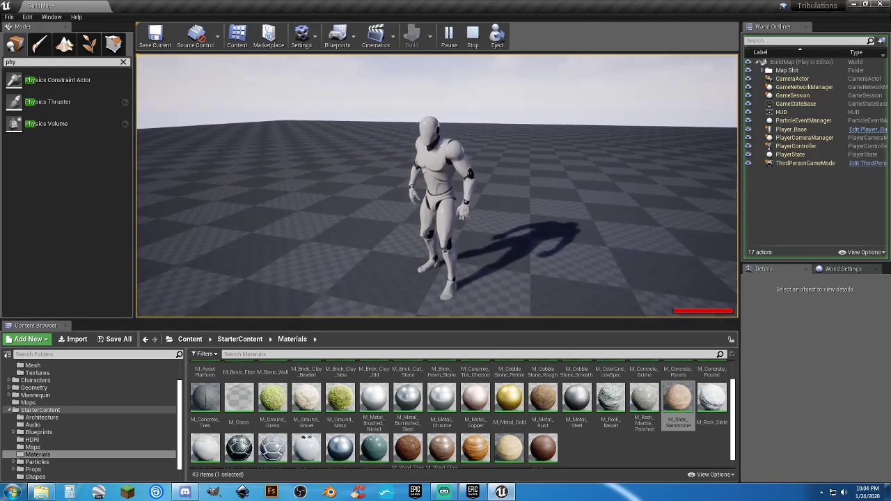
pyautogui.press('Escape')
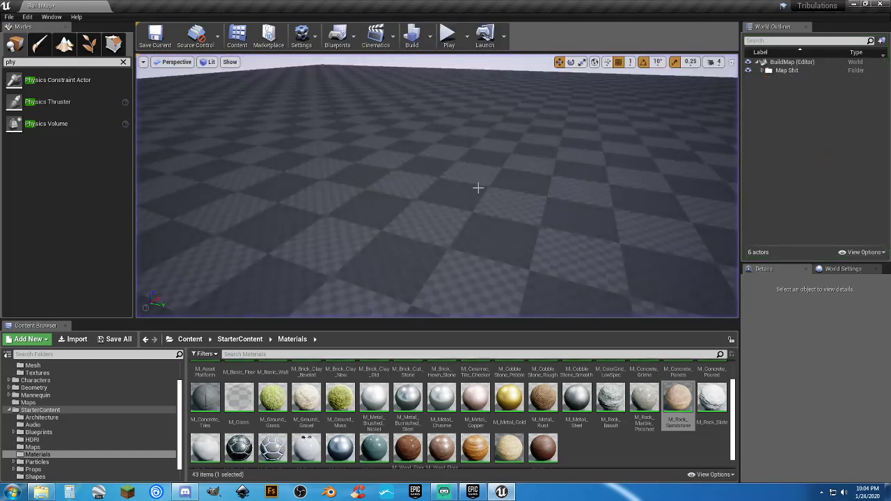
pyautogui.moveTo(477, 187); pyautogui.dragTo(240, 287, button='right')
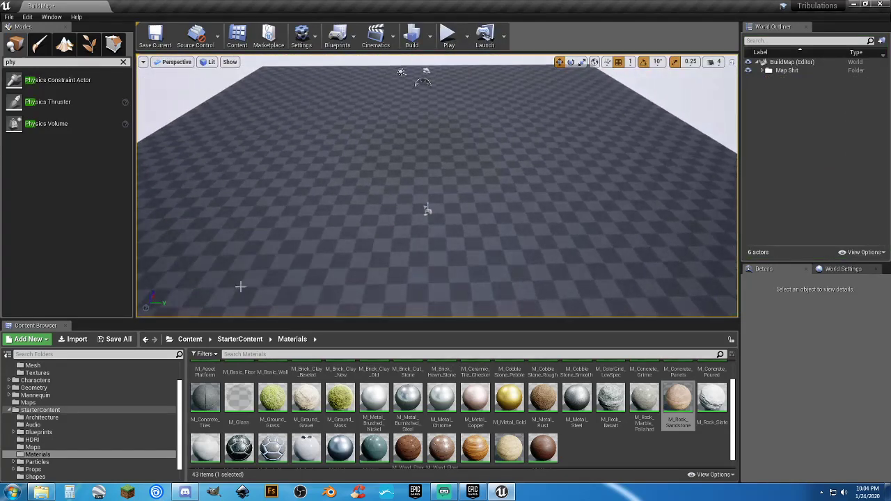
# Save the BuildMap level and its built data, and open TestMap from the Maps folder
pyautogui.click(117, 339)
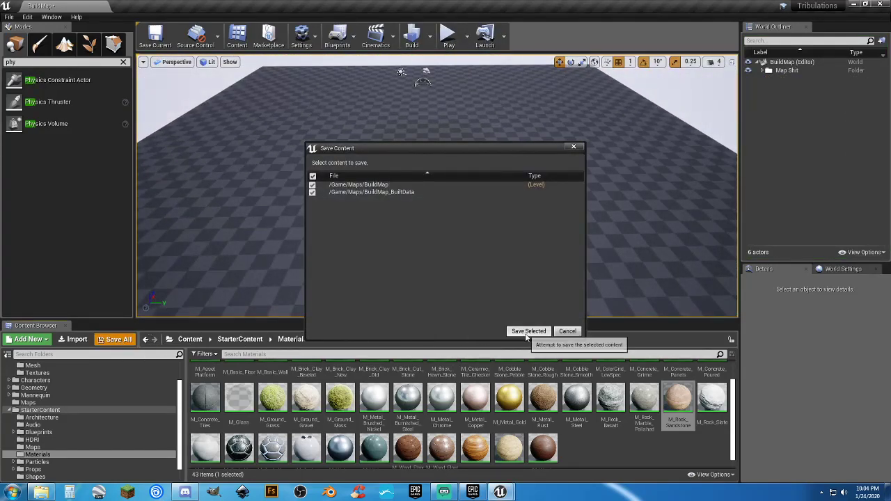
pyautogui.click(527, 332)
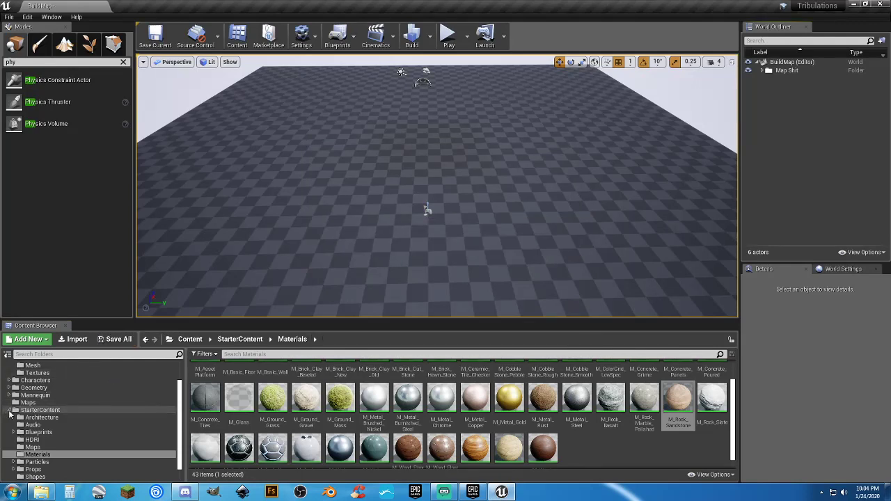
pyautogui.click(10, 411)
pyautogui.click(119, 434)
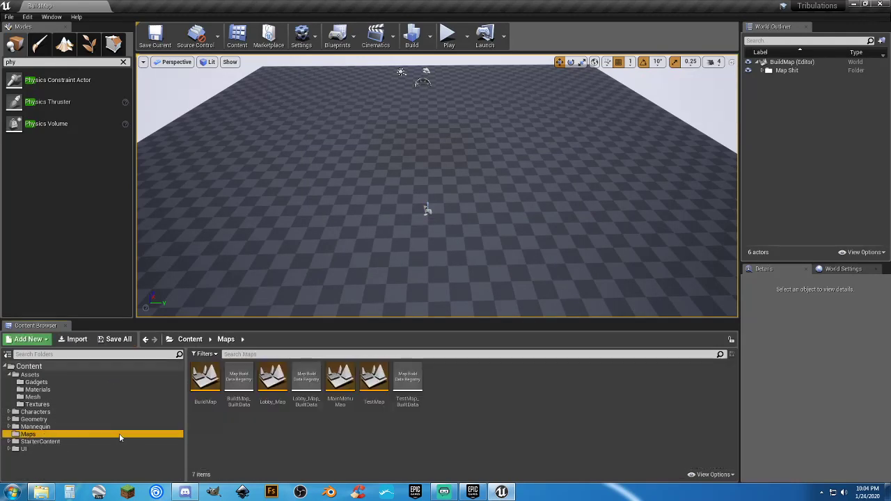
pyautogui.doubleClick(374, 408)
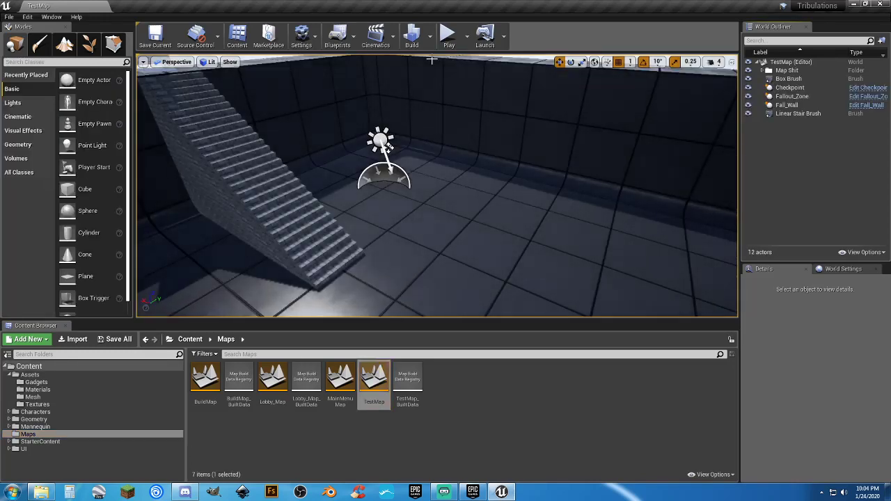
# Play TestMap and run the character up the stairs and back and forth across the fallen wall to the dark platform
pyautogui.click(449, 36)
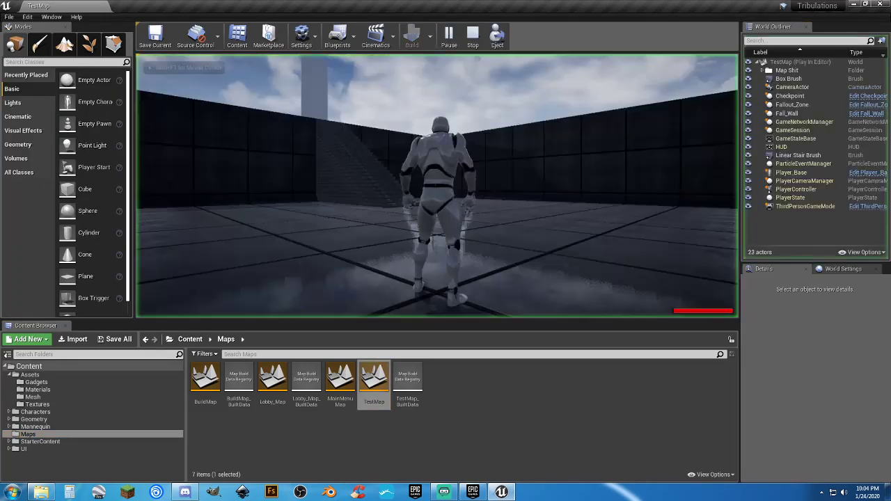
pyautogui.press('w')
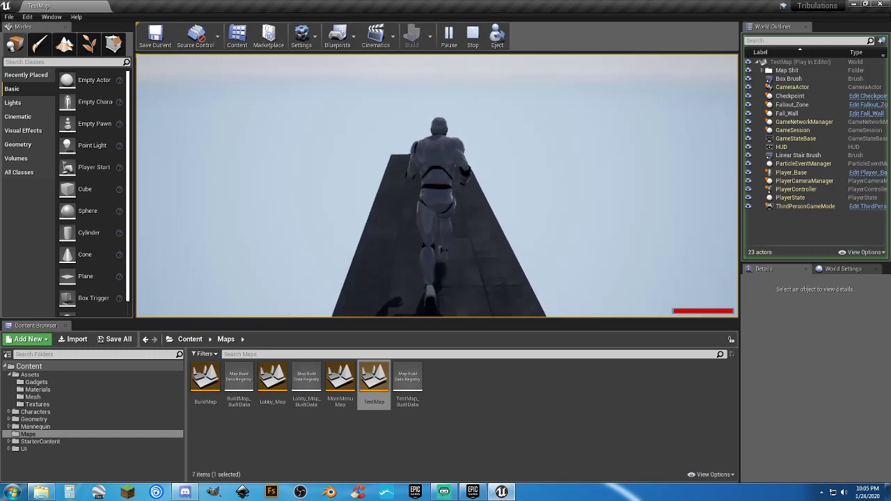
pyautogui.press('w')
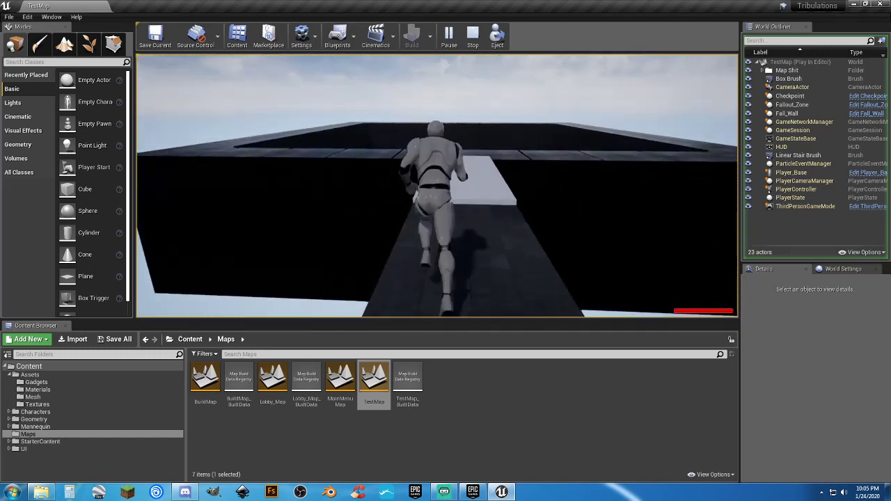
pyautogui.press('d')
pyautogui.press('a')
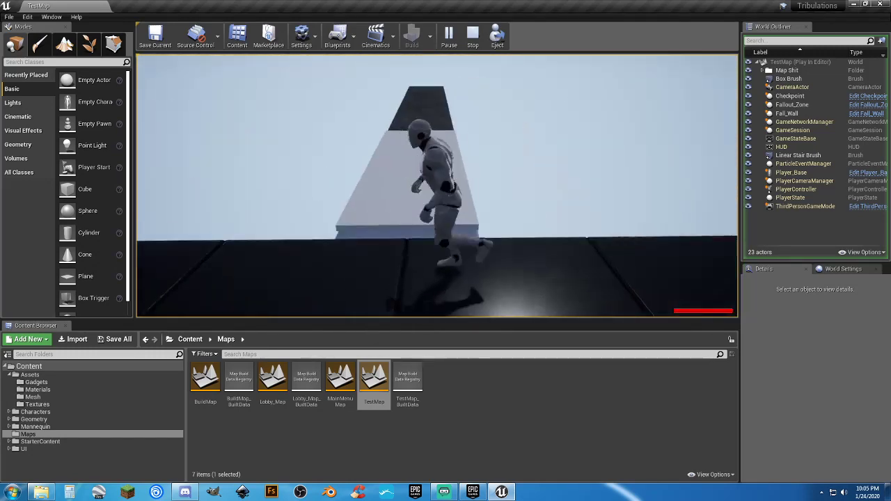
pyautogui.press('w')
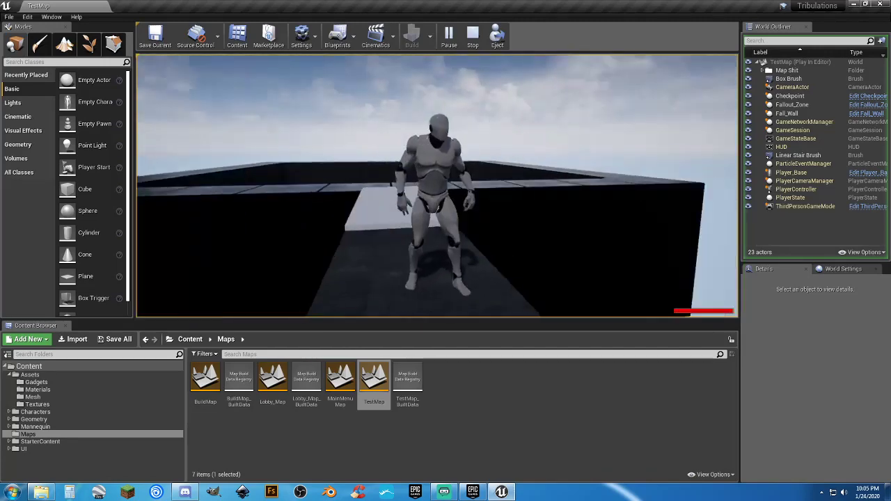
pyautogui.press('s')
pyautogui.press('w')
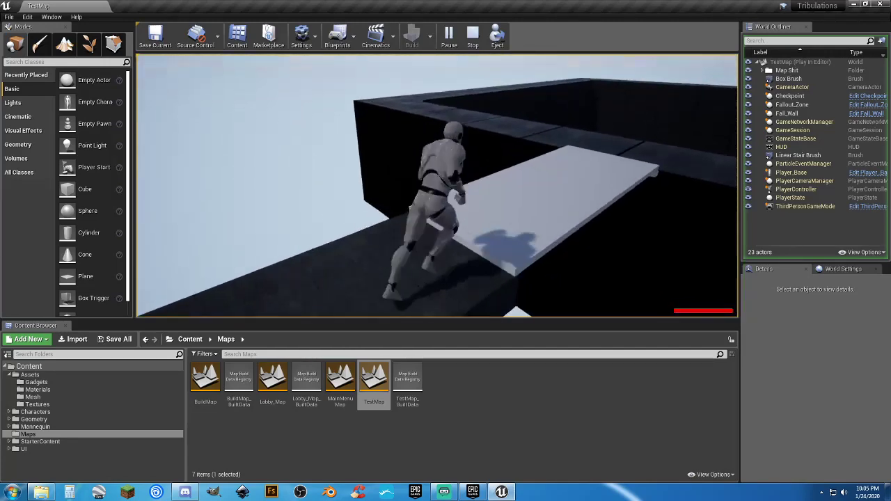
pyautogui.press('w')
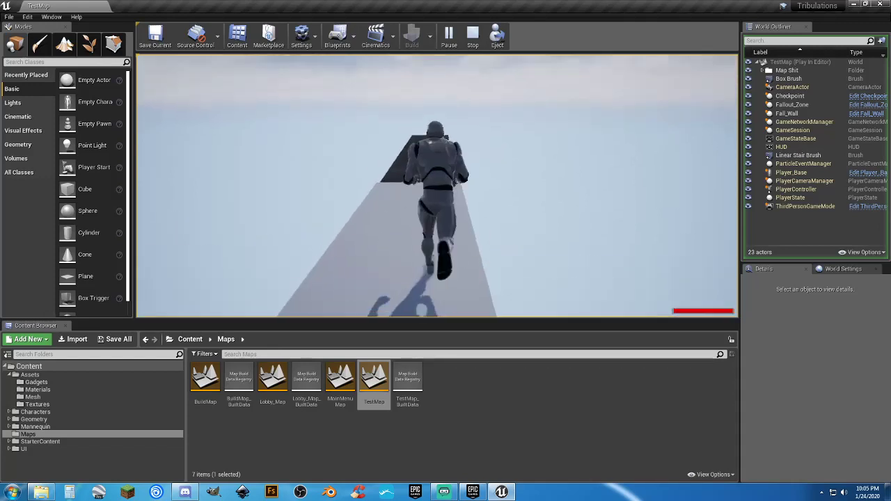
# Switch the camera to first person and back, and jump the character off the side of the dark platform
pyautogui.press('v')
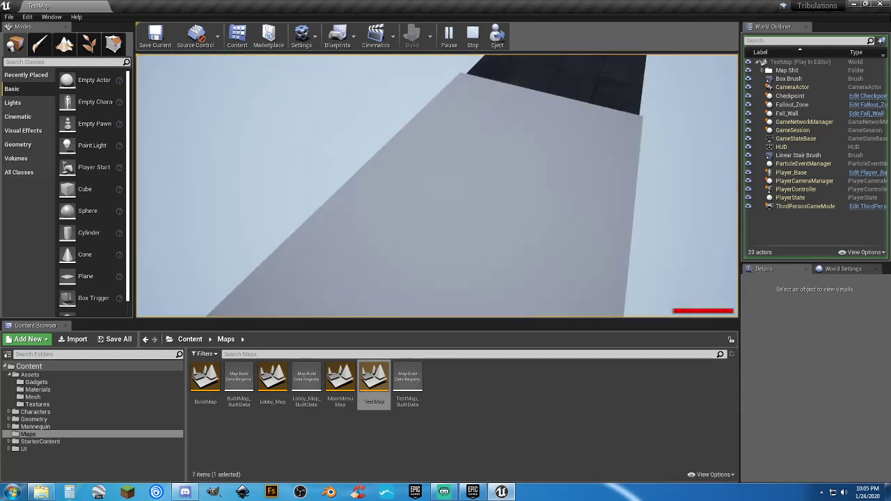
pyautogui.press('v')
pyautogui.press('w')
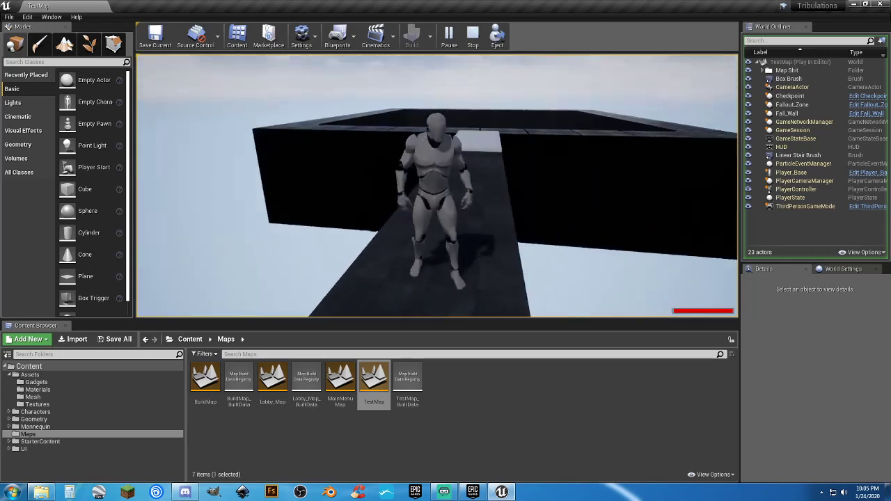
pyautogui.press('w')
pyautogui.press('space')
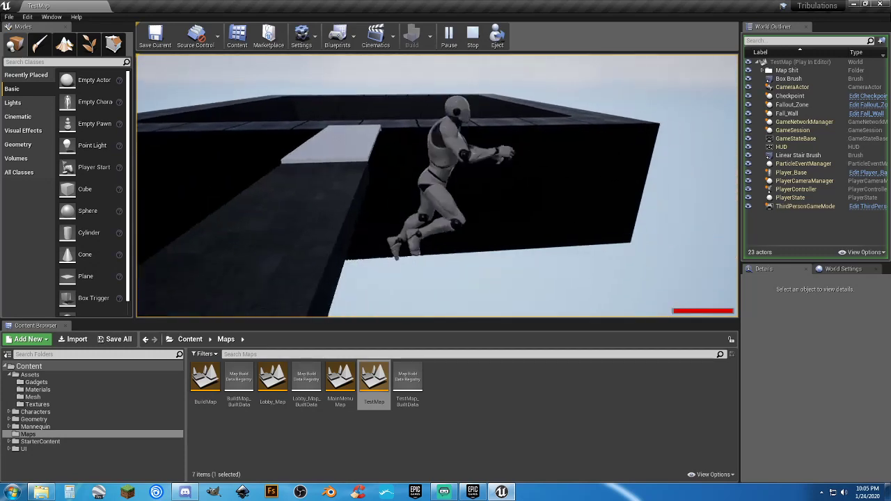
# Run the character repeatedly across the fallen wall between the dark platform and the arena rim, and end the play session
pyautogui.press('w')
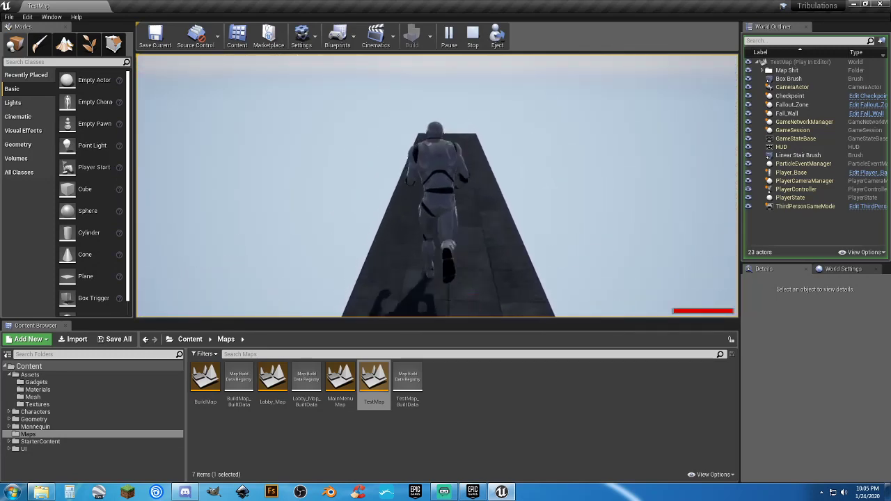
pyautogui.press('w')
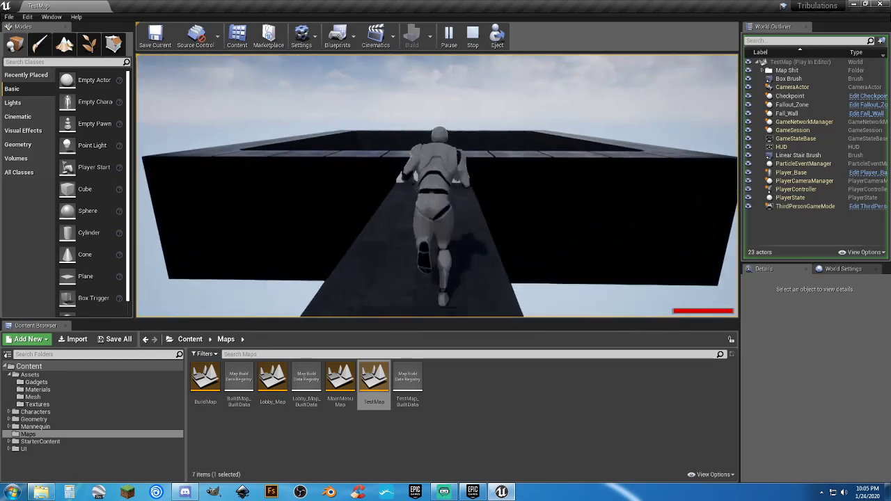
pyautogui.press('w')
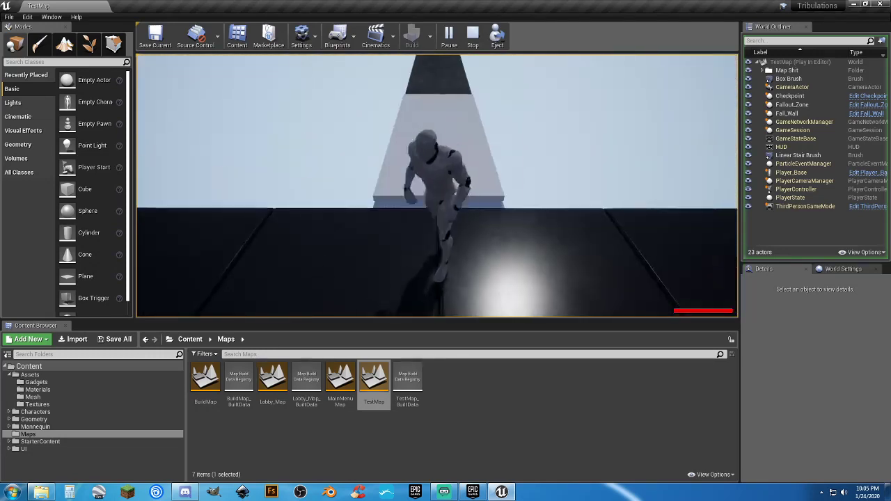
pyautogui.press('w')
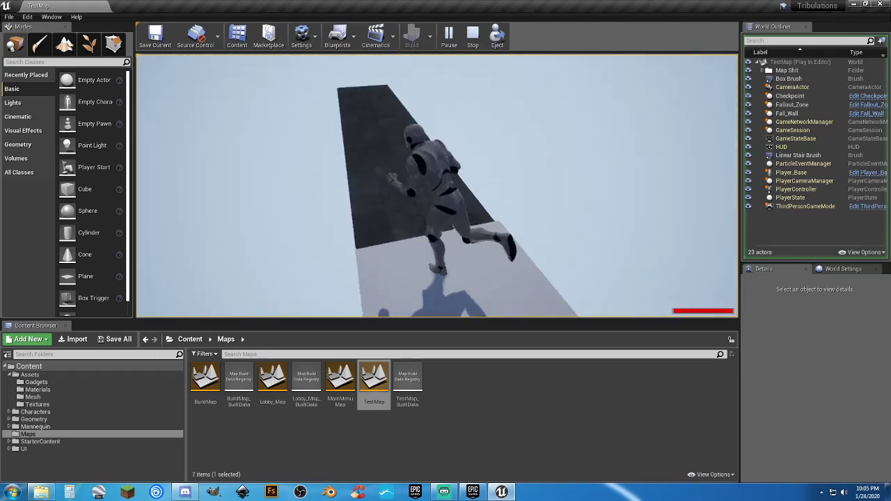
pyautogui.press('w')
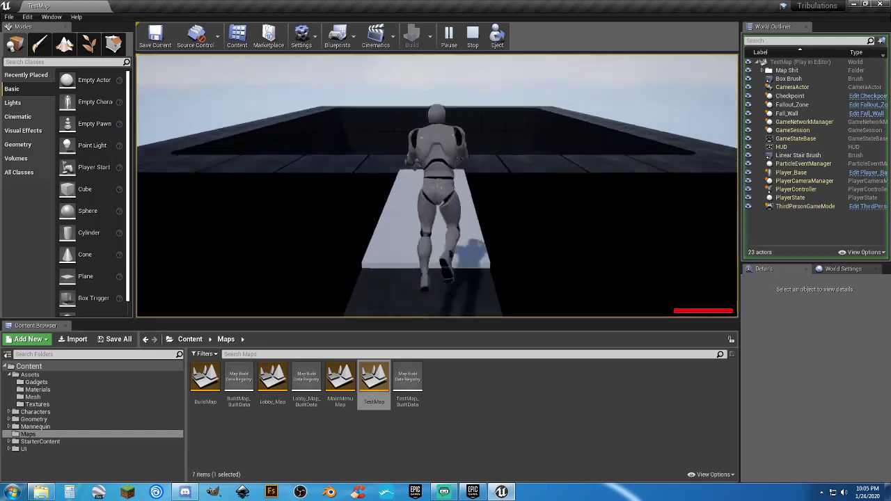
pyautogui.press('w')
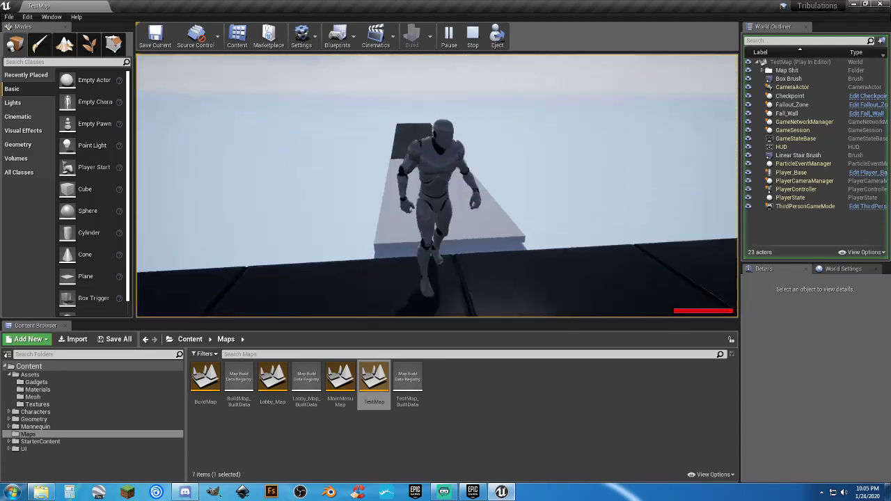
pyautogui.press('w')
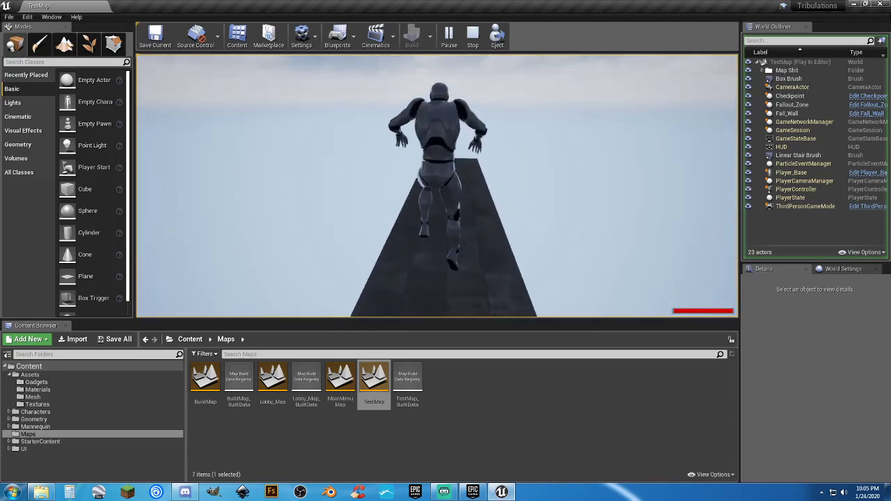
pyautogui.press('w')
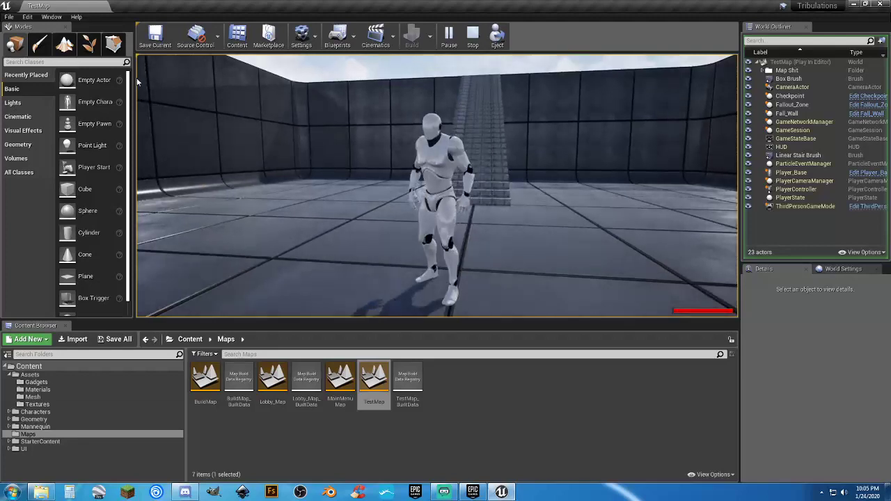
pyautogui.press('Escape')
# Replay TestMap, run the character up to the standing wall, cross it to the platform and back, and stop playing
pyautogui.click(447, 33)
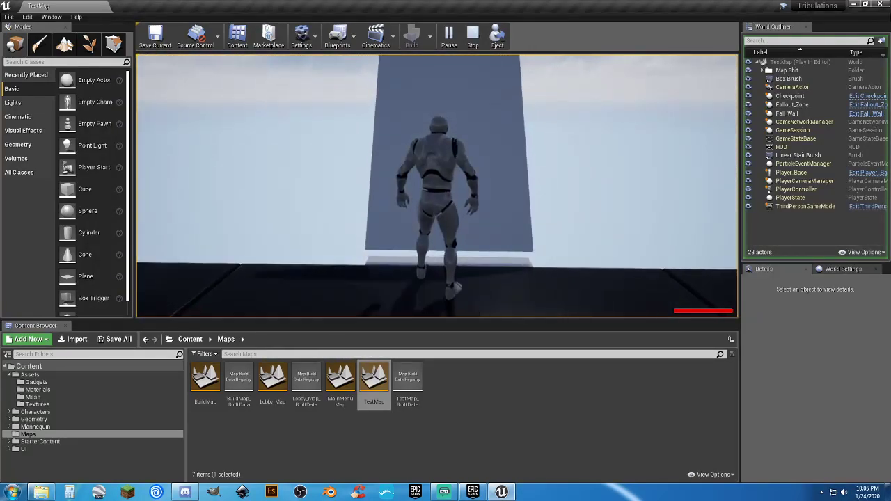
pyautogui.press('w')
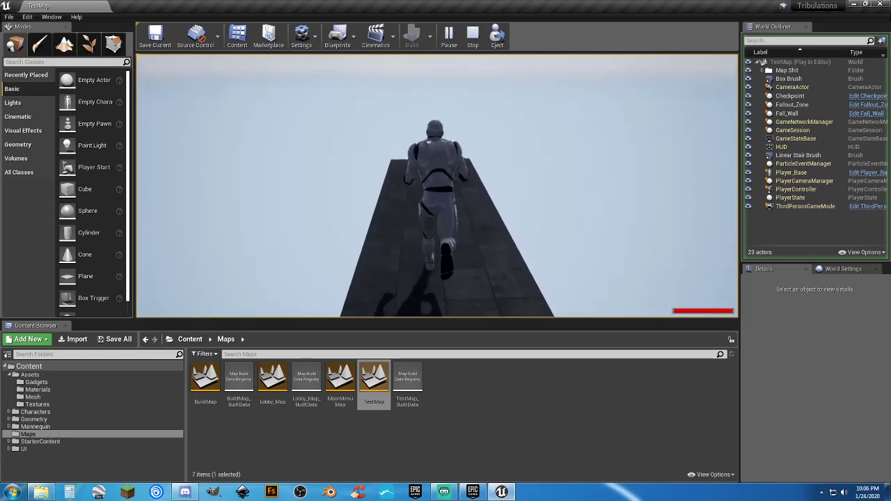
pyautogui.press('space')
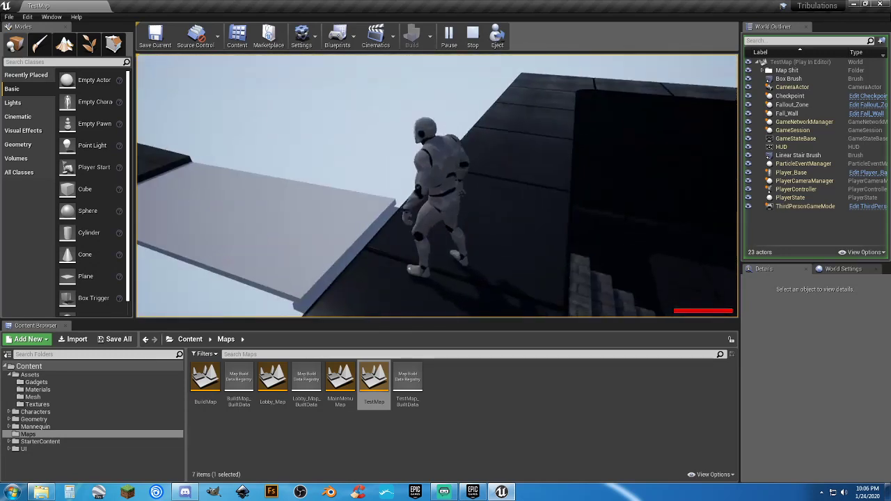
pyautogui.press('Escape')
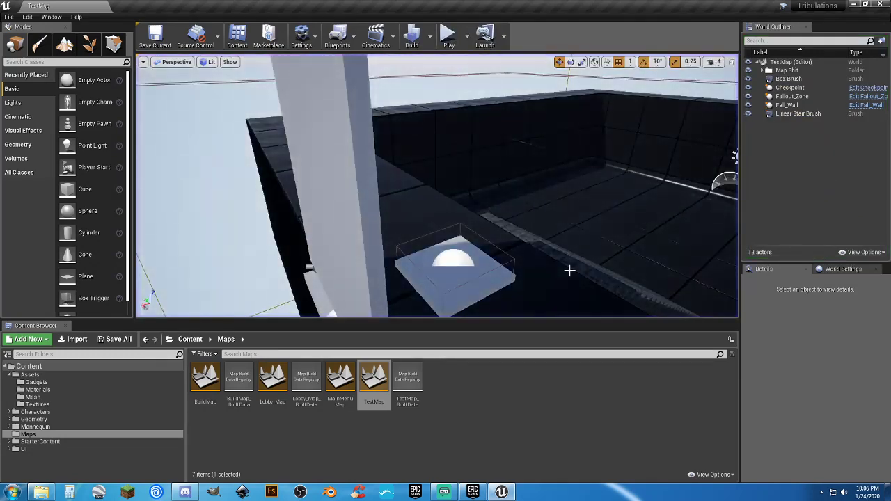
# Examine the checkpoint, falling wall, stairs, arena floor and far platform of TestMap in the editor
pyautogui.press('w')
pyautogui.moveTo(439, 151); pyautogui.dragTo(698, 222, button='right')
pyautogui.press('s')
pyautogui.press('w')
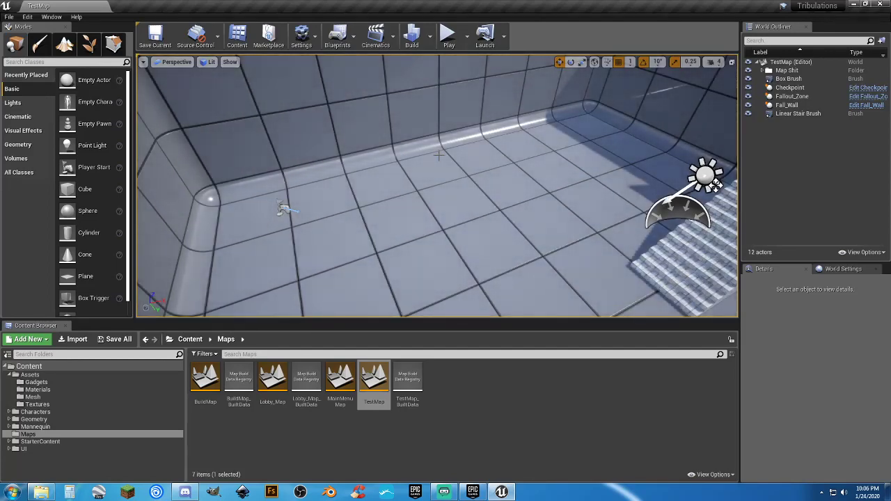
pyautogui.moveTo(407, 188); pyautogui.dragTo(610, 170, button='right')
pyautogui.press('w')
pyautogui.press('s')
pyautogui.press('a')
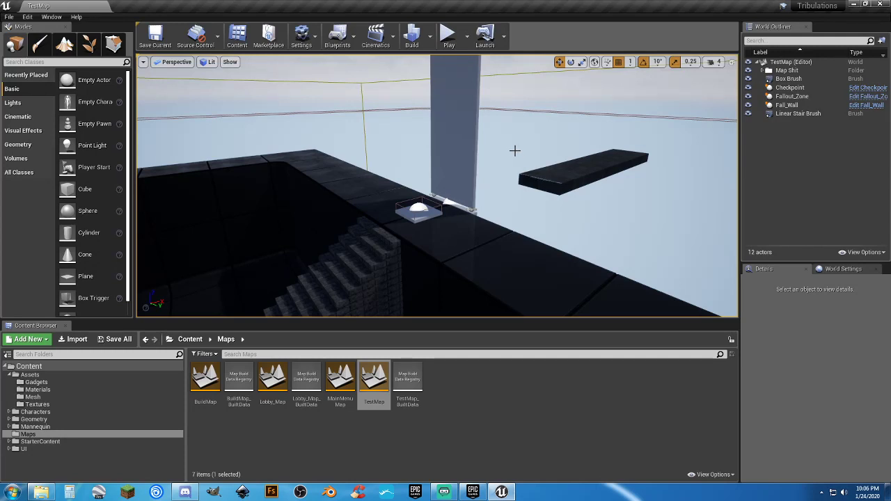
pyautogui.moveTo(515, 150); pyautogui.dragTo(465, 68, button='right')
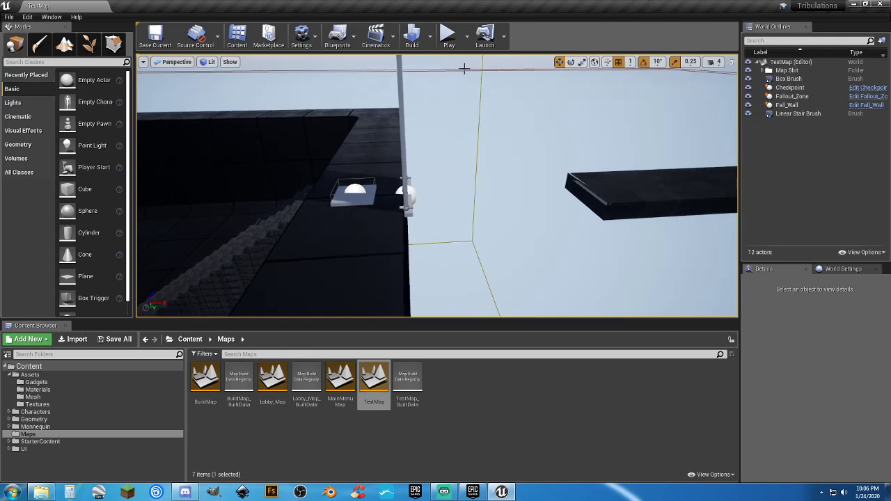
# Play TestMap again and run the character up the stairs and over the falling wall to the end of the dark platform
pyautogui.click(448, 35)
pyautogui.press('w')
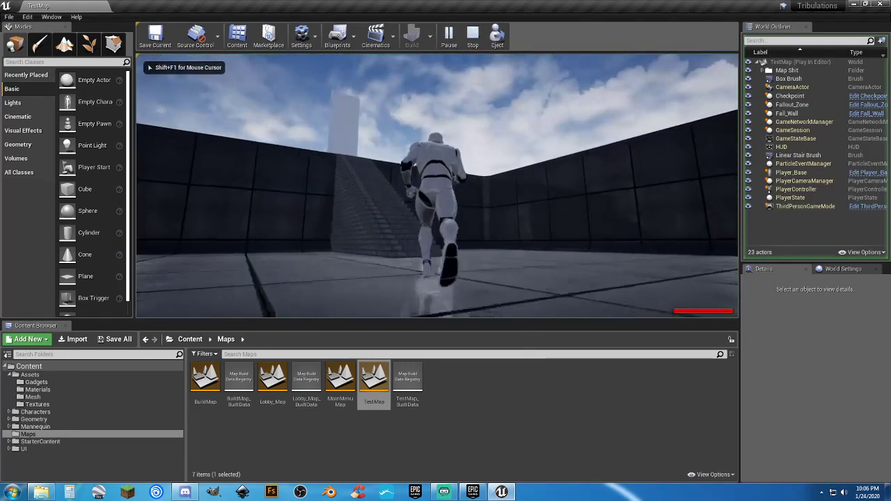
pyautogui.press('w')
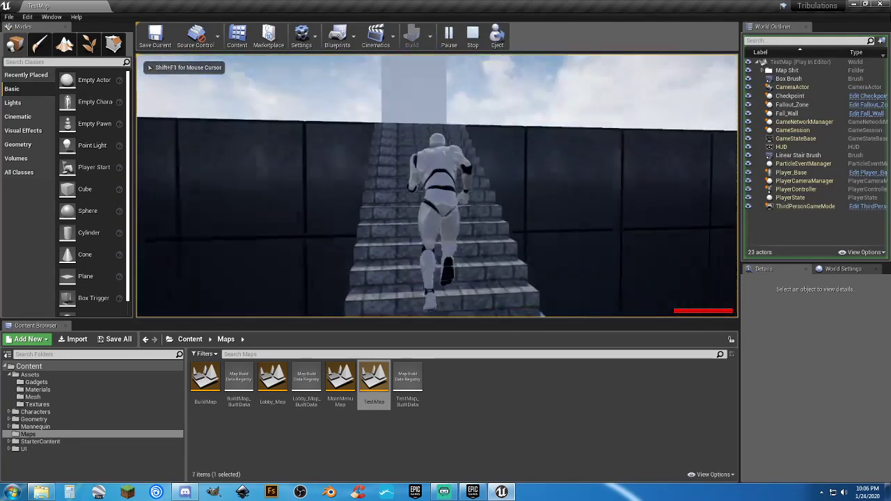
pyautogui.press('w')
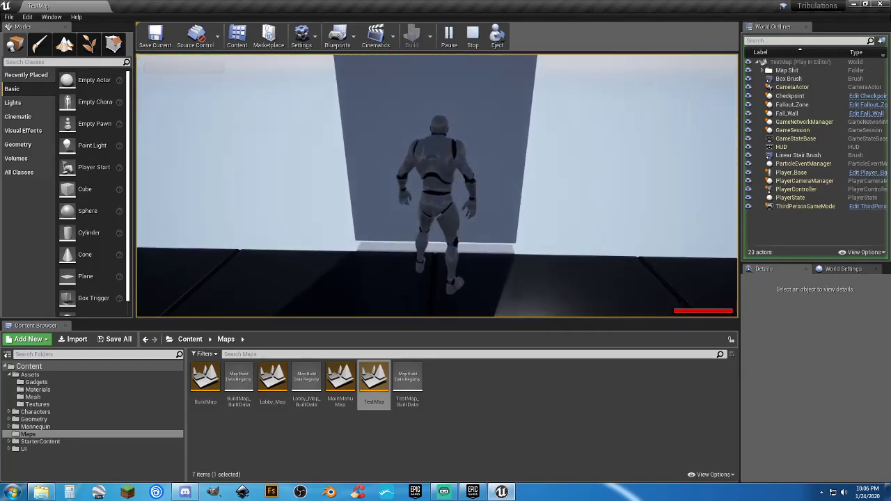
pyautogui.press('w')
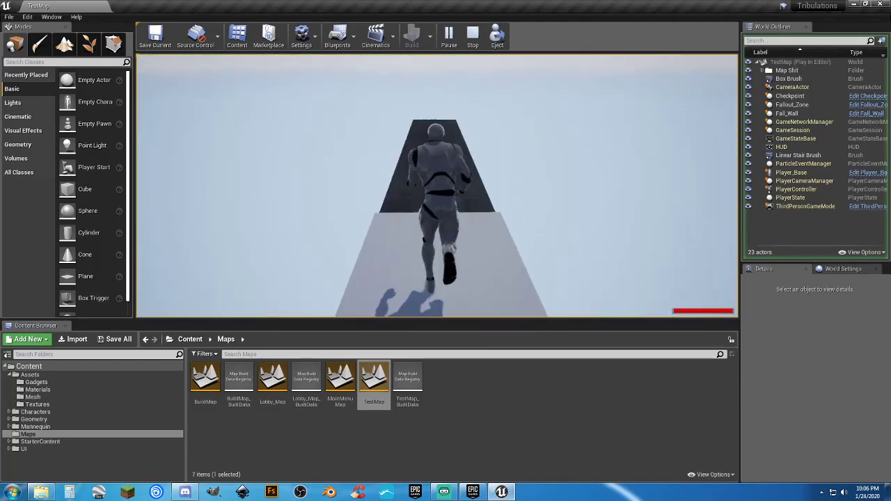
pyautogui.press('w')
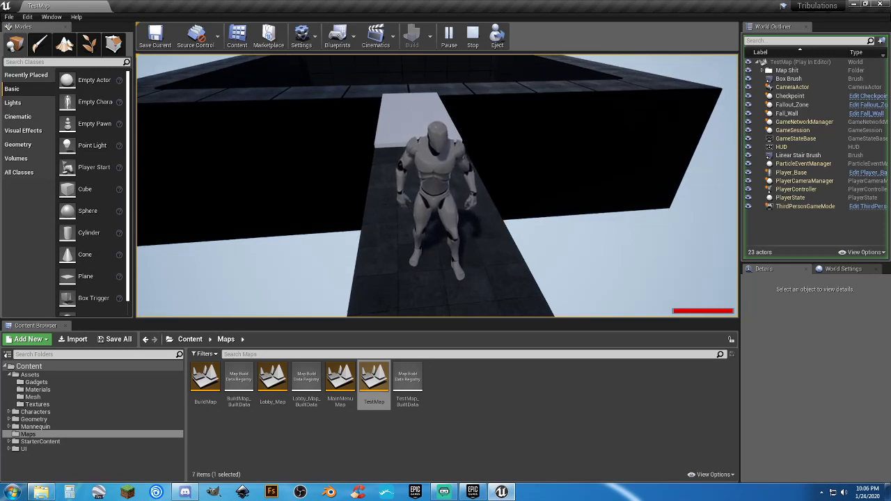
pyautogui.press('w')
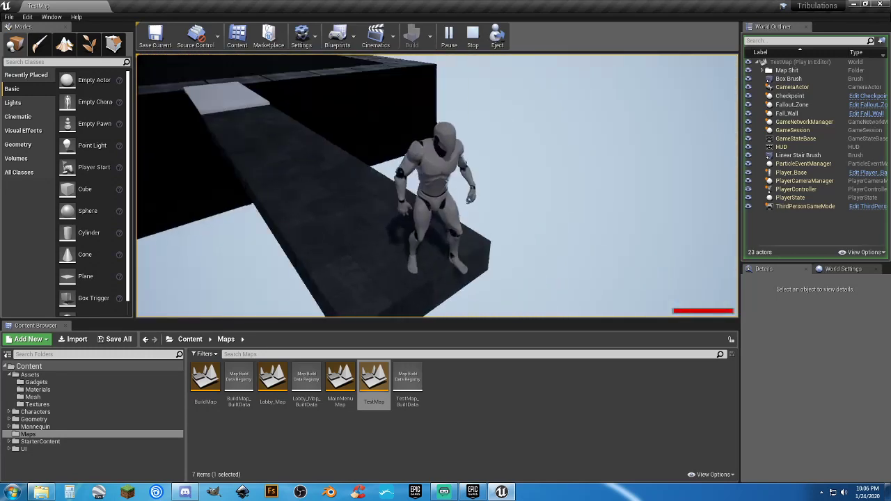
# Walk the character off the side of the dark platform and run from the checkpoint onto the fallen wall
pyautogui.press('d')
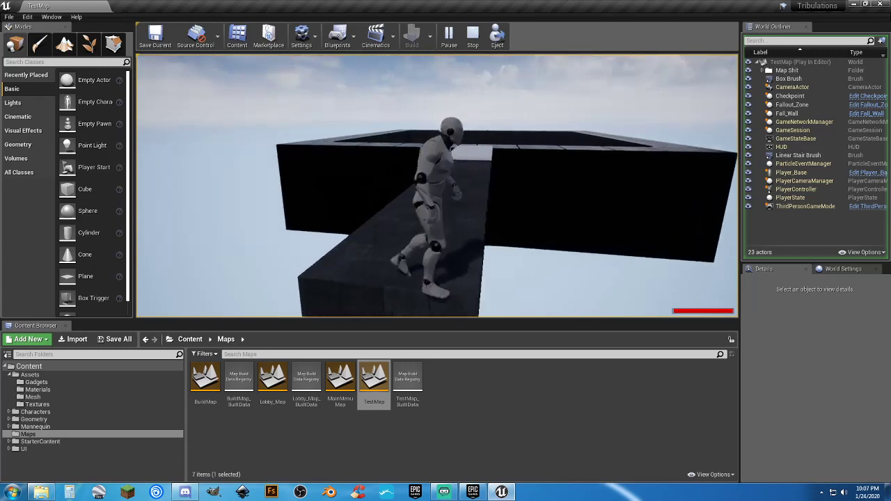
pyautogui.press('d')
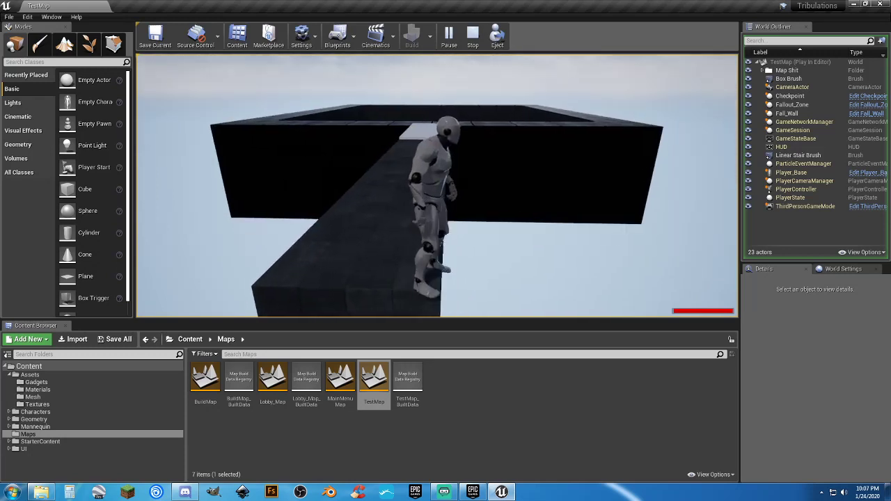
pyautogui.press('d')
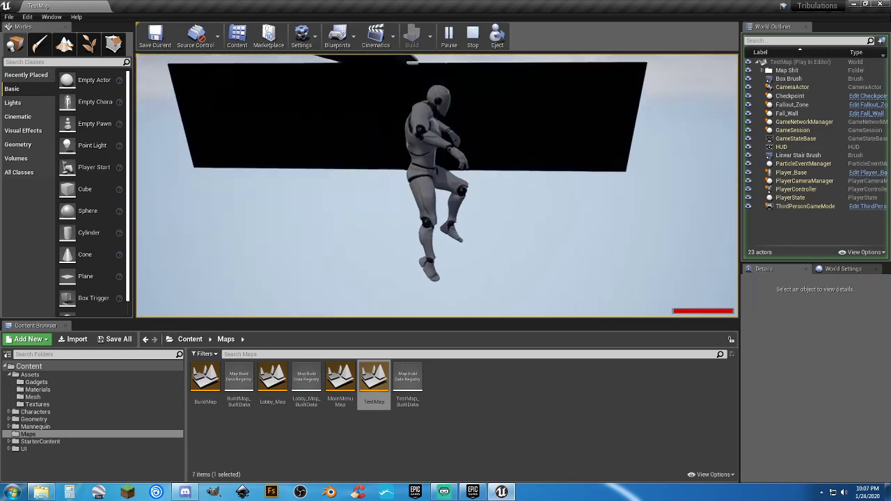
pyautogui.press('w')
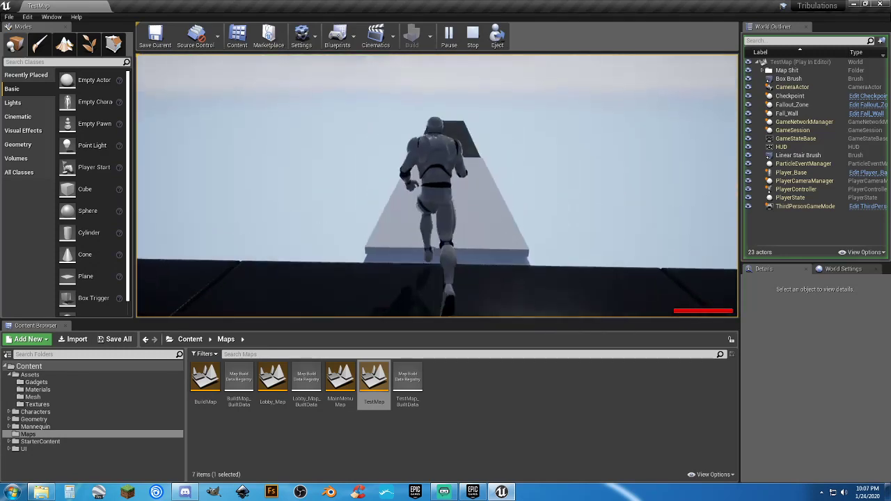
# Run the character back and forth over the fallen wall between the dark platform and the arena rim
pyautogui.press('w')
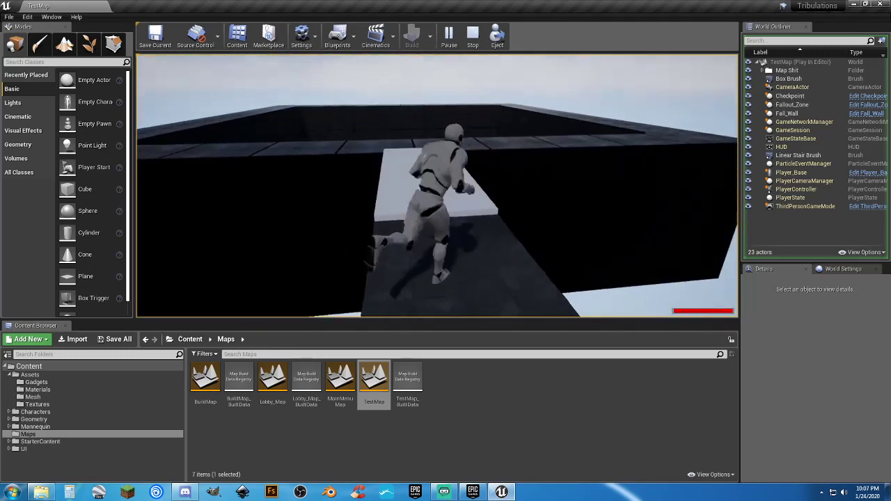
pyautogui.press('w')
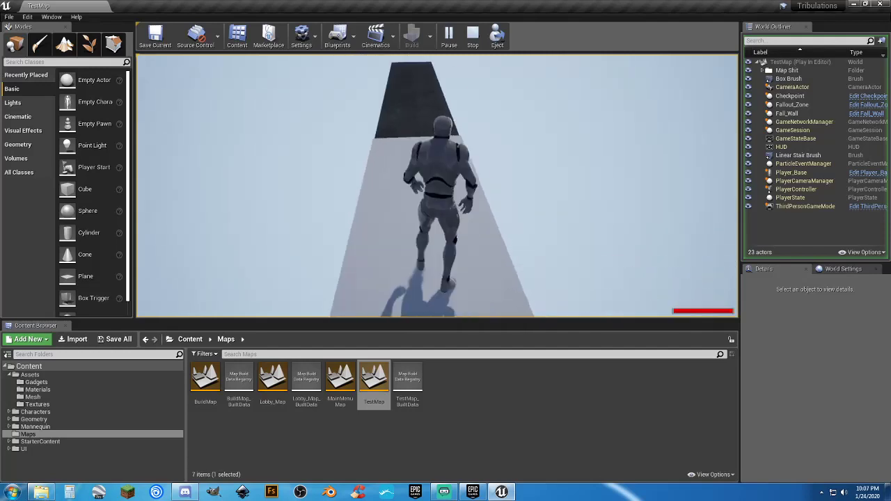
pyautogui.press('w')
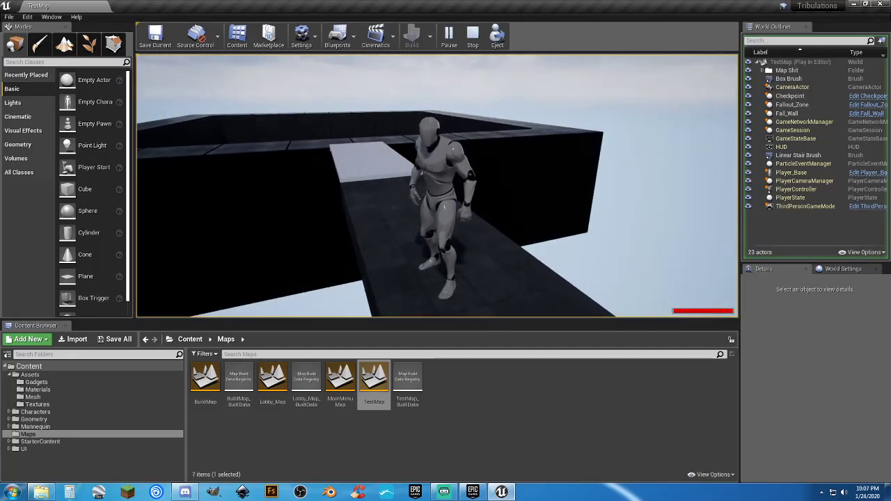
pyautogui.press('w')
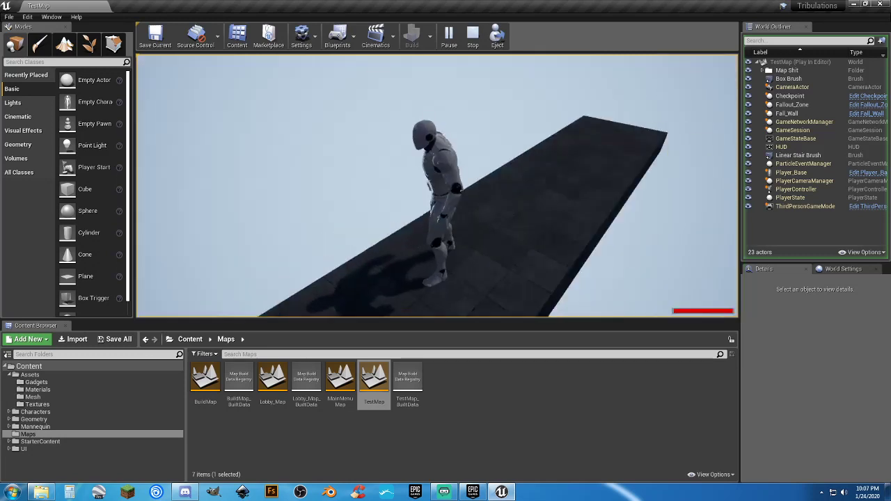
pyautogui.press('w')
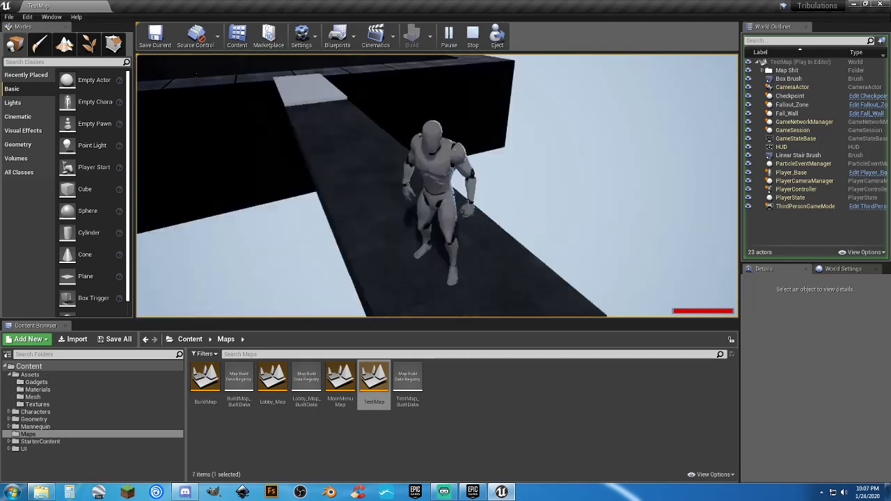
pyautogui.press('w')
pyautogui.press('w')
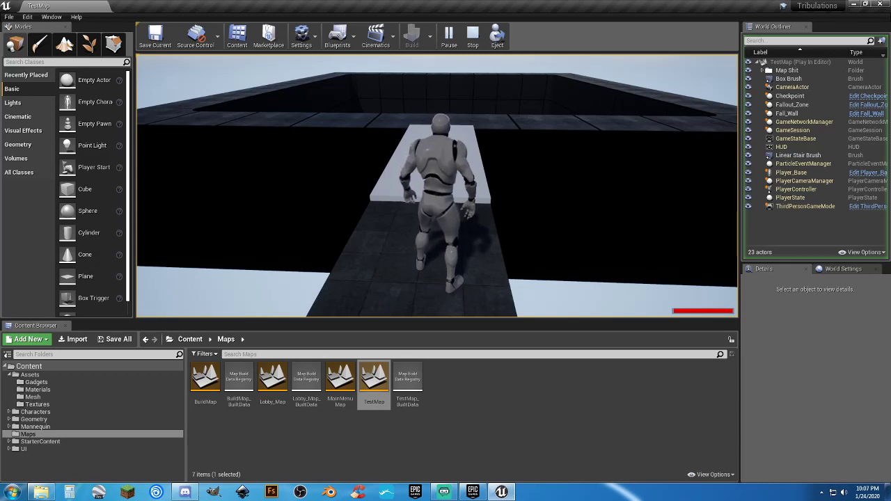
pyautogui.press('w')
pyautogui.press('w')
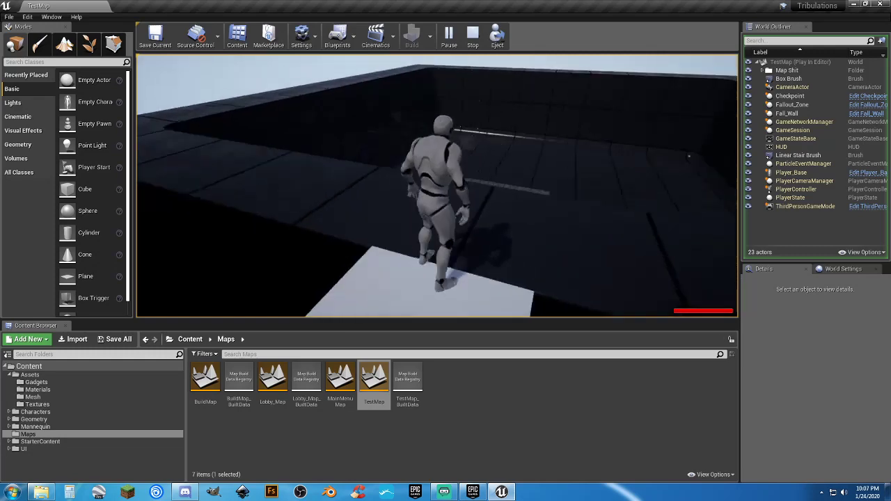
# Run the character over the fallen wall, down onto the arena floor and back up the stairs
pyautogui.press('w')
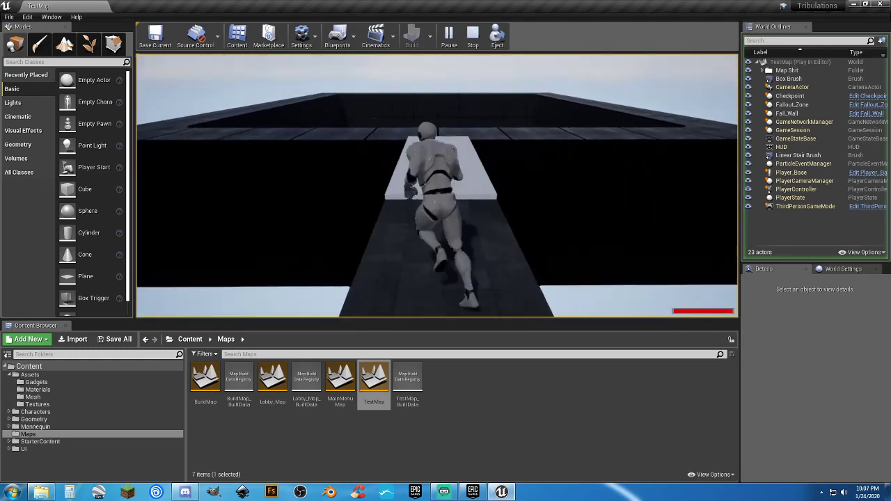
pyautogui.press('w')
pyautogui.press('w')
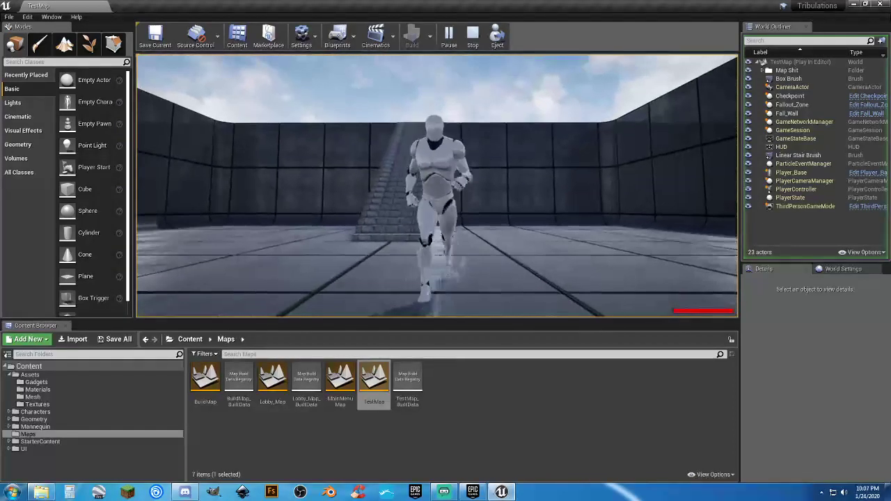
pyautogui.press('w')
pyautogui.press('w')
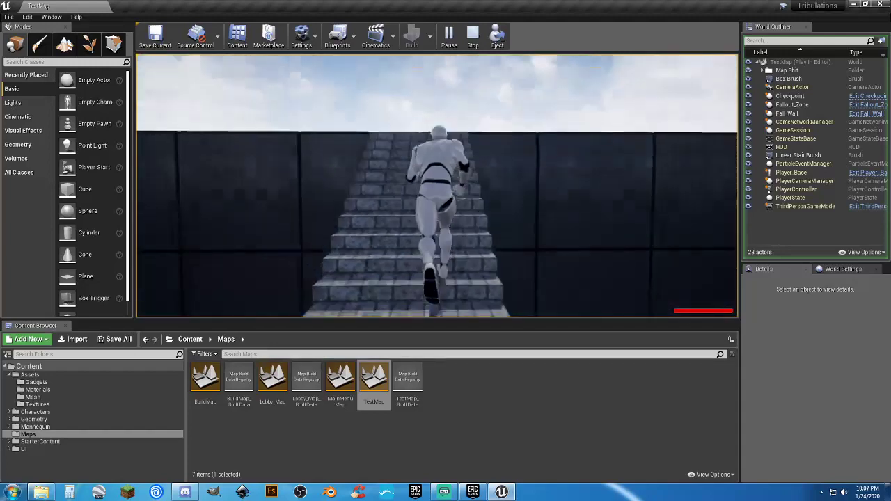
# Return the character from the dark platform over the fallen wall to the arena floor, and end the play session
pyautogui.press('w')
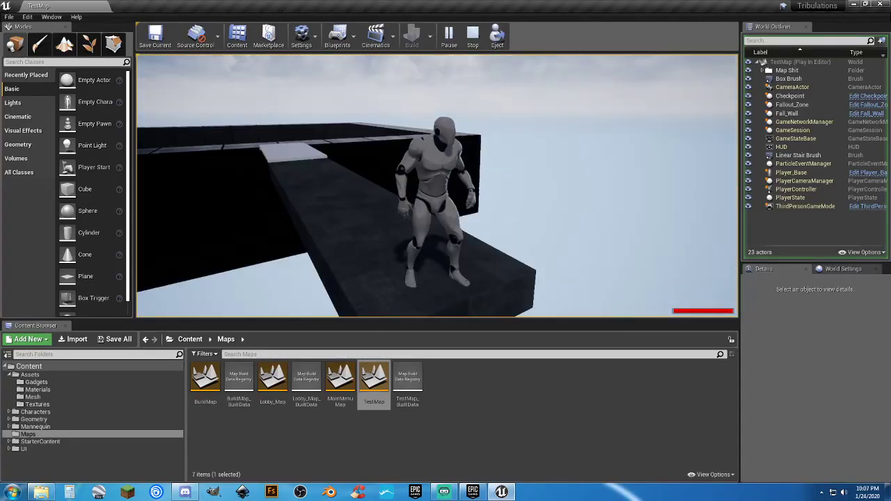
pyautogui.press('w')
pyautogui.press('w')
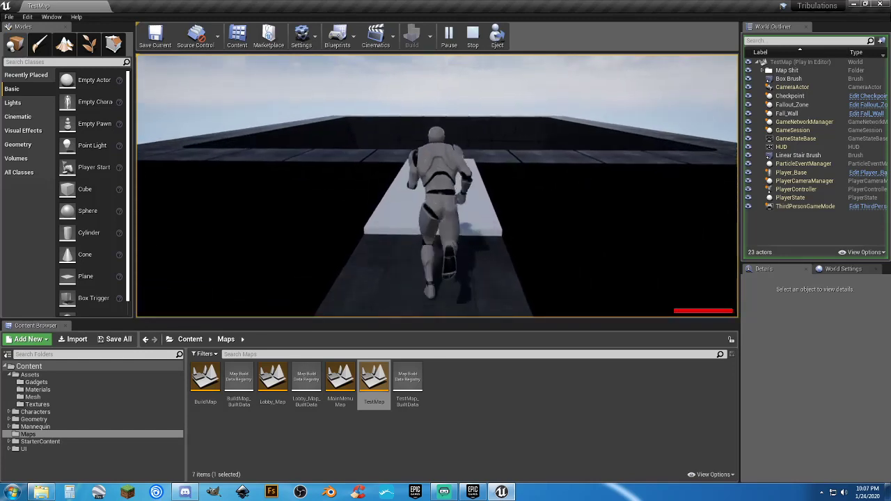
pyautogui.press('w')
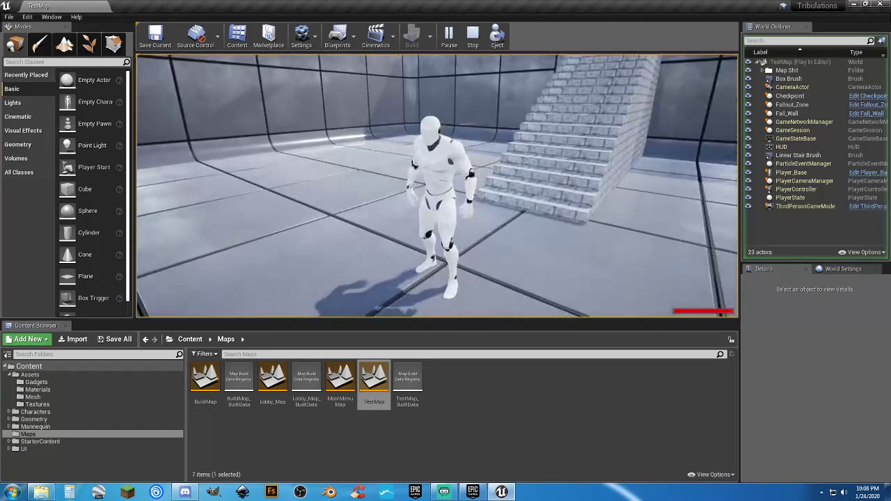
pyautogui.hotkey('shift', 'F1')
pyautogui.press('Escape')
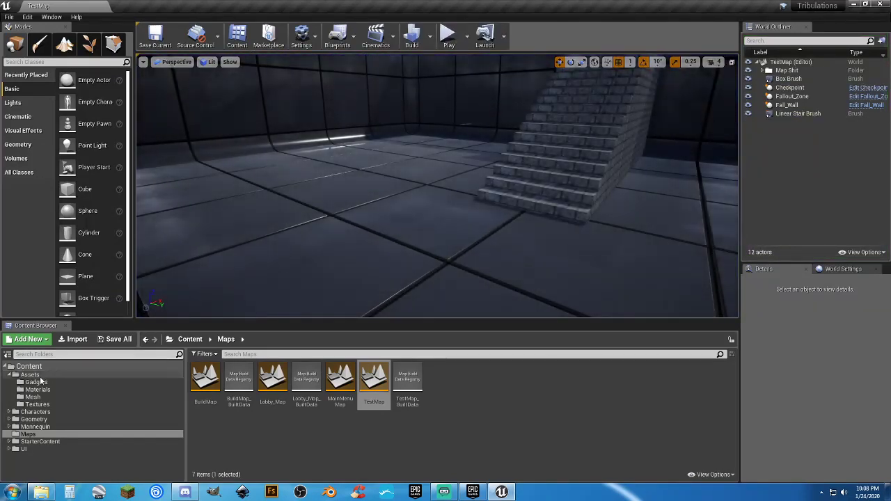
# Show the Checkpoint, Fallout_Zone and Fall_Wall blueprints in the Assets Gadgets folder
pyautogui.click(36, 383)
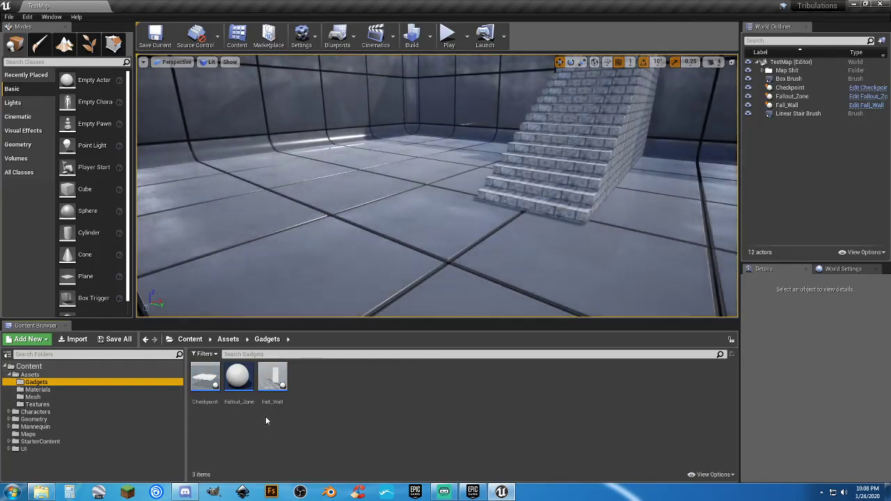
pyautogui.click(240, 393)
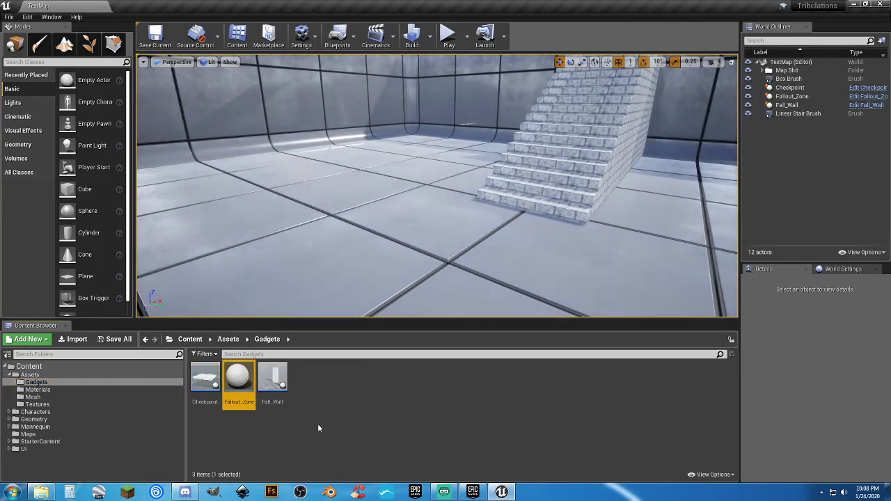
pyautogui.click(205, 382)
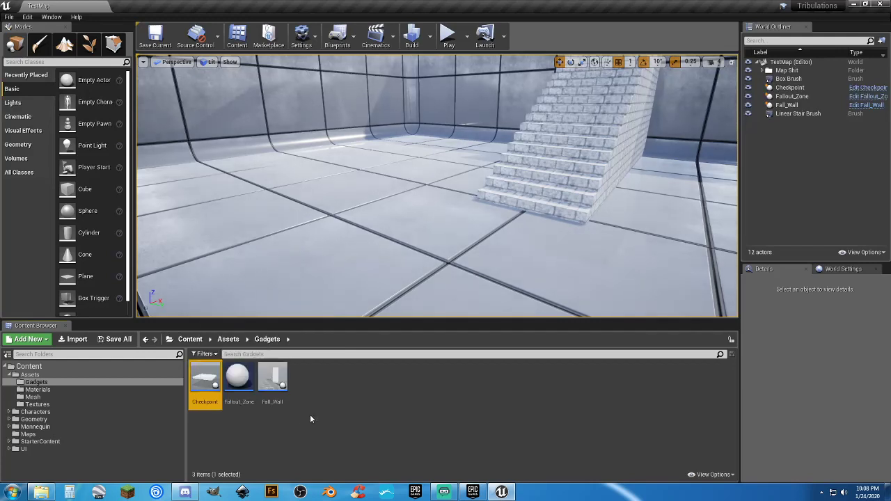
pyautogui.click(272, 401)
pyautogui.click(348, 440)
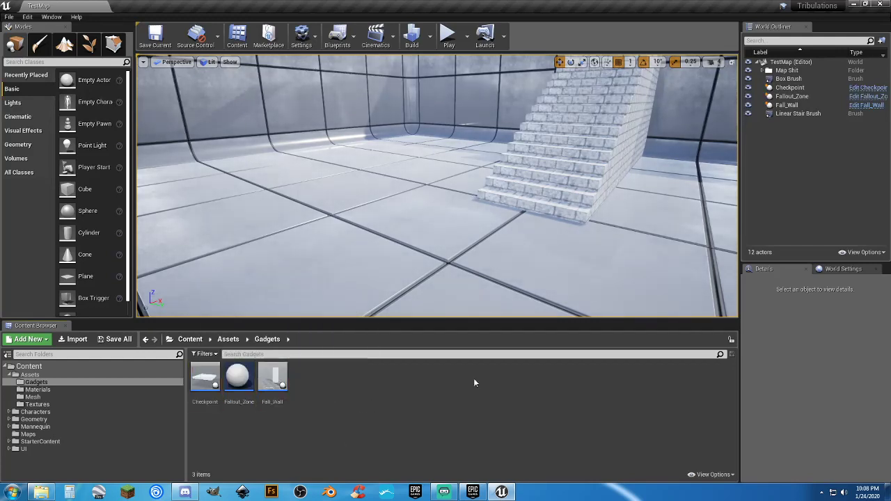
# Enable Is Base Visible on the Checkpoint actor and play TestMap up the stairs to view its base
pyautogui.click(791, 87)
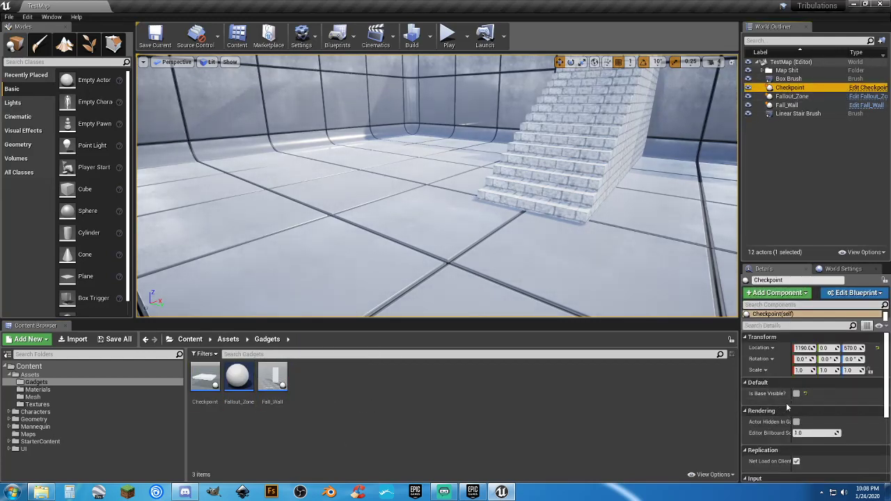
pyautogui.click(795, 394)
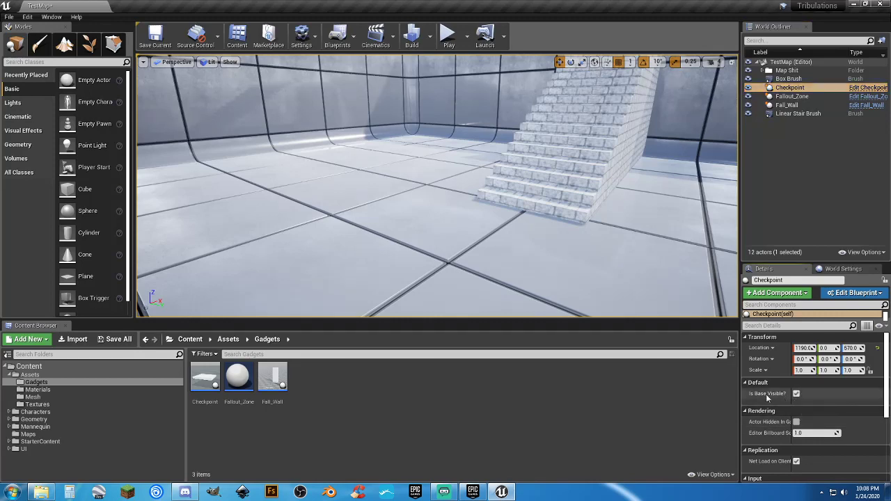
pyautogui.click(448, 35)
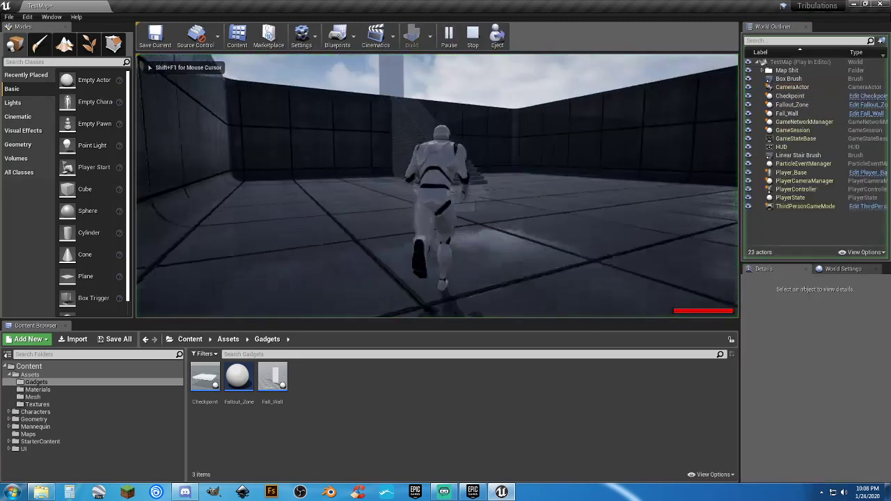
pyautogui.press('w')
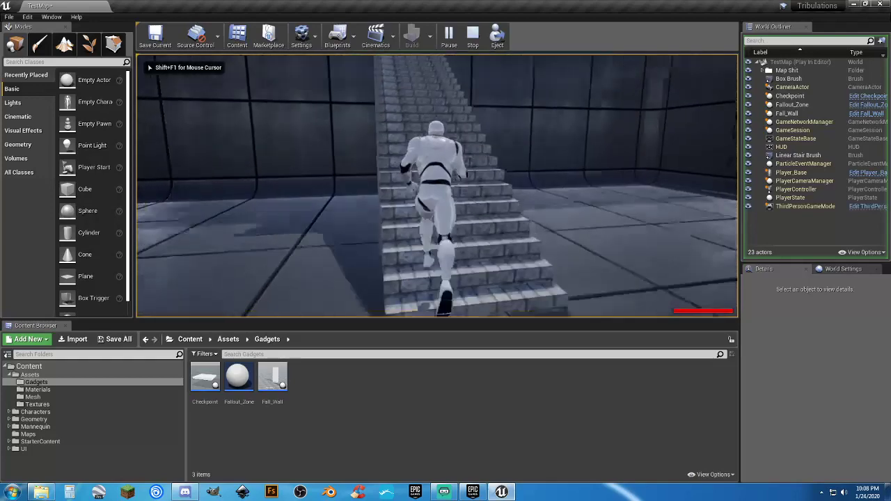
pyautogui.press('w')
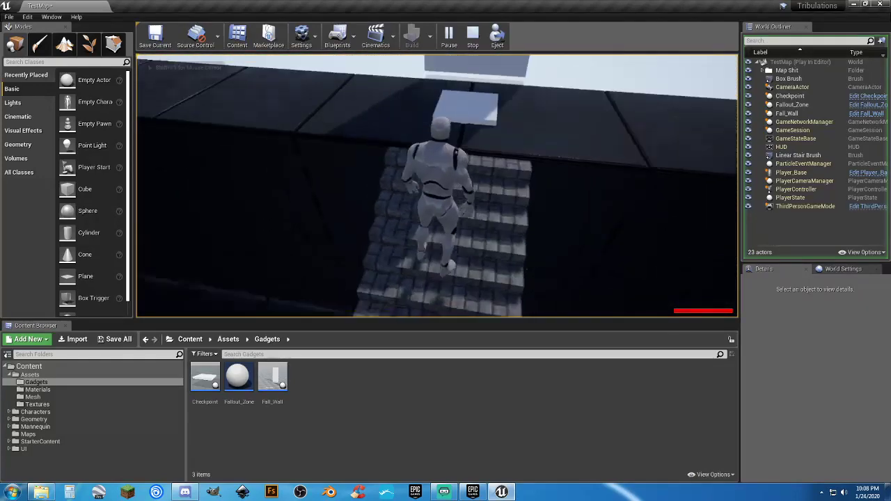
pyautogui.press('w')
pyautogui.press('Escape')
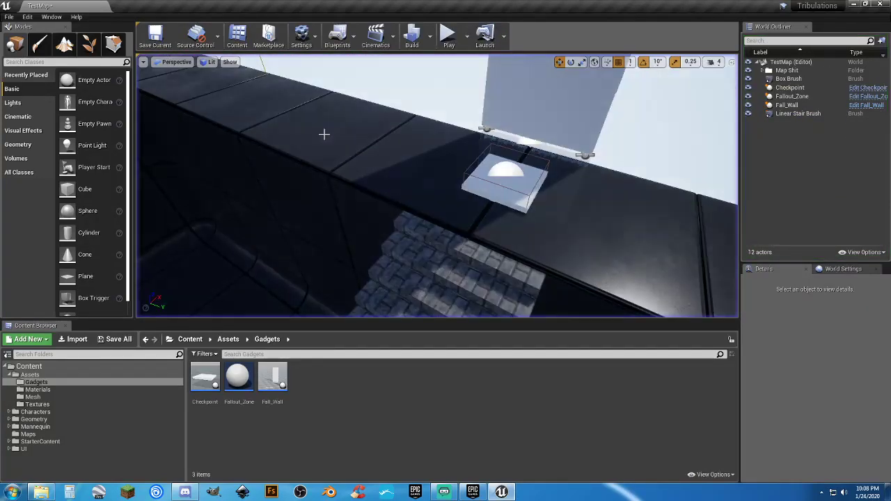
# Disable Is Base Visible on the Checkpoint actor and play TestMap up the stairs to check the rim
pyautogui.click(798, 89)
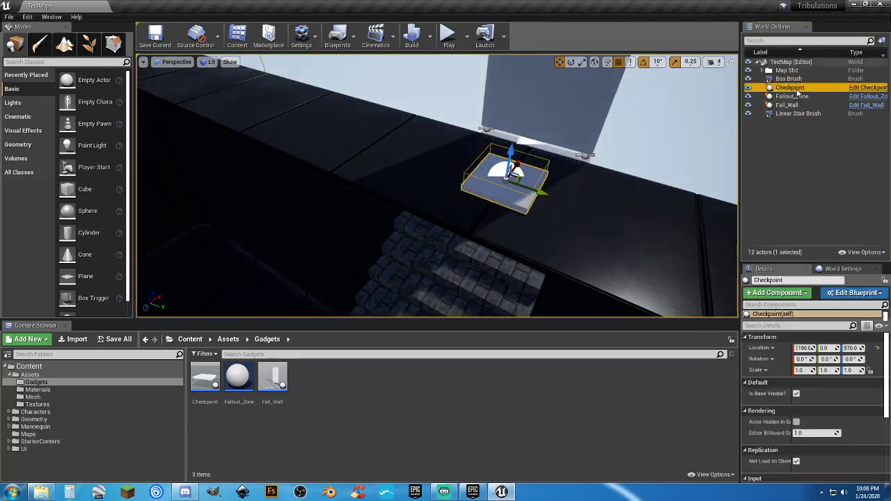
pyautogui.click(796, 393)
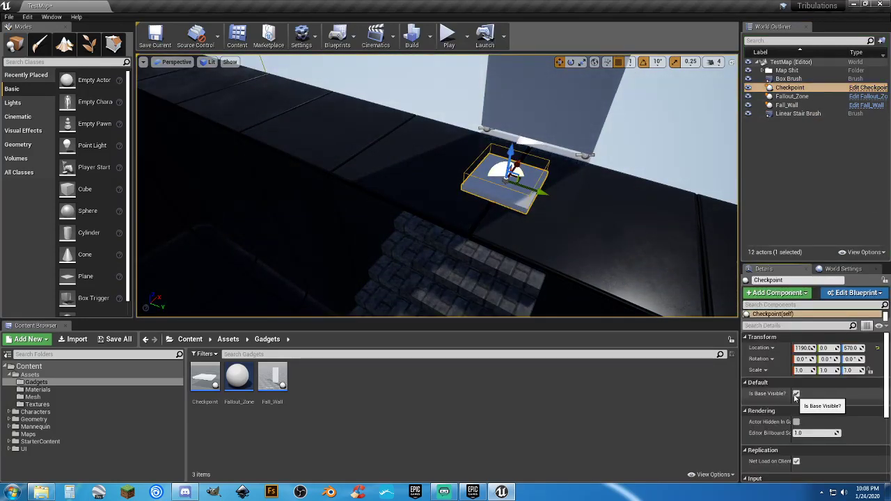
pyautogui.click(448, 36)
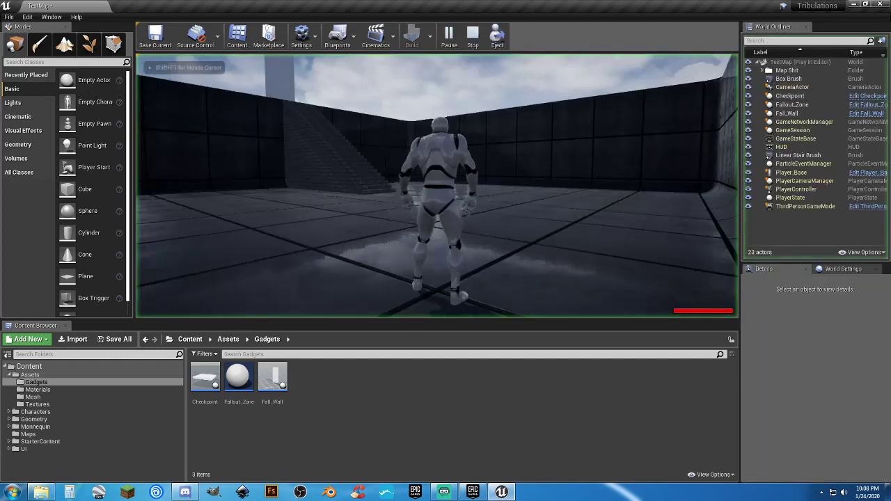
pyautogui.press('w')
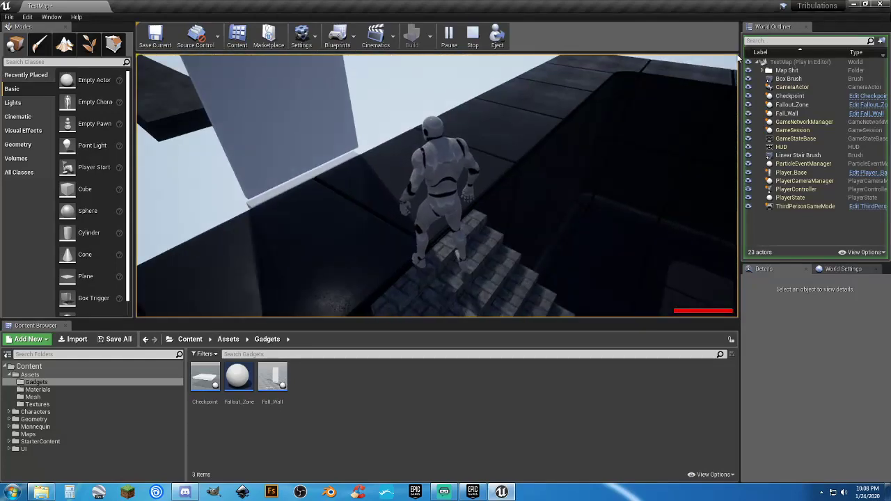
pyautogui.press('Escape')
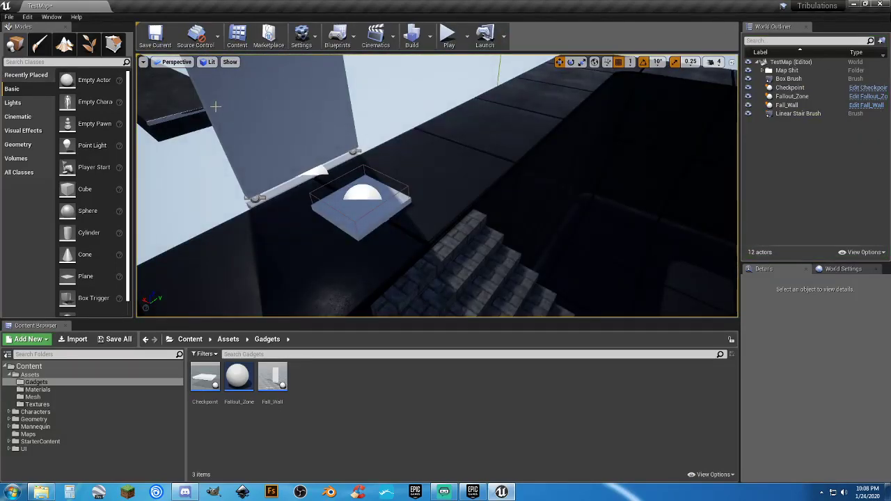
# Select the Fall_Wall actor in the level and open the Fall_Wall blueprint from the Gadgets folder
pyautogui.click(250, 123)
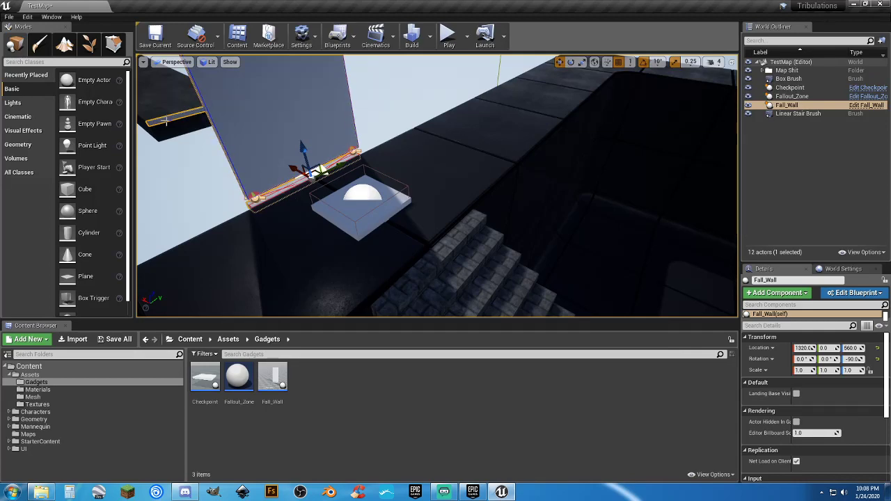
pyautogui.press('s')
pyautogui.moveTo(166, 121); pyautogui.dragTo(241, 170, button='right')
pyautogui.press('w')
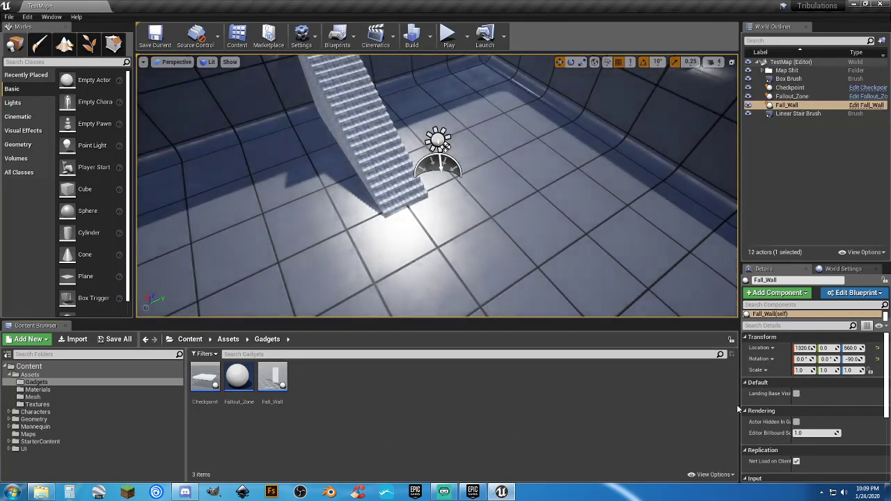
pyautogui.click(277, 382)
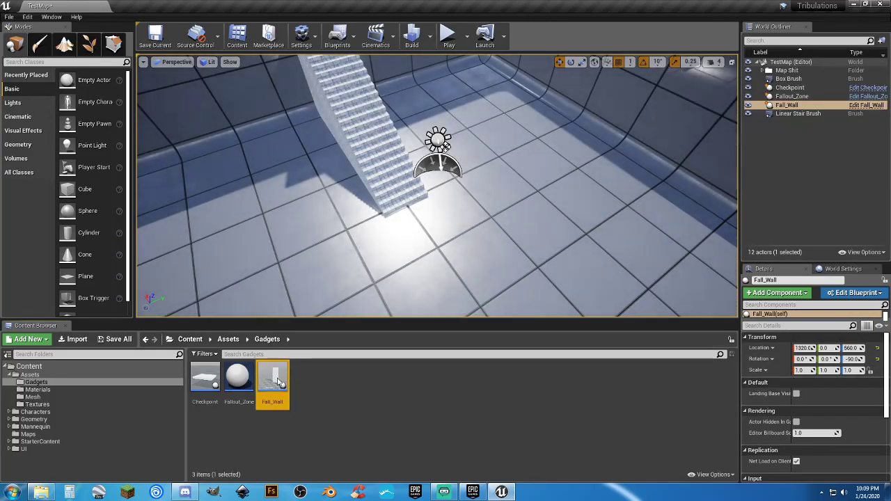
pyautogui.doubleClick(277, 382)
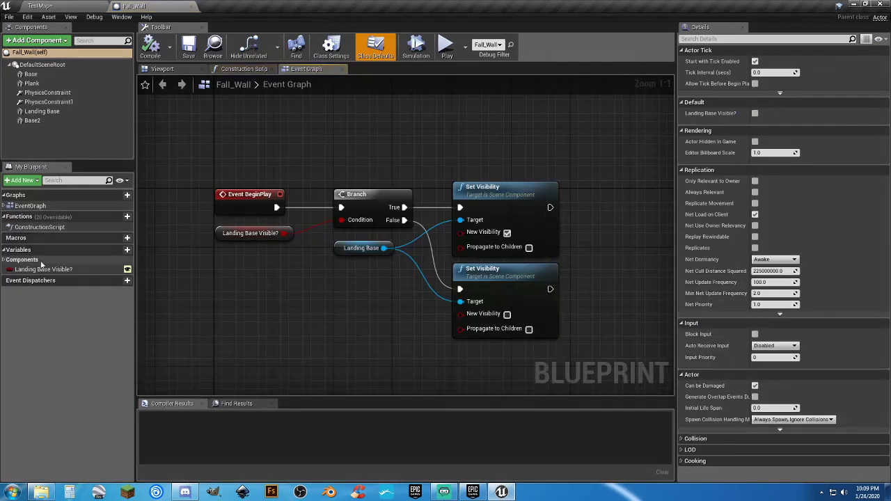
# Assign the Landing Base Visible? variable to a new category named Bridge Options, compile and save Fall_Wall, and return to TestMap
pyautogui.click(78, 271)
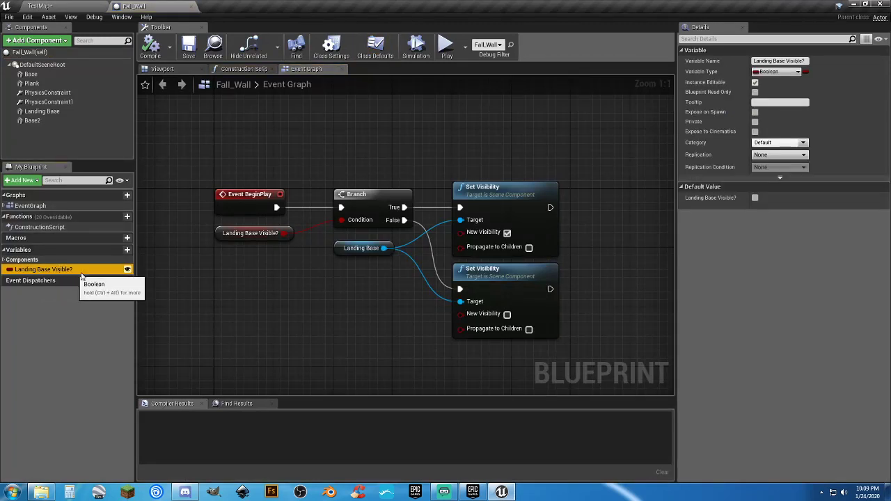
pyautogui.click(772, 142)
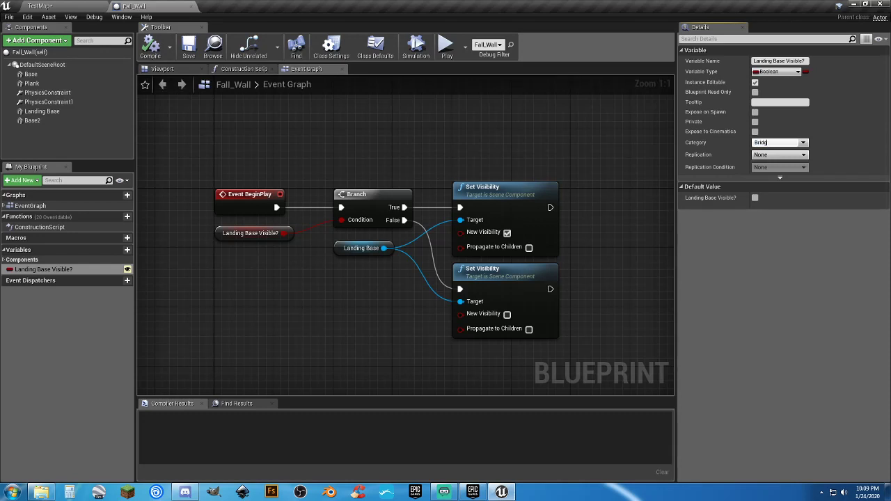
pyautogui.write('Bridge Options')
pyautogui.press('Return')
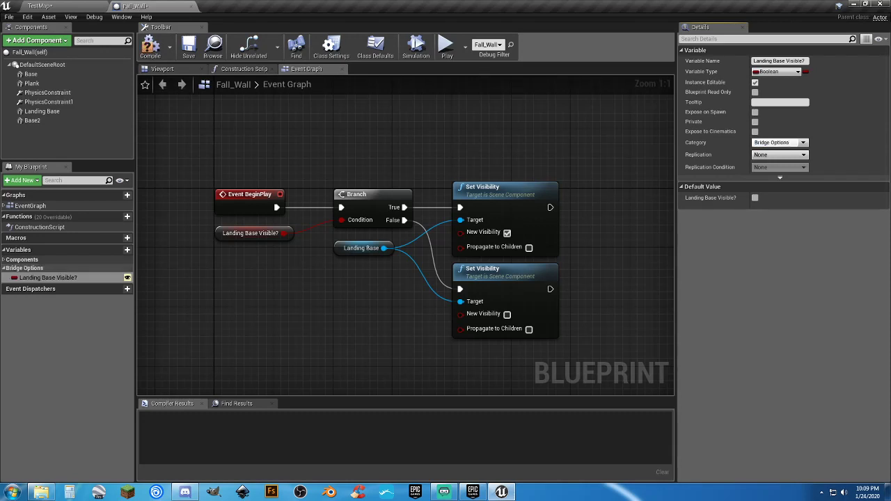
pyautogui.click(150, 46)
pyautogui.click(89, 7)
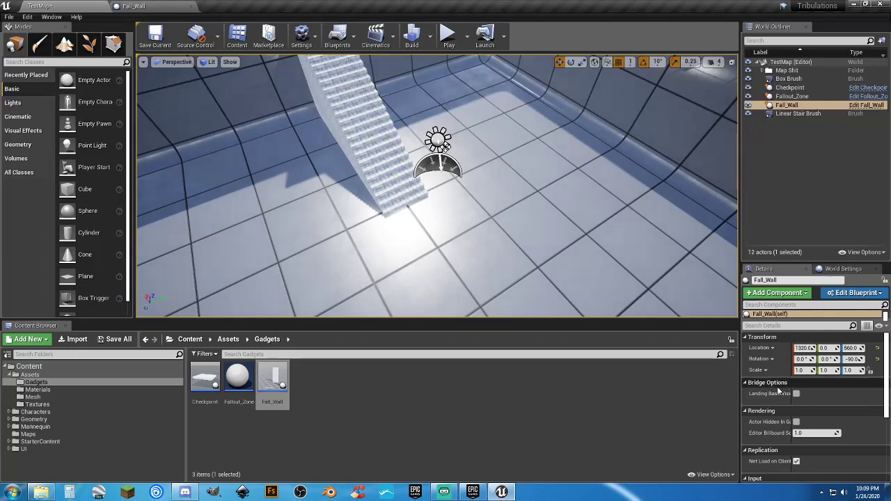
# Close the Fall_Wall blueprint and open the Checkpoint blueprint from the Gadgets folder
pyautogui.click(205, 381)
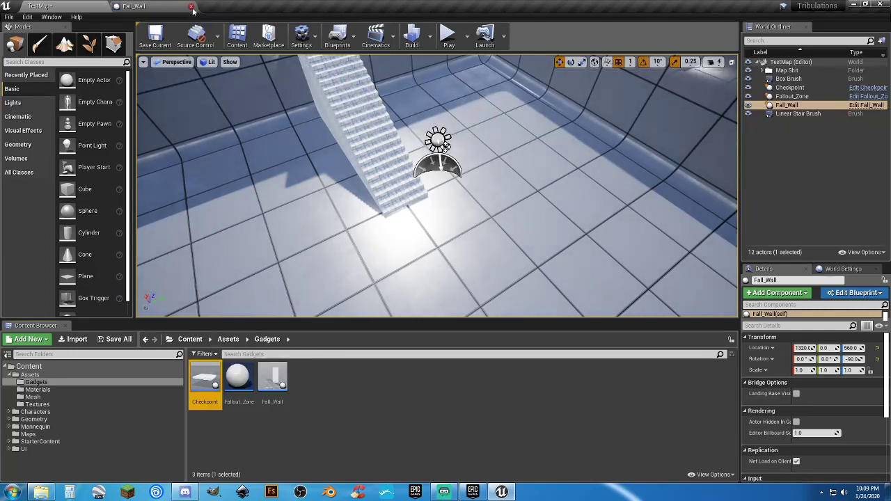
pyautogui.click(190, 7)
pyautogui.doubleClick(200, 384)
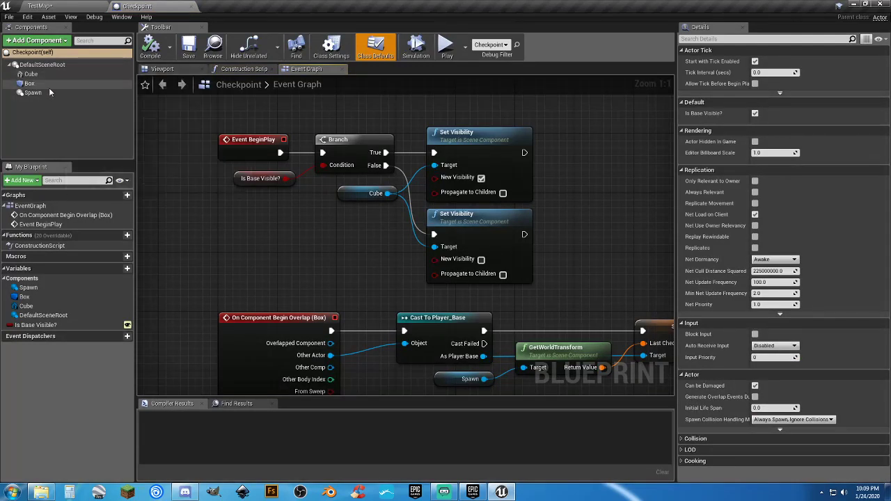
# Assign the Is Base Visible? variable to a new category named Checkpoint Options, and compile and save the Checkpoint blueprint
pyautogui.click(42, 325)
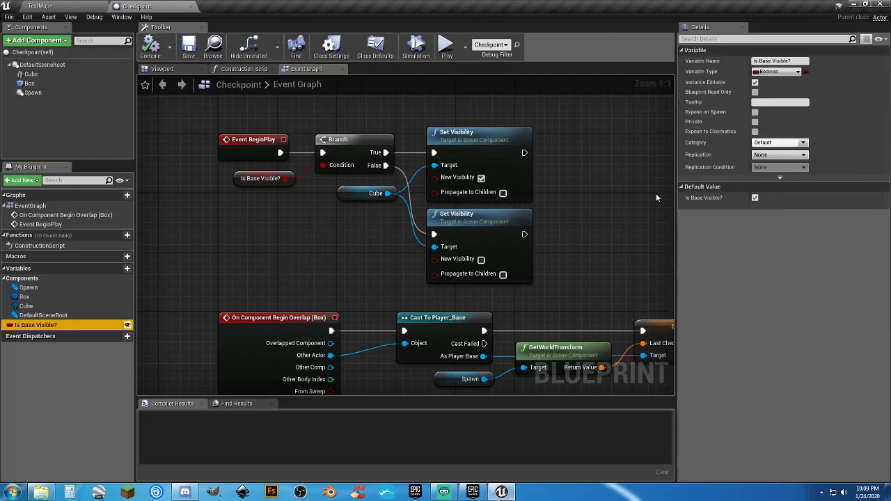
pyautogui.click(784, 142)
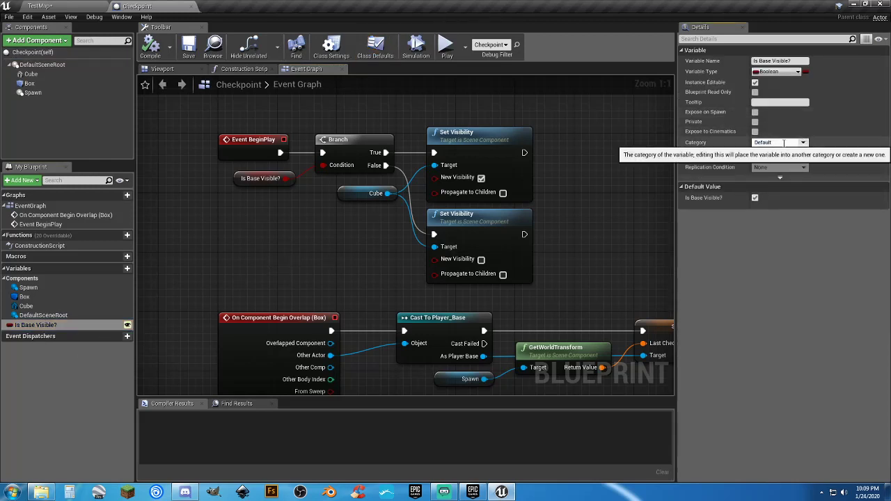
pyautogui.doubleClick(784, 142)
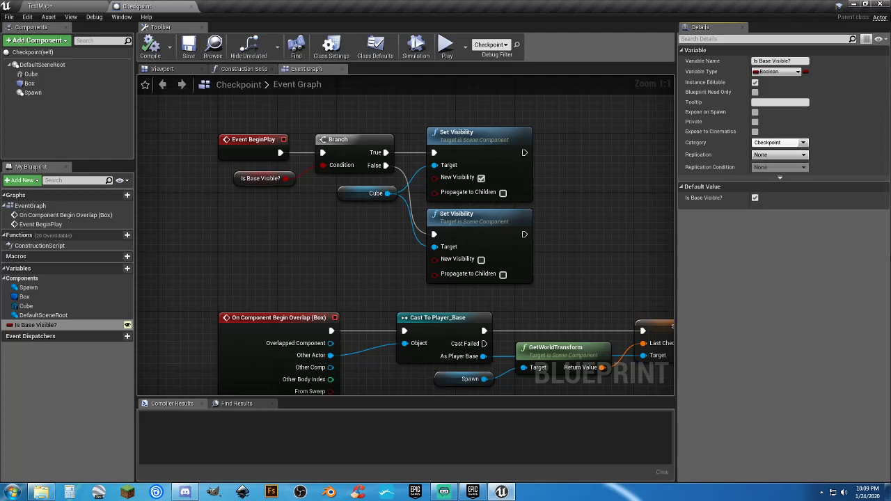
pyautogui.write('Checkpoint Options')
pyautogui.press('Return')
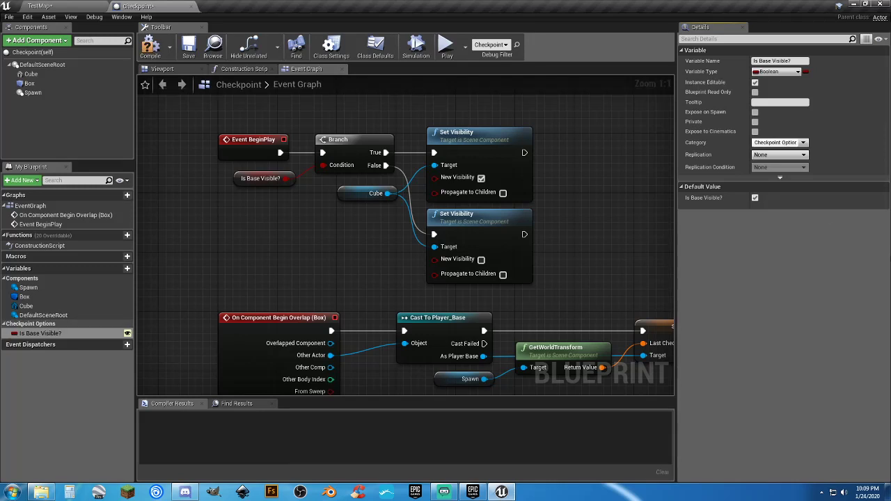
pyautogui.click(150, 45)
pyautogui.click(189, 45)
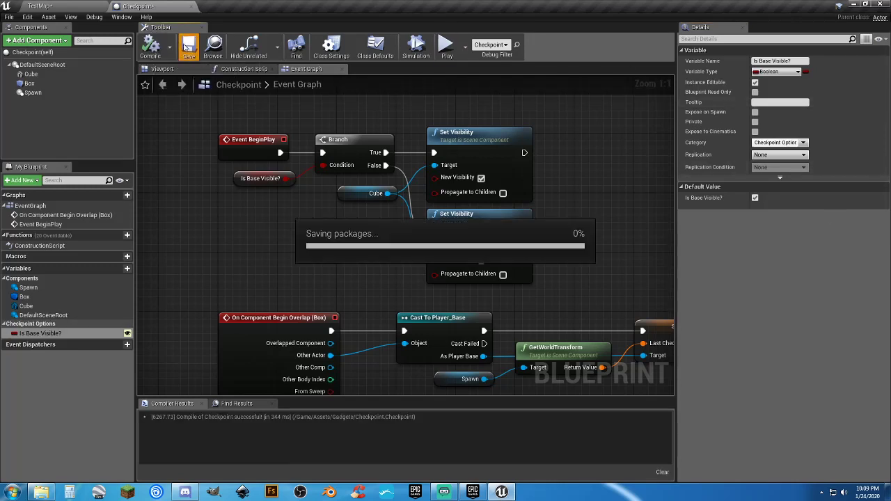
# Review the TestMap staircase and the Checkpoint event graph's base visibility branch and player overlap nodes, and return to the level
pyautogui.click(39, 5)
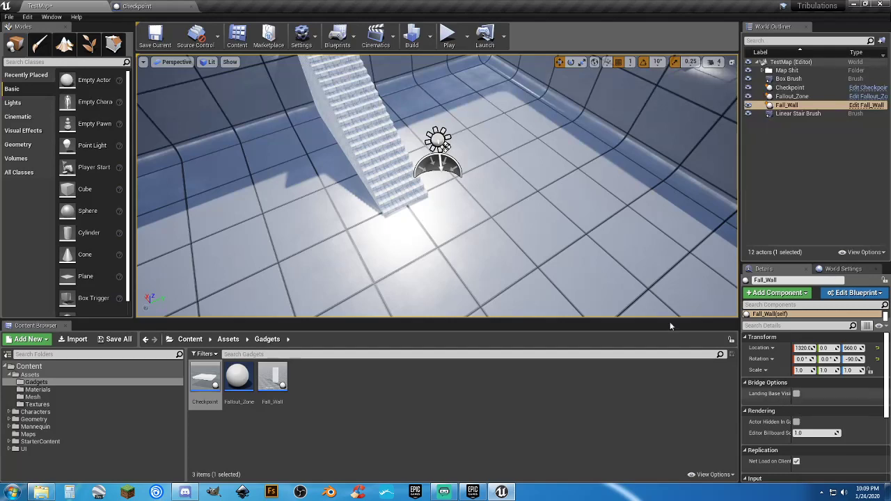
pyautogui.moveTo(496, 210); pyautogui.dragTo(490, 158, button='right')
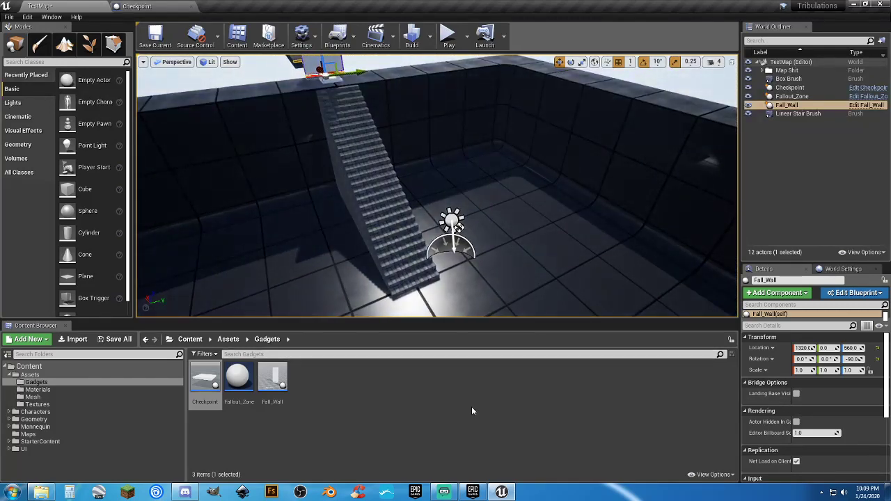
pyautogui.click(460, 422)
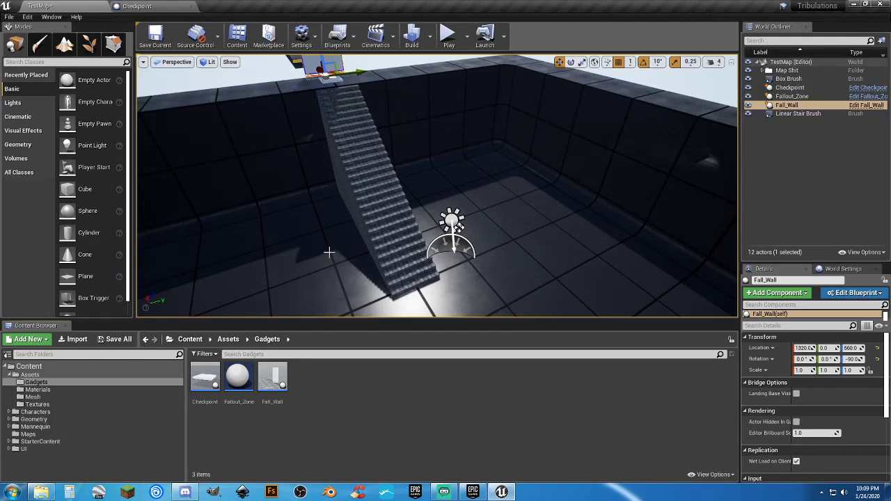
pyautogui.click(143, 6)
pyautogui.moveTo(321, 273); pyautogui.dragTo(295, 251, button='right')
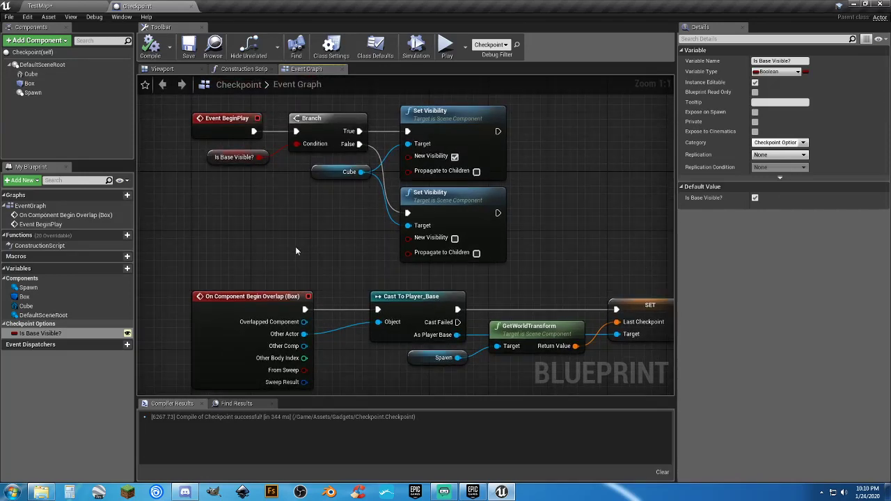
pyautogui.moveTo(276, 259); pyautogui.dragTo(253, 220, button='right')
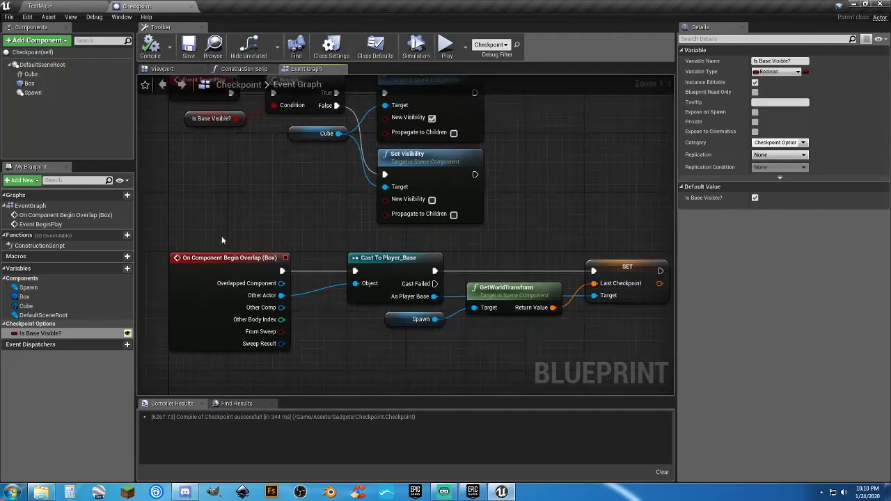
pyautogui.moveTo(569, 180); pyautogui.dragTo(524, 201, button='right')
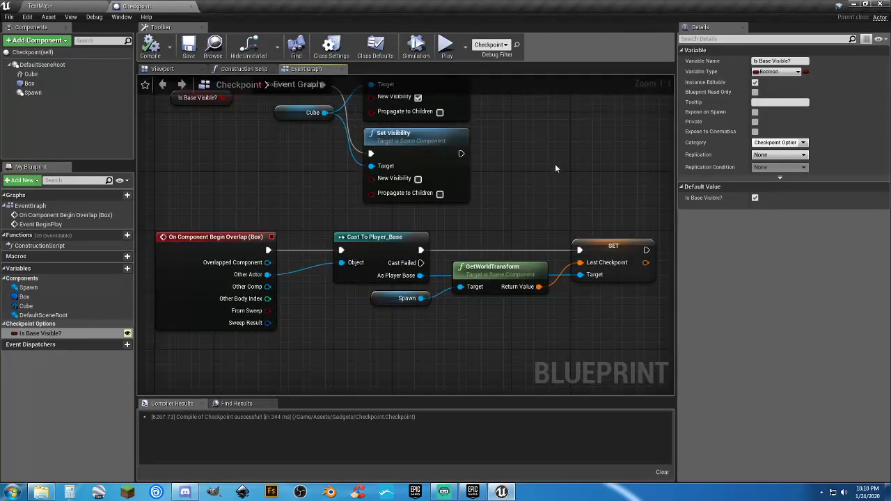
pyautogui.moveTo(555, 168); pyautogui.dragTo(562, 230, button='right')
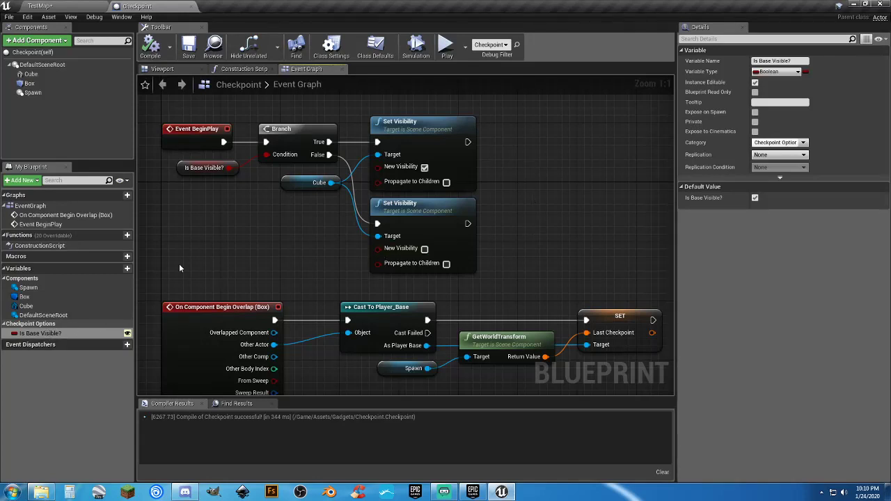
pyautogui.moveTo(256, 230); pyautogui.dragTo(259, 184, button='right')
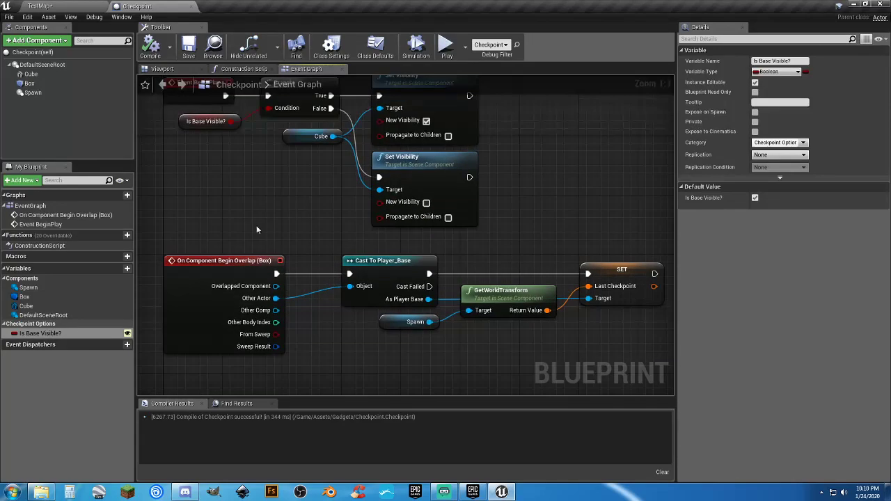
pyautogui.click(97, 4)
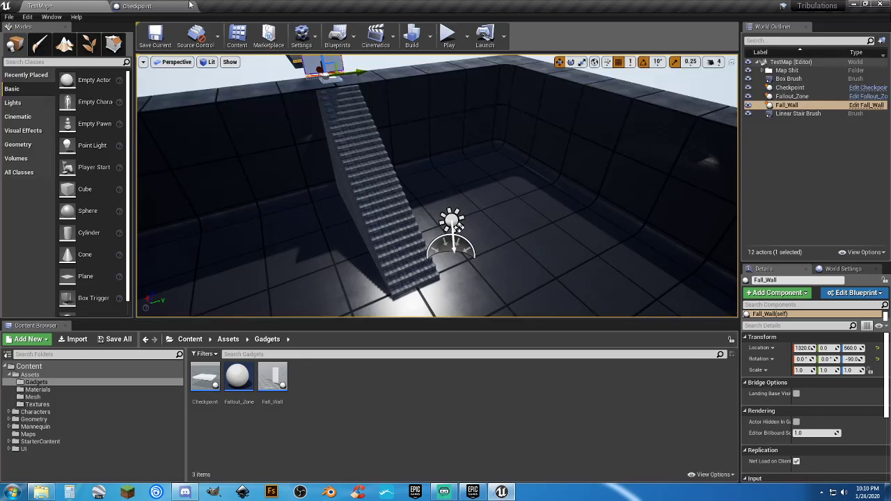
pyautogui.click(139, 5)
pyautogui.moveTo(222, 157); pyautogui.dragTo(247, 183, button='right')
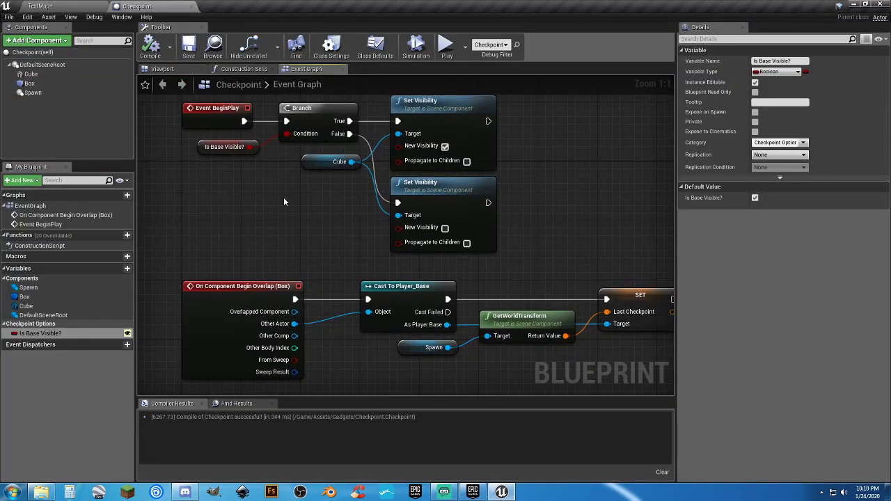
pyautogui.click(78, 6)
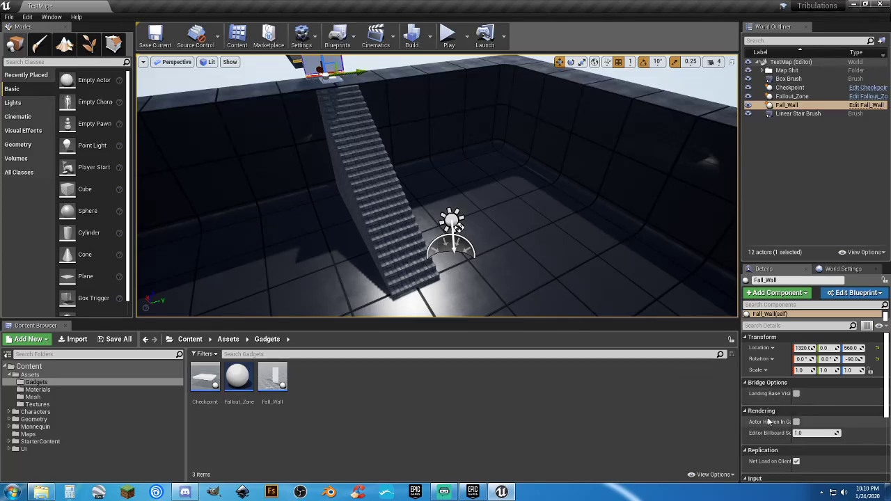
# Deselect the Fall_Wall actor and save all unsaved content, including the TestMap level
pyautogui.press('f')
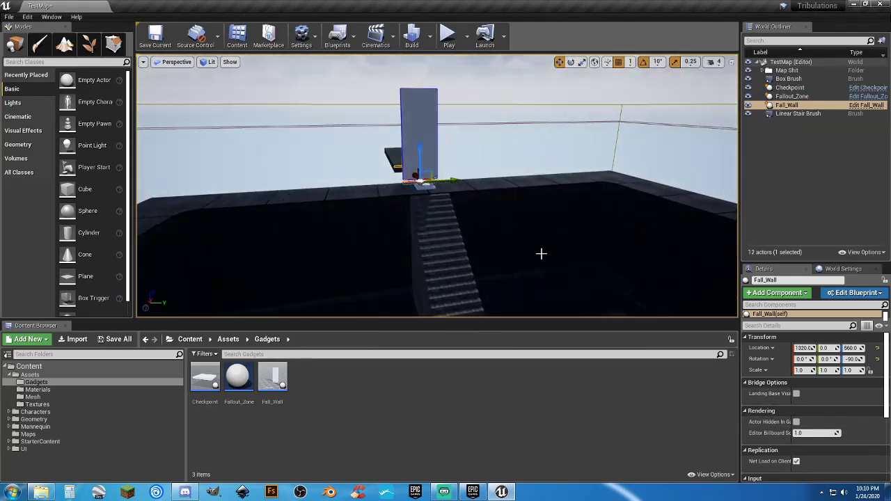
pyautogui.press('Escape')
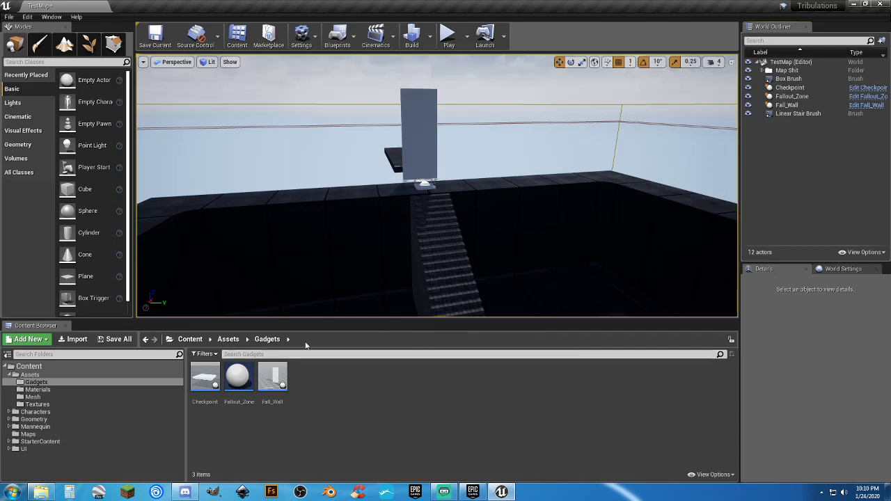
pyautogui.click(115, 339)
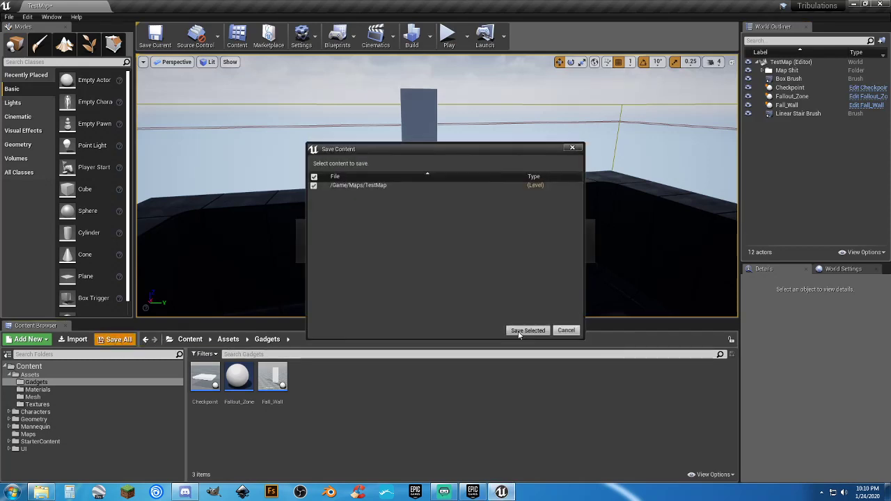
pyautogui.click(527, 330)
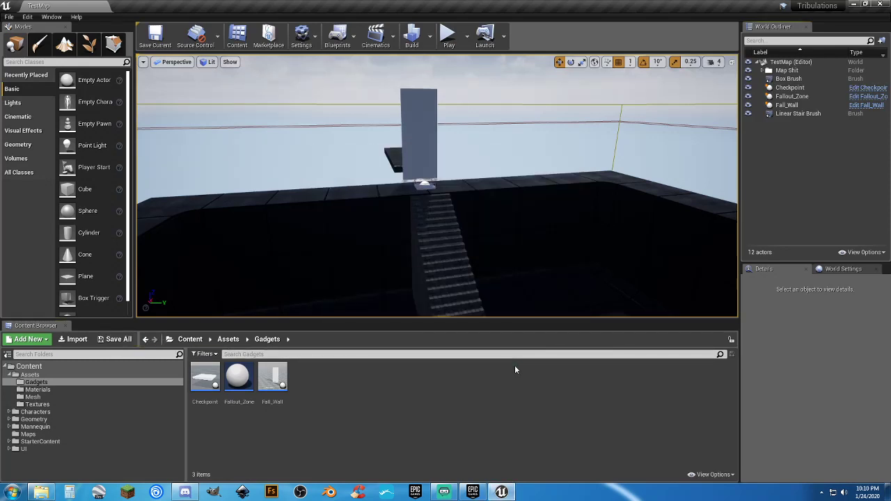